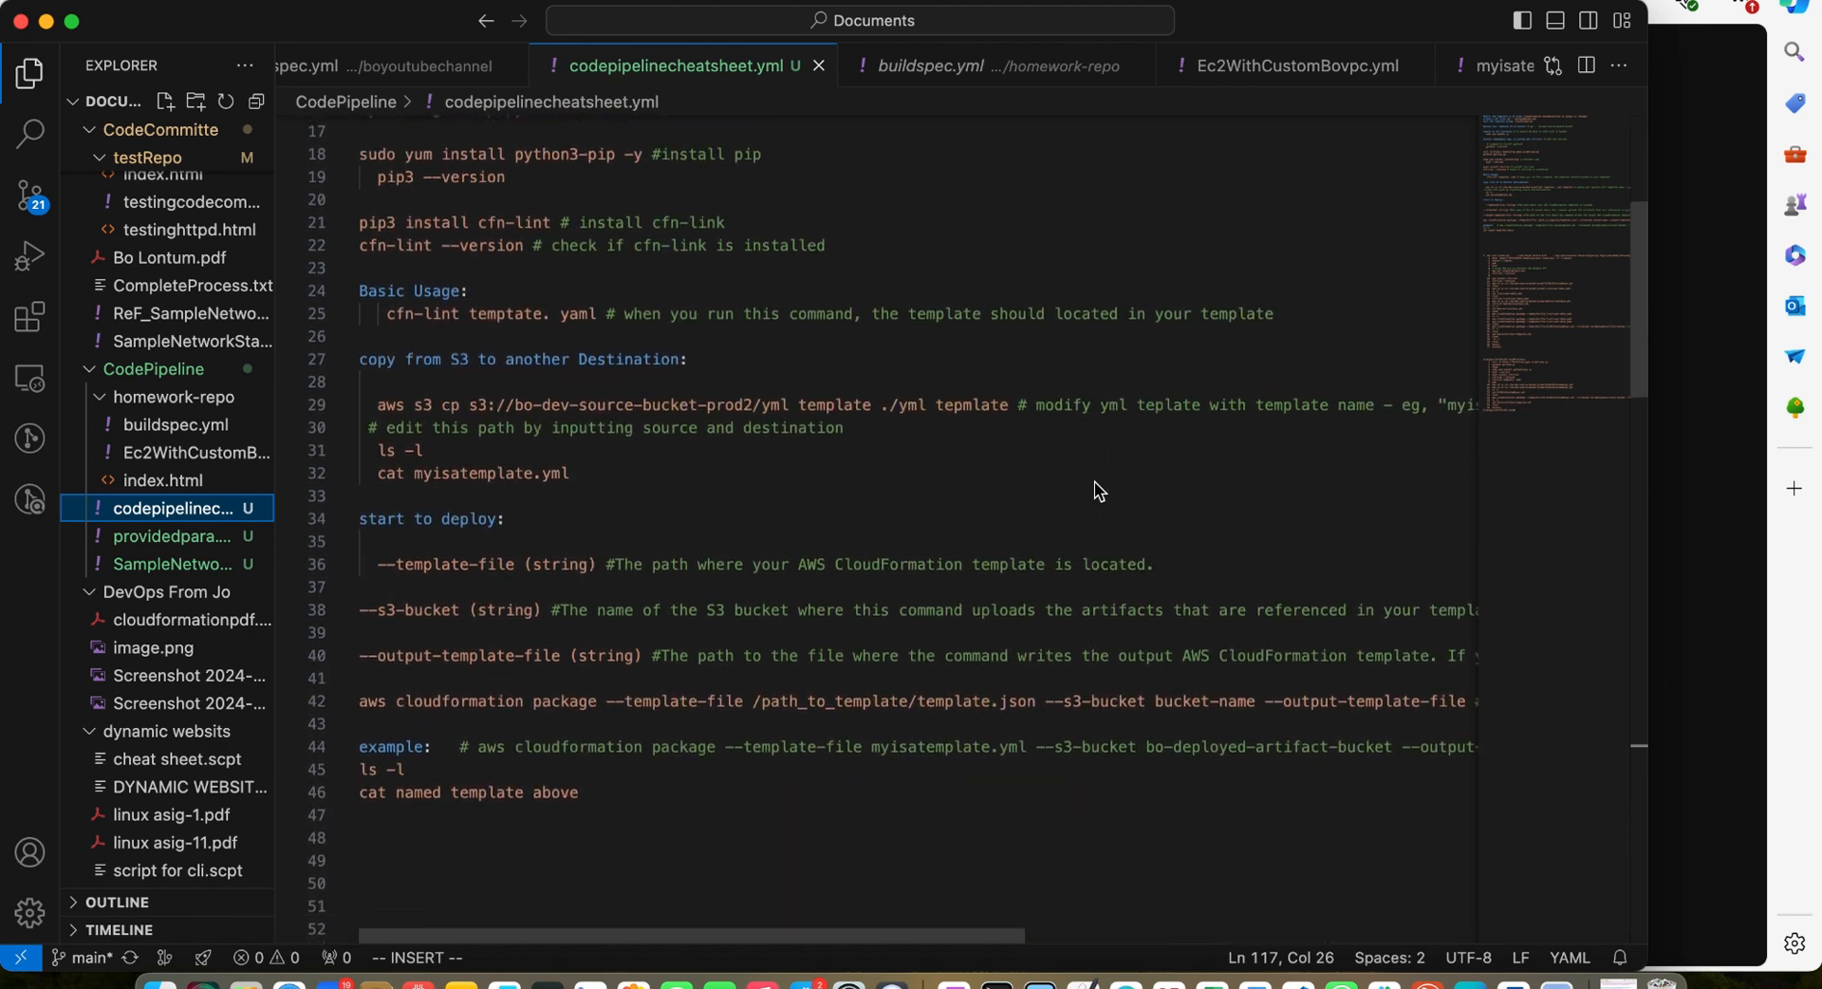
Scroll through the codepipelinecheatsheet.yml notes and its recorded command history
{"action": "scroll", "coordinate": [1094, 481], "scroll_direction": "down", "scroll_amount": 10}
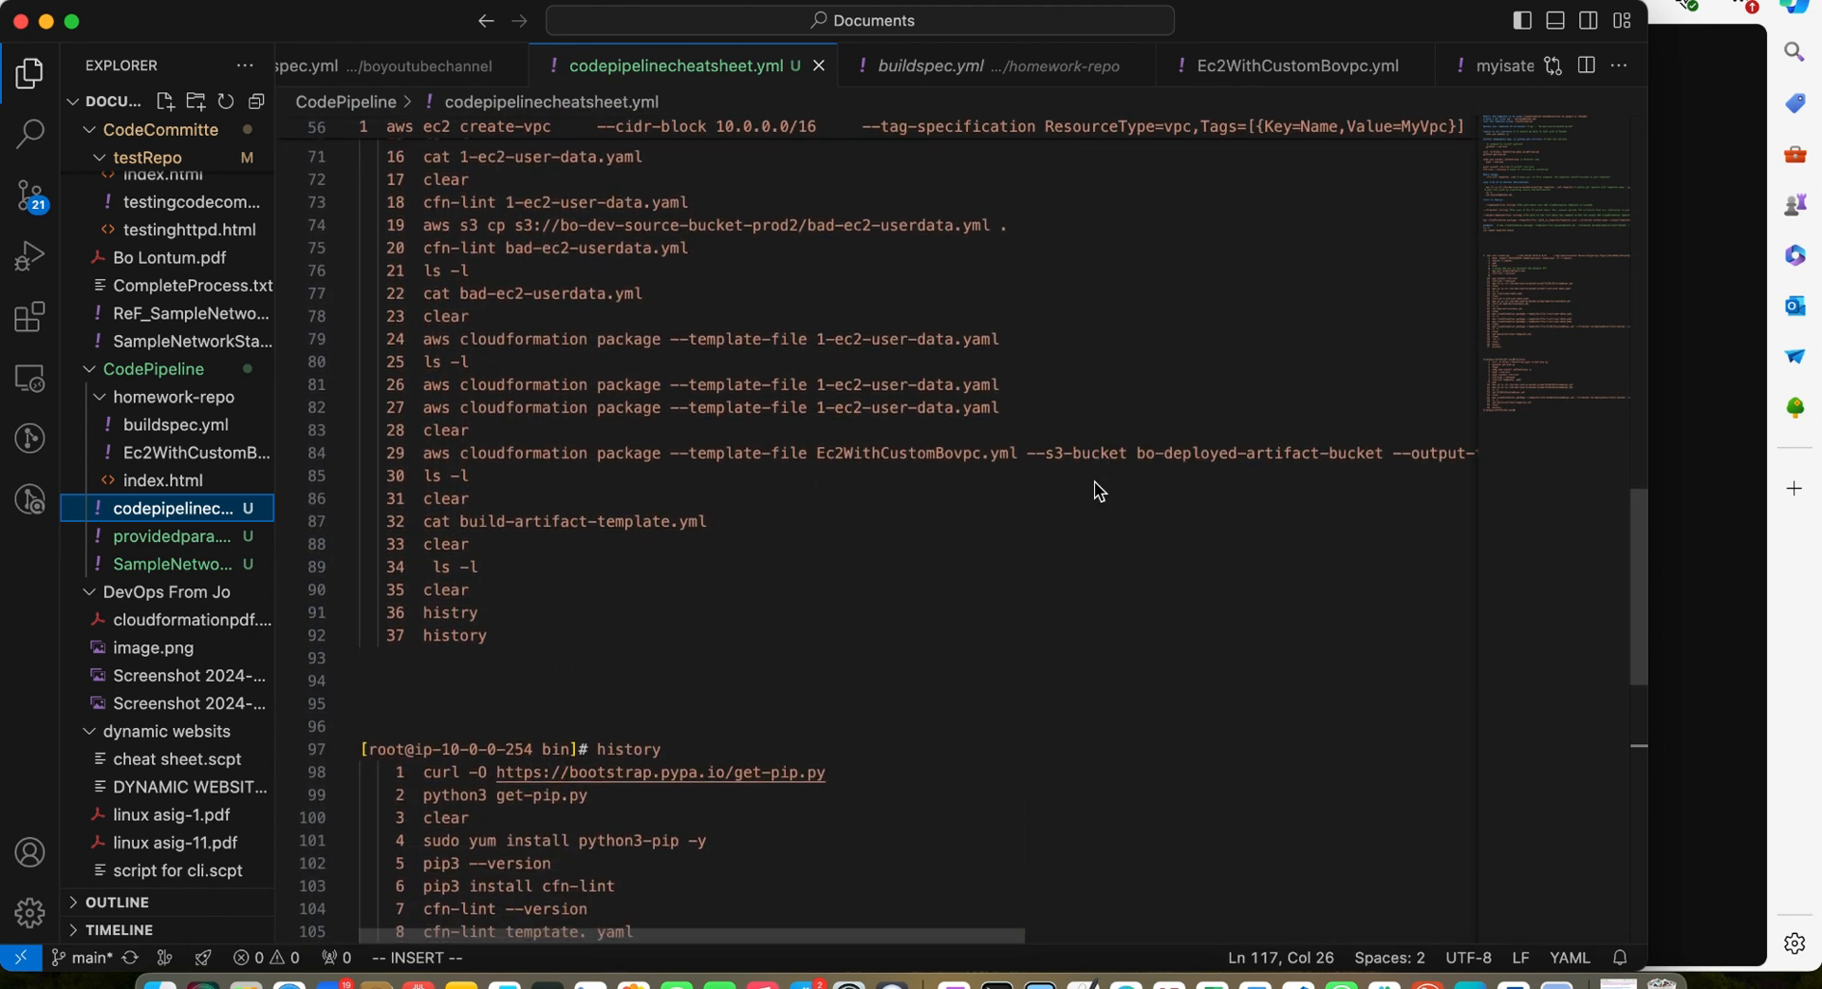
{"action": "scroll", "coordinate": [1095, 481], "scroll_direction": "up", "scroll_amount": 4}
{"action": "scroll", "coordinate": [1095, 481], "scroll_direction": "down", "scroll_amount": 1}
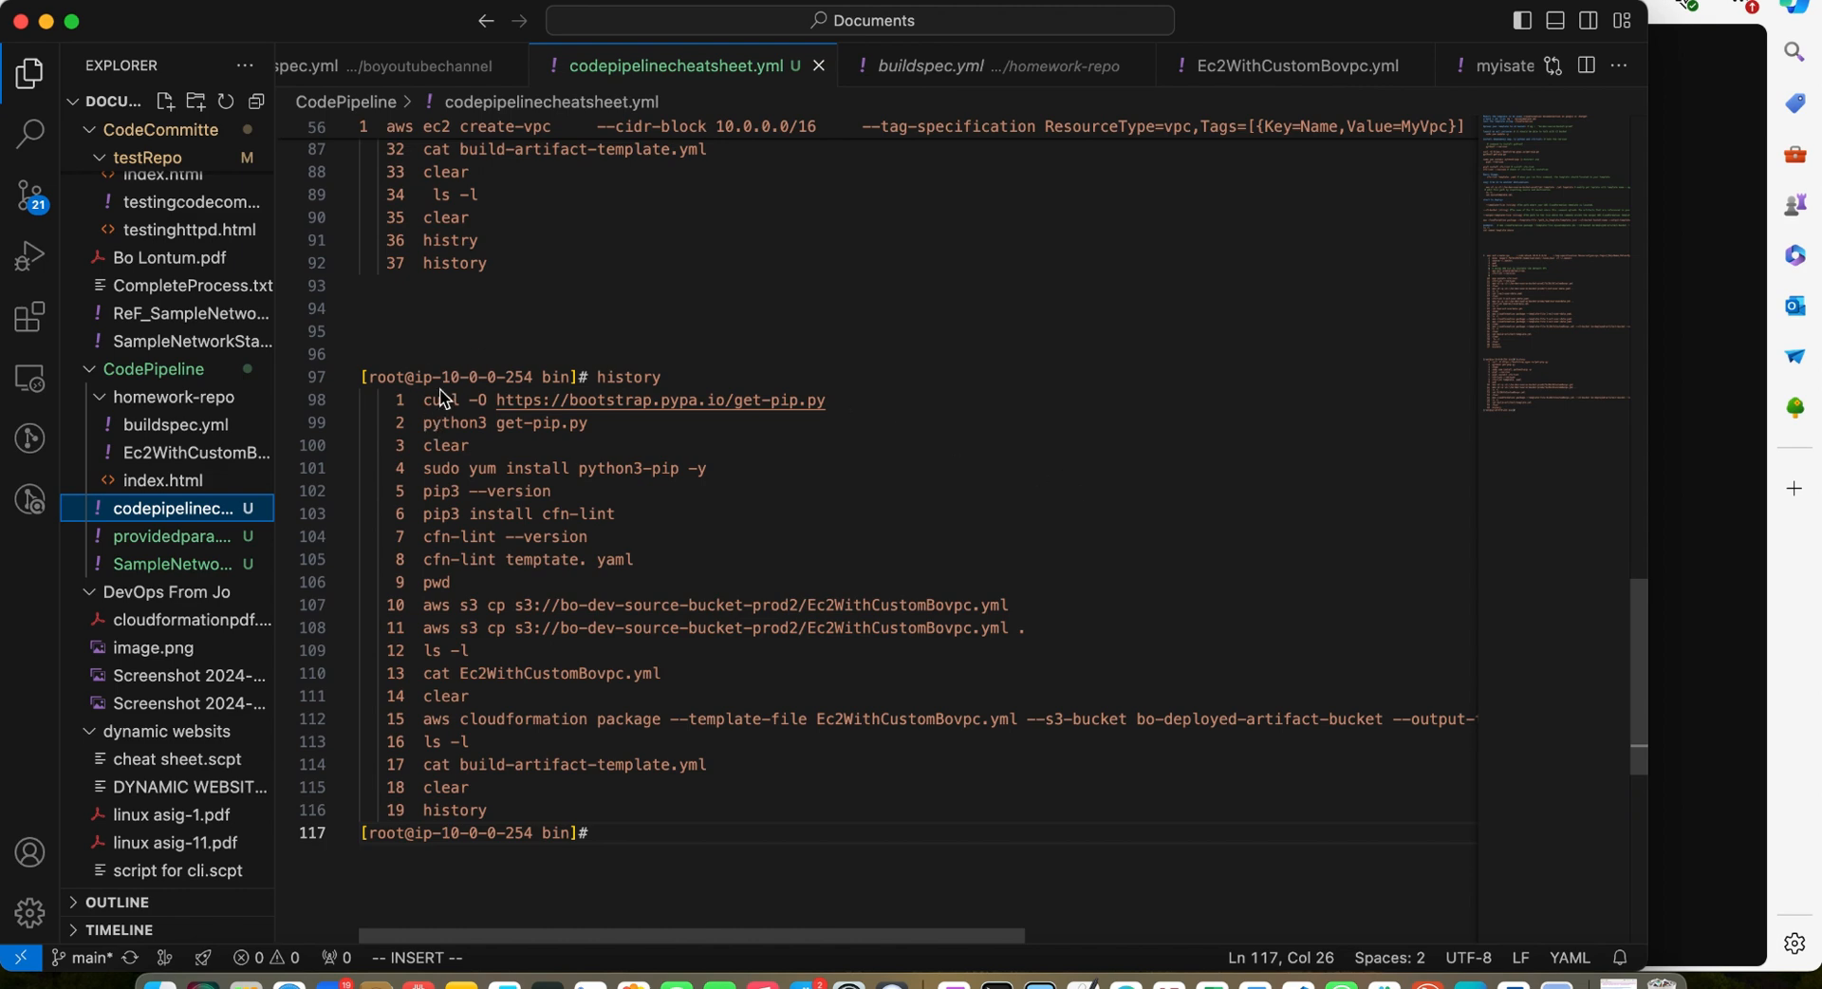
{"action": "scroll", "coordinate": [446, 389], "scroll_direction": "down", "scroll_amount": 3}
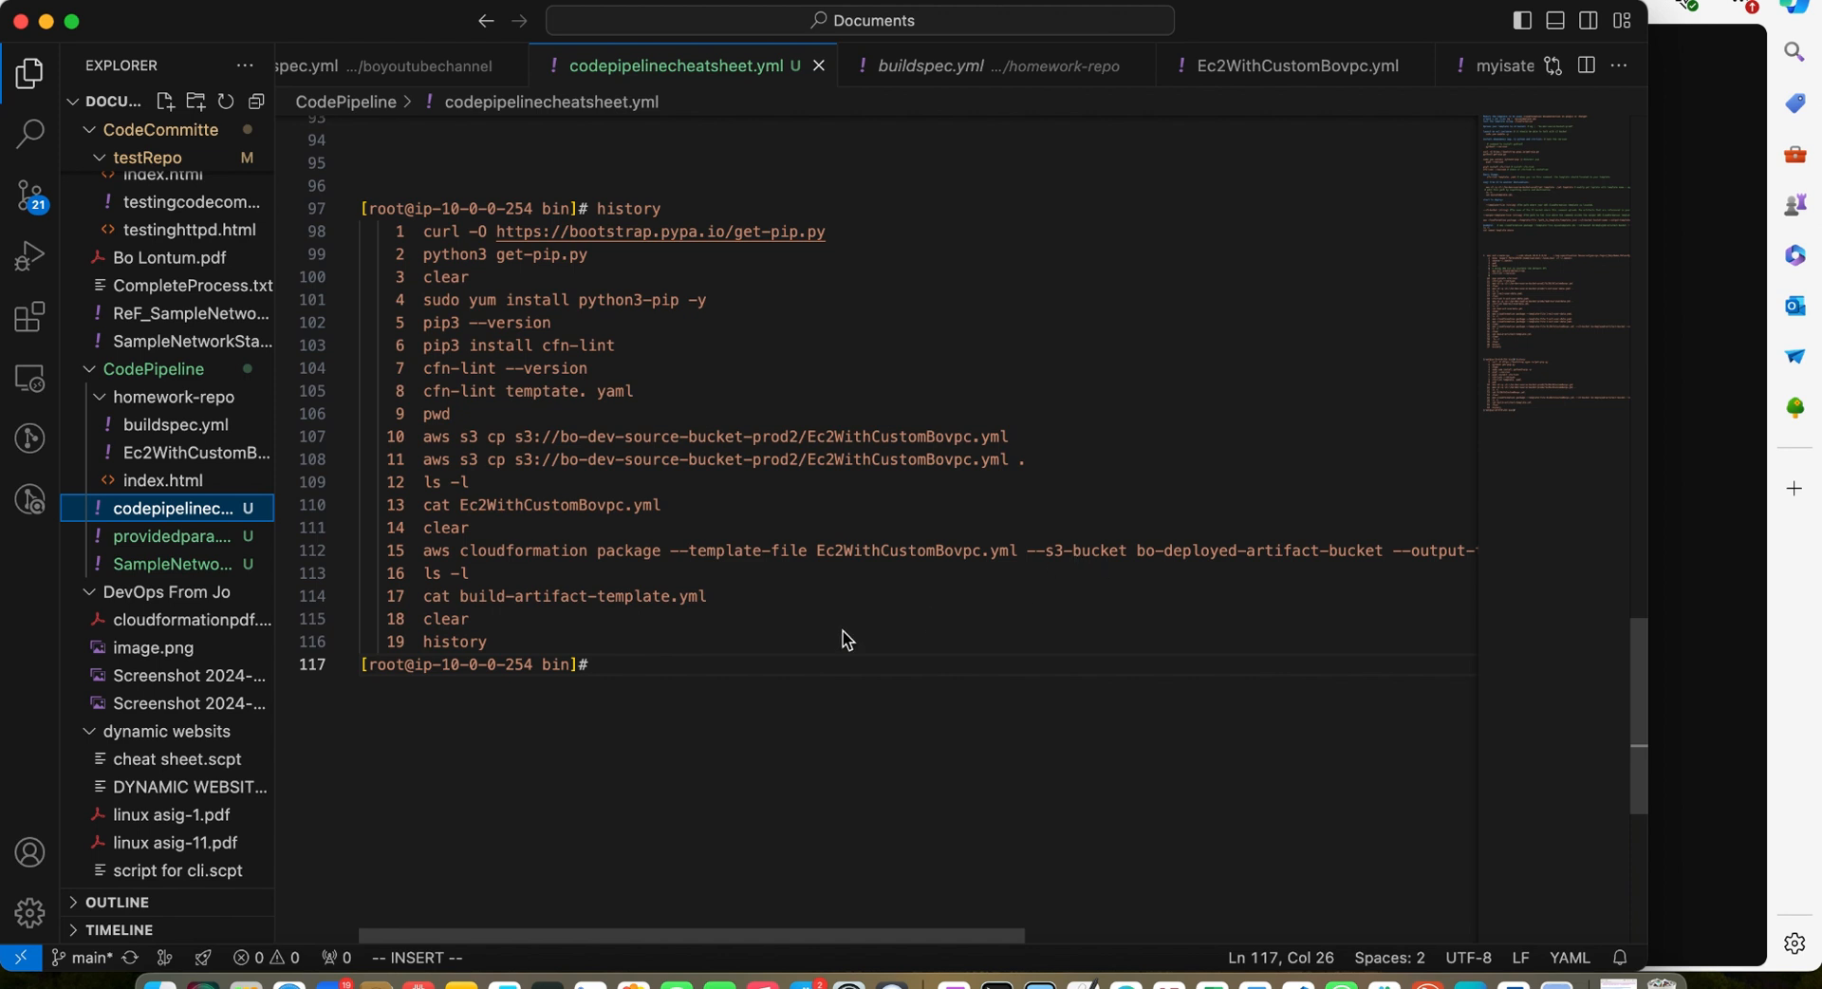
{"action": "scroll", "coordinate": [727, 619], "scroll_direction": "down", "scroll_amount": 3}
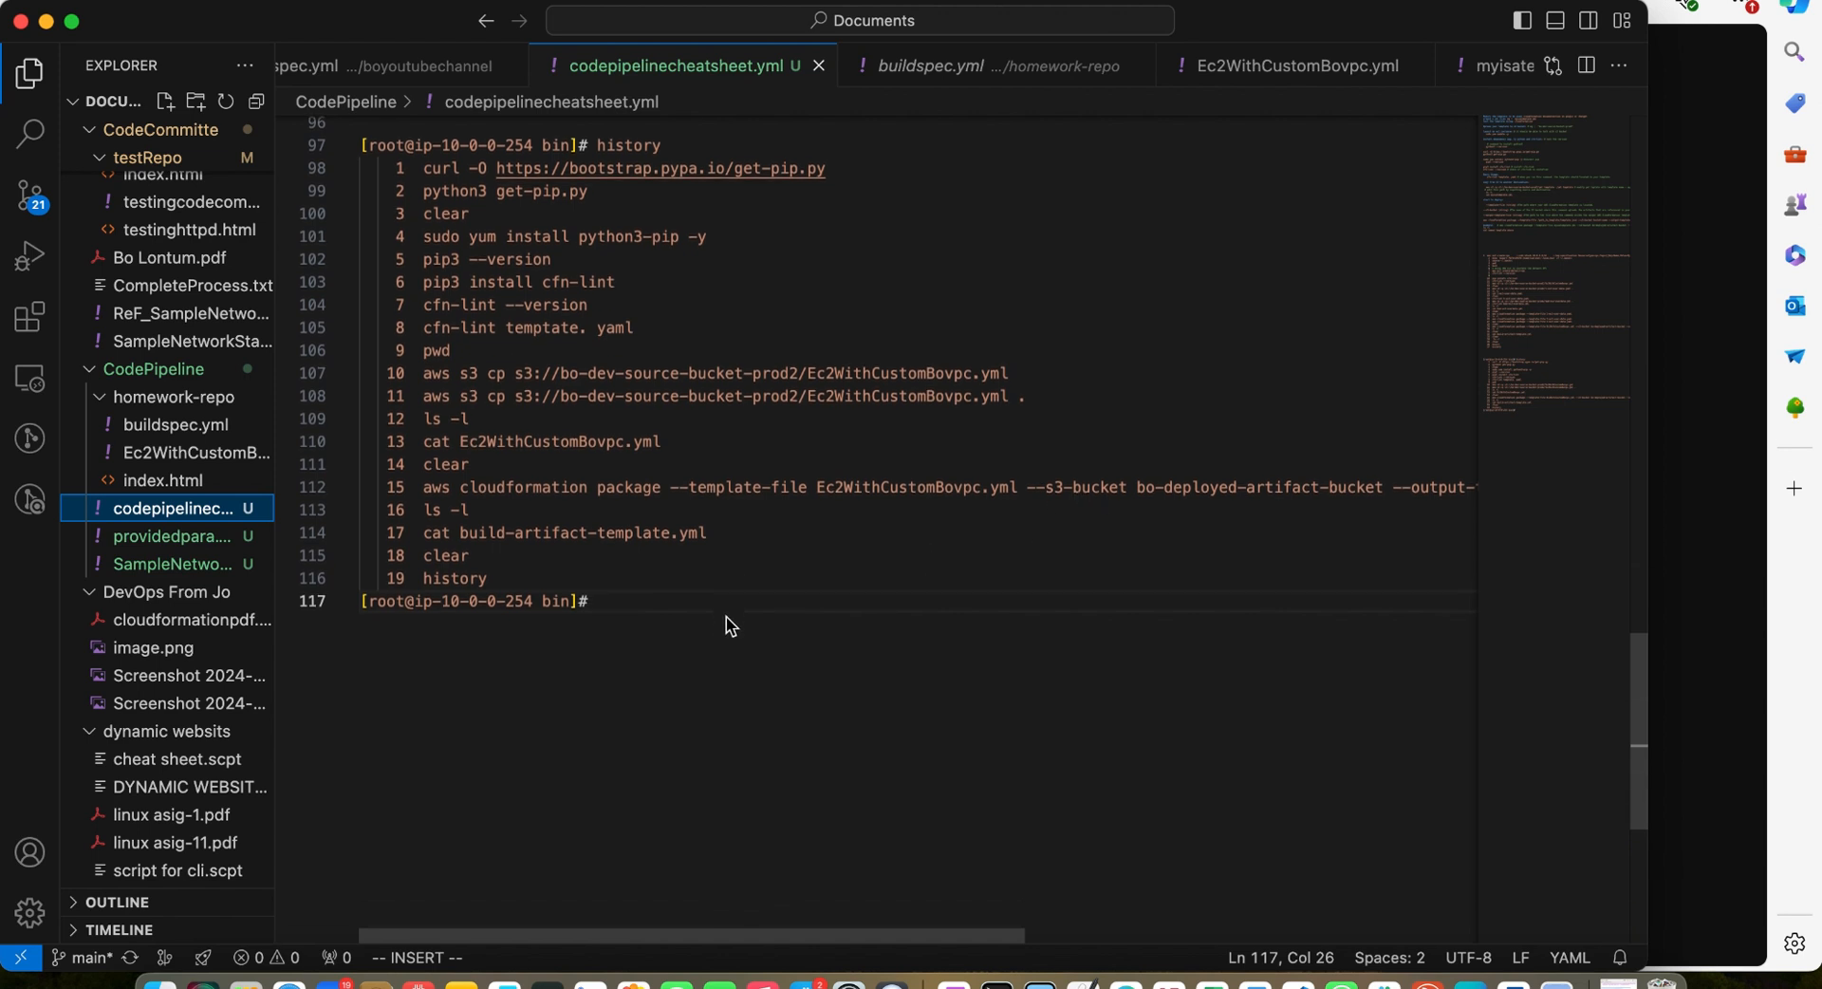
{"action": "scroll", "coordinate": [727, 619], "scroll_direction": "up", "scroll_amount": 3}
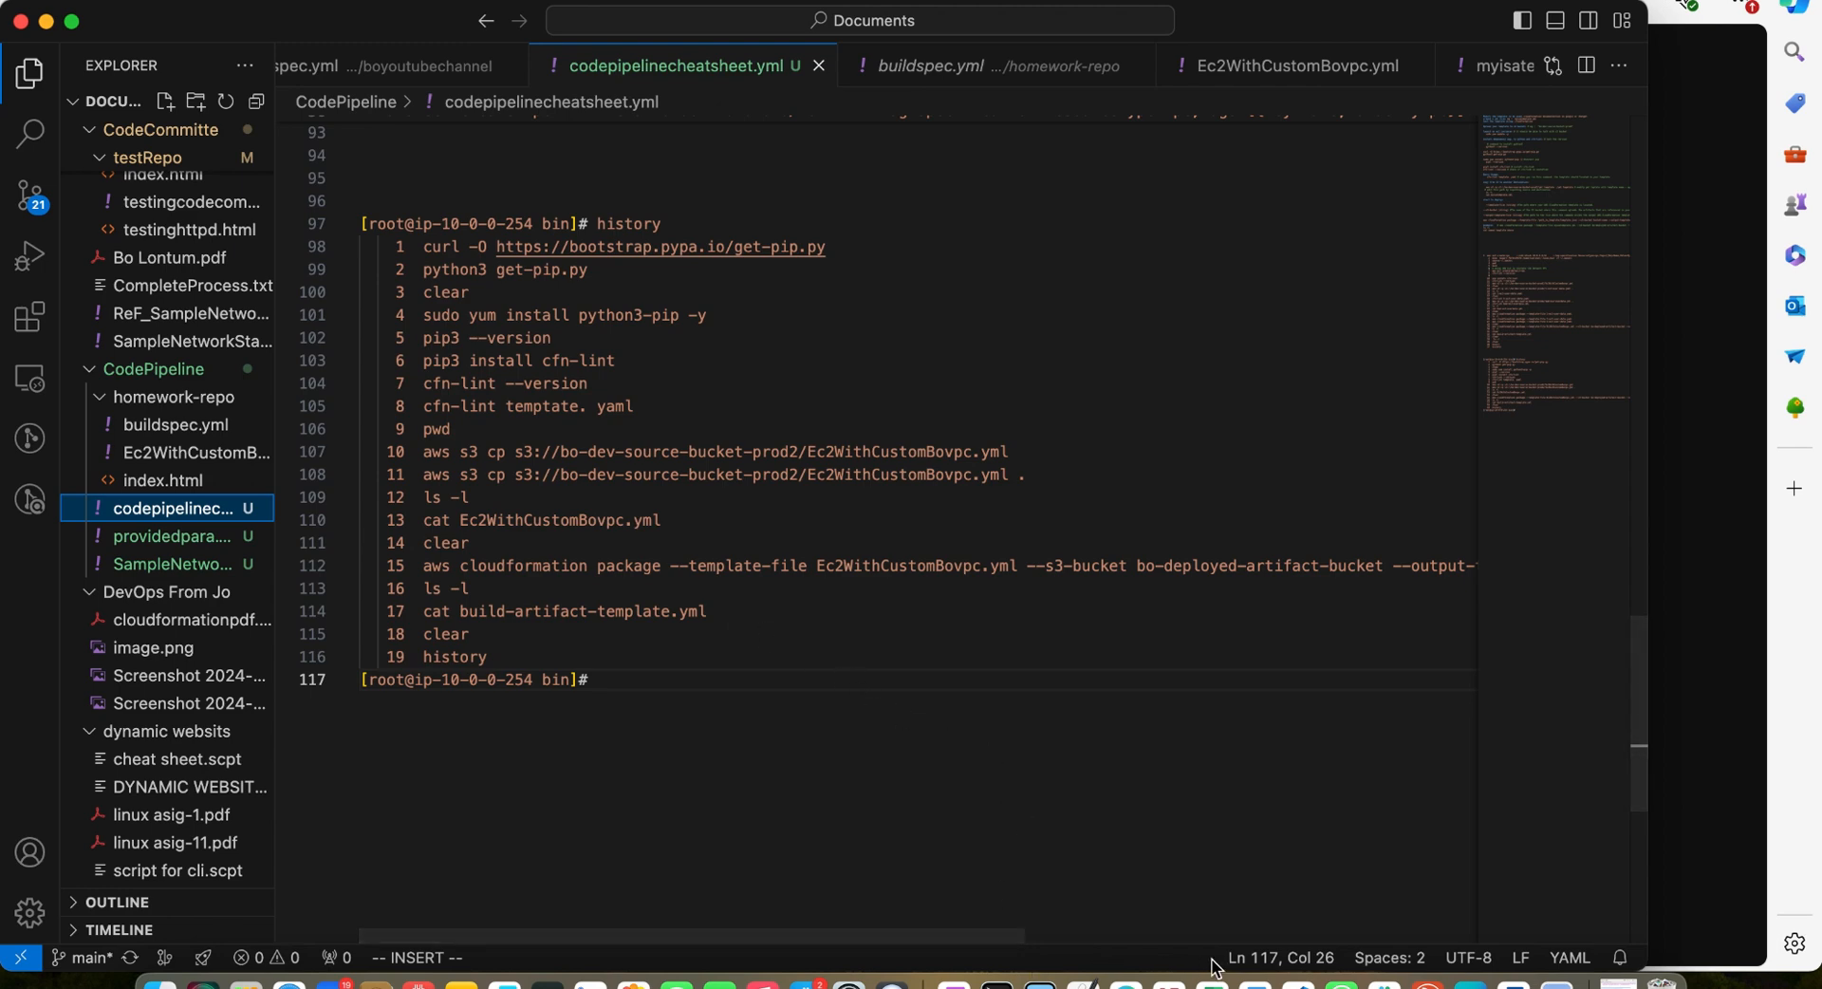
Review the CI/CD pipeline diagram image, then go back over the cheat sheet's command history
{"action": "left_click", "coordinate": [999, 982]}
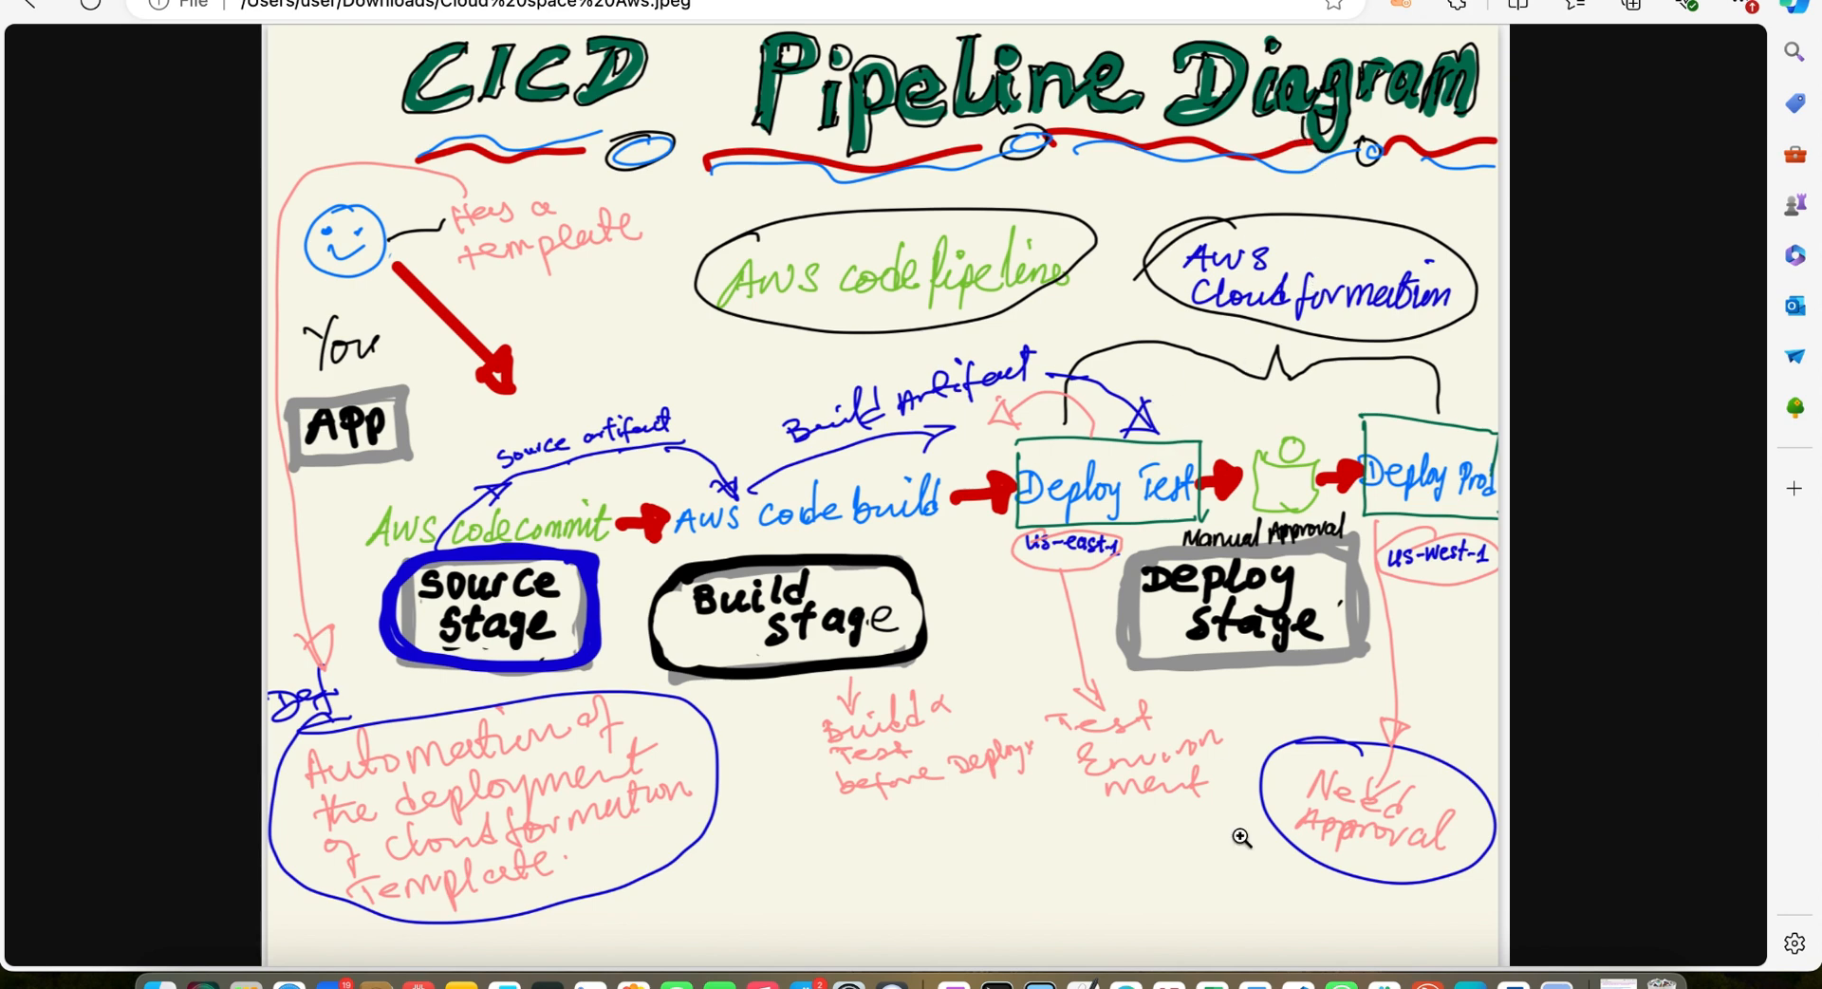
{"action": "left_click", "coordinate": [1298, 982]}
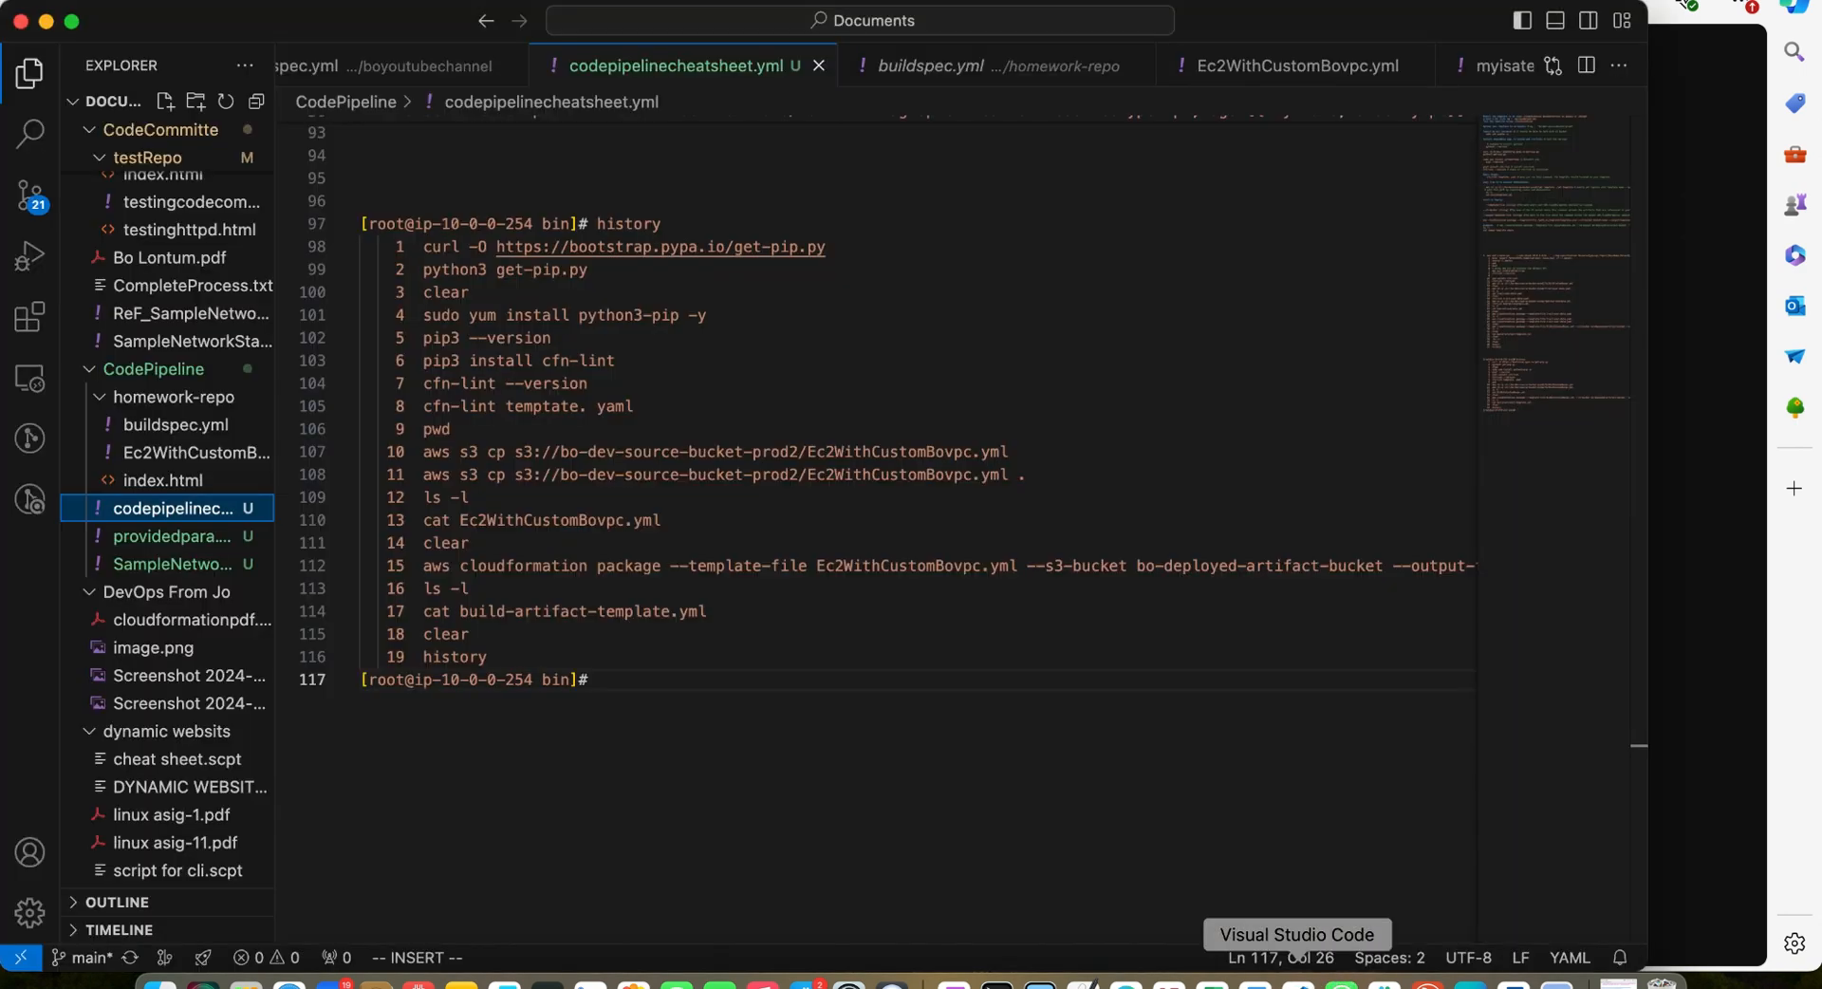
{"action": "scroll", "coordinate": [608, 361], "scroll_direction": "down", "scroll_amount": 2}
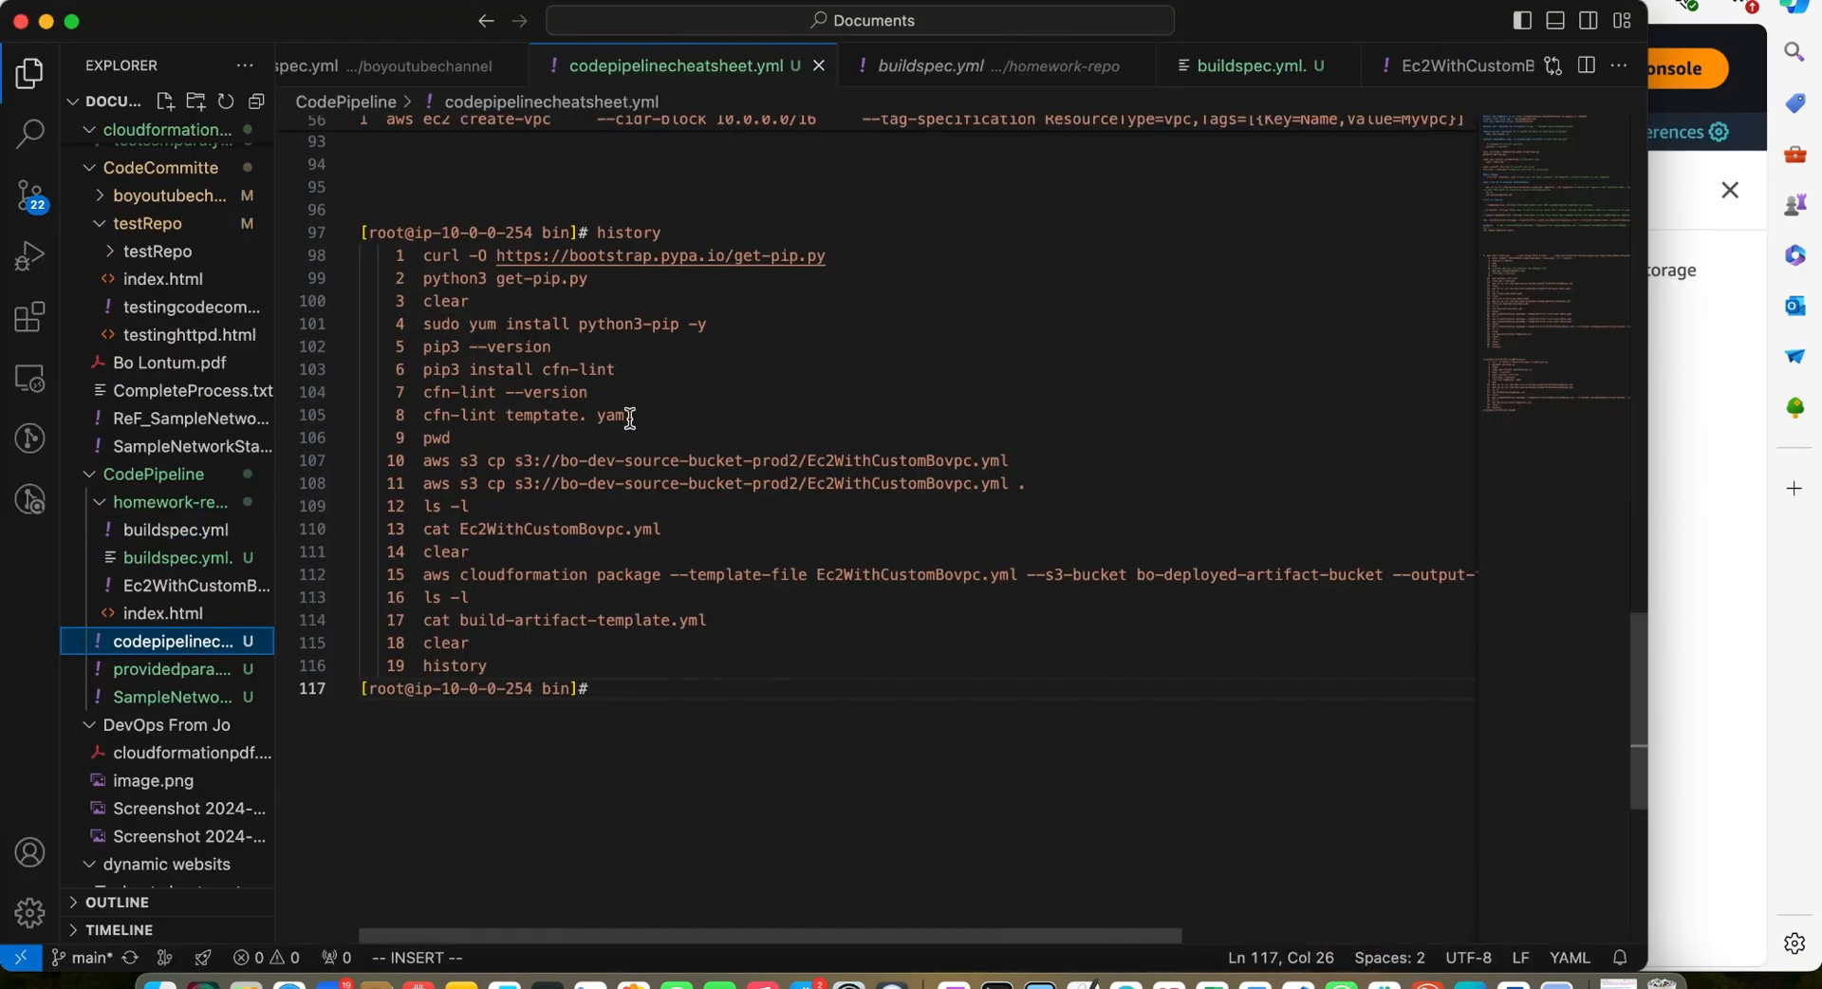
{"action": "scroll", "coordinate": [629, 418], "scroll_direction": "up", "scroll_amount": 20}
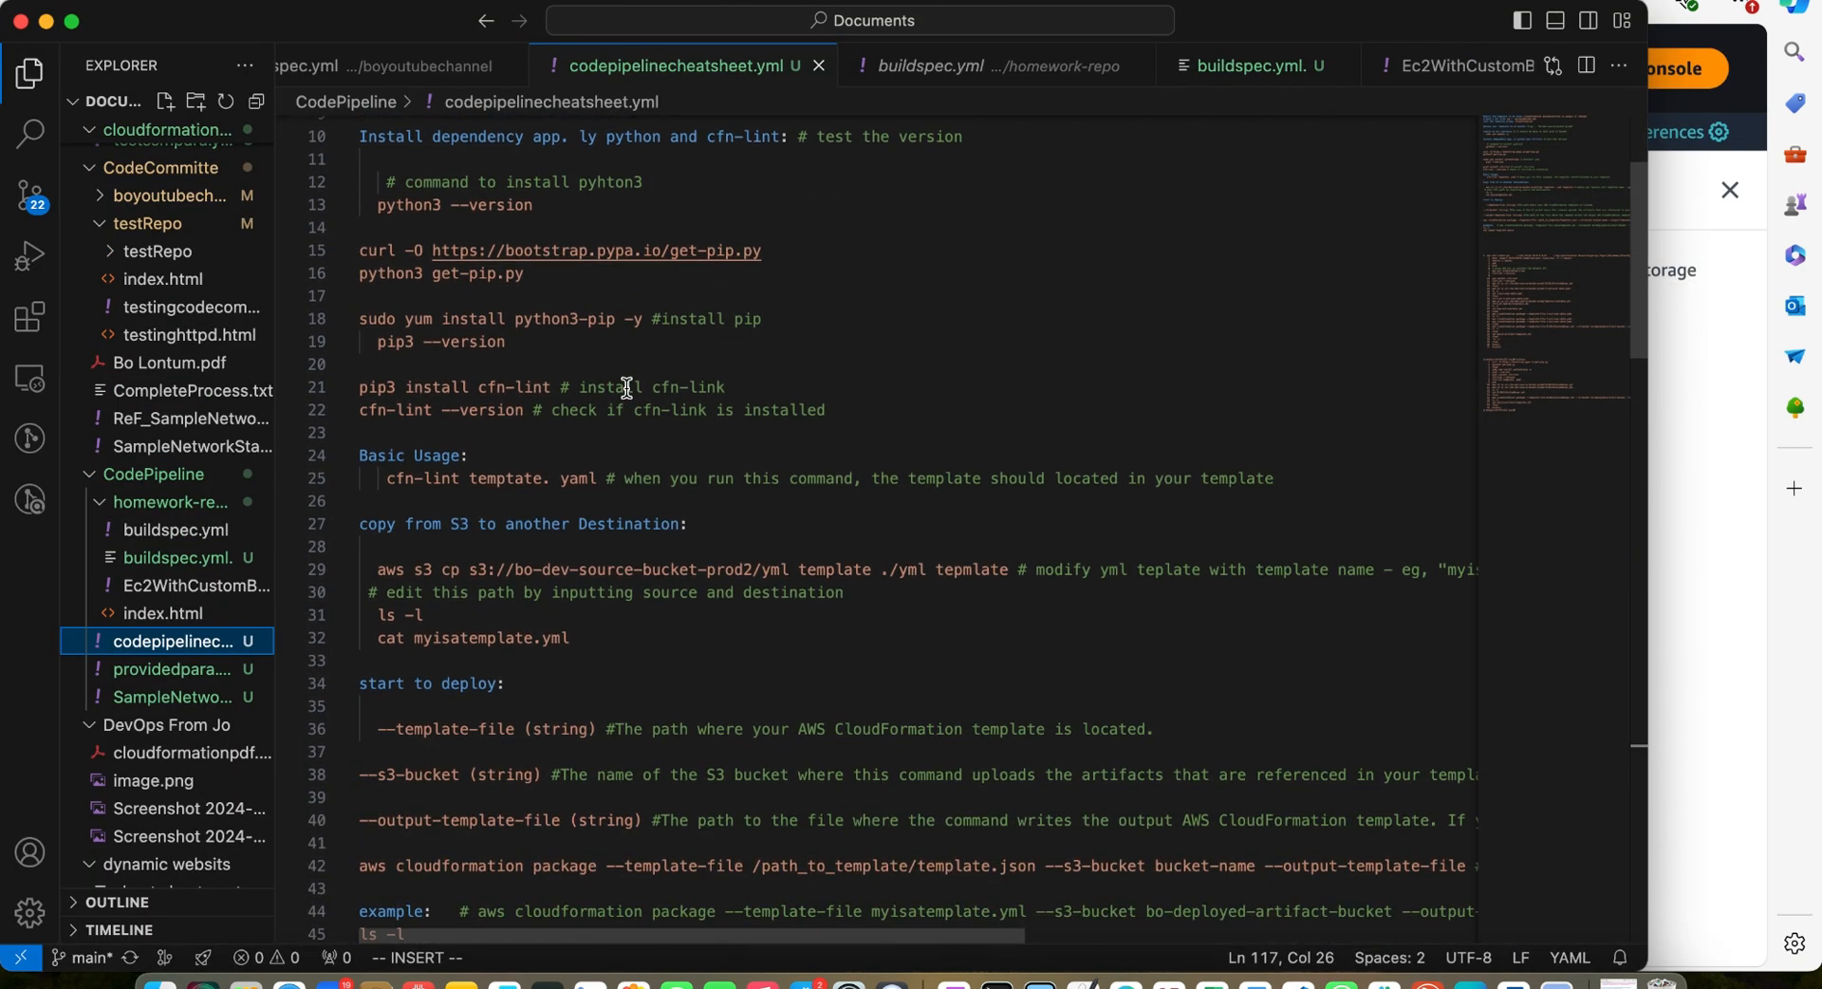
{"action": "scroll", "coordinate": [626, 387], "scroll_direction": "down", "scroll_amount": 20}
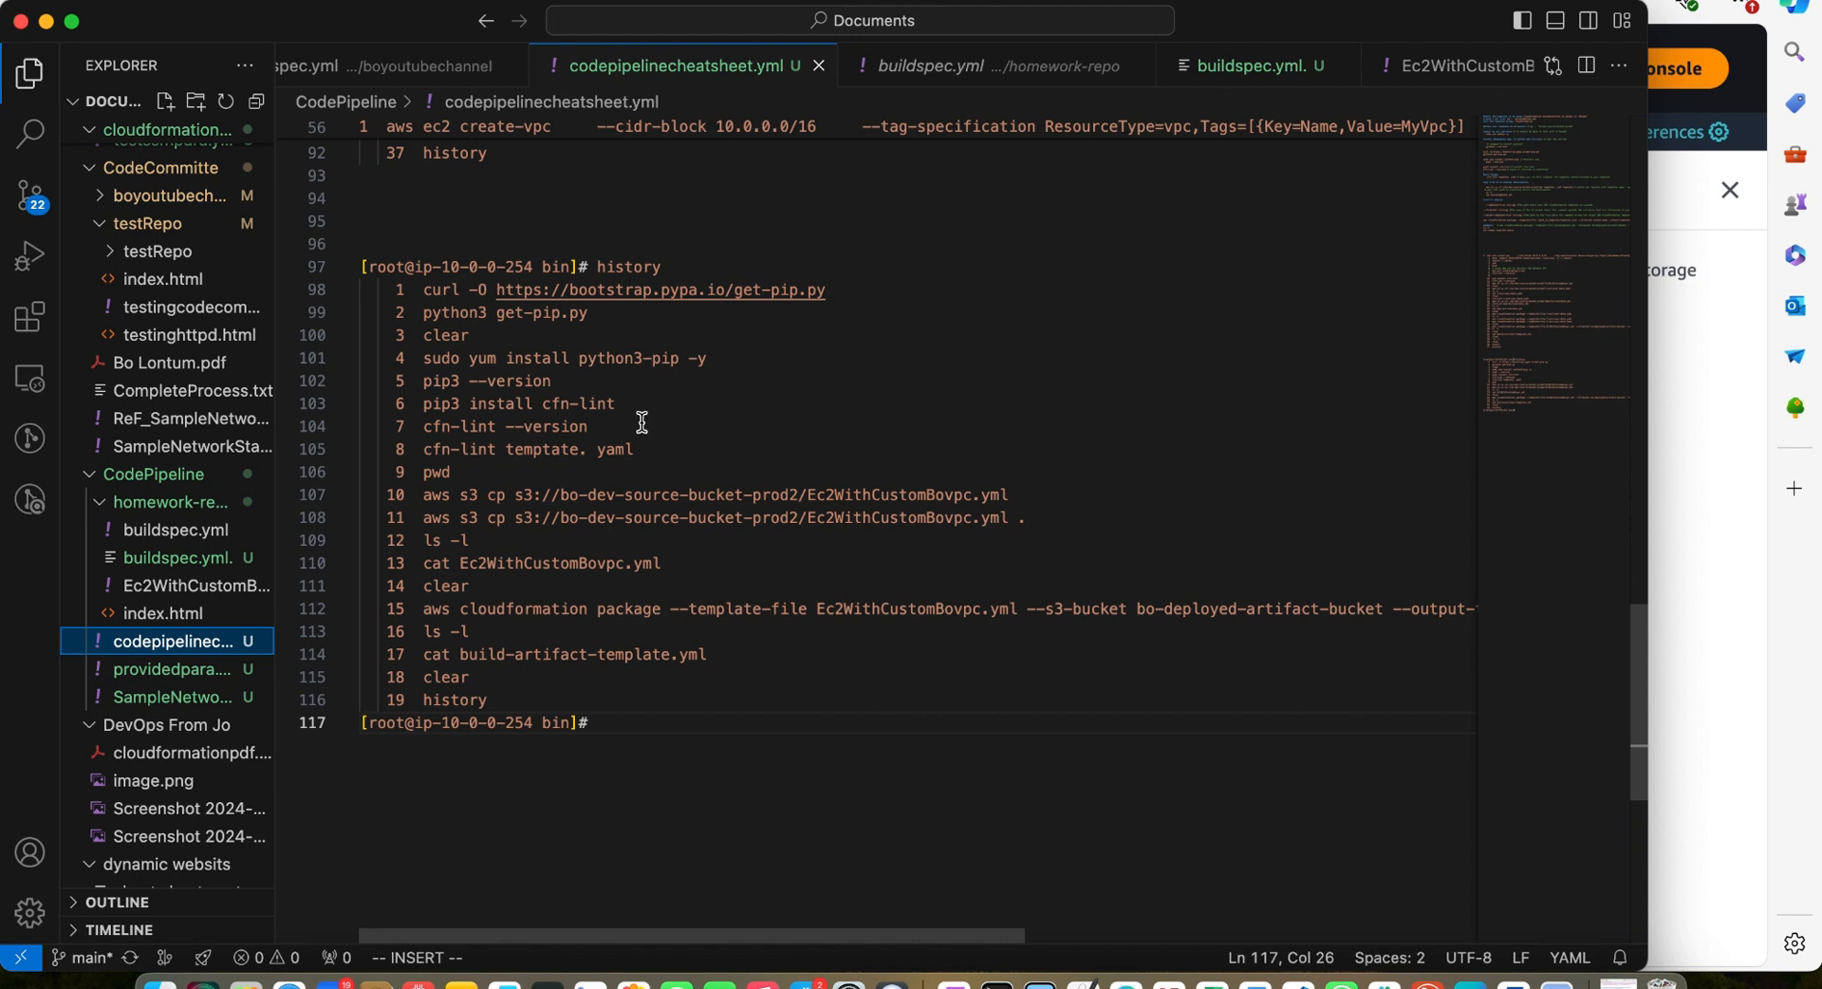
Read the Buildspec example in the AWS CodeBuild User Guide, covering its install, pre_build, build and post_build phases
{"action": "left_click", "coordinate": [192, 560]}
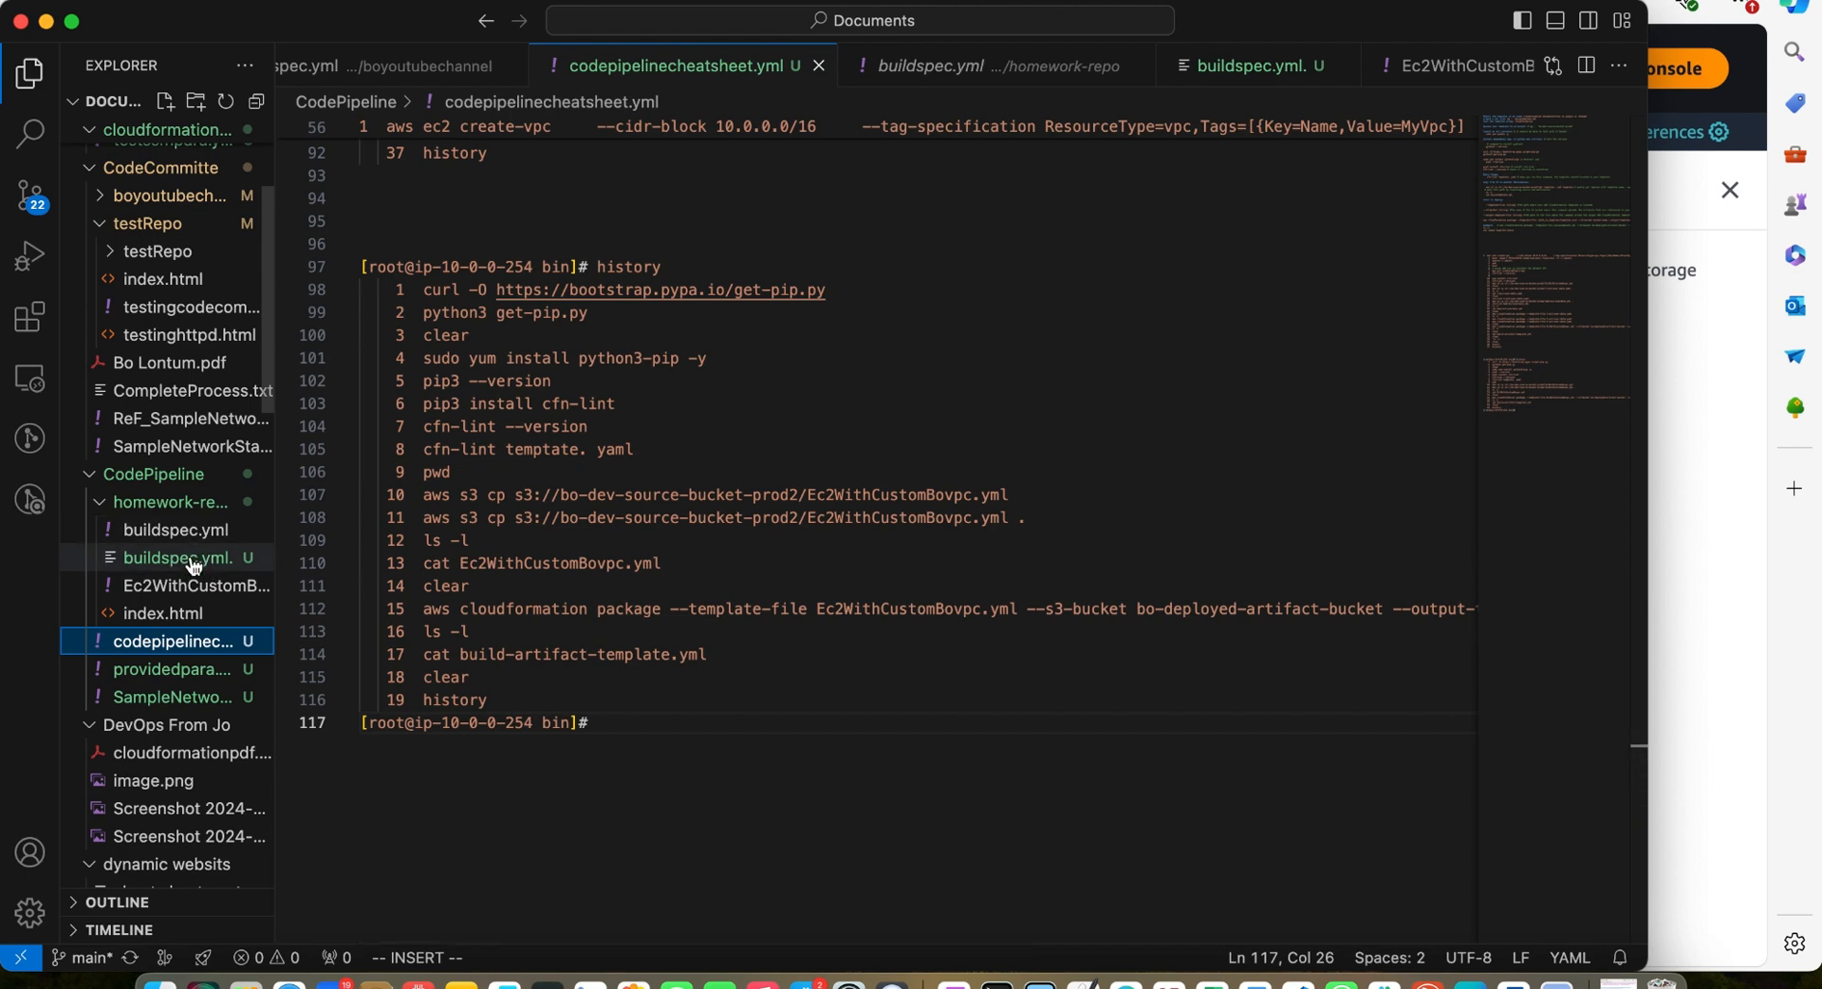
{"action": "left_click", "coordinate": [597, 2]}
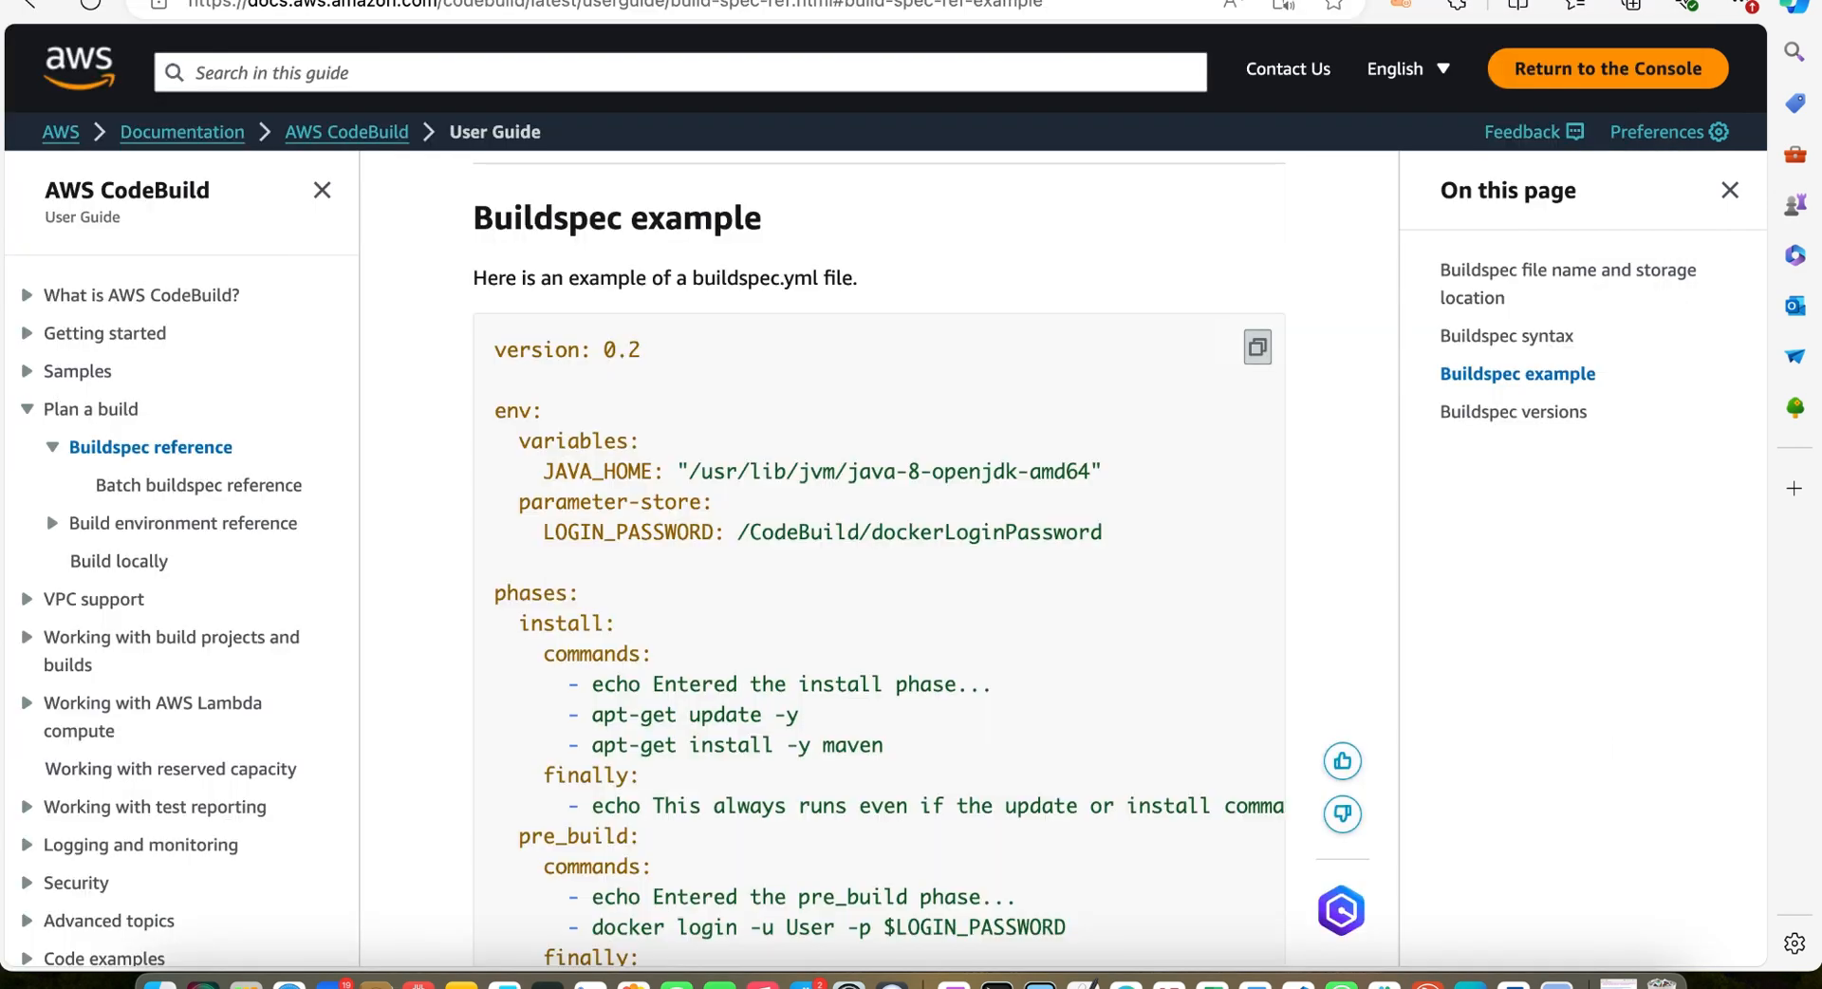
{"action": "scroll", "coordinate": [697, 559], "scroll_direction": "down", "scroll_amount": 3}
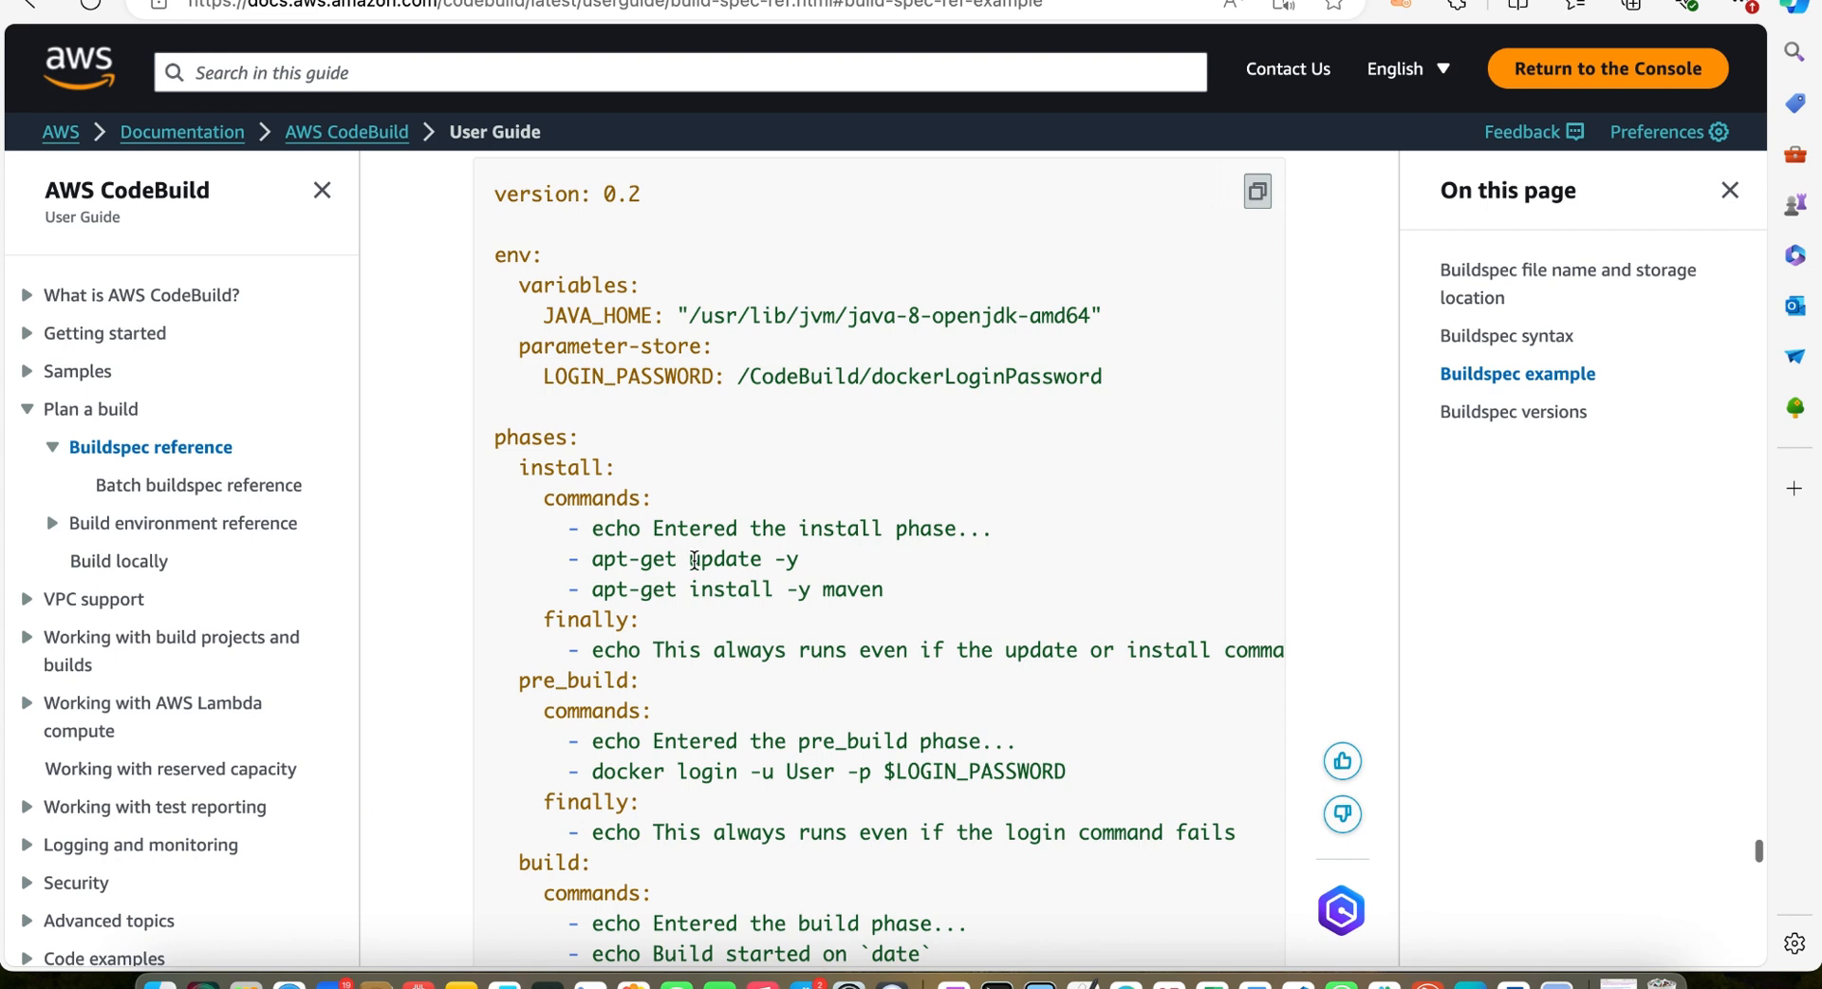
{"action": "scroll", "coordinate": [694, 559], "scroll_direction": "down", "scroll_amount": 2}
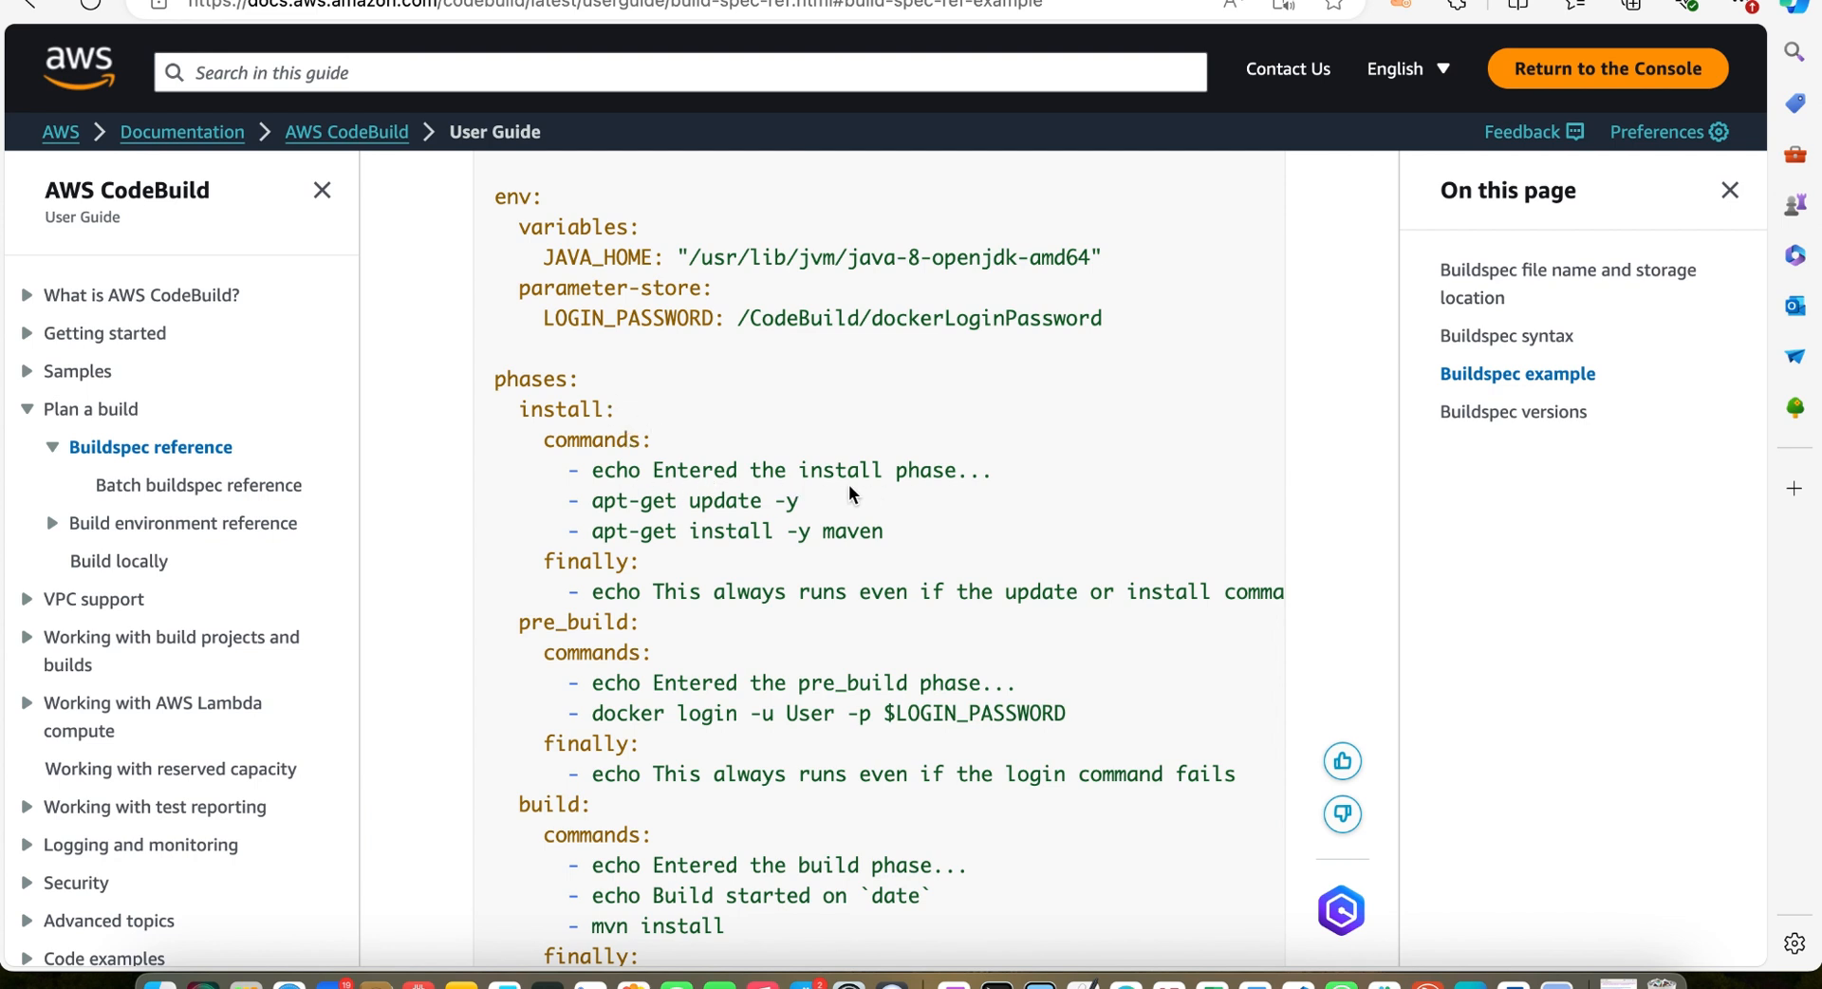
{"action": "scroll", "coordinate": [869, 495], "scroll_direction": "down", "scroll_amount": 1}
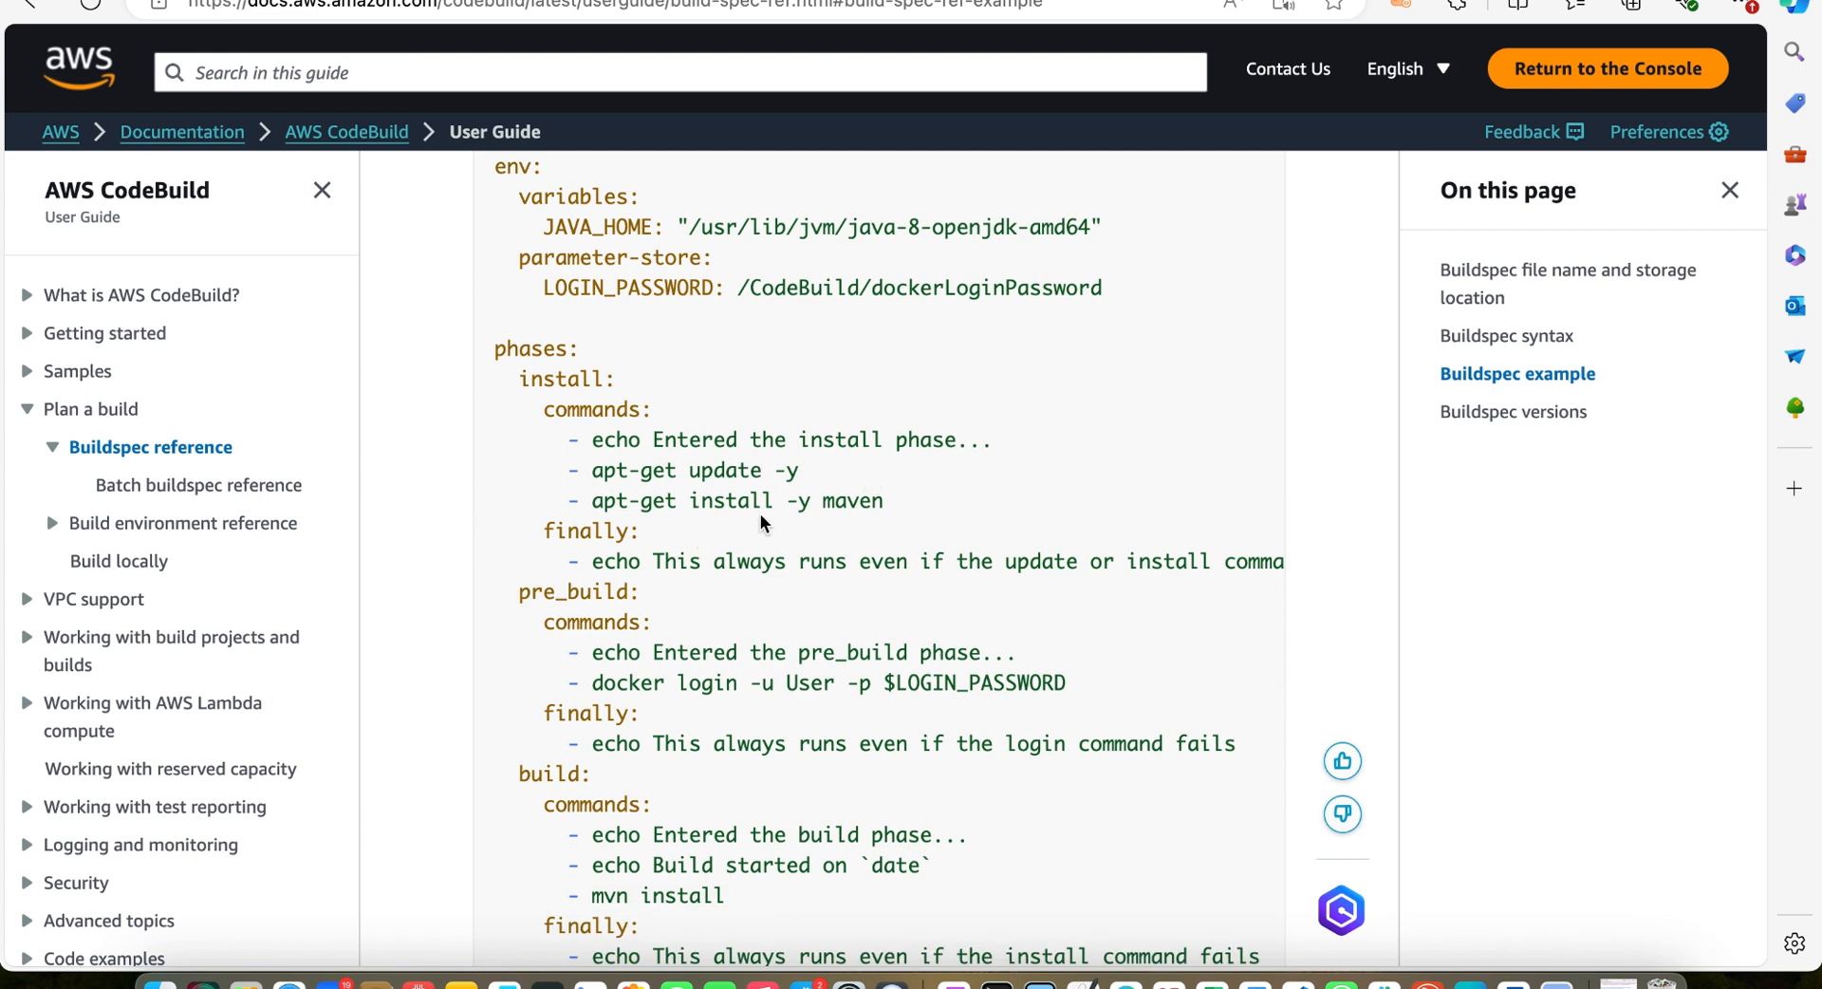
{"action": "scroll", "coordinate": [890, 486], "scroll_direction": "down", "scroll_amount": 2}
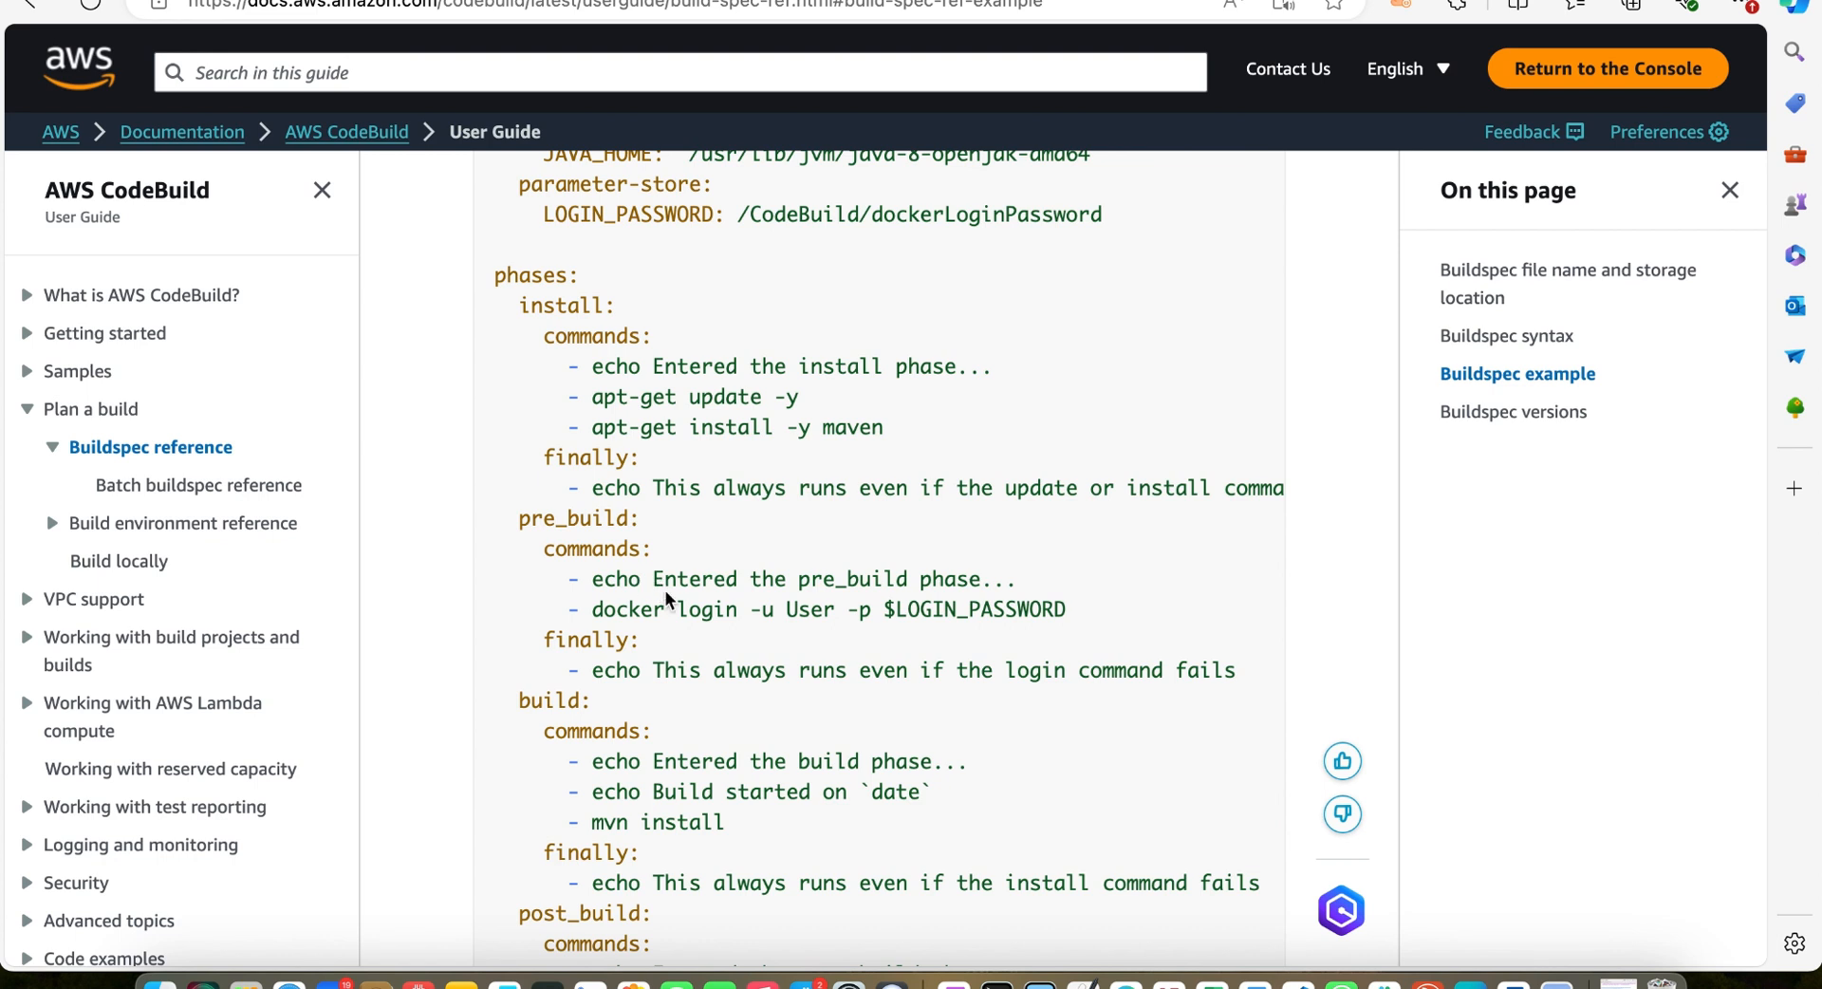
{"action": "scroll", "coordinate": [664, 590], "scroll_direction": "down", "scroll_amount": 1}
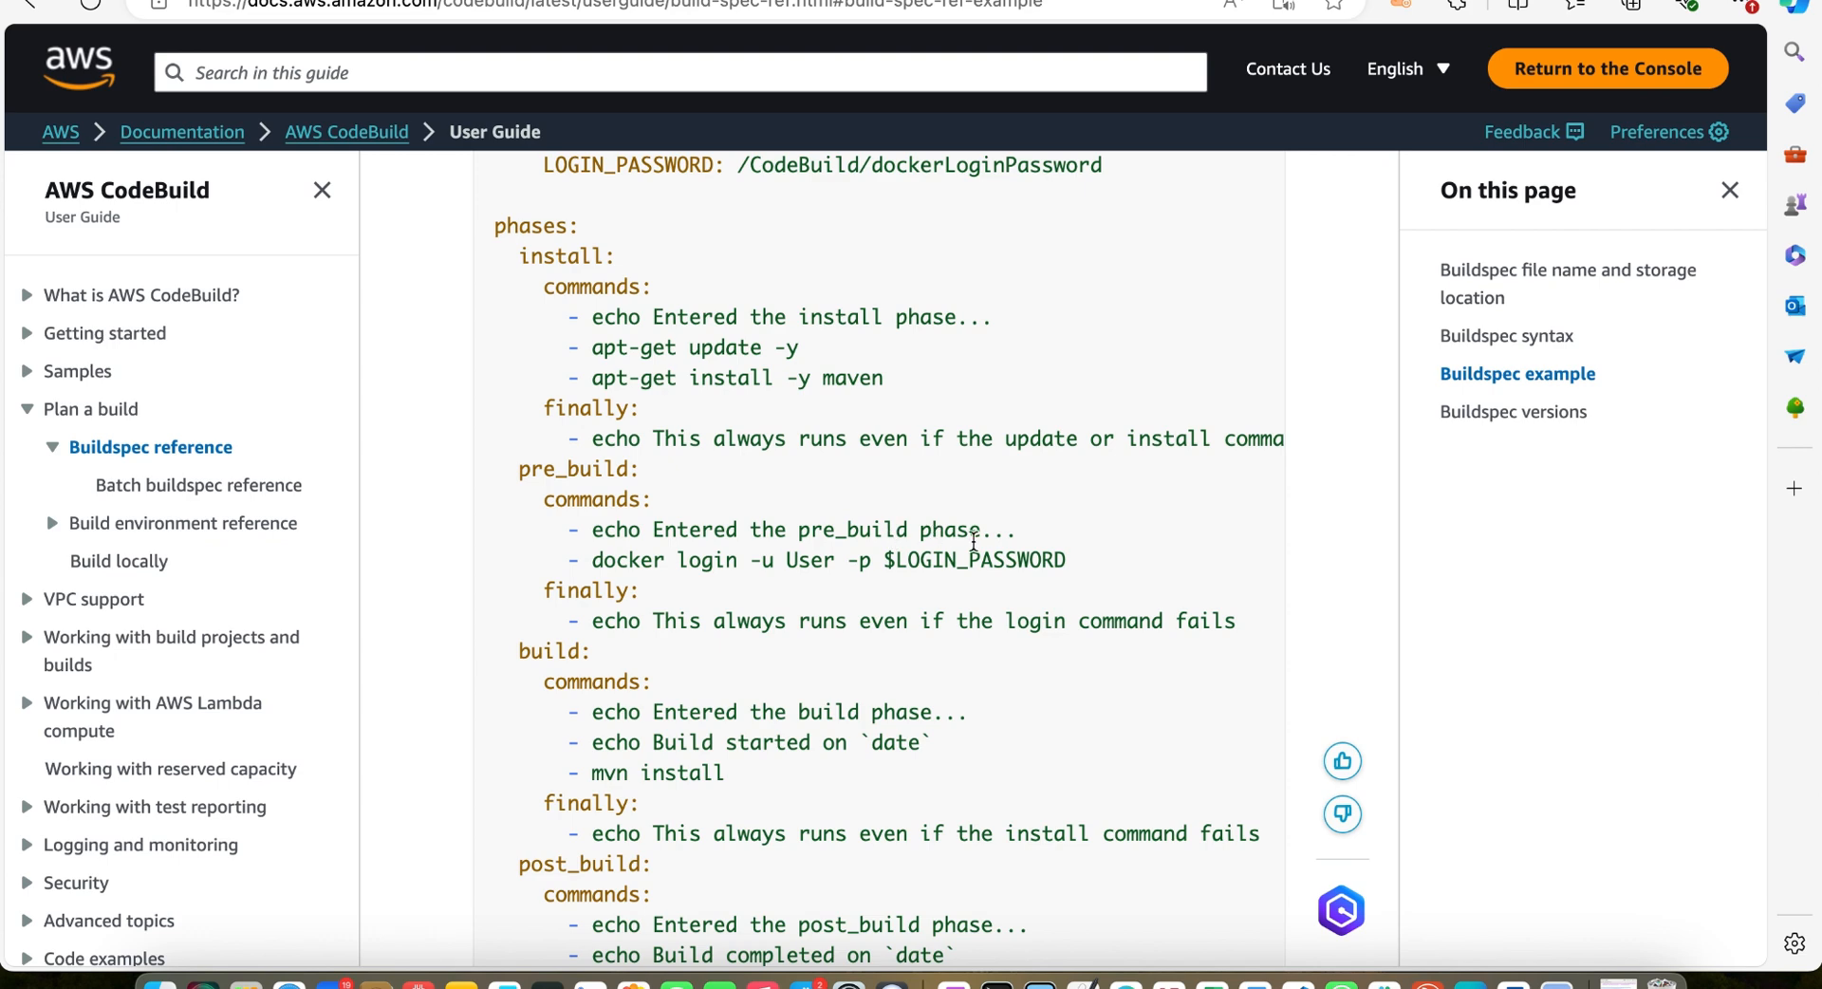
{"action": "scroll", "coordinate": [619, 600], "scroll_direction": "down", "scroll_amount": 3}
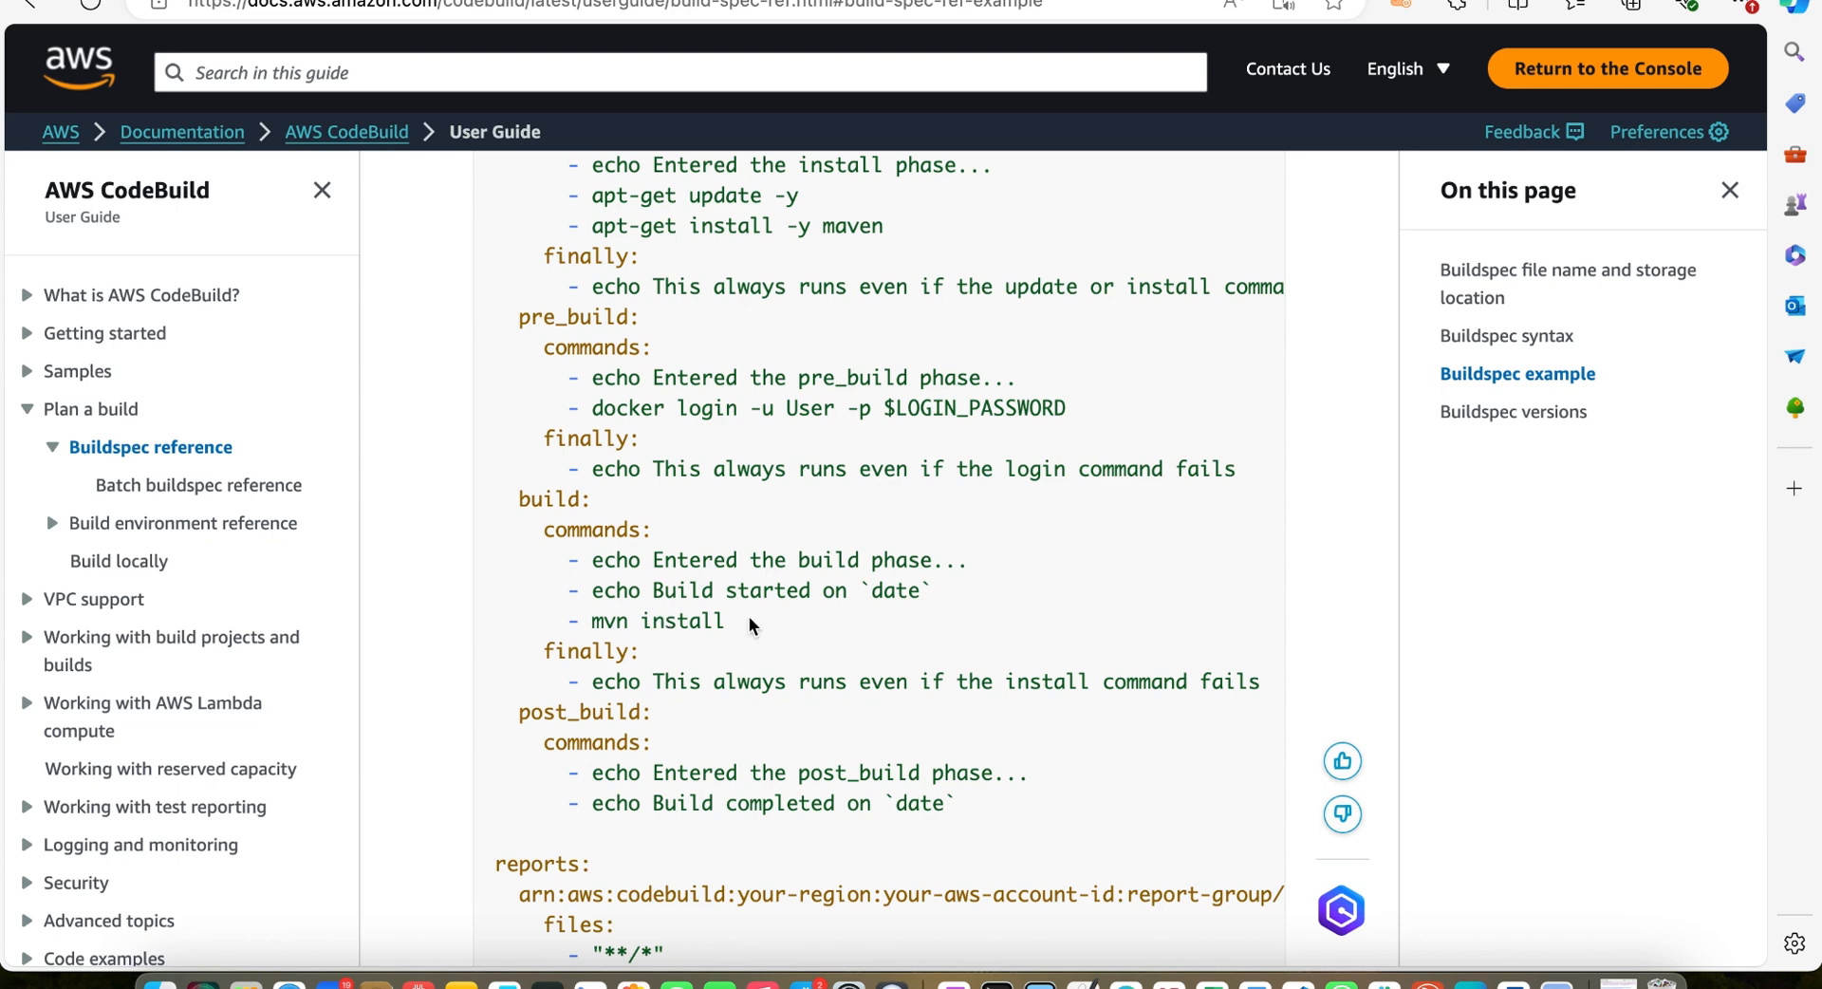
{"action": "scroll", "coordinate": [772, 612], "scroll_direction": "down", "scroll_amount": 2}
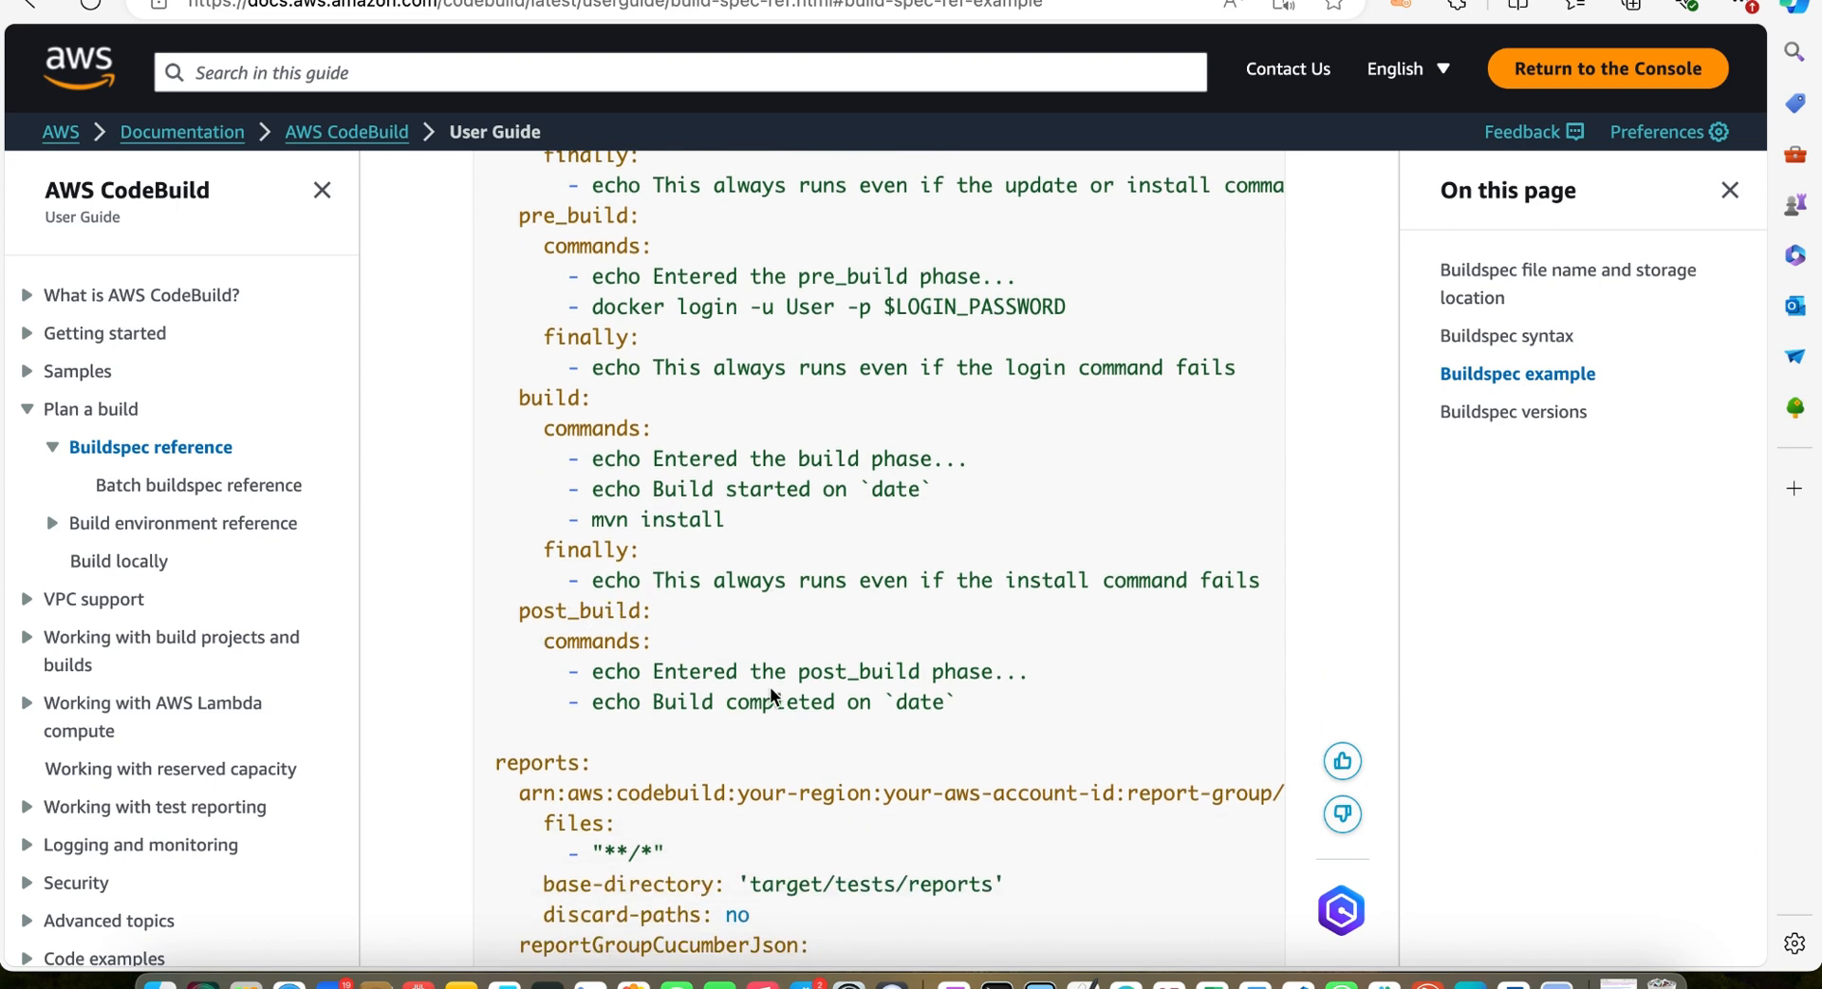
{"action": "scroll", "coordinate": [770, 693], "scroll_direction": "down", "scroll_amount": 3}
{"action": "scroll", "coordinate": [770, 686], "scroll_direction": "up", "scroll_amount": 1}
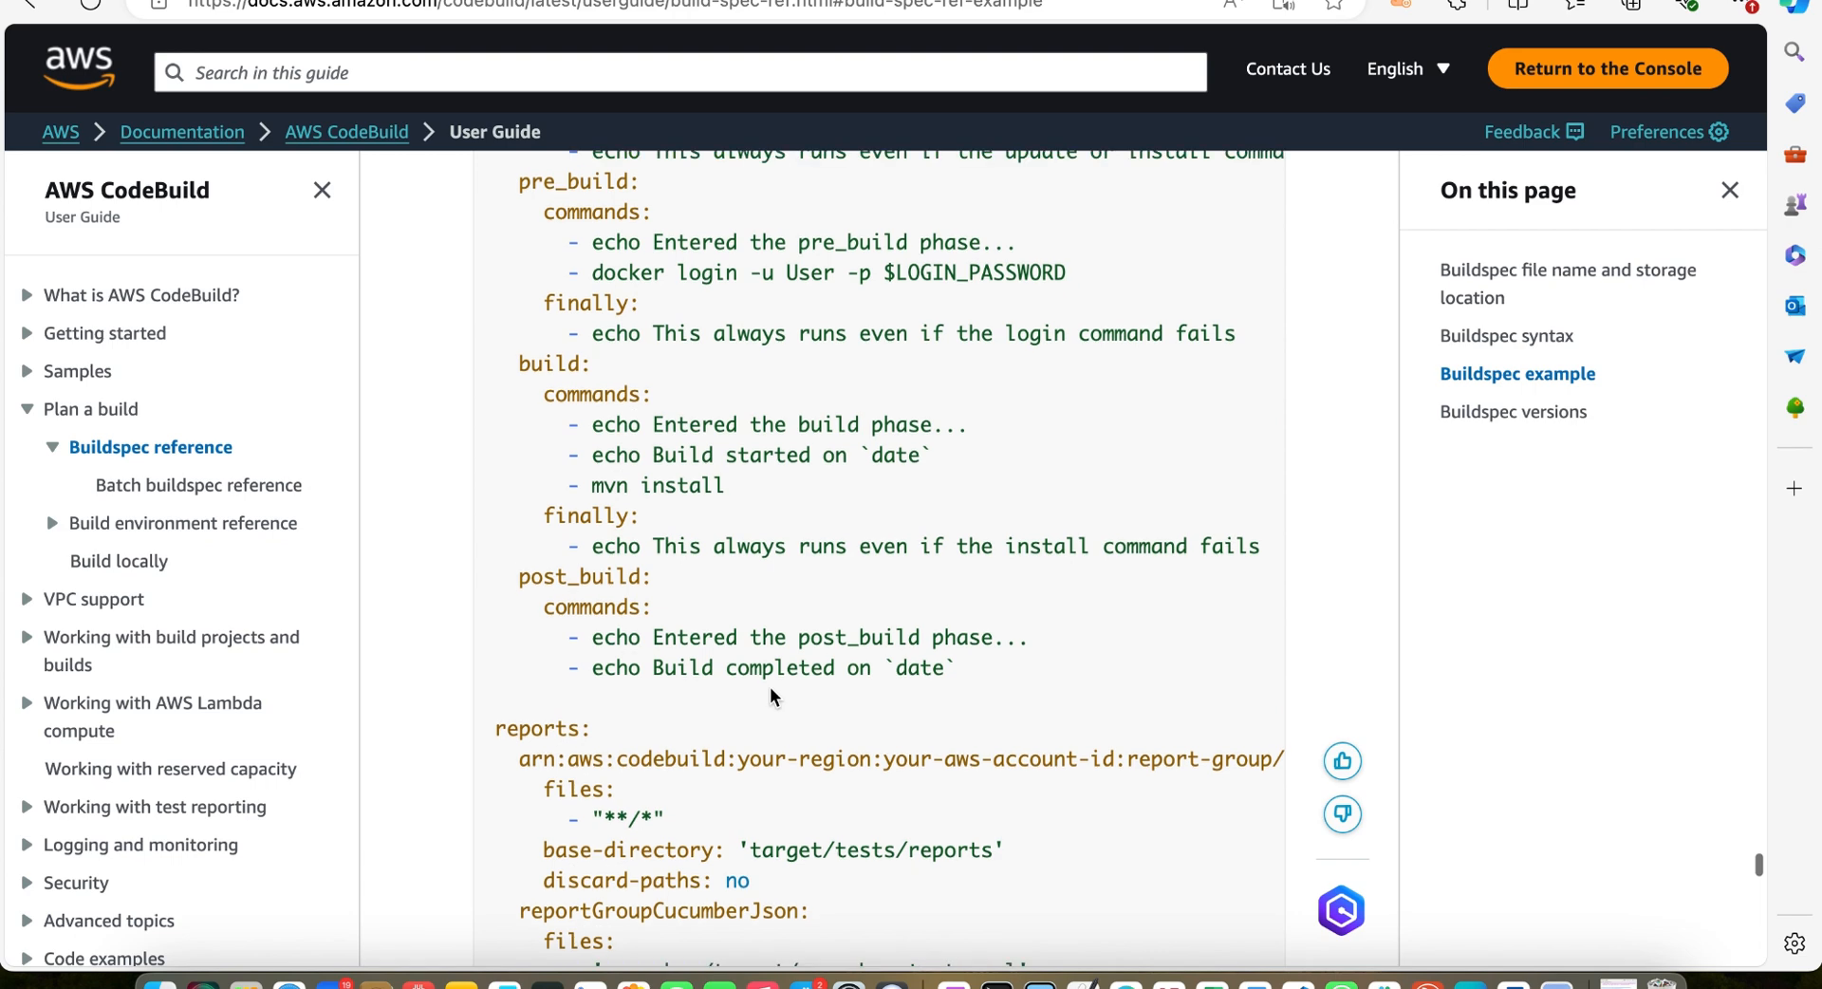
{"action": "scroll", "coordinate": [789, 818], "scroll_direction": "up", "scroll_amount": 2}
{"action": "scroll", "coordinate": [725, 693], "scroll_direction": "up", "scroll_amount": 7}
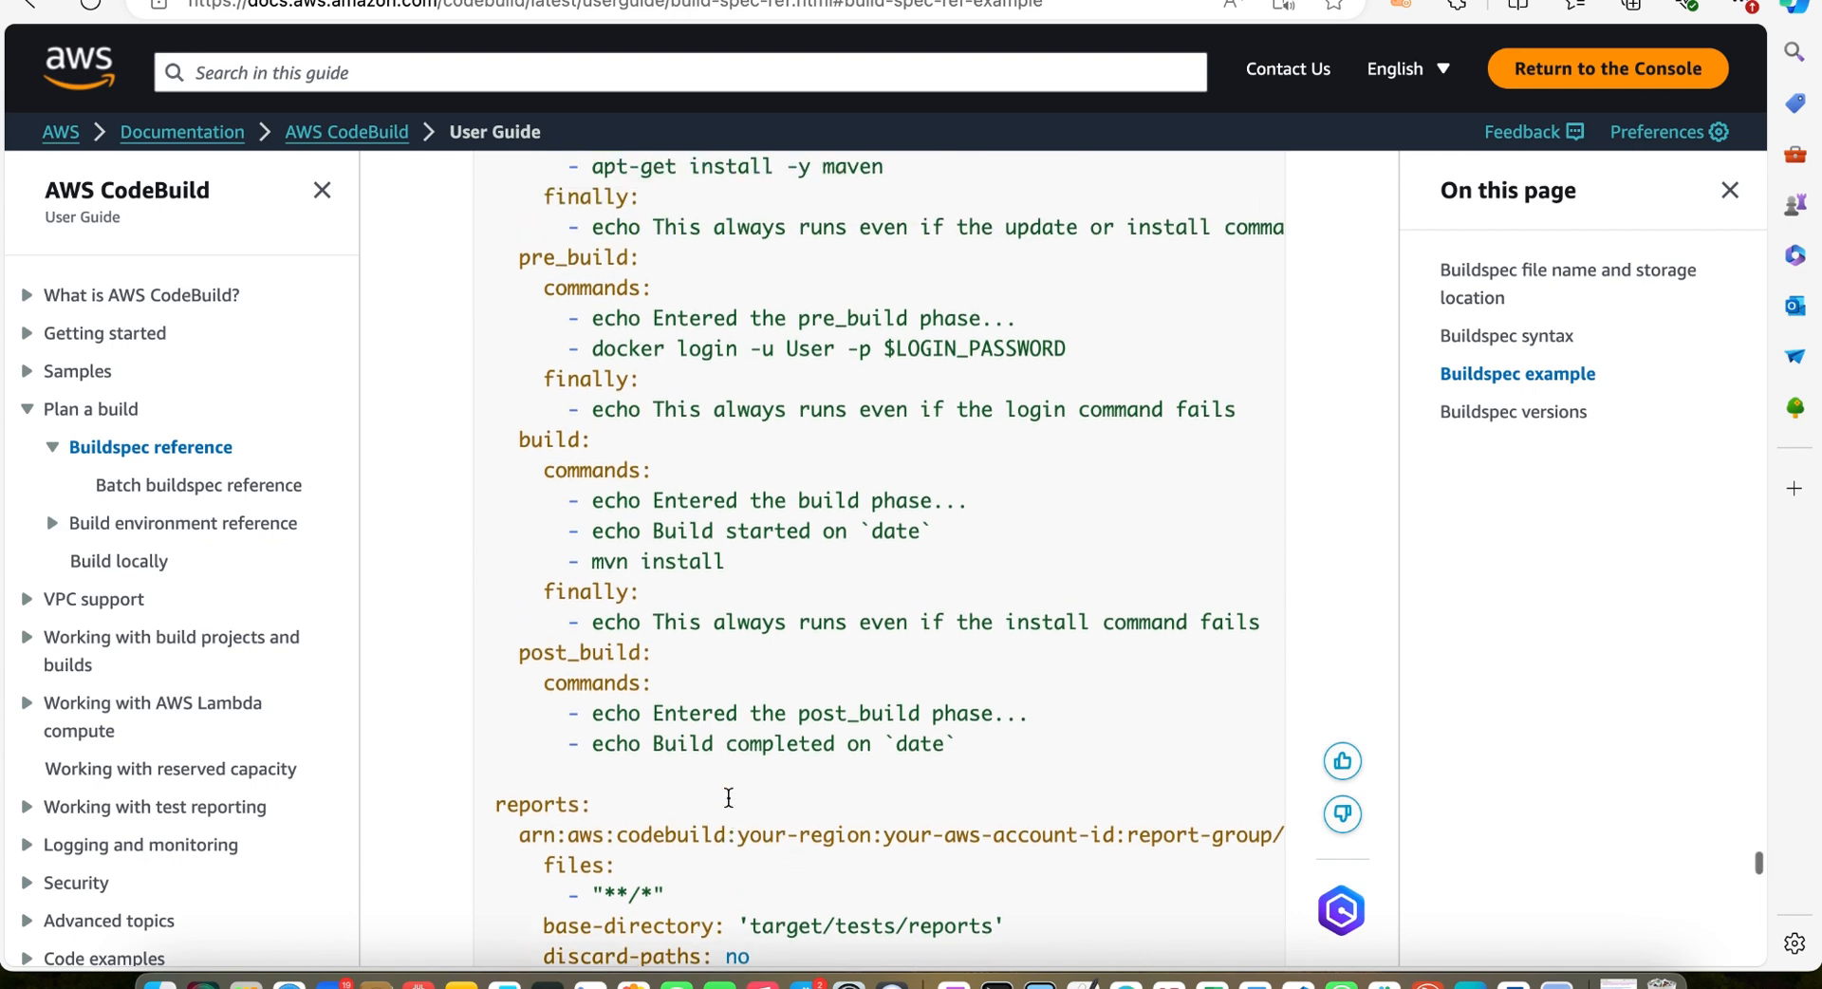
{"action": "scroll", "coordinate": [542, 312], "scroll_direction": "up", "scroll_amount": 5}
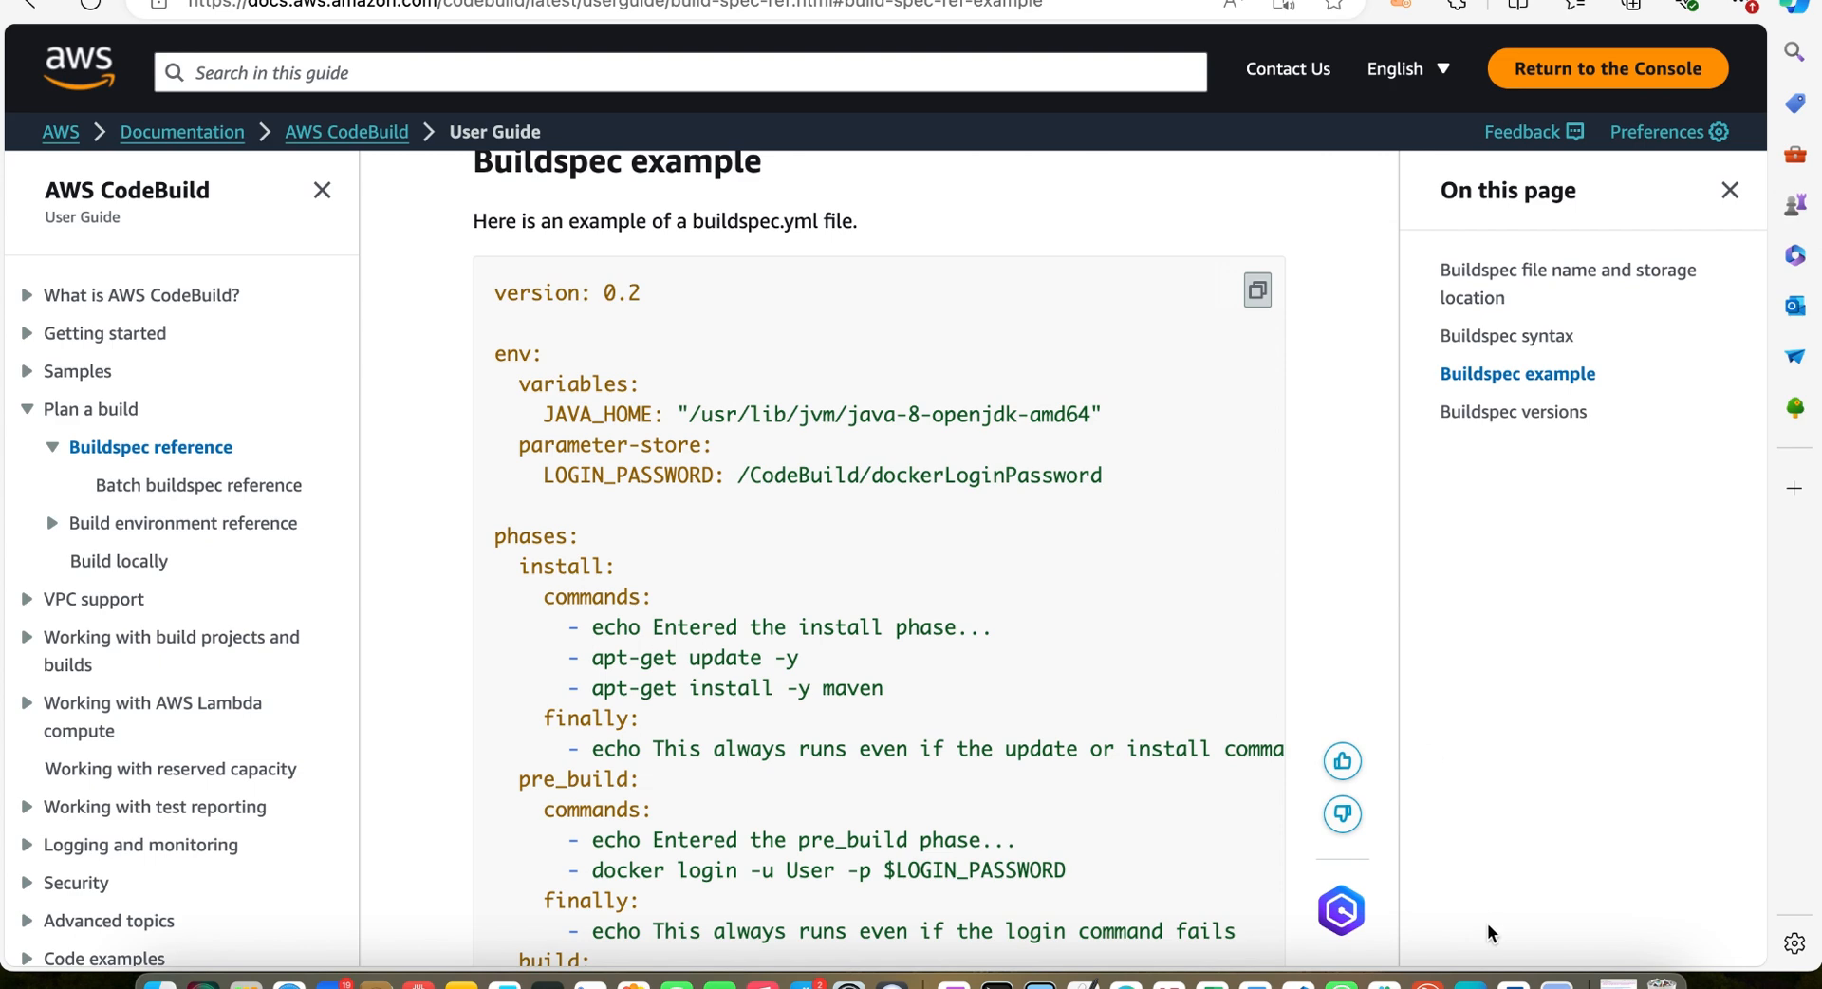
Examine the phases and install commands of the new buildspec.yml. file in homework-repo
{"action": "left_click", "coordinate": [1297, 983]}
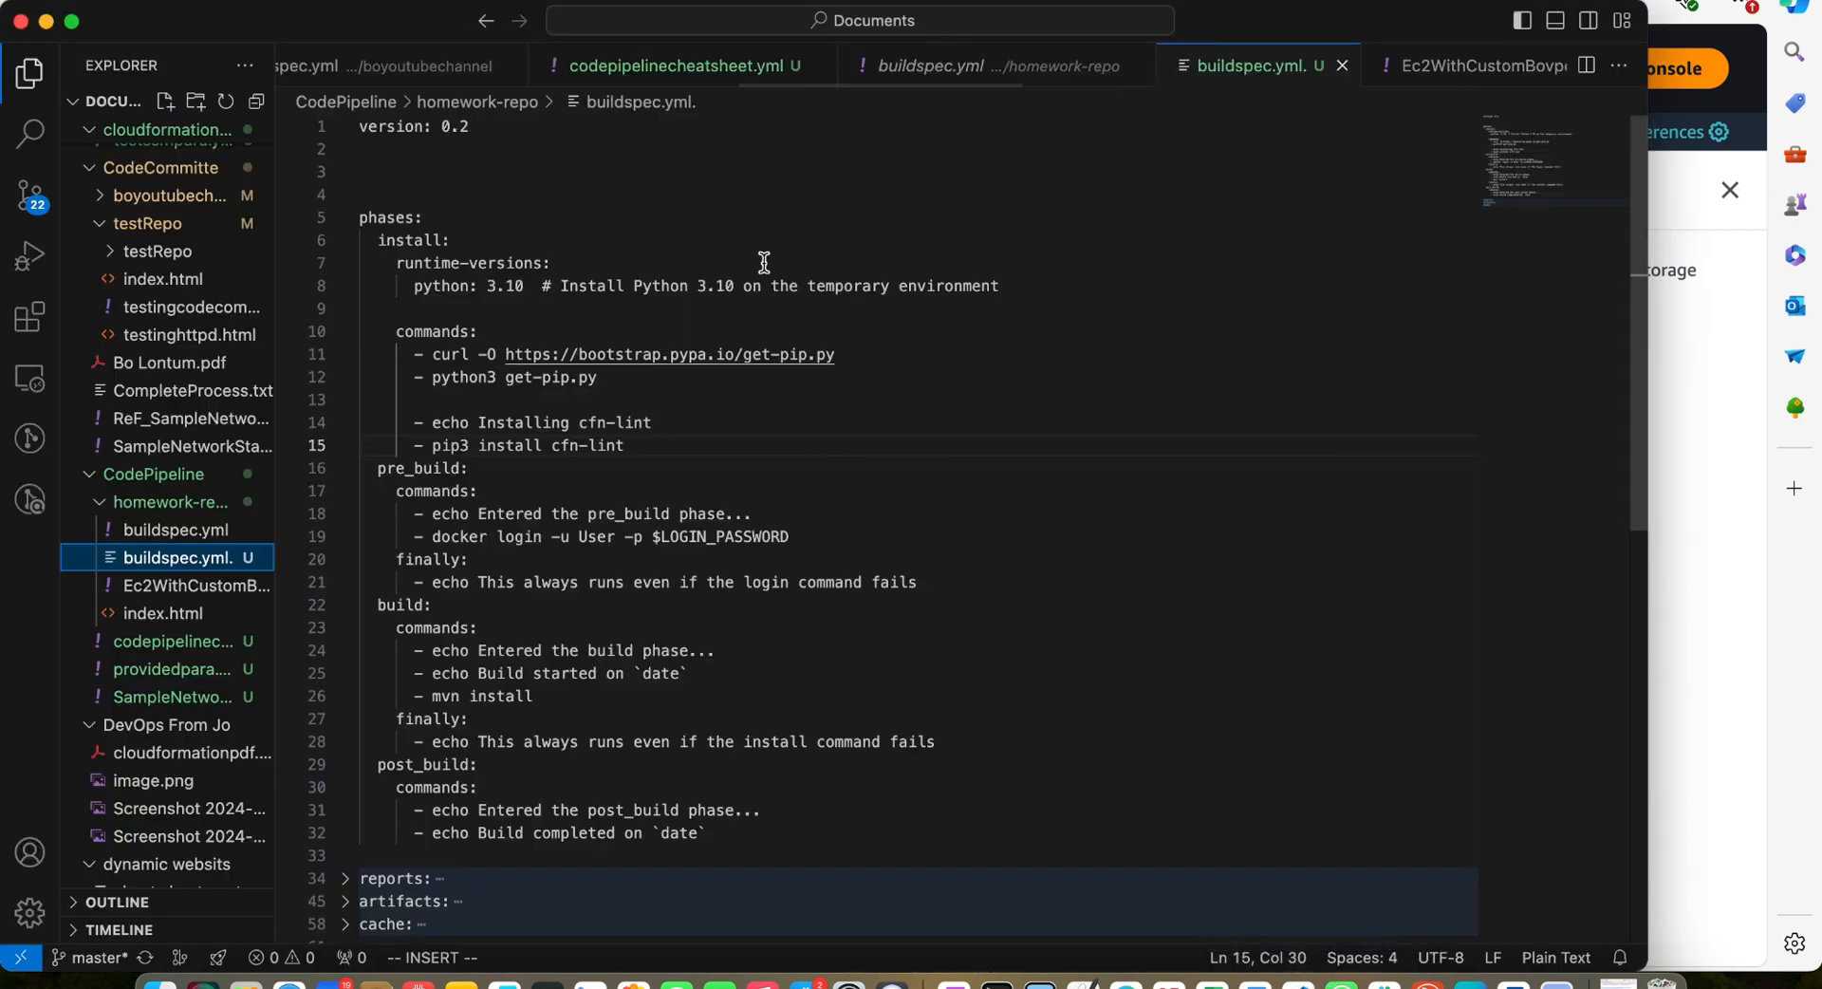
{"action": "scroll", "coordinate": [477, 275], "scroll_direction": "down", "scroll_amount": 10}
{"action": "scroll", "coordinate": [476, 275], "scroll_direction": "up", "scroll_amount": 10}
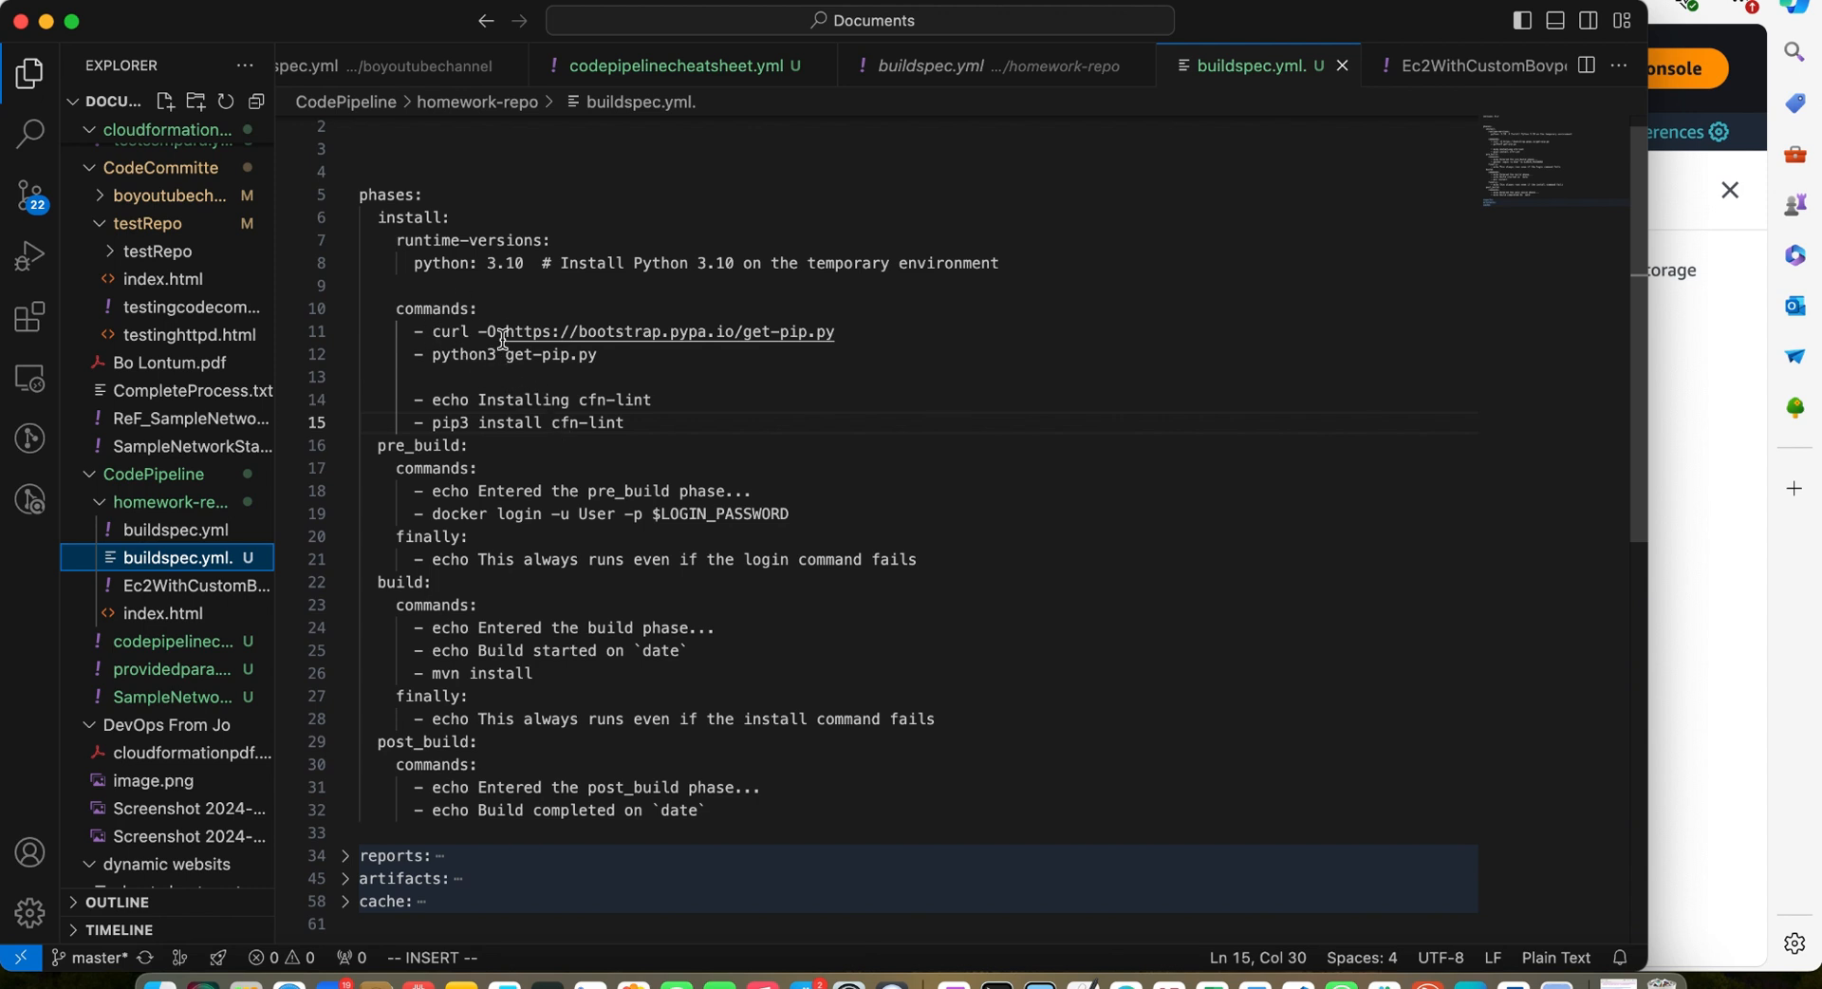
{"action": "scroll", "coordinate": [435, 328], "scroll_direction": "up", "scroll_amount": 1}
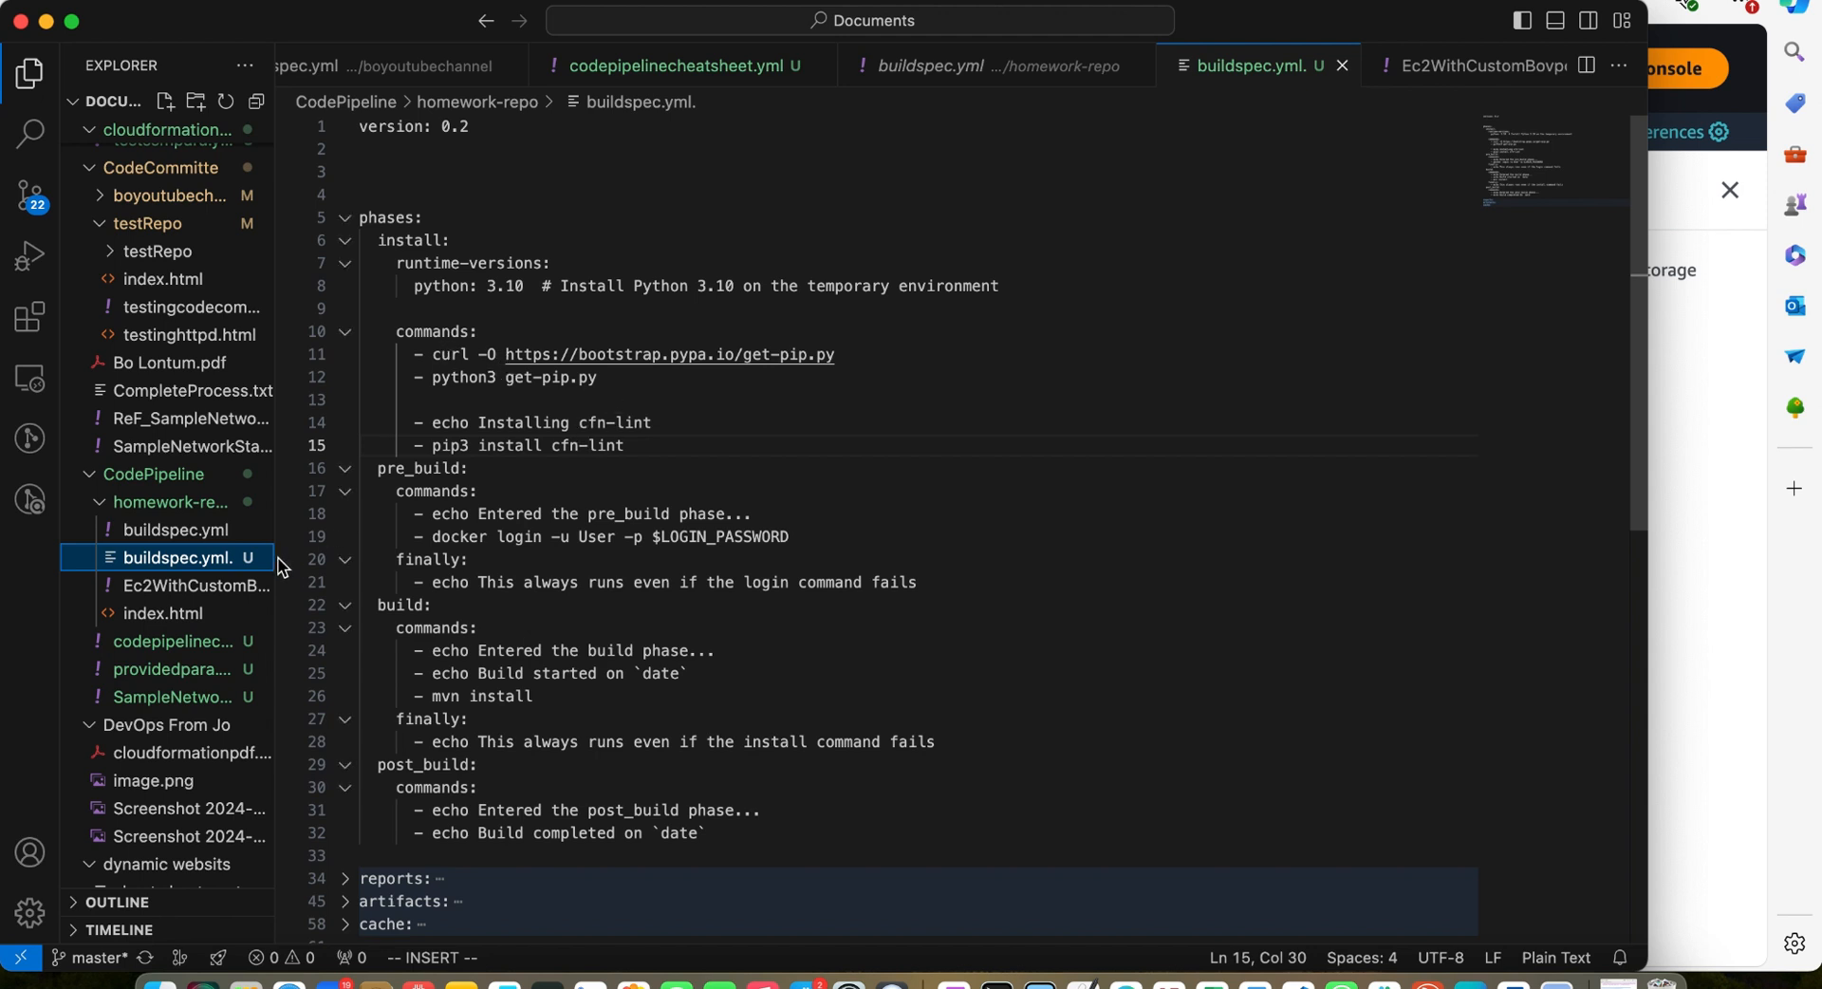
Replace the curl and python3 get-pip.py install commands in buildspec.yml. with the lines from the cheat sheet history, restoring the list dashes
{"action": "left_click", "coordinate": [189, 645]}
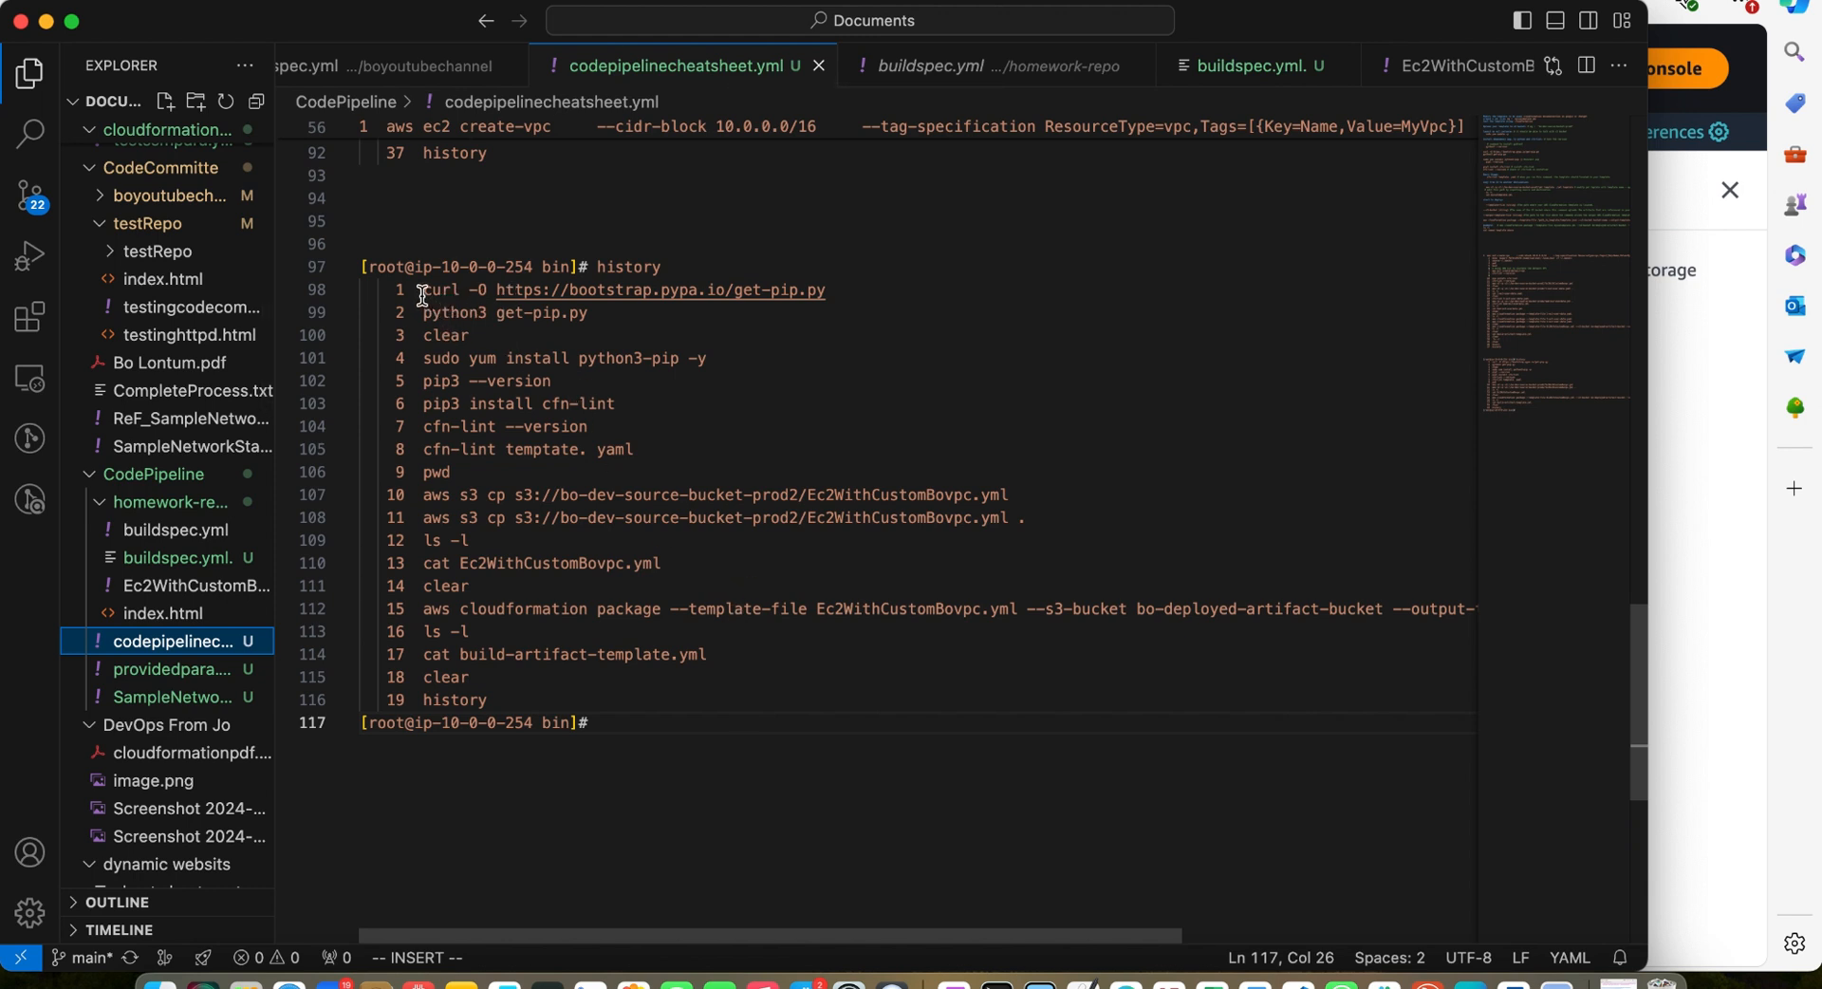
{"action": "left_click_drag", "start_coordinate": [421, 292], "coordinate": [460, 292]}
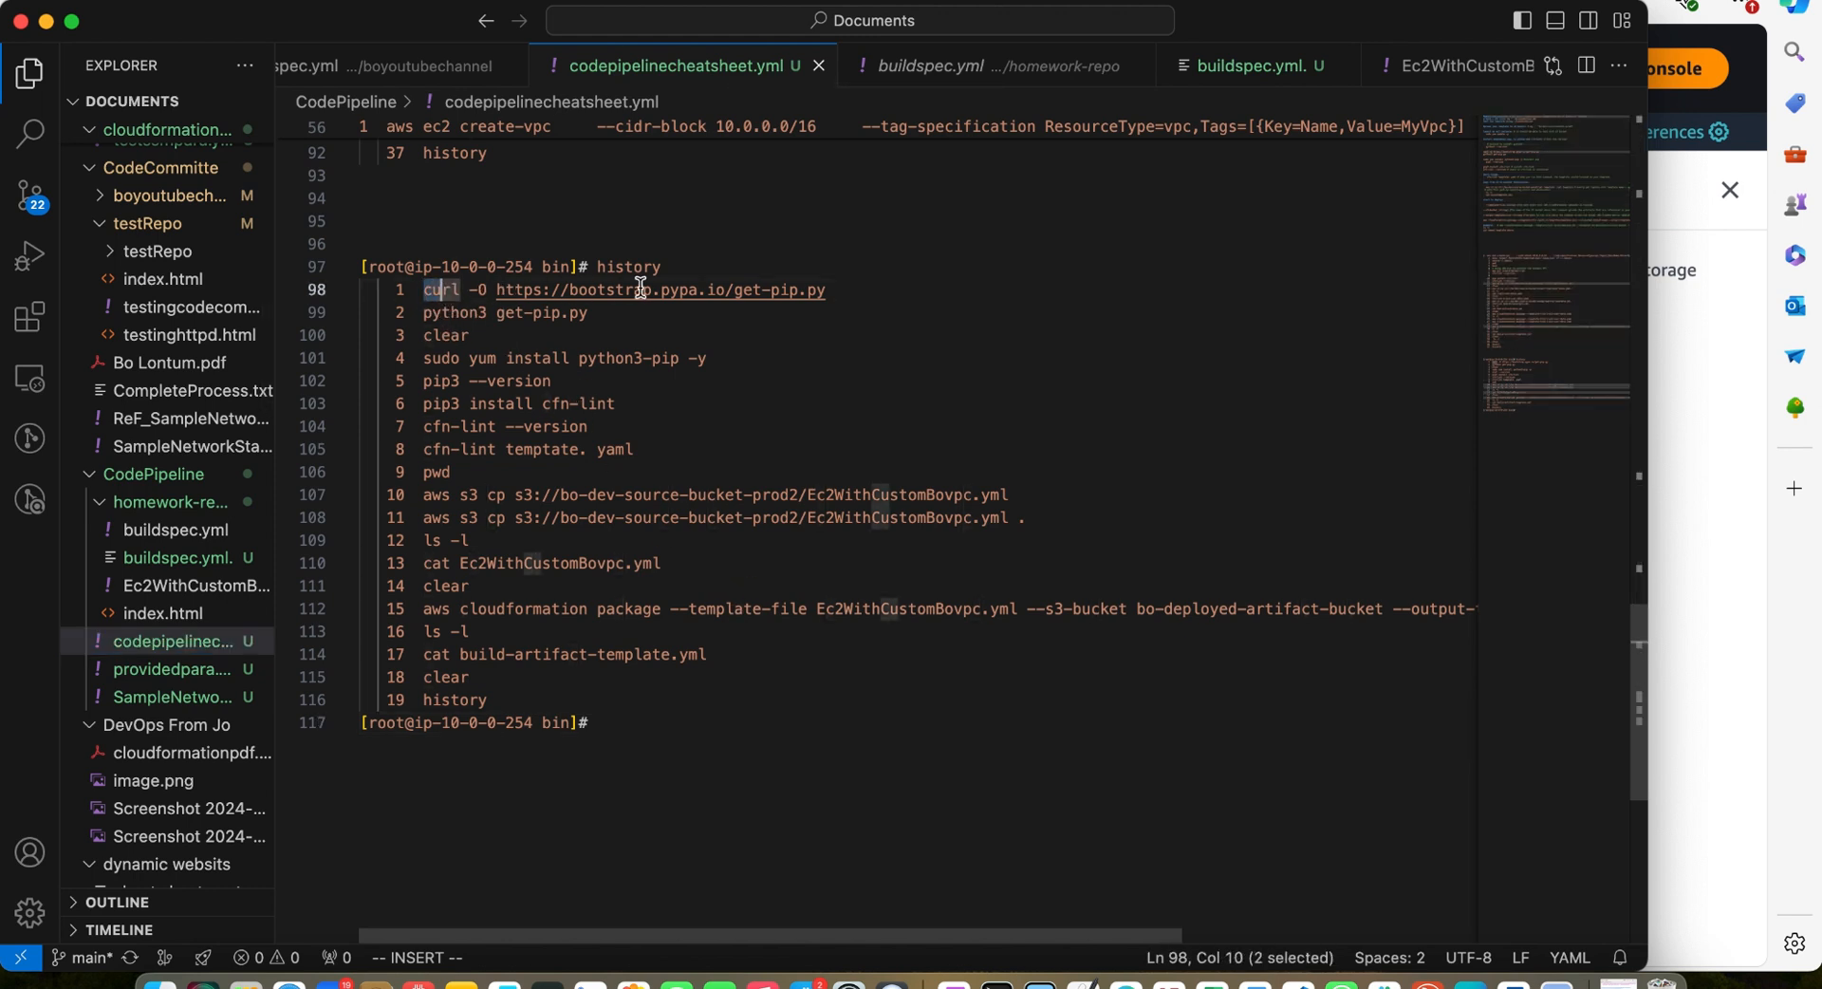
{"action": "left_click", "coordinate": [833, 290]}
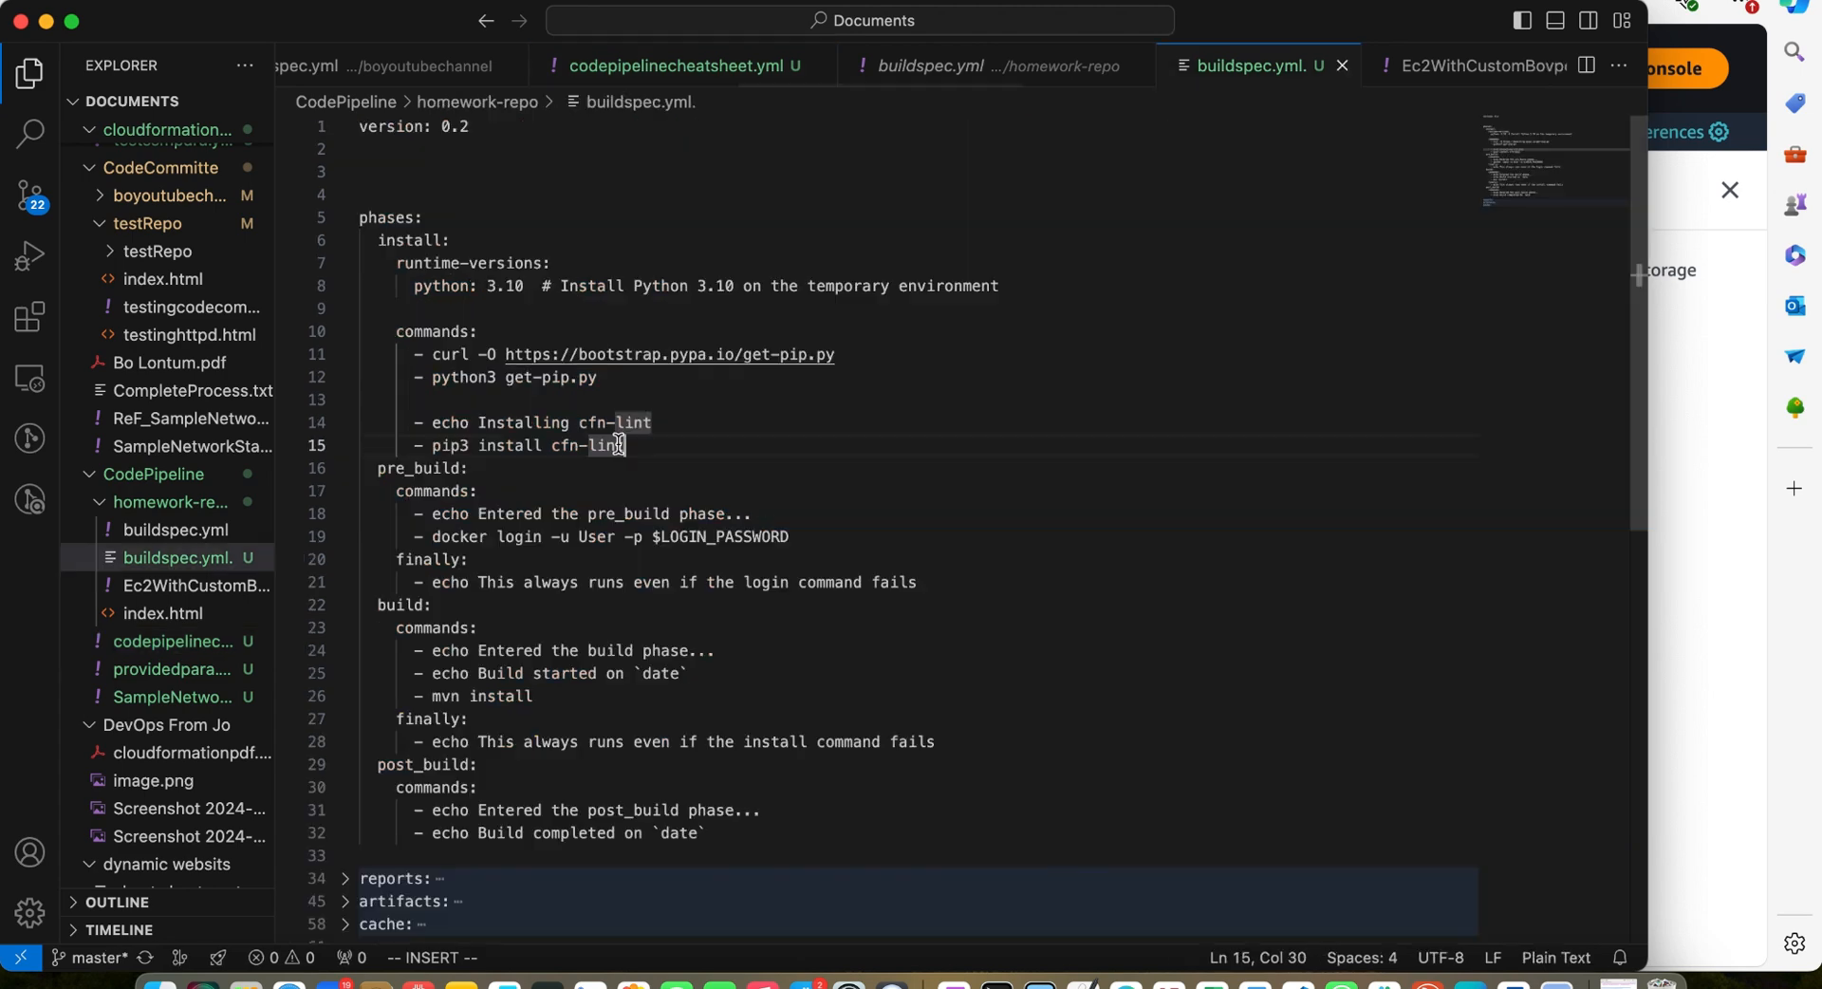
{"action": "left_click_drag", "start_coordinate": [622, 383], "coordinate": [415, 361]}
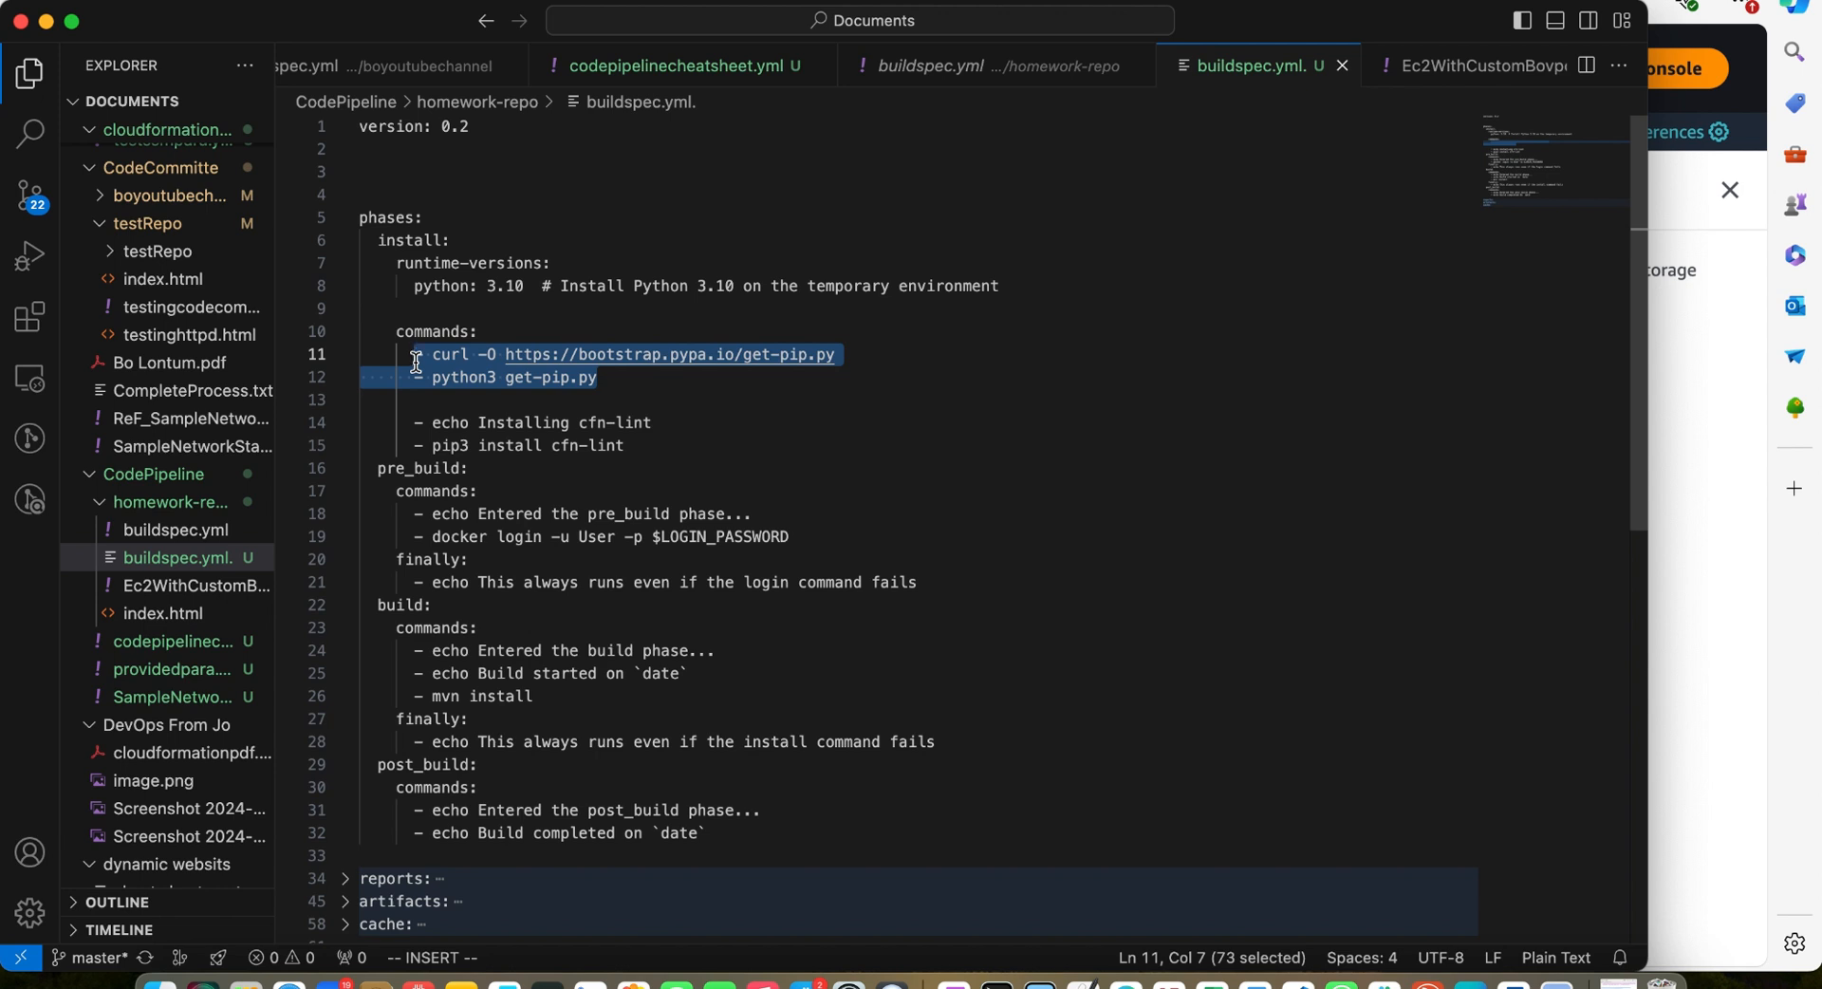
{"action": "key", "text": "super+b"}
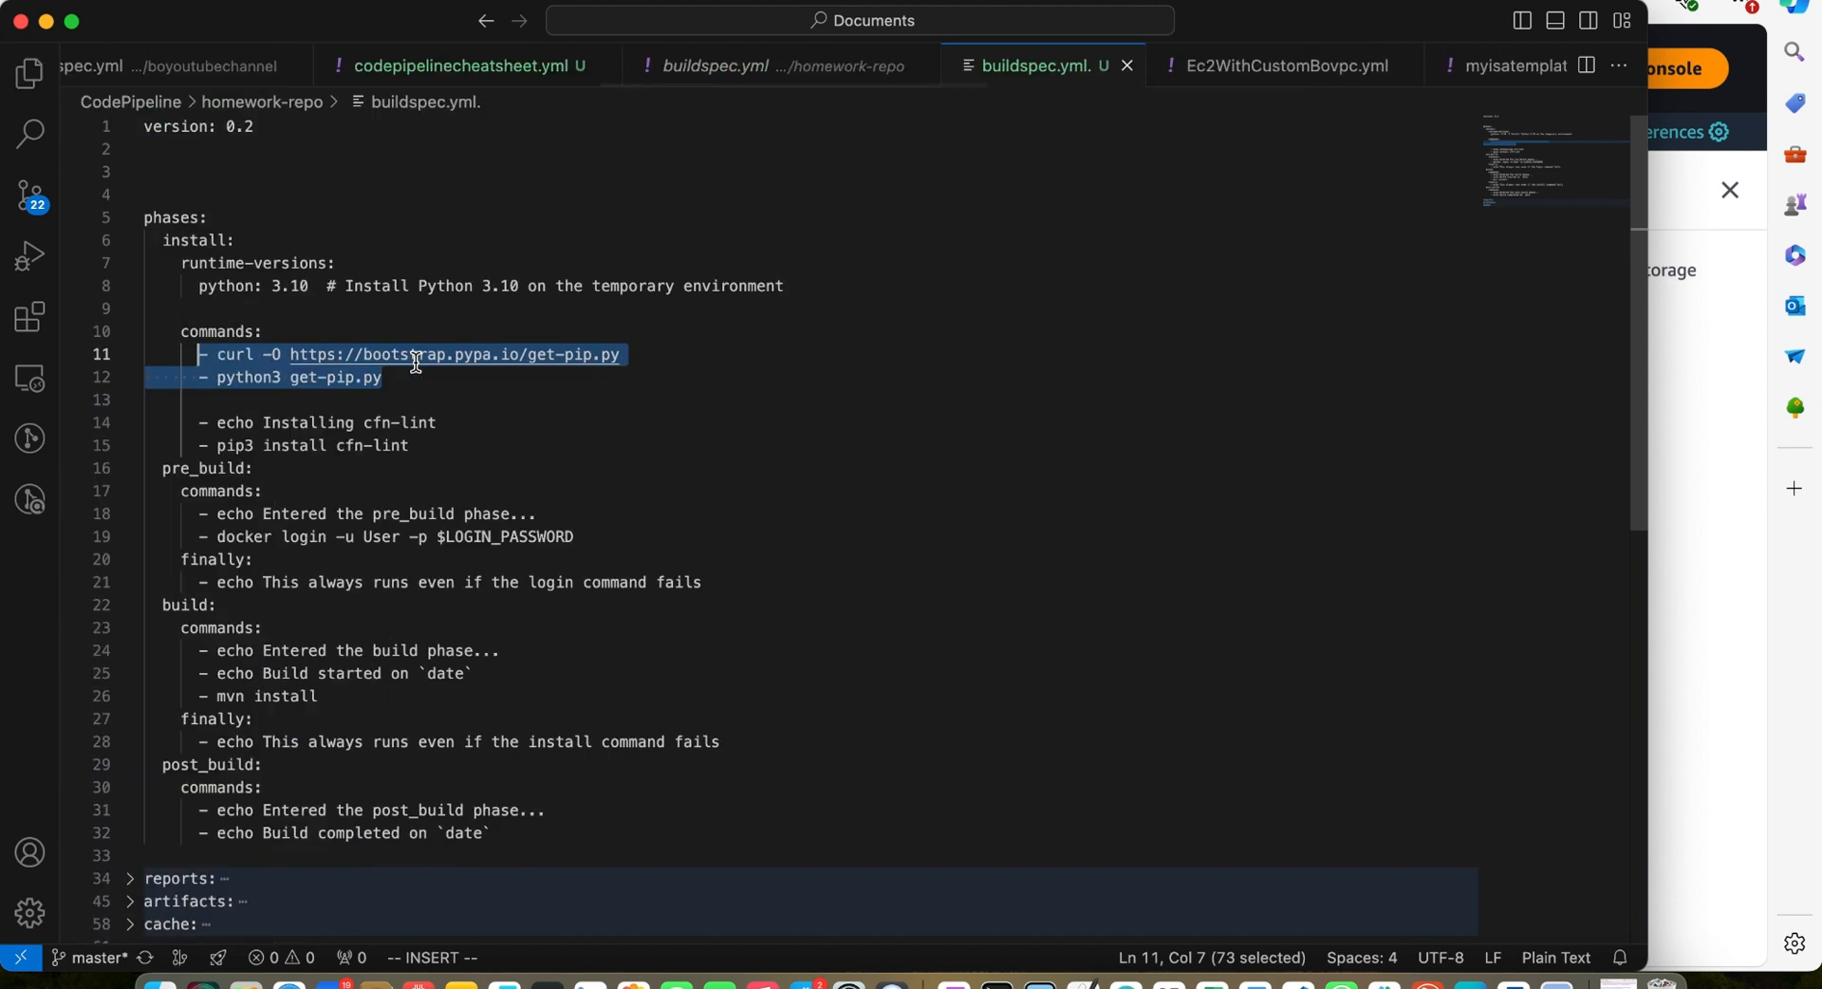
{"action": "type", "text": "curl -O https://bootstrap.pypa.io/get-pip.py     2  python3 get-pip.py"}
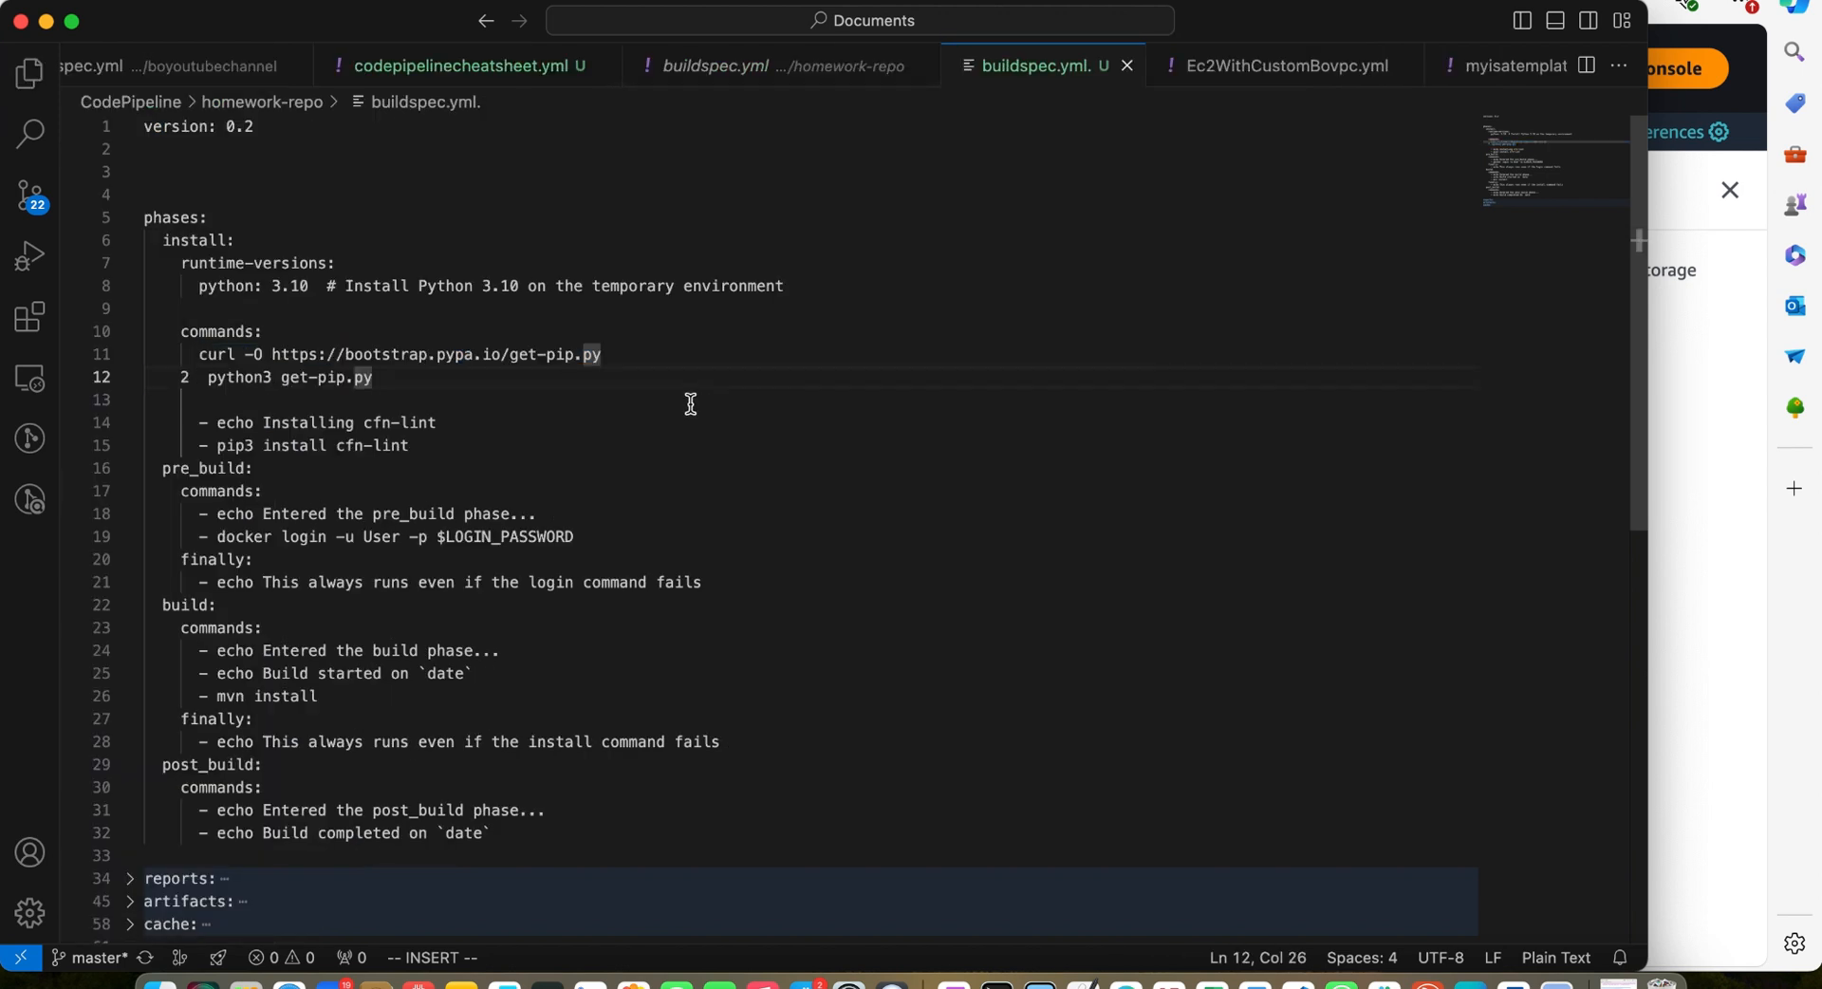
{"action": "left_click", "coordinate": [210, 379]}
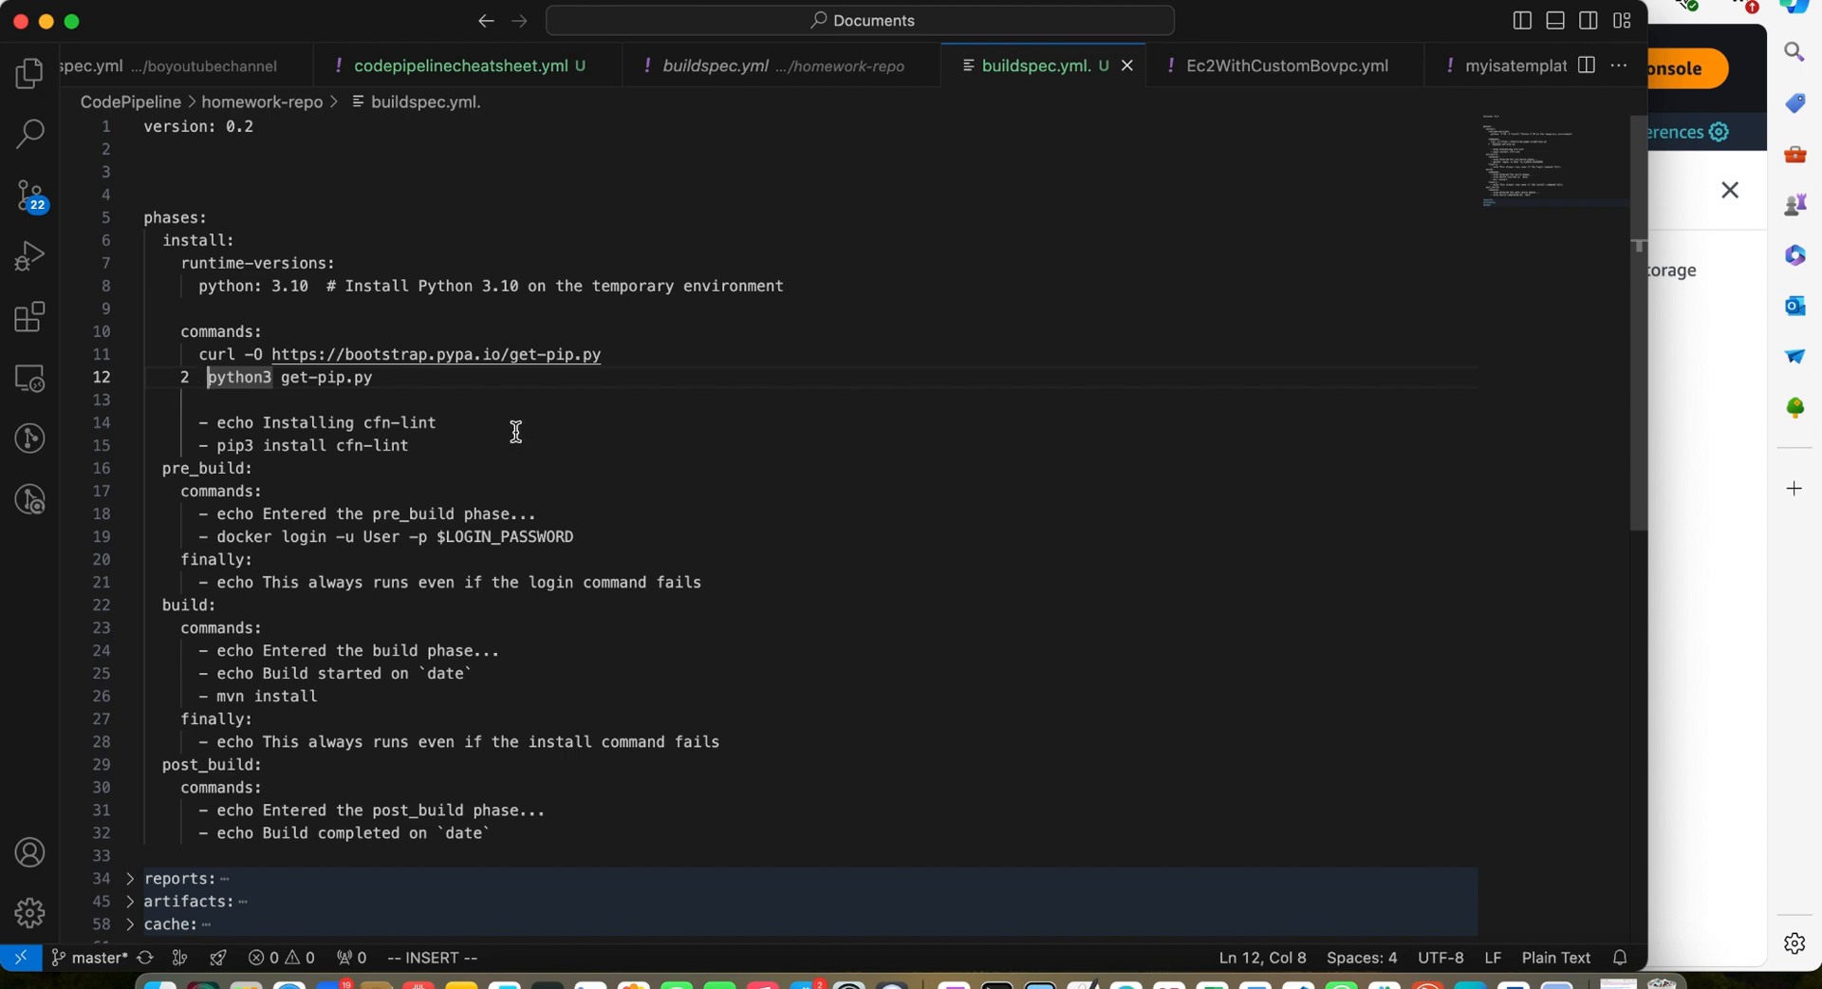
{"action": "key", "text": "BackSpace"}
{"action": "key", "text": "BackSpace"}
{"action": "key", "text": "BackSpace"}
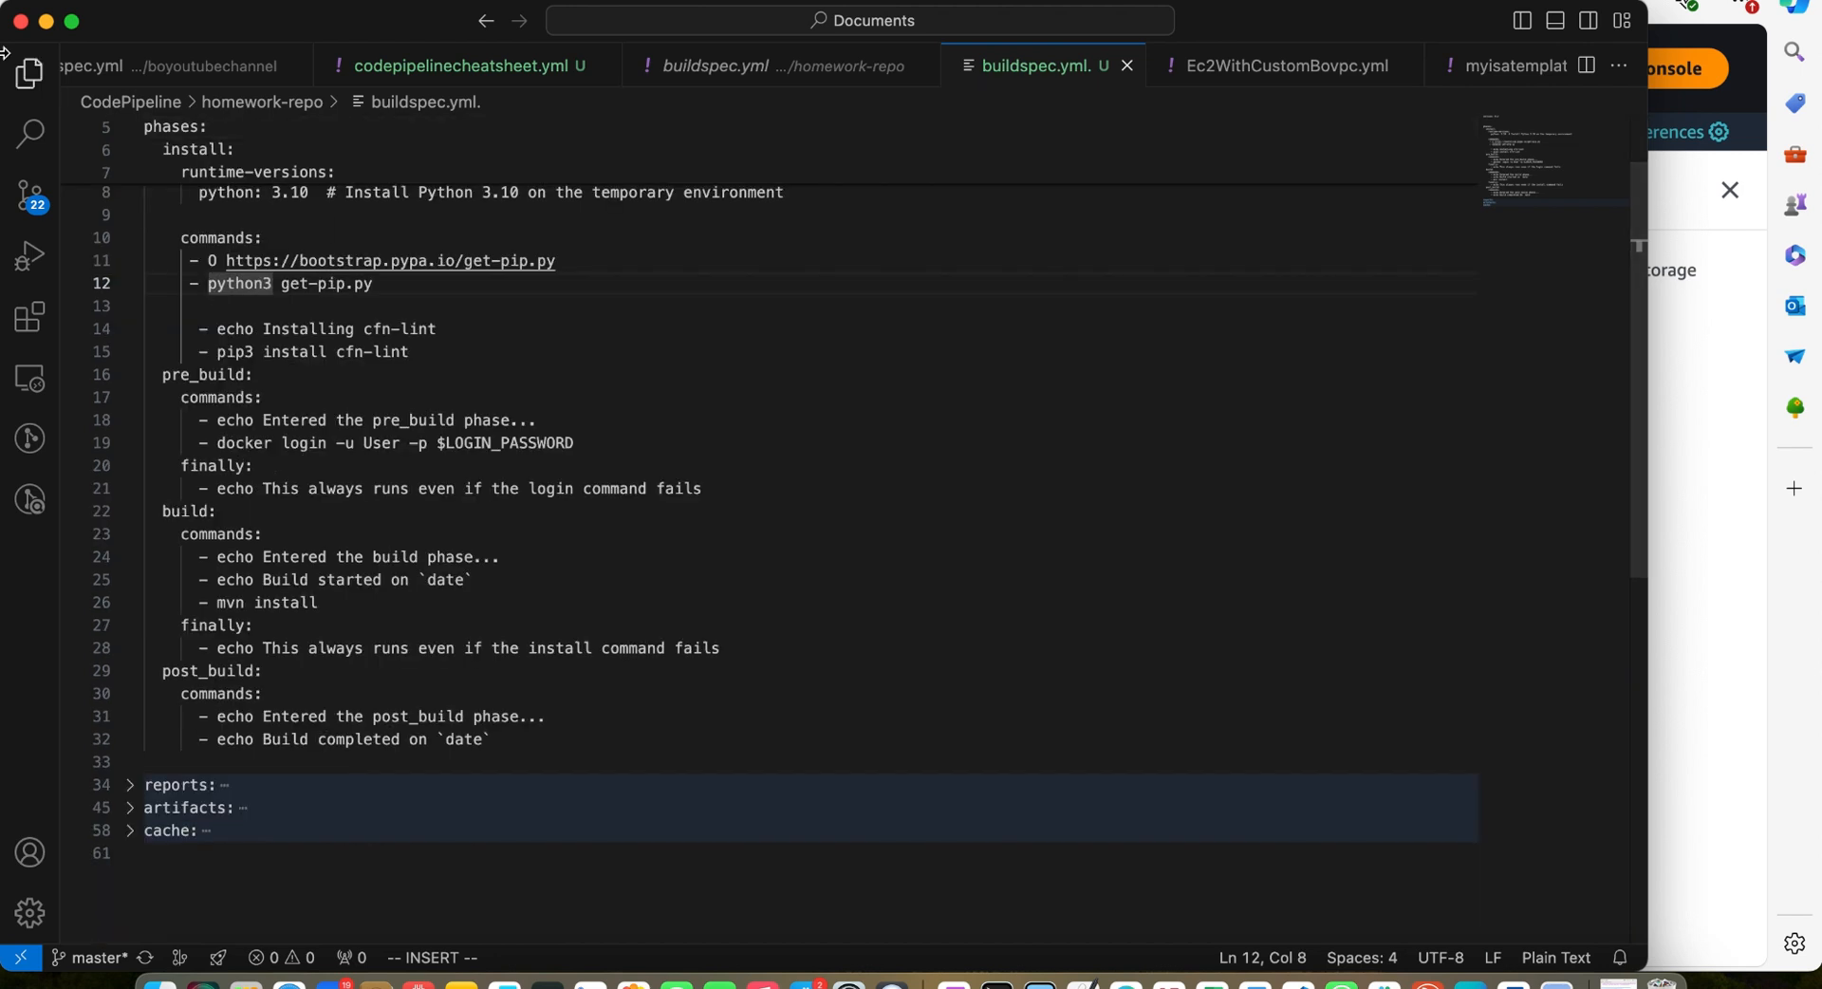
Open the existing homework-repo buildspec.yml to compare its phases with the new file
{"action": "left_click", "coordinate": [24, 75]}
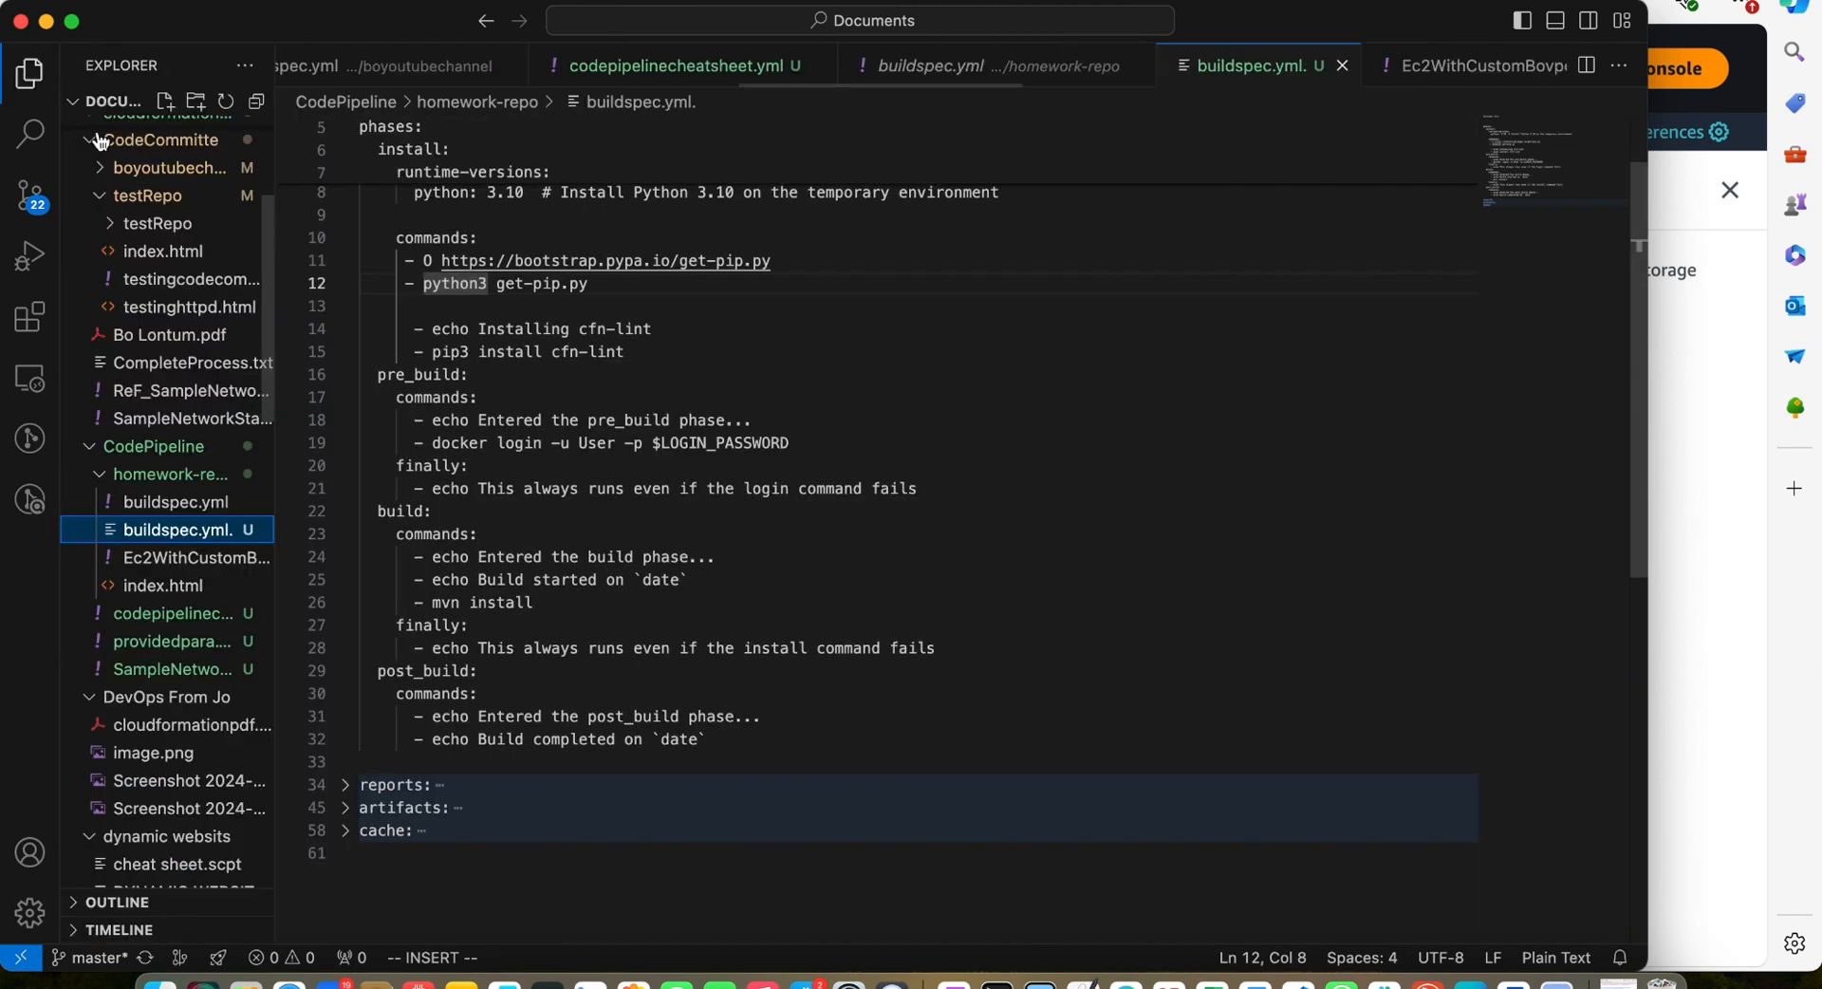
{"action": "left_click", "coordinate": [181, 501]}
{"action": "scroll", "coordinate": [739, 408], "scroll_direction": "up", "scroll_amount": 3}
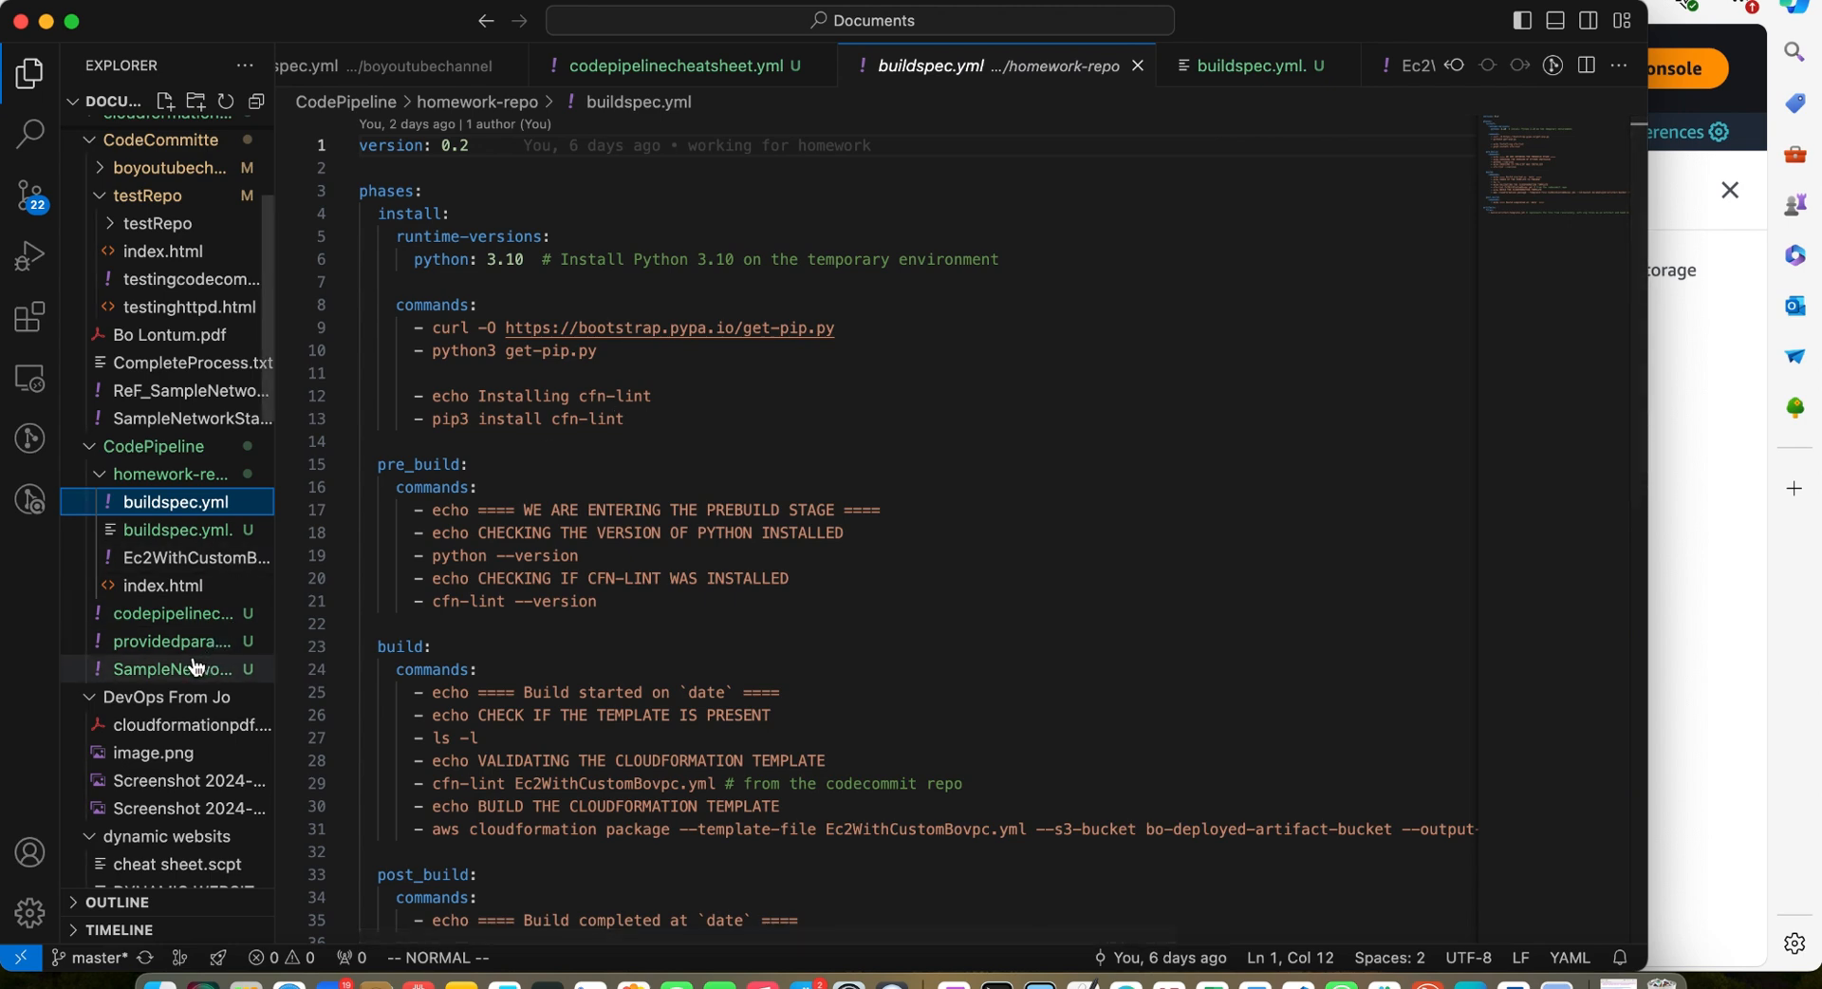
Compare the cheat sheet command history and the new buildspec.yml. with the existing homework-repo buildspec.yml
{"action": "left_click", "coordinate": [184, 617]}
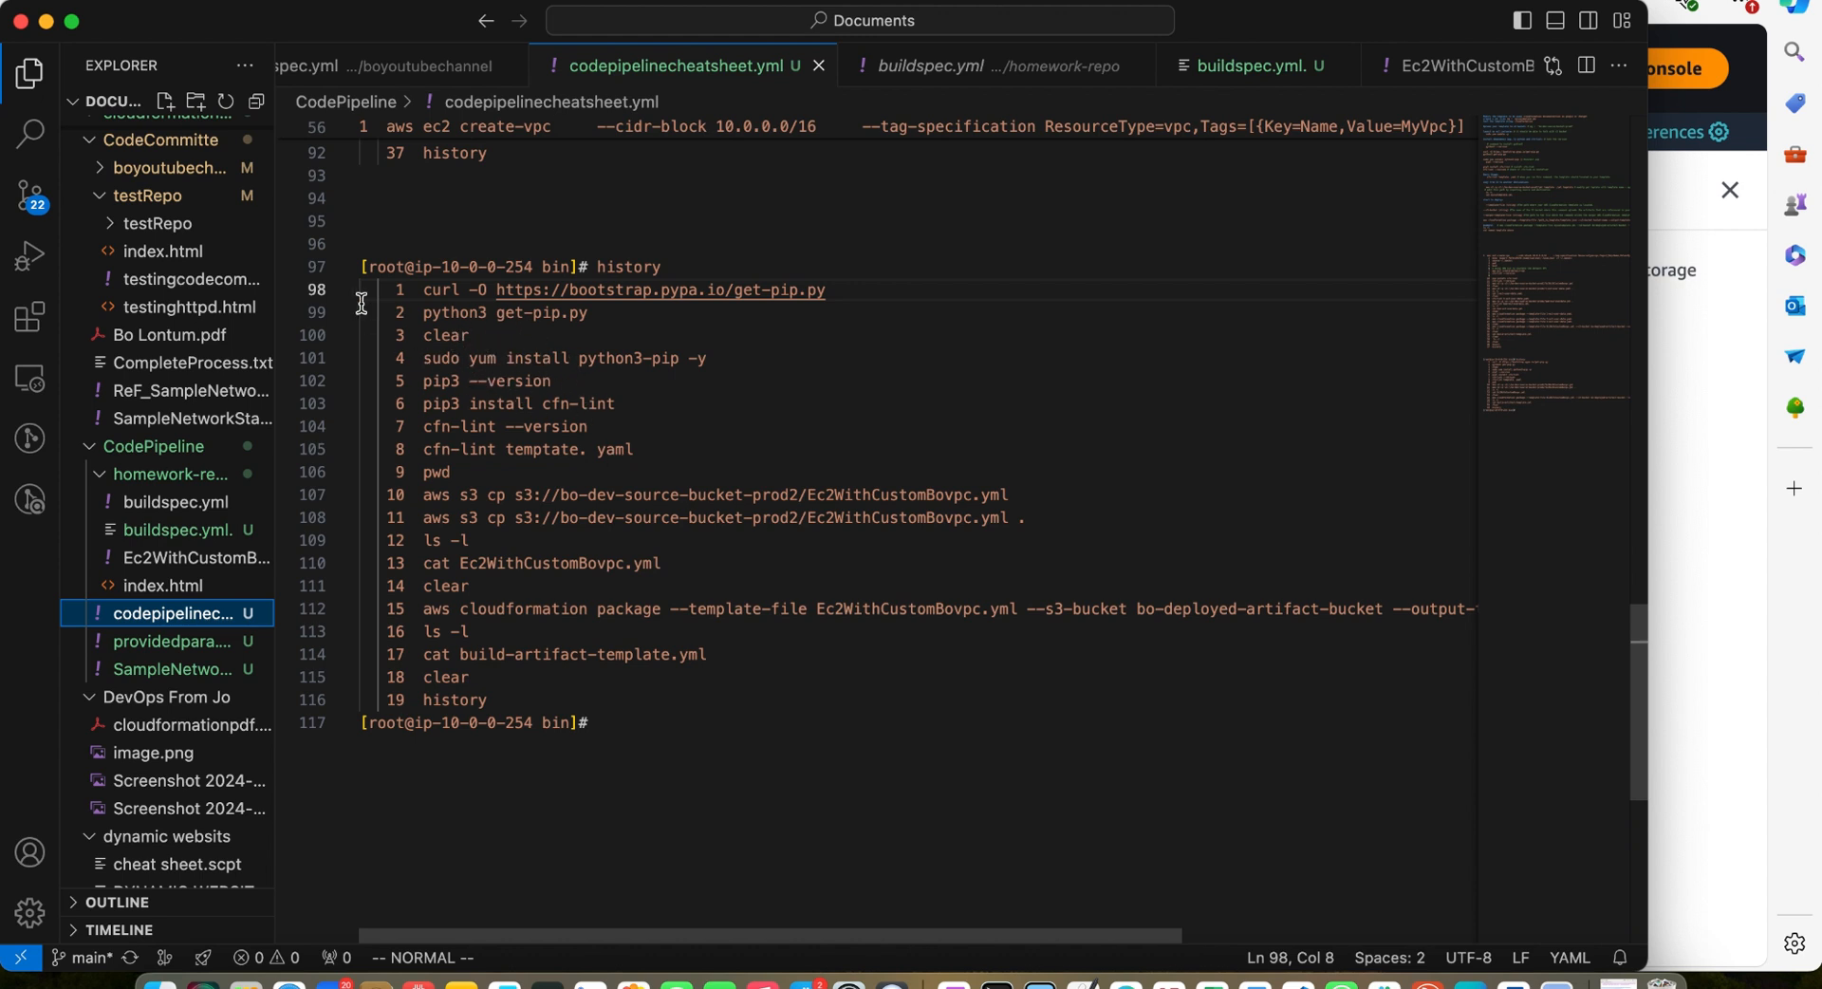
{"action": "left_click", "coordinate": [1280, 68]}
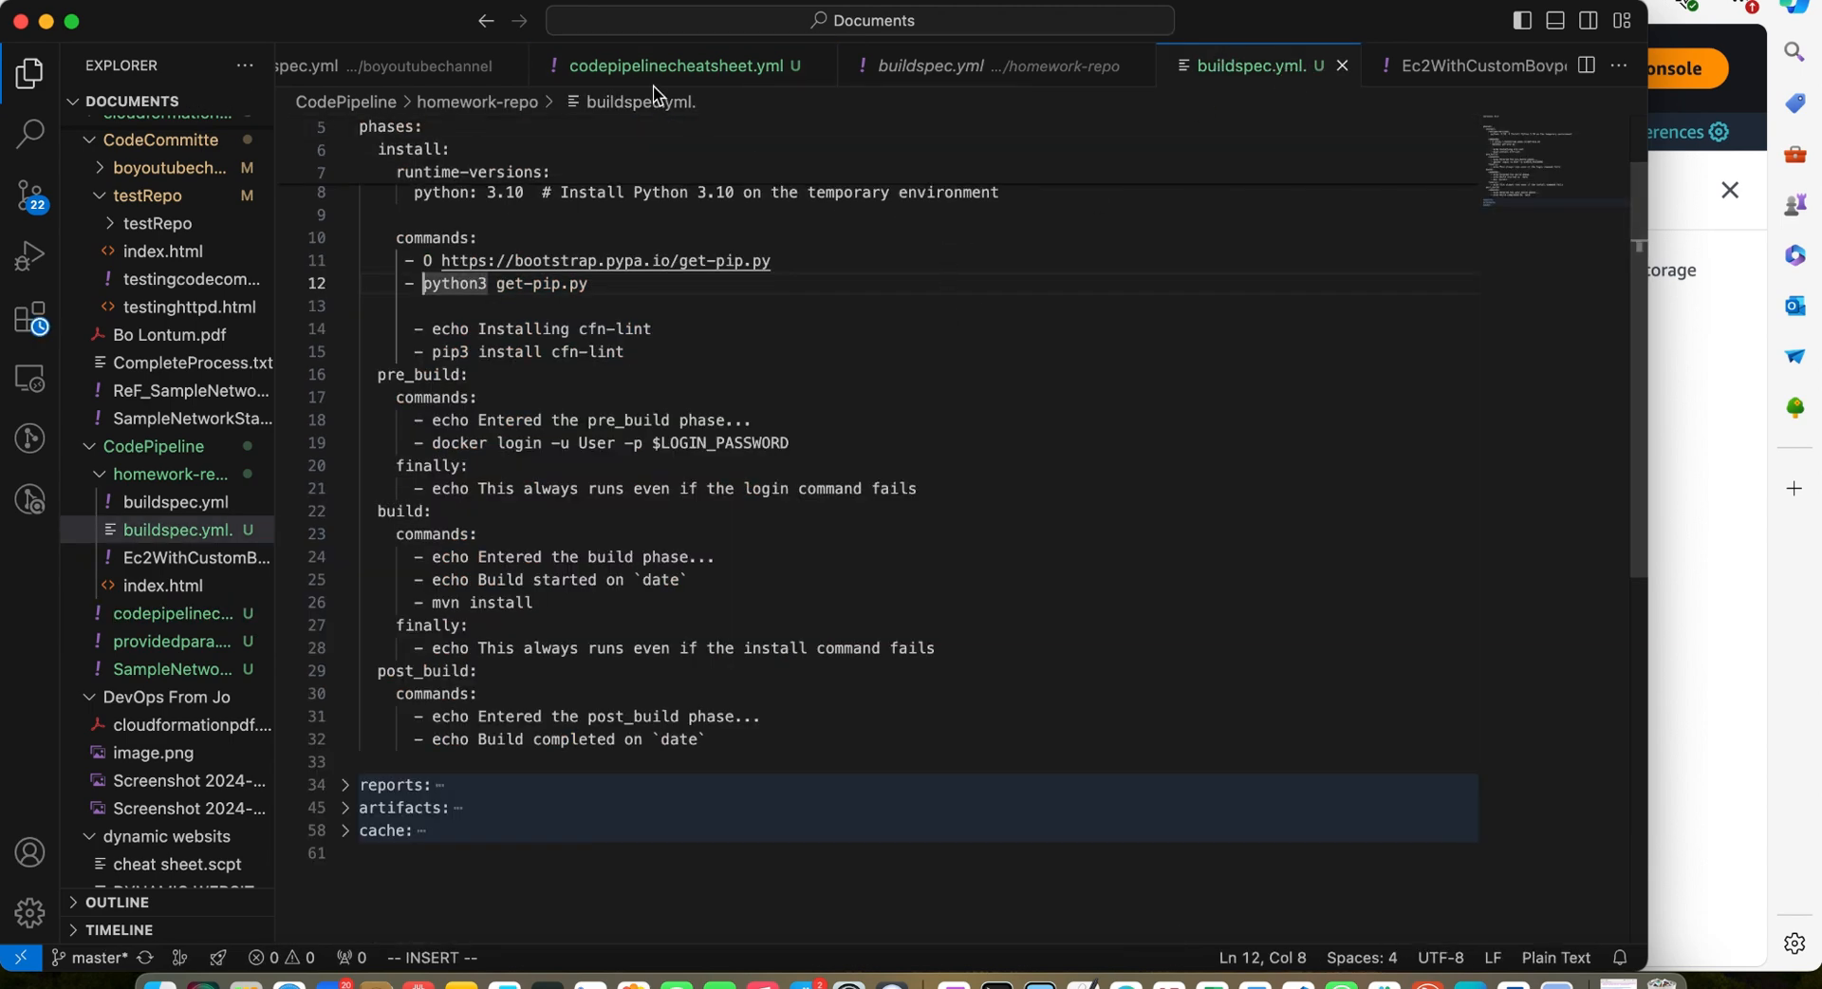
{"action": "left_click", "coordinate": [175, 502]}
{"action": "scroll", "coordinate": [513, 491], "scroll_direction": "down", "scroll_amount": 1}
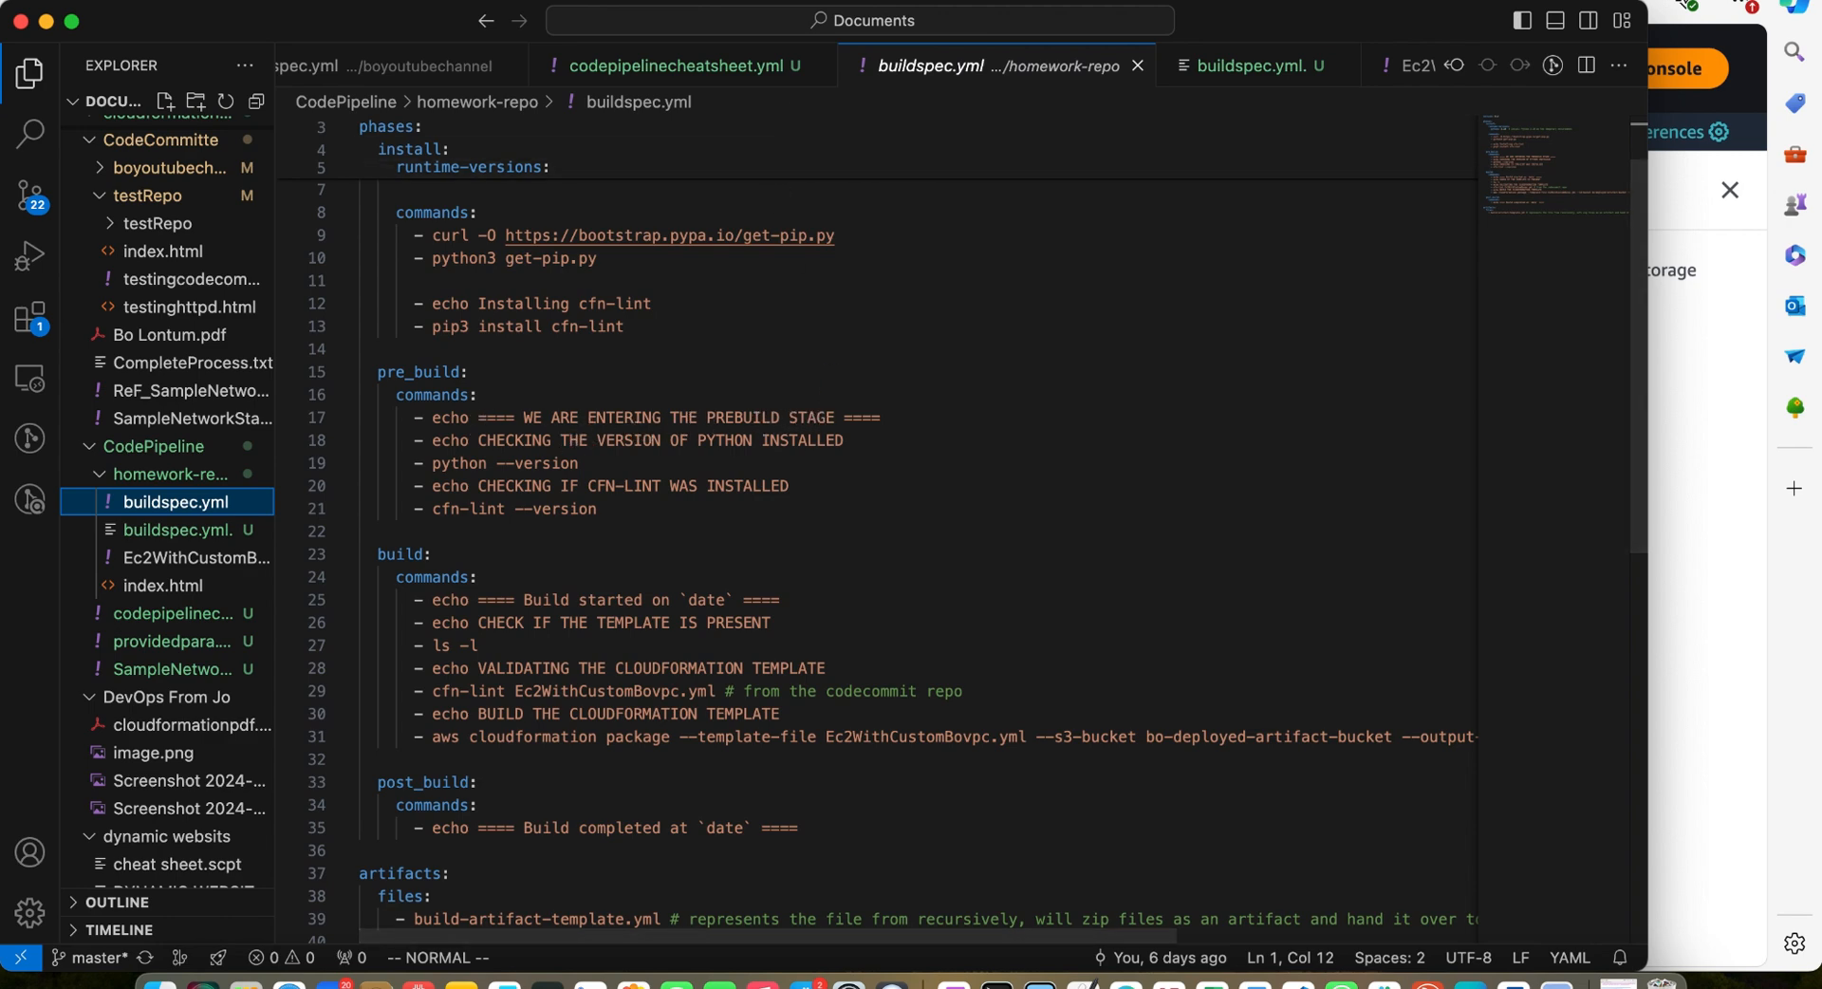
Review the phases of the Buildspec example in the AWS CodeBuild User Guide
{"action": "key", "text": "super+Tab"}
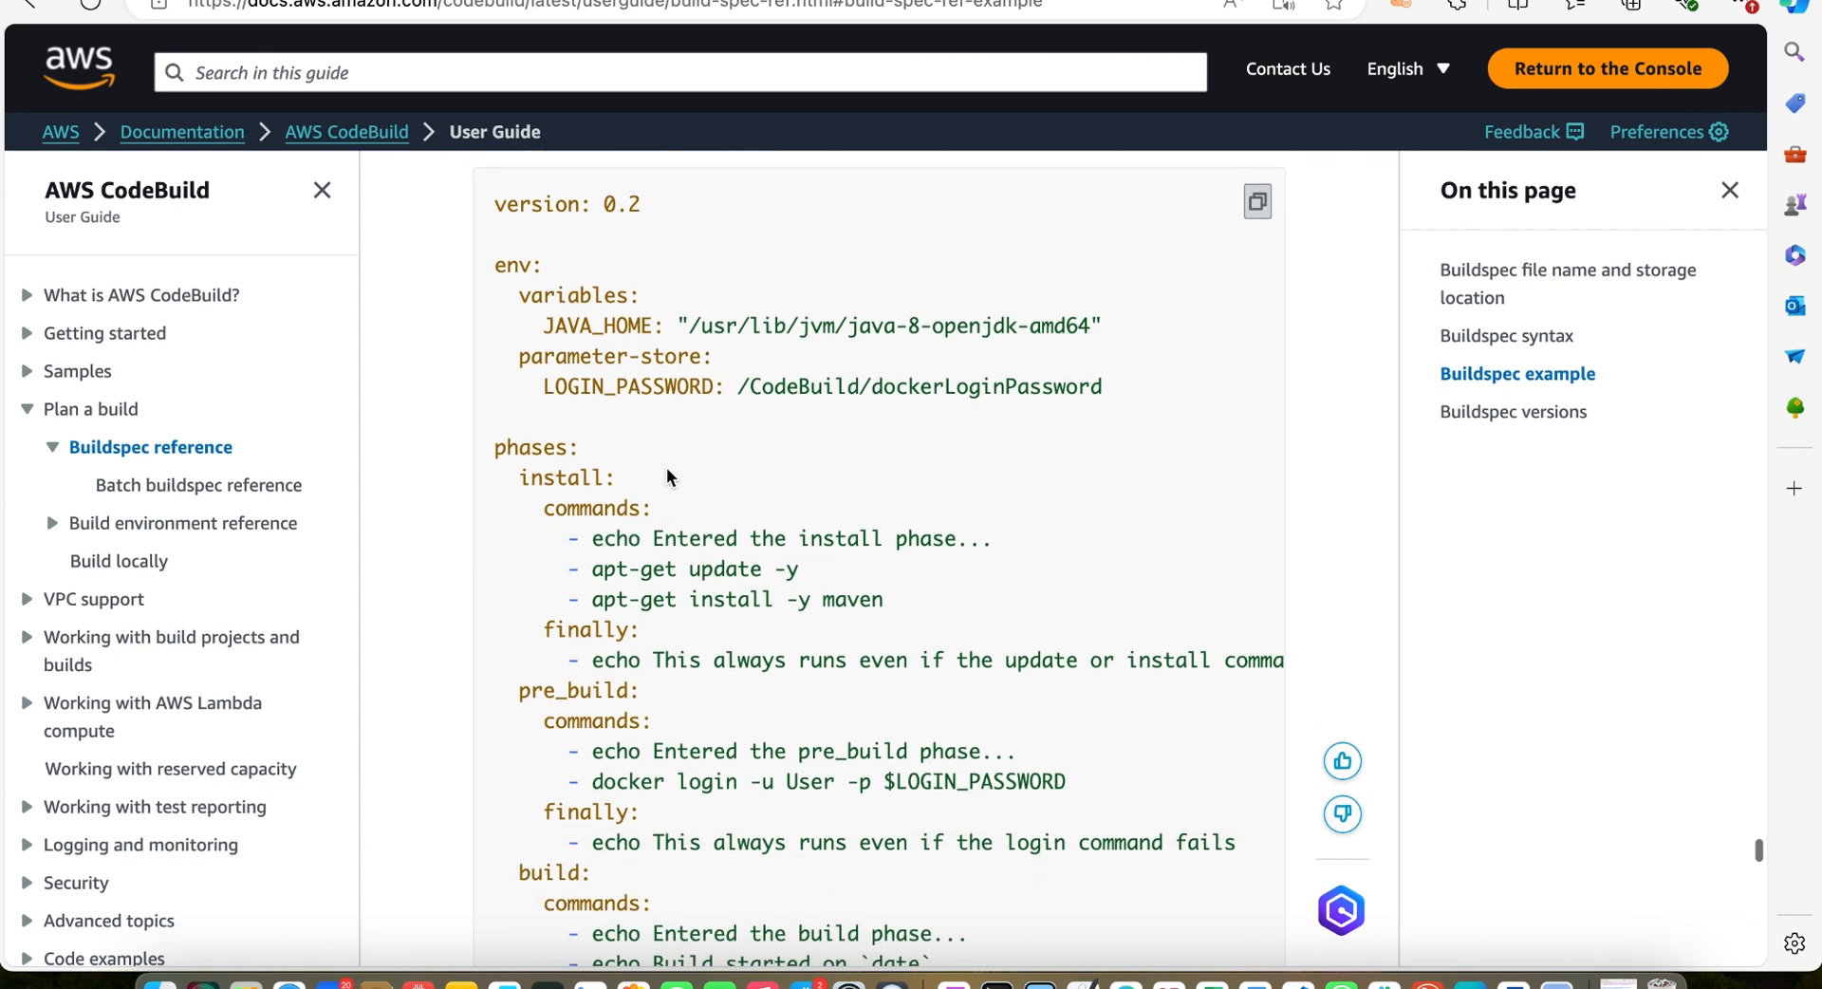
{"action": "scroll", "coordinate": [666, 467], "scroll_direction": "down", "scroll_amount": 3}
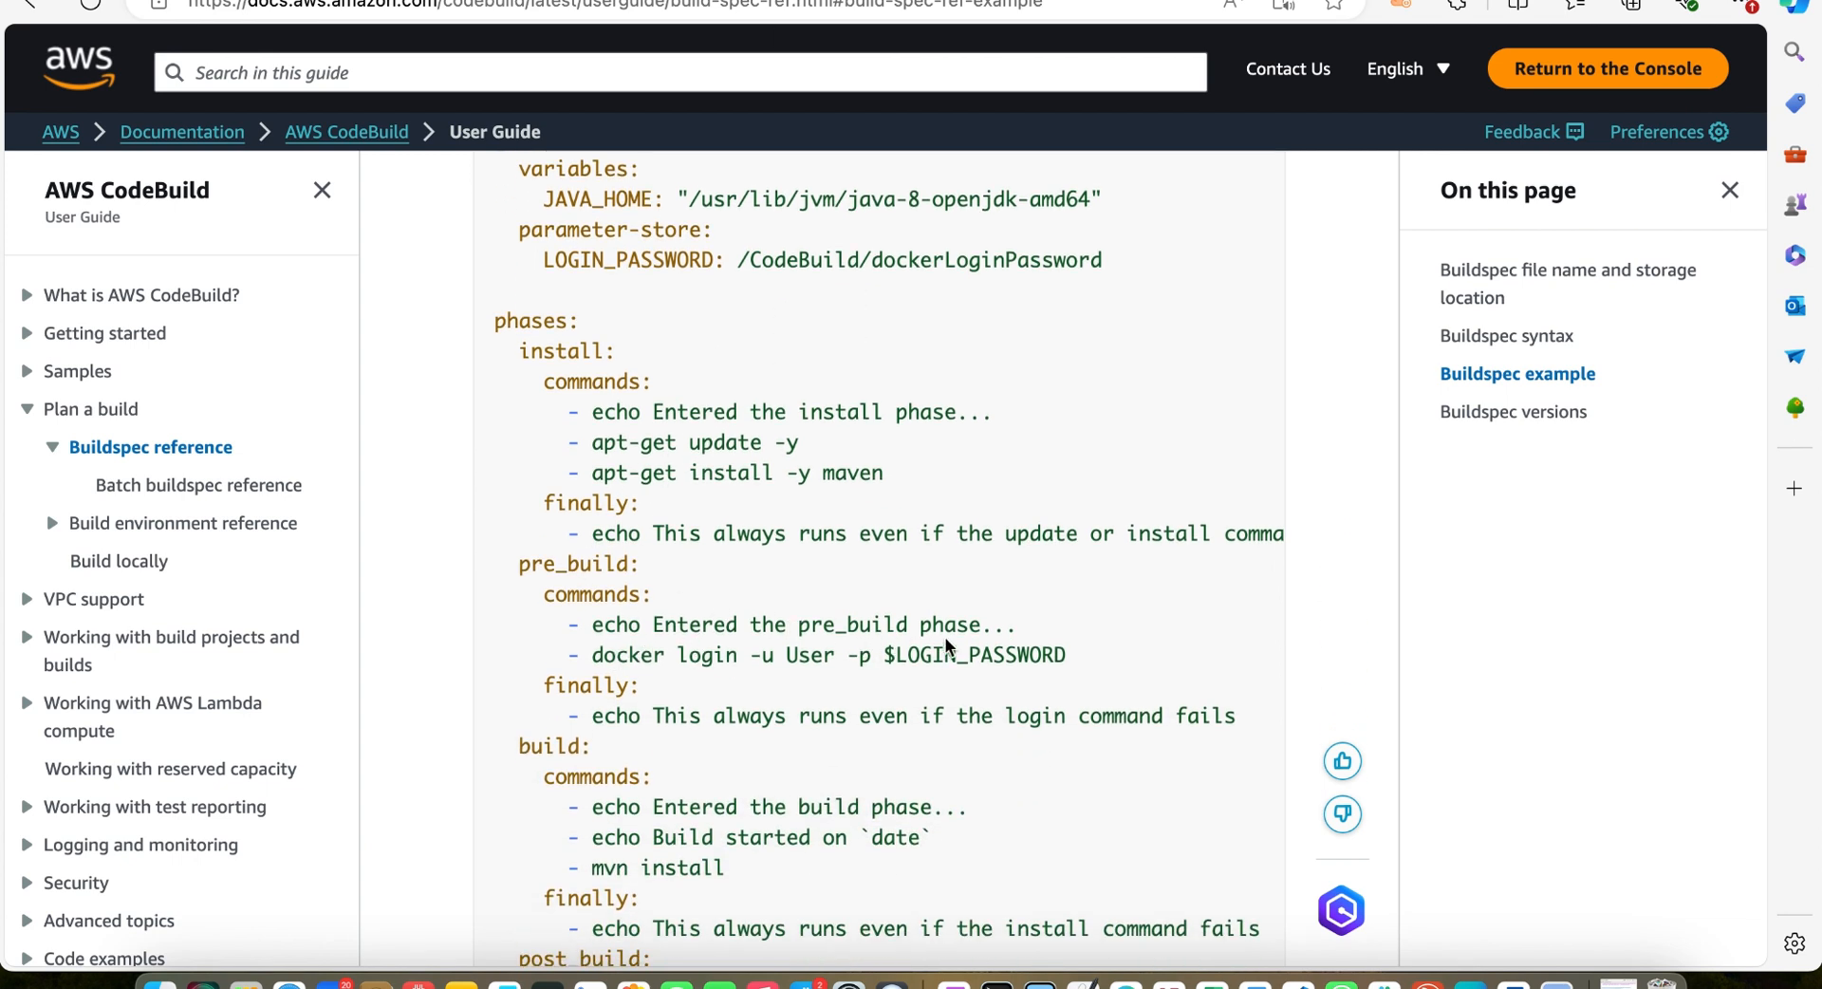
{"action": "scroll", "coordinate": [933, 664], "scroll_direction": "down", "scroll_amount": 1}
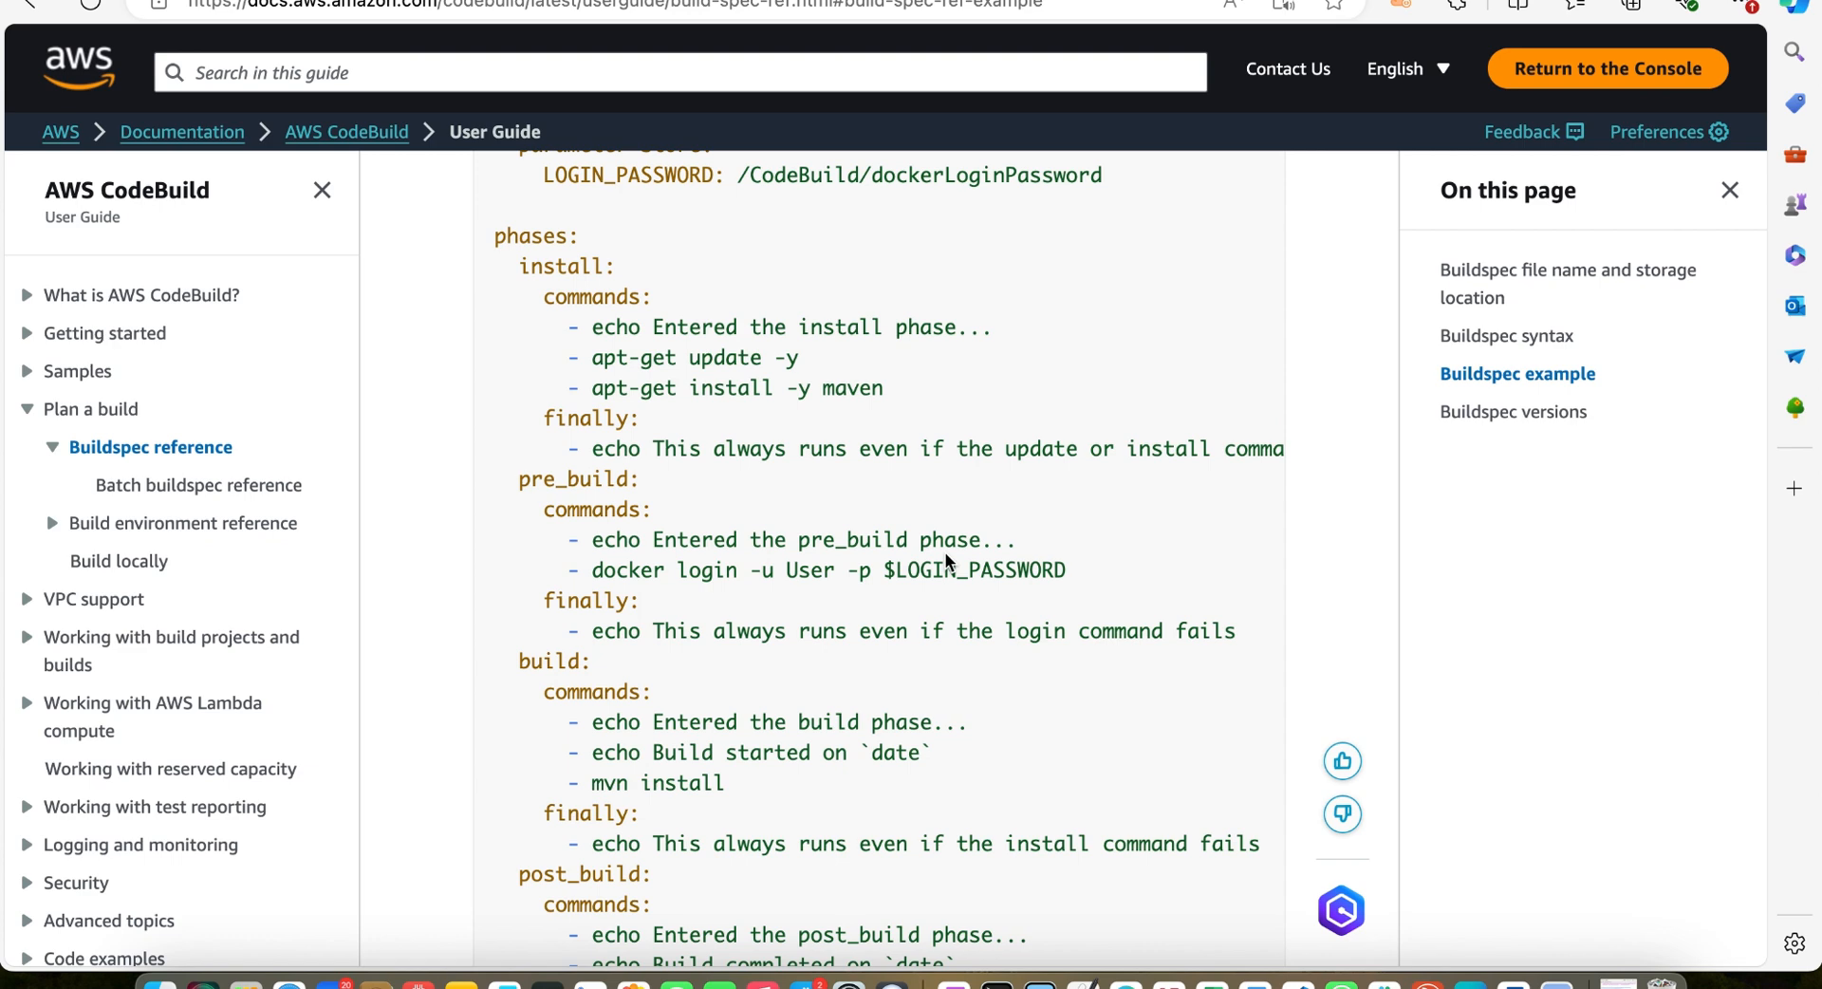
{"action": "scroll", "coordinate": [945, 558], "scroll_direction": "down", "scroll_amount": 1}
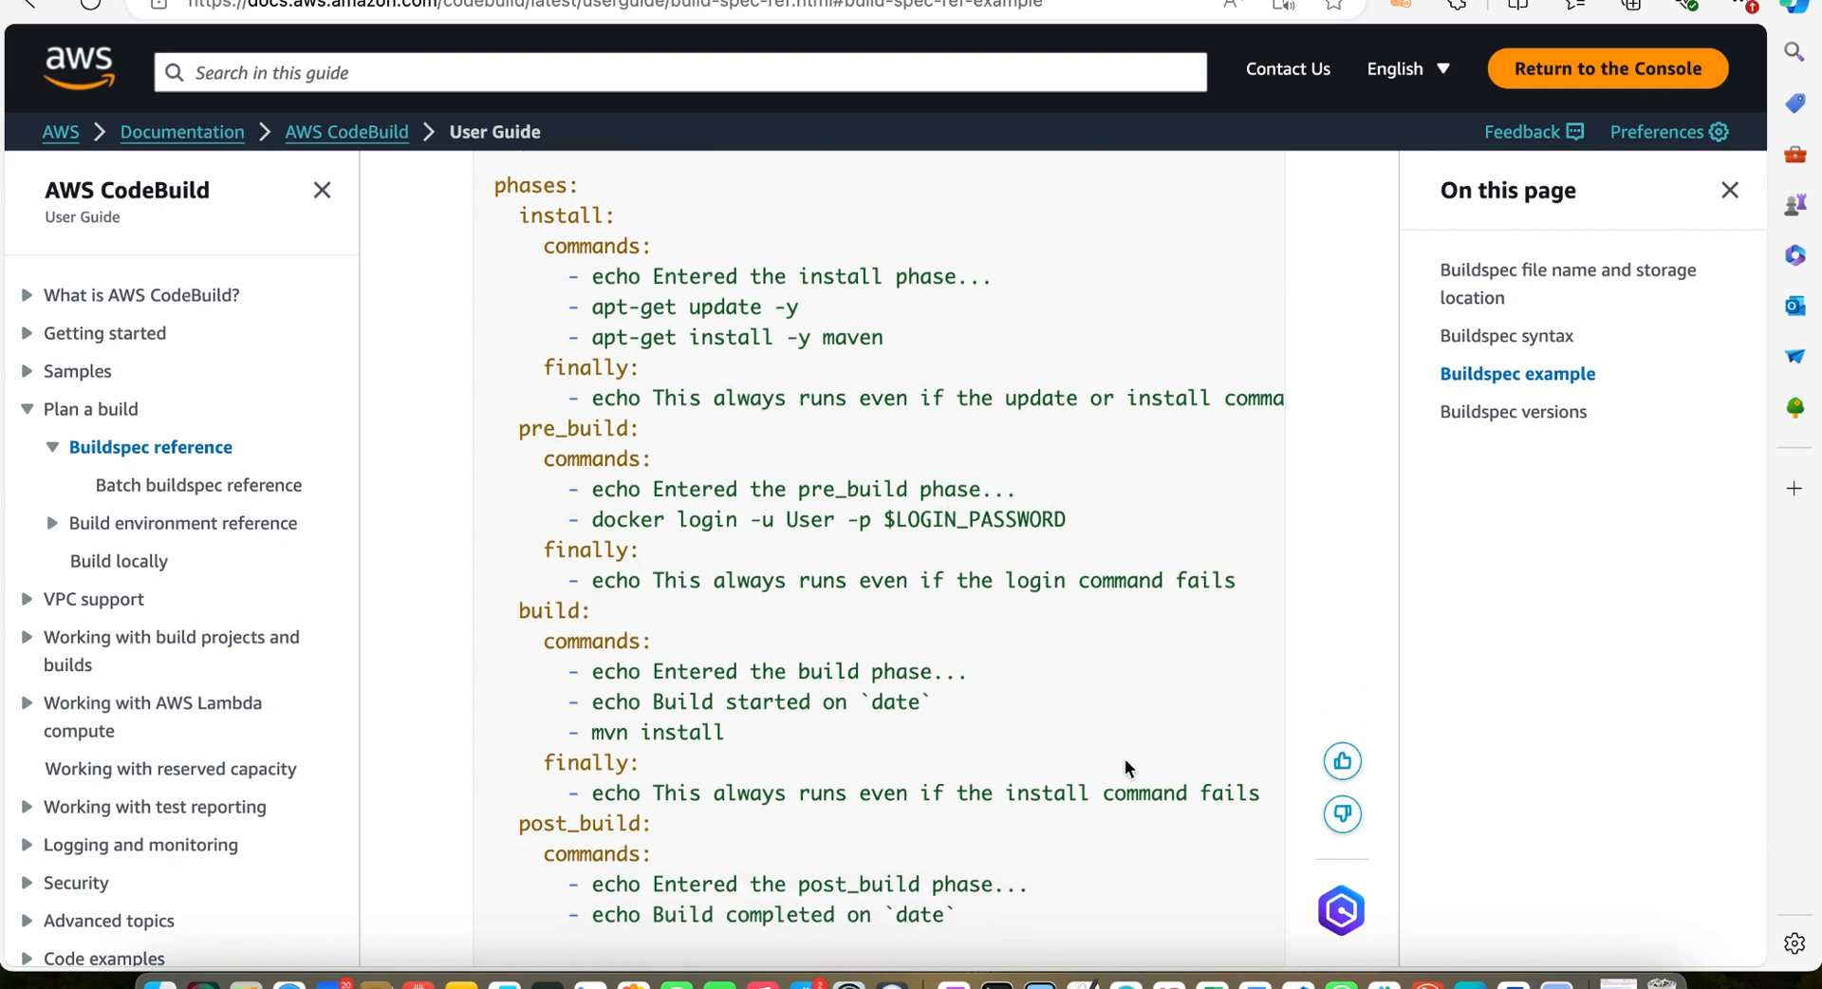
Examine the homework-repo buildspec.yml build commands and the full aws cloudformation package command in the cheat sheet history
{"action": "left_click", "coordinate": [1300, 979]}
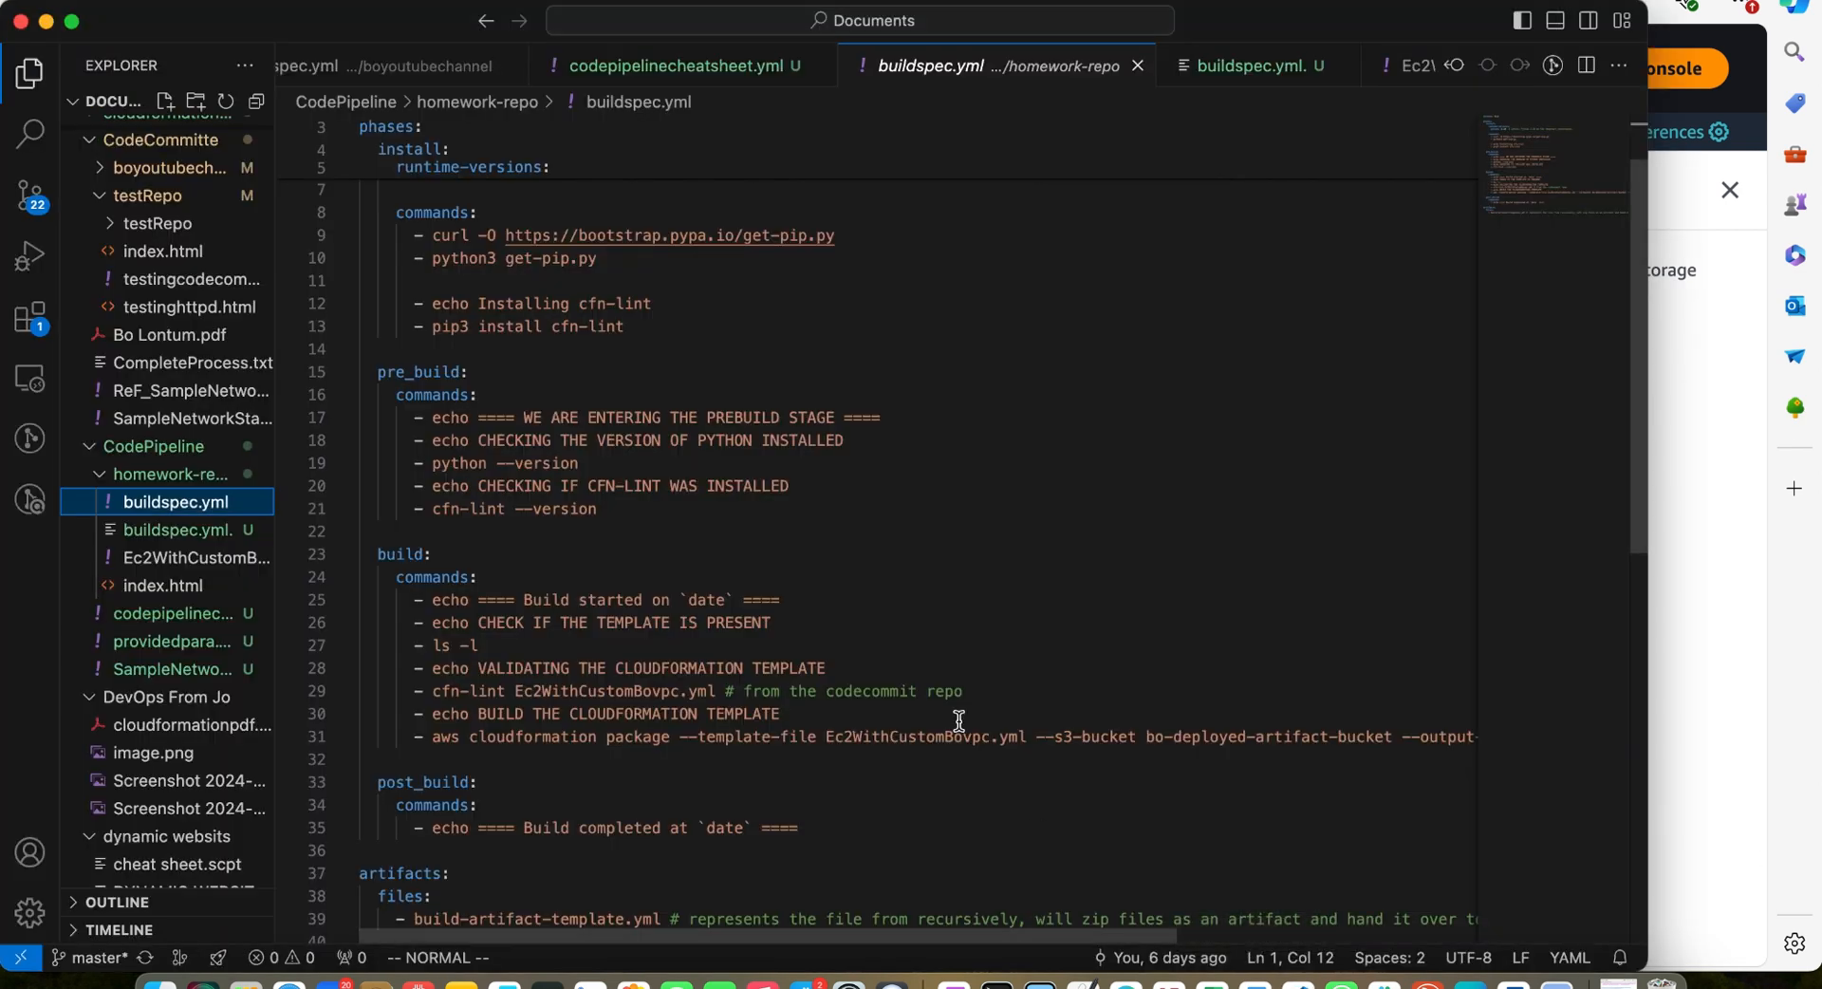
{"action": "scroll", "coordinate": [902, 563], "scroll_direction": "down", "scroll_amount": 2}
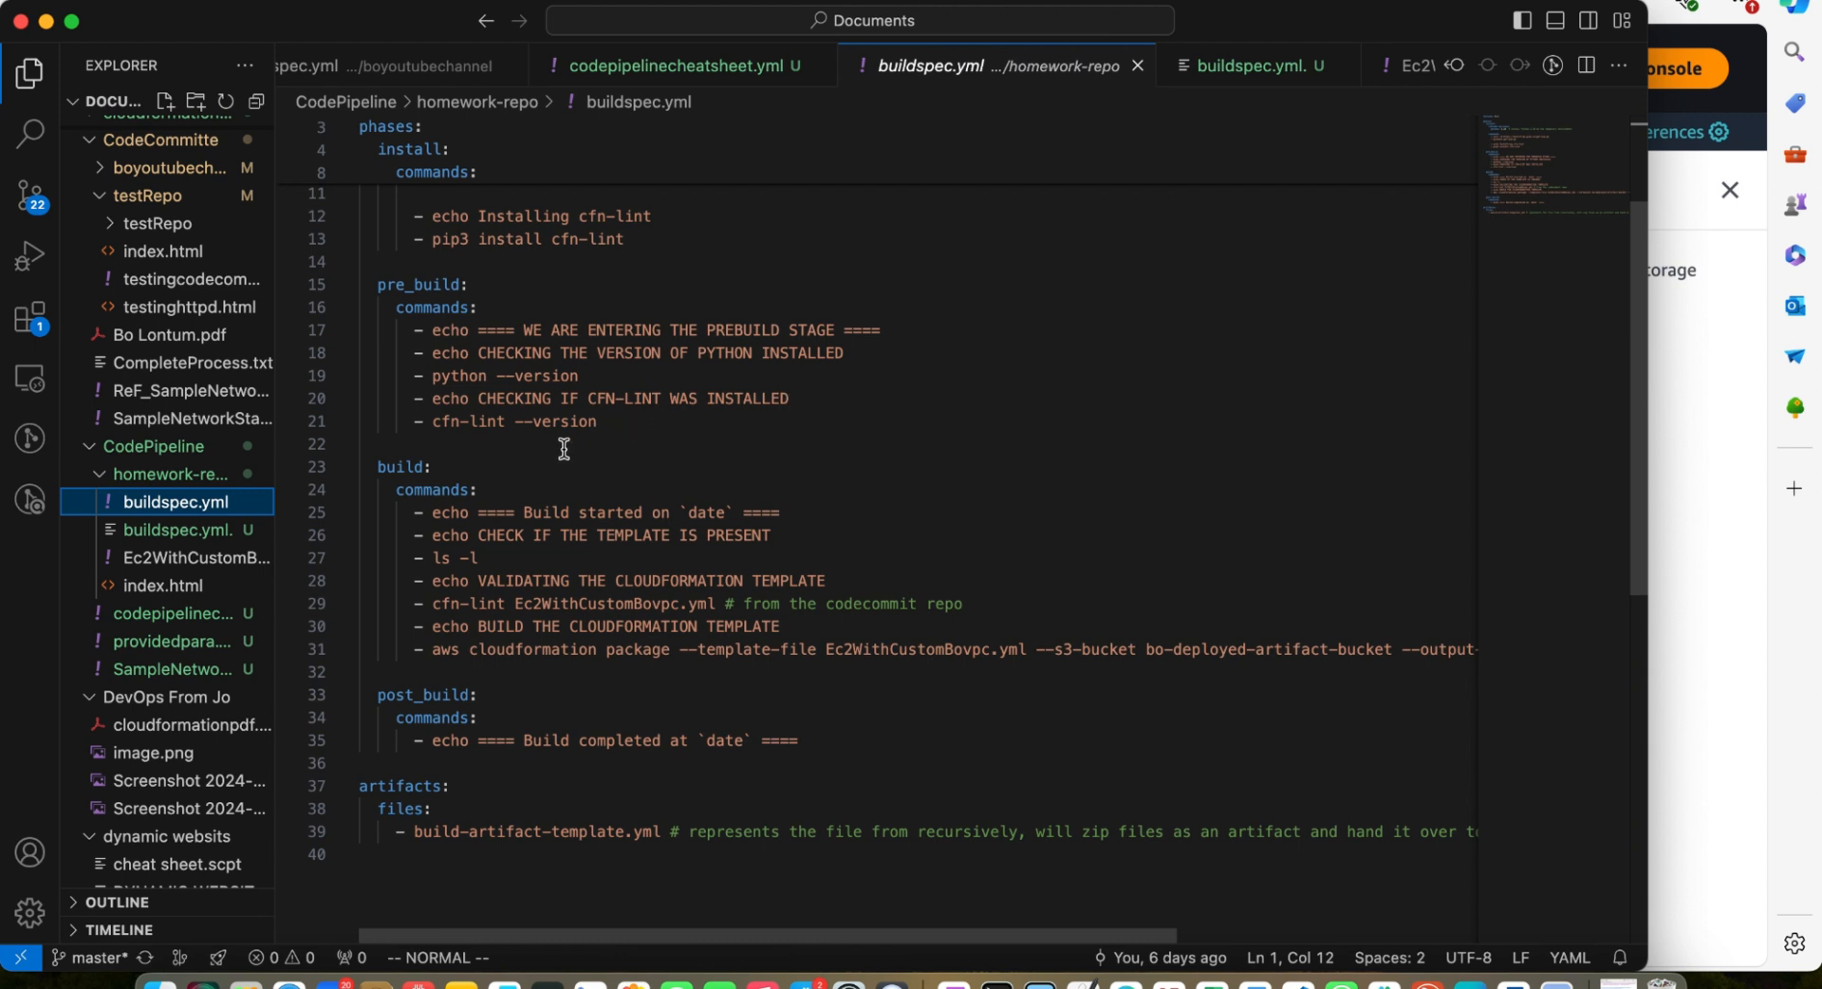
{"action": "scroll", "coordinate": [564, 449], "scroll_direction": "down", "scroll_amount": 3}
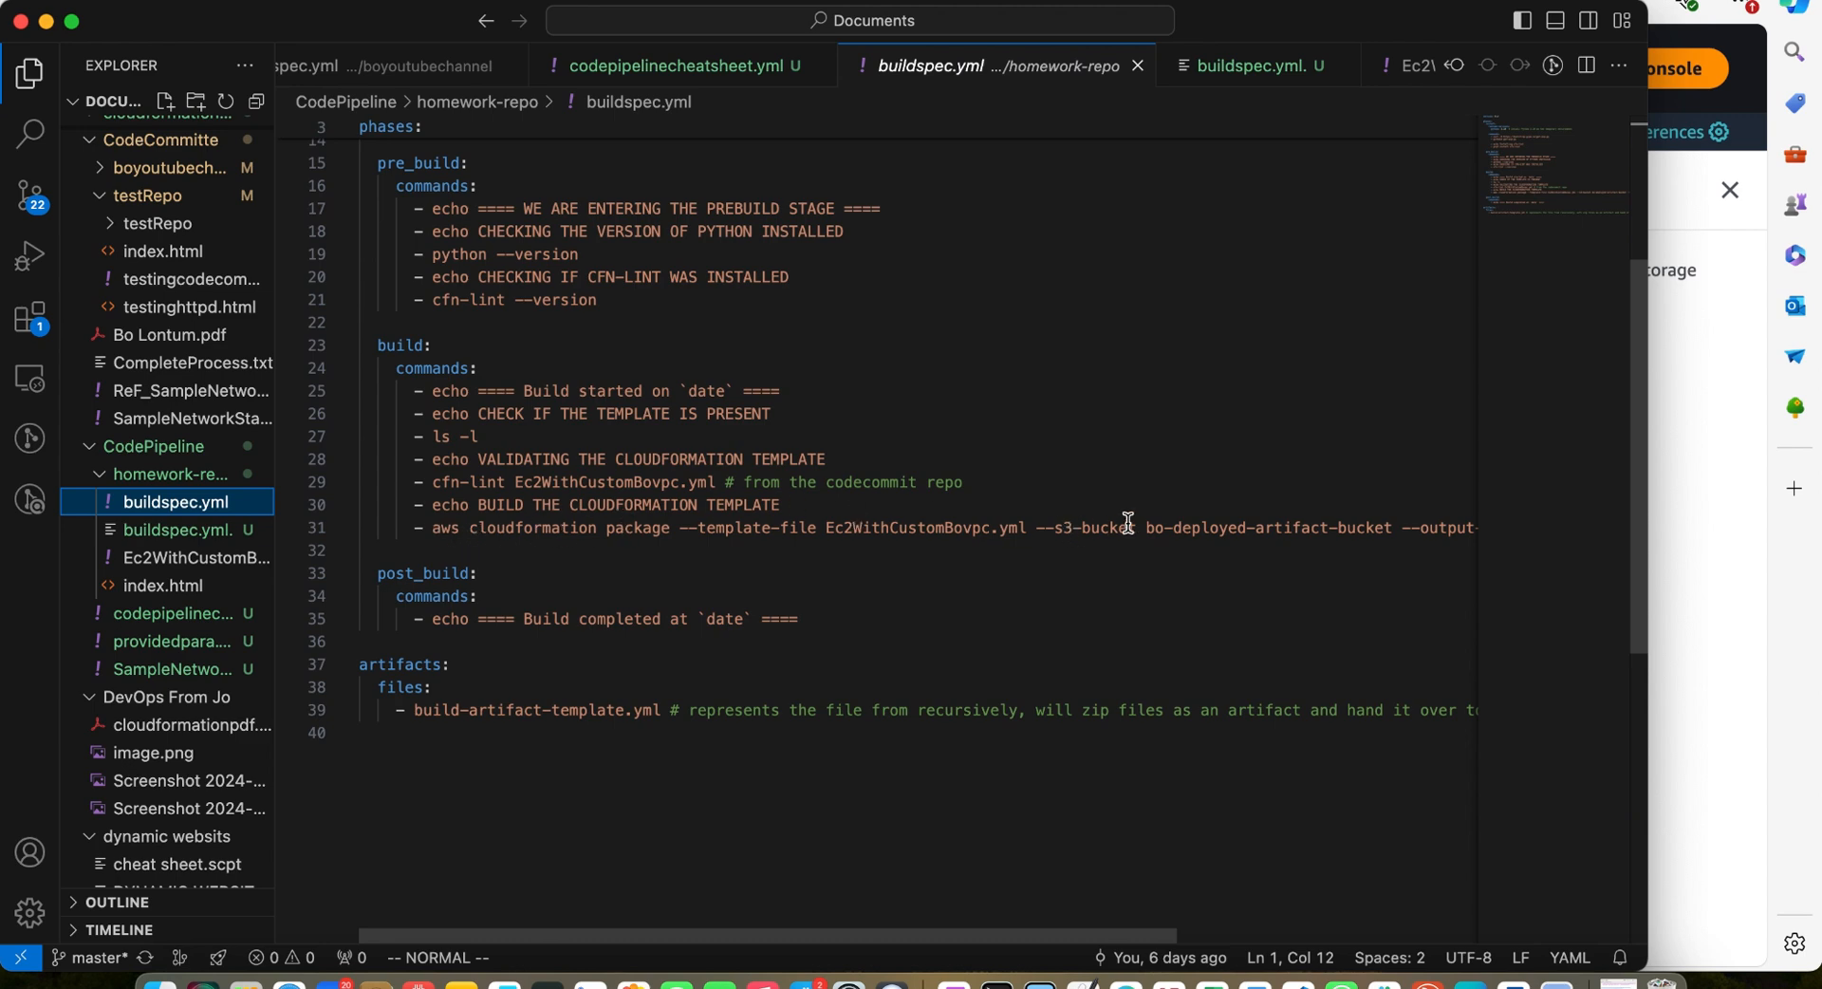
{"action": "left_click", "coordinate": [181, 613]}
{"action": "scroll", "coordinate": [600, 601], "scroll_direction": "down", "scroll_amount": 1}
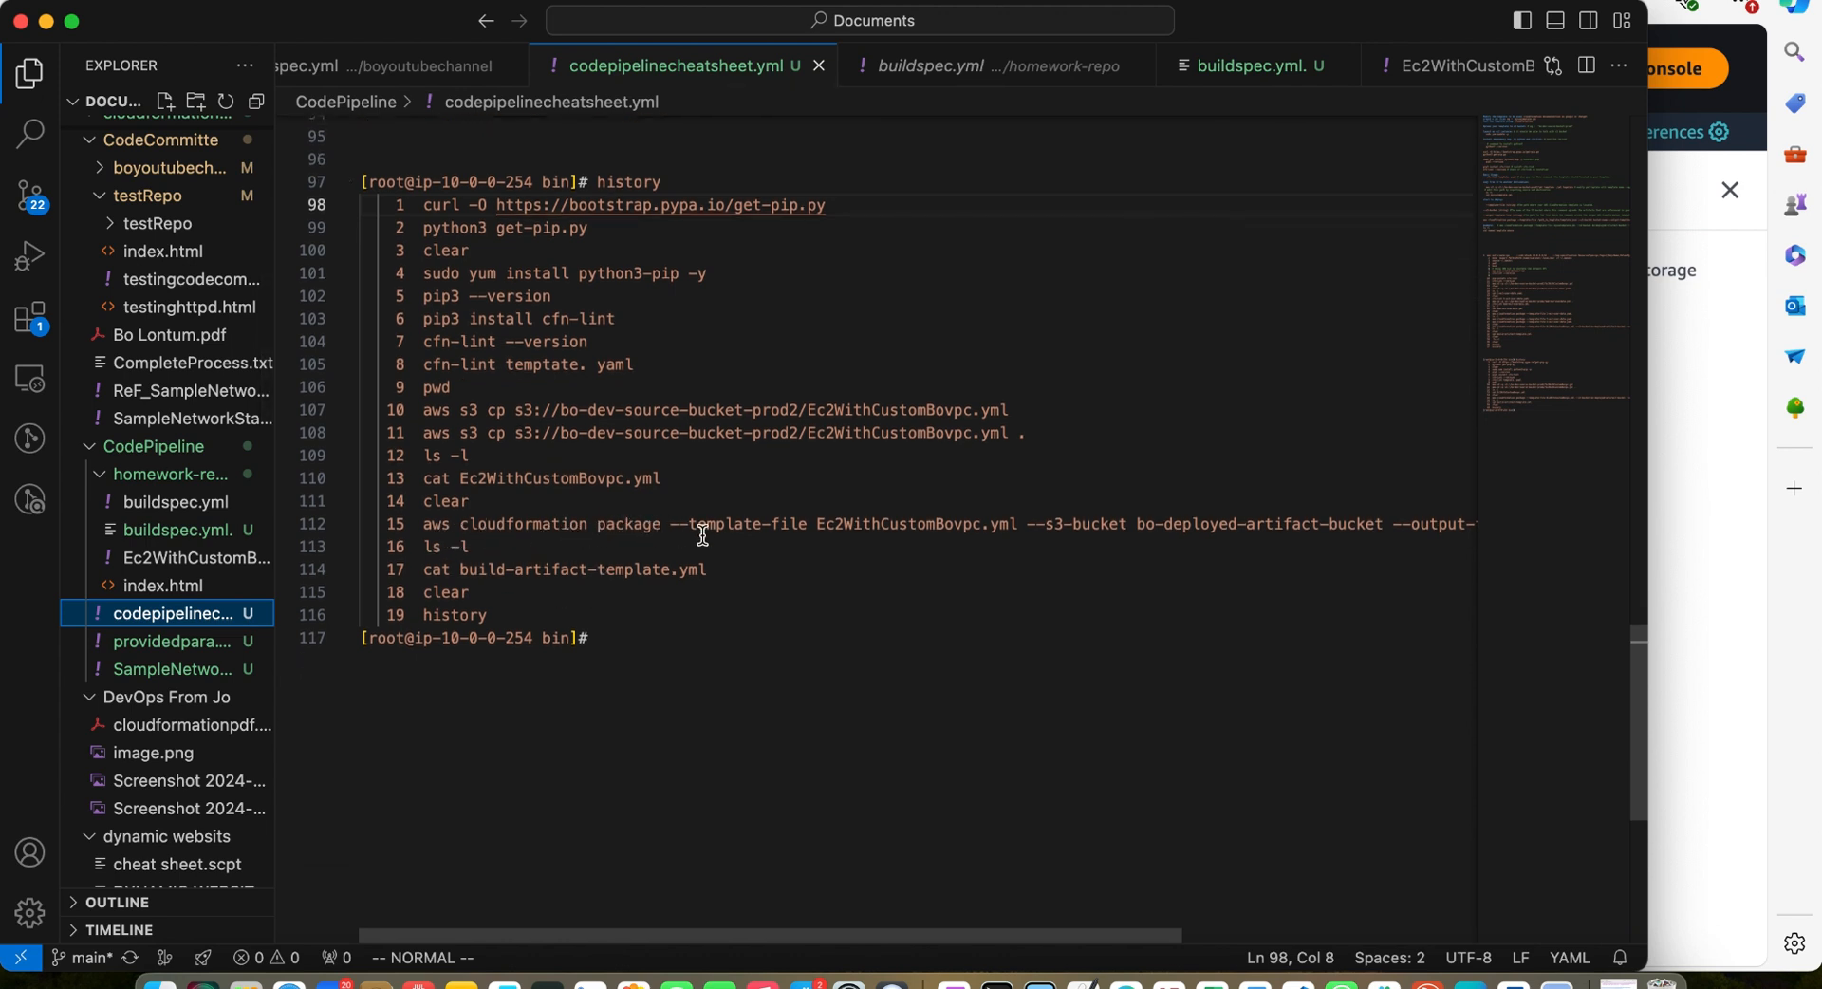
{"action": "scroll", "coordinate": [734, 531], "scroll_direction": "right", "scroll_amount": 2}
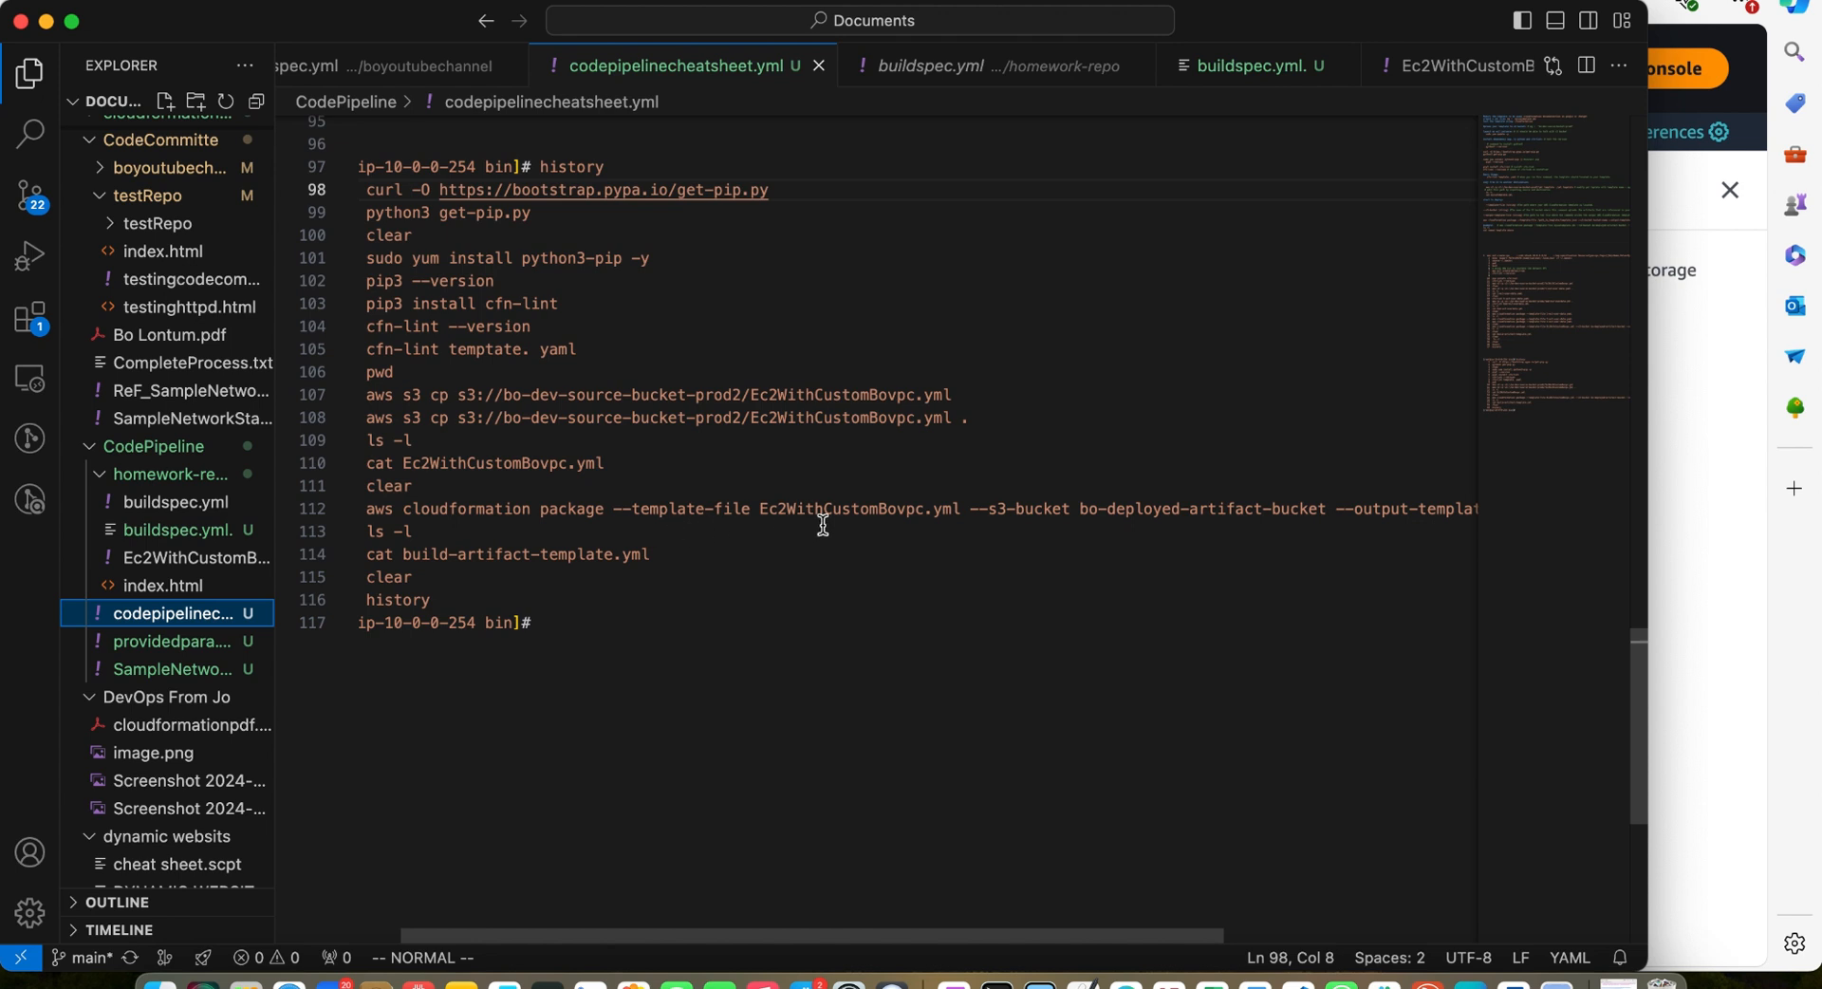
{"action": "scroll", "coordinate": [987, 515], "scroll_direction": "right", "scroll_amount": 1}
{"action": "scroll", "coordinate": [988, 515], "scroll_direction": "right", "scroll_amount": 1}
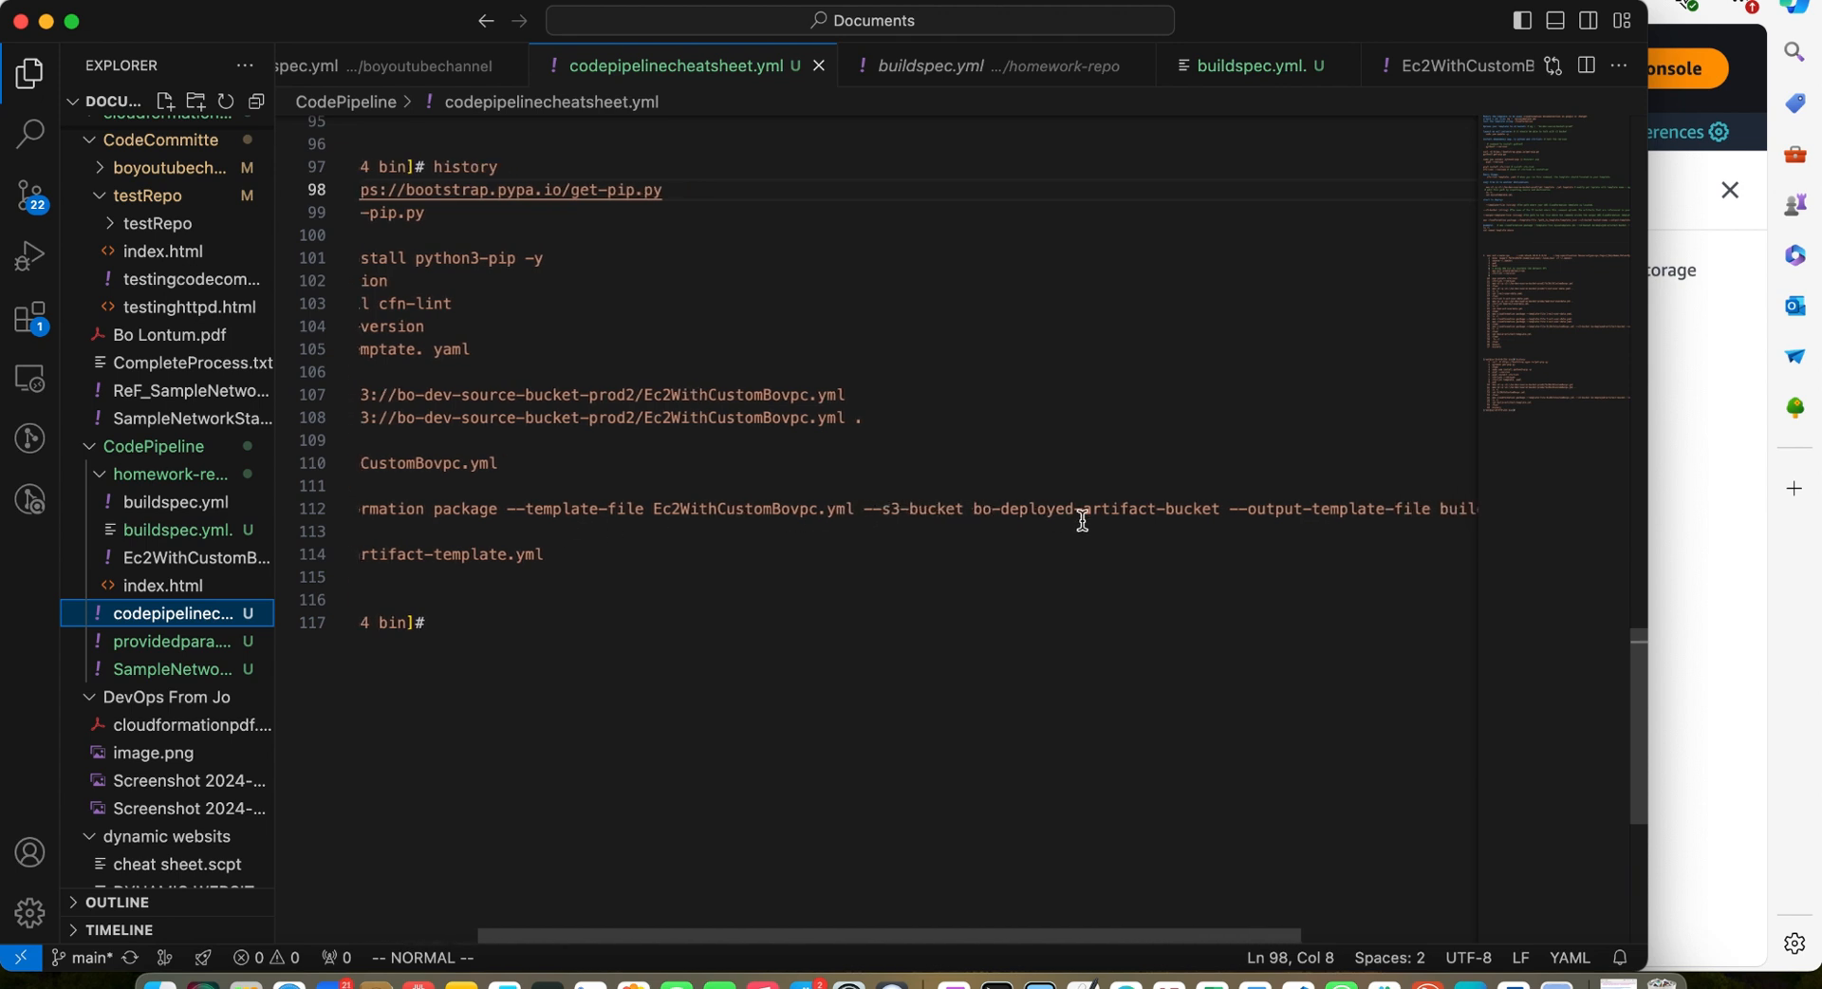
{"action": "scroll", "coordinate": [1109, 504], "scroll_direction": "right", "scroll_amount": 2}
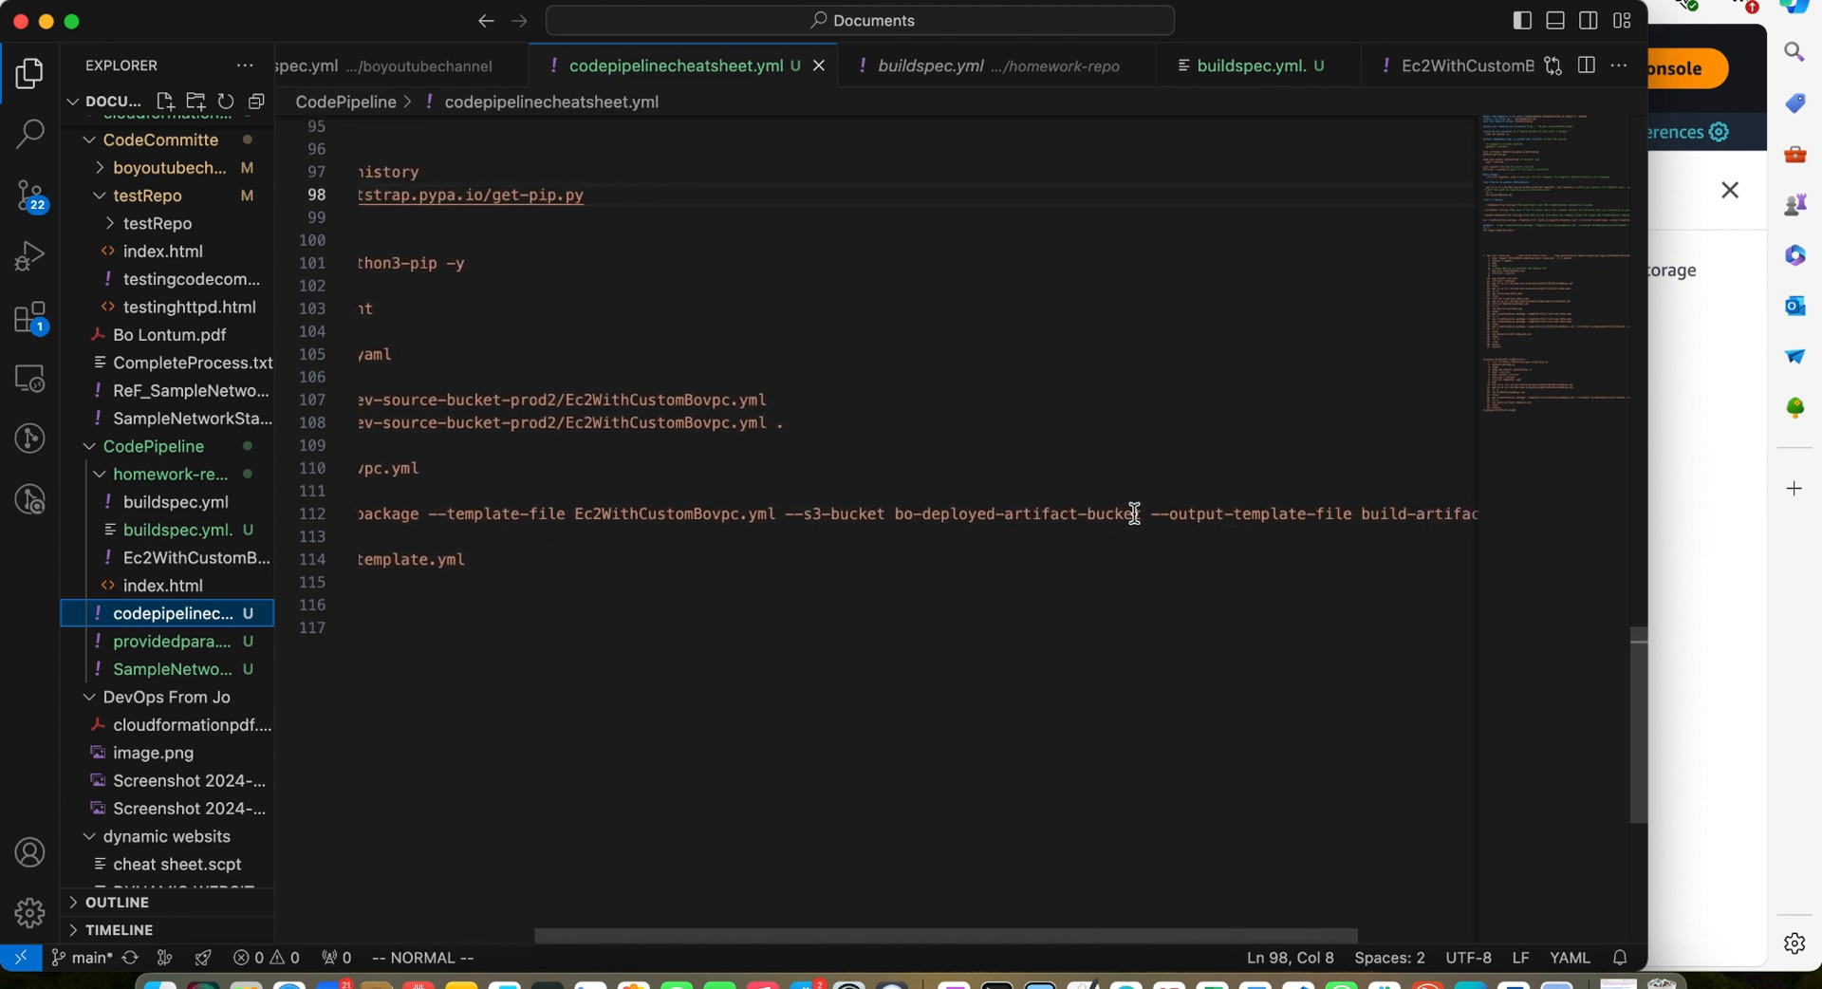
{"action": "scroll", "coordinate": [1166, 528], "scroll_direction": "right", "scroll_amount": 2}
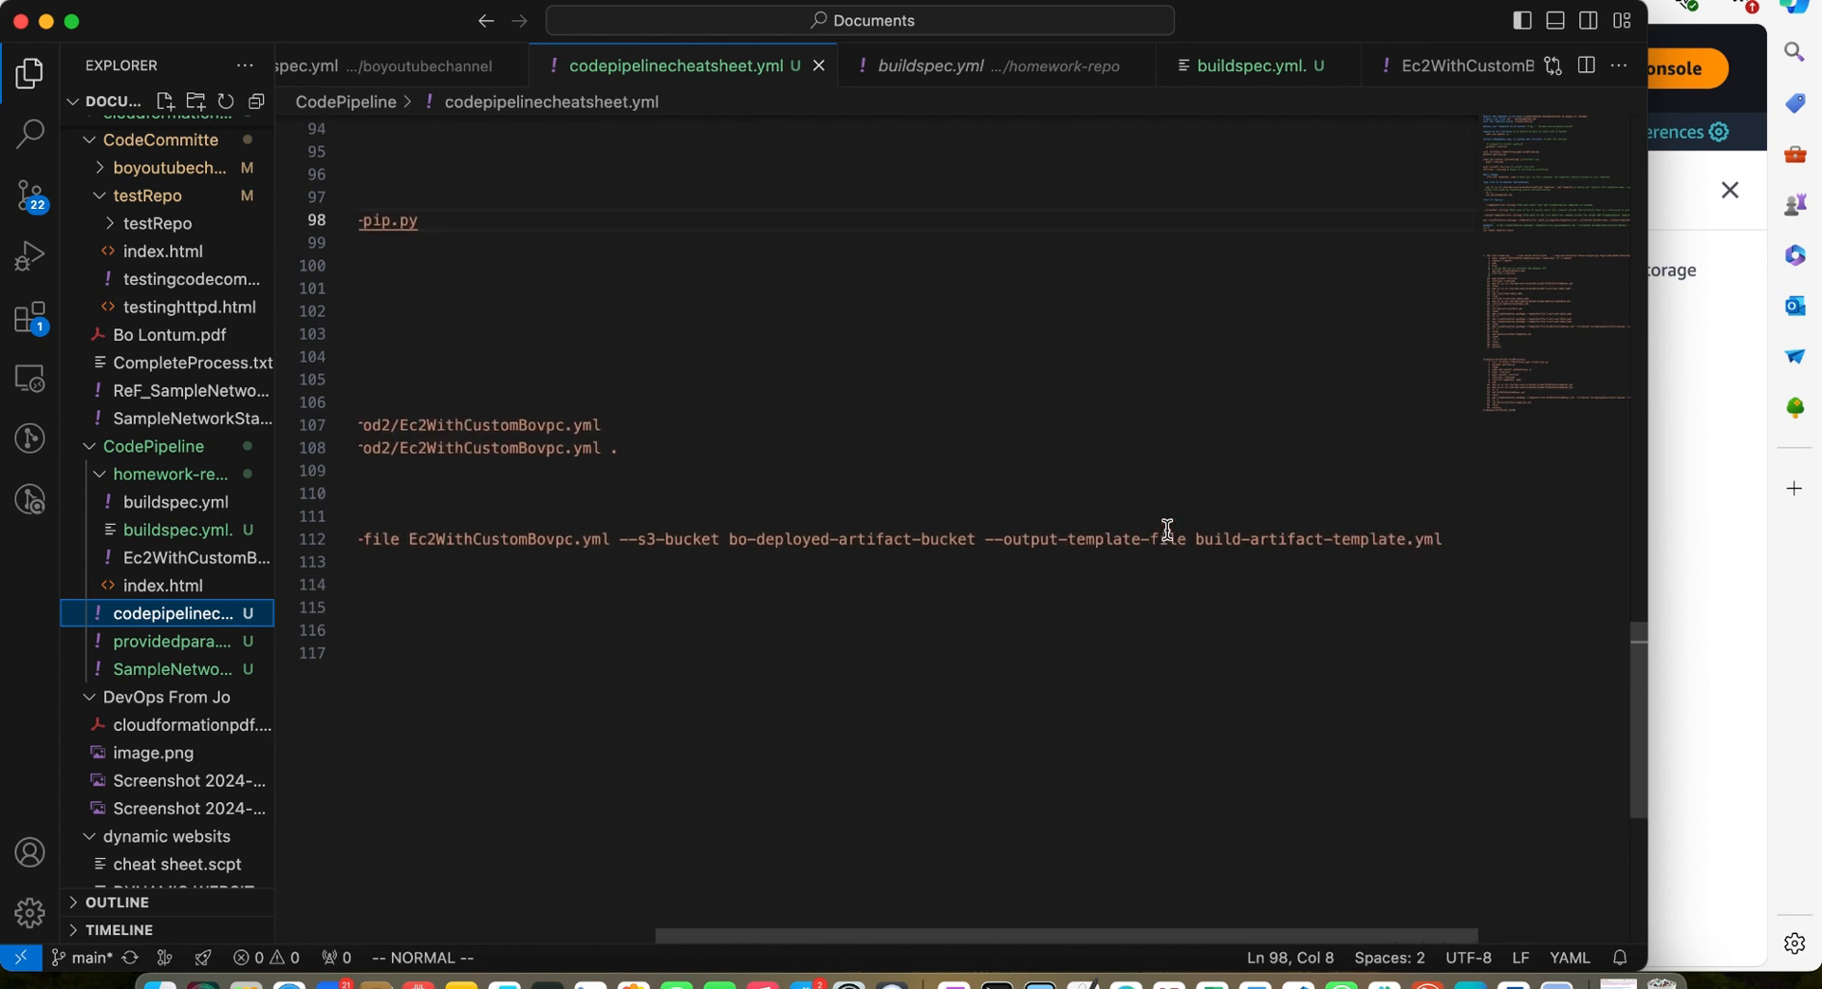
{"action": "scroll", "coordinate": [1214, 569], "scroll_direction": "up", "scroll_amount": 1}
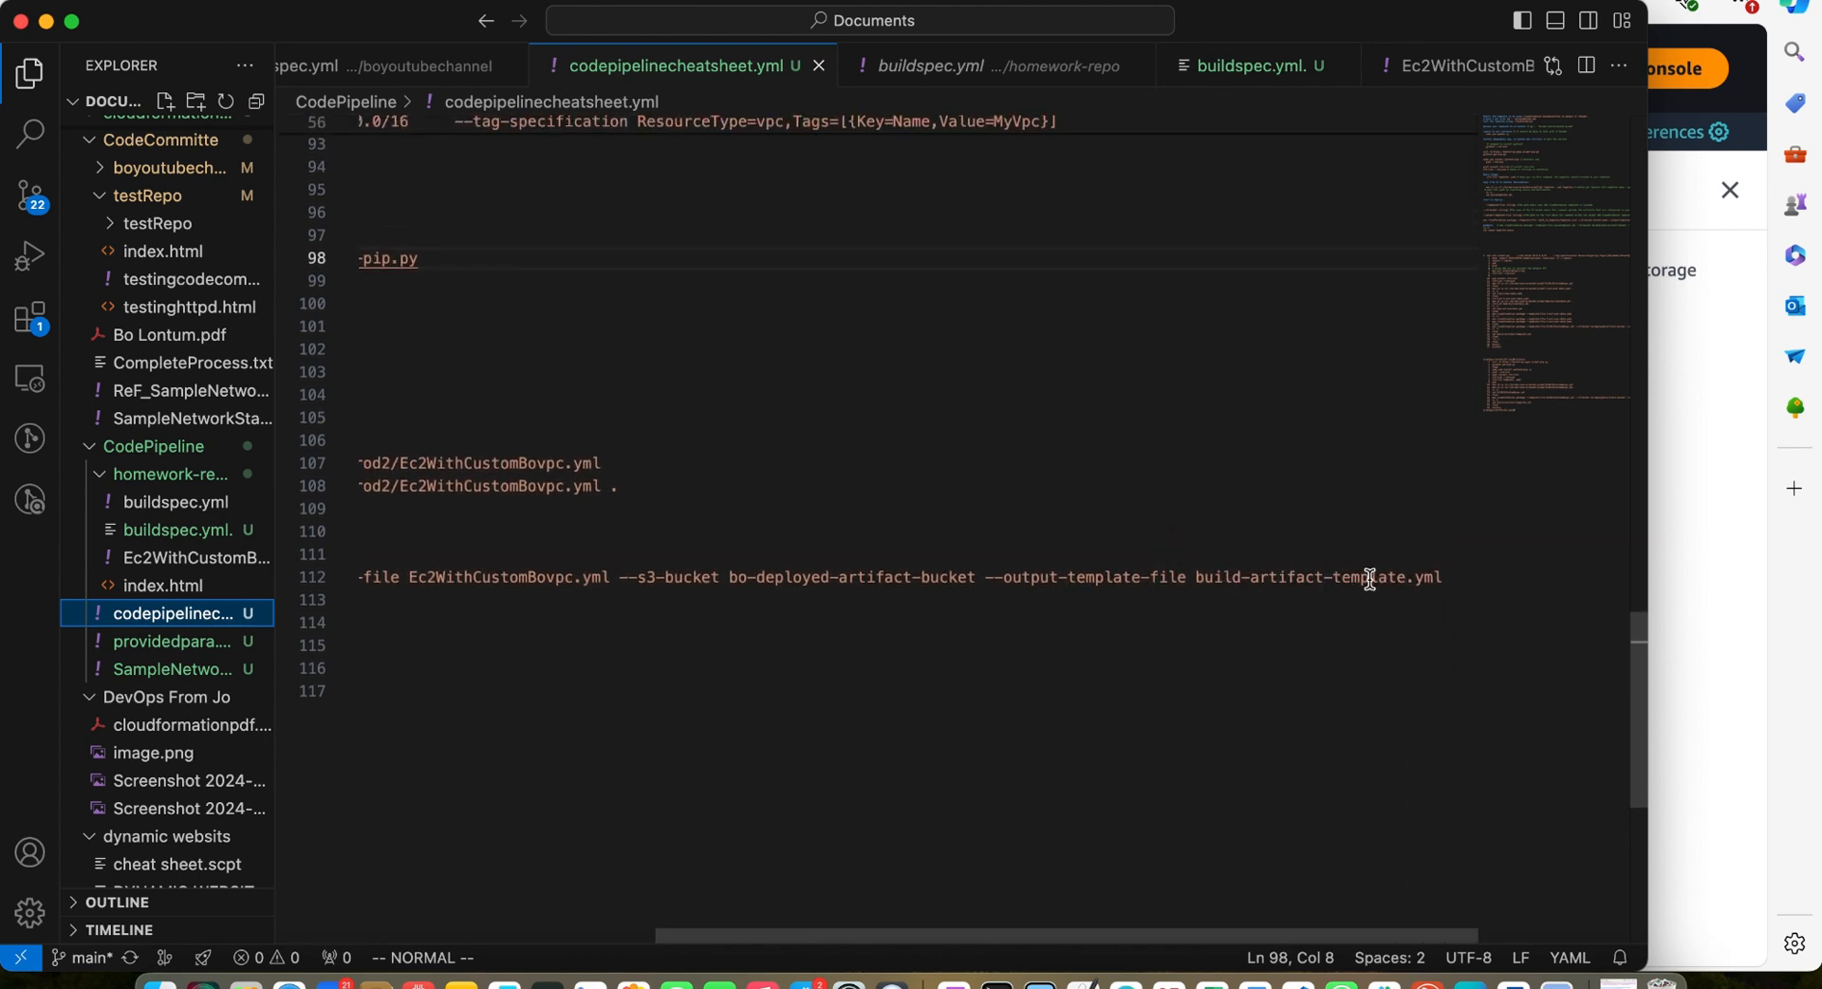
{"action": "scroll", "coordinate": [1369, 579], "scroll_direction": "left", "scroll_amount": 6}
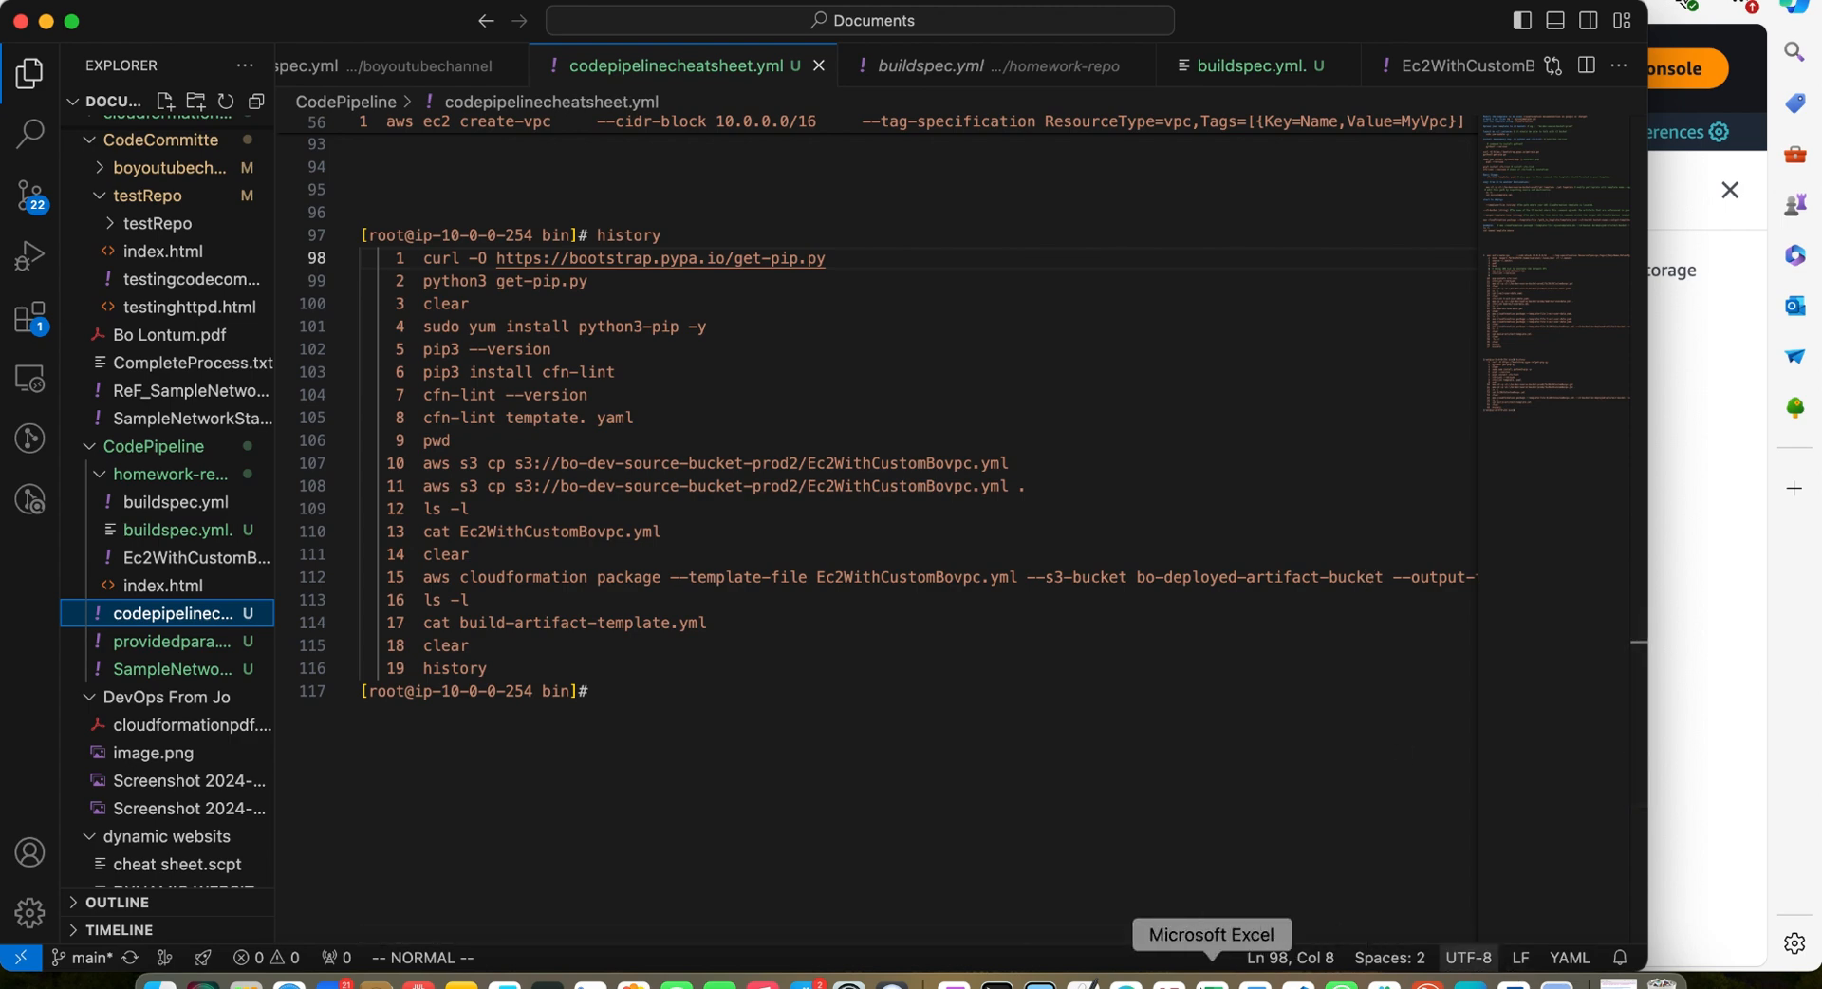
Open the S3 console and review the general purpose buckets list for the artifact and source buckets
{"action": "left_click", "coordinate": [1126, 982]}
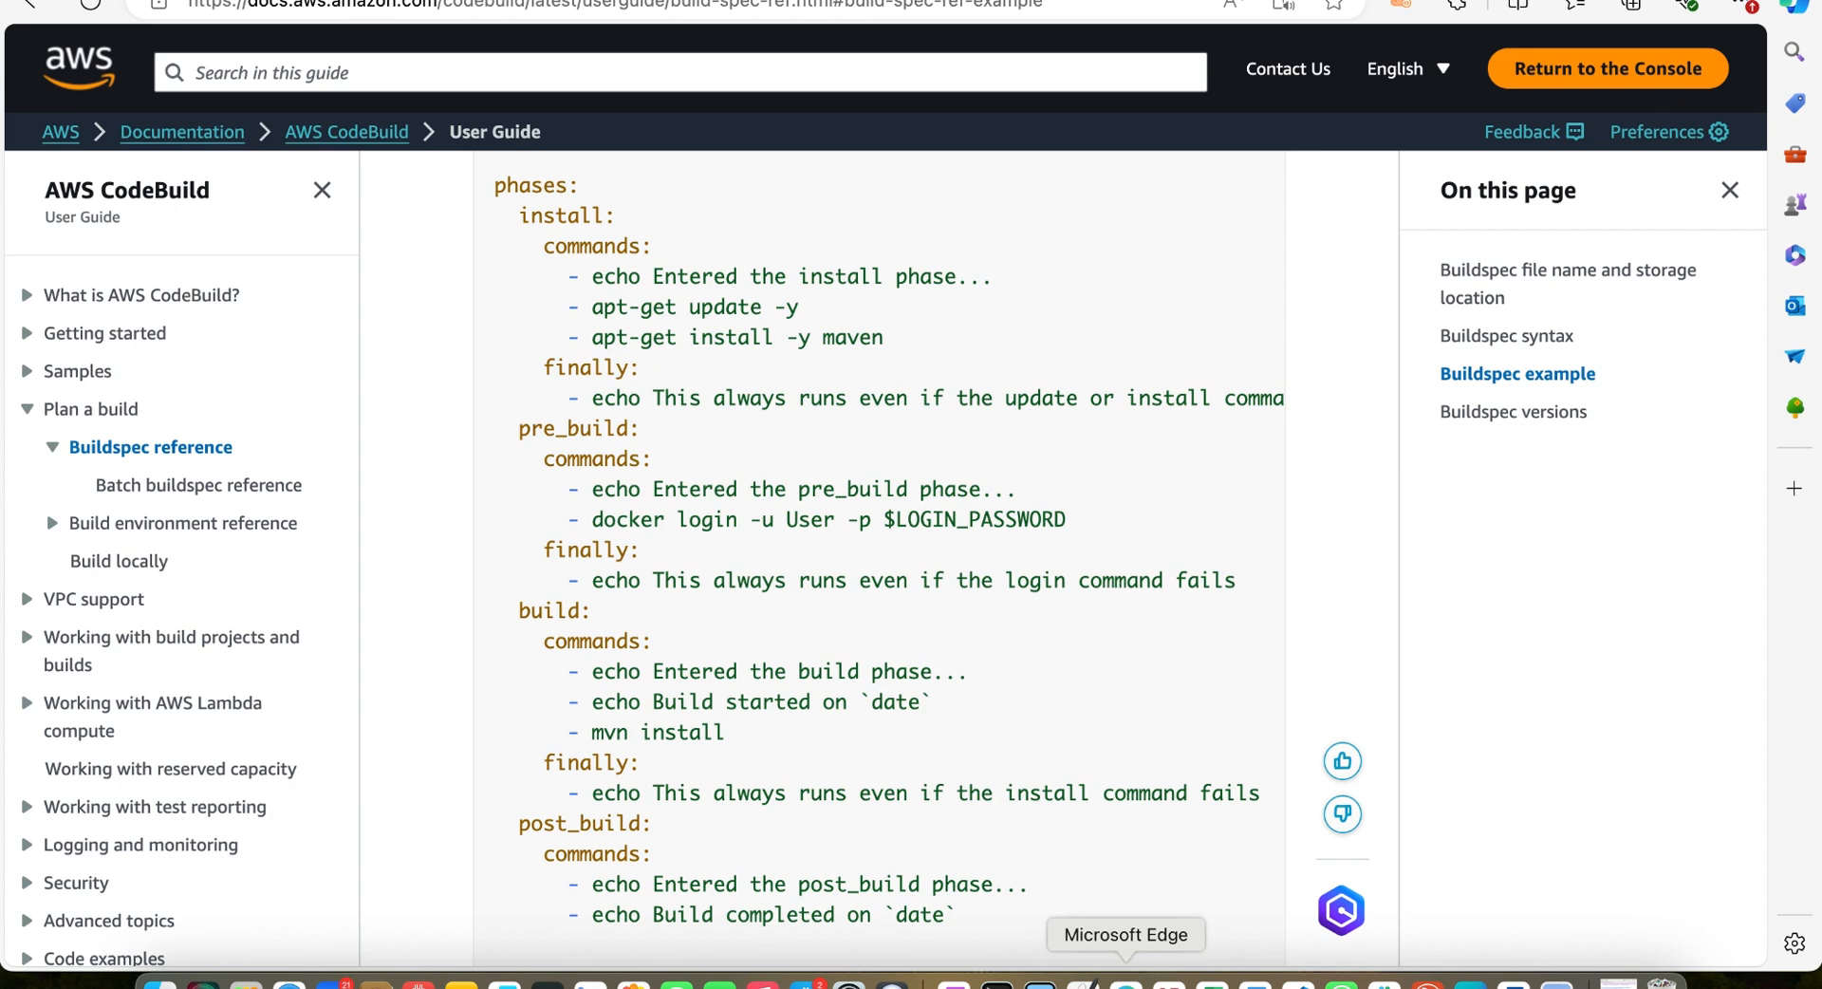
{"action": "left_click", "coordinate": [332, 1]}
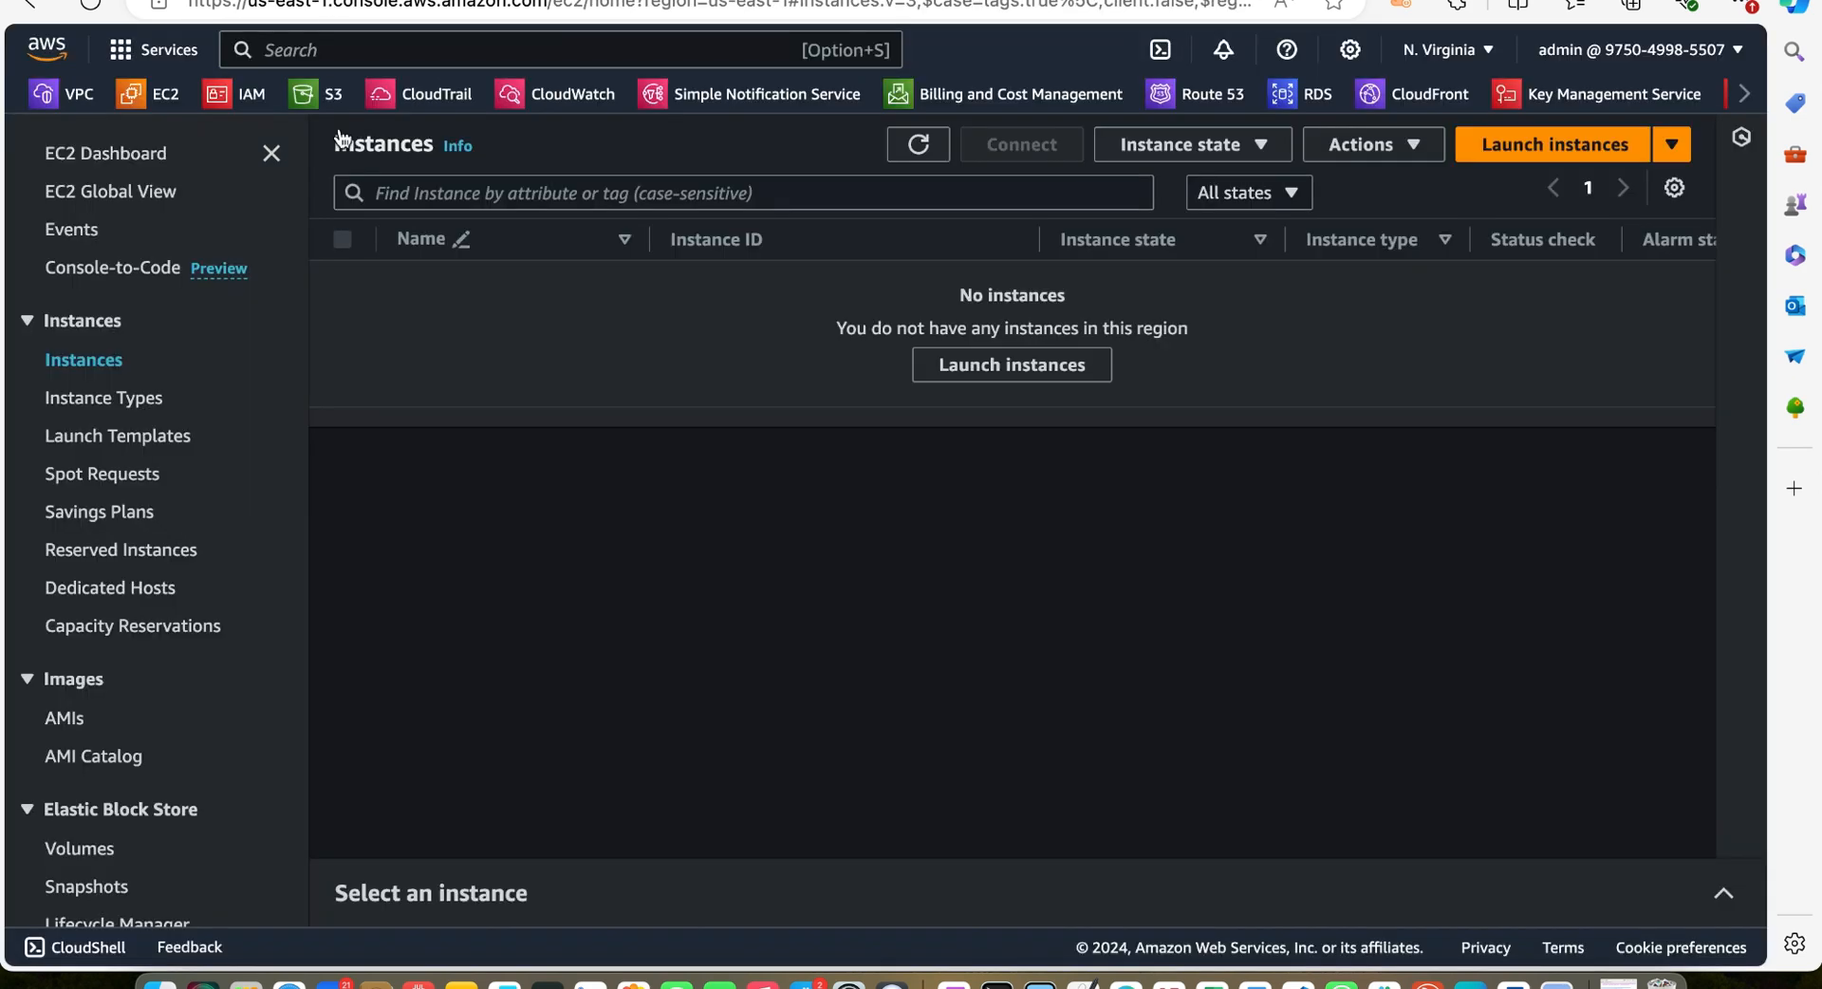
{"action": "left_click", "coordinate": [324, 105]}
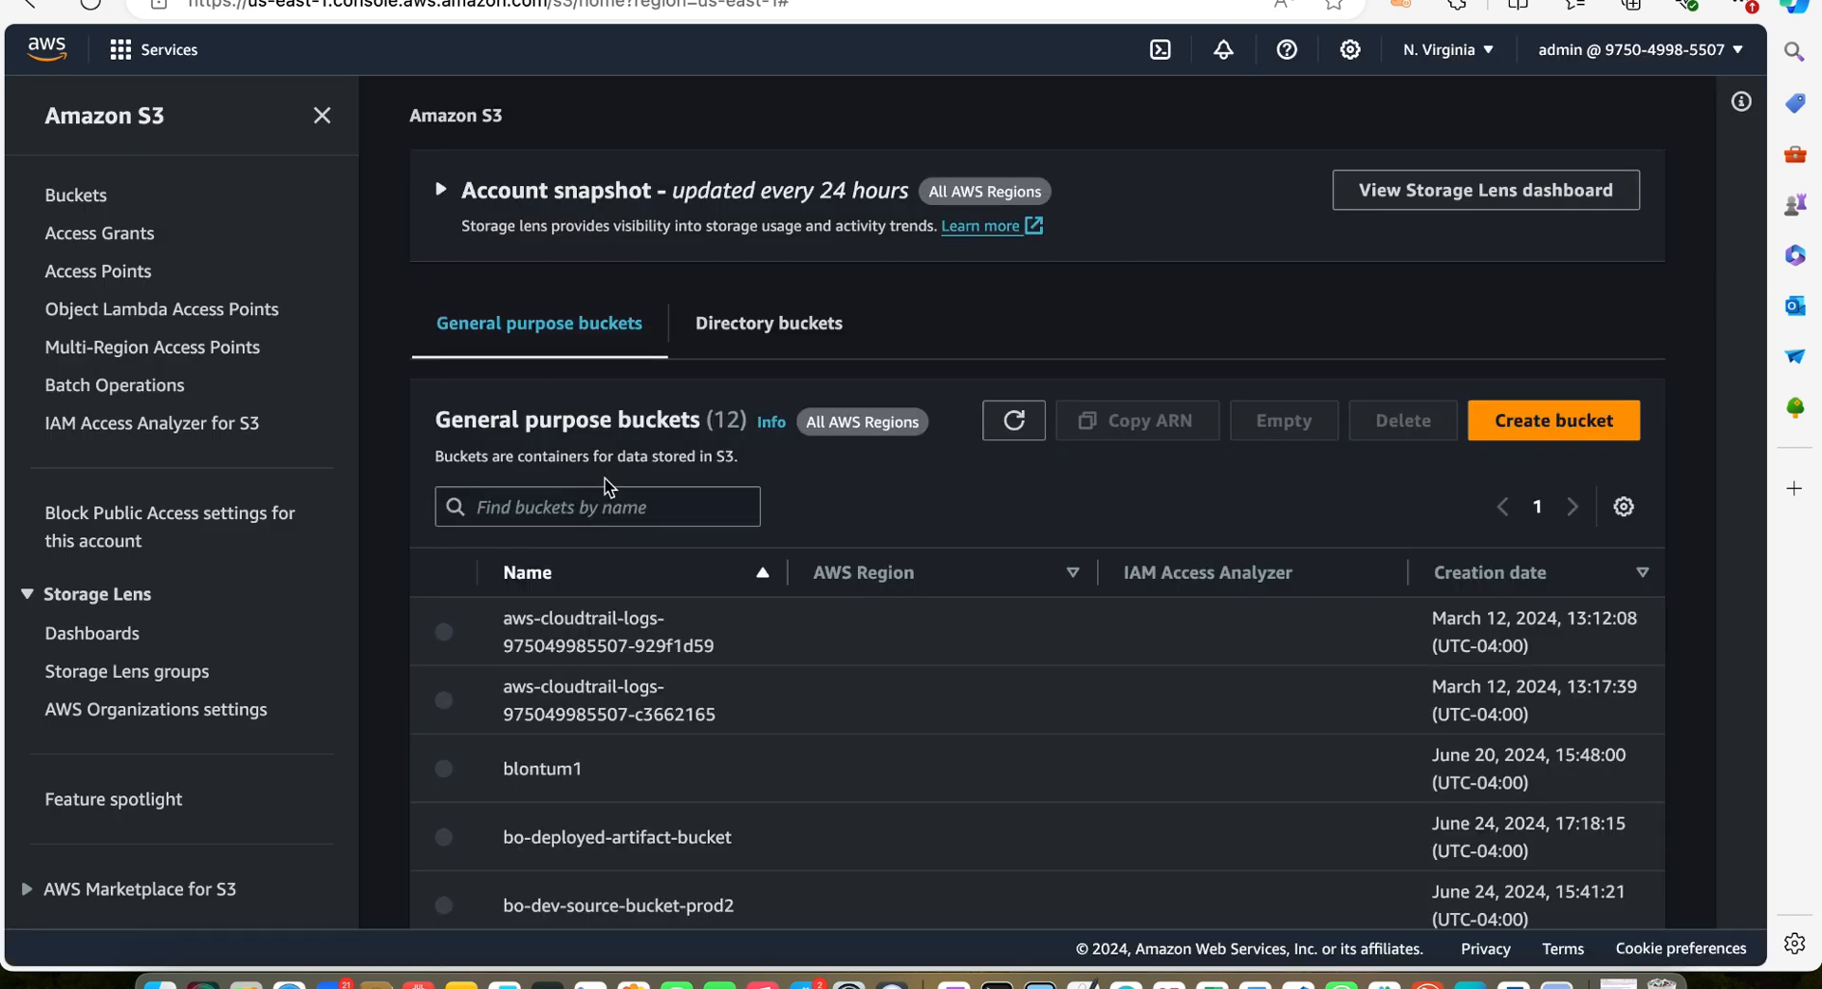
{"action": "scroll", "coordinate": [605, 478], "scroll_direction": "down", "scroll_amount": 5}
{"action": "scroll", "coordinate": [607, 486], "scroll_direction": "up", "scroll_amount": 2}
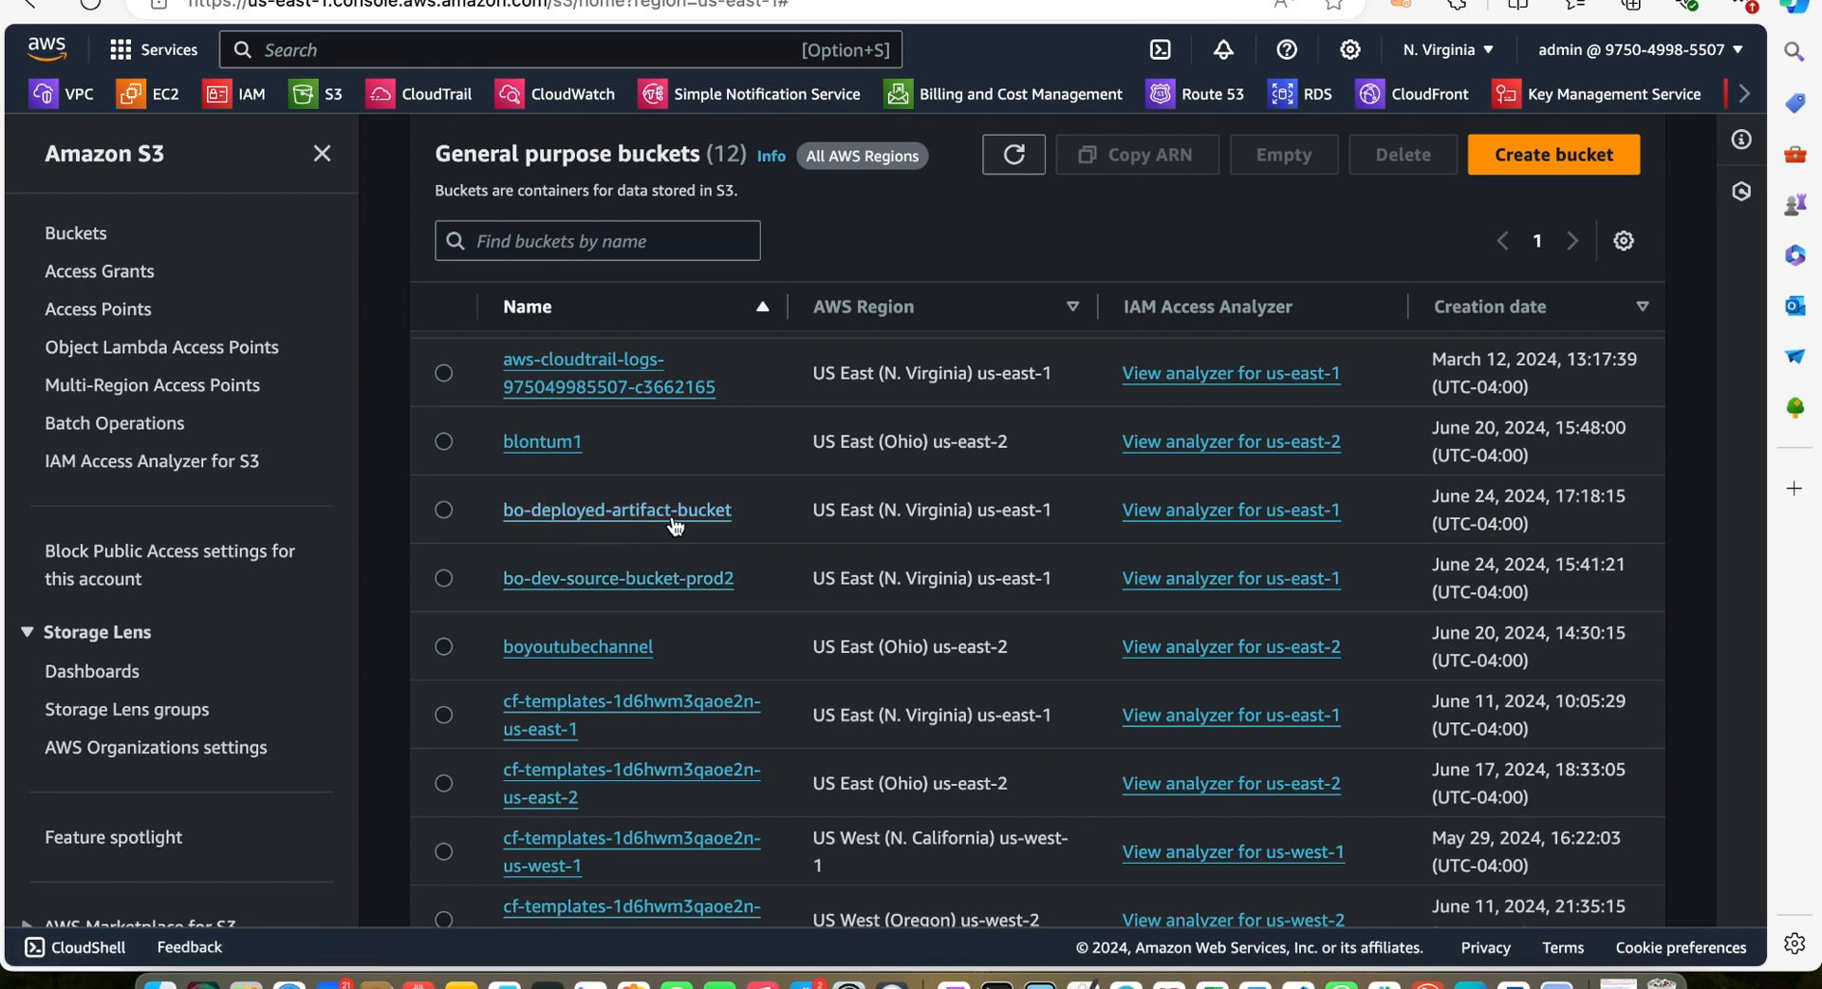
{"action": "scroll", "coordinate": [707, 519], "scroll_direction": "down", "scroll_amount": 1}
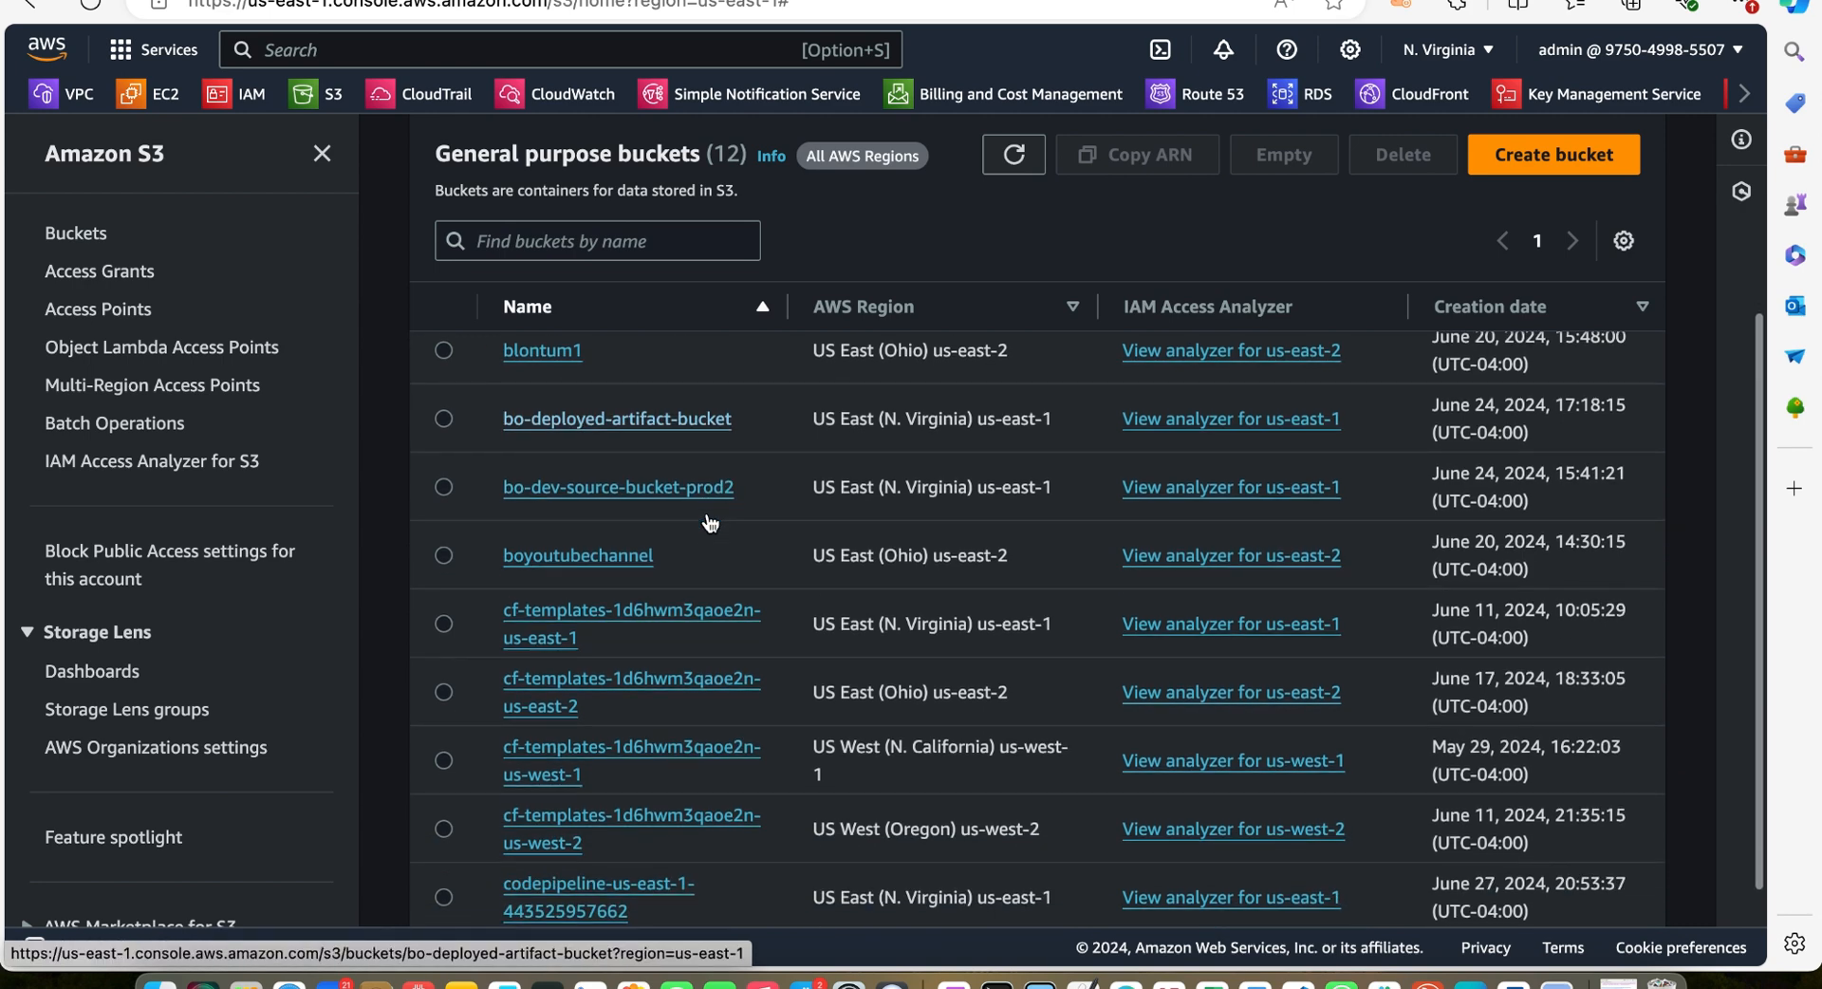
{"action": "scroll", "coordinate": [661, 517], "scroll_direction": "up", "scroll_amount": 1}
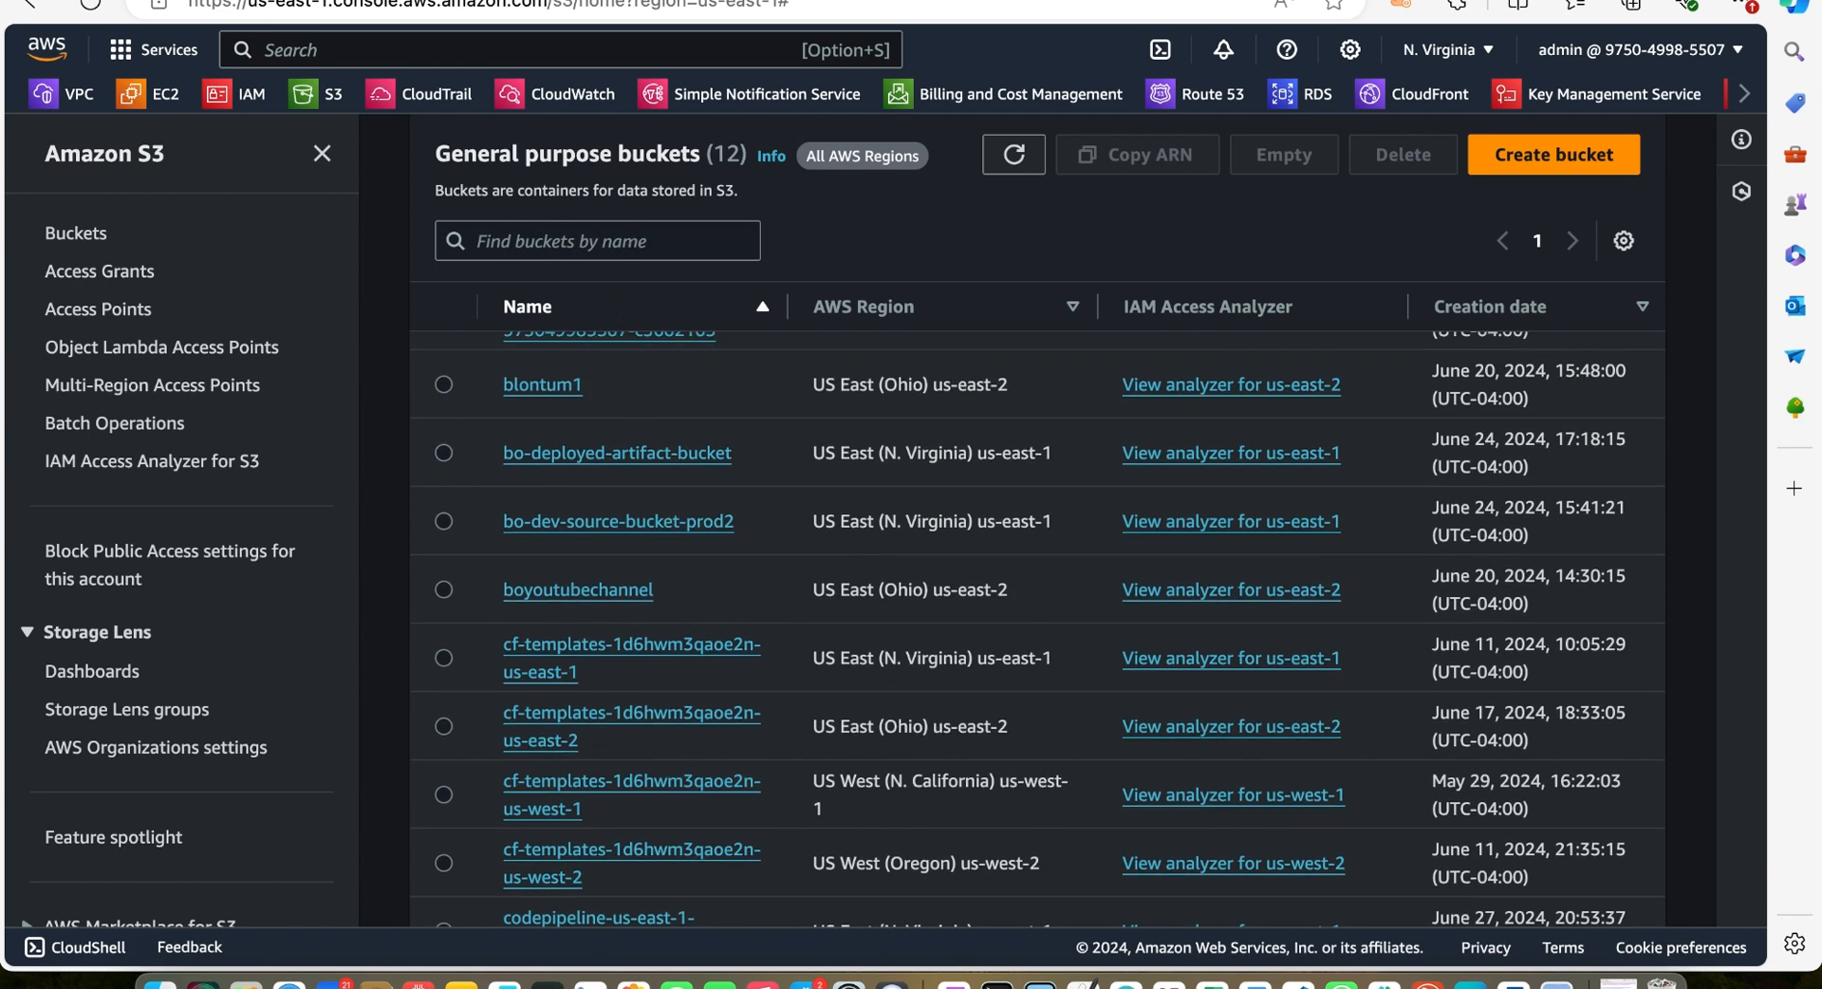
Recheck the docs example and the complete cloudformation package command line in the cheat sheet
{"action": "key", "text": "ctrl+Tab"}
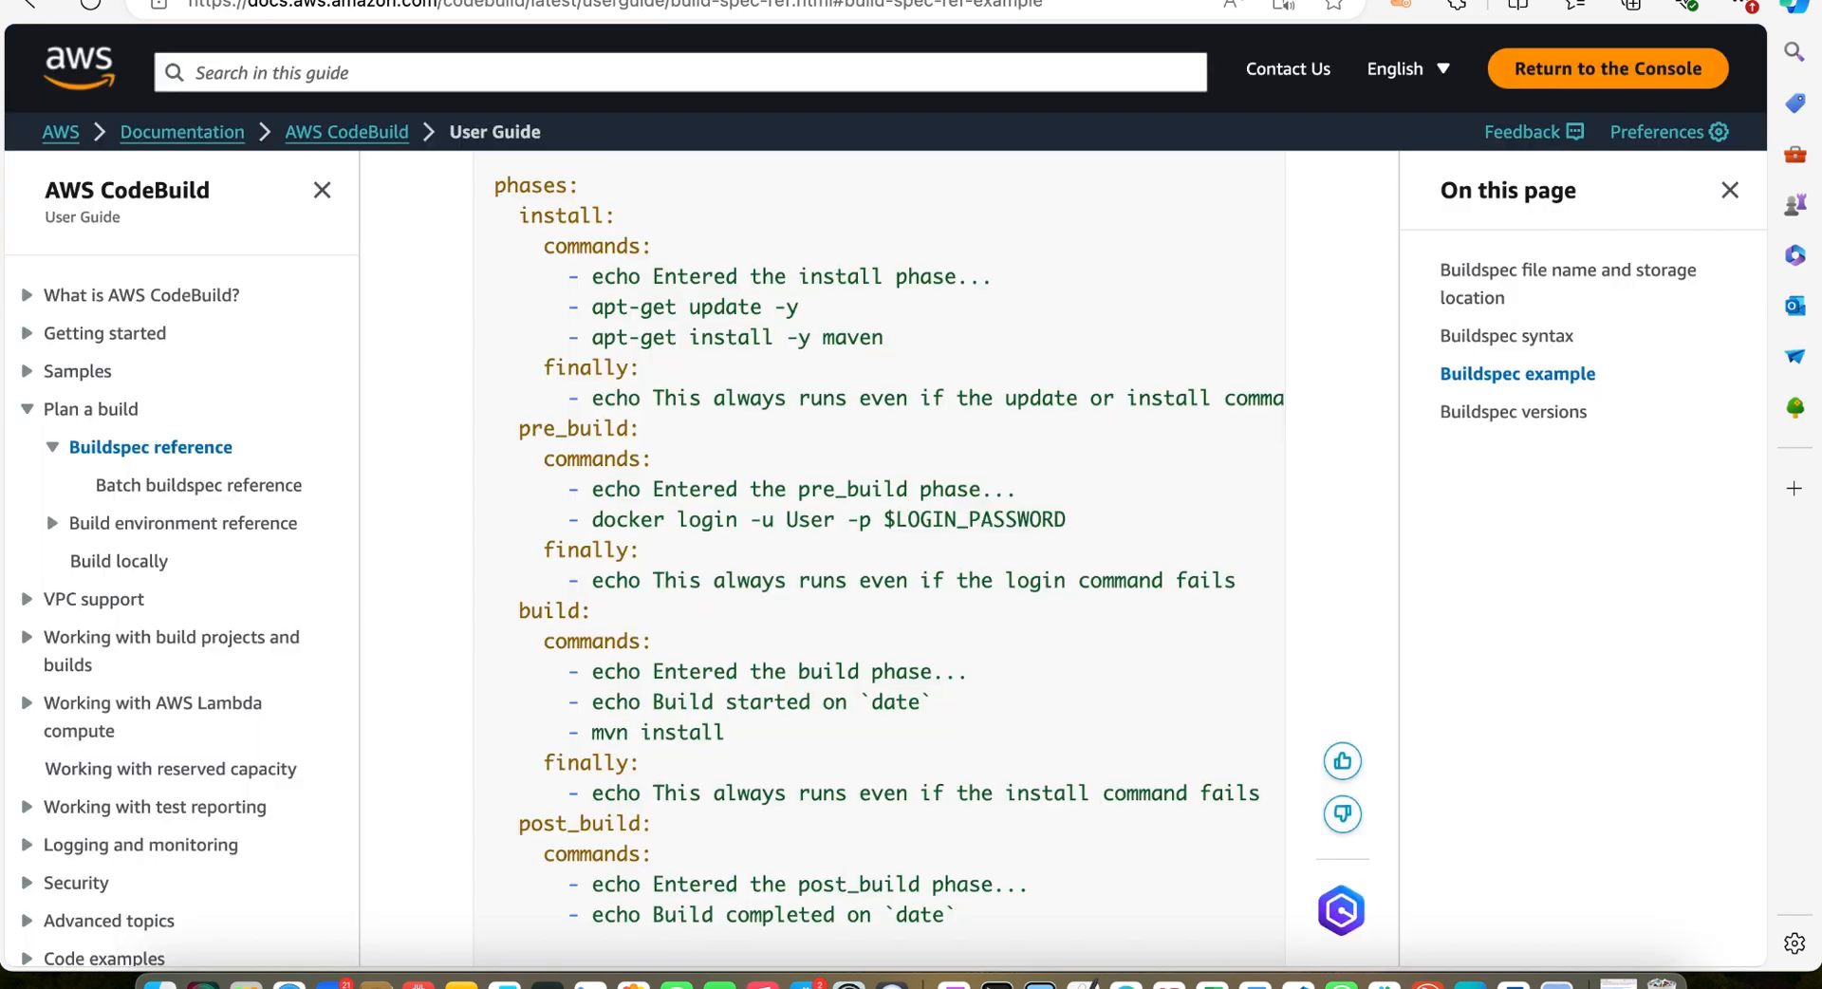
{"action": "left_click", "coordinate": [1321, 981]}
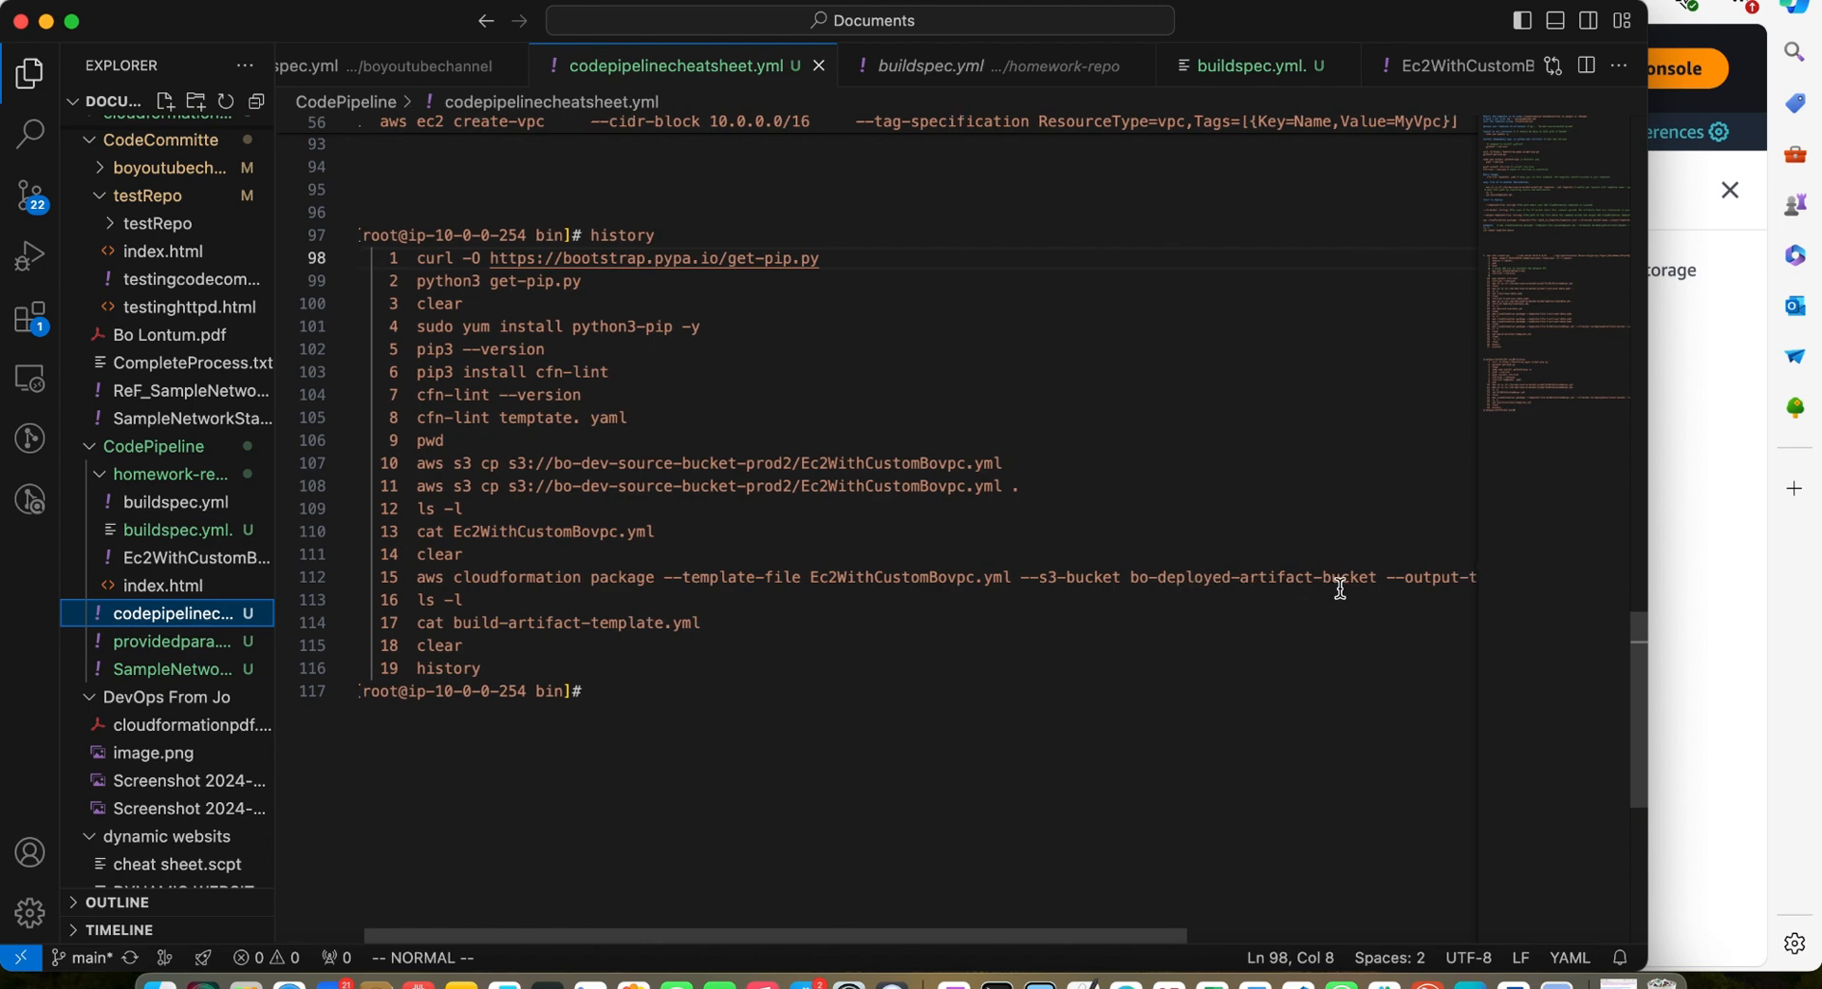
{"action": "scroll", "coordinate": [1339, 589], "scroll_direction": "right", "scroll_amount": 2}
{"action": "scroll", "coordinate": [1339, 588], "scroll_direction": "right", "scroll_amount": 10}
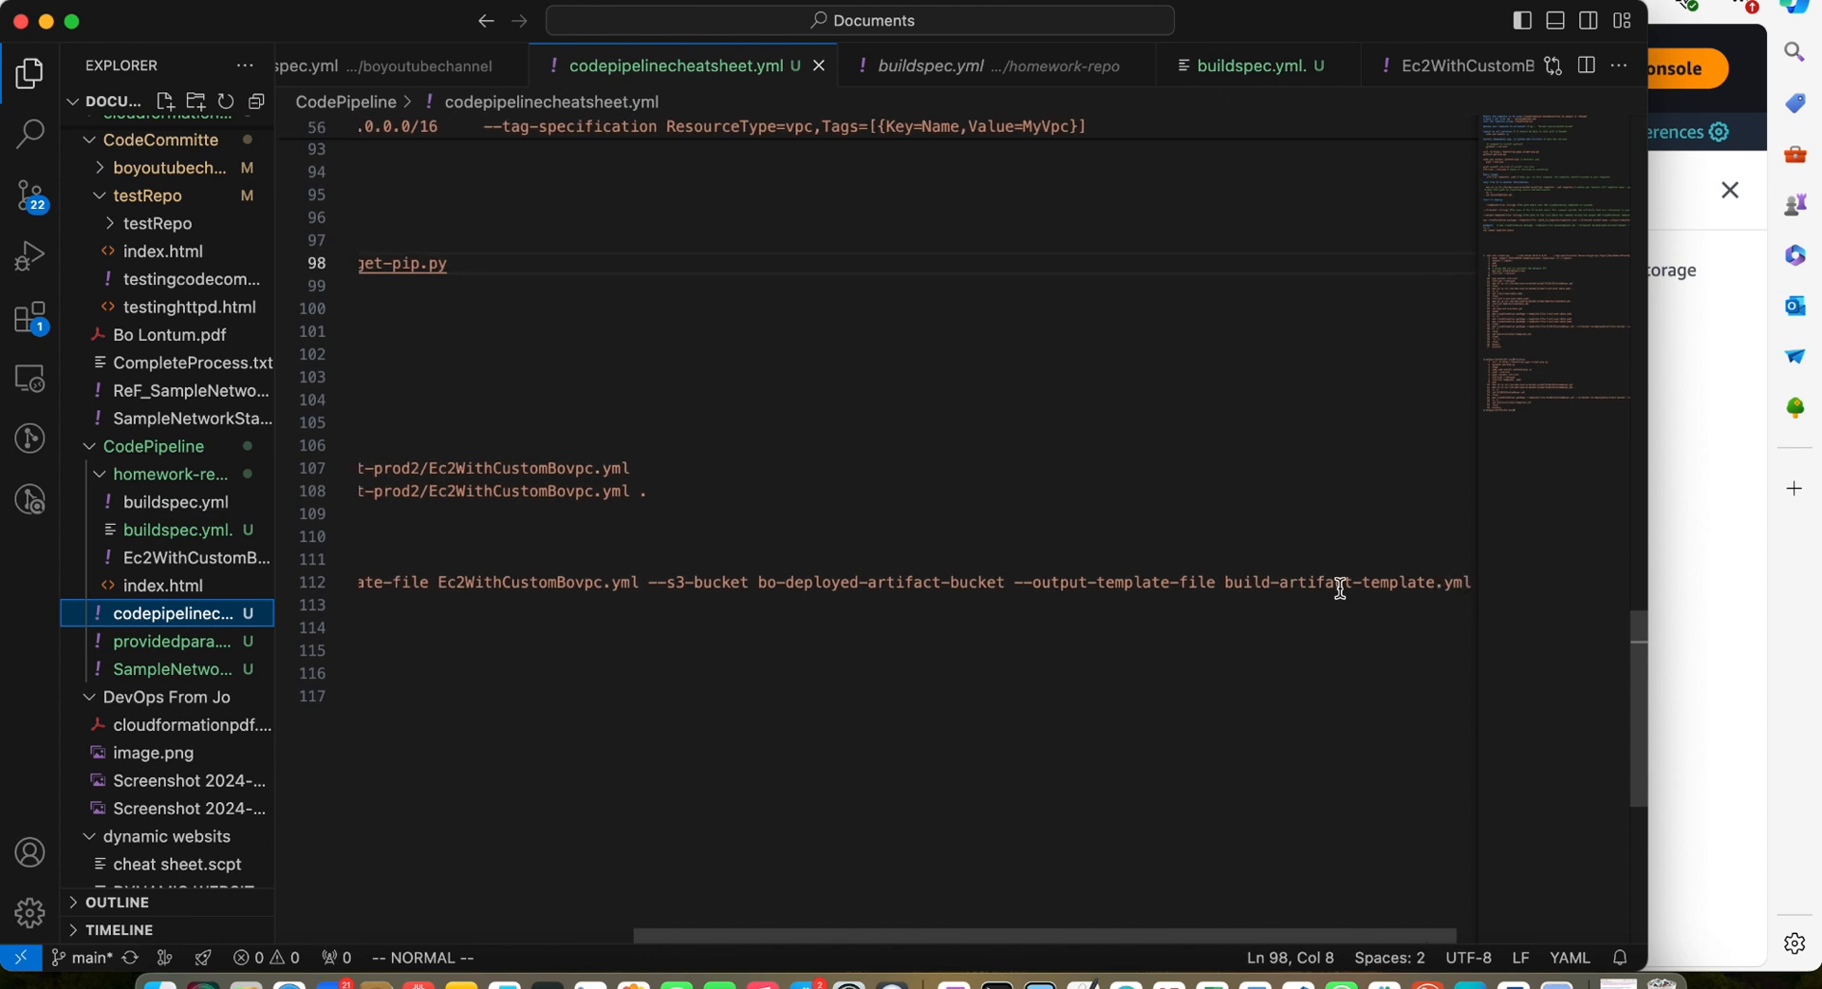
{"action": "scroll", "coordinate": [1418, 603], "scroll_direction": "up", "scroll_amount": 2}
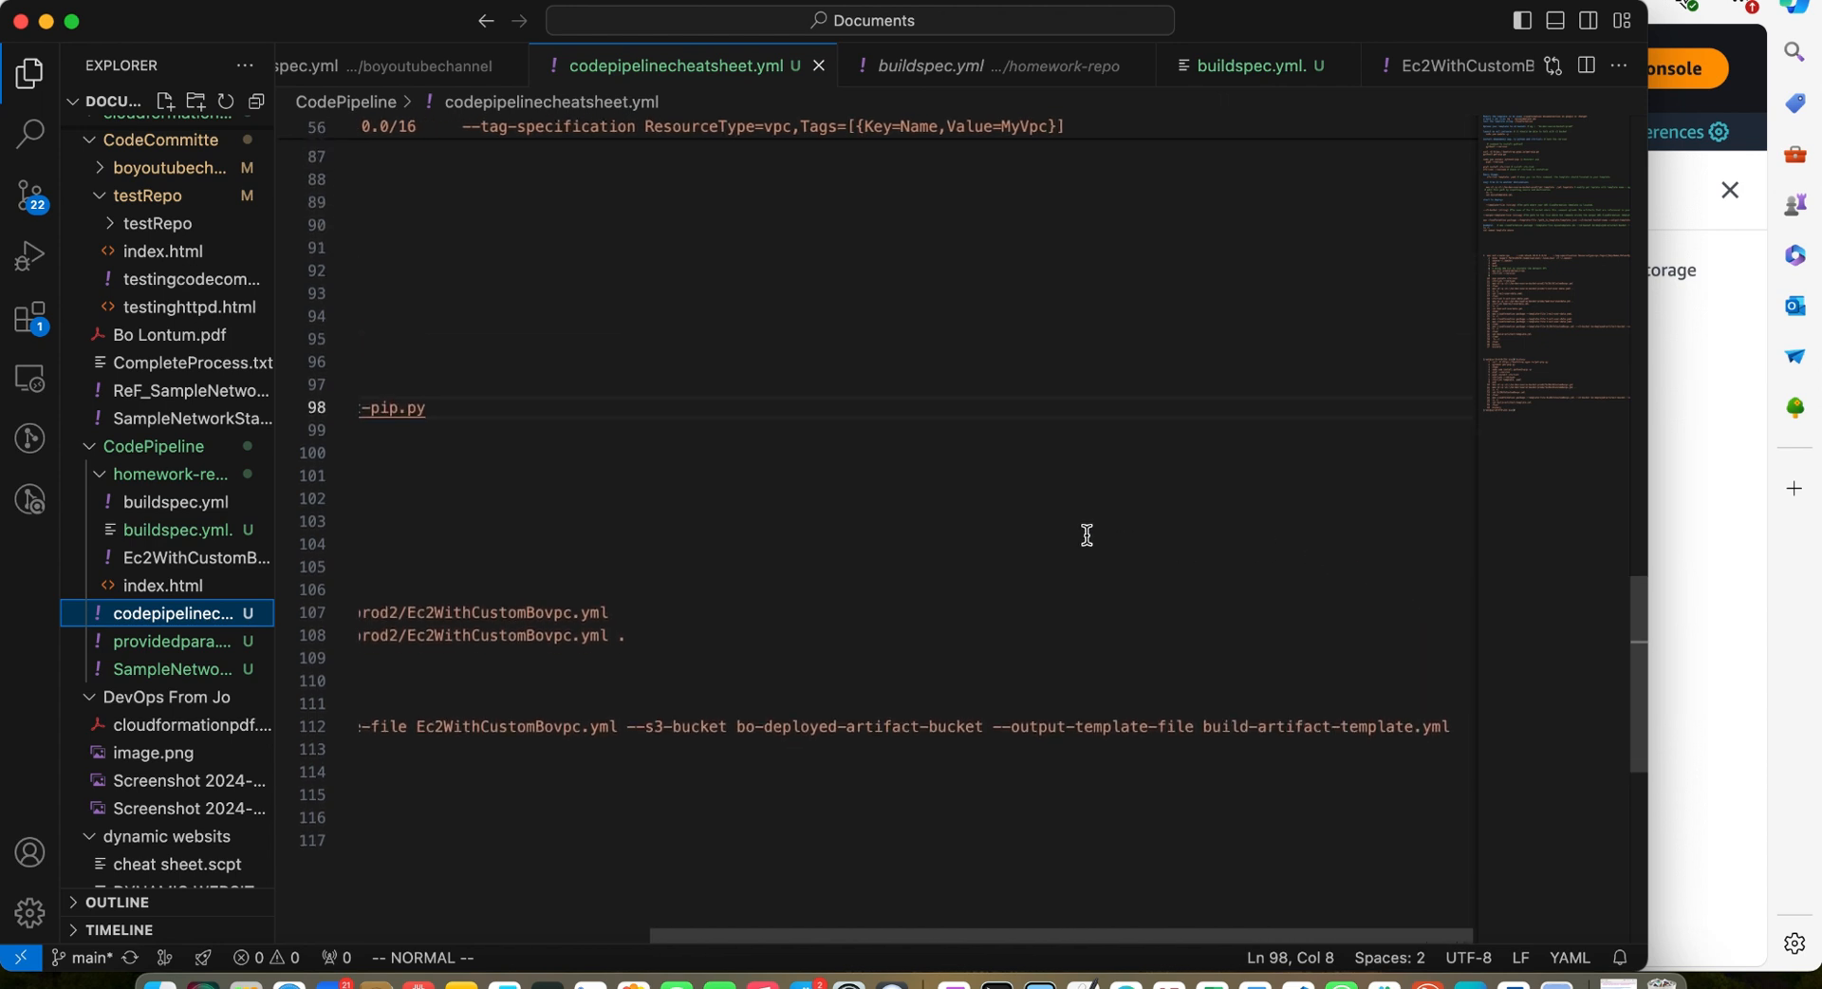
Review the homework-repo buildspec.yml package command, artifacts section and install phase
{"action": "left_click", "coordinate": [949, 68]}
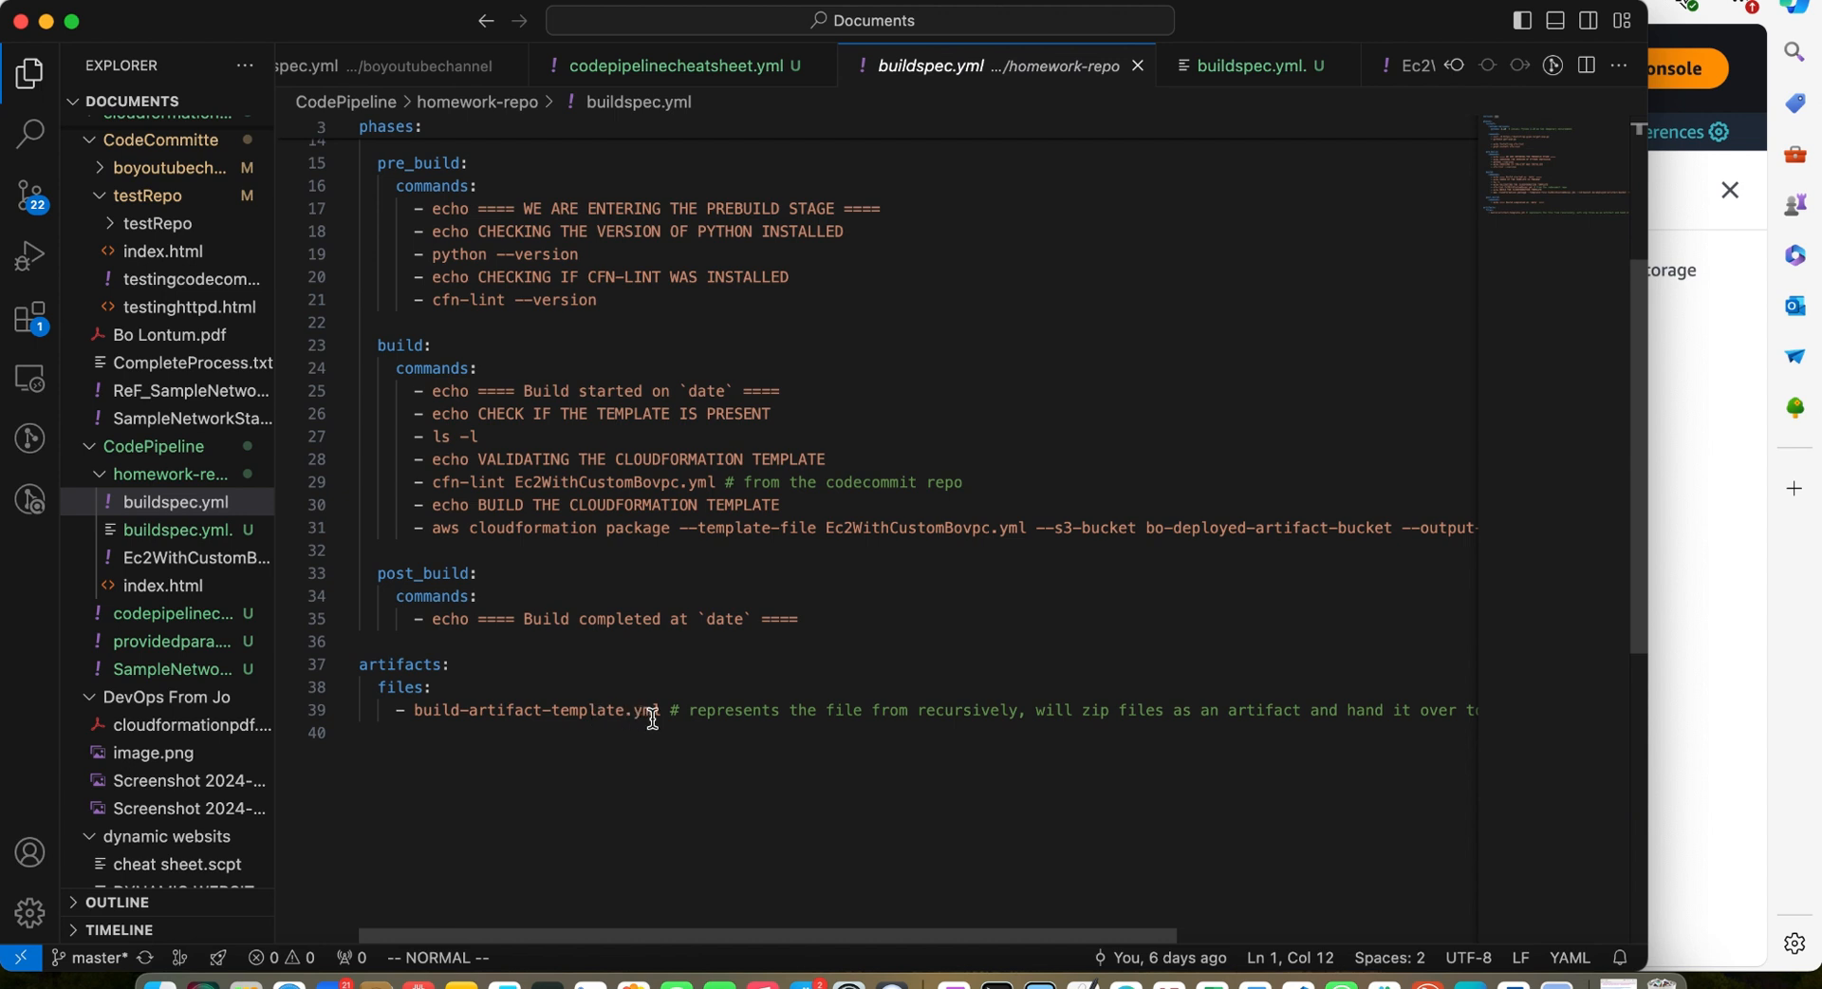
{"action": "scroll", "coordinate": [1281, 557], "scroll_direction": "right", "scroll_amount": 5}
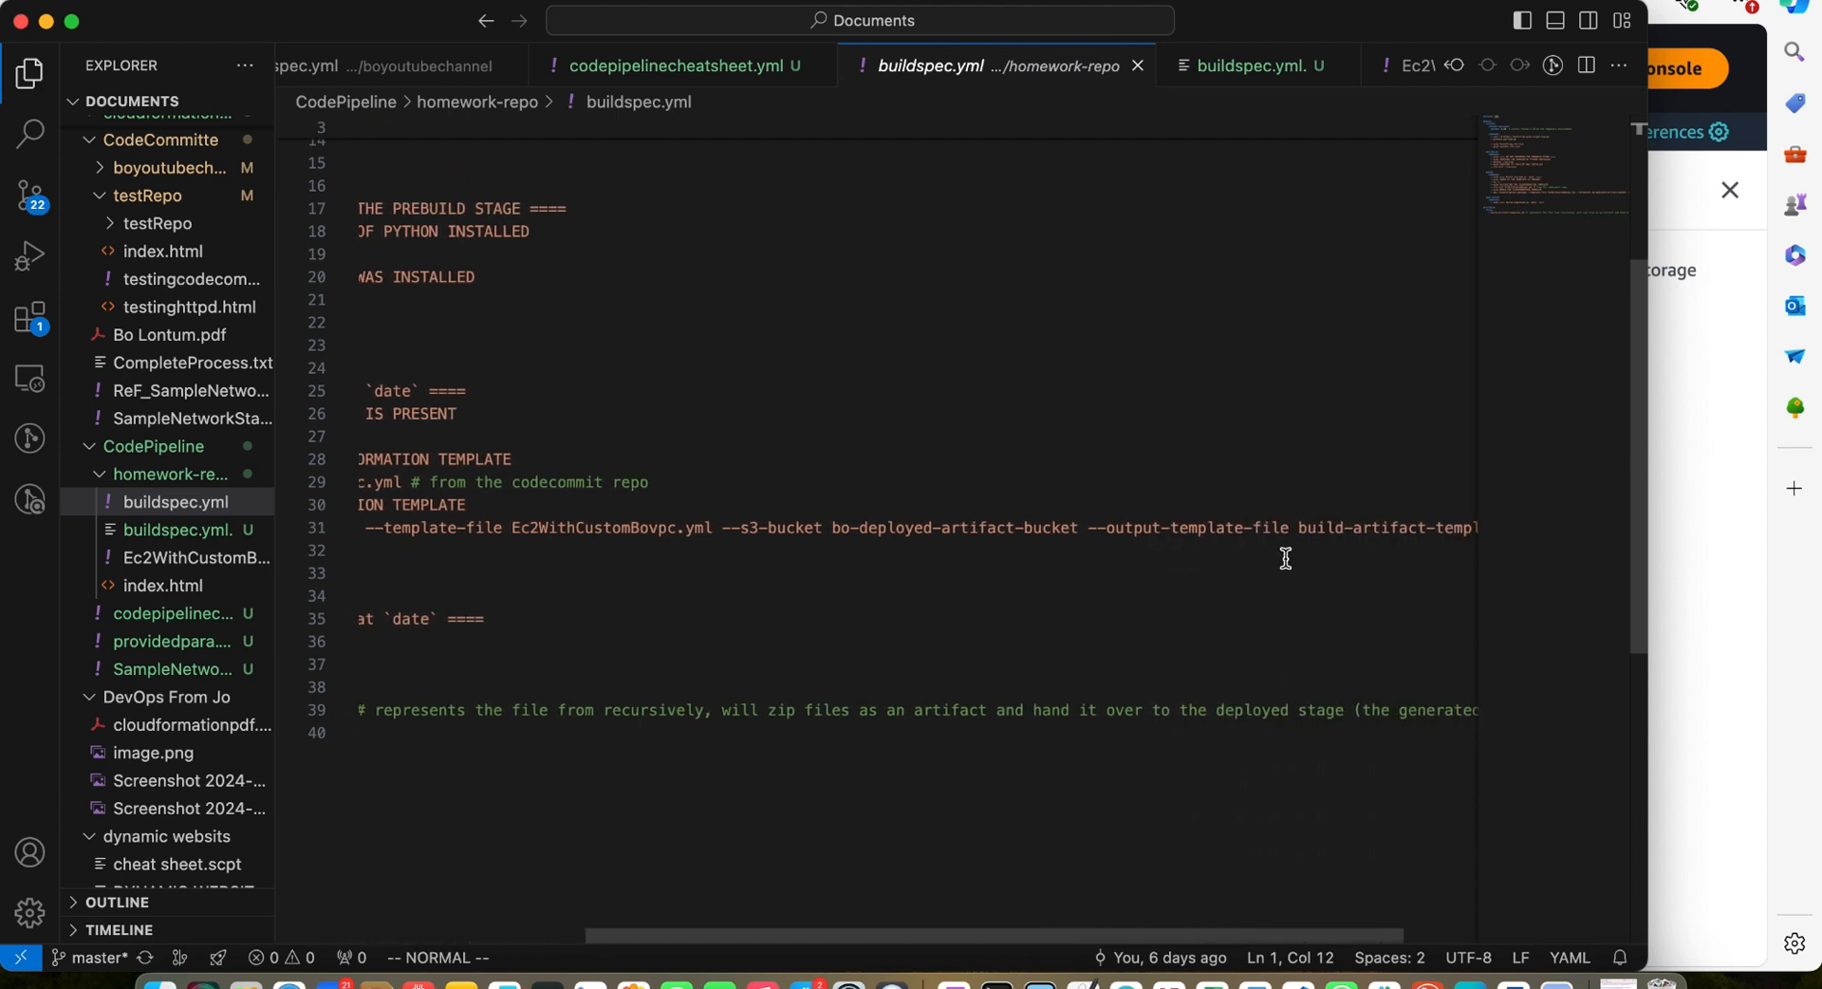
{"action": "scroll", "coordinate": [1148, 518], "scroll_direction": "left", "scroll_amount": 4}
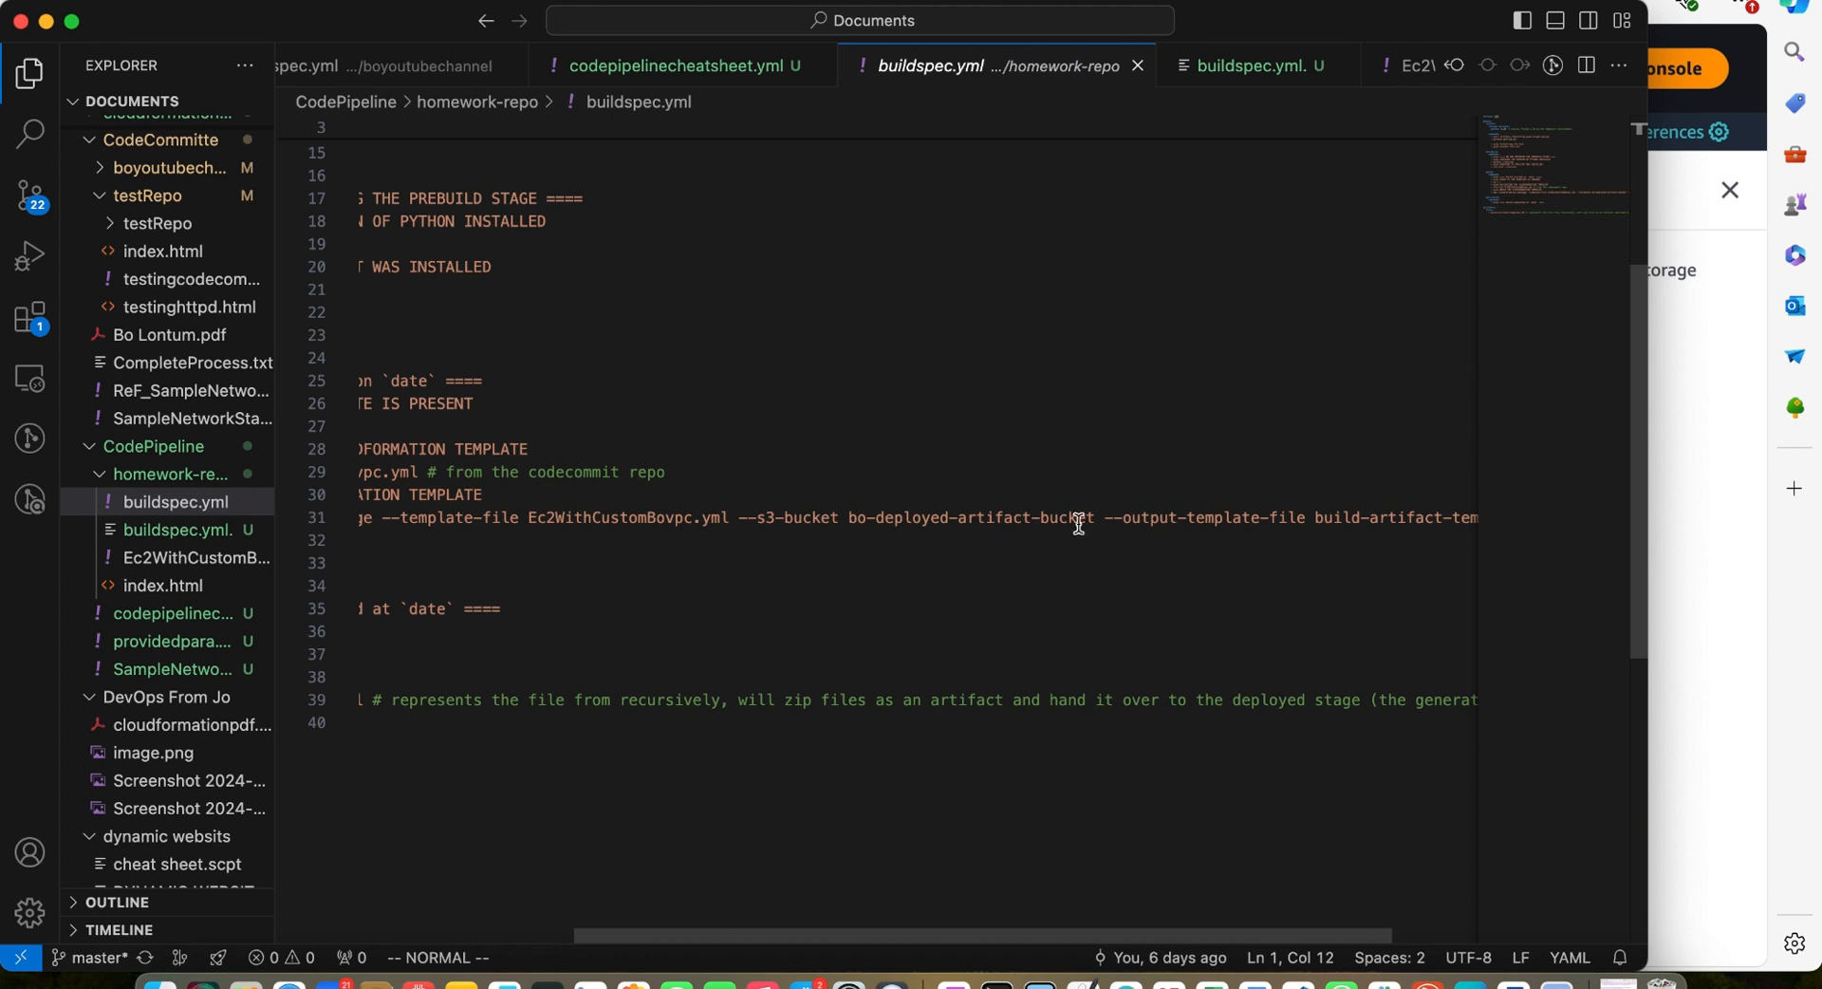
{"action": "scroll", "coordinate": [1087, 522], "scroll_direction": "left", "scroll_amount": 4}
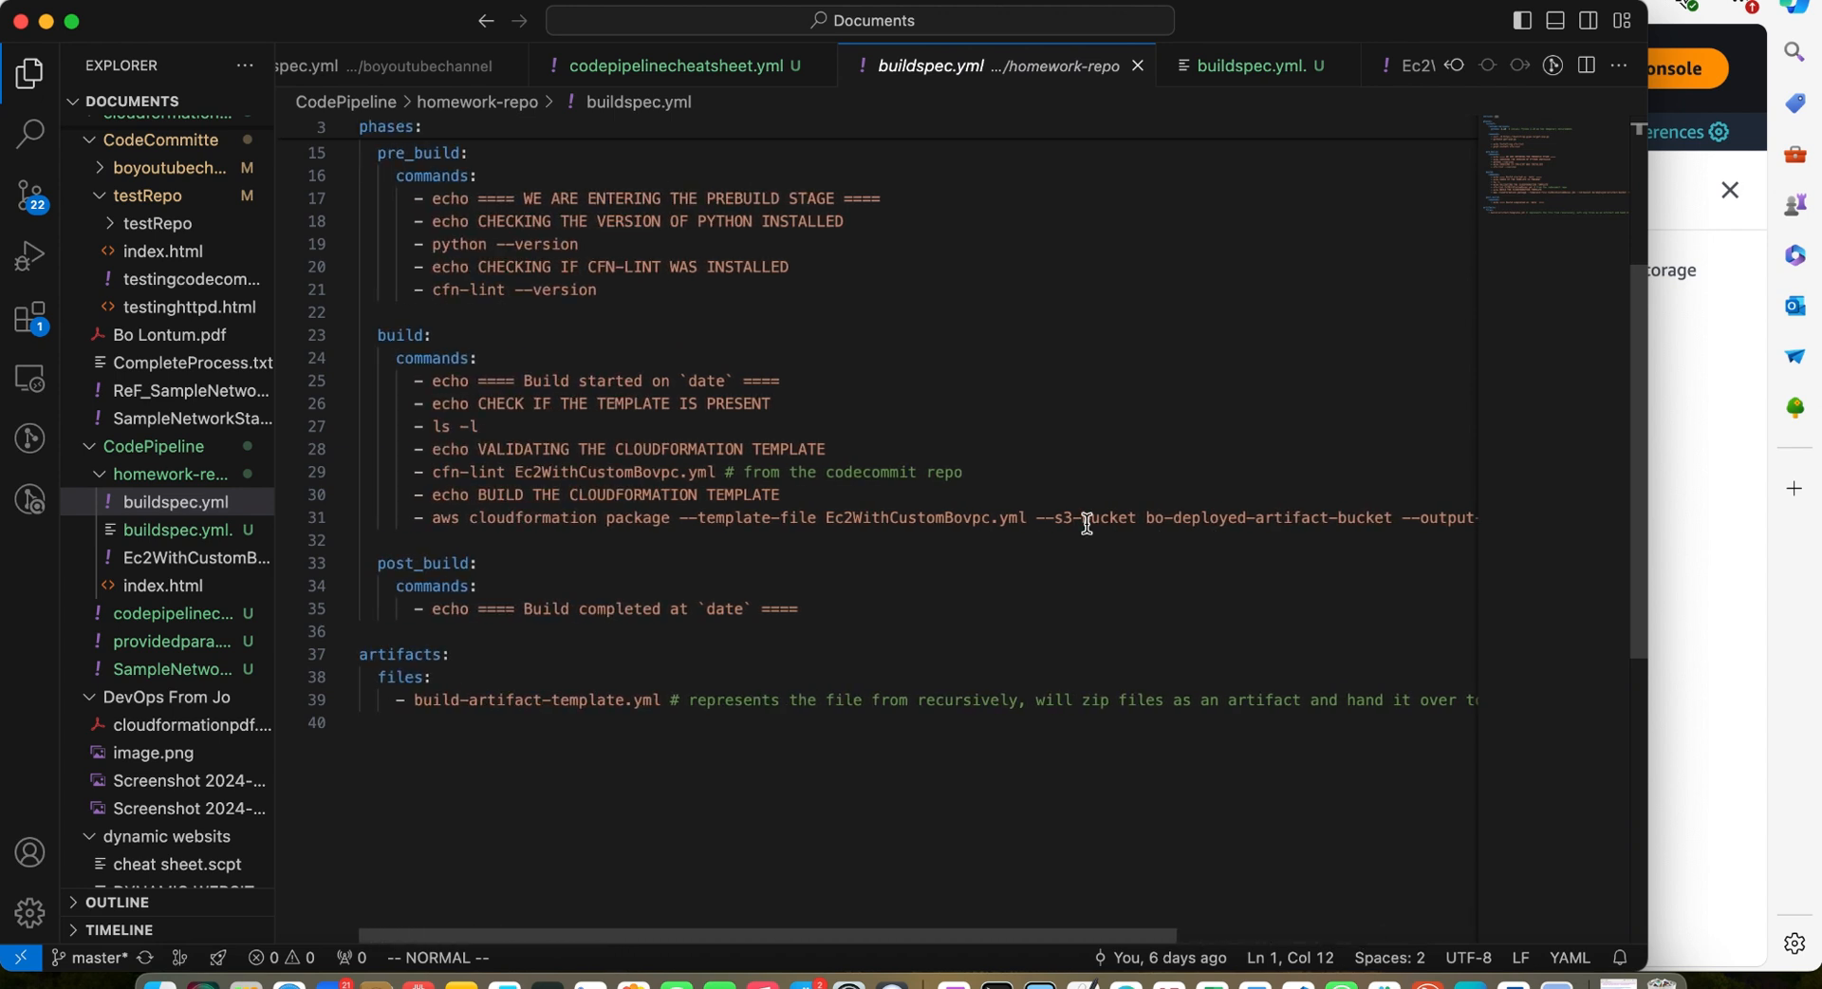
{"action": "scroll", "coordinate": [1009, 485], "scroll_direction": "up", "scroll_amount": 3}
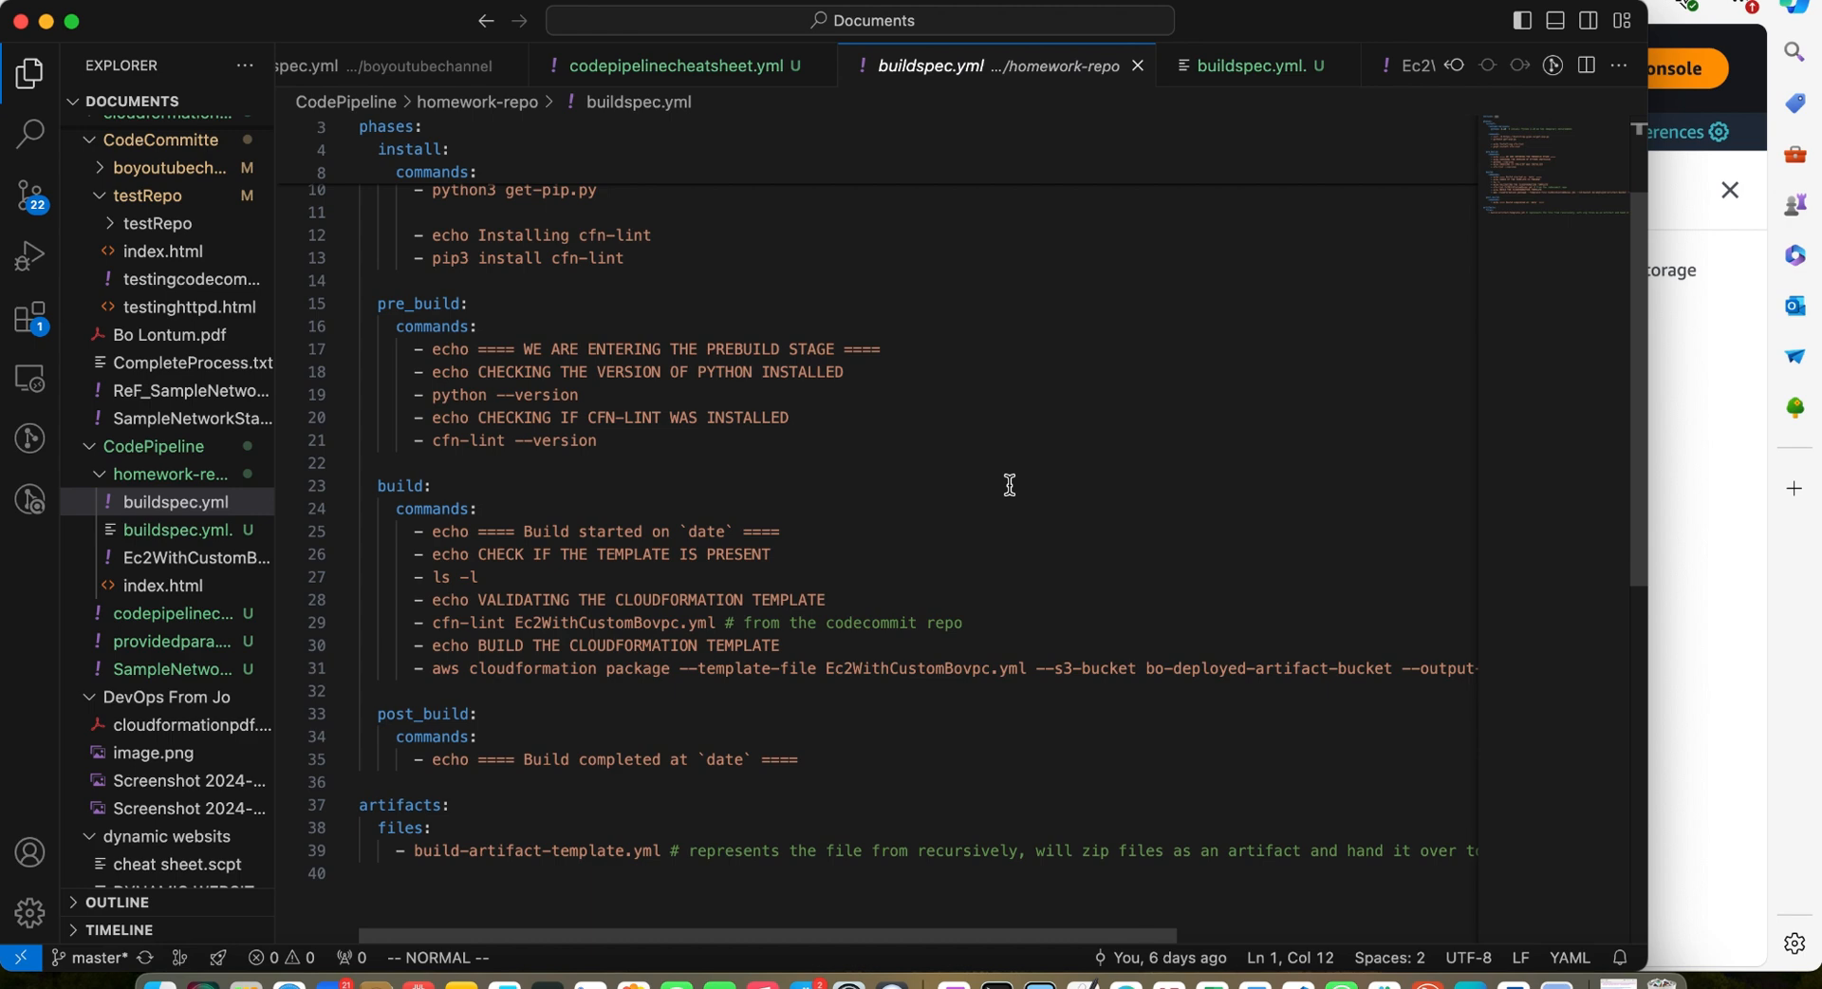
{"action": "scroll", "coordinate": [1010, 485], "scroll_direction": "up", "scroll_amount": 4}
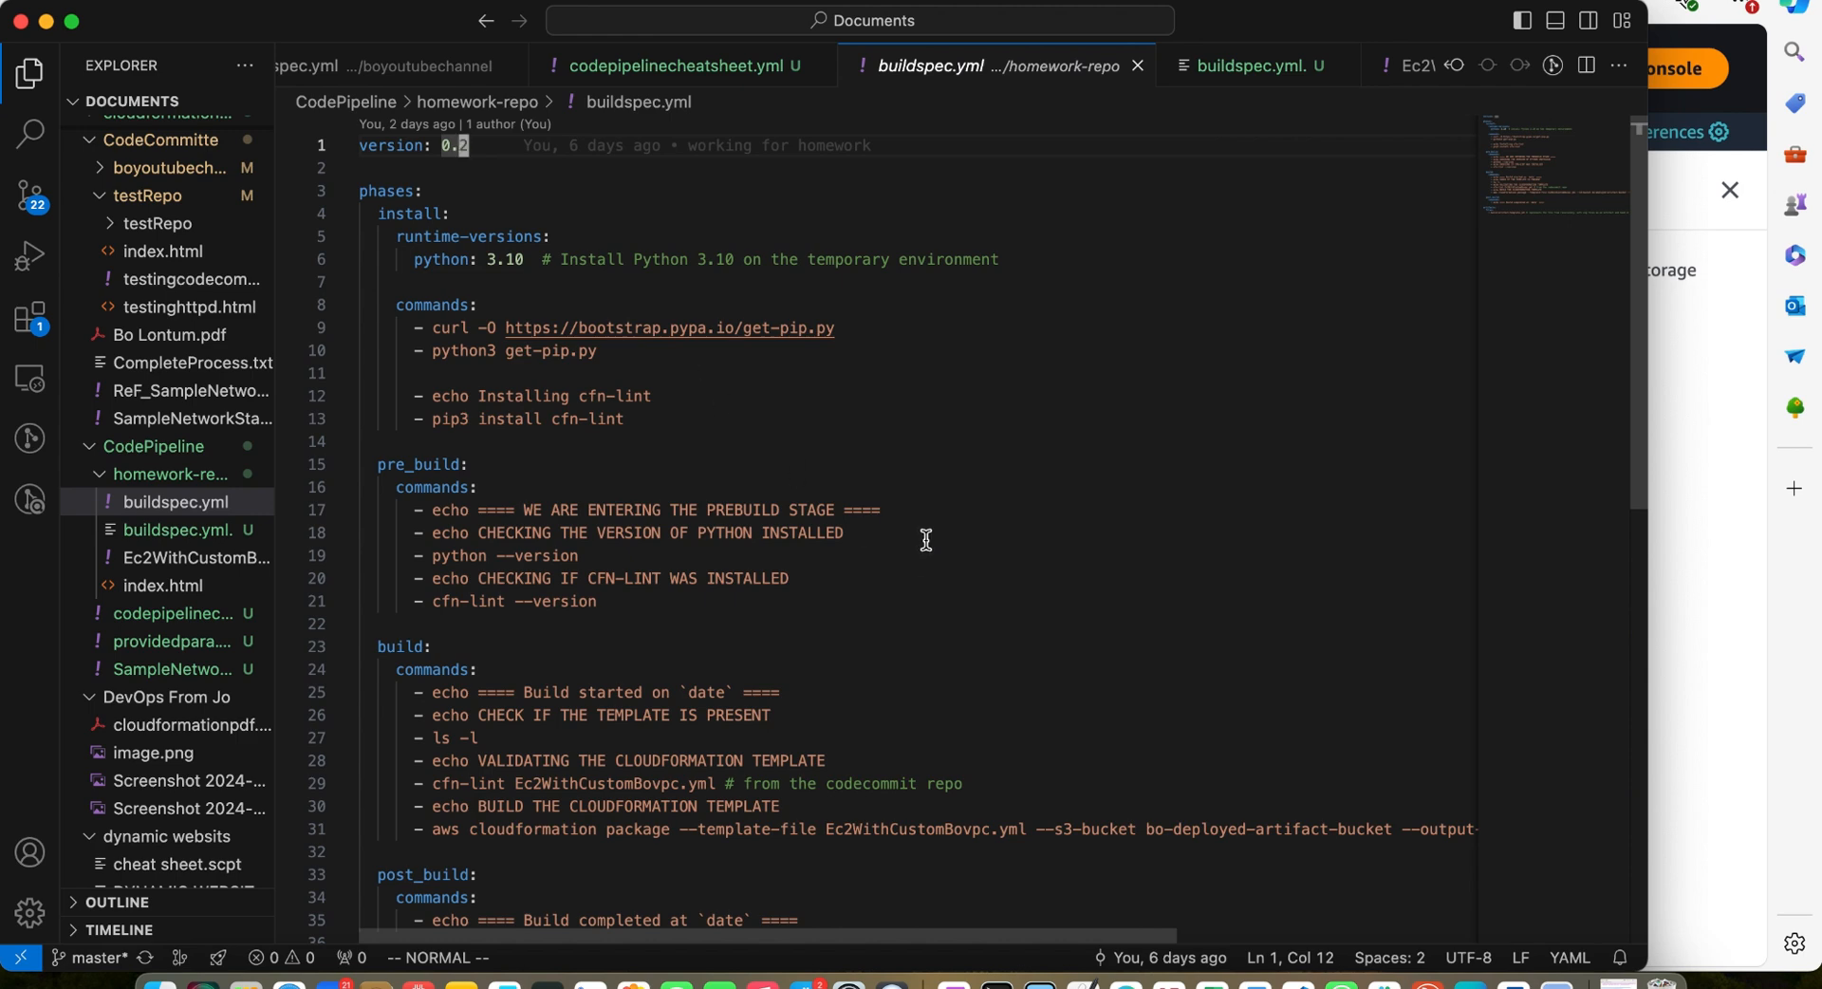
Switch to the browser and change the AWS console region to US East (Ohio)
{"action": "key", "text": "super+Tab"}
{"action": "scroll", "coordinate": [1238, 672], "scroll_direction": "up", "scroll_amount": 5}
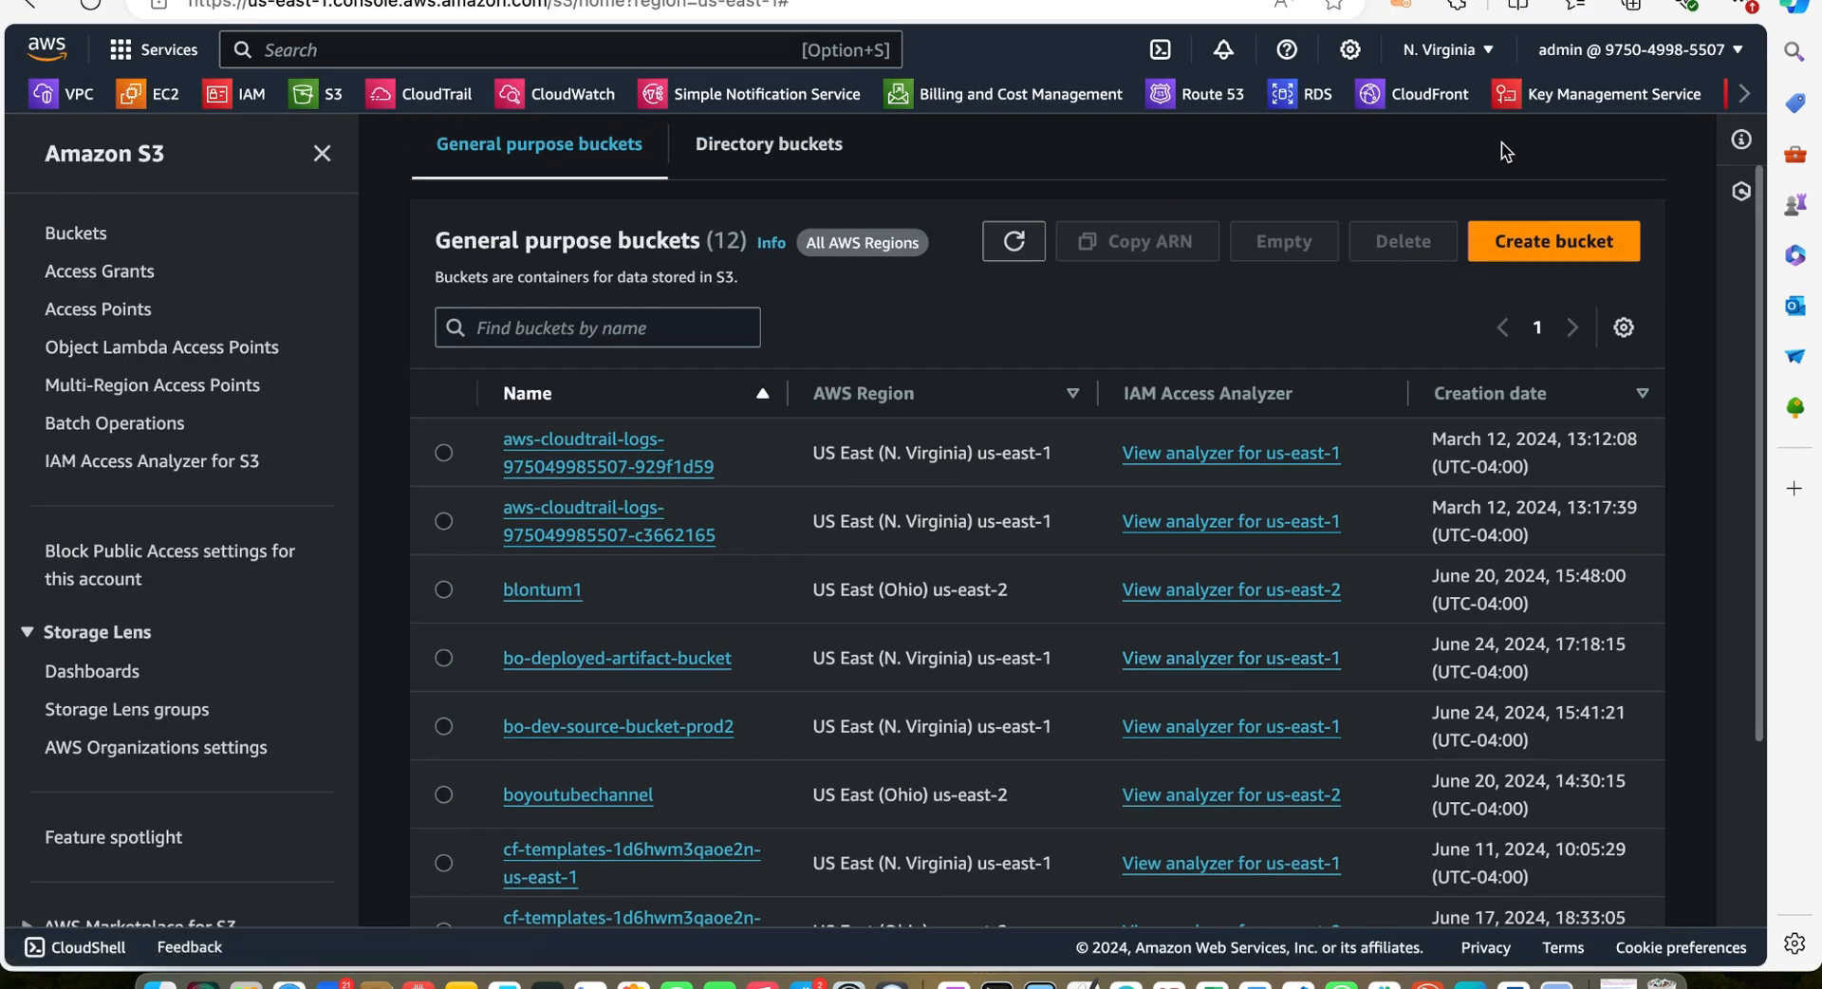
{"action": "left_click", "coordinate": [1492, 49]}
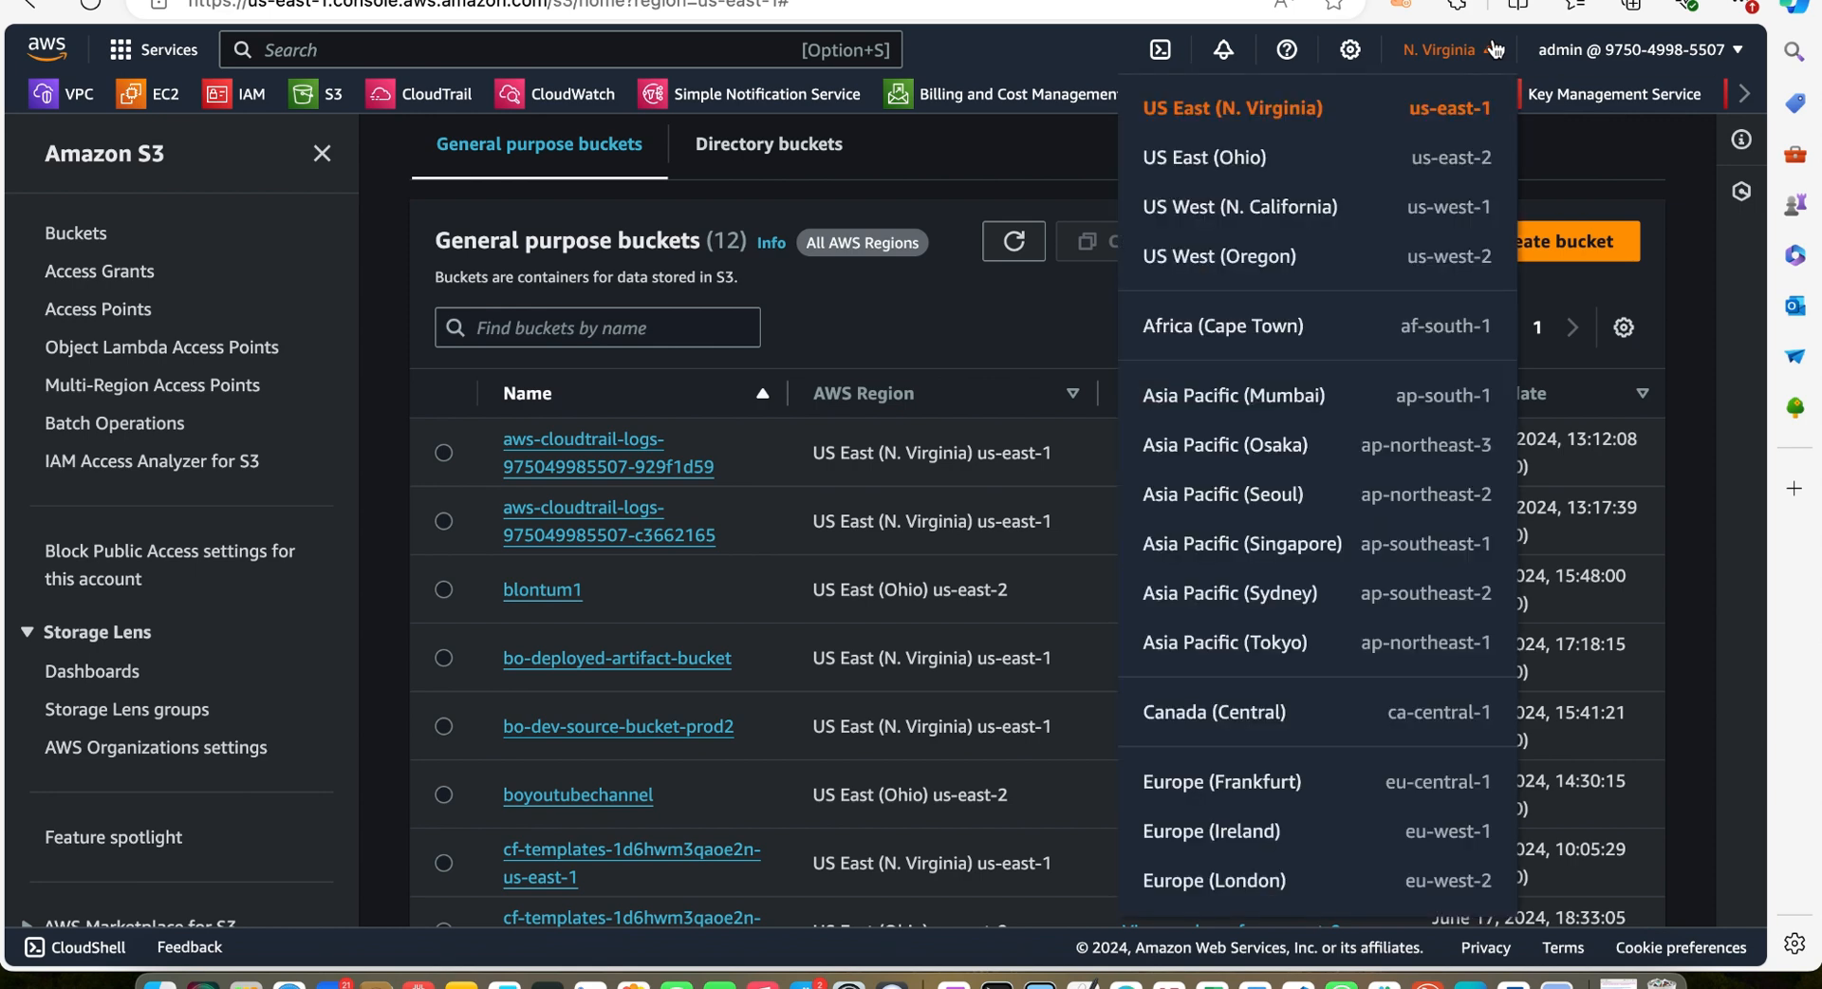
{"action": "left_click", "coordinate": [1239, 159]}
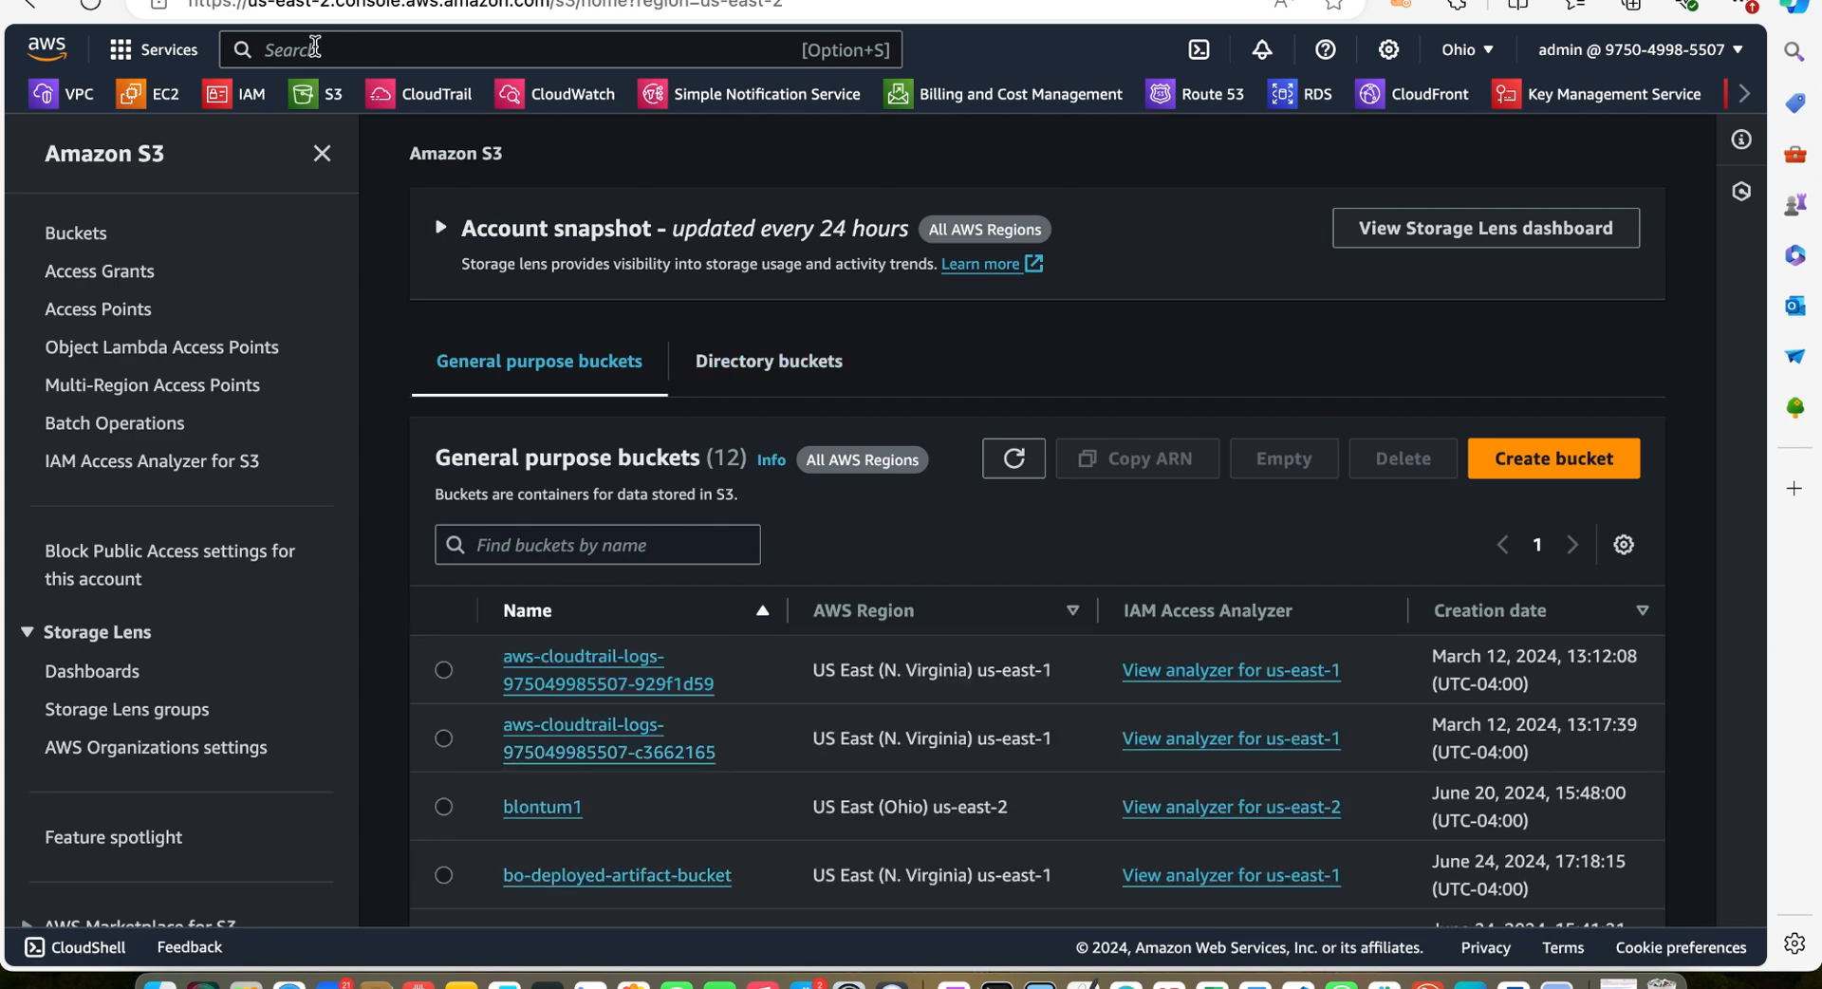
Search for and open the CodeCommit service
{"action": "type", "text": "code"}
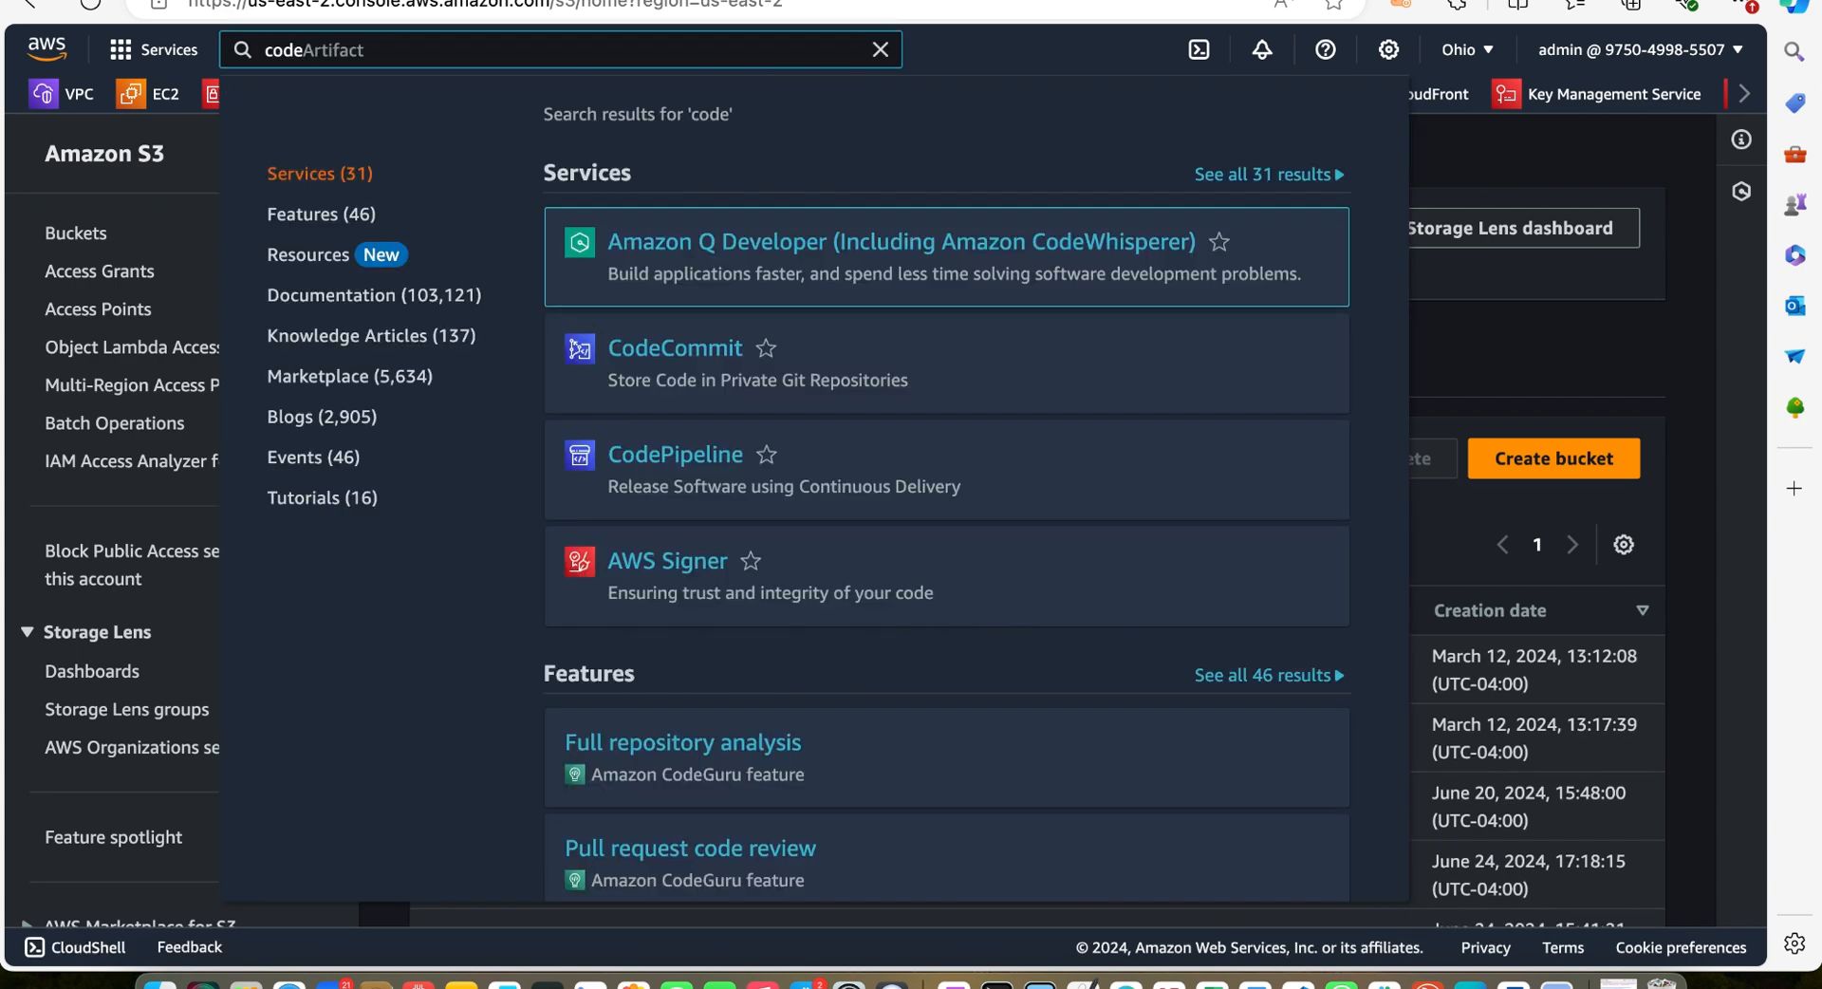
{"action": "type", "text": "com"}
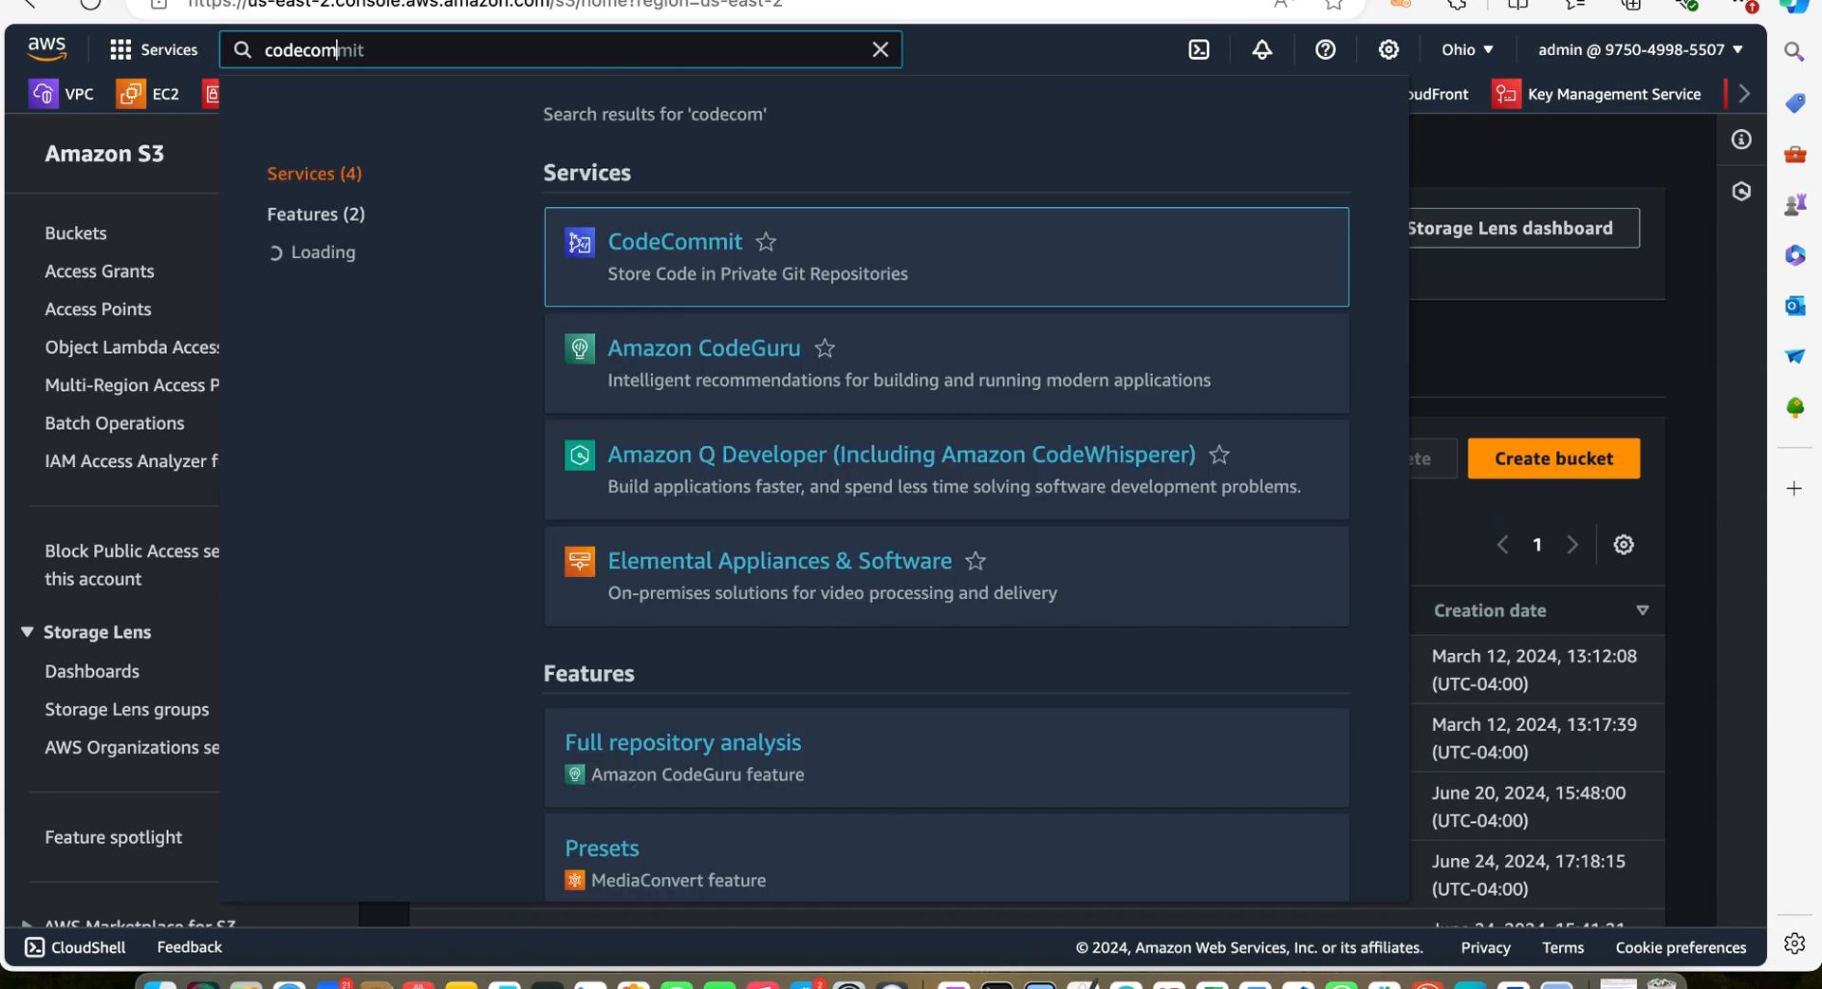
{"action": "type", "text": "mit"}
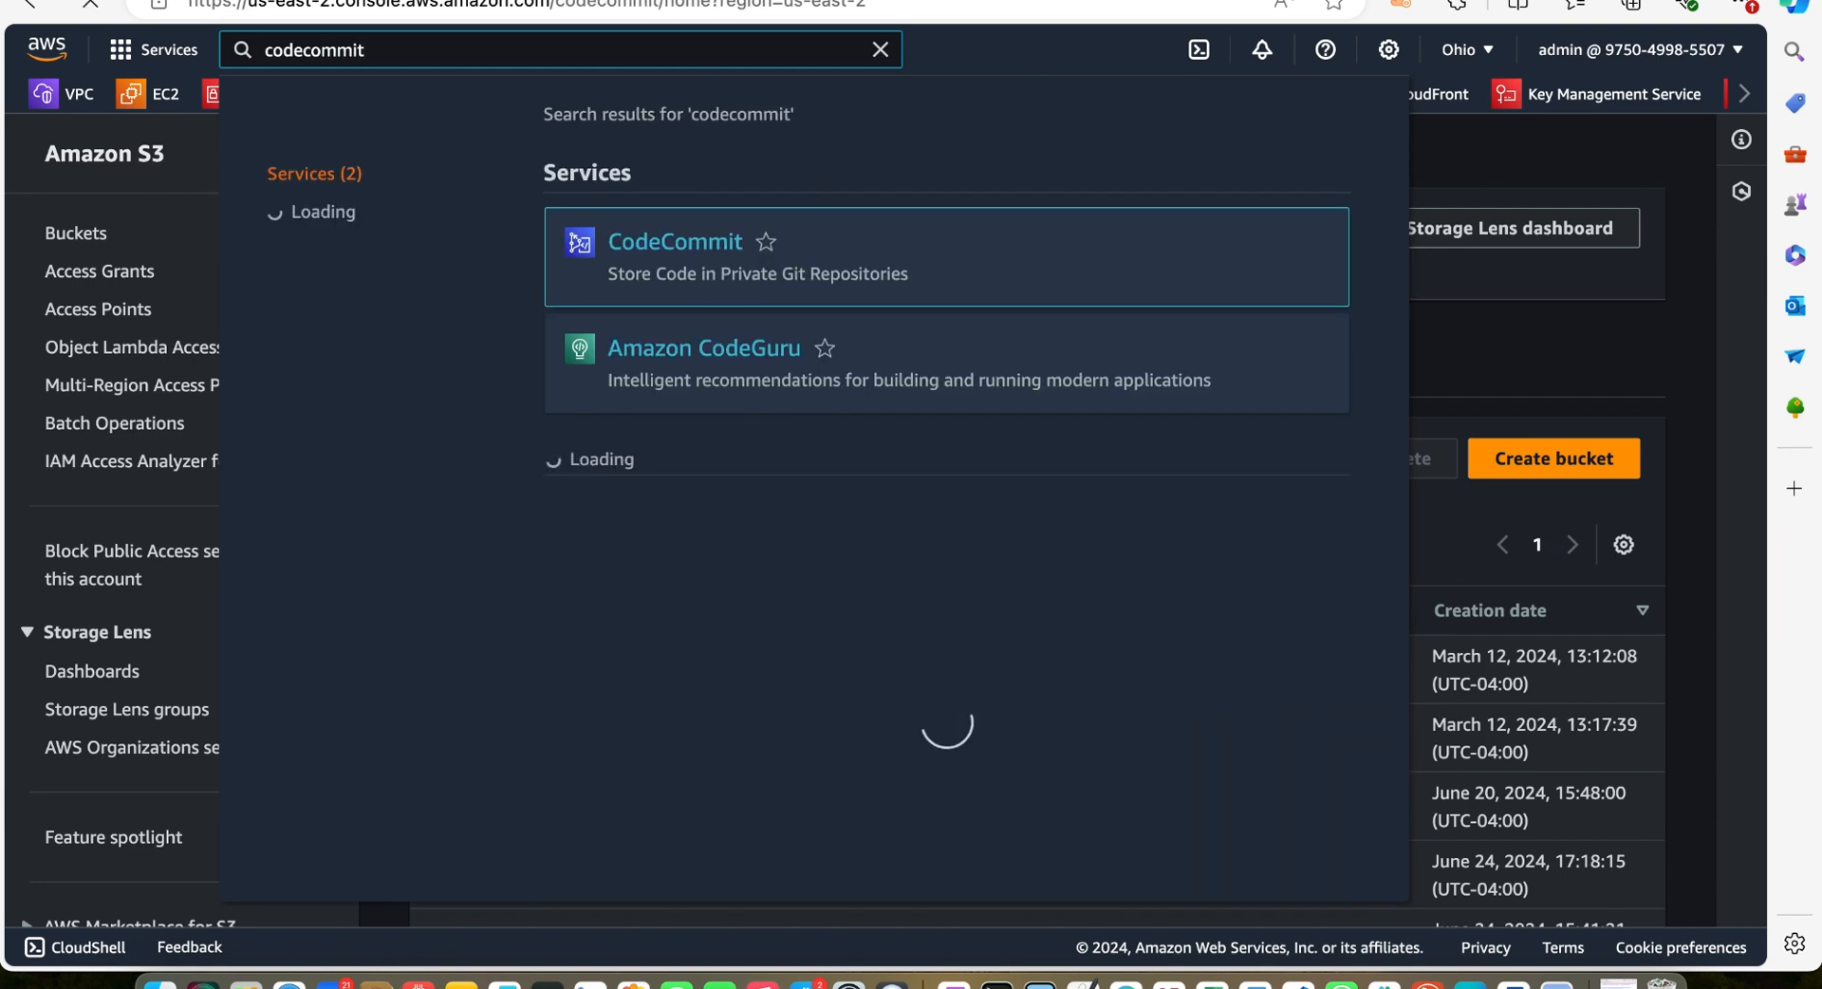
{"action": "key", "text": "Return"}
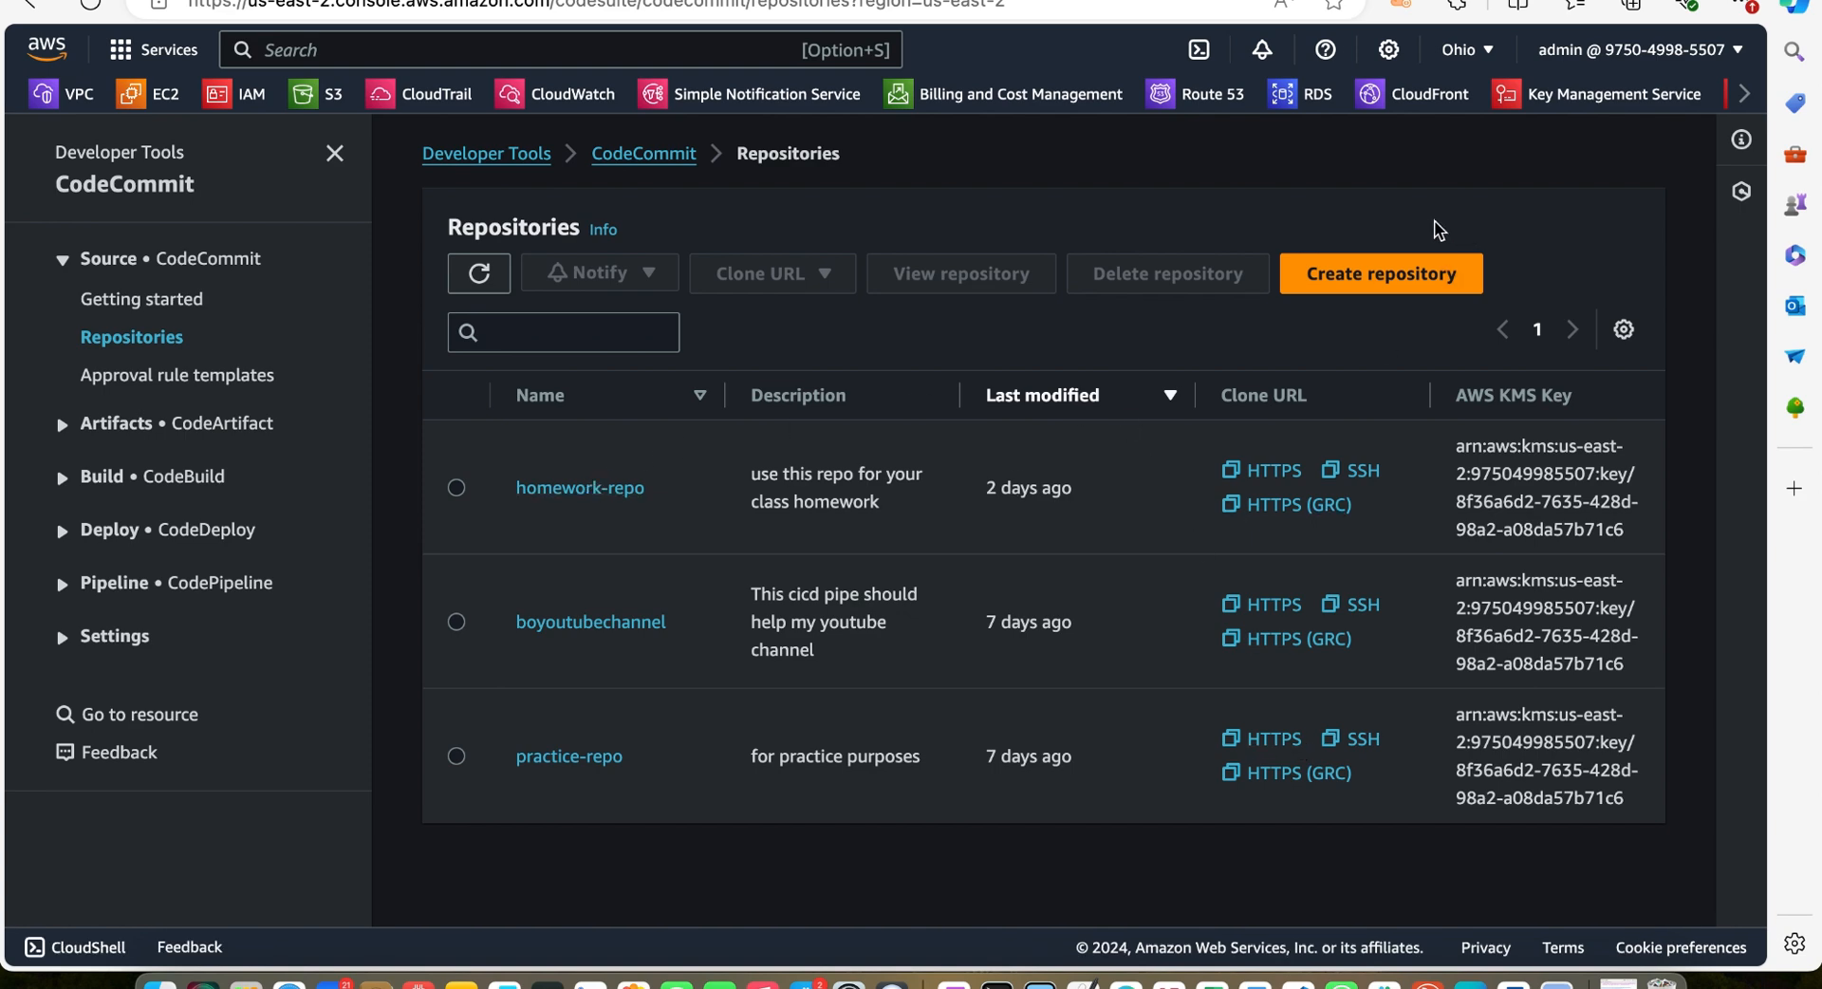
Create a new CodeCommit repository named youtube1 with the description "for youtube video"
{"action": "left_click", "coordinate": [1382, 293]}
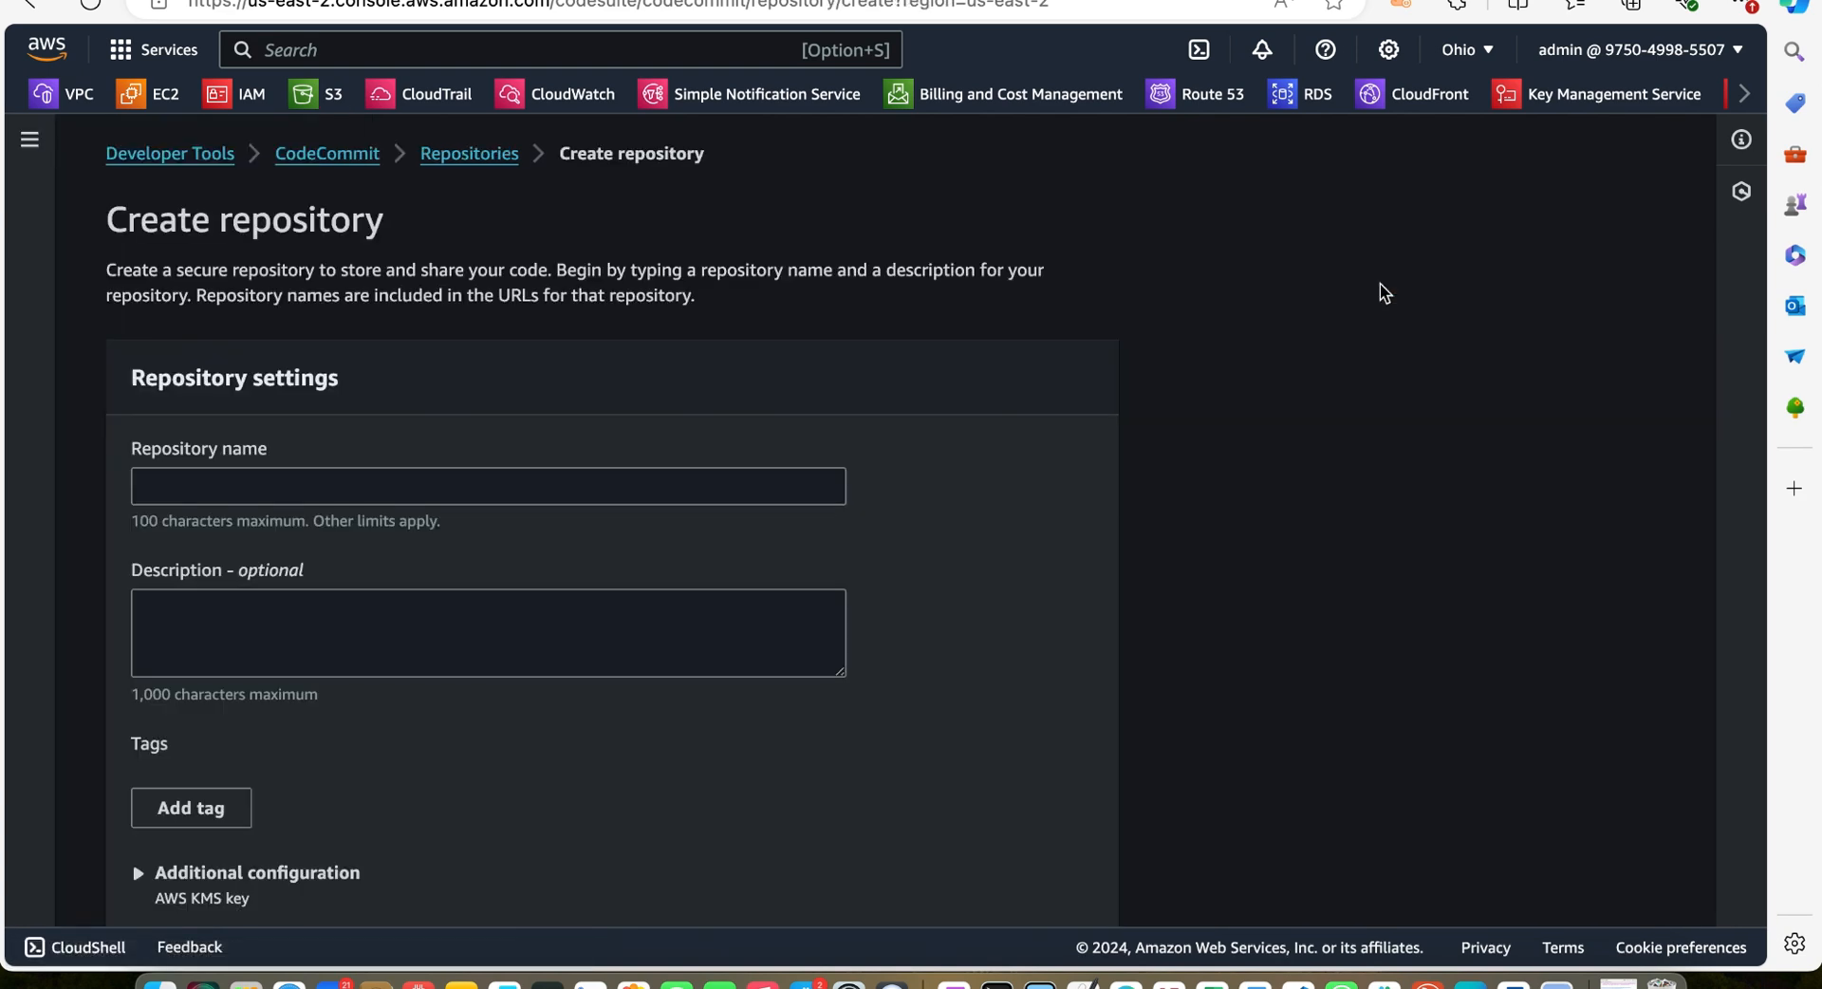
{"action": "left_click", "coordinate": [439, 474]}
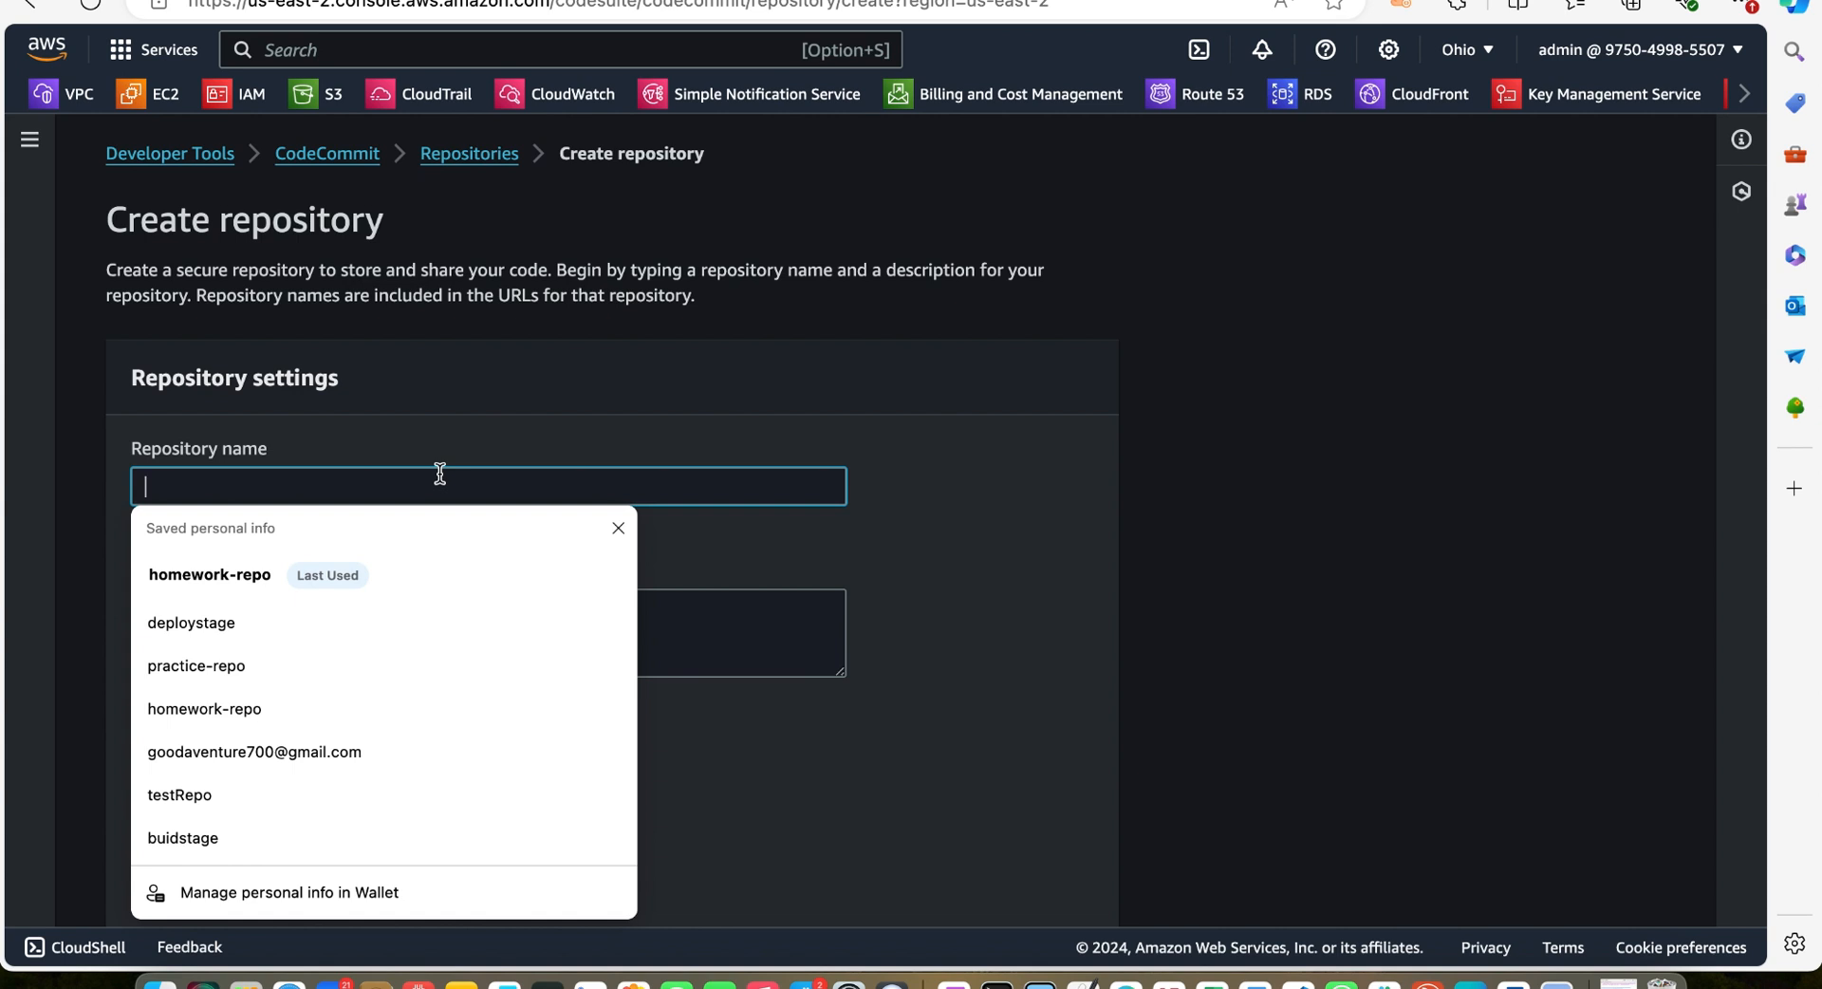
{"action": "type", "text": "youtube1"}
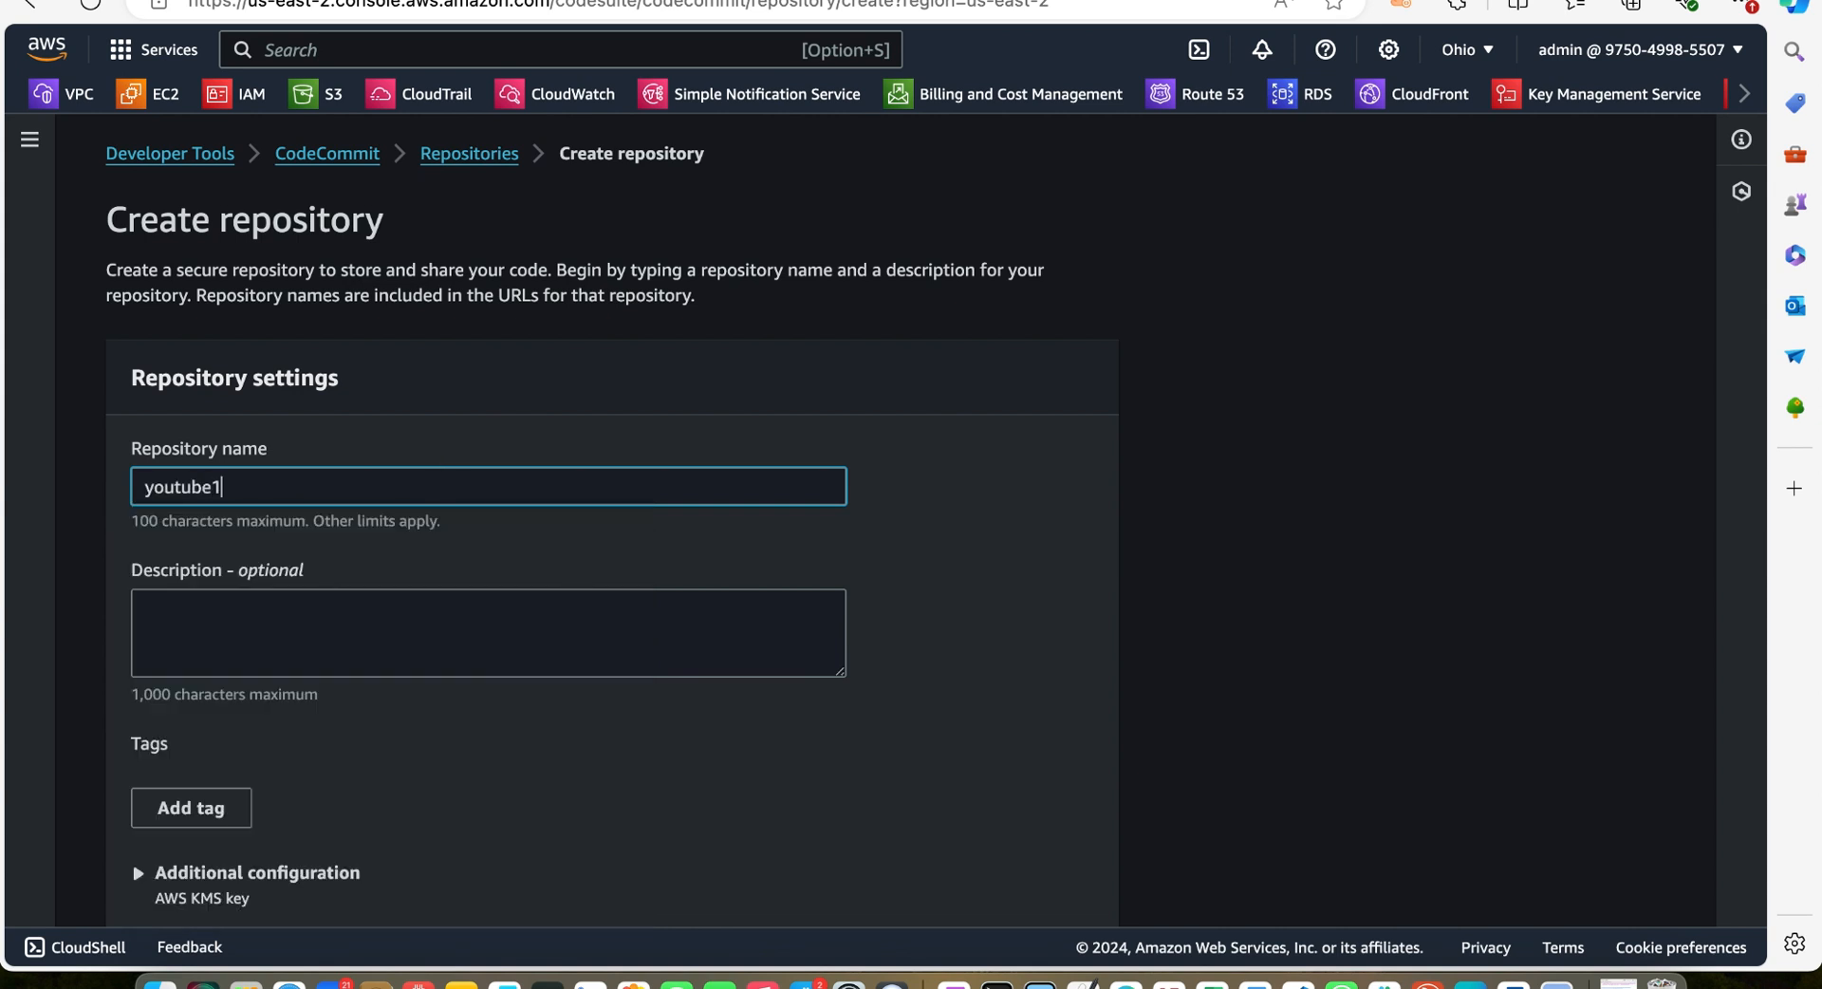
{"action": "key", "text": "Tab"}
{"action": "type", "text": "for you"}
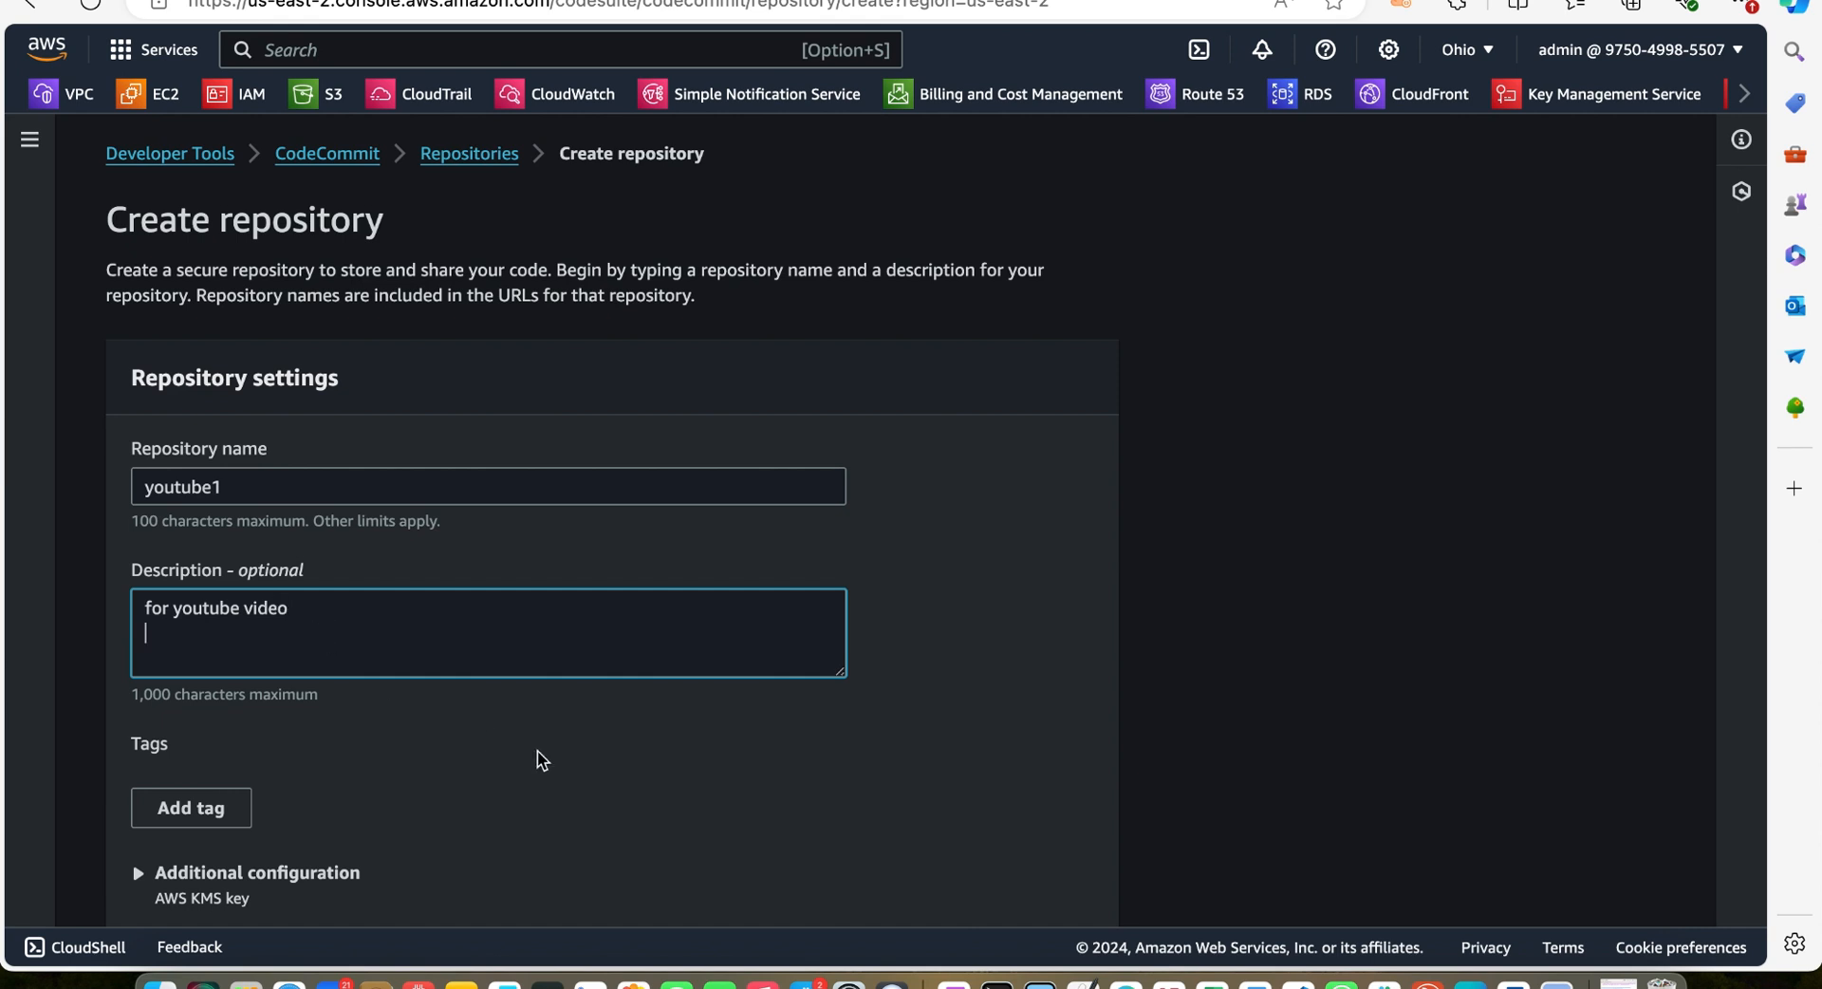
{"action": "scroll", "coordinate": [455, 632], "scroll_direction": "down", "scroll_amount": 5}
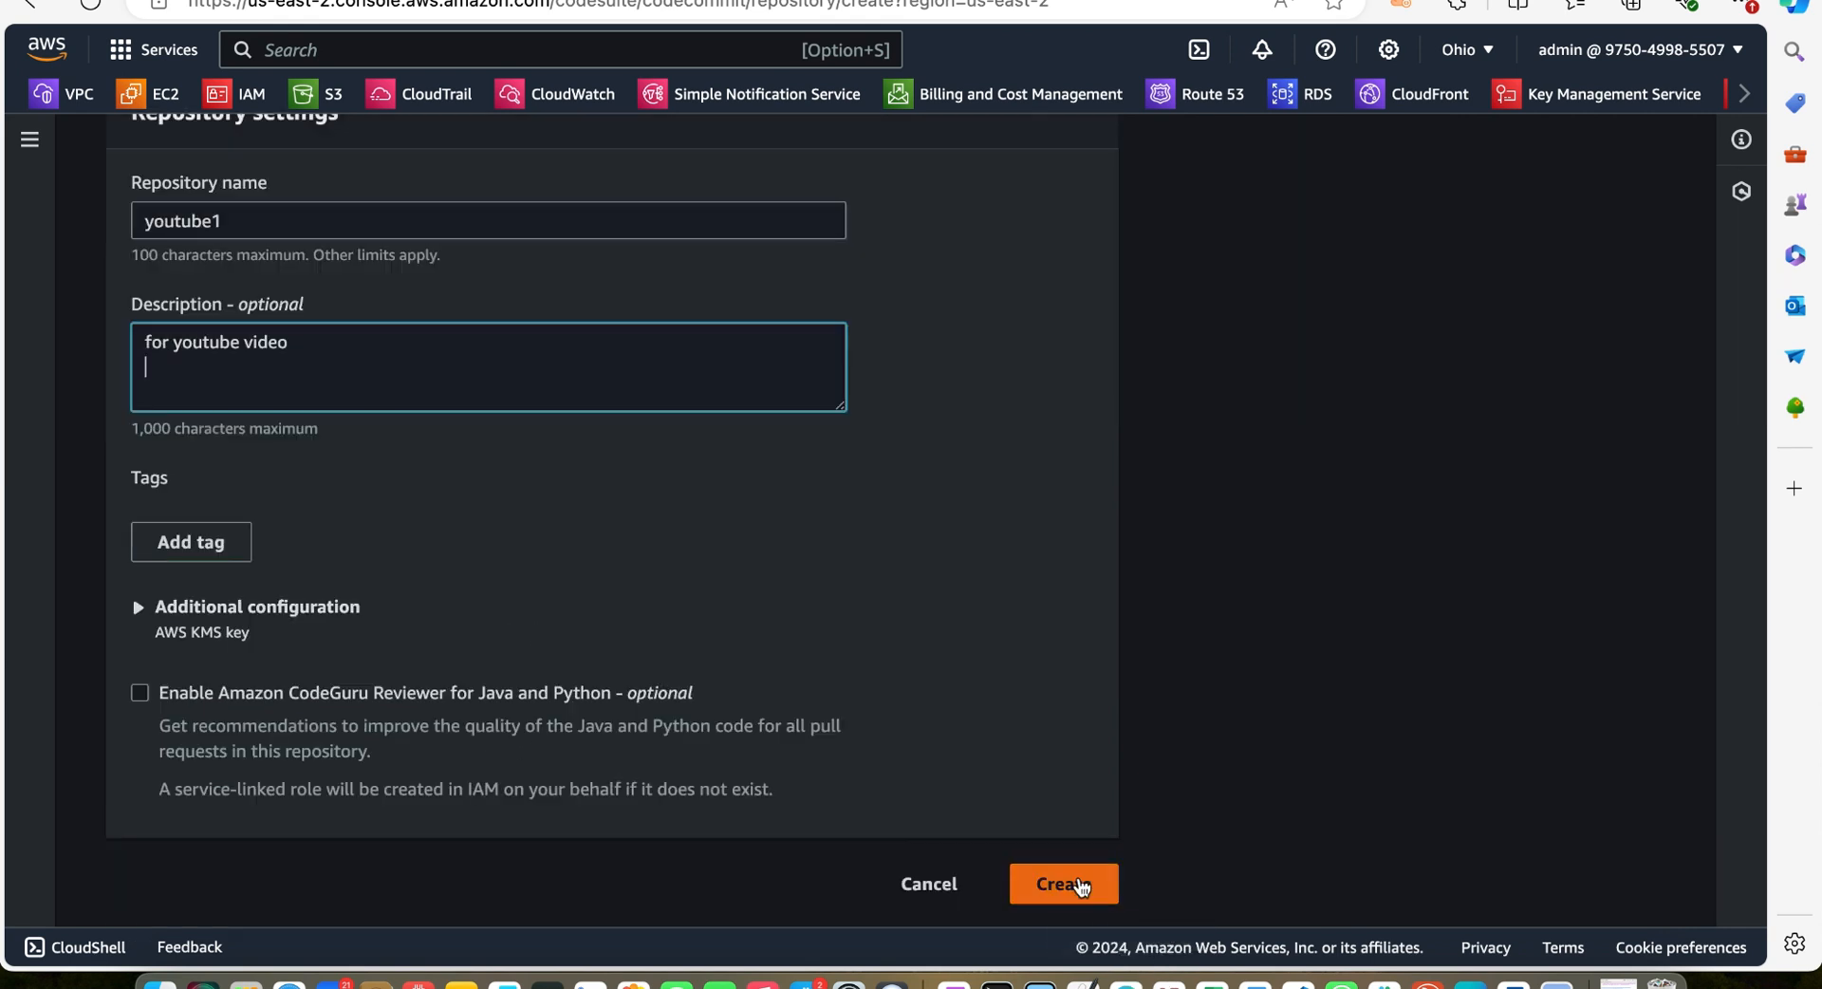
{"action": "left_click", "coordinate": [1081, 884]}
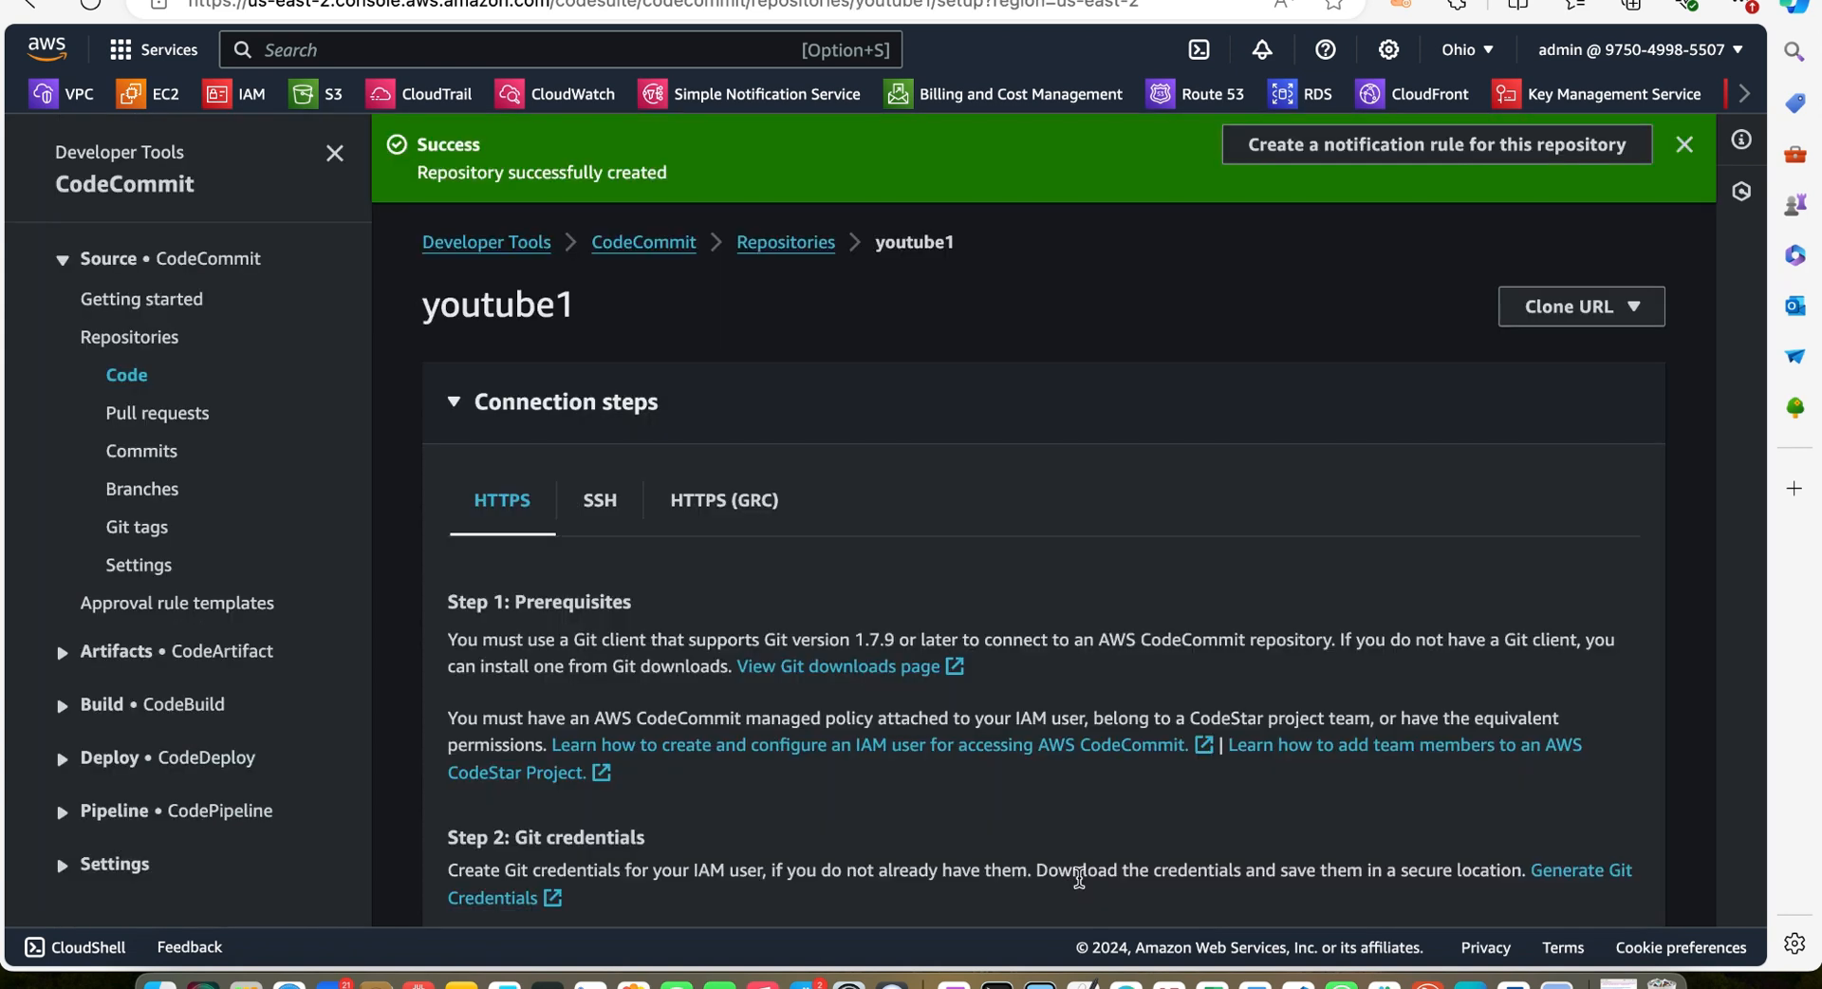
Copy the repository's HTTPS git clone command and return to the code editor
{"action": "scroll", "coordinate": [1079, 878], "scroll_direction": "down", "scroll_amount": 5}
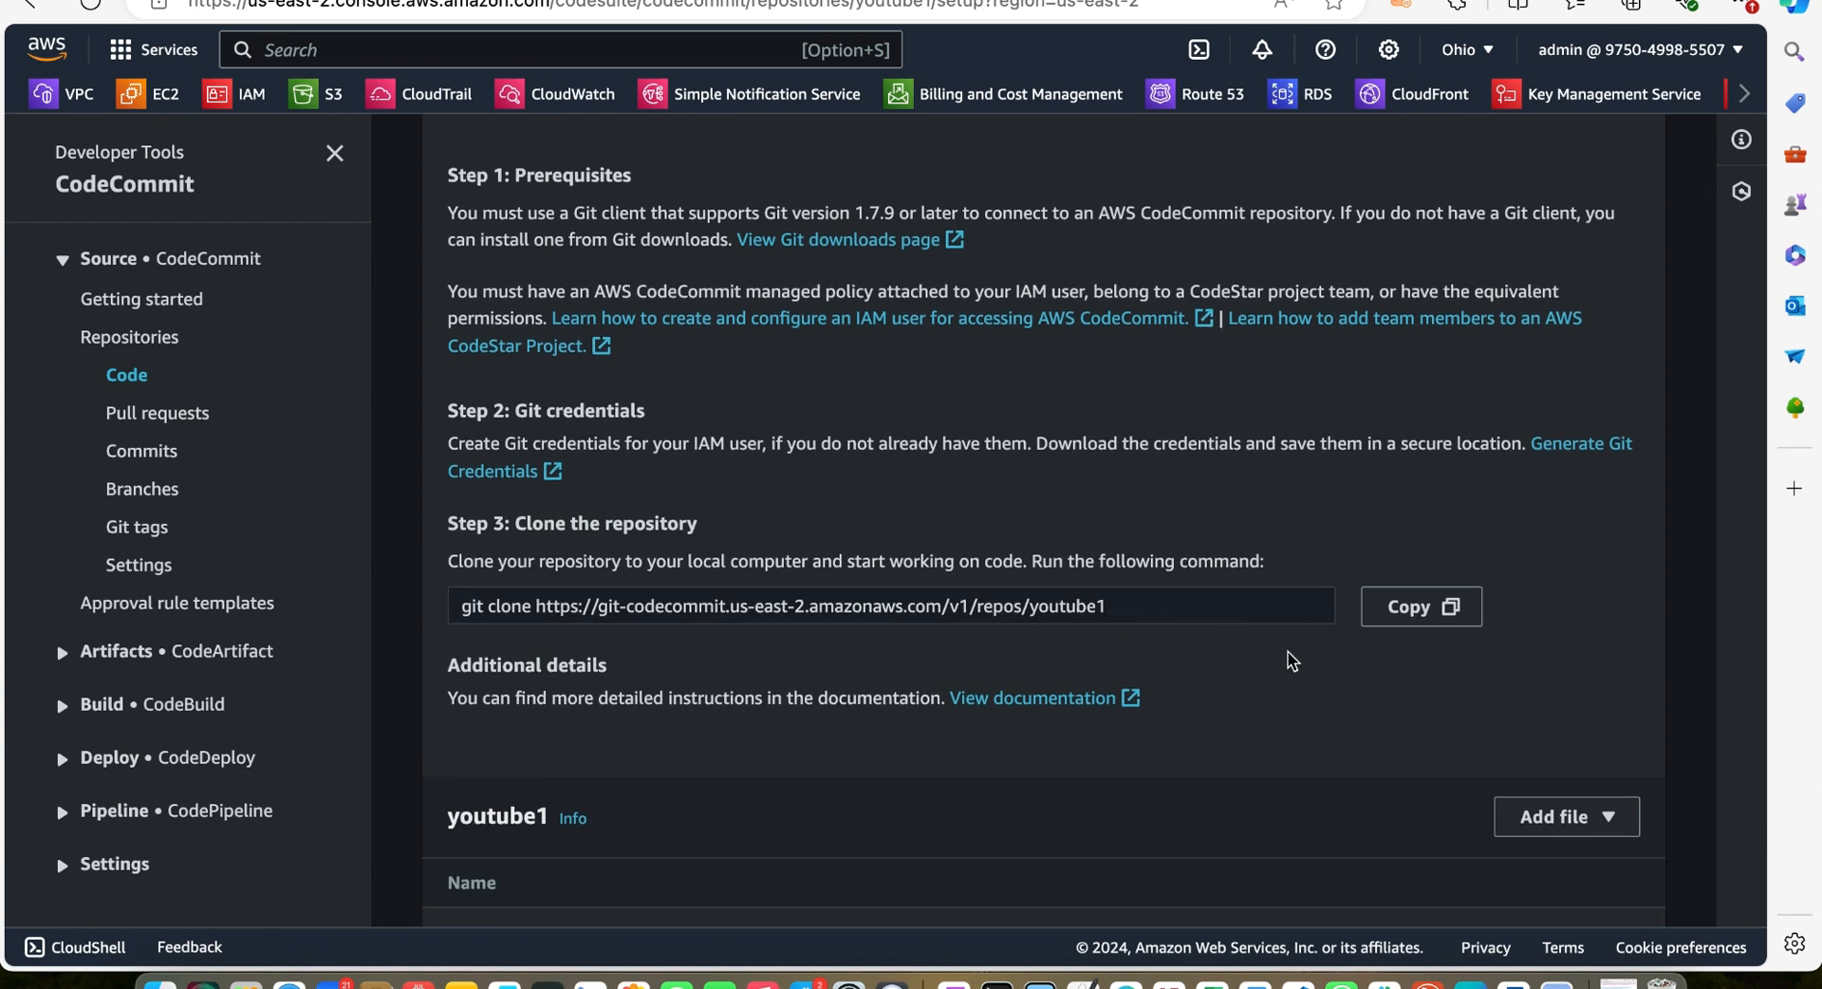
{"action": "left_click", "coordinate": [1420, 606]}
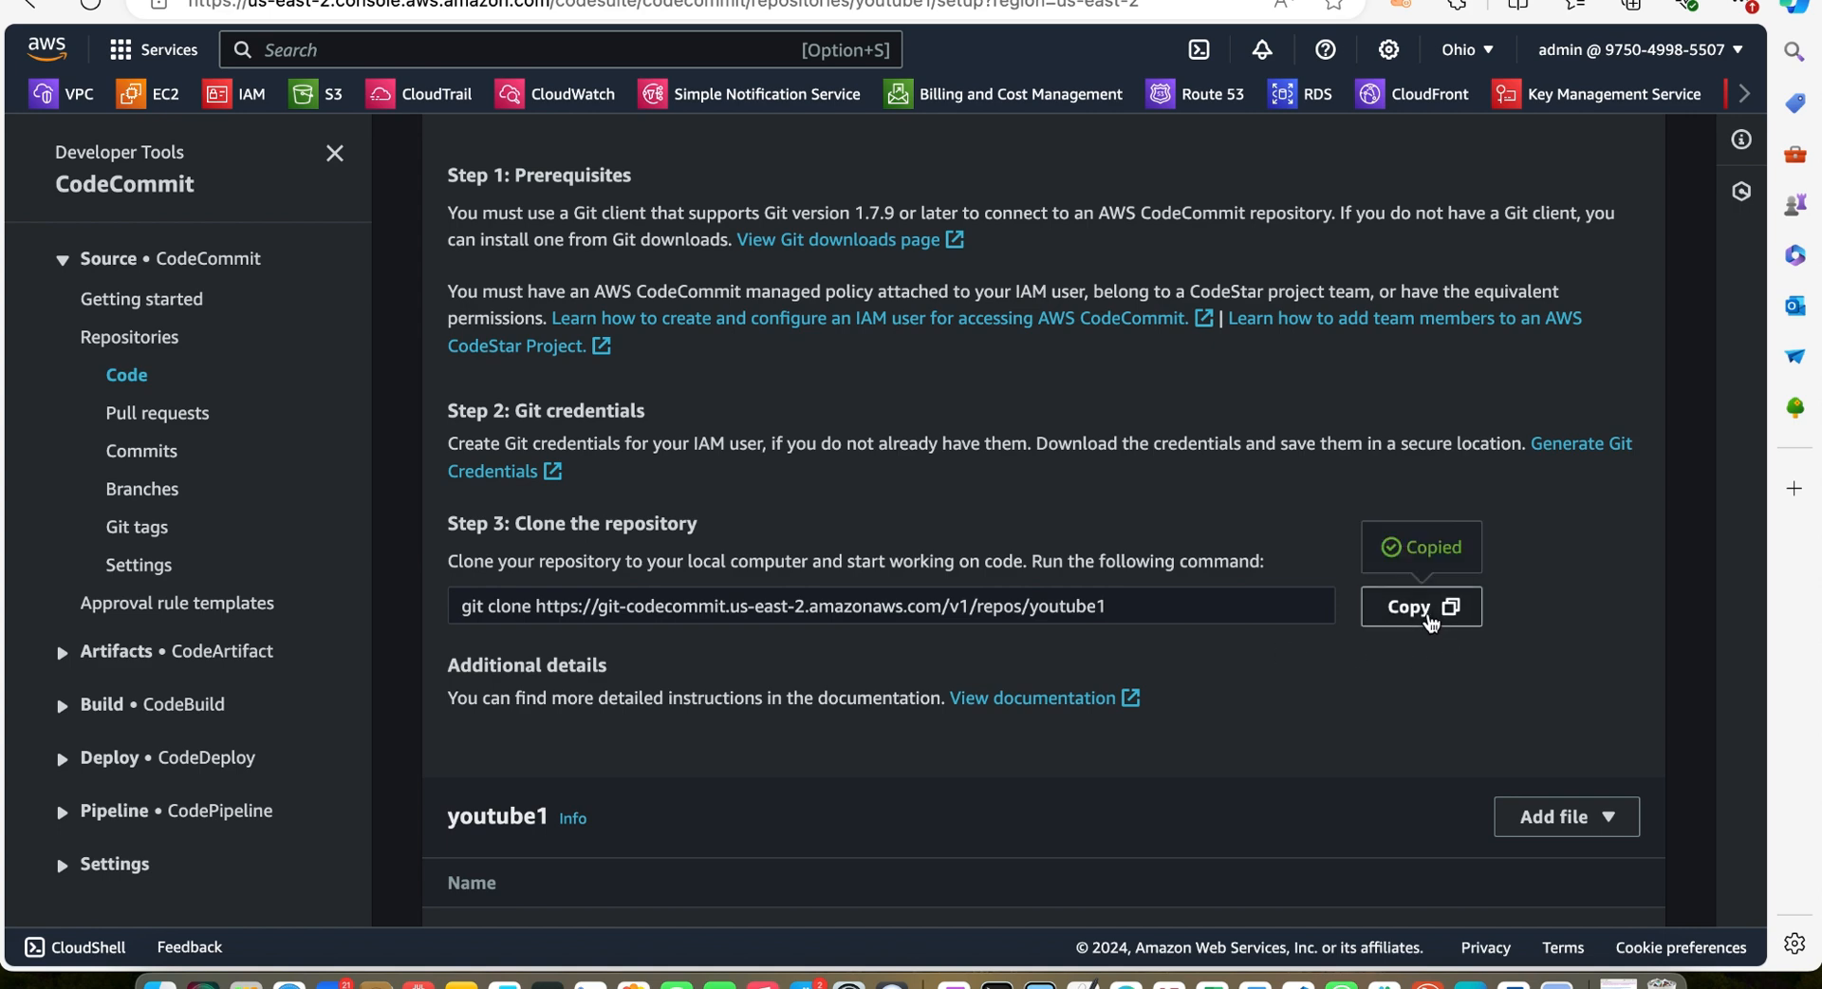
{"action": "left_click", "coordinate": [1297, 982]}
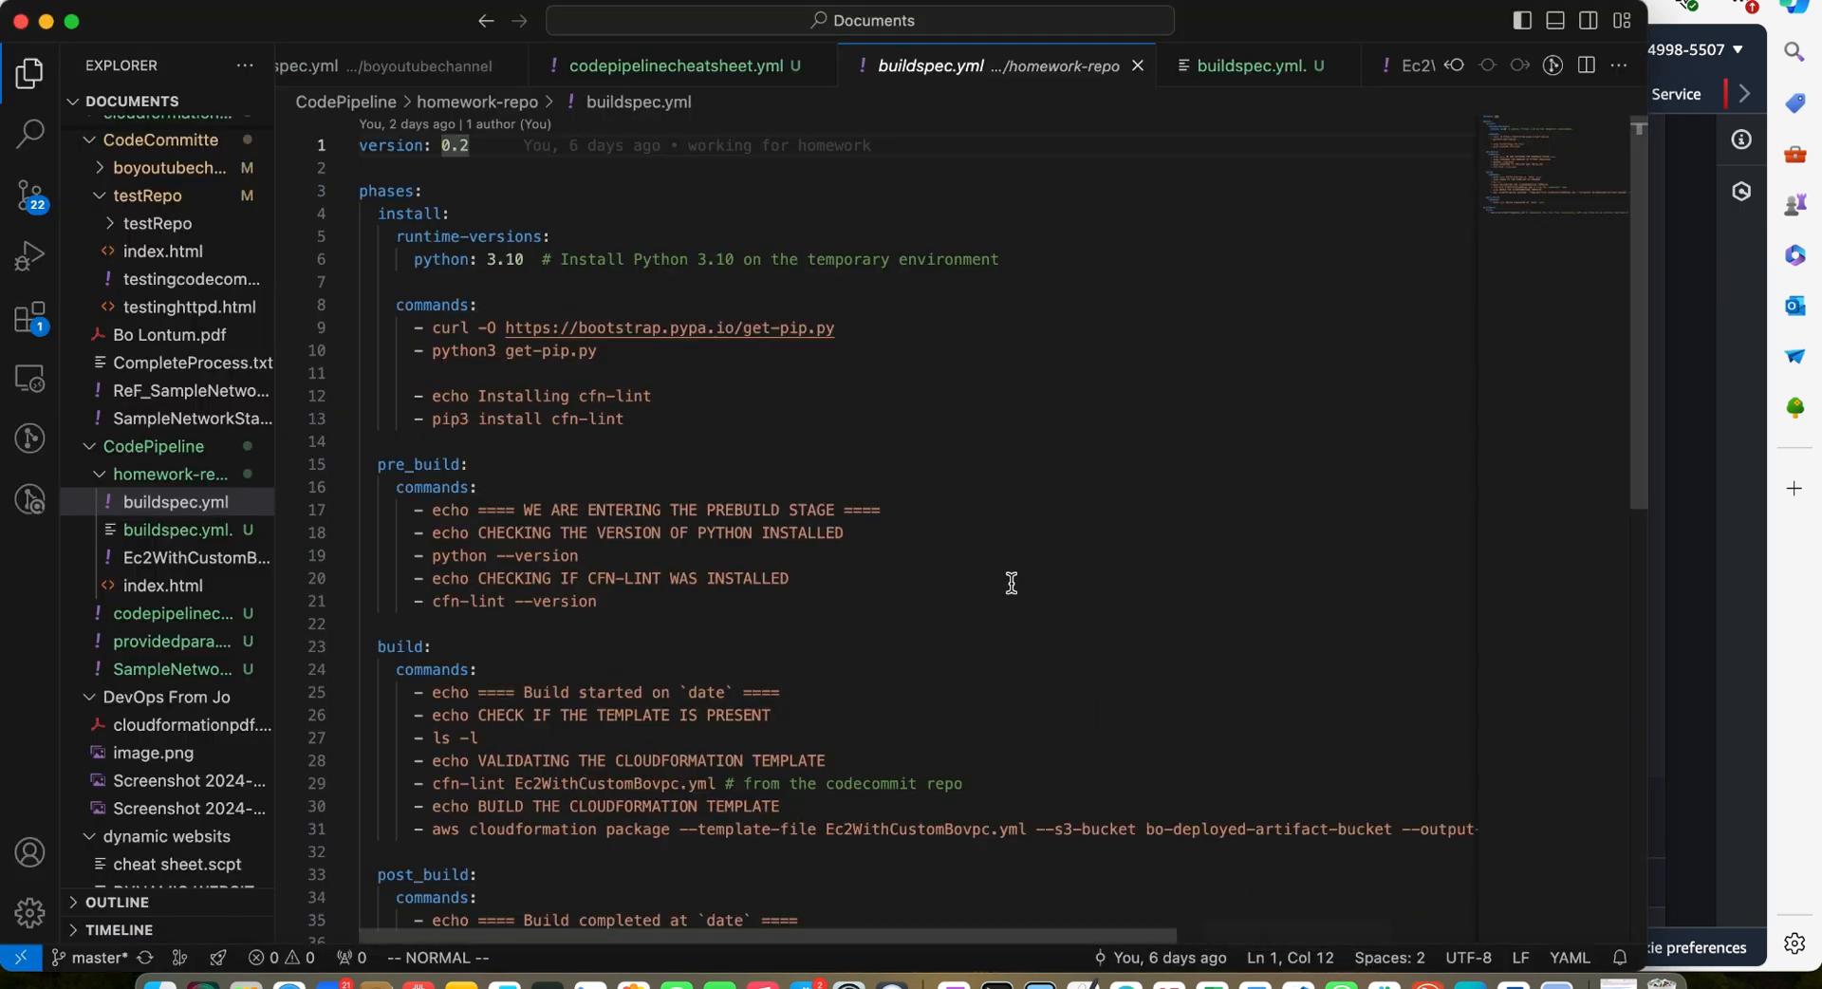
Open the integrated terminal and clear it
{"action": "scroll", "coordinate": [1011, 583], "scroll_direction": "down", "scroll_amount": 10}
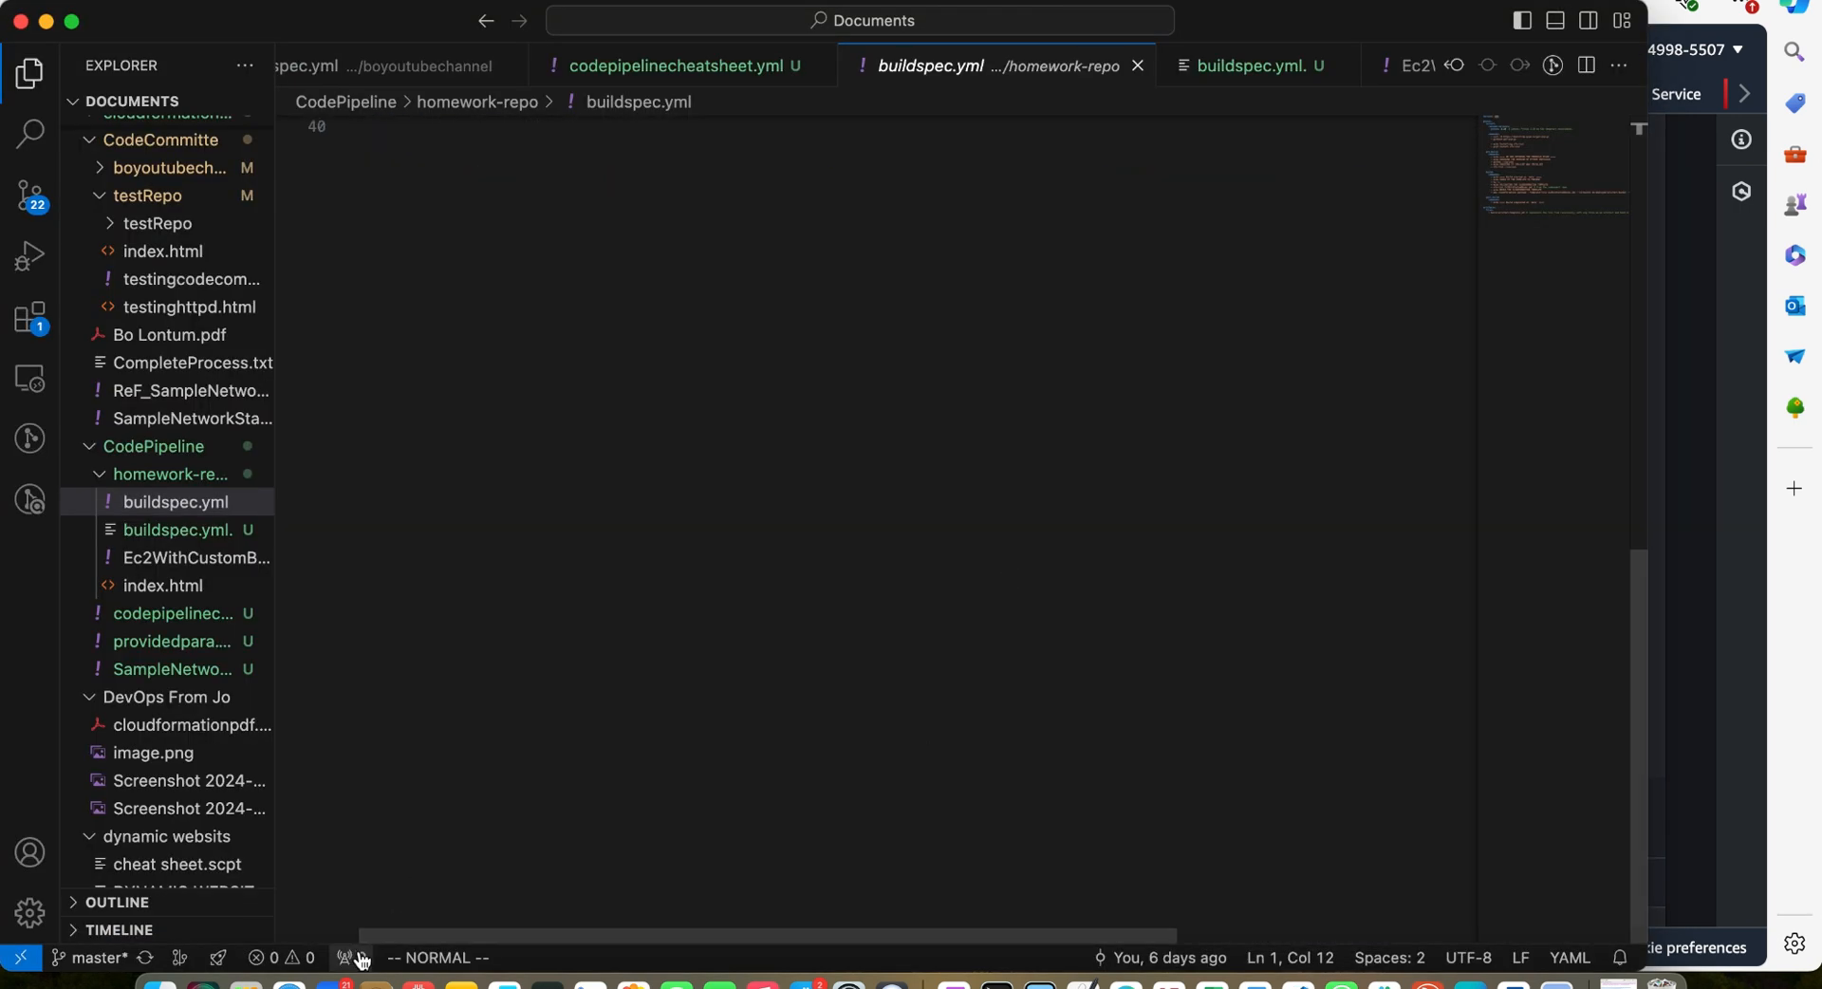
{"action": "left_click", "coordinate": [280, 958]}
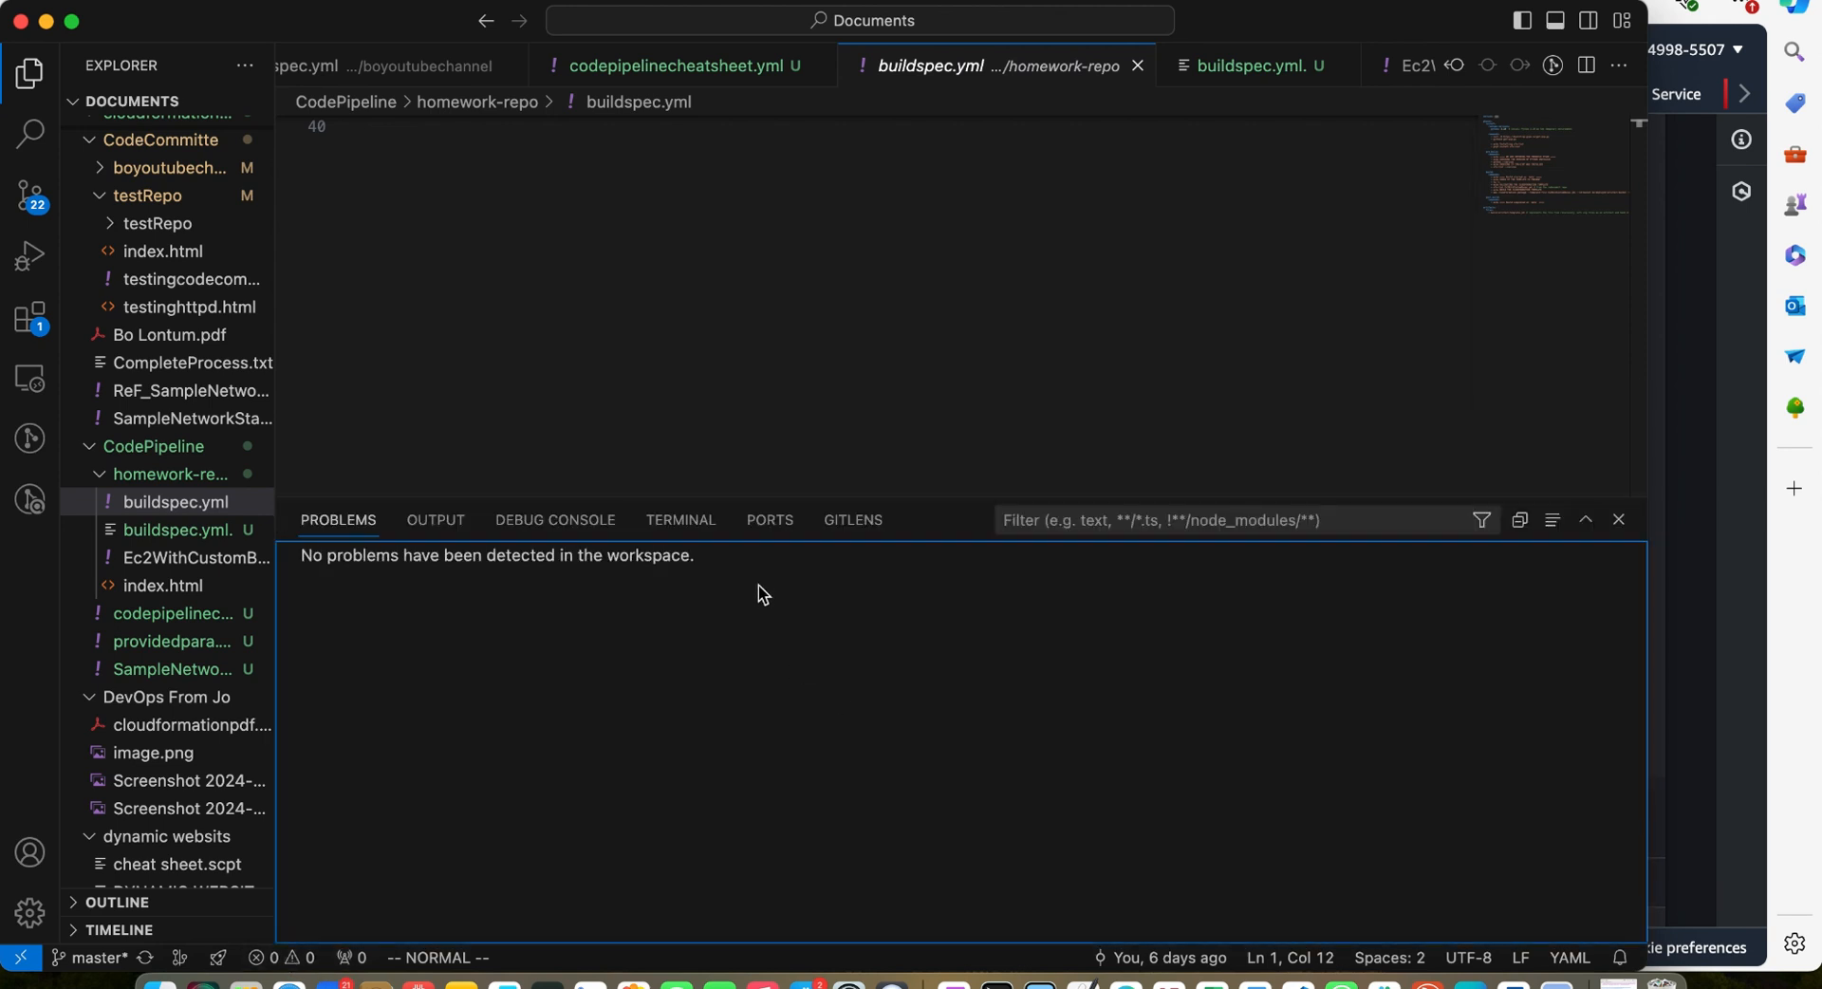
{"action": "left_click", "coordinate": [664, 520]}
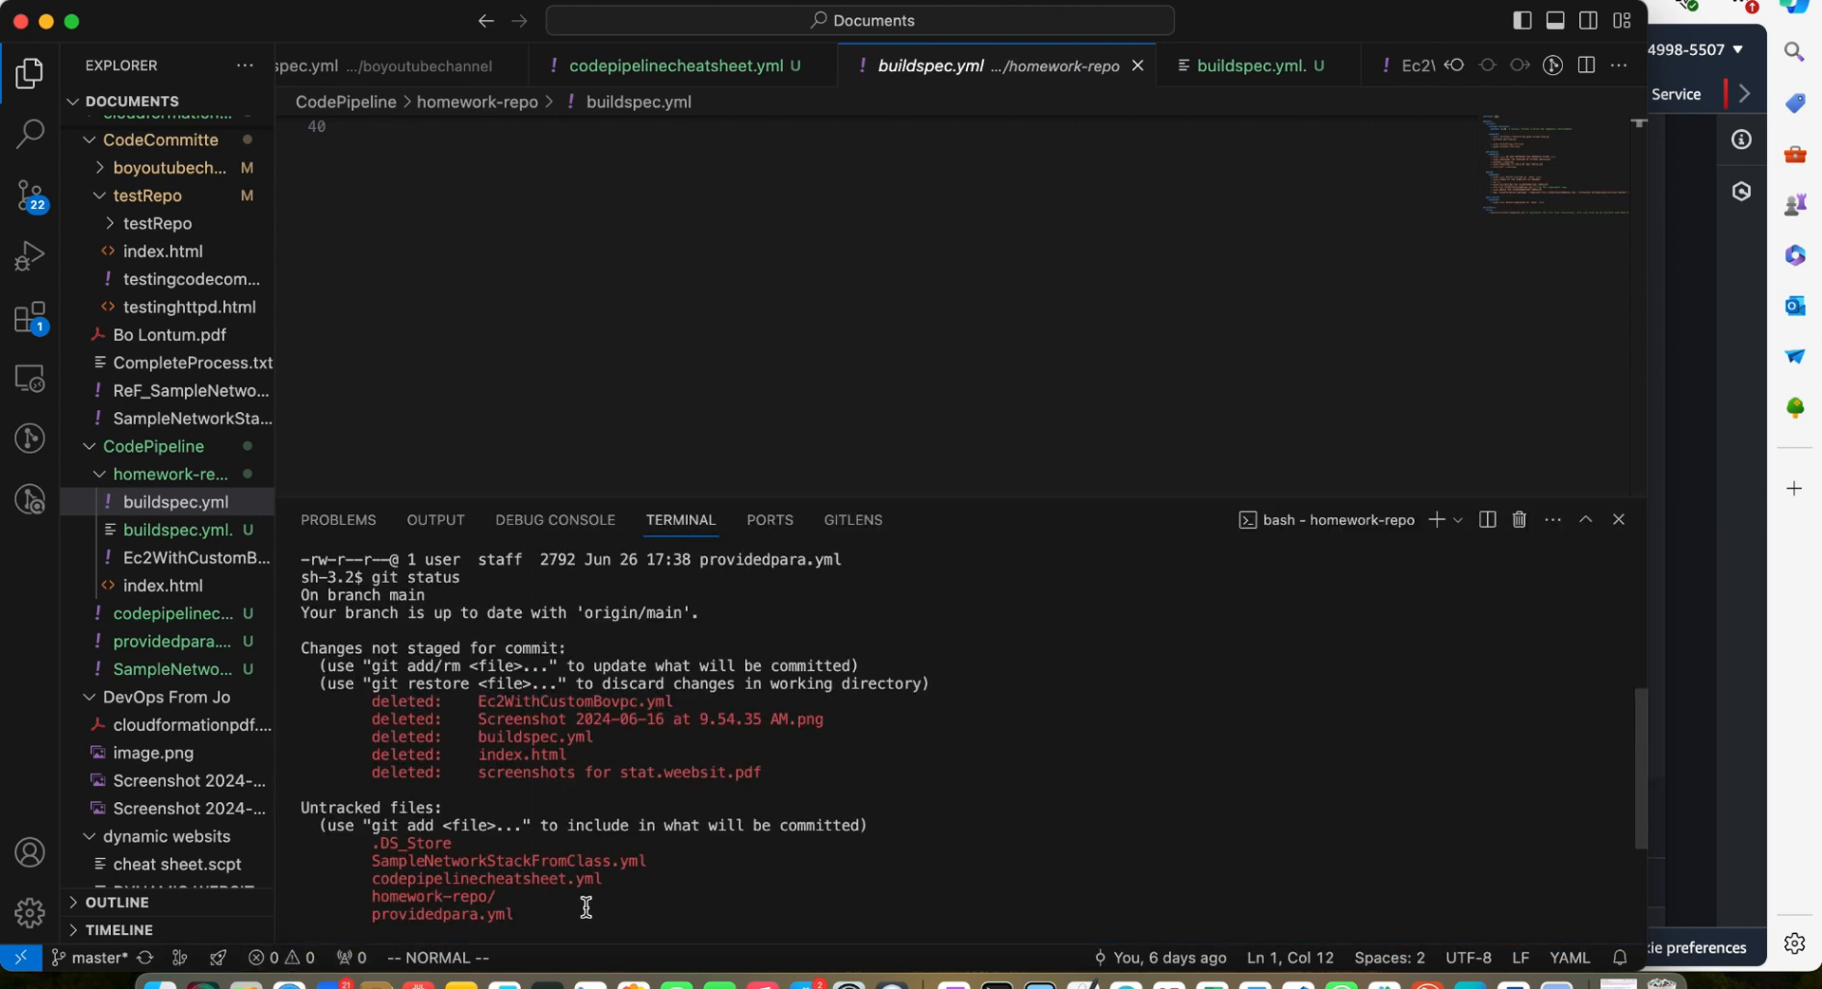
{"action": "type", "text": "clear"}
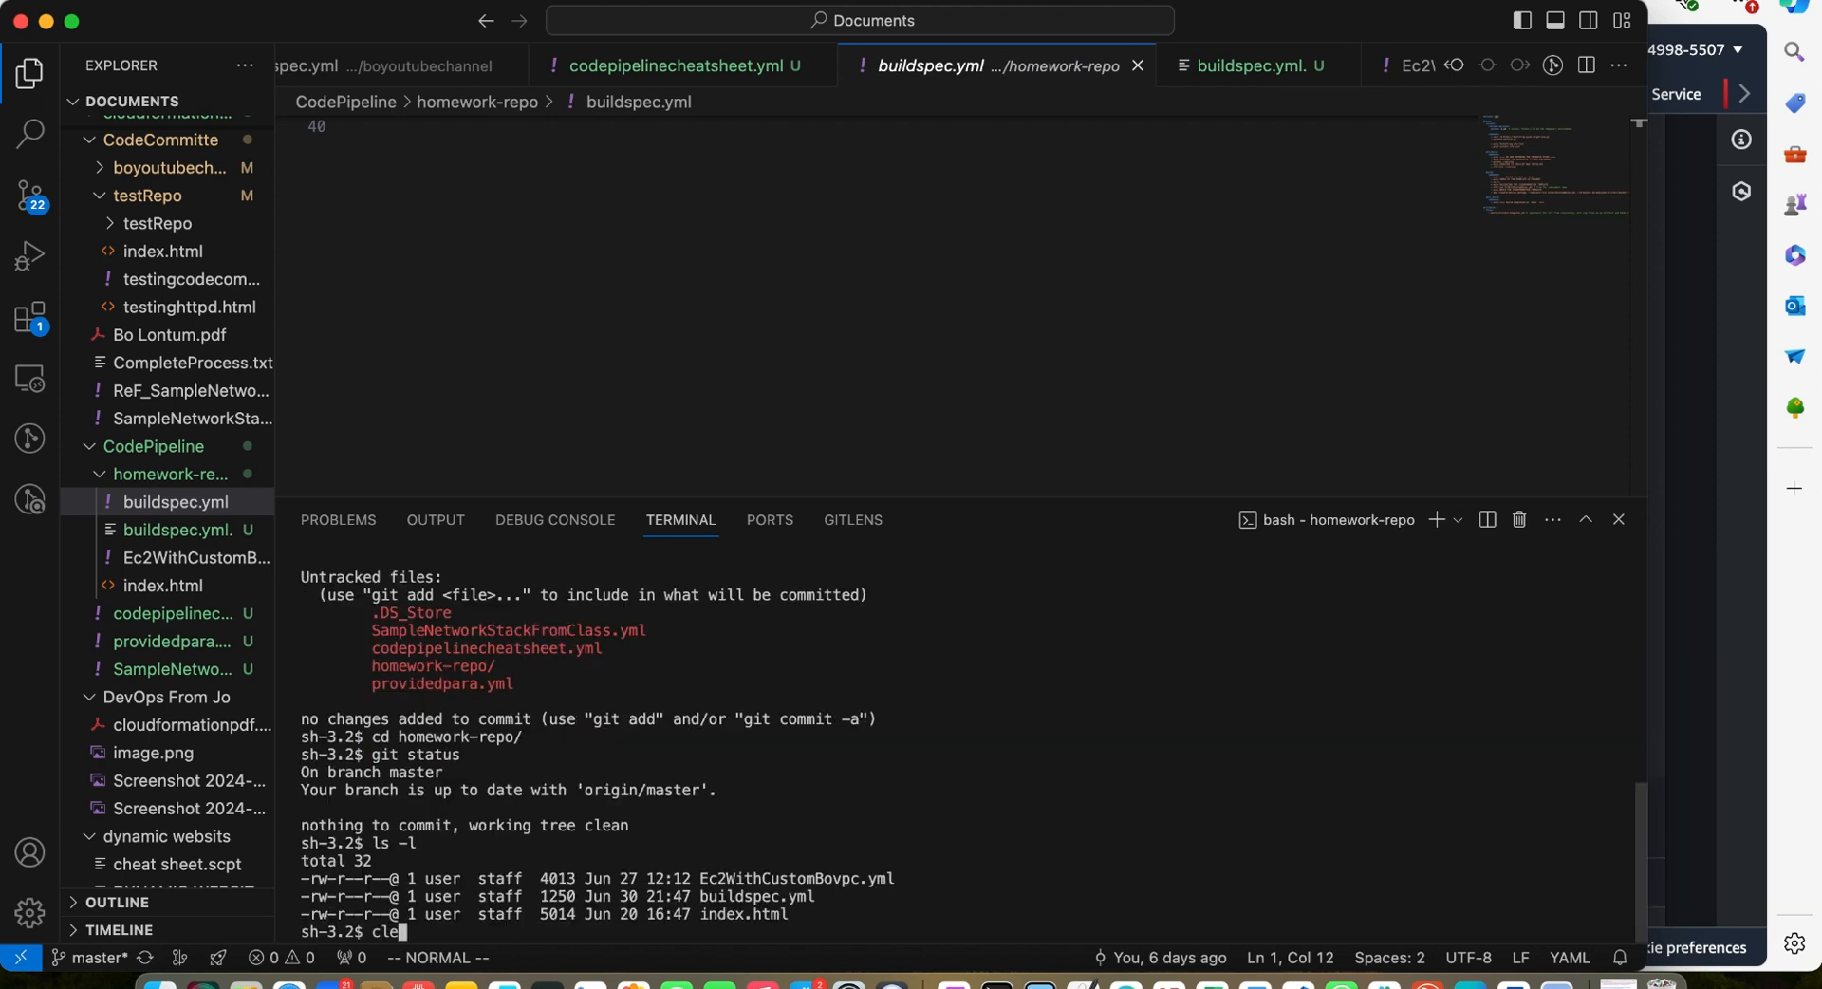
{"action": "key", "text": "Return"}
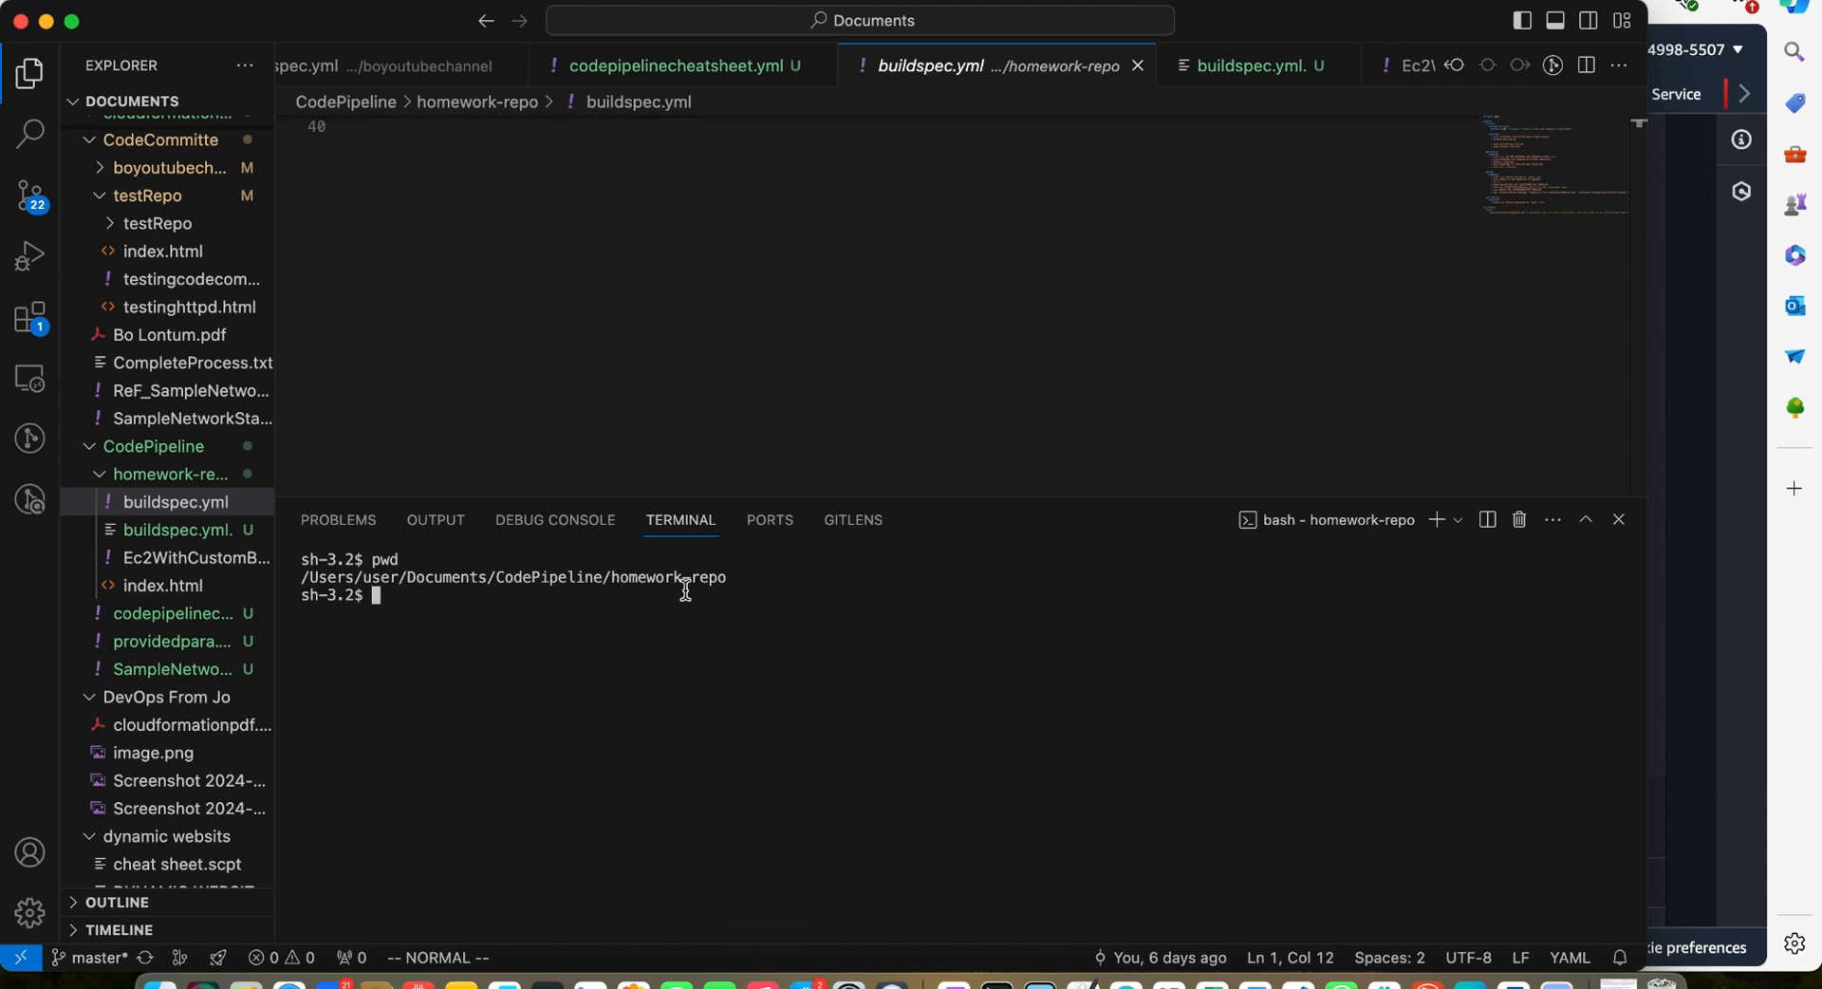
Move up to the CodePipeline folder and print the working directory
{"action": "type", "text": "cd .."}
{"action": "key", "text": "Return"}
{"action": "type", "text": "pwd"}
{"action": "key", "text": "Return"}
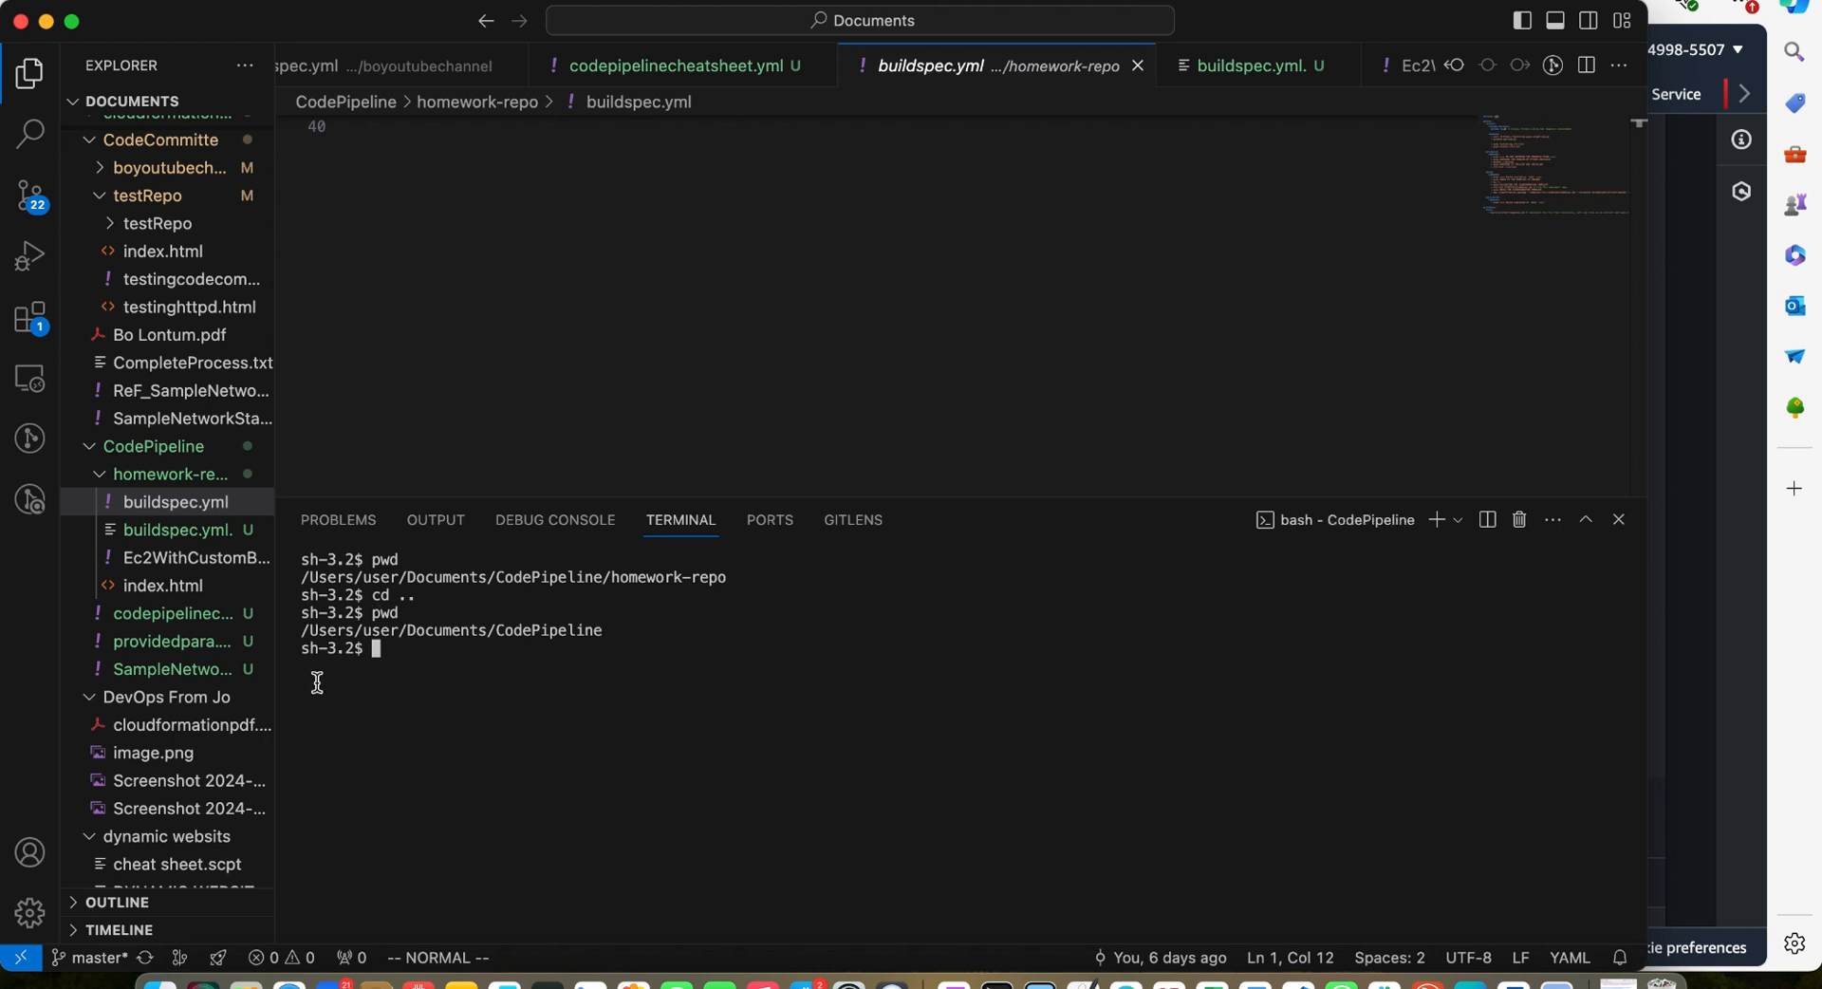
Clone the youtube1 repository into the CodePipeline folder with the copied git clone command
{"action": "type", "text": "git clone https://git-codecommit.us-east-2.amazonaws.com/v1/repos/youtube1"}
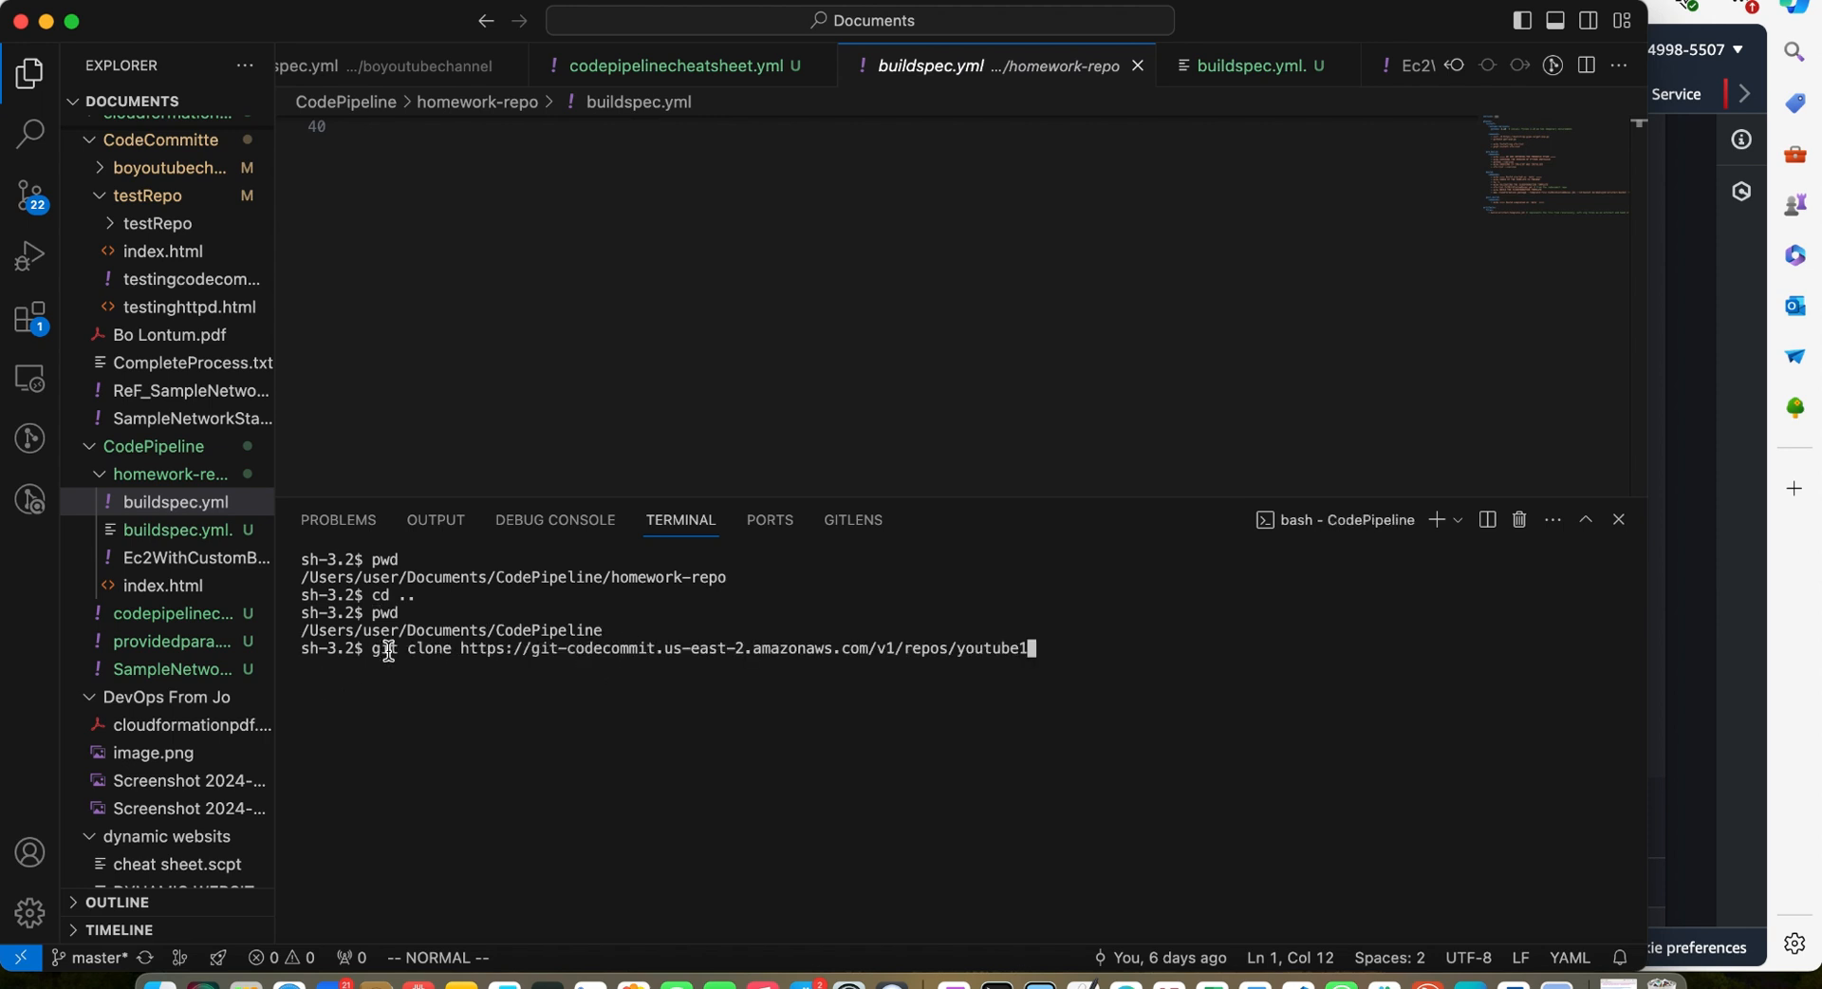
{"action": "key", "text": "Return"}
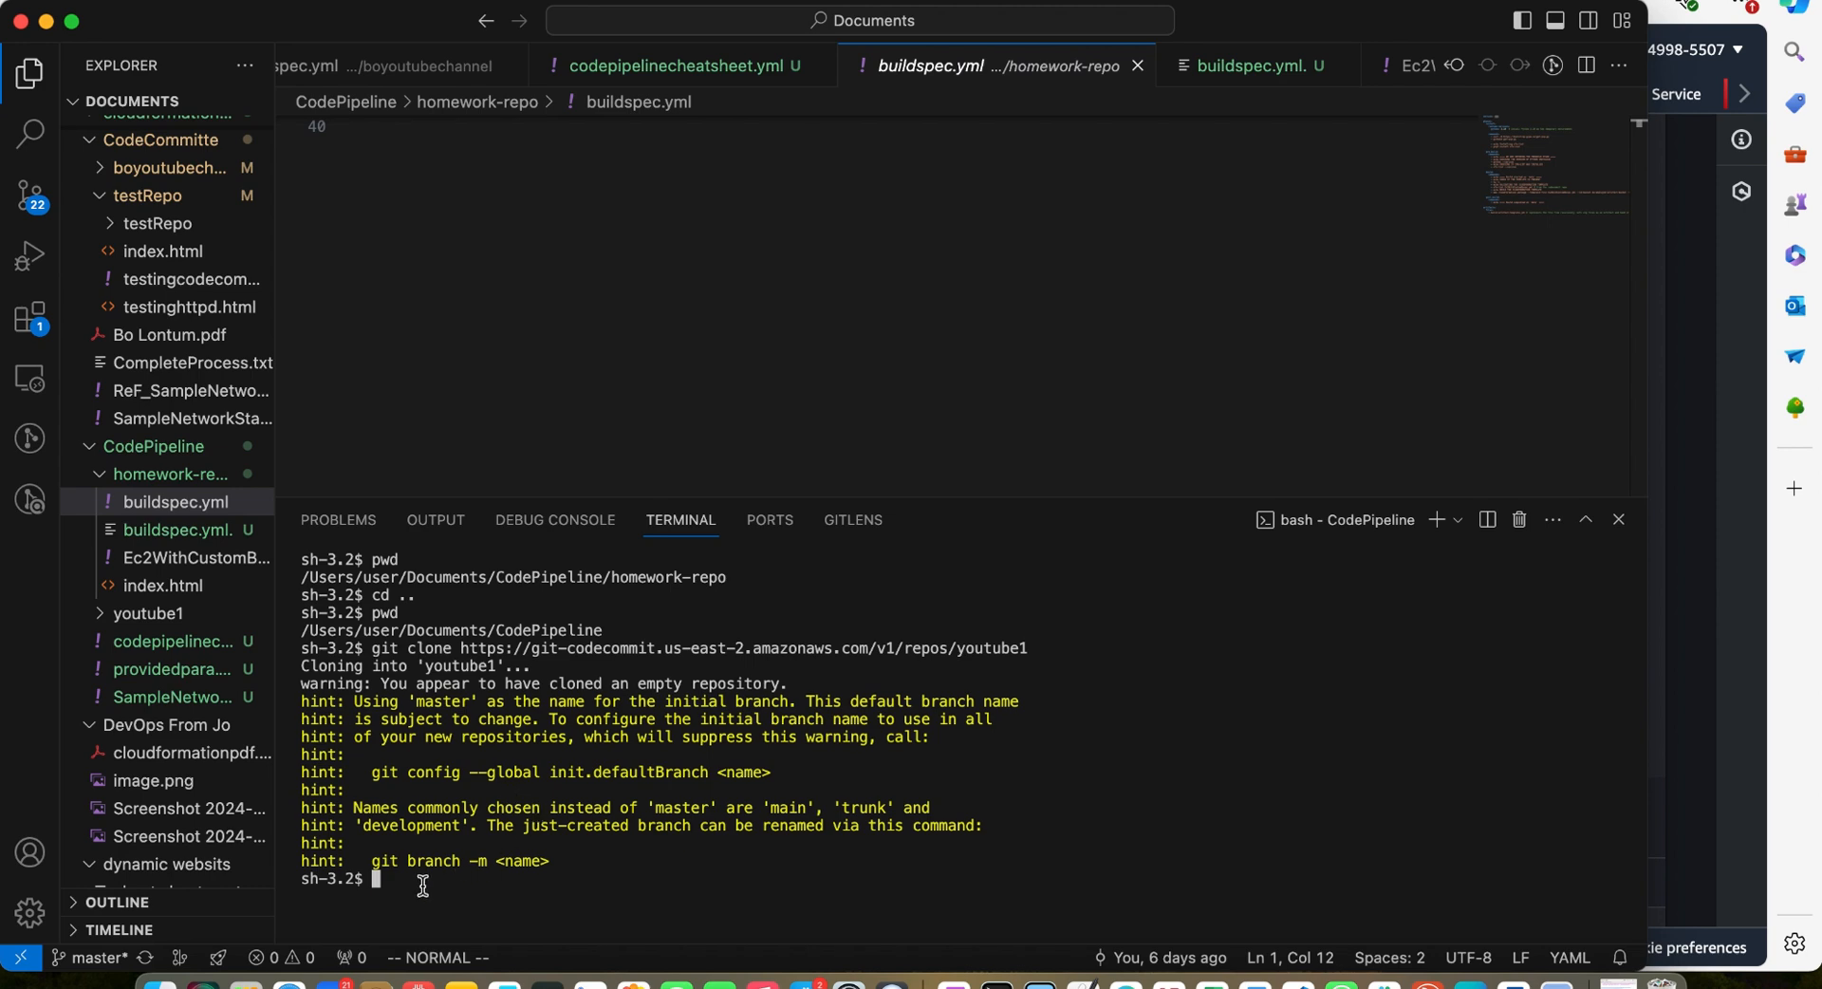
{"action": "type", "text": "pwd"}
{"action": "key", "text": "Return"}
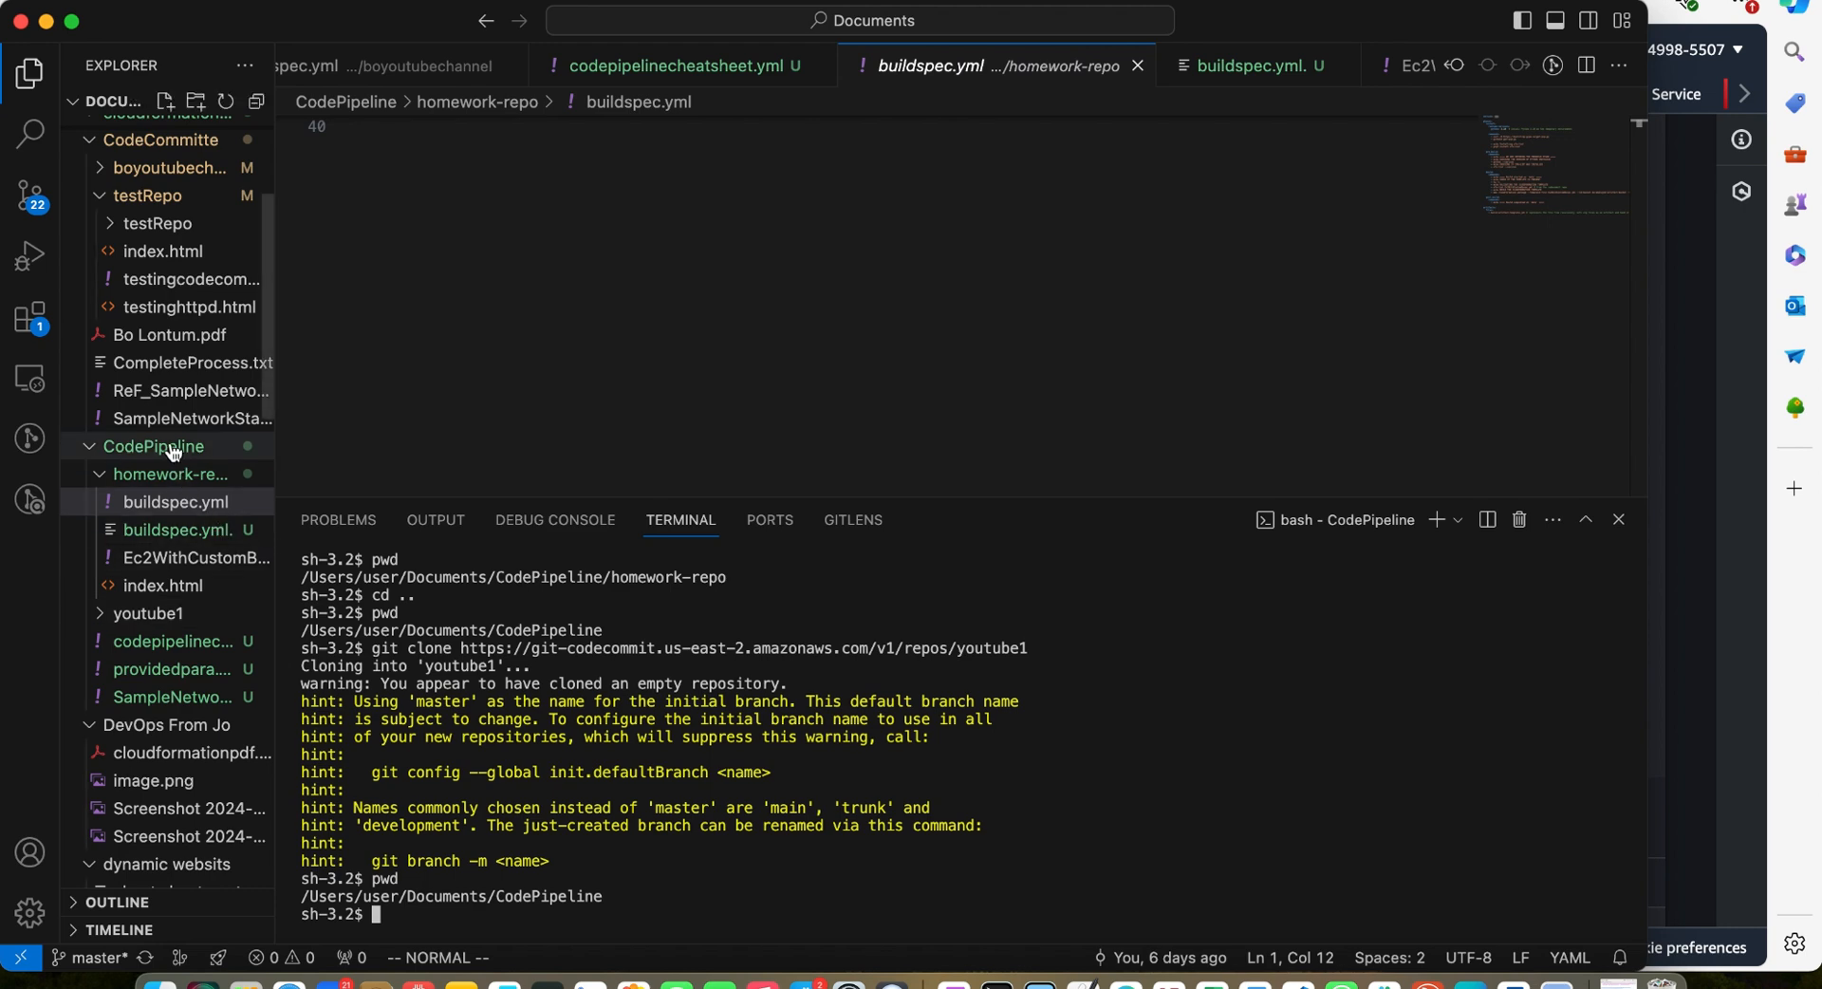
Change into the youtube1 folder and list its contents
{"action": "left_click", "coordinate": [99, 453]}
{"action": "left_click", "coordinate": [100, 453]}
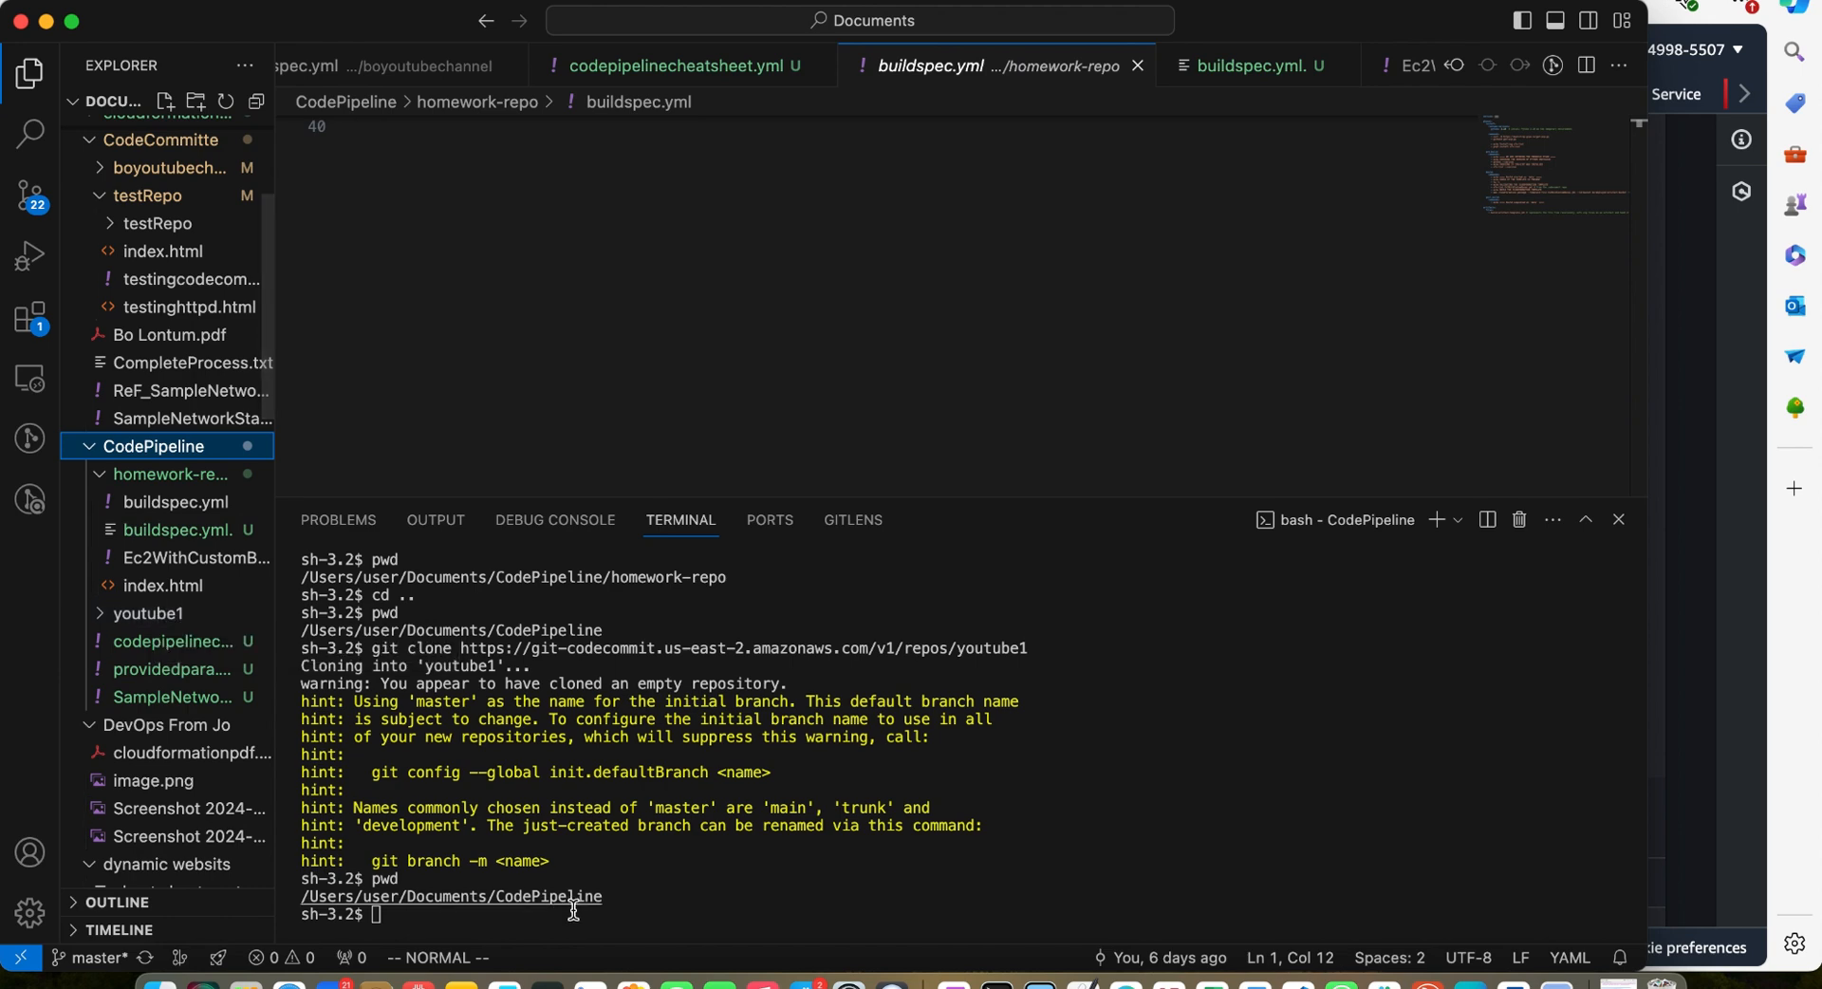
{"action": "left_click", "coordinate": [498, 930]}
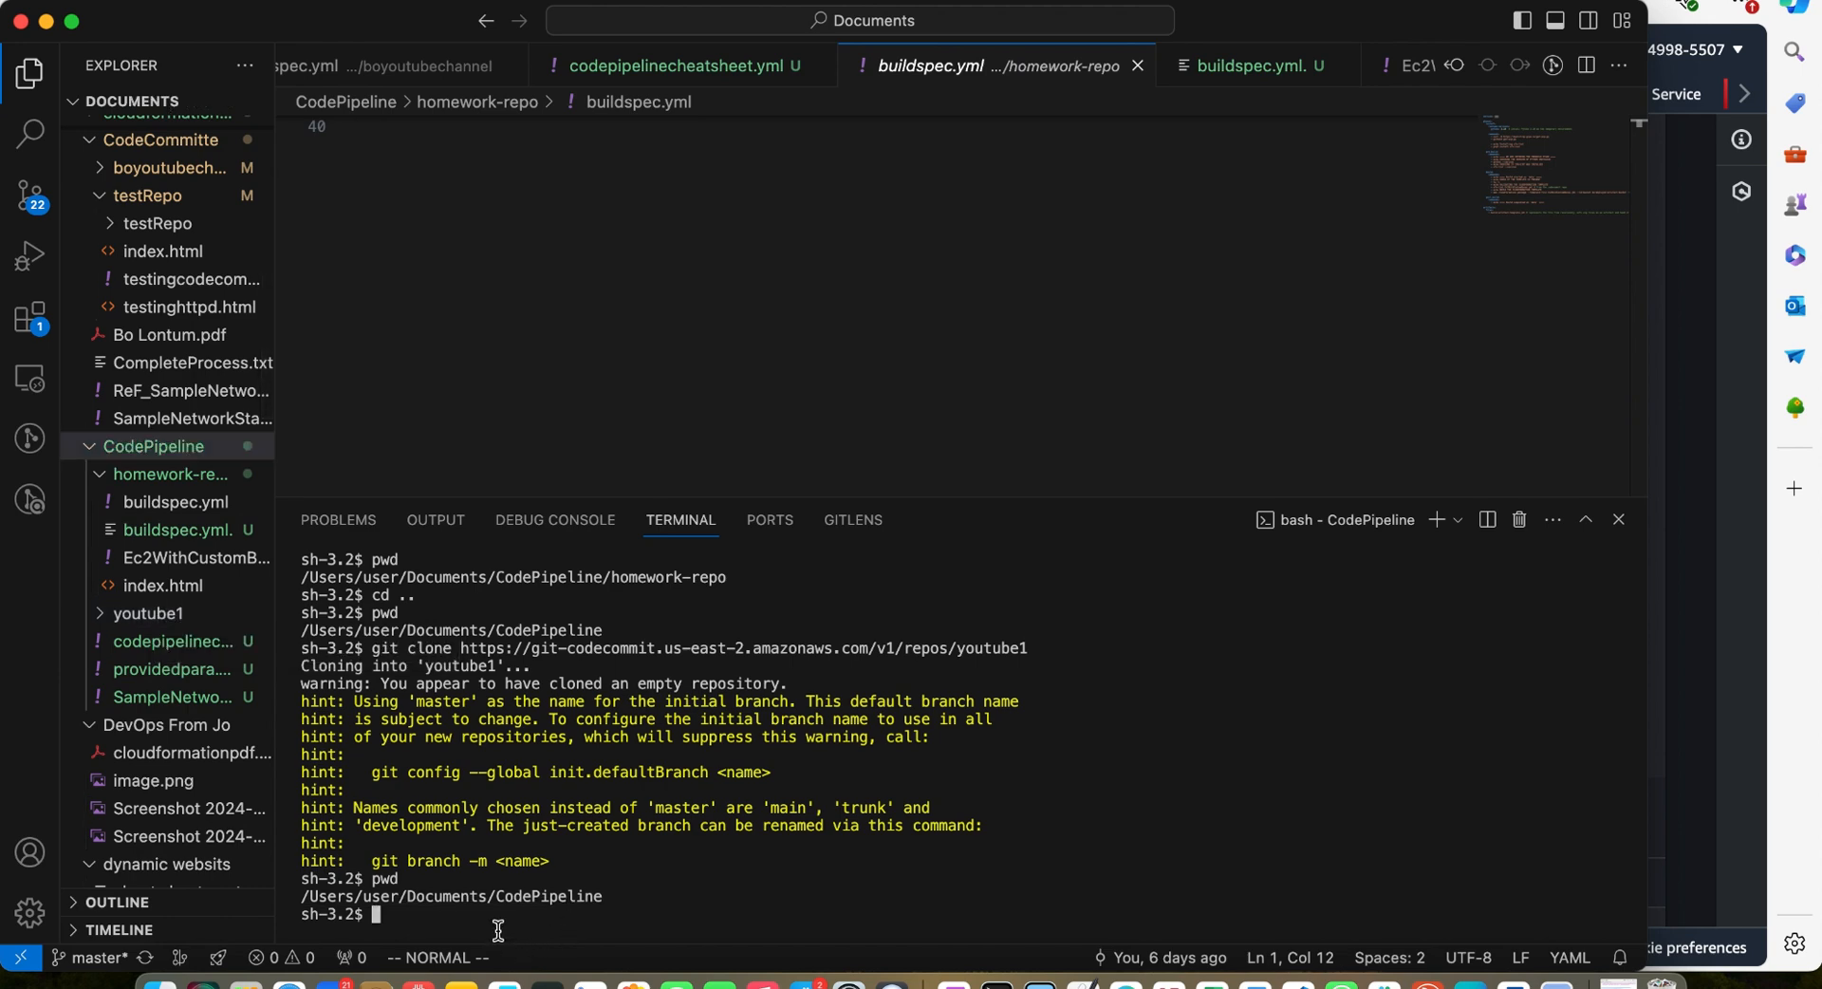
{"action": "type", "text": "cd you"}
{"action": "key", "text": "Tab"}
{"action": "key", "text": "Return"}
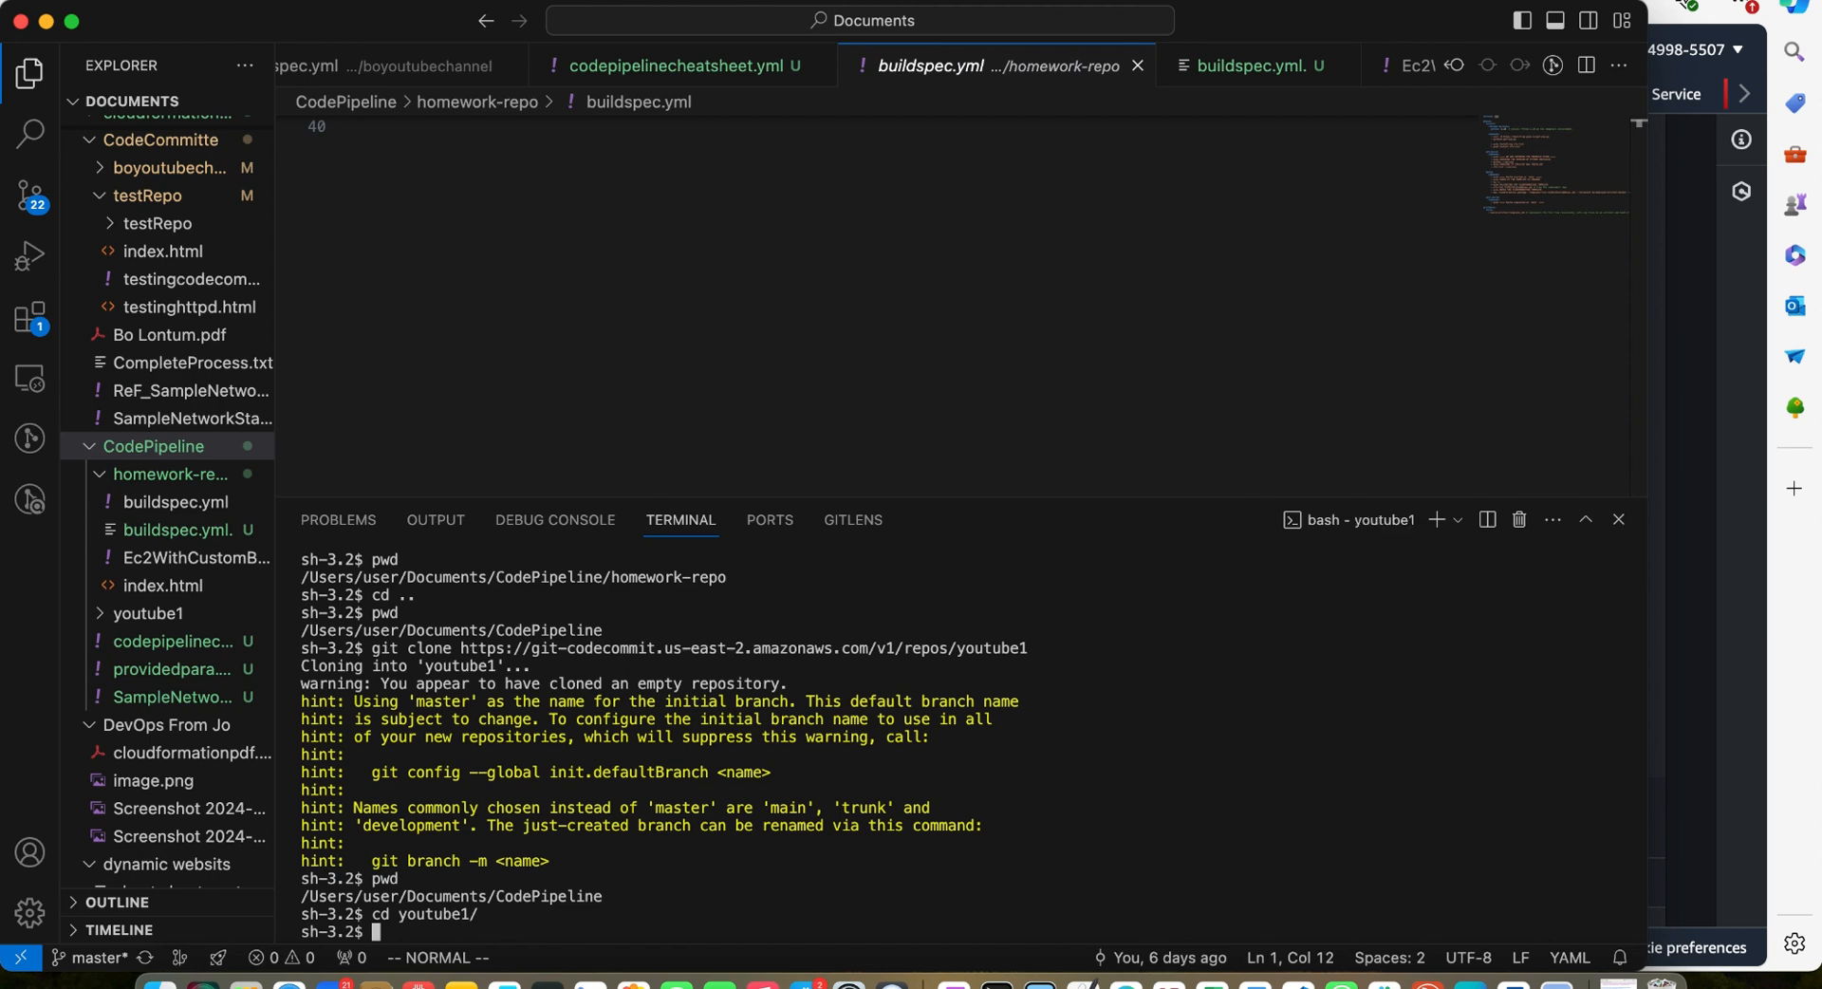
{"action": "type", "text": "ls -l"}
{"action": "key", "text": "Return"}
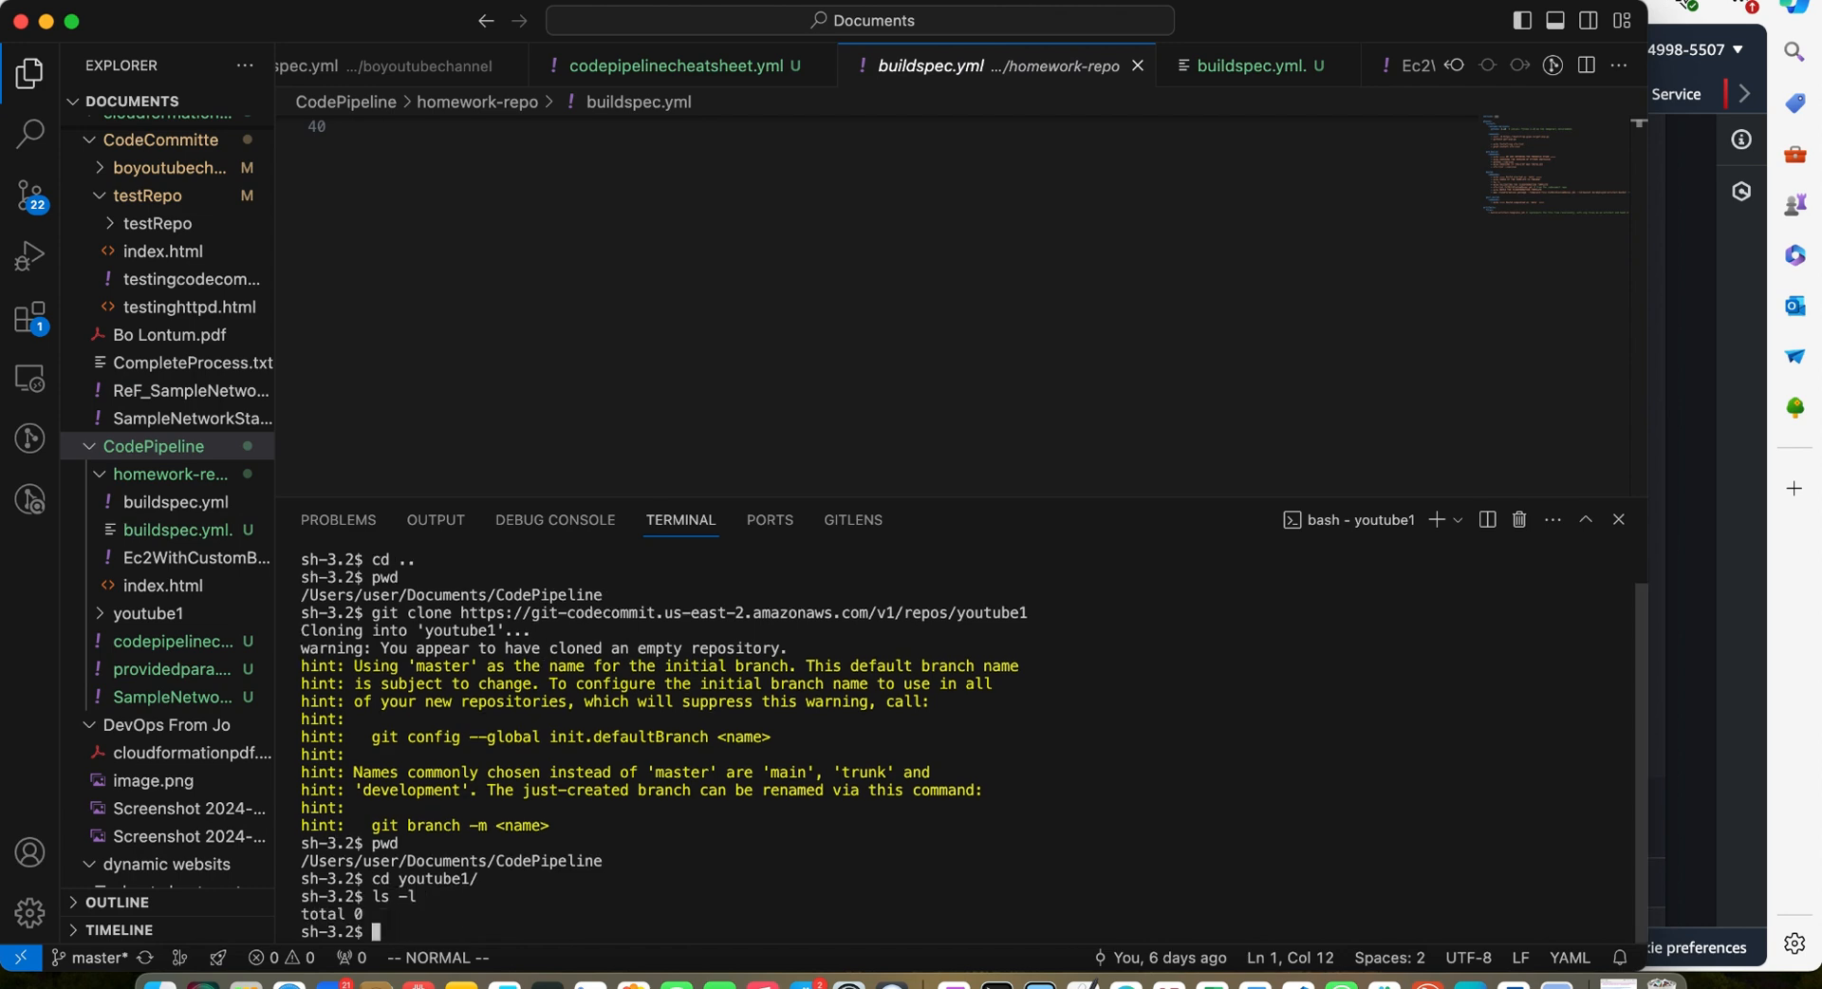
Create a new file named buildspec.yml inside the youtube1 folder
{"action": "left_click_drag", "start_coordinate": [916, 495], "coordinate": [927, 243]}
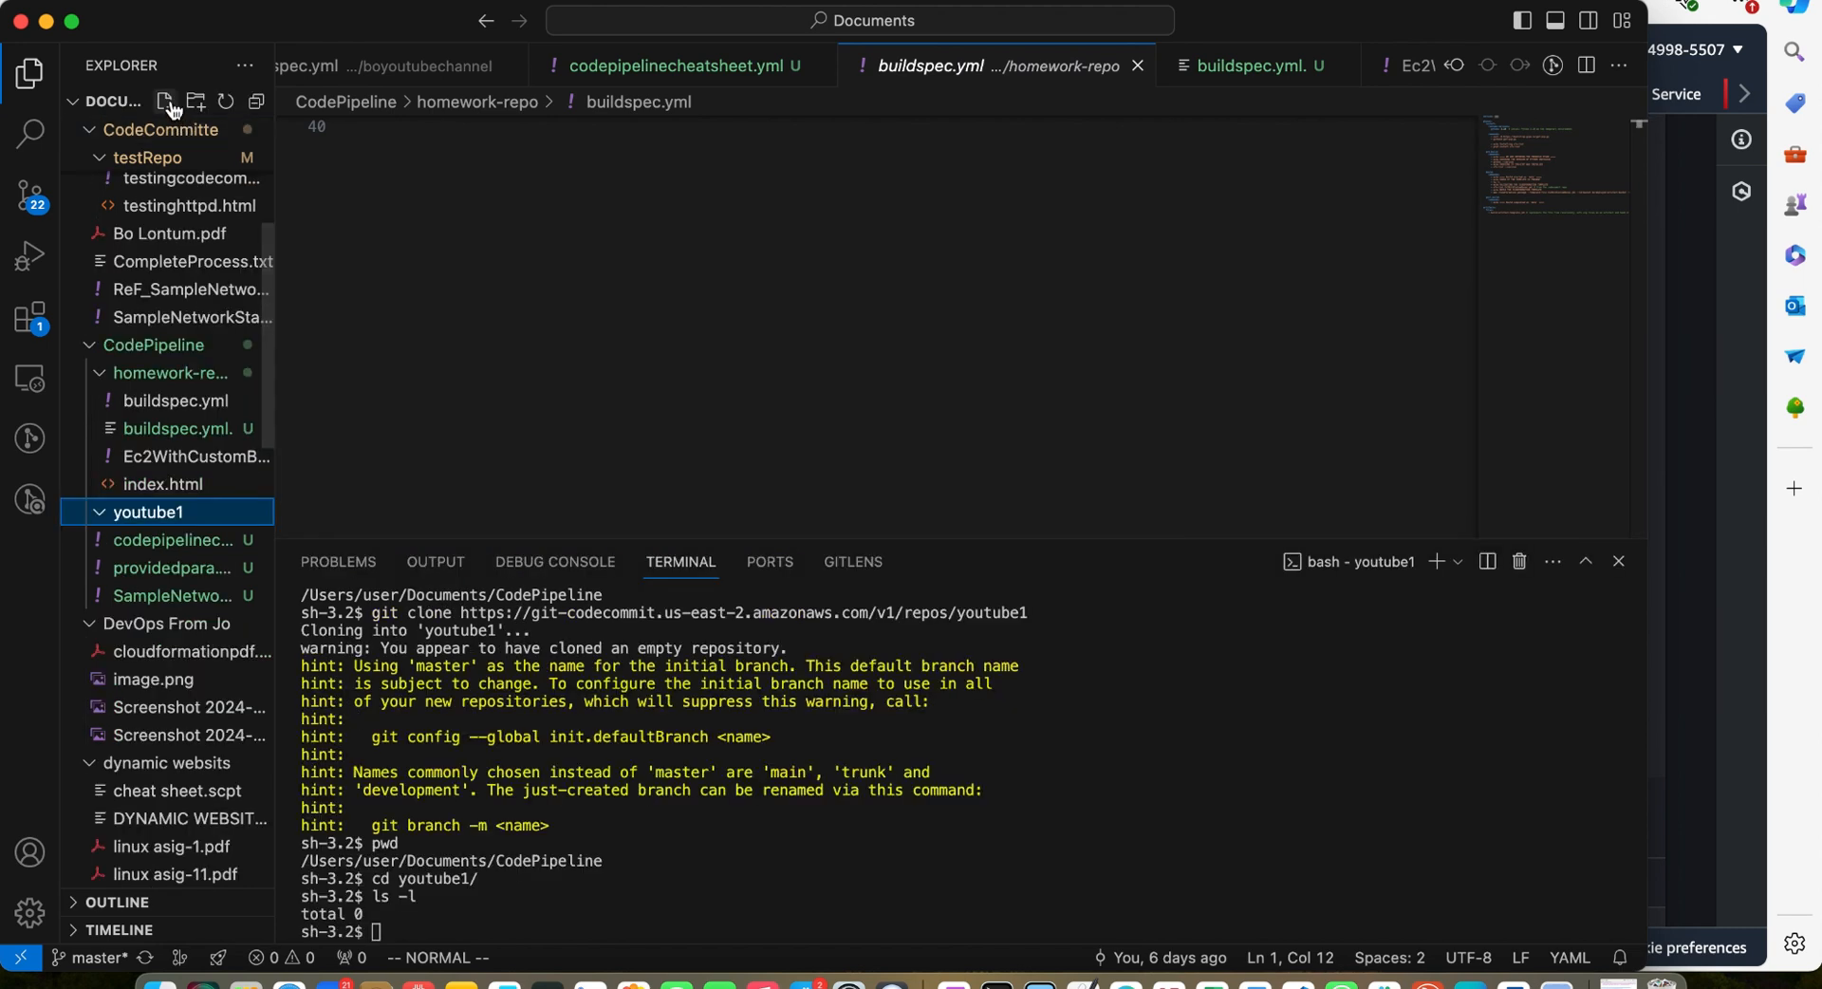
{"action": "left_click", "coordinate": [167, 104]}
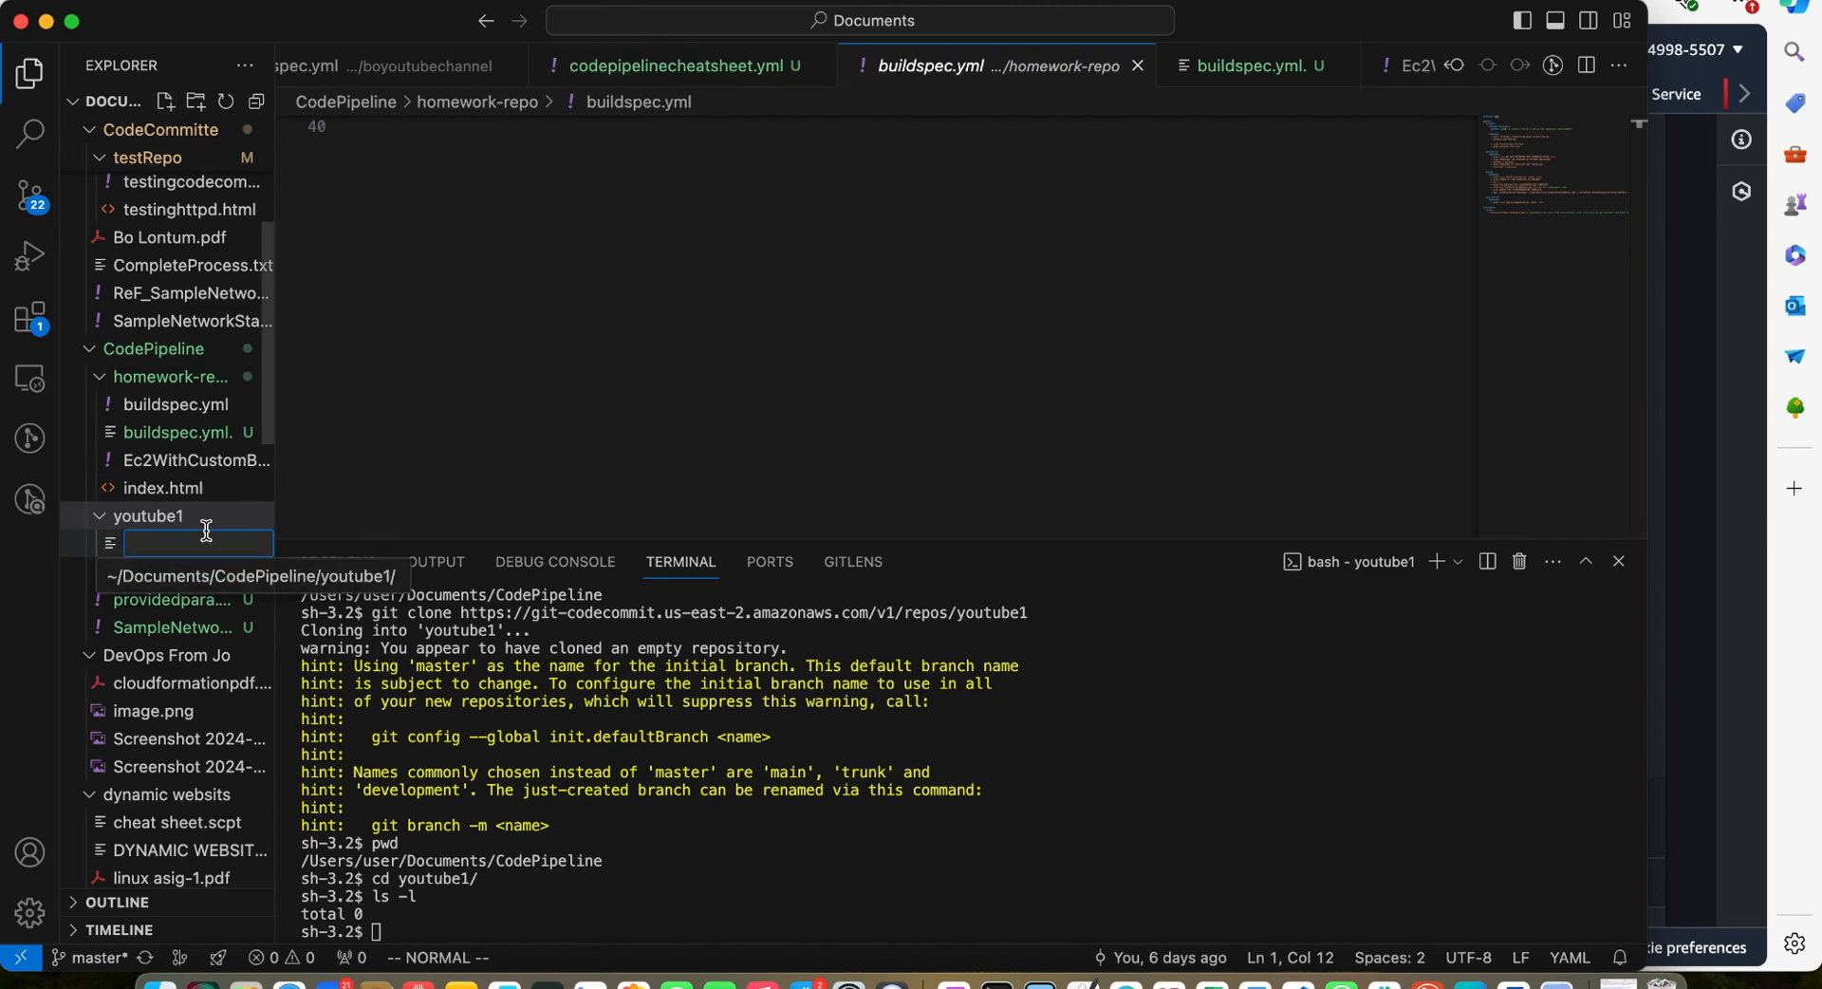
{"action": "type", "text": "build"}
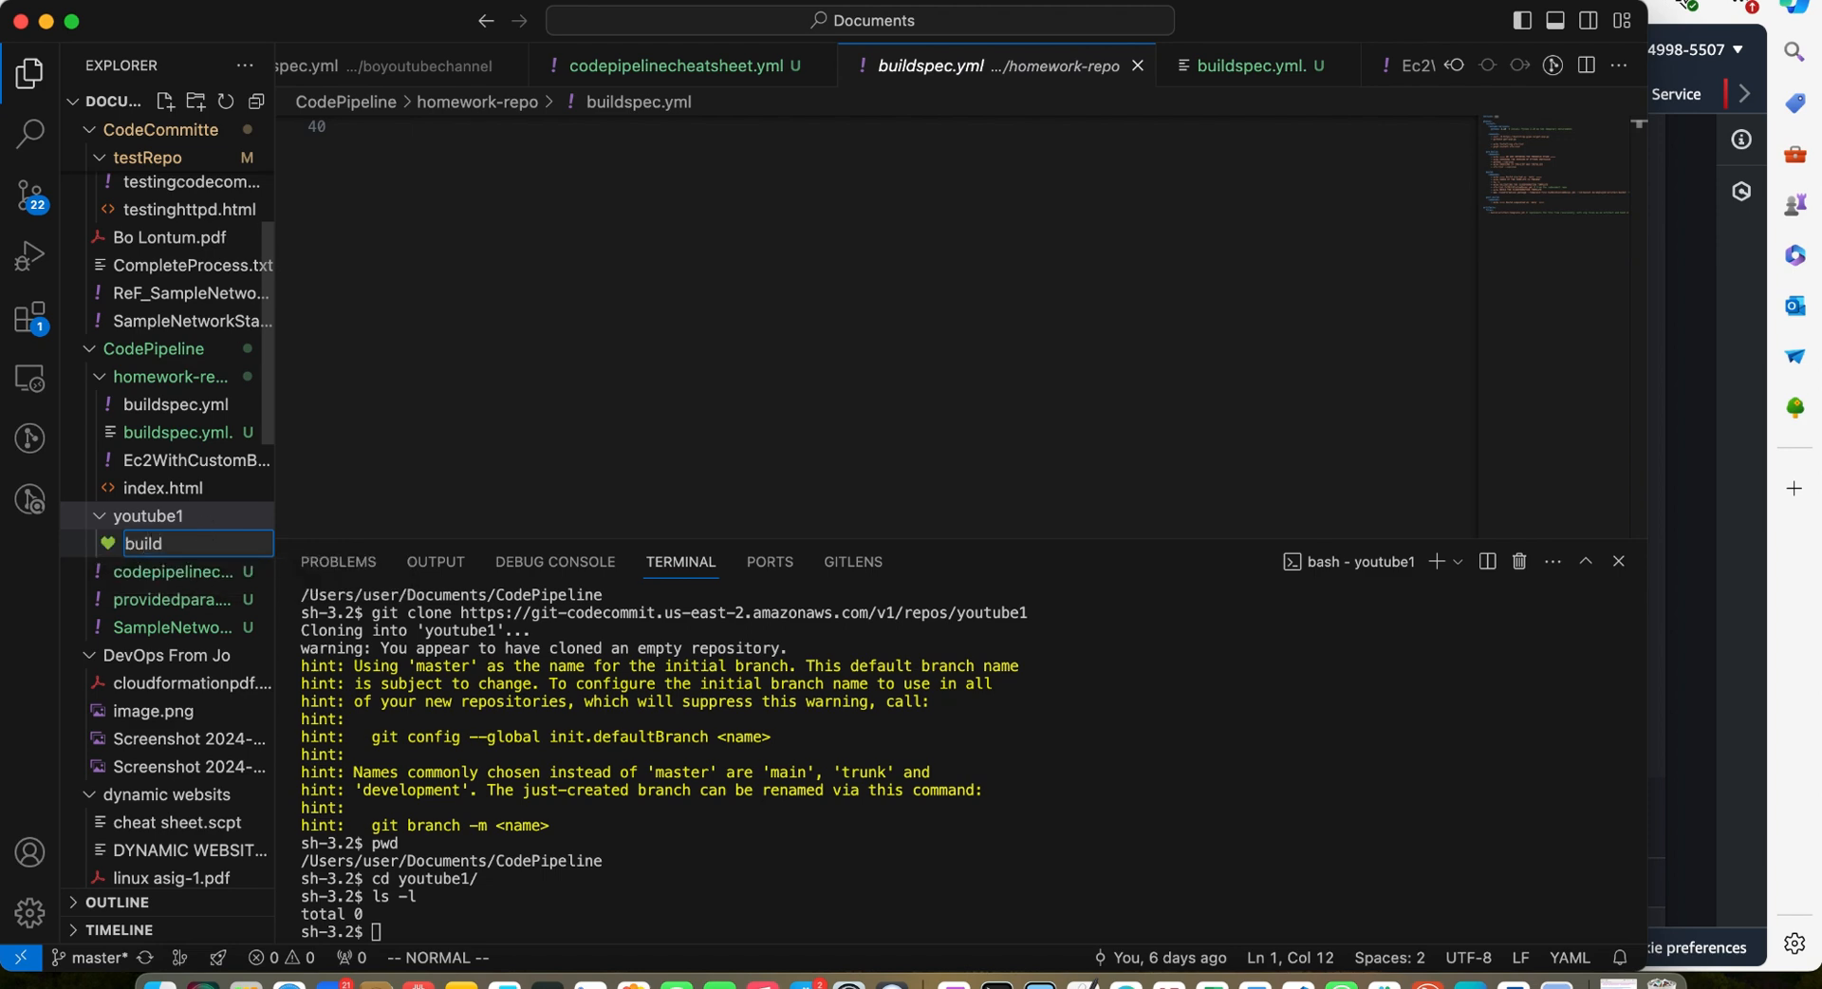
{"action": "type", "text": "spec.yml"}
{"action": "key", "text": "Return"}
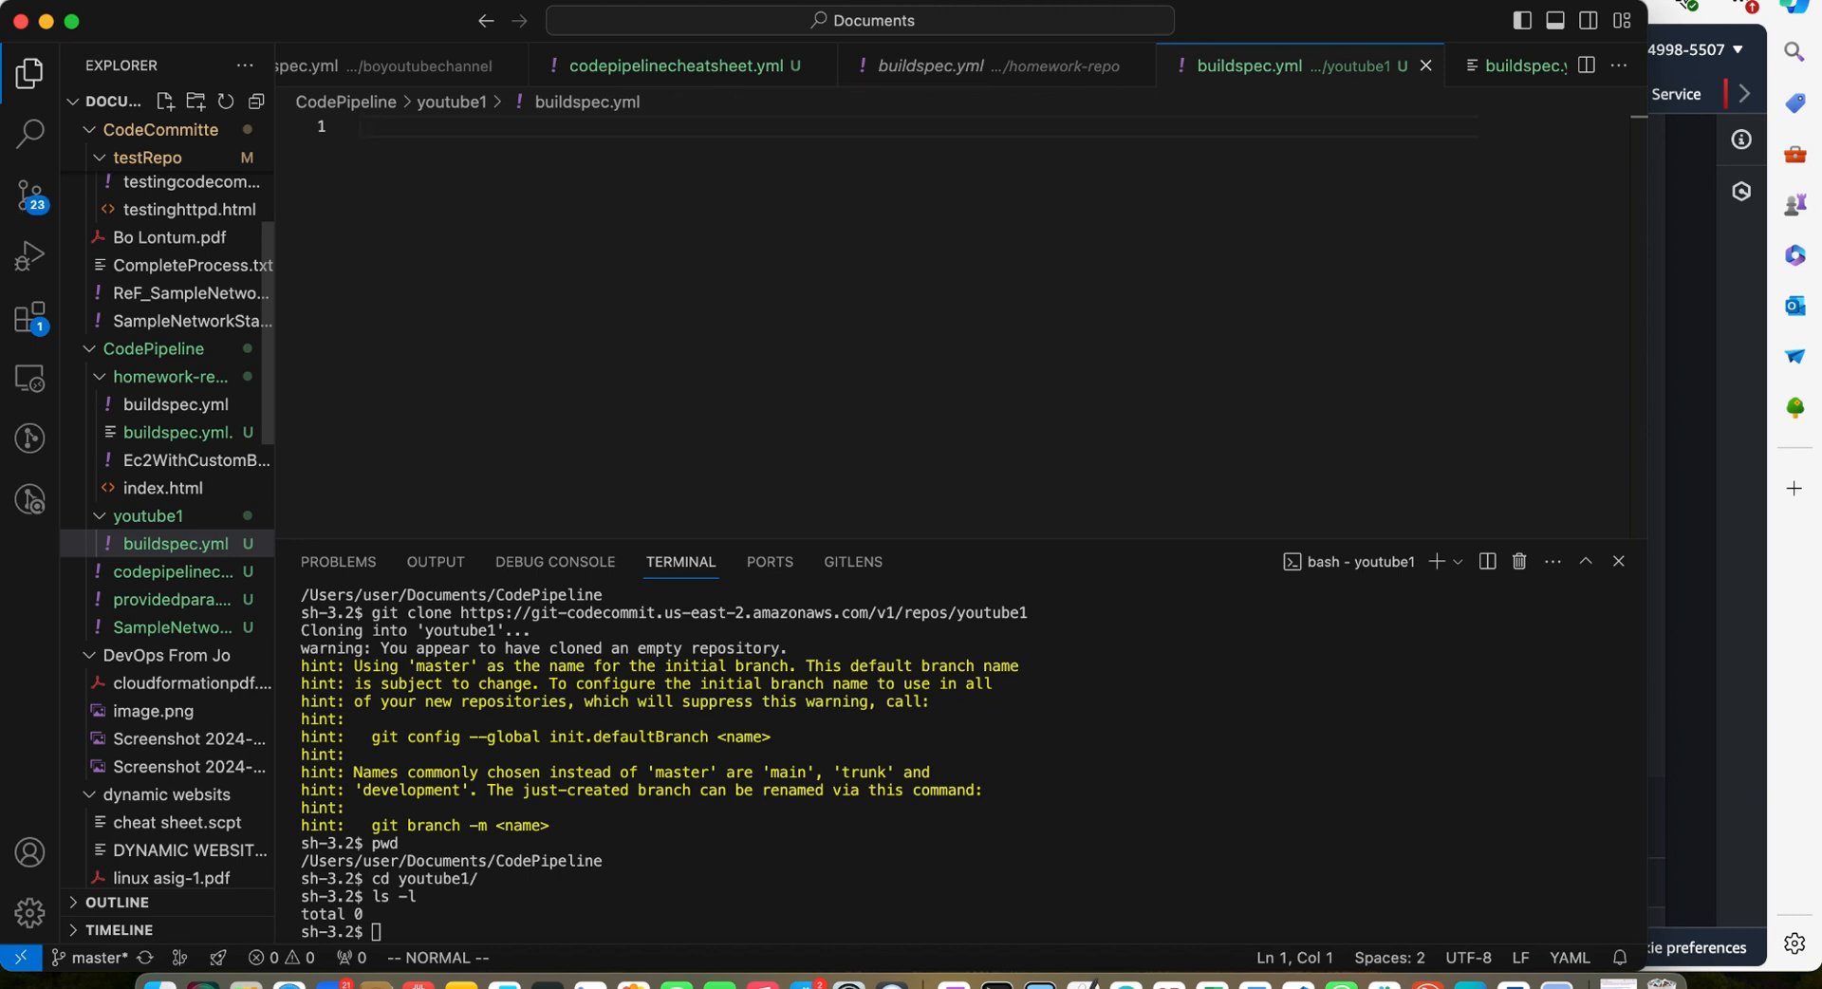
Open the homework-repo buildspec.yml and the buildspec.yml. reference file for comparison
{"action": "left_click", "coordinate": [168, 408]}
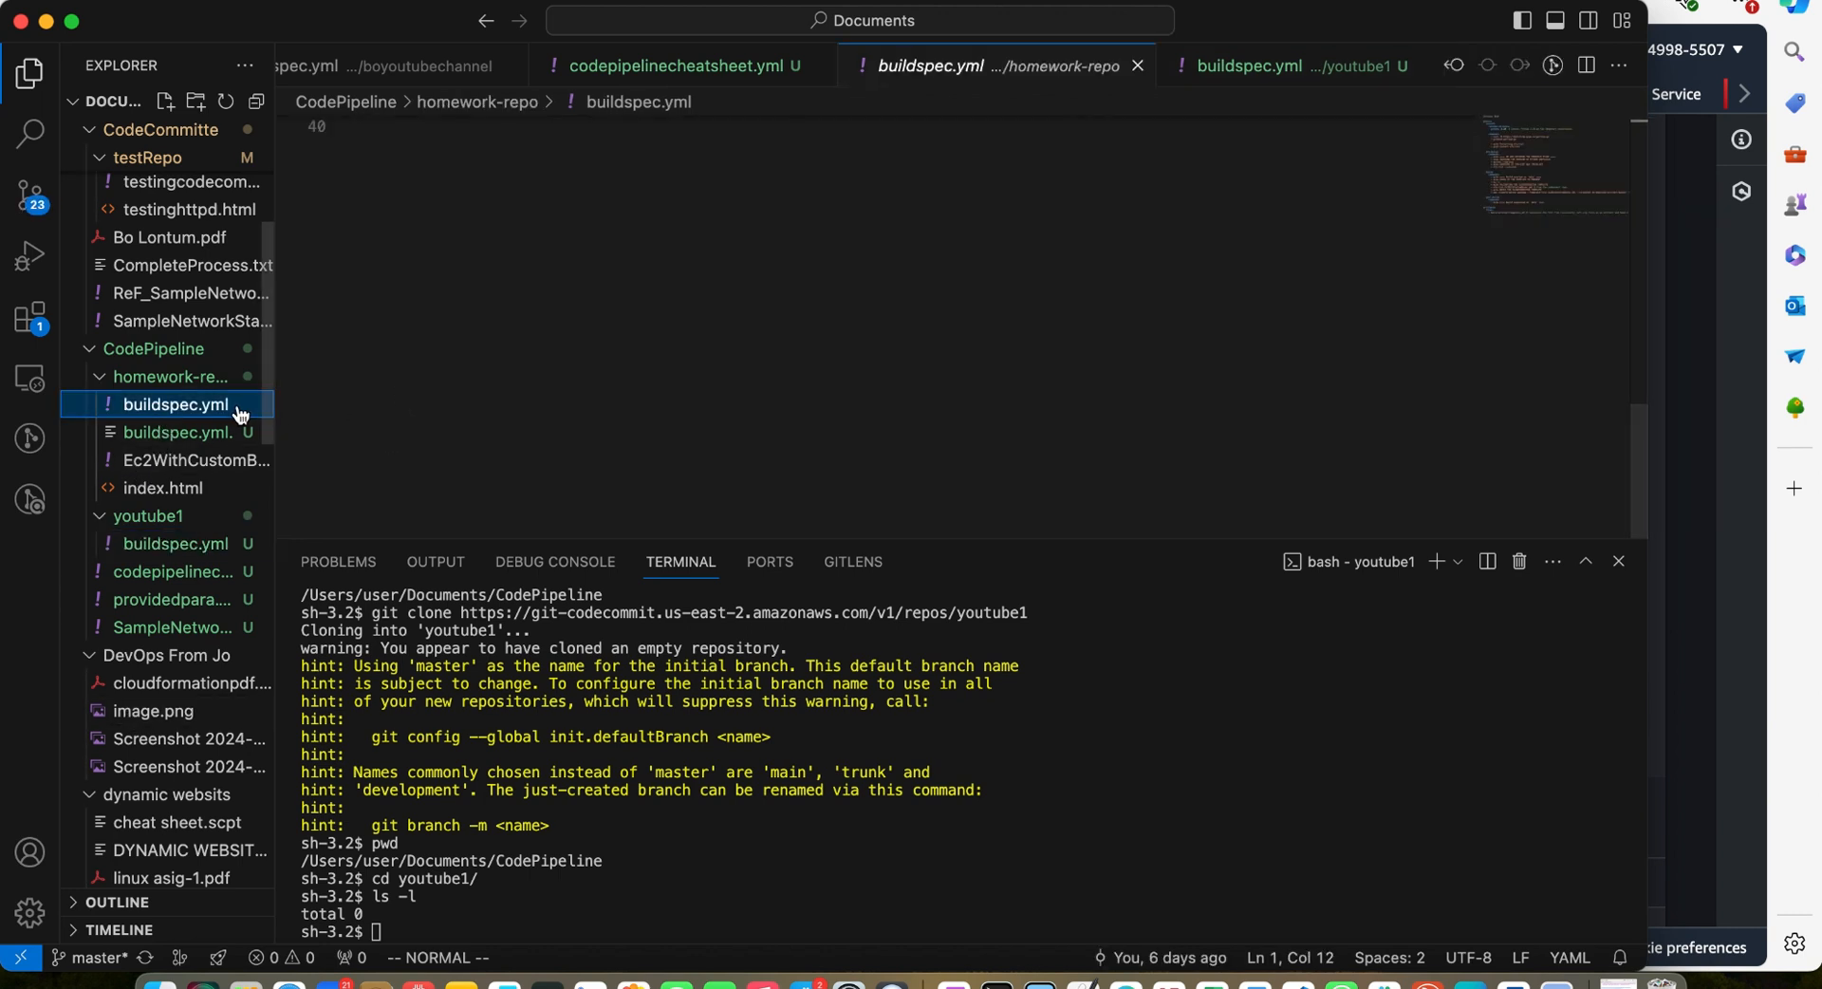
{"action": "left_click", "coordinate": [143, 429]}
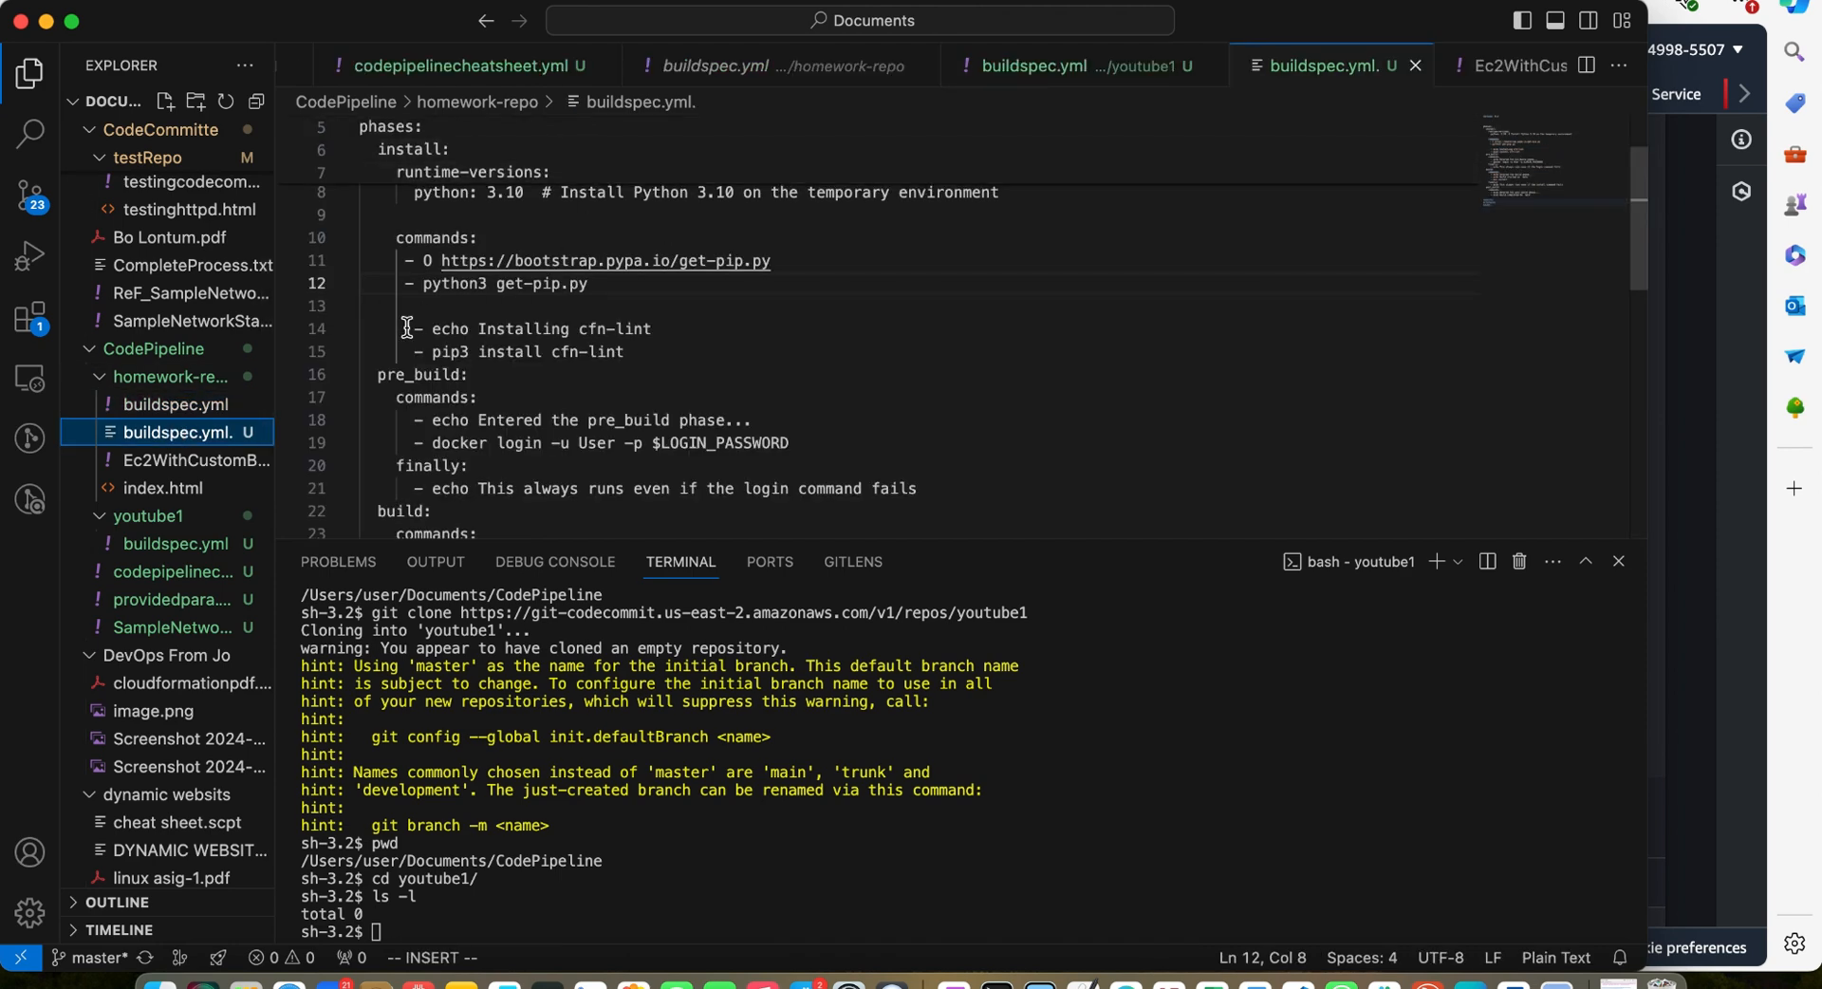
Paste the copied buildspec content into the youtube1 buildspec.yml file
{"action": "left_click", "coordinate": [228, 405]}
{"action": "left_click", "coordinate": [1043, 67]}
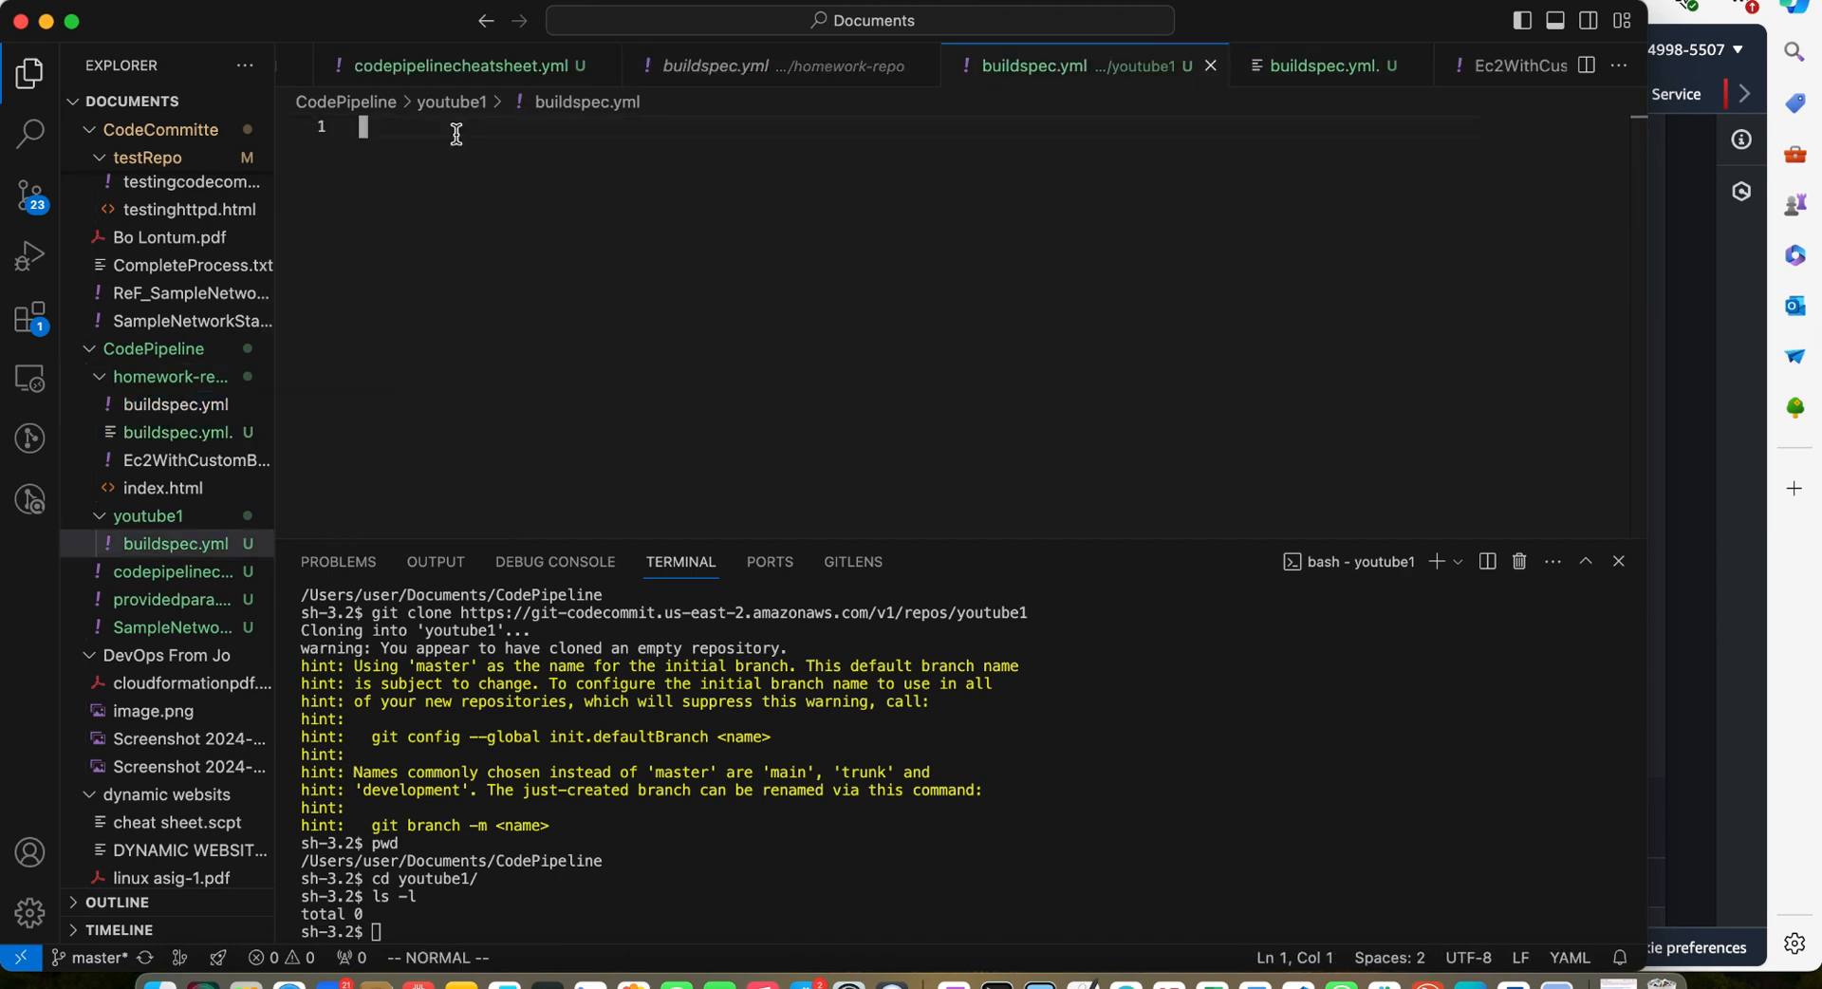
{"action": "key", "text": "super+v"}
{"action": "scroll", "coordinate": [664, 237], "scroll_direction": "up", "scroll_amount": 8}
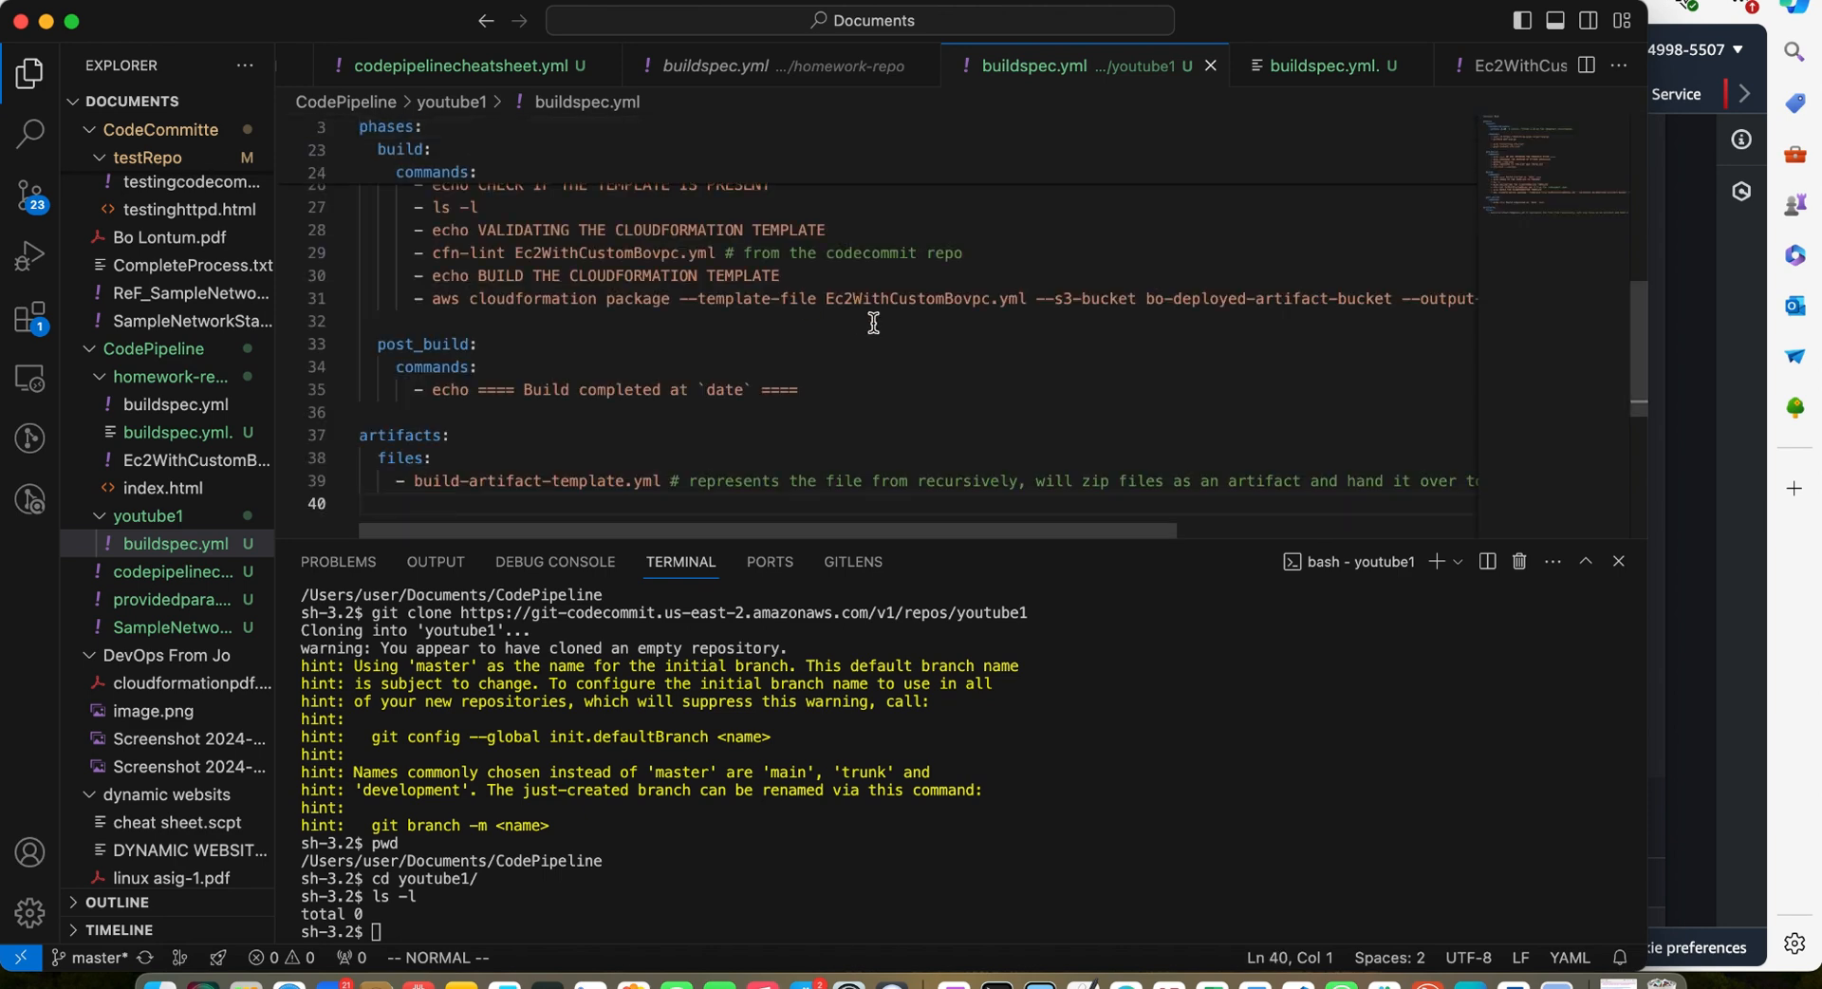
{"action": "scroll", "coordinate": [872, 323], "scroll_direction": "down", "scroll_amount": 10}
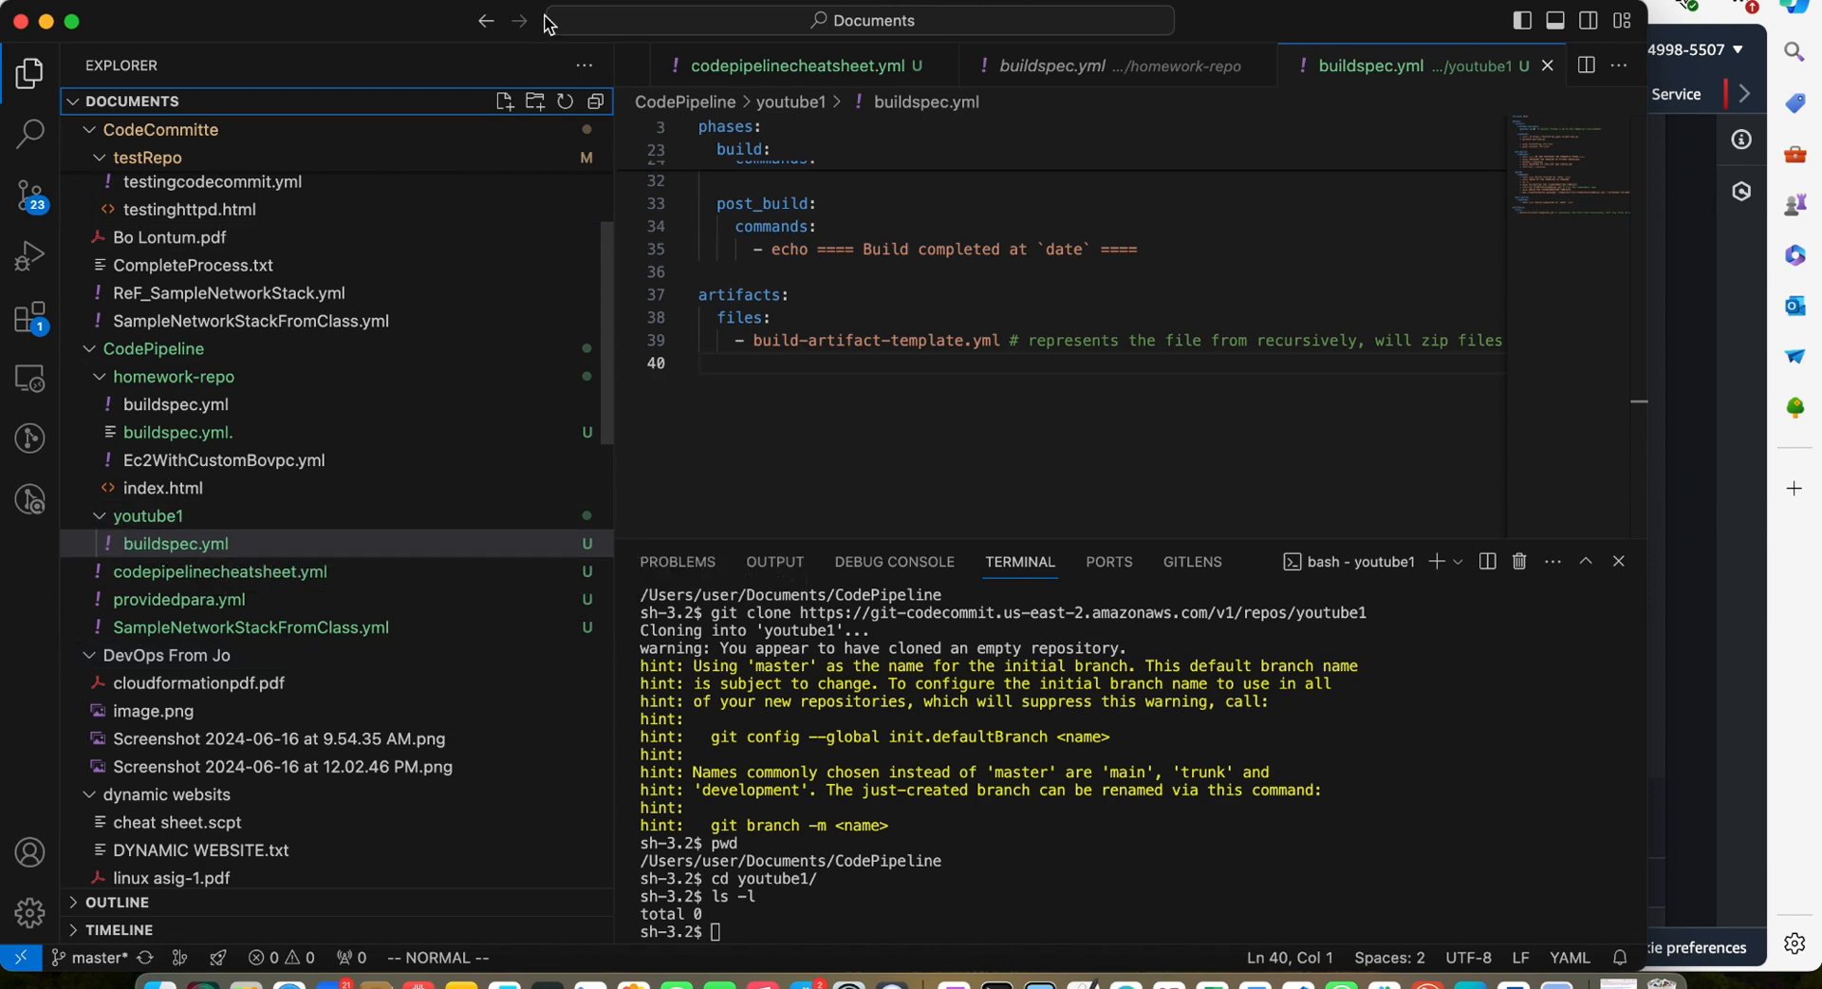
Create a new file named Ec2WithCustomBovpc.yml inside the youtube1 folder
{"action": "left_click", "coordinate": [505, 102]}
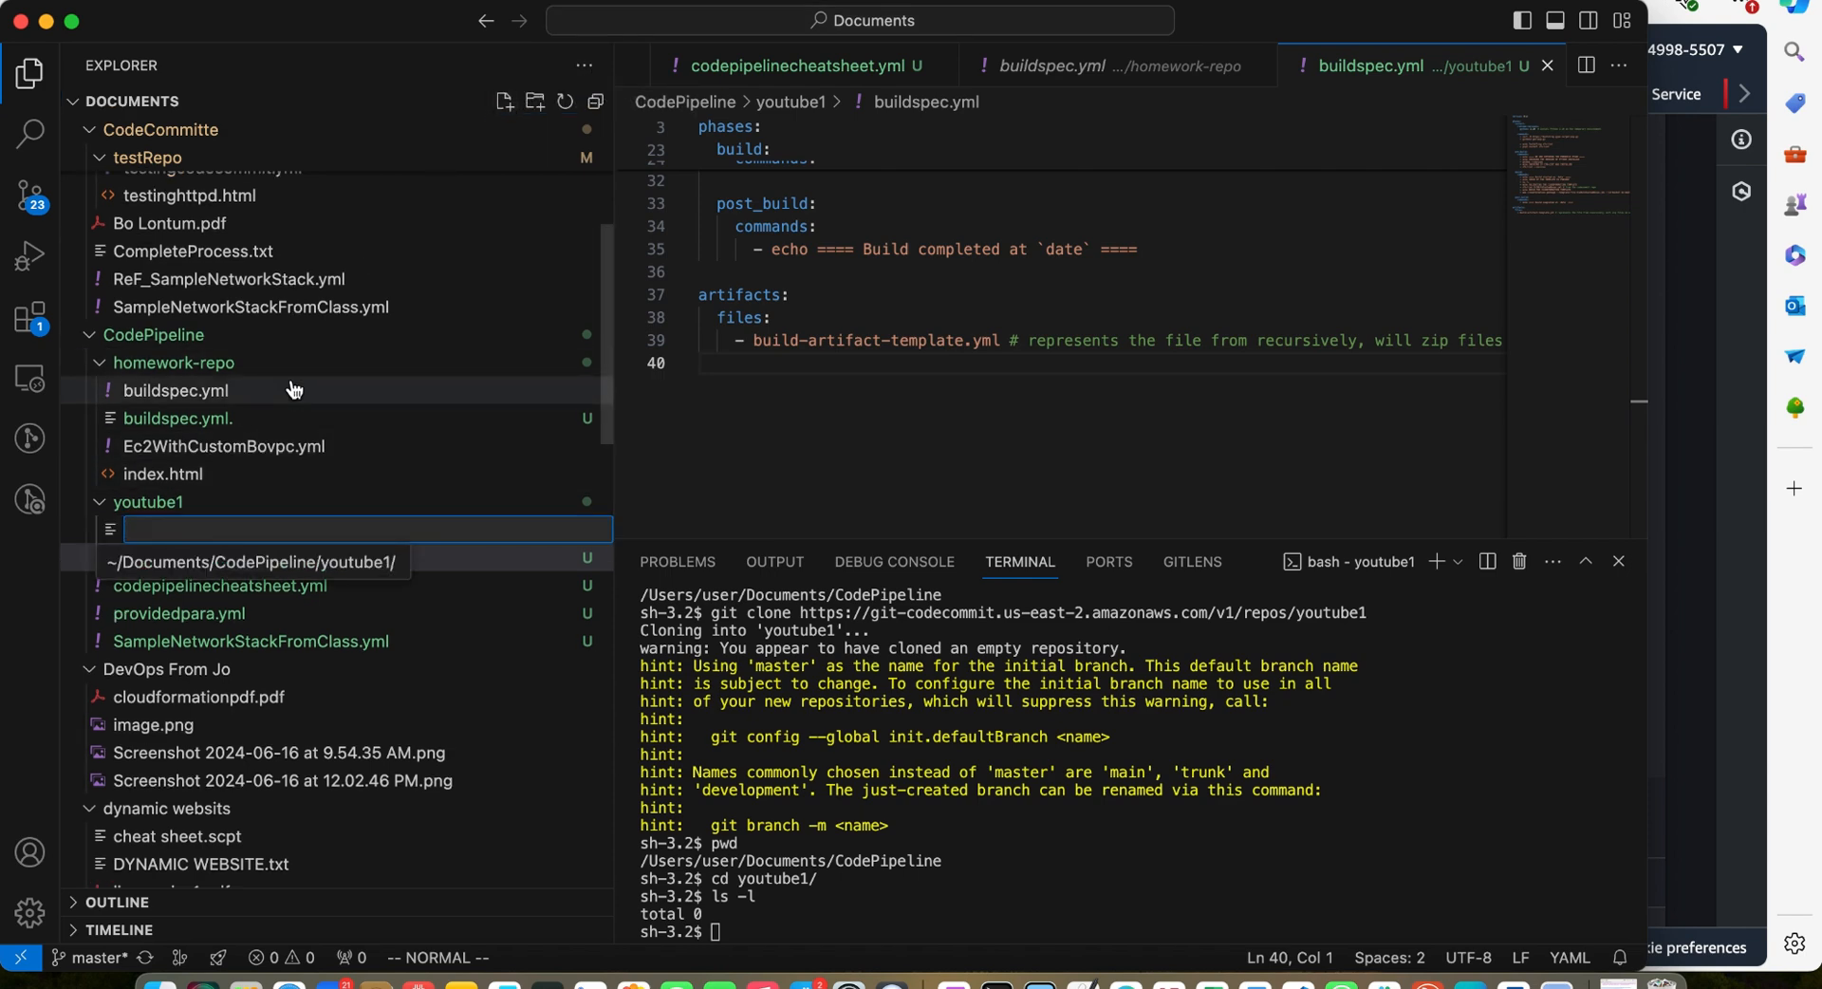
{"action": "type", "text": "Ec2WithCustomBovpc.yml"}
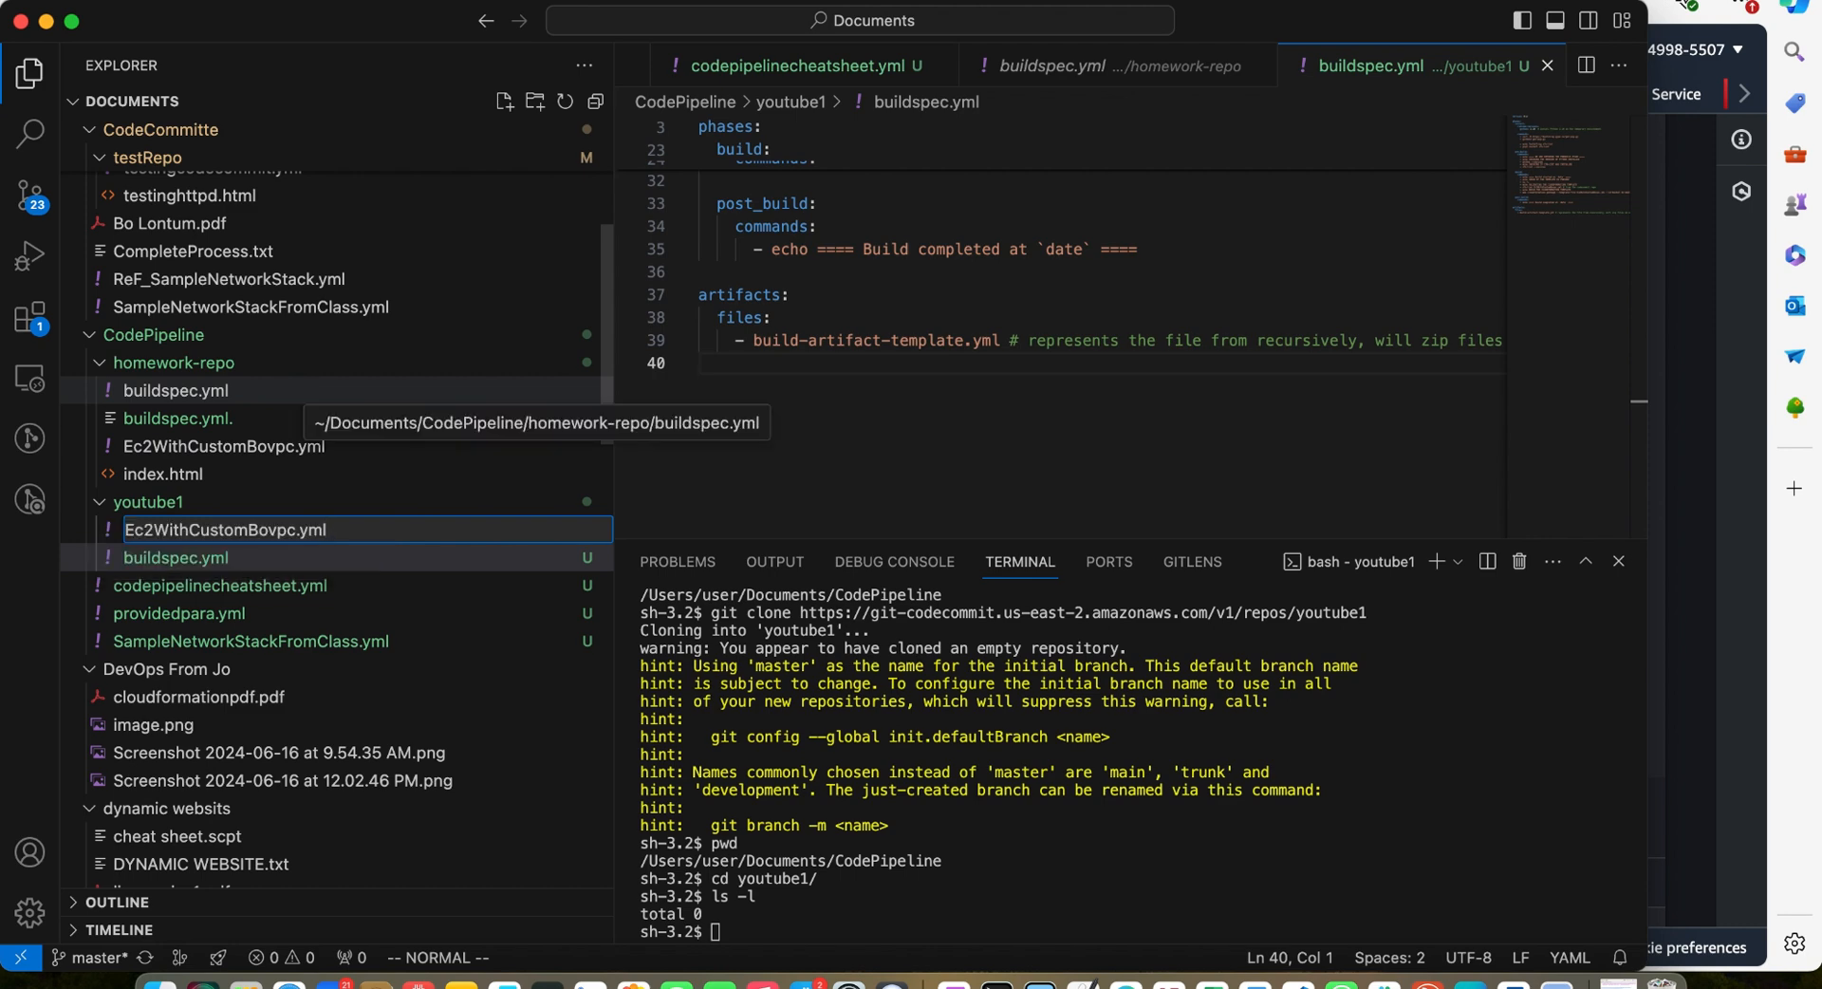
{"action": "key", "text": "Return"}
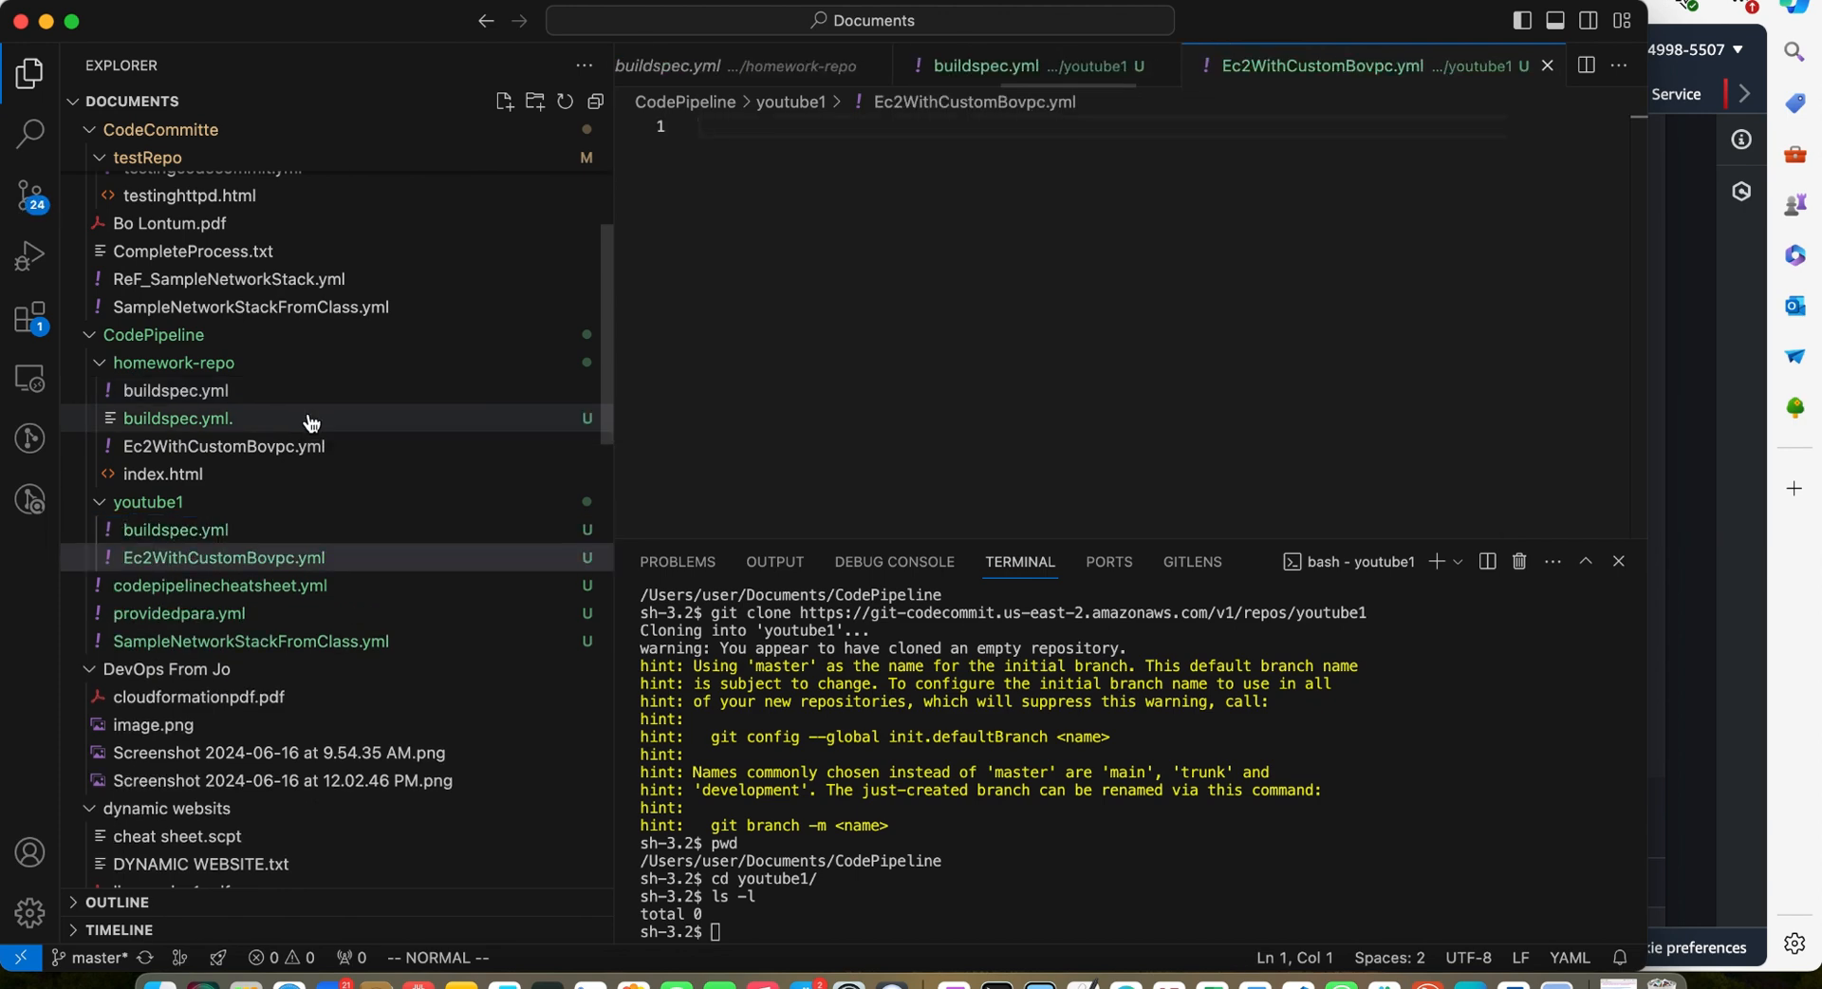
Open the homework-repo Ec2WithCustomBovpc.yml template and copy its entire contents
{"action": "left_click", "coordinate": [255, 448]}
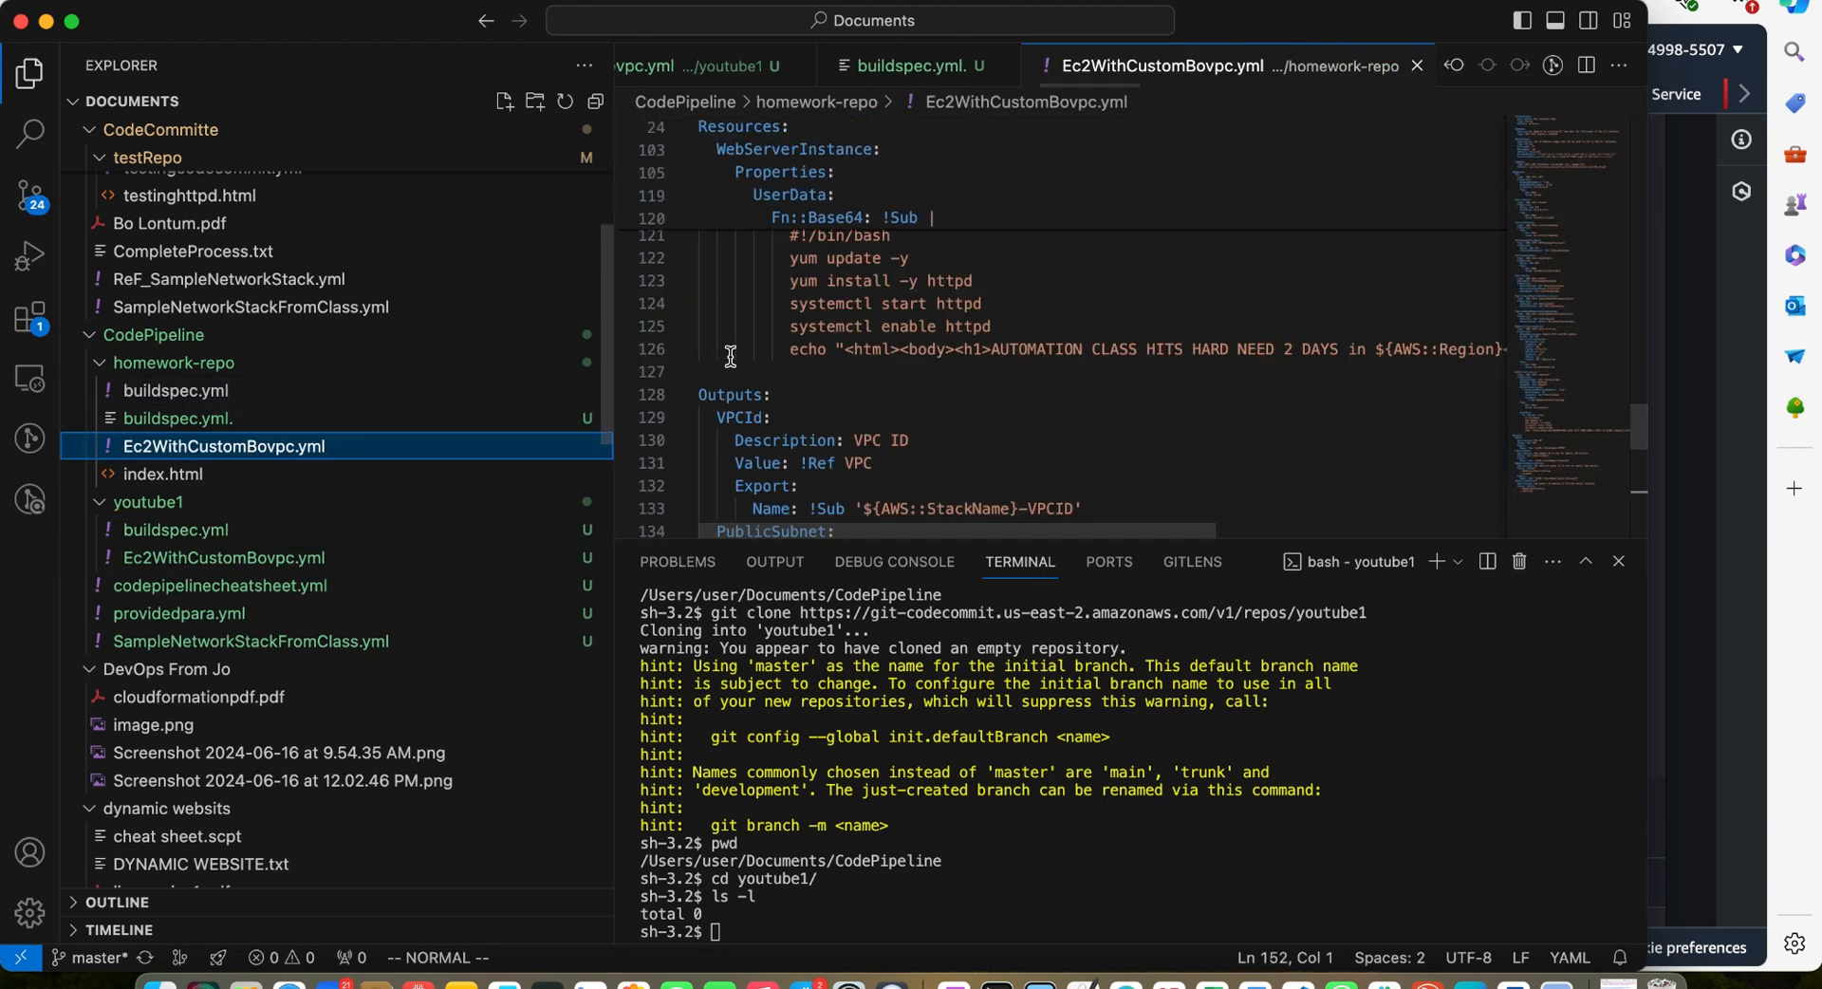
{"action": "scroll", "coordinate": [1218, 379], "scroll_direction": "down", "scroll_amount": 3}
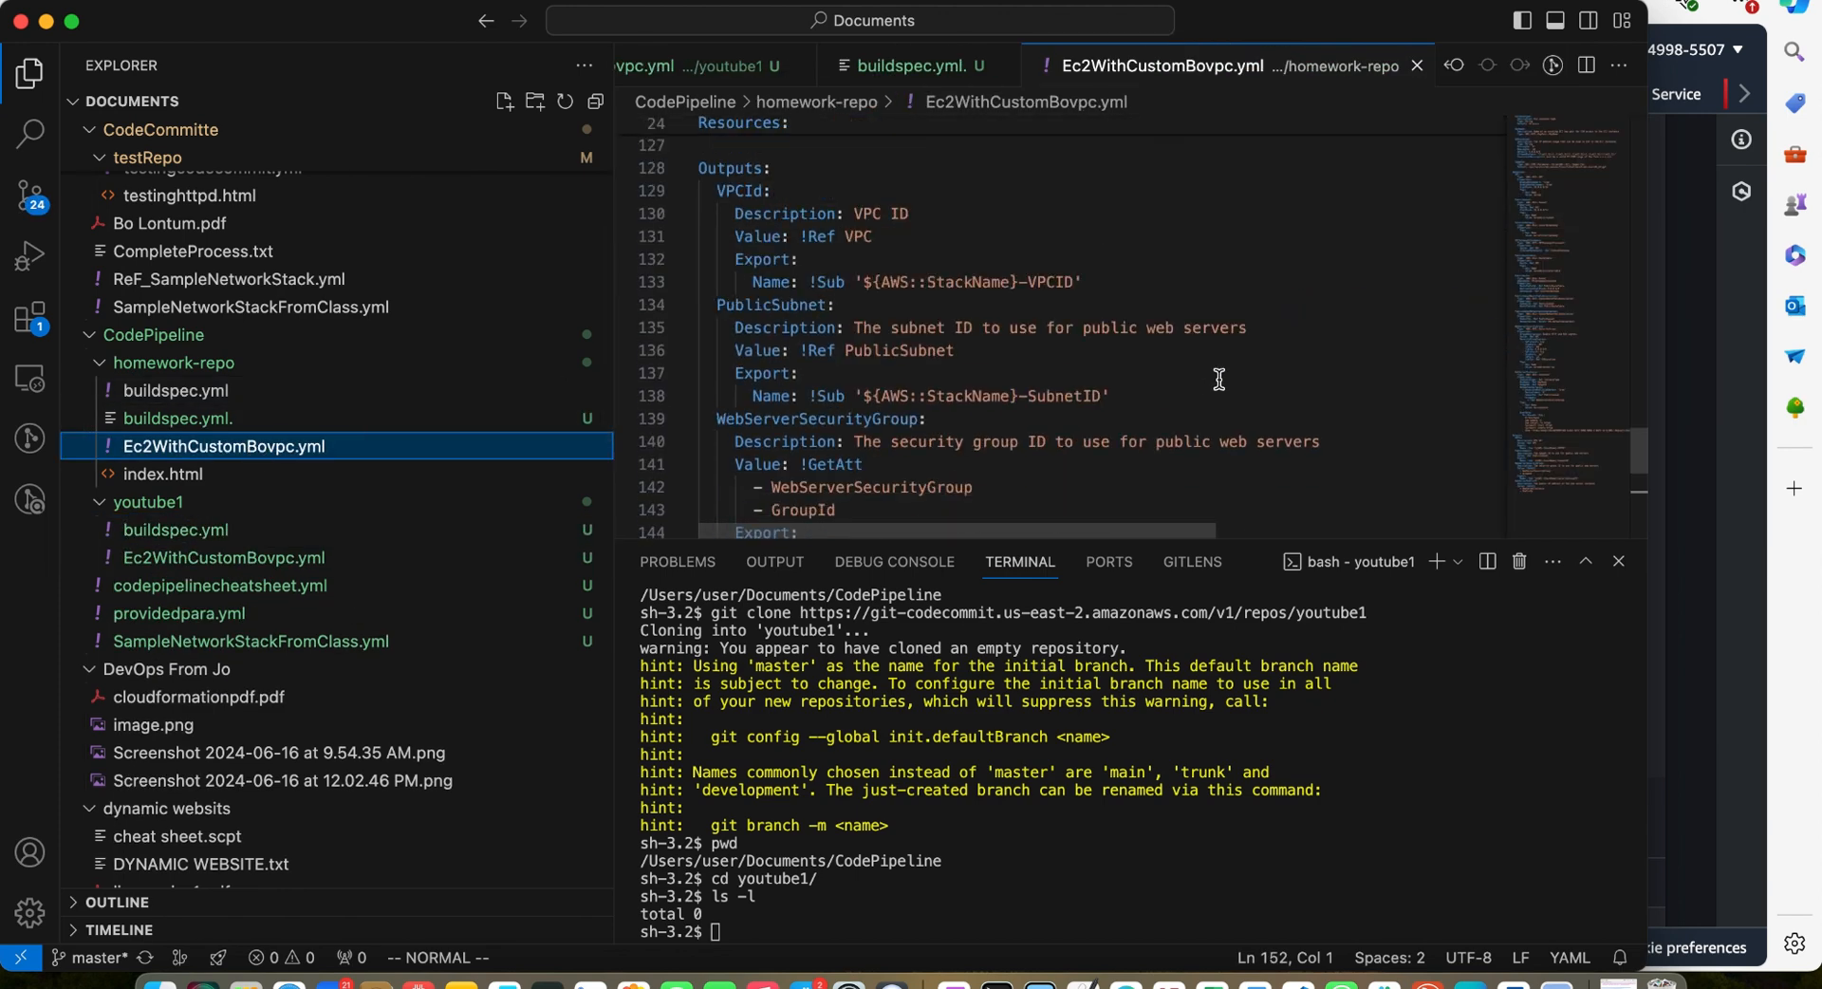
{"action": "scroll", "coordinate": [1219, 378], "scroll_direction": "down", "scroll_amount": 8}
{"action": "scroll", "coordinate": [1219, 379], "scroll_direction": "up", "scroll_amount": 6}
{"action": "scroll", "coordinate": [1219, 379], "scroll_direction": "down", "scroll_amount": 3}
{"action": "left_click_drag", "start_coordinate": [1219, 379], "coordinate": [795, 64]}
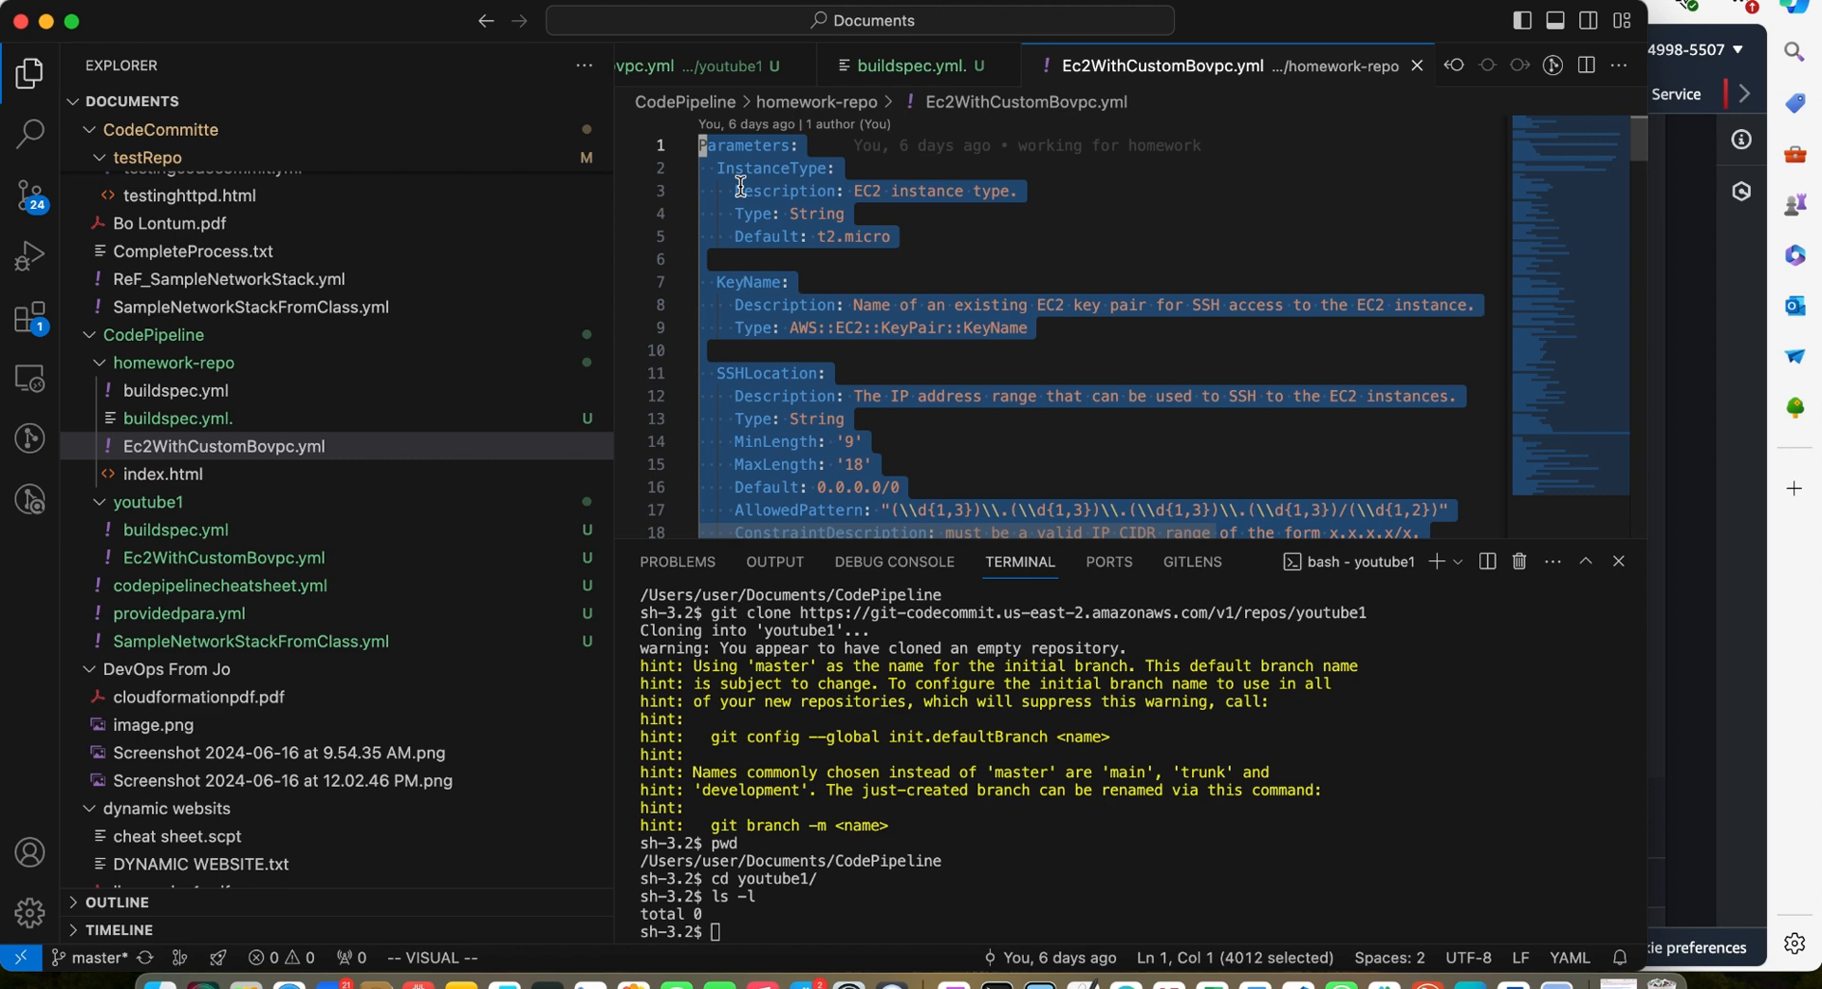
{"action": "key", "text": "Escape"}
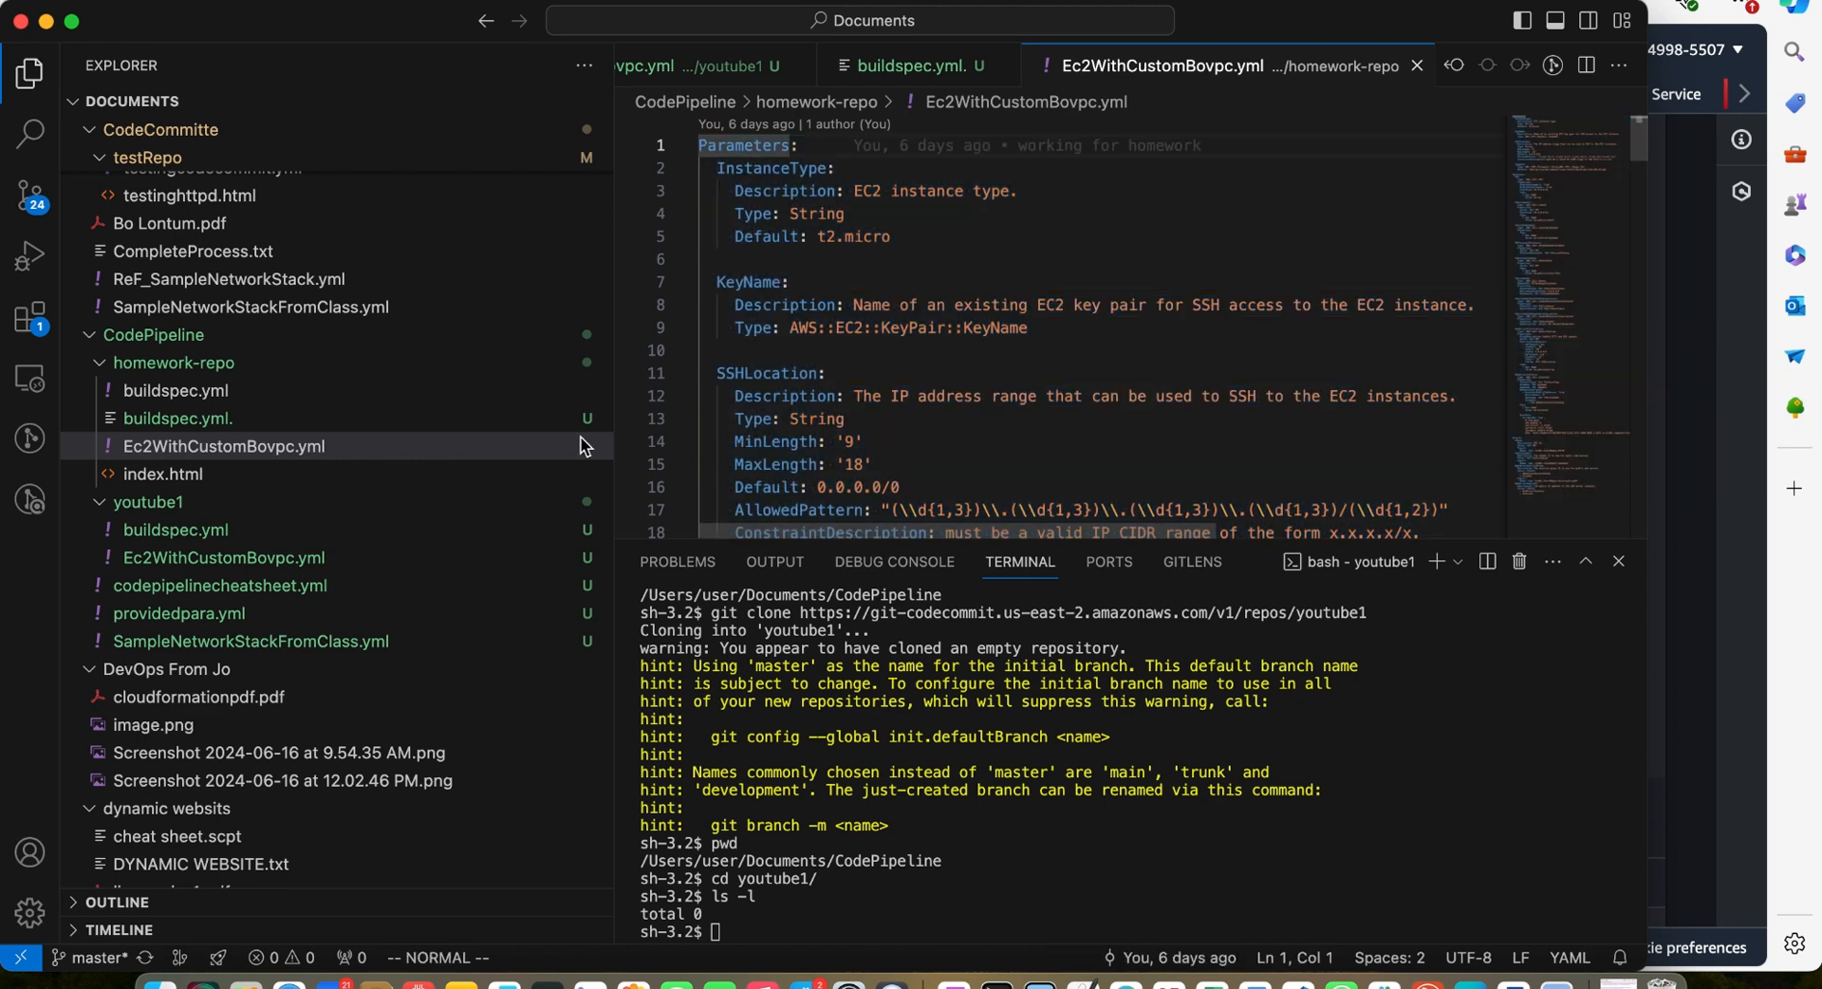
Paste the CloudFormation template into the youtube1 Ec2WithCustomBovpc.yml file
{"action": "left_click", "coordinate": [215, 557]}
{"action": "left_click", "coordinate": [755, 126]}
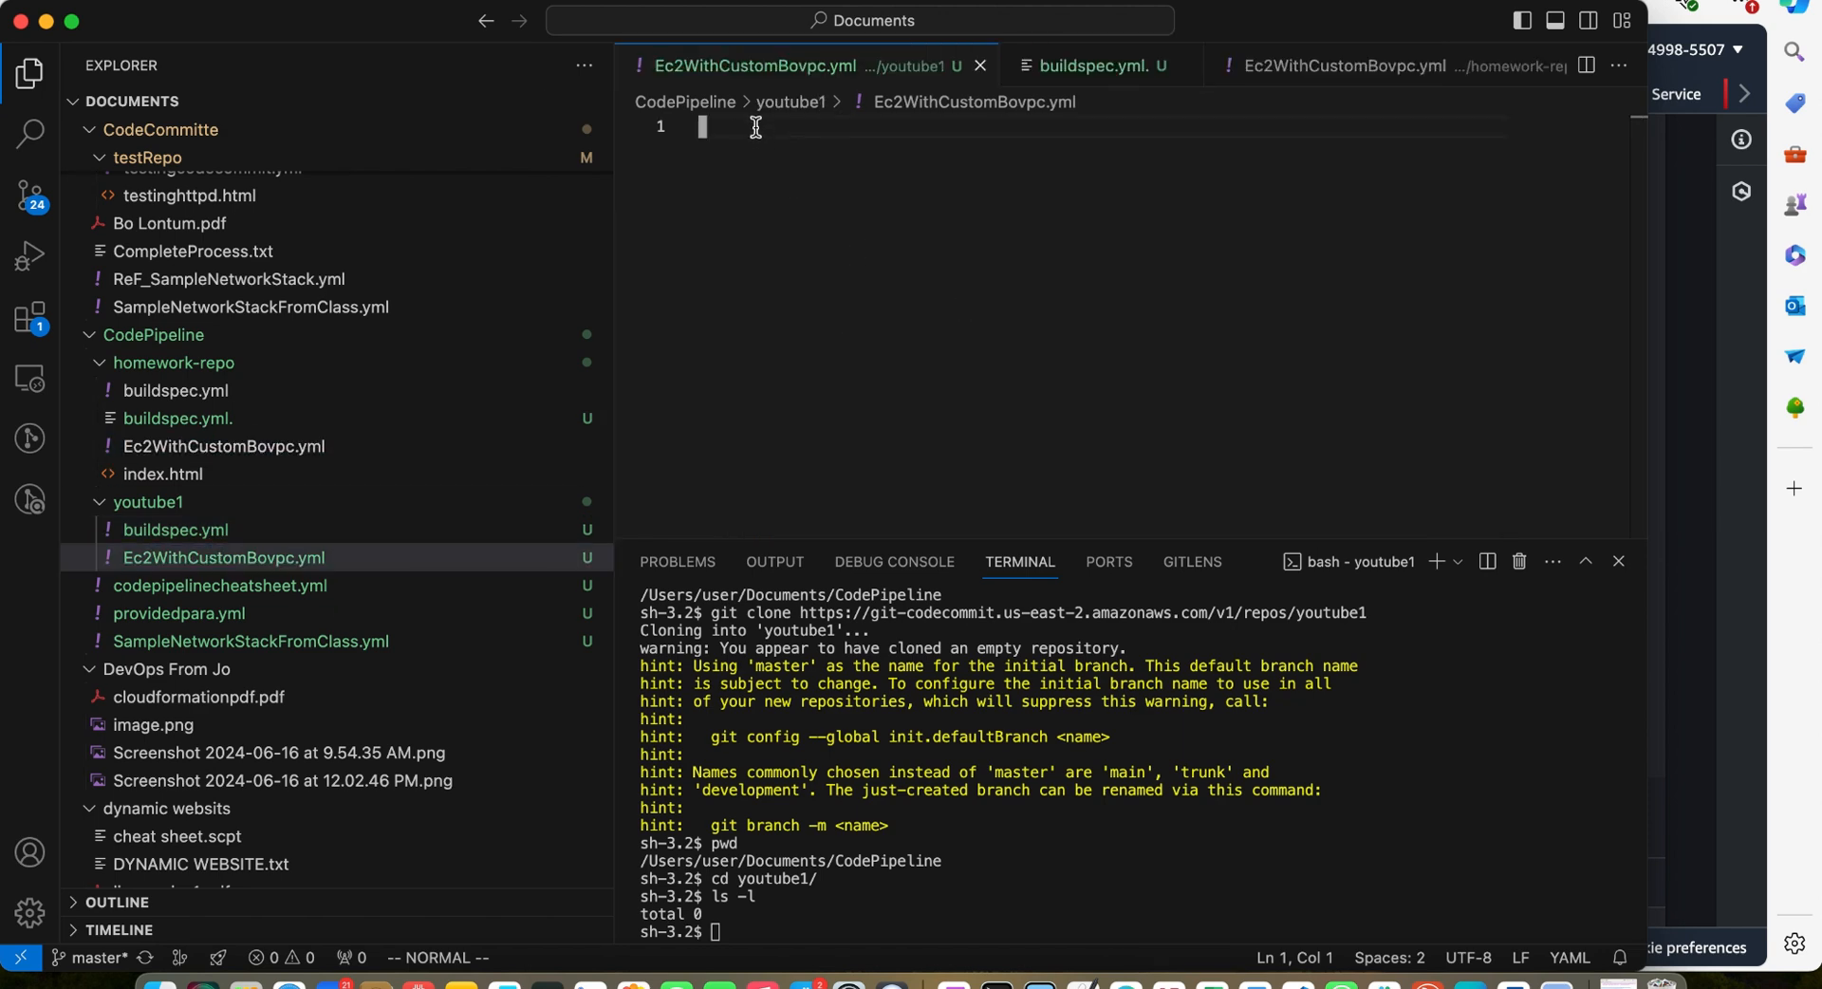
{"action": "key", "text": "super+v"}
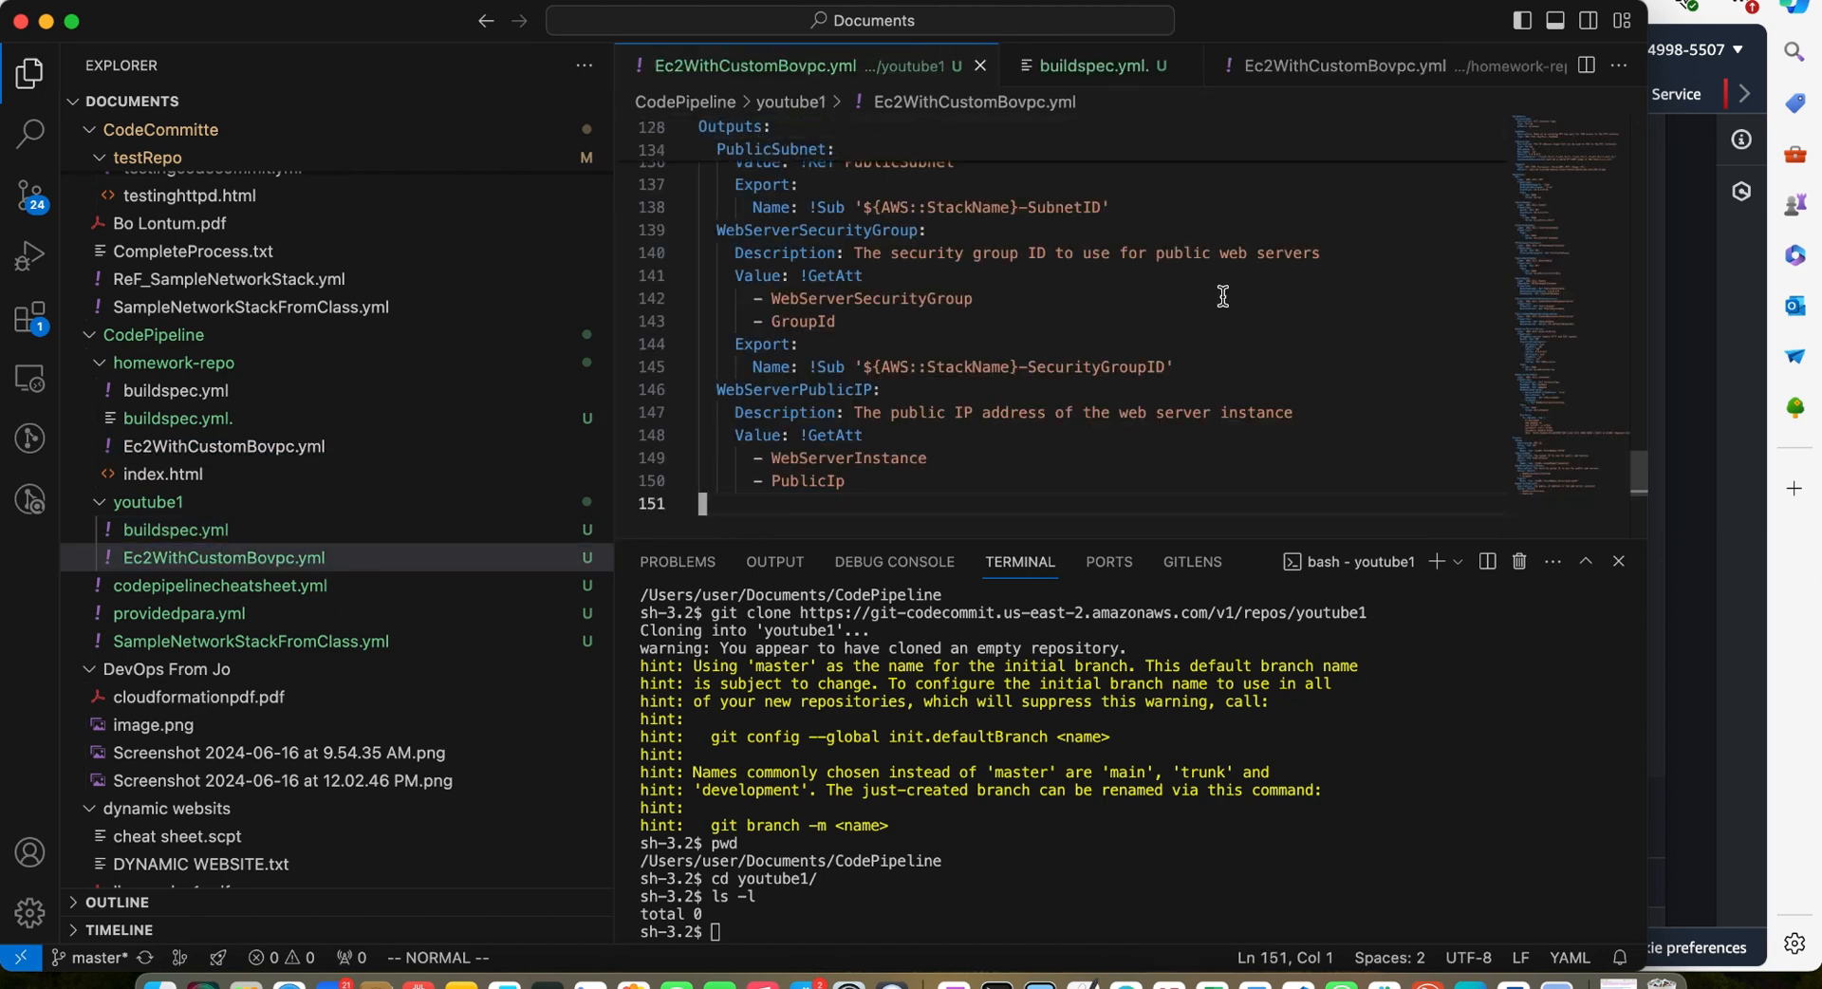
{"action": "scroll", "coordinate": [1223, 296], "scroll_direction": "up", "scroll_amount": 15}
{"action": "scroll", "coordinate": [1223, 296], "scroll_direction": "up", "scroll_amount": 10}
{"action": "scroll", "coordinate": [1283, 335], "scroll_direction": "down", "scroll_amount": 20}
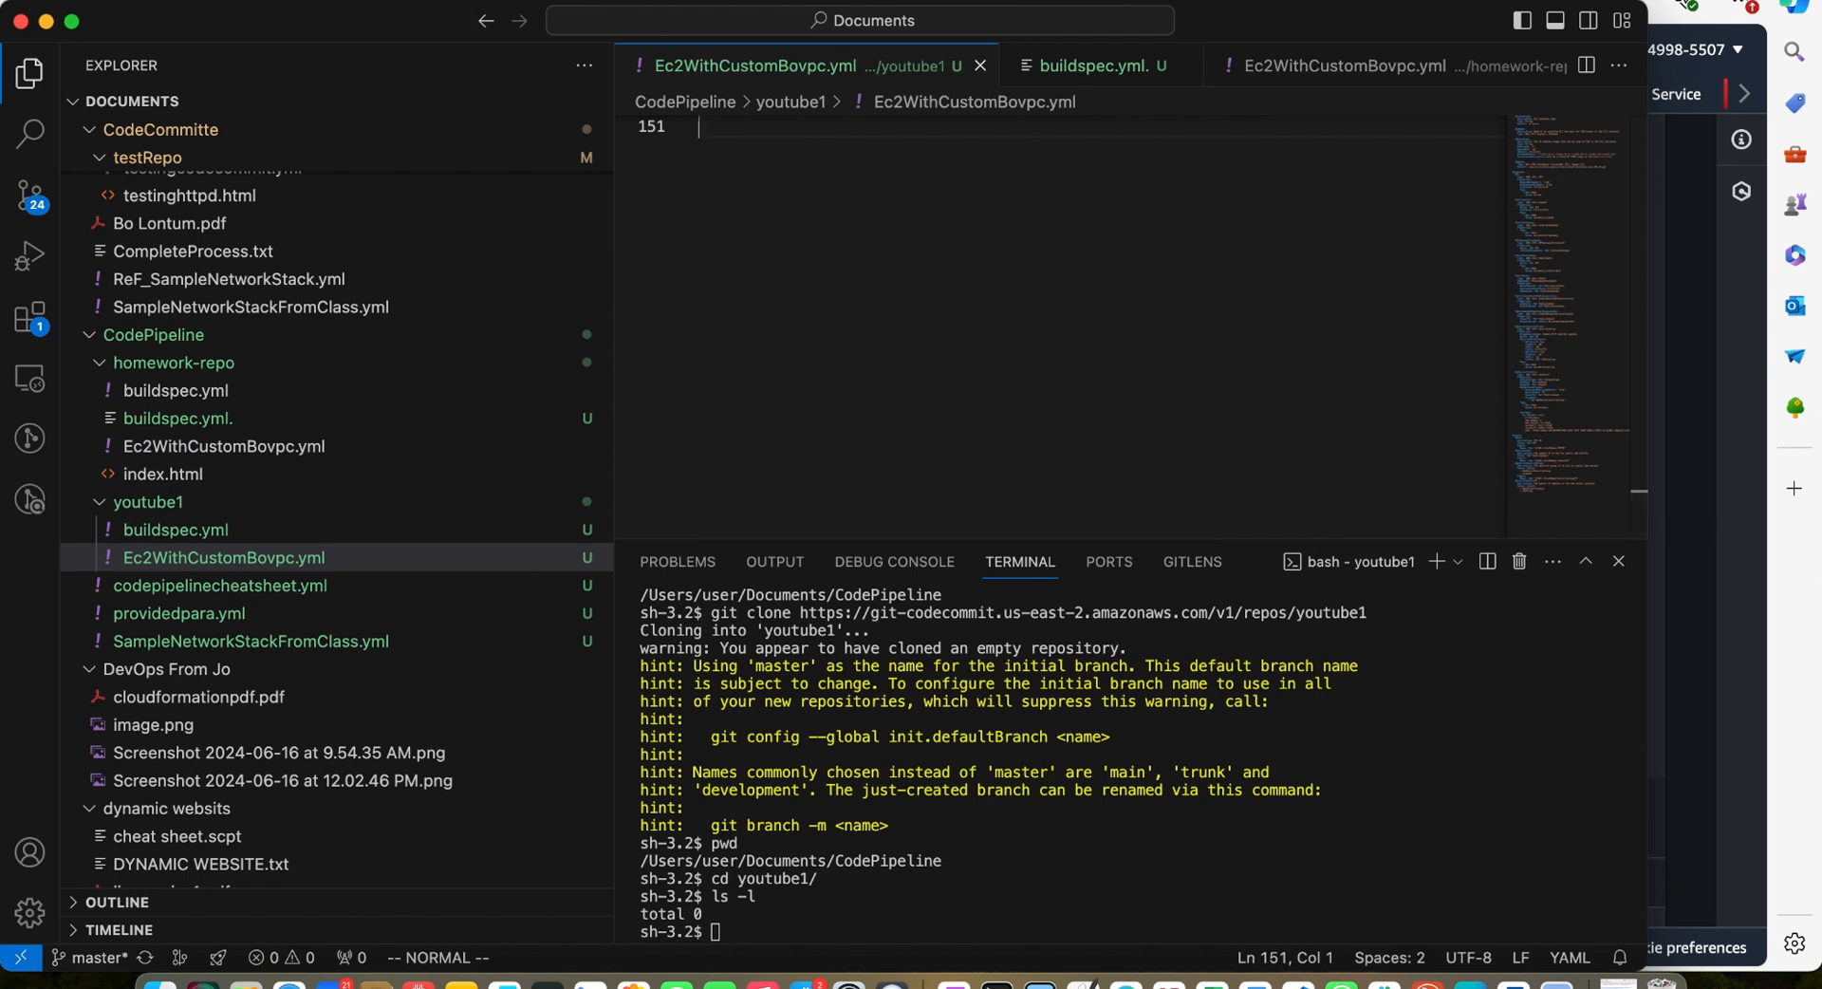
{"action": "scroll", "coordinate": [1045, 270], "scroll_direction": "up", "scroll_amount": 2}
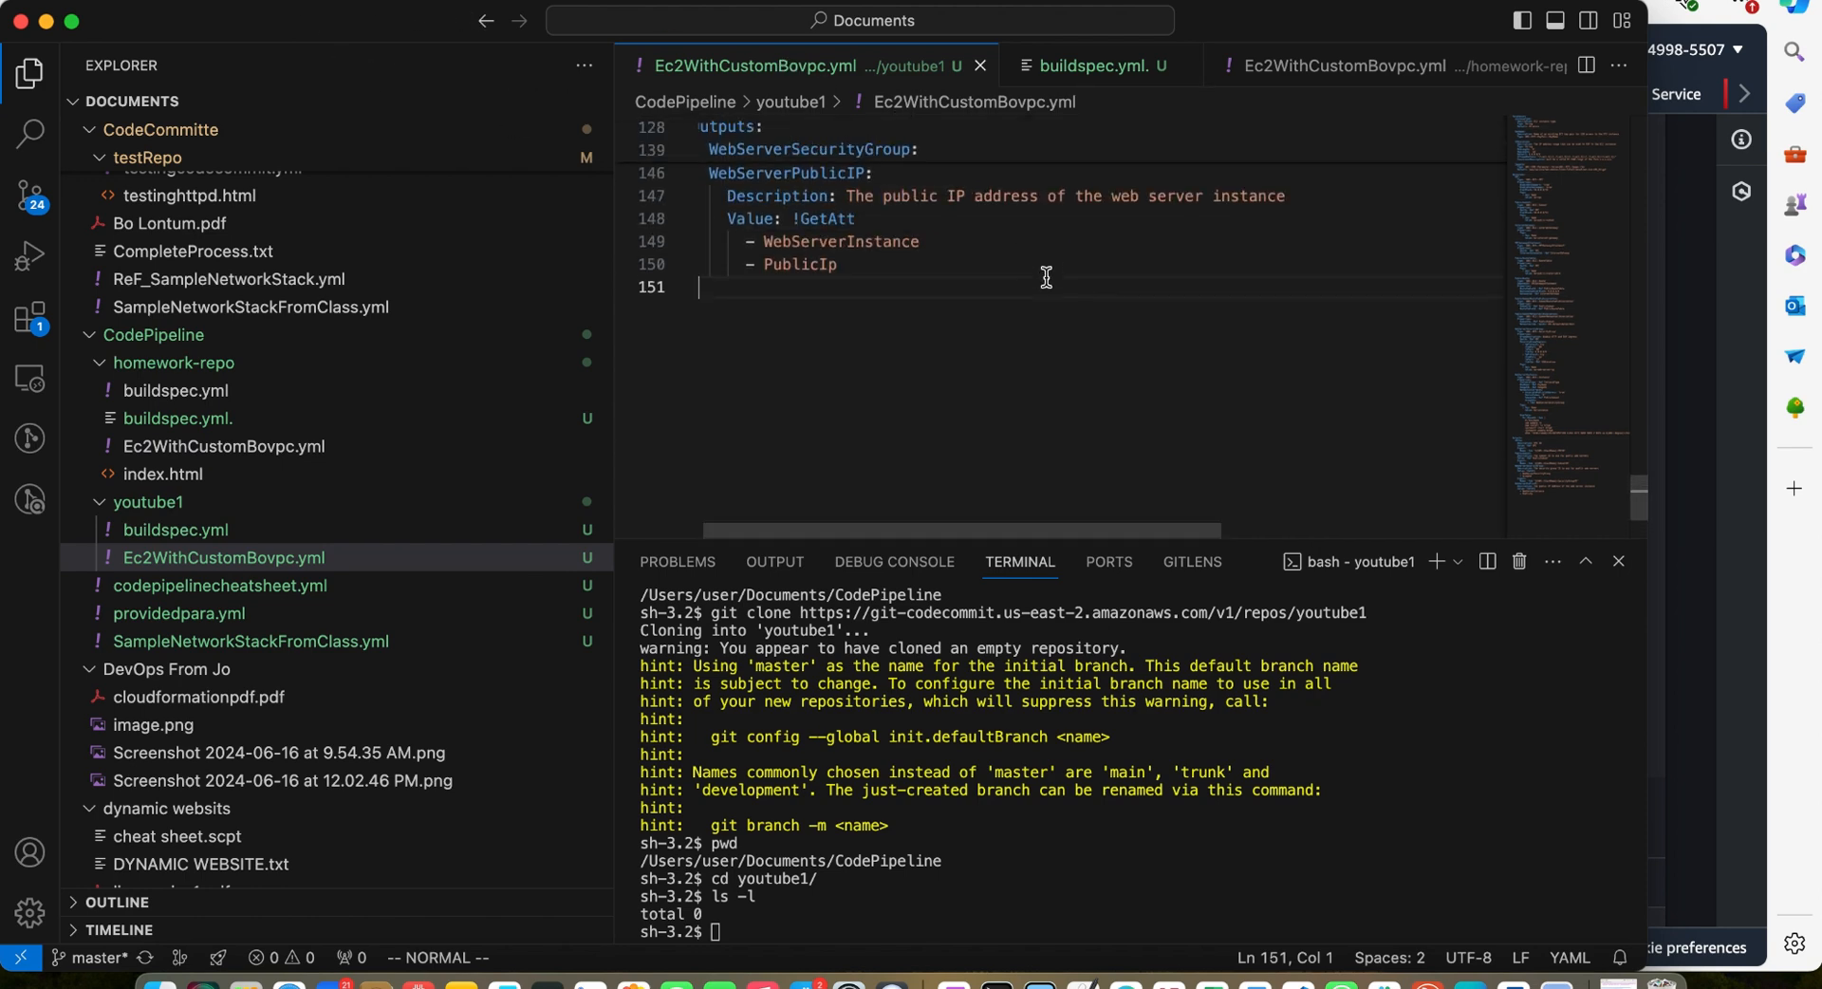
Toggle the editor's Auto Save option so the new files are saved
{"action": "left_click", "coordinate": [126, 0]}
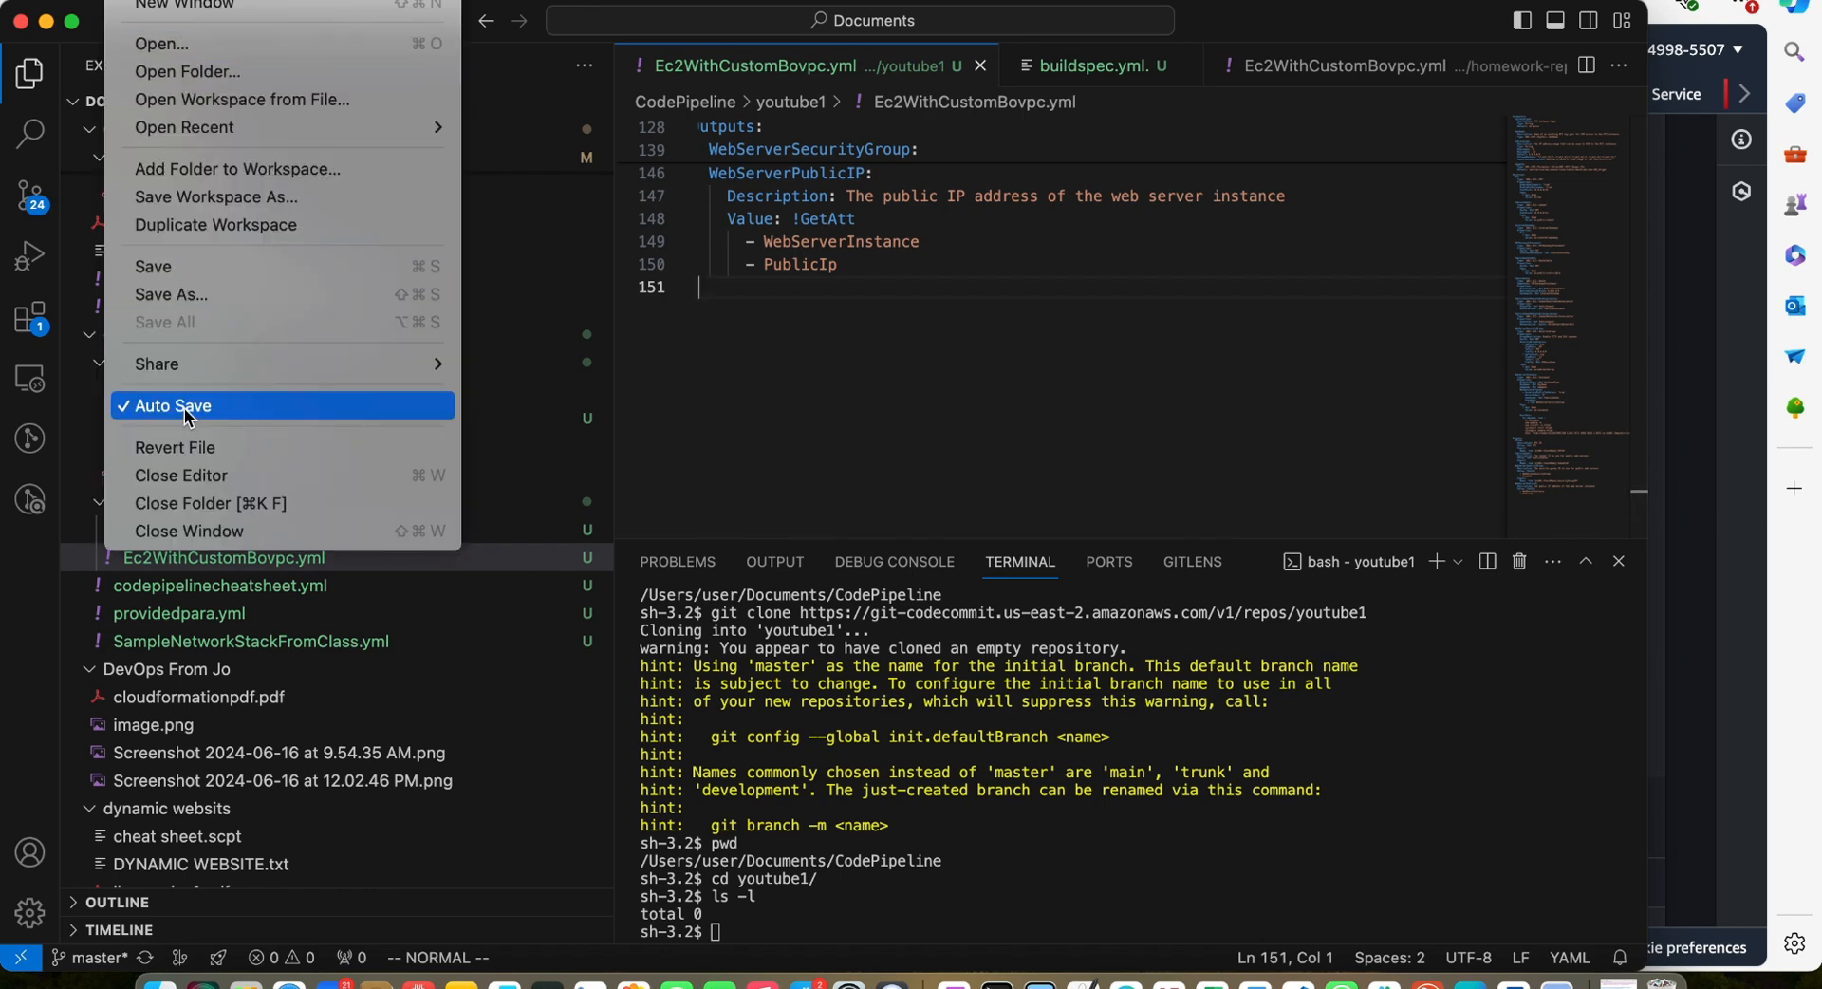
{"action": "left_click", "coordinate": [214, 408]}
{"action": "scroll", "coordinate": [1136, 322], "scroll_direction": "down", "scroll_amount": 2}
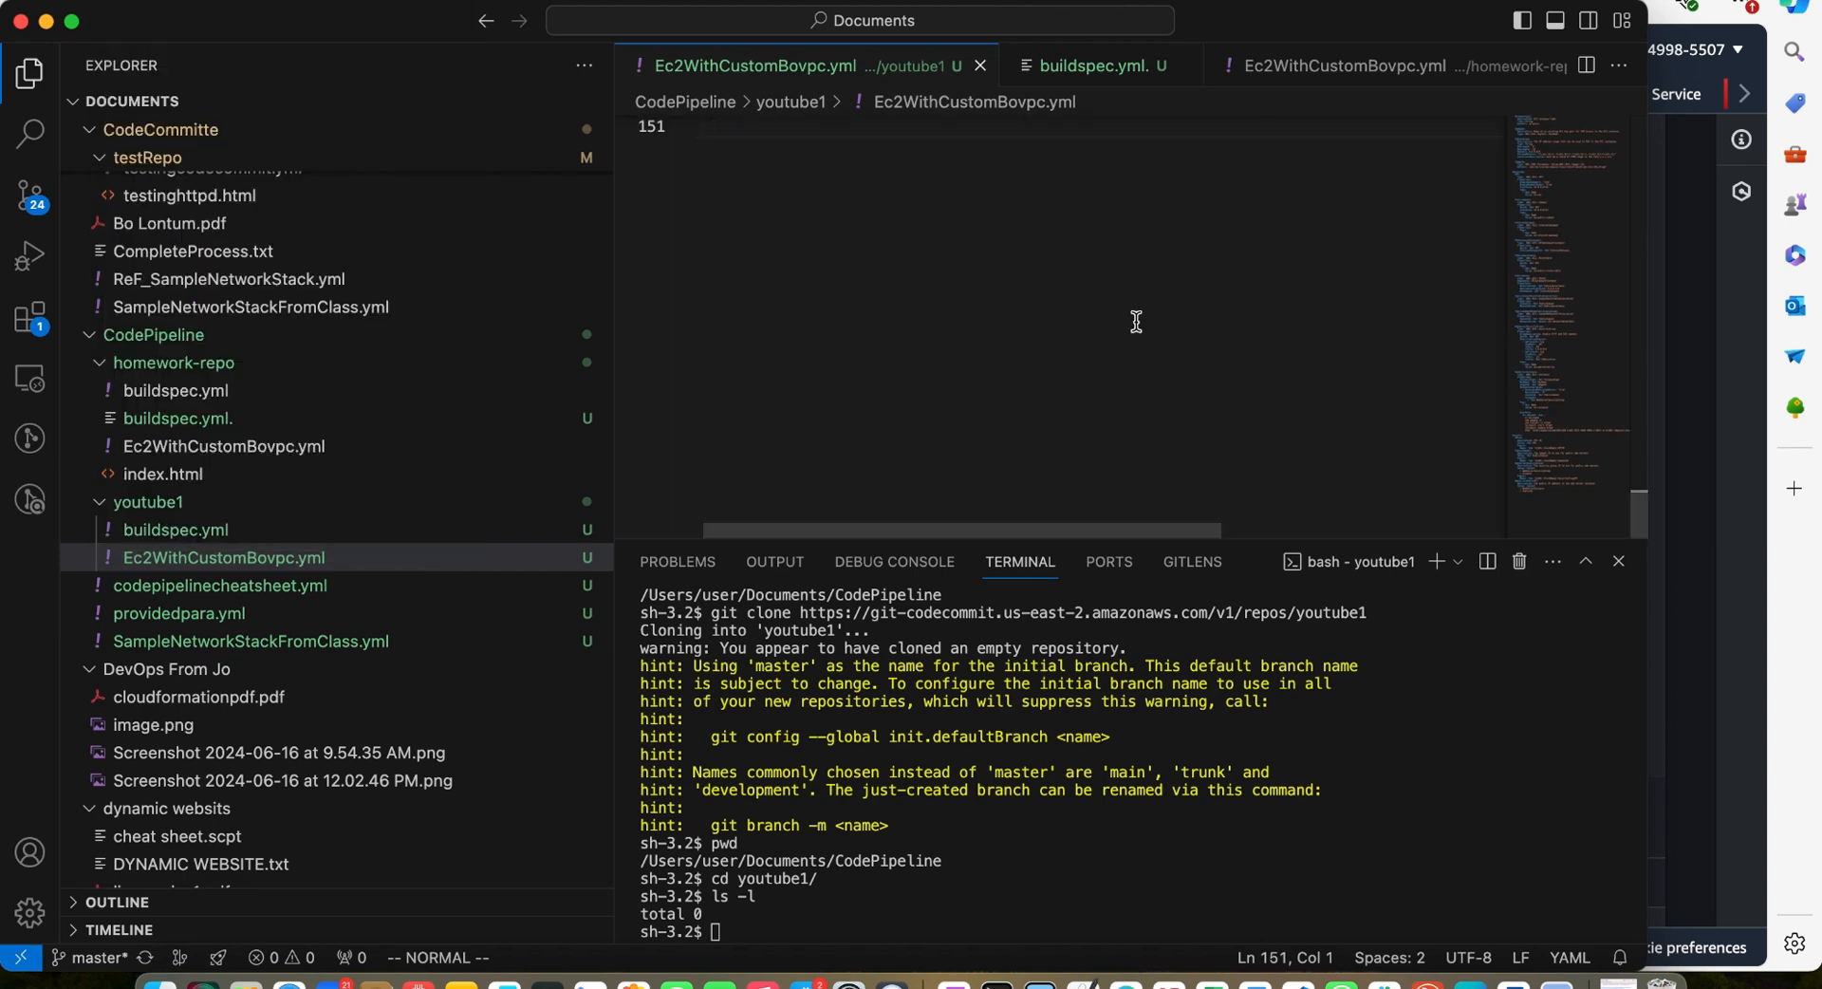
{"action": "scroll", "coordinate": [1135, 321], "scroll_direction": "up", "scroll_amount": 1}
{"action": "scroll", "coordinate": [1135, 322], "scroll_direction": "down", "scroll_amount": 1}
Look through the homework-repo index.html file
{"action": "left_click", "coordinate": [276, 473]}
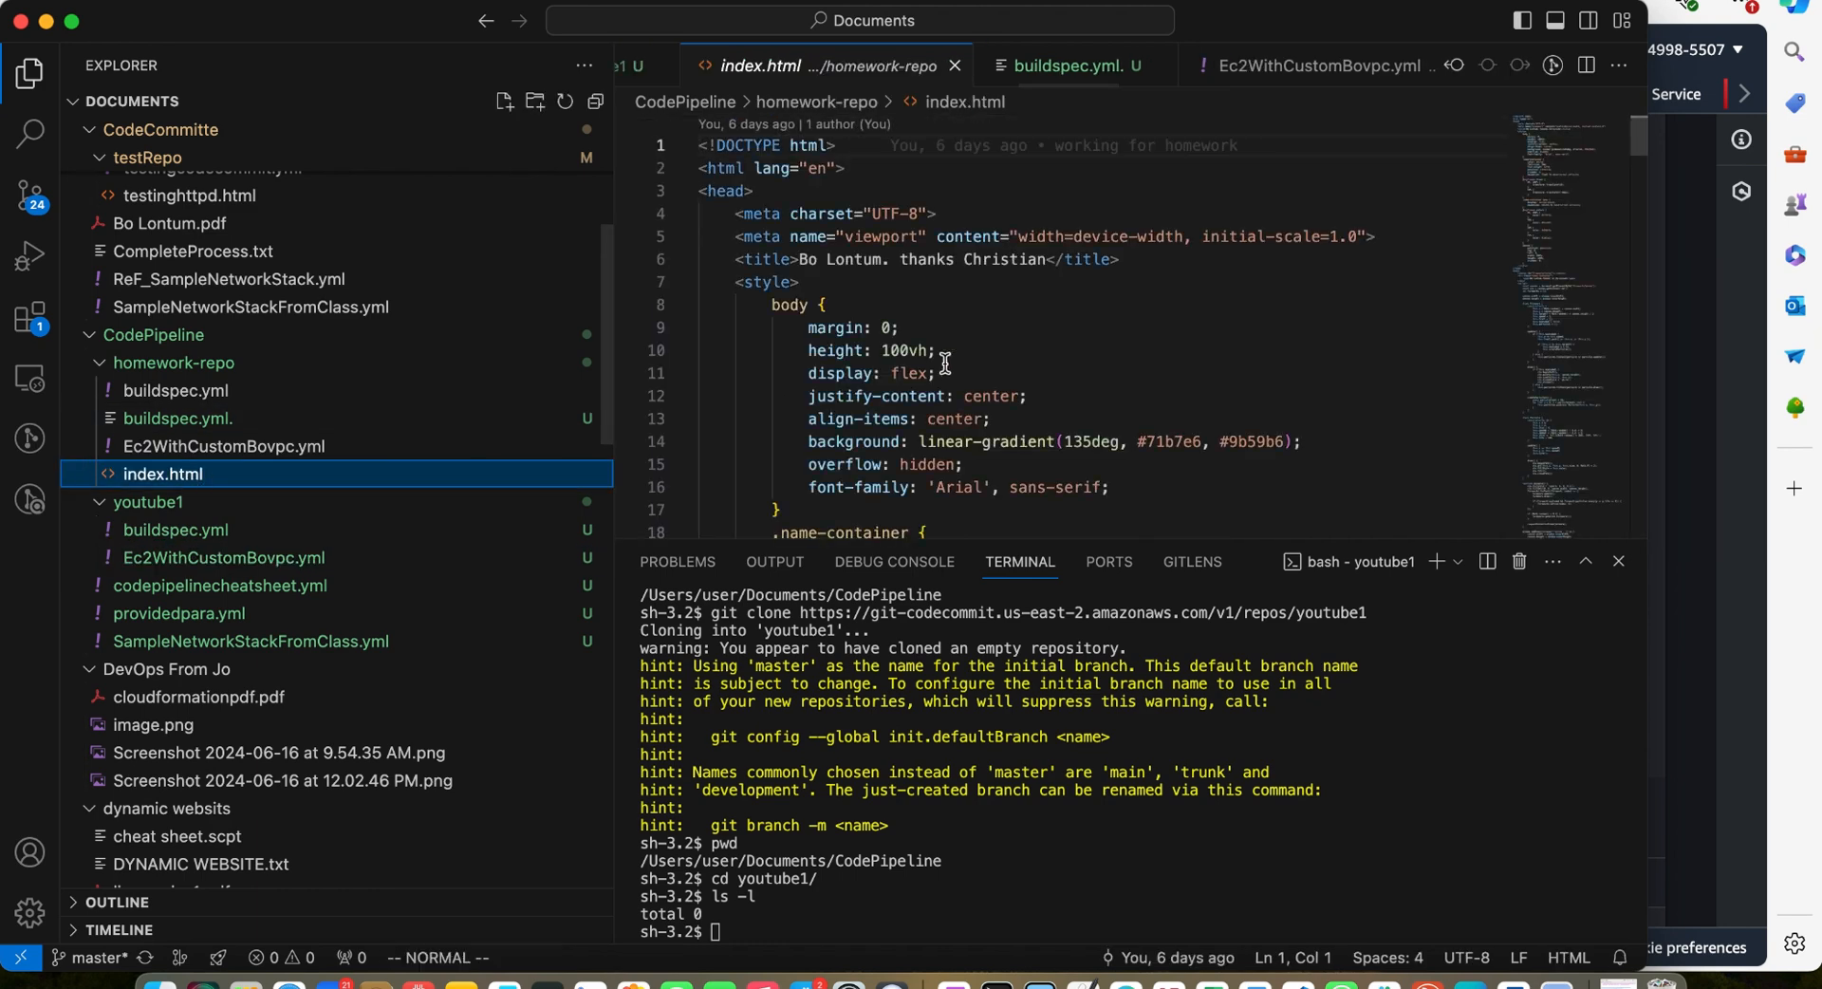
{"action": "scroll", "coordinate": [945, 364], "scroll_direction": "down", "scroll_amount": 9}
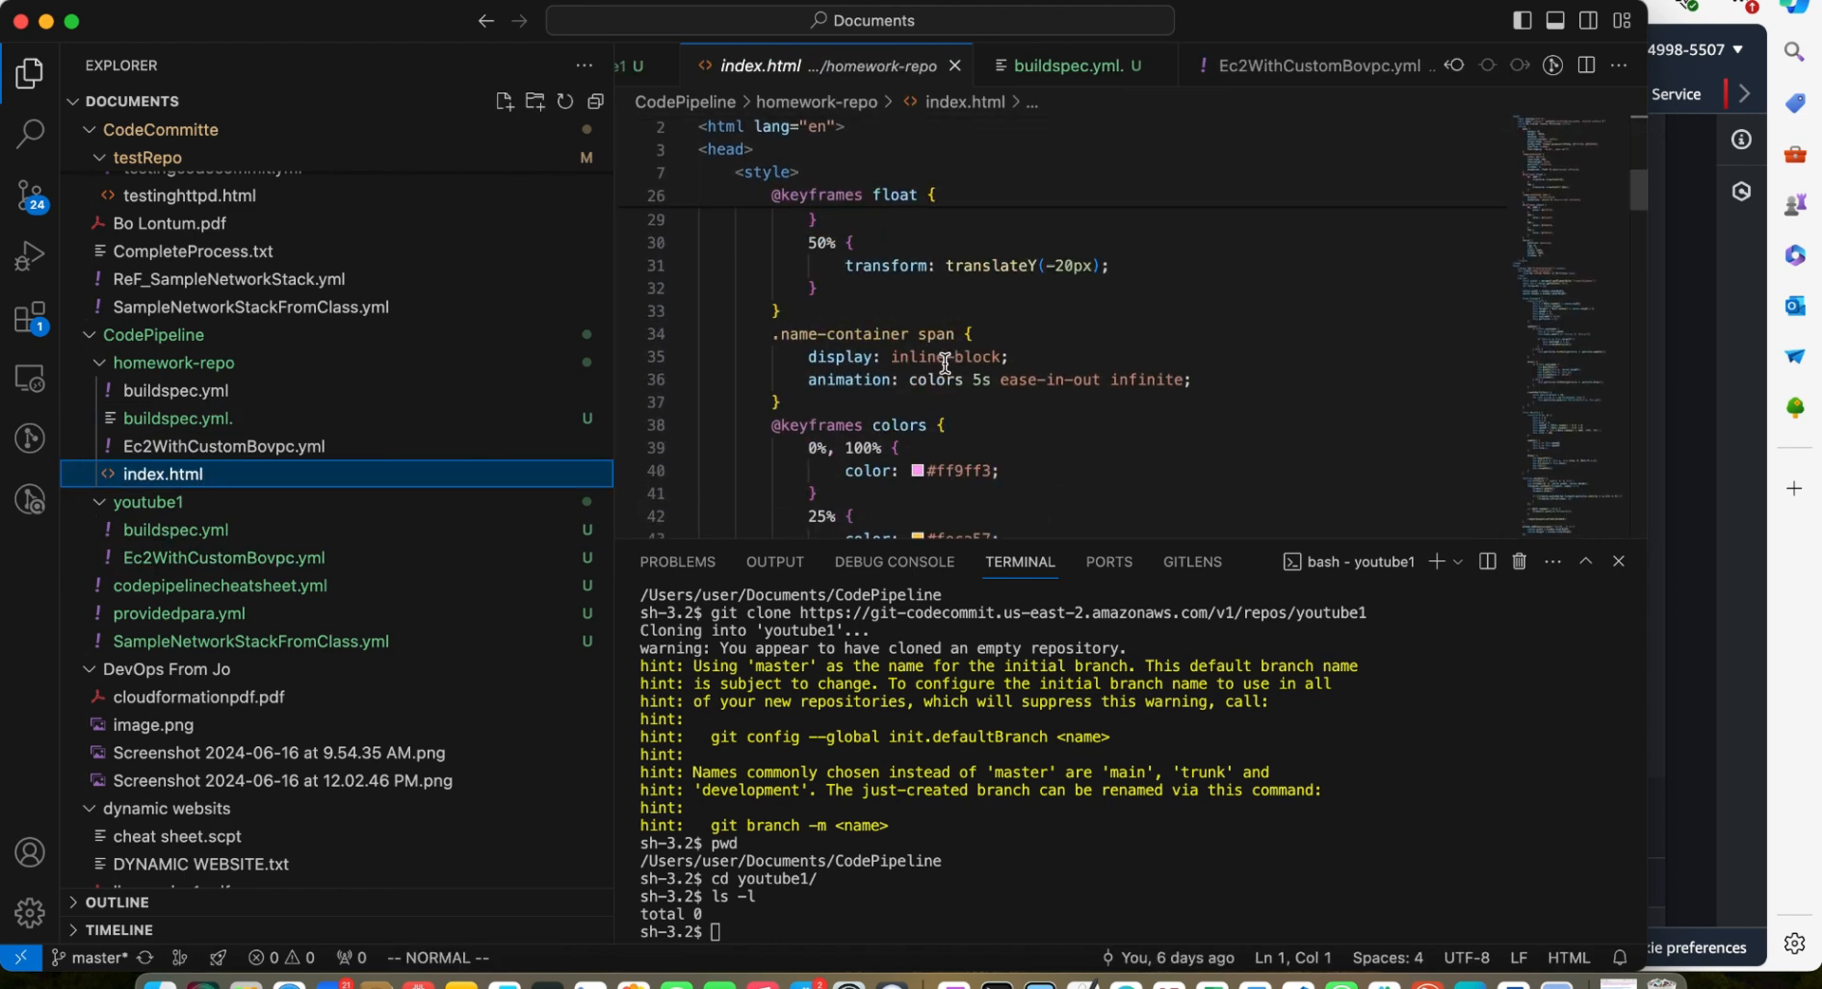
{"action": "scroll", "coordinate": [945, 363], "scroll_direction": "up", "scroll_amount": 9}
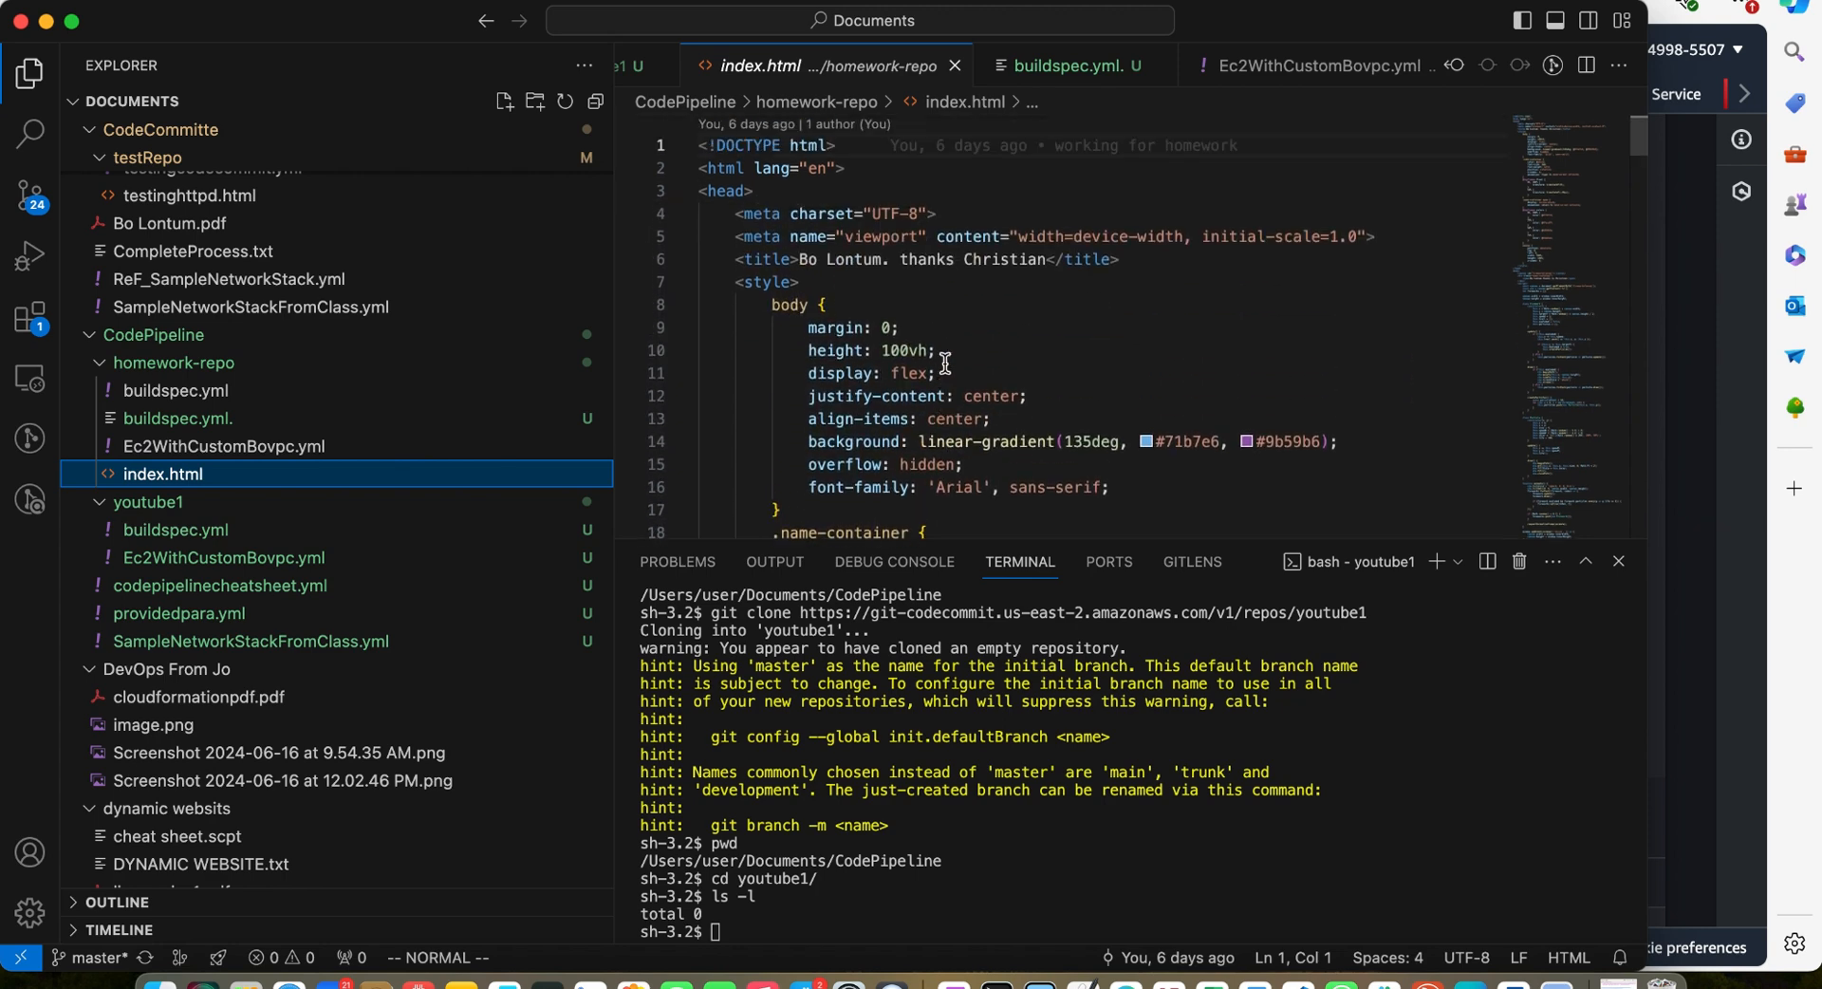
{"action": "scroll", "coordinate": [945, 363], "scroll_direction": "down", "scroll_amount": 20}
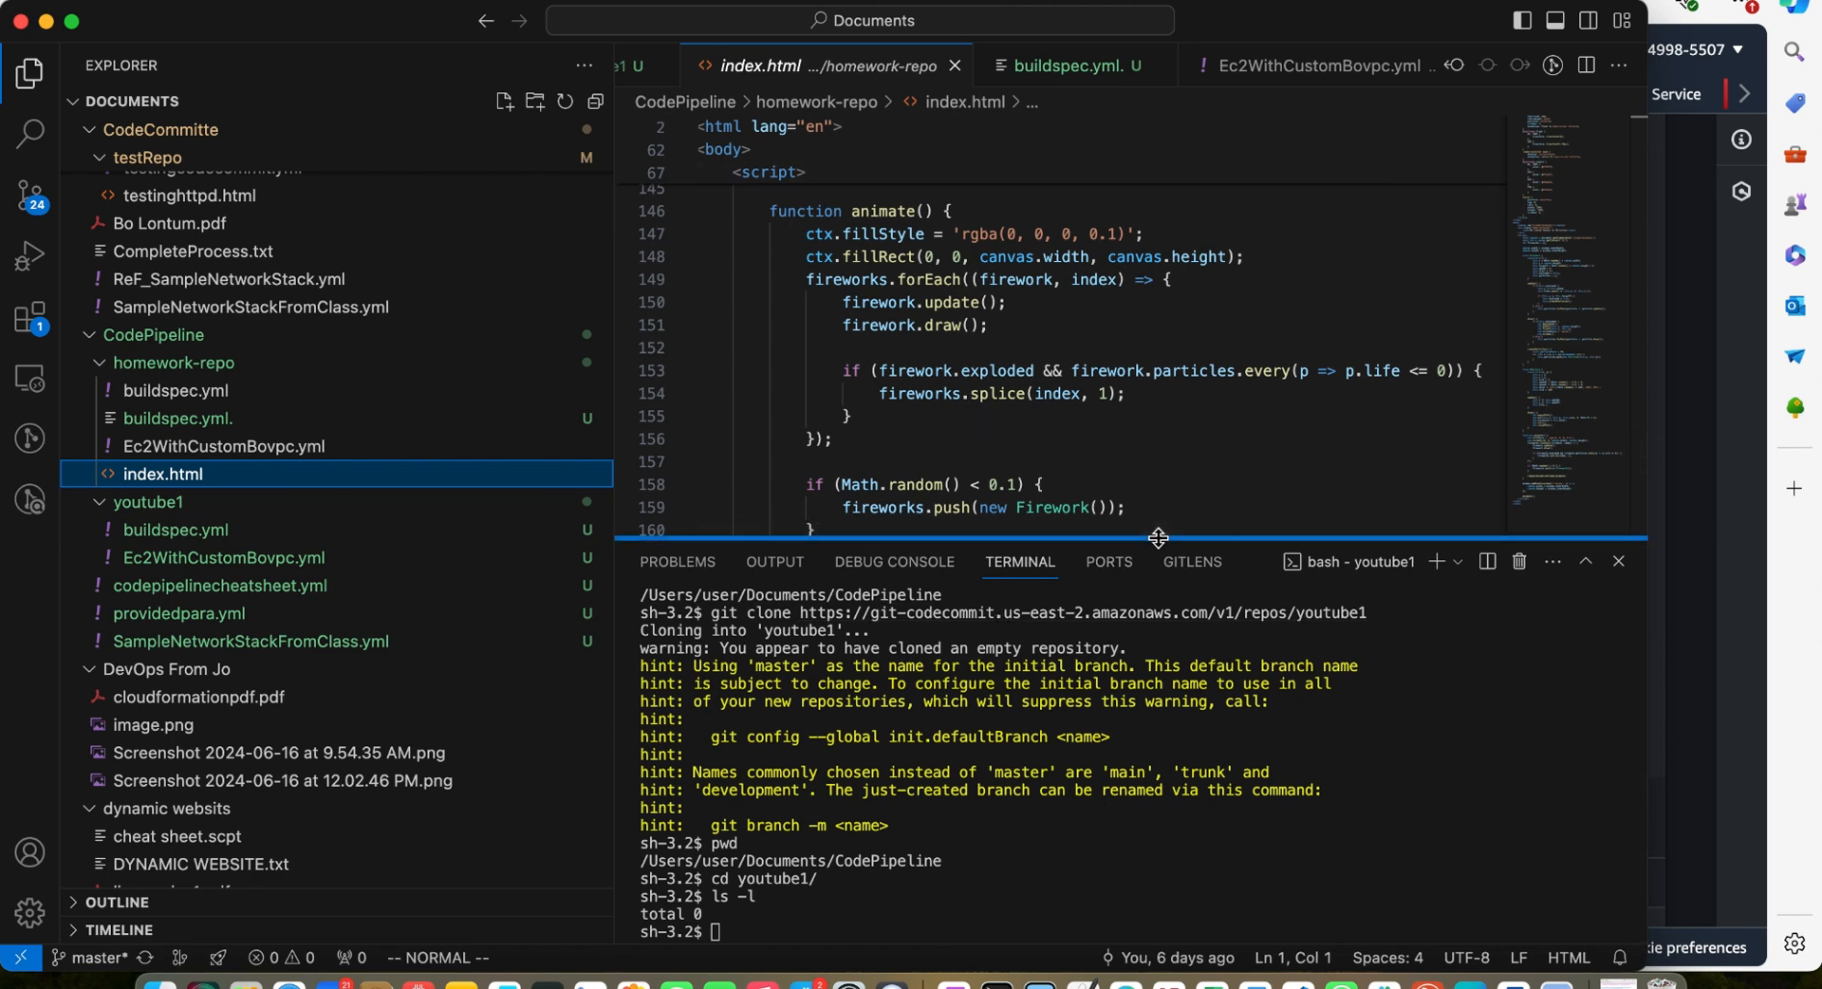
Enlarge the terminal and check the git status of the youtube1 repository
{"action": "left_click_drag", "start_coordinate": [1159, 536], "coordinate": [835, 181]}
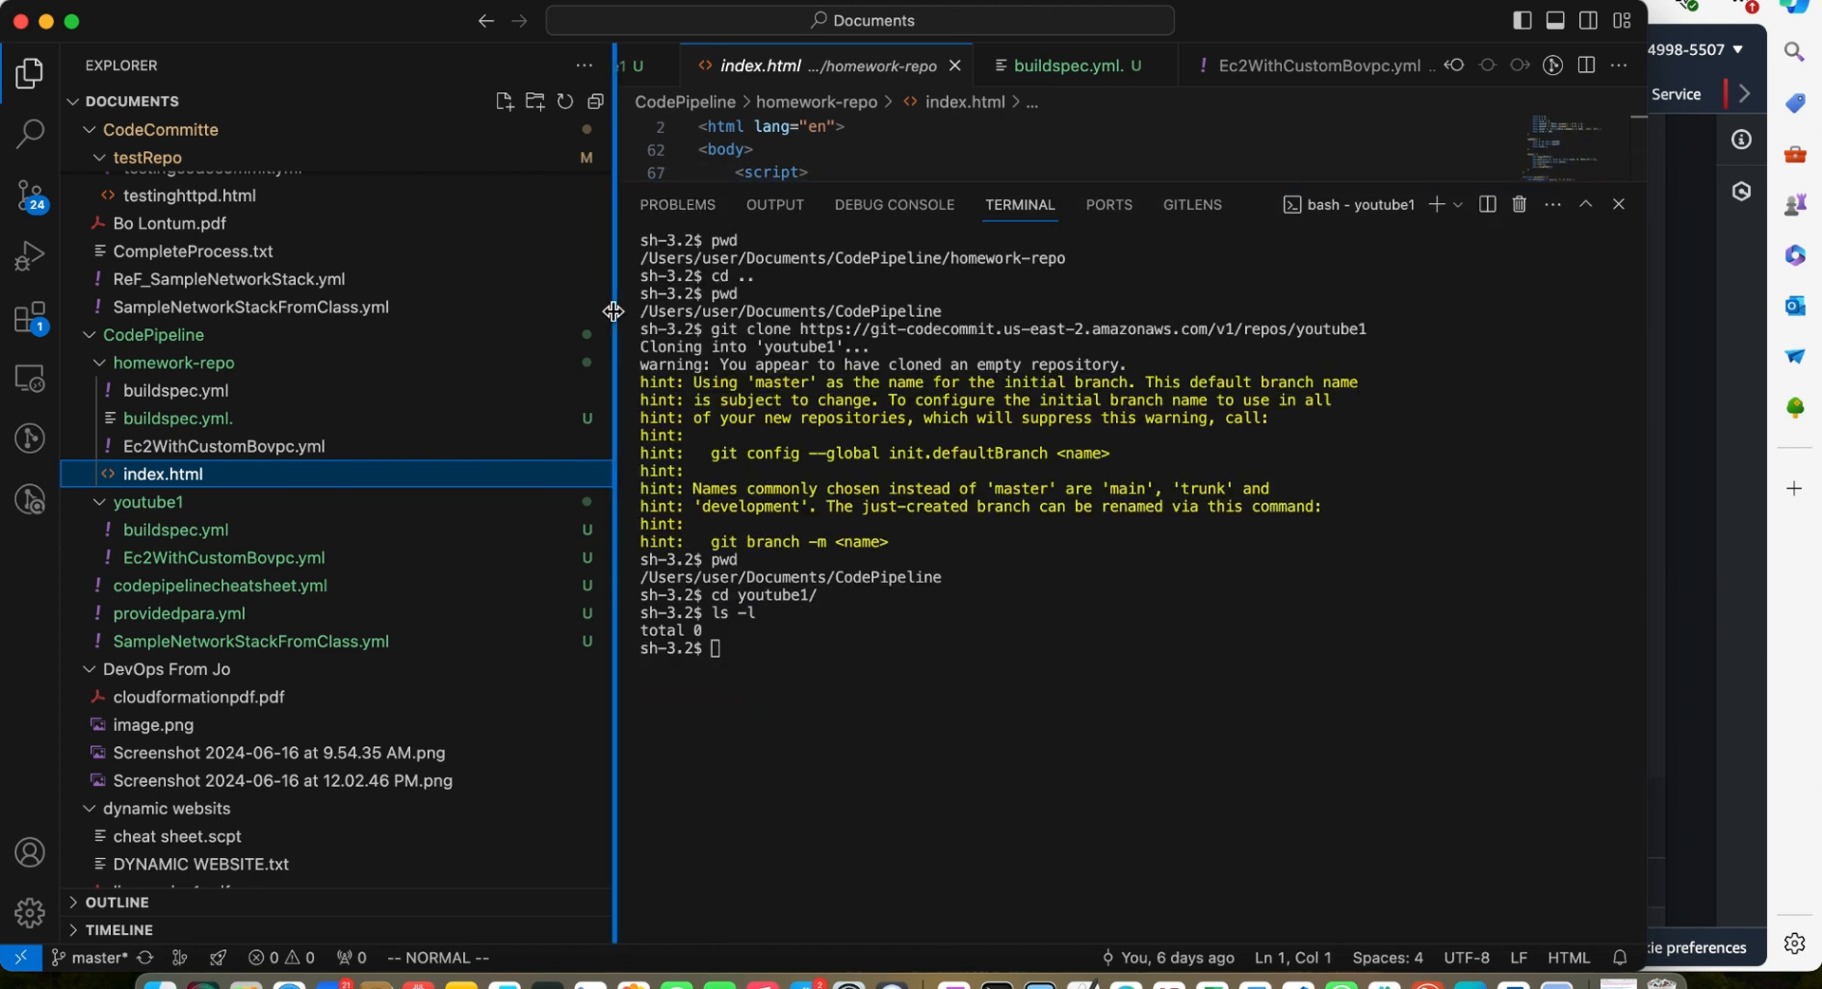
{"action": "left_click_drag", "start_coordinate": [613, 313], "coordinate": [78, 413]}
{"action": "left_click", "coordinate": [263, 679]}
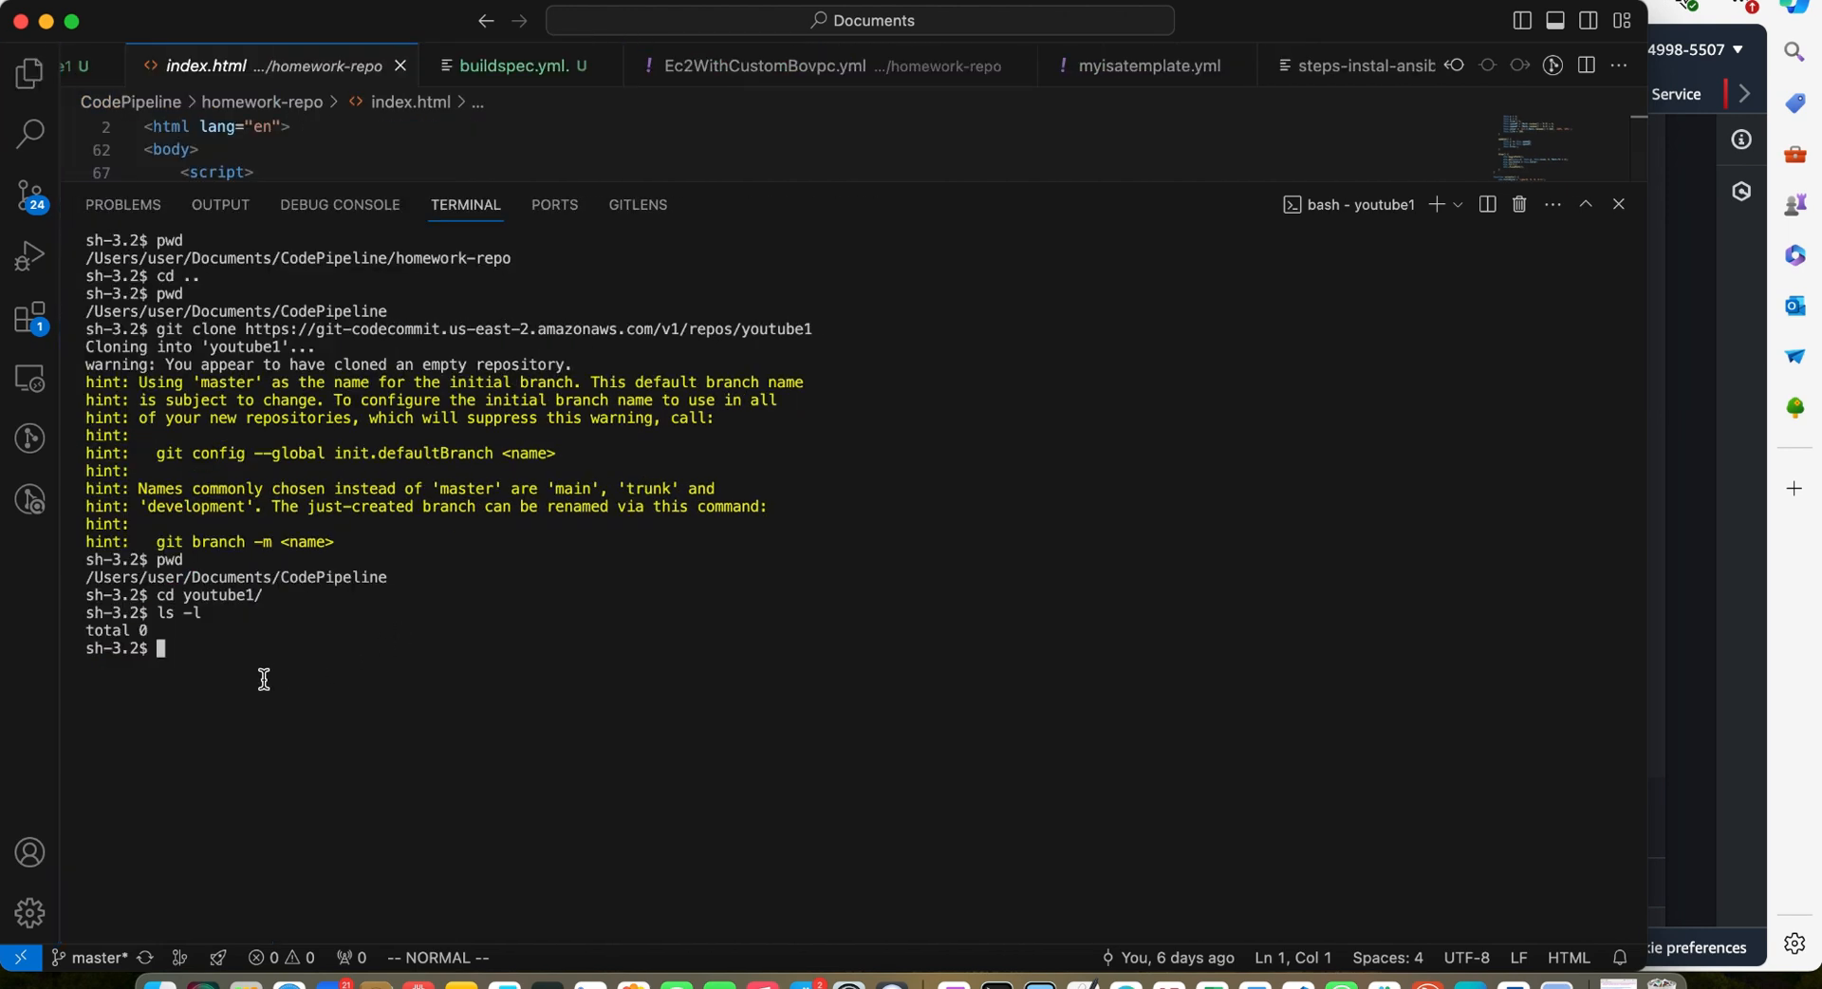
{"action": "type", "text": "git si"}
{"action": "key", "text": "BackSpace"}
{"action": "type", "text": "tatus"}
{"action": "key", "text": "Return"}
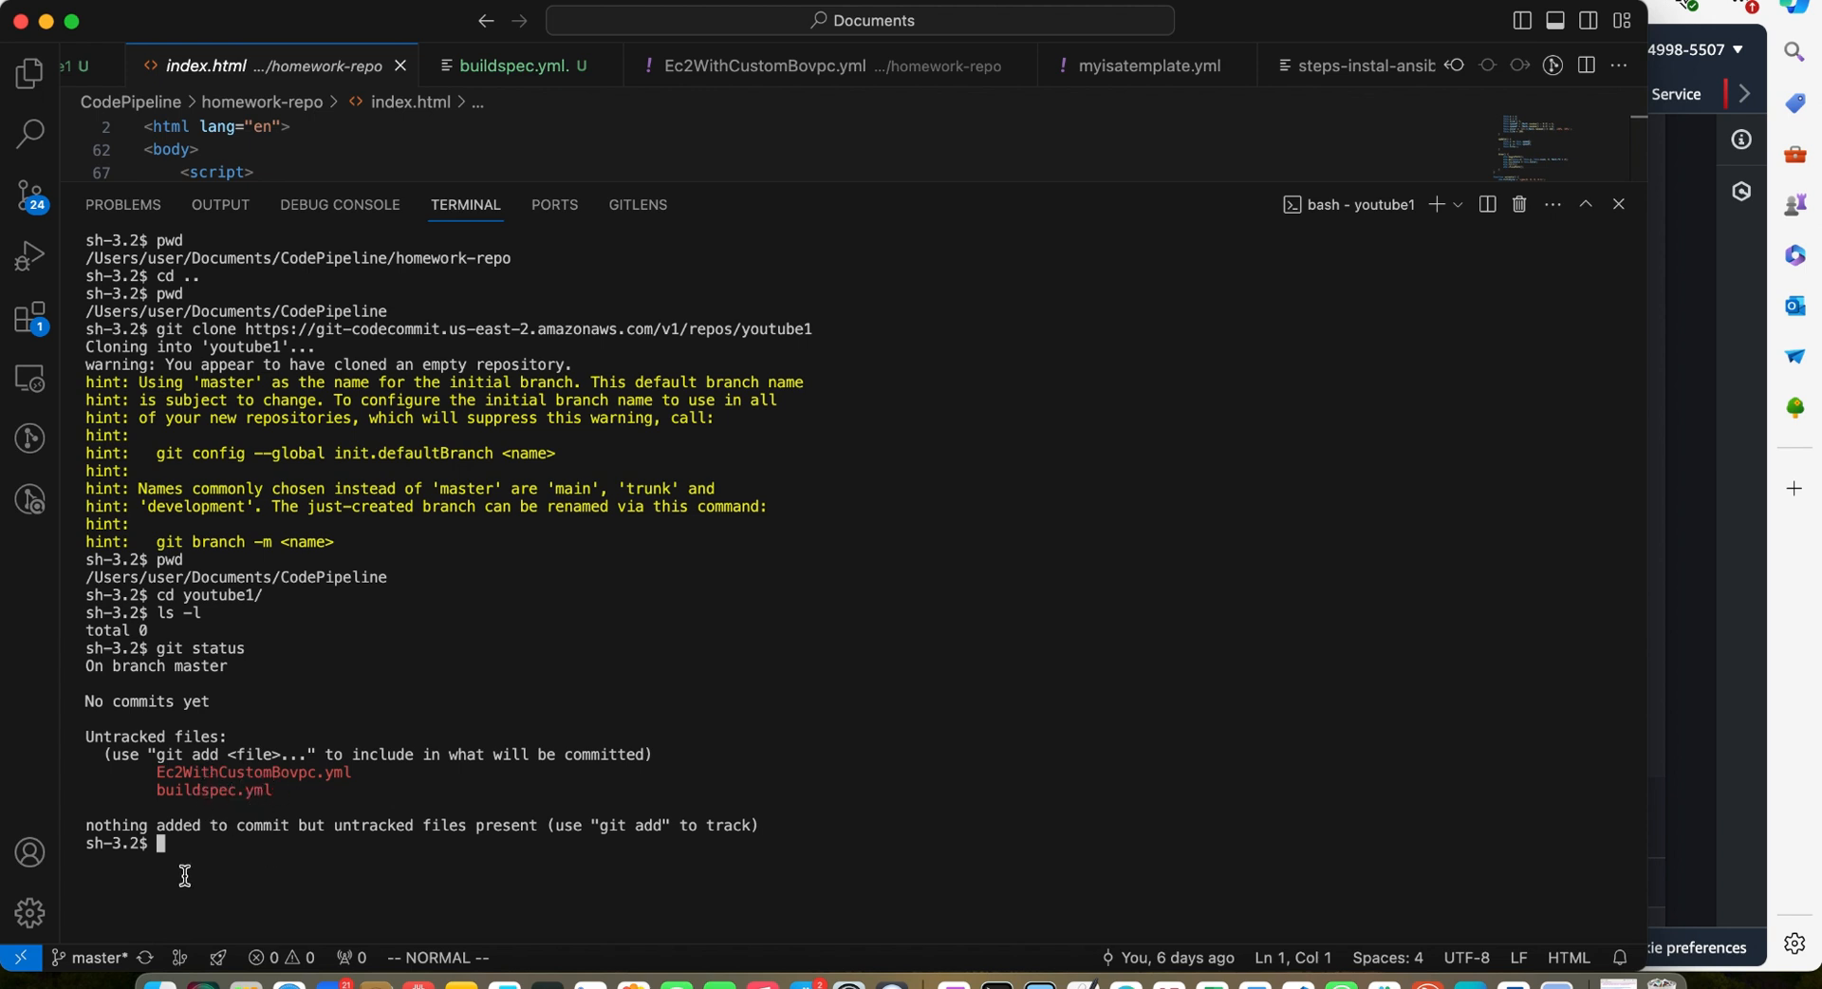
Stage all files with git add . and check the repository status again
{"action": "type", "text": "git add ."}
{"action": "key", "text": "Return"}
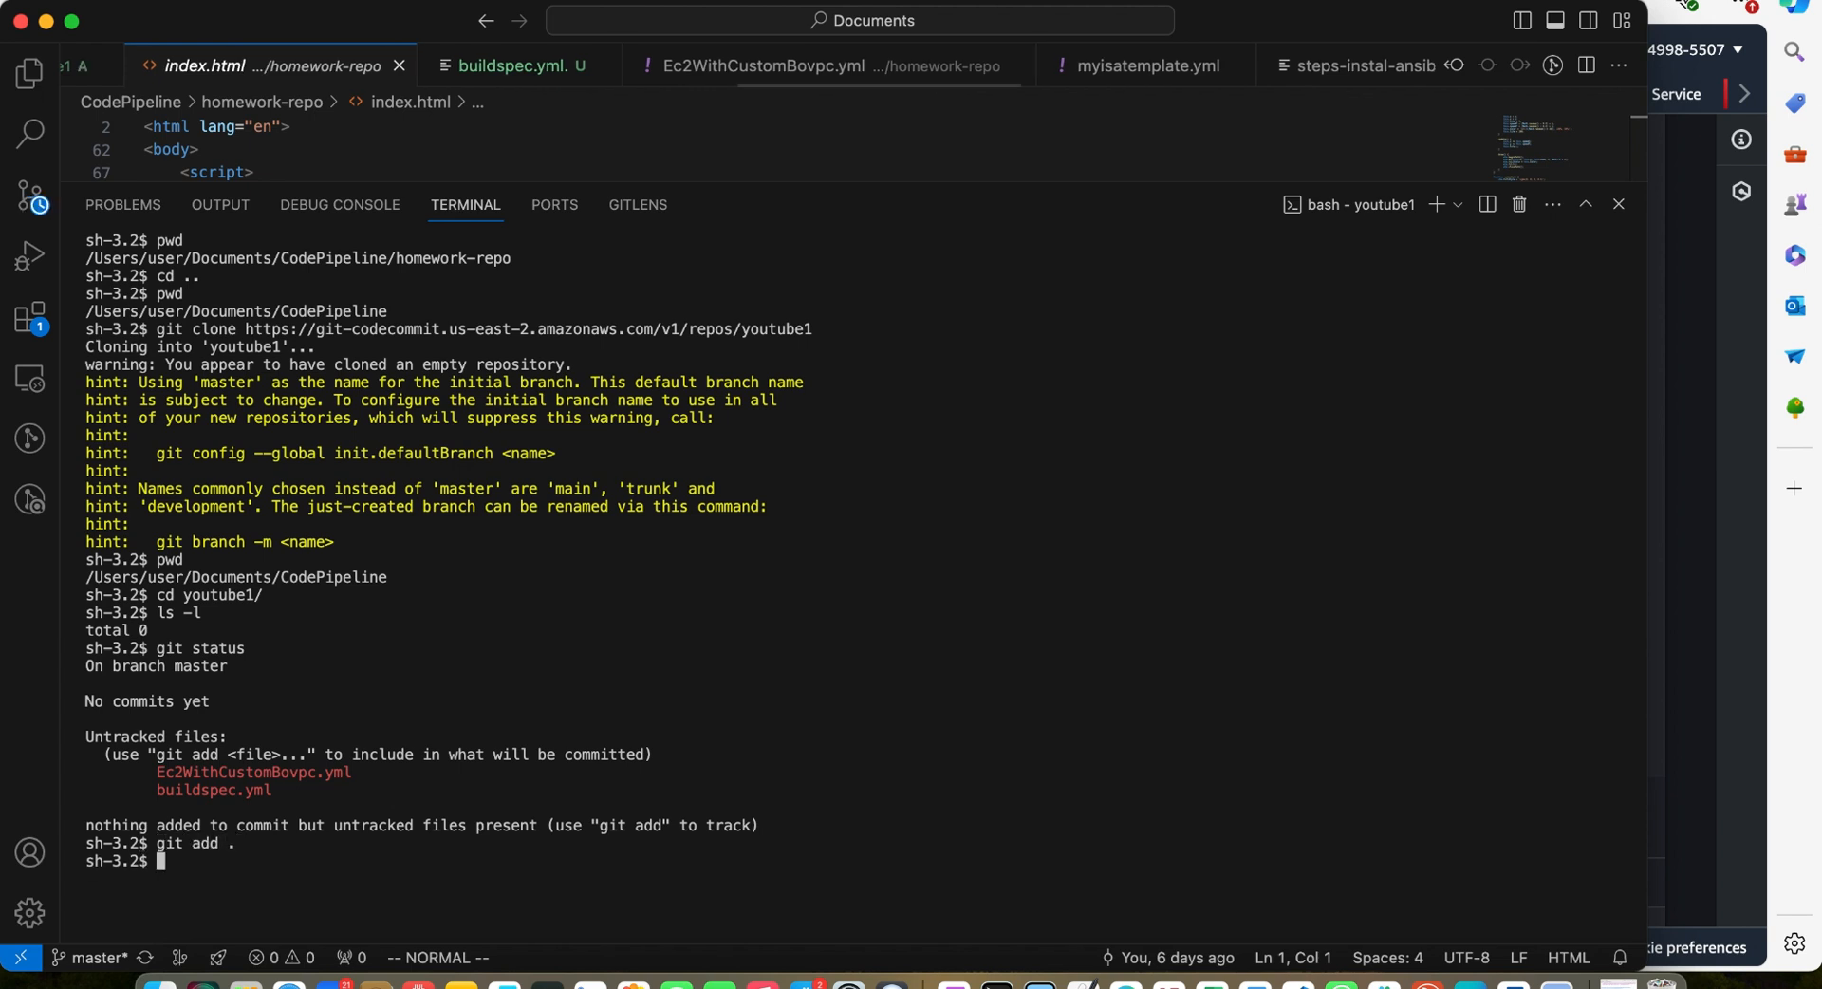
{"action": "type", "text": "st"}
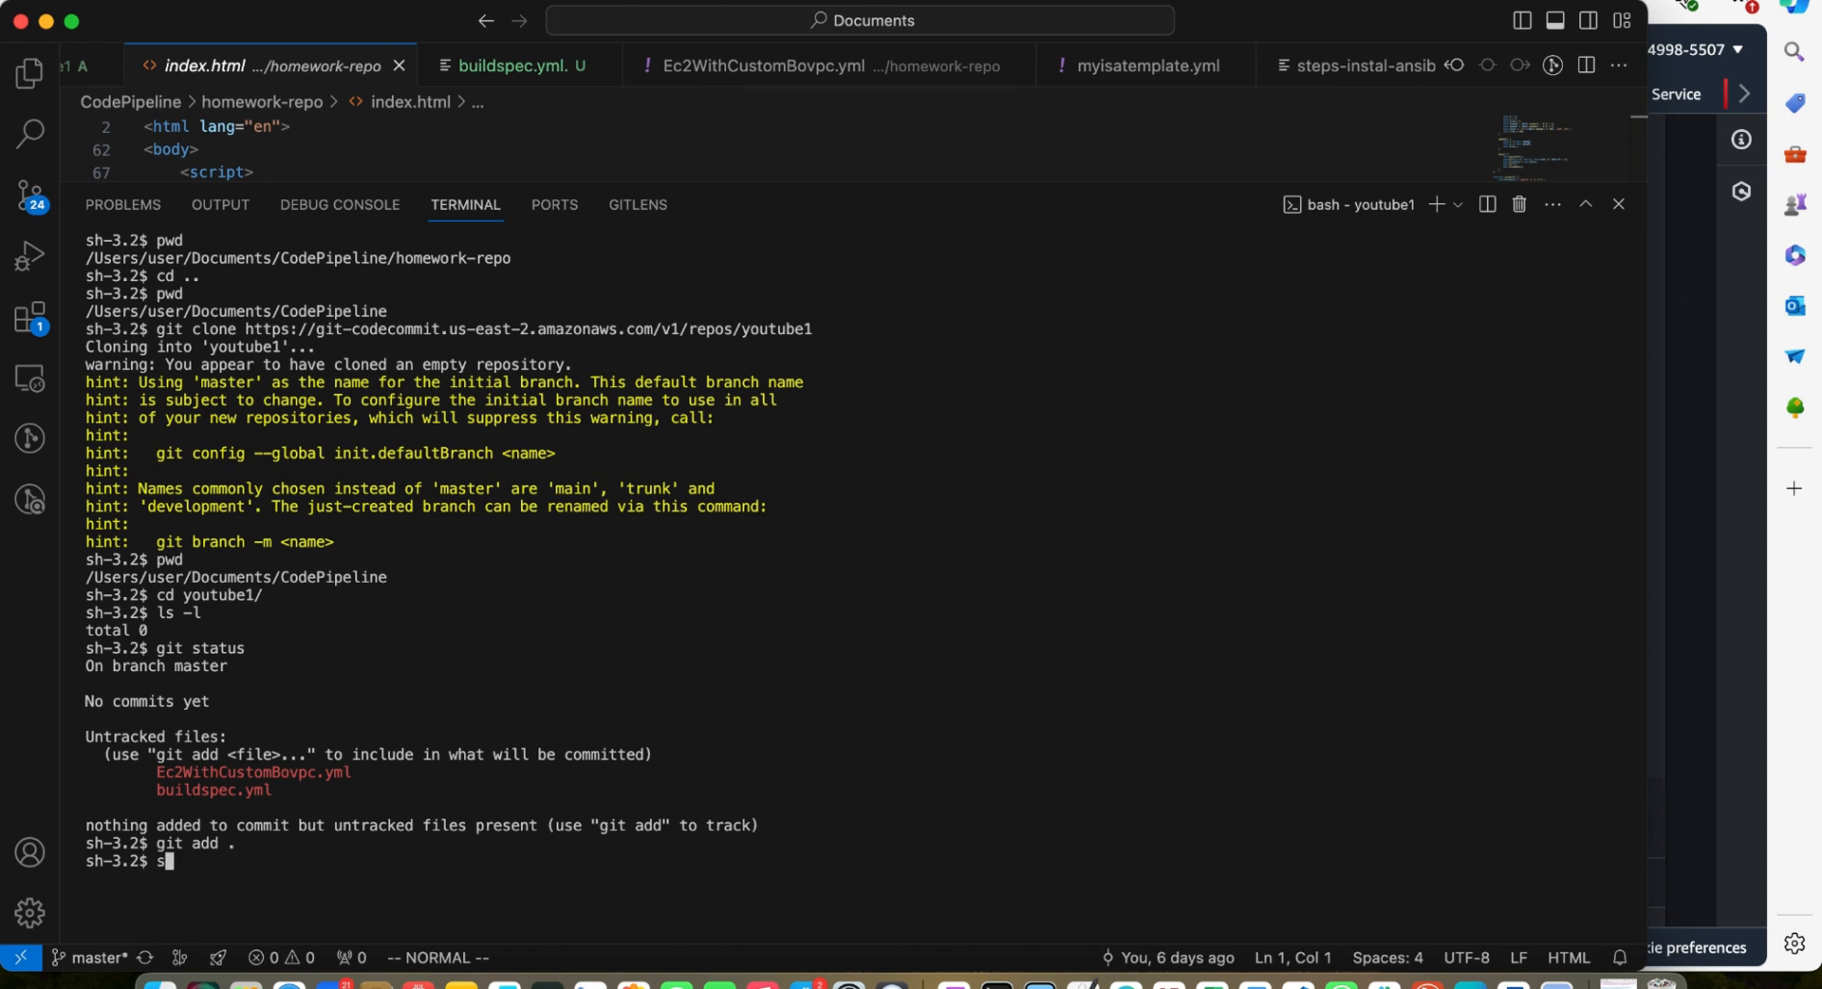
{"action": "key", "text": "BackSpace"}
{"action": "key", "text": "BackSpace"}
{"action": "type", "text": "git status"}
{"action": "key", "text": "Return"}
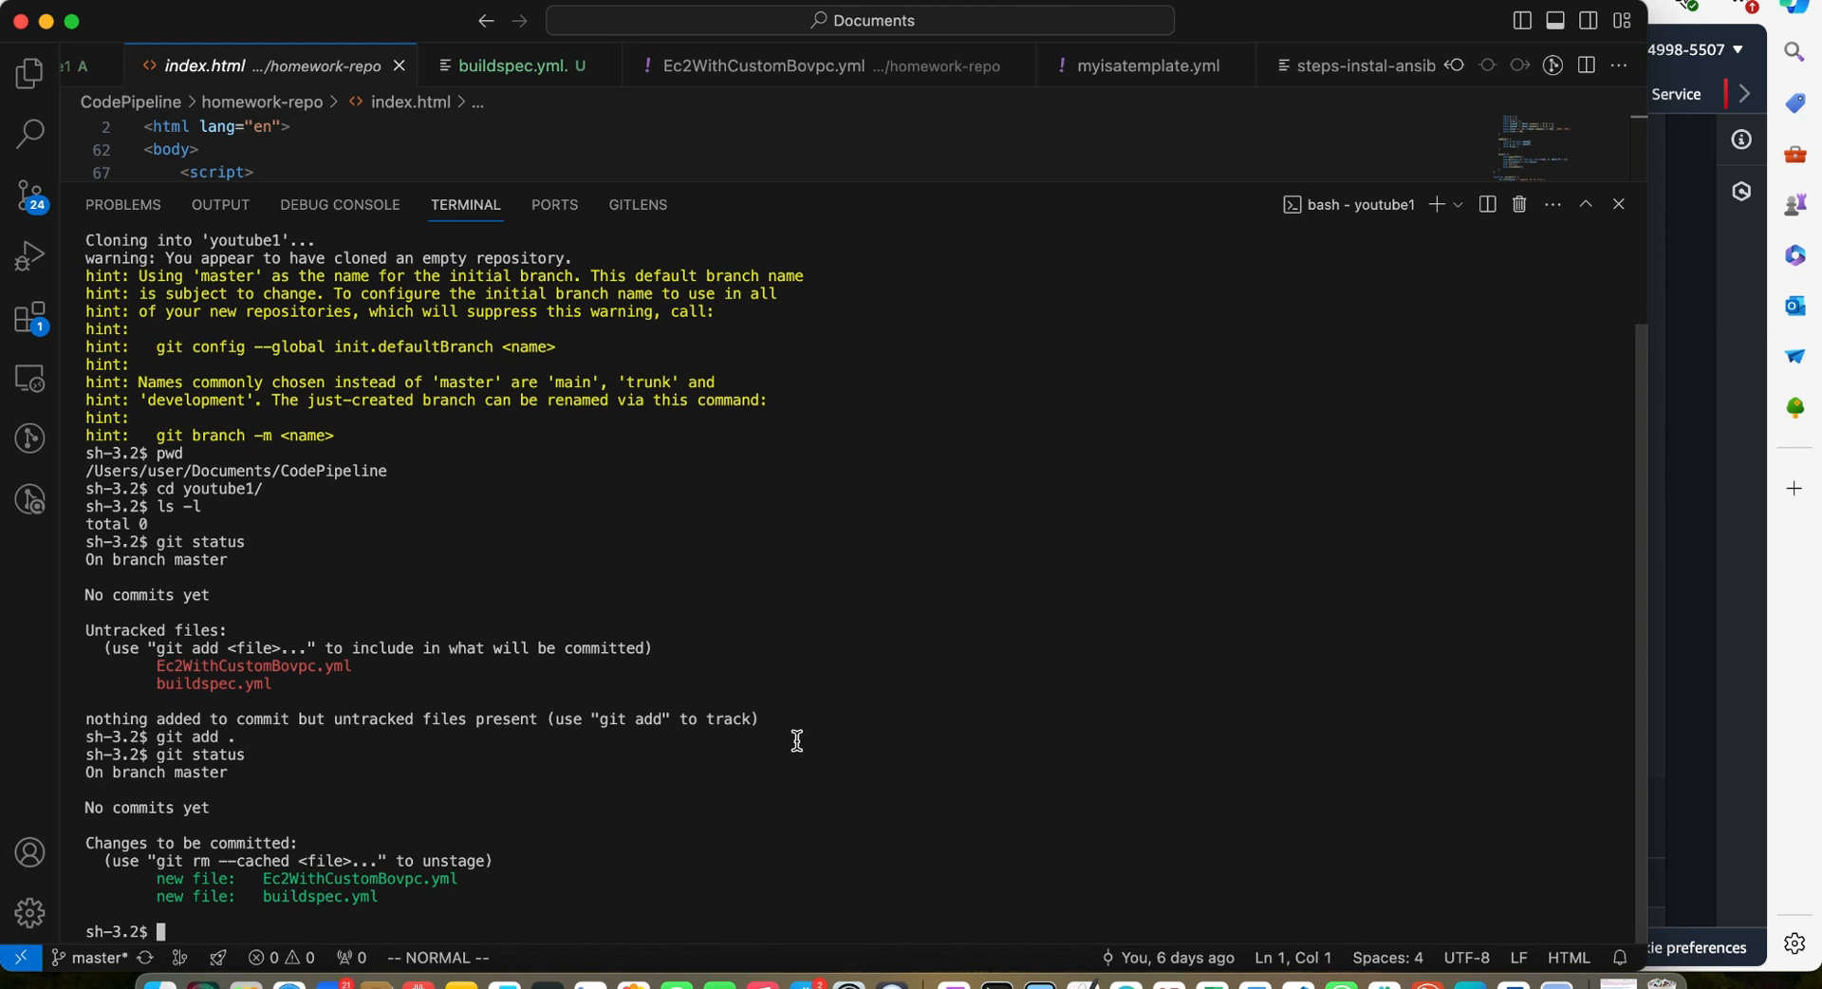
Clear the terminal and commit the staged files with the message "for youtube"
{"action": "type", "text": "clear"}
{"action": "key", "text": "Return"}
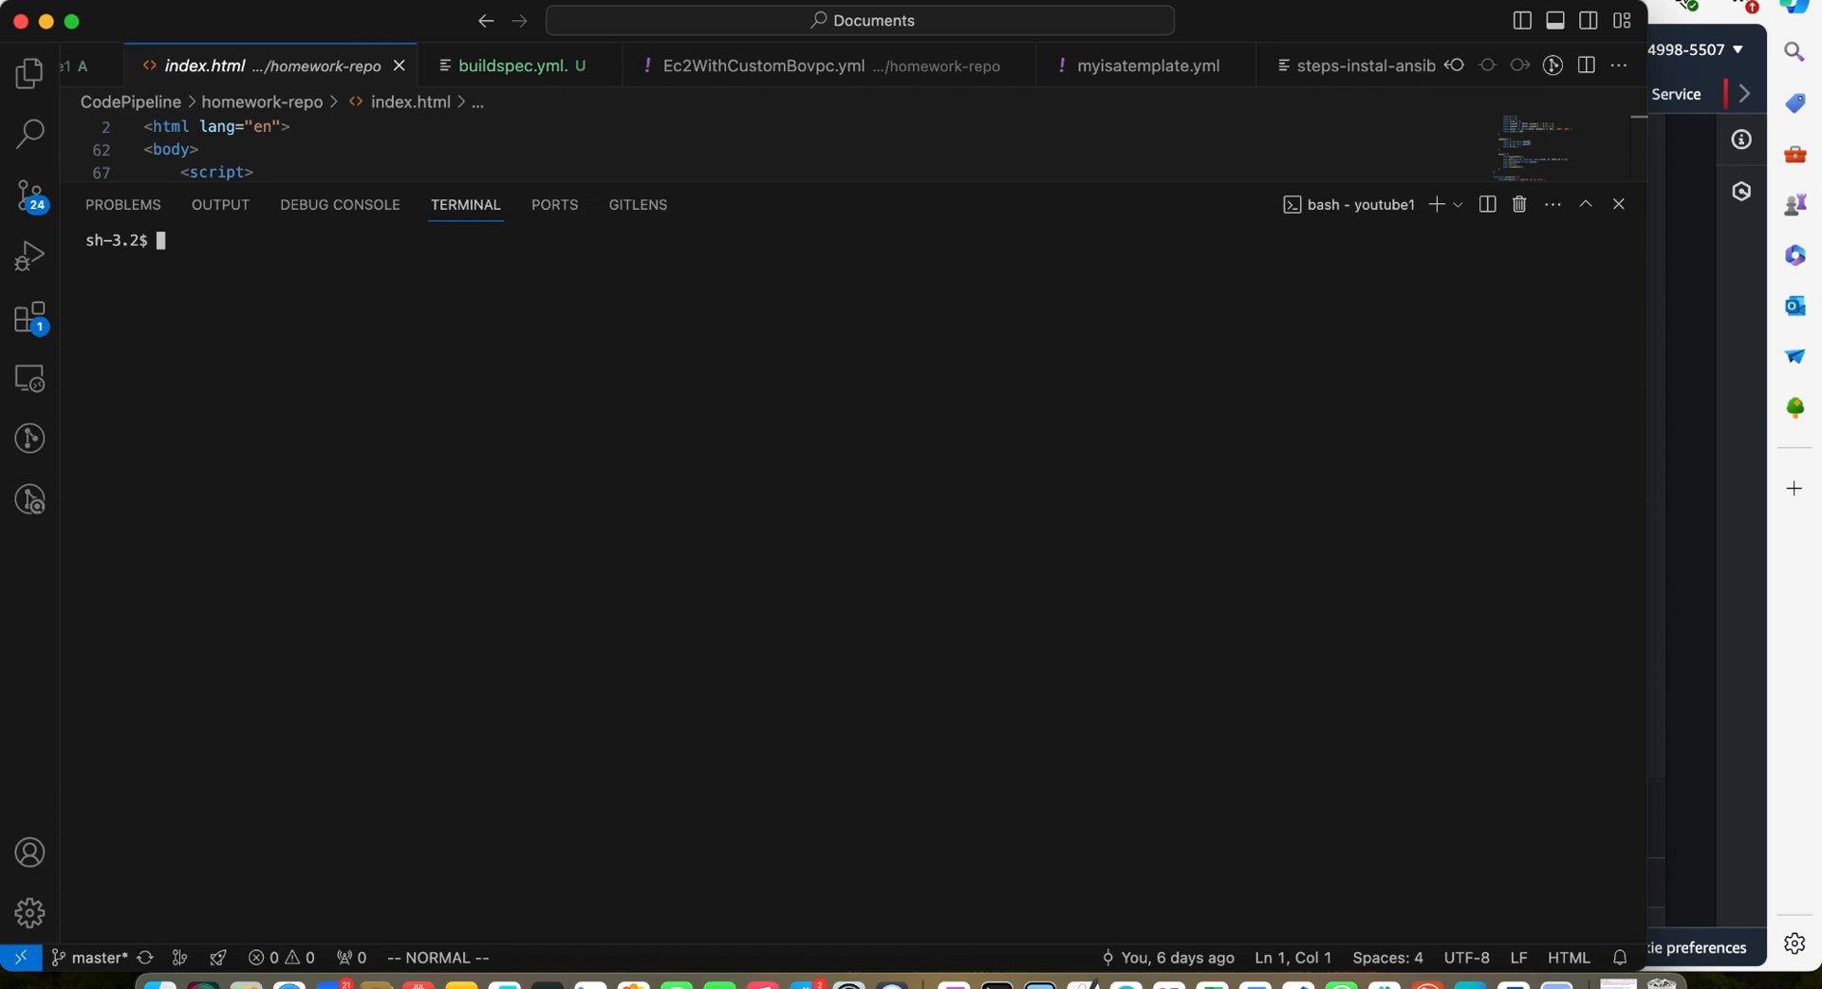
{"action": "type", "text": "git"}
{"action": "type", "text": " comm"}
{"action": "type", "text": "it"}
{"action": "type", "text": " -m "}
{"action": "type", "text": "\""}
{"action": "type", "text": "use th"}
{"action": "type", "text": "i"}
{"action": "type", "text": "s for"}
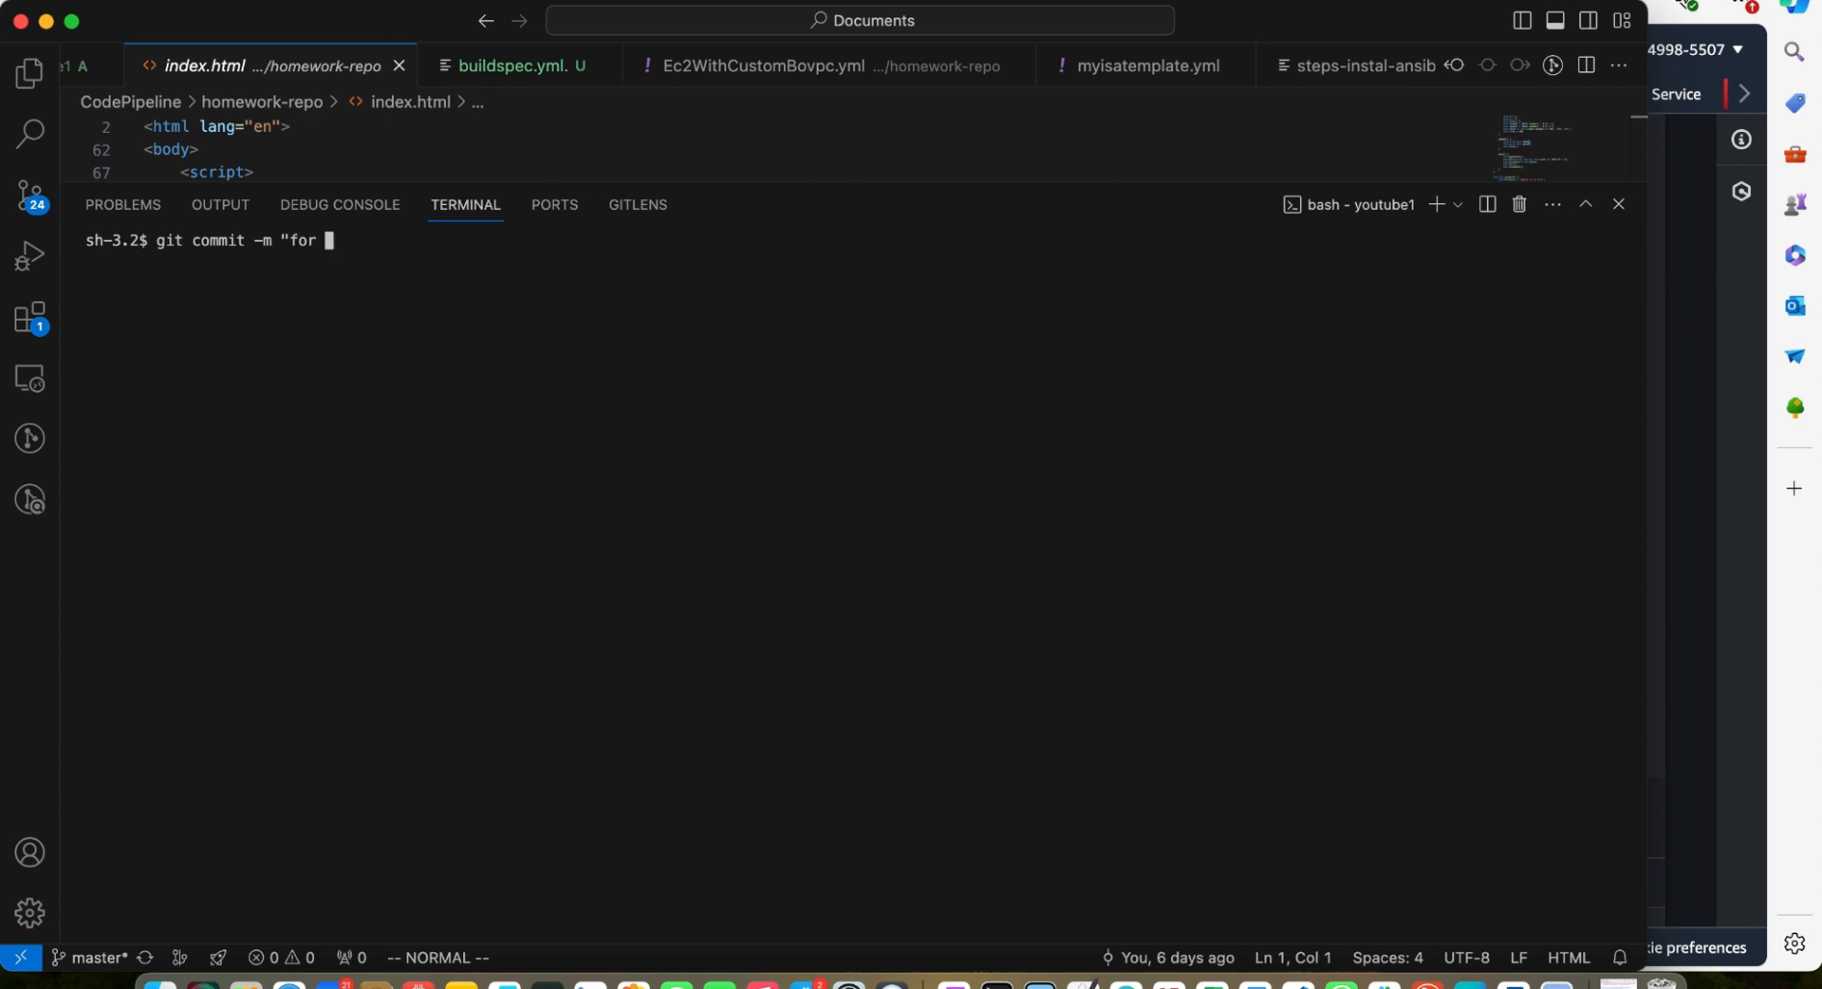
{"action": "type", "text": "you"}
{"action": "type", "text": "tube\""}
{"action": "key", "text": "Return"}
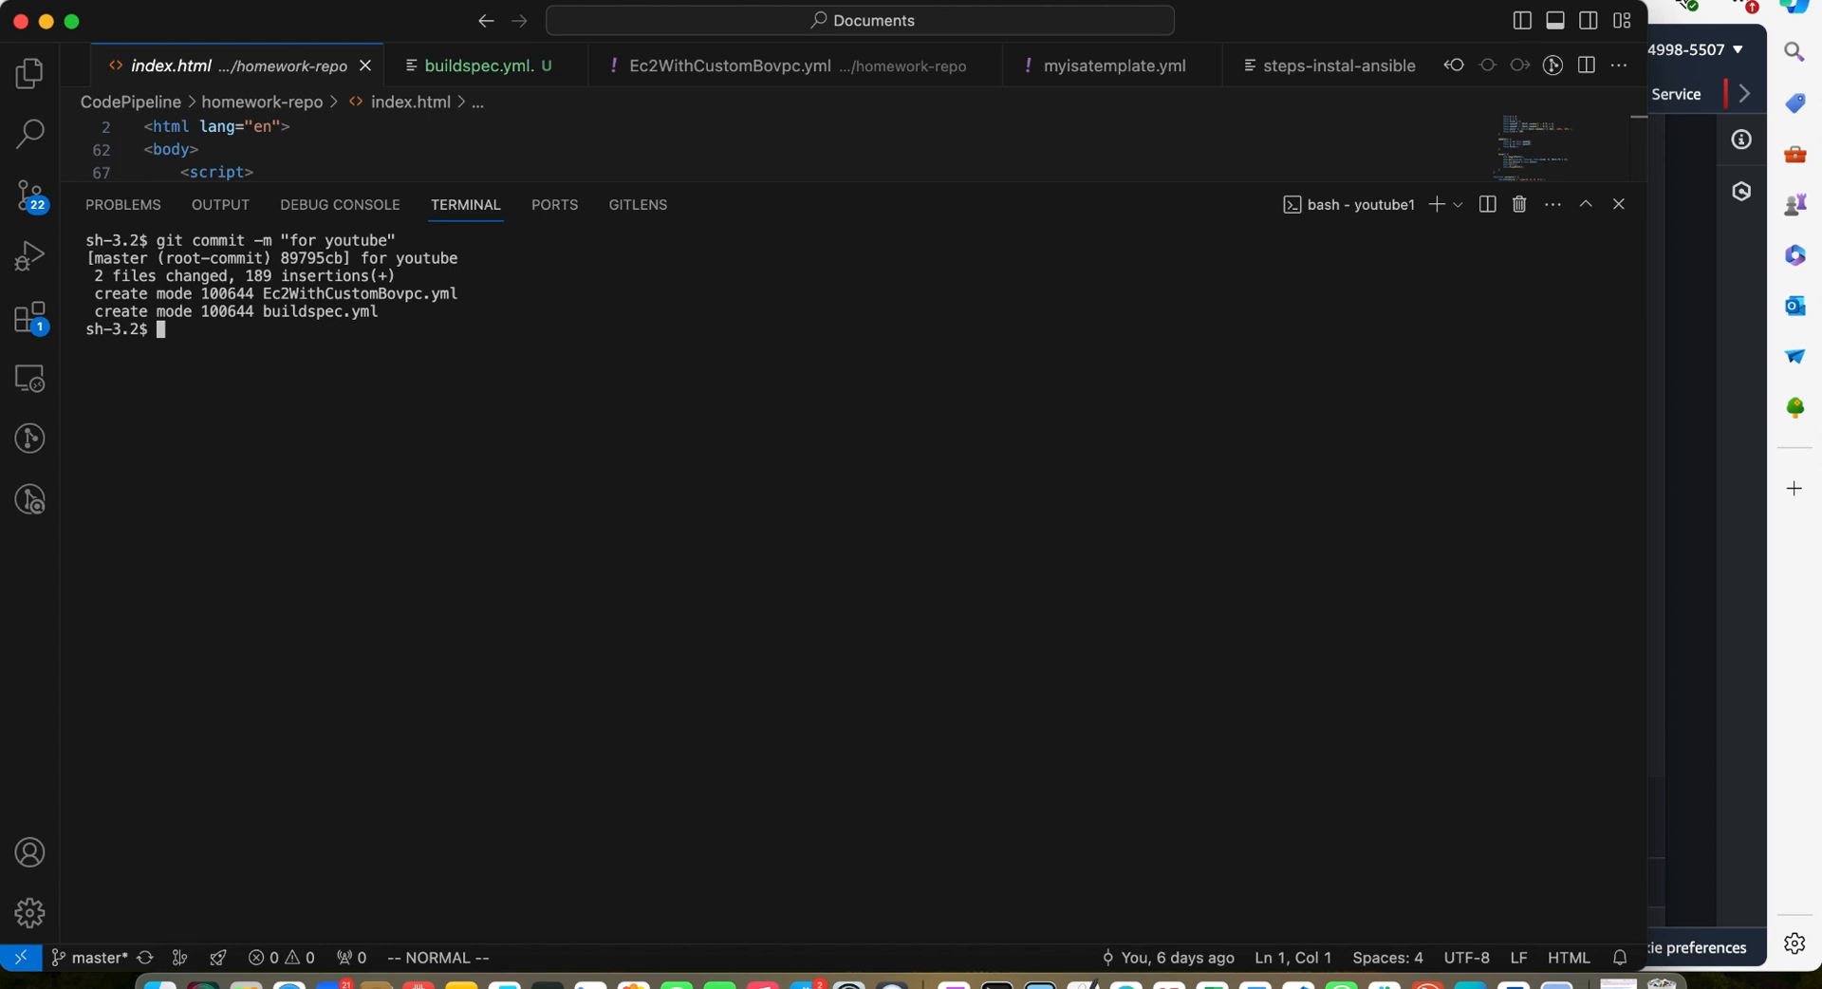
Check the current branch and push the commit to the youtube1 CodeCommit repository
{"action": "type", "text": "git branch"}
{"action": "key", "text": "Return"}
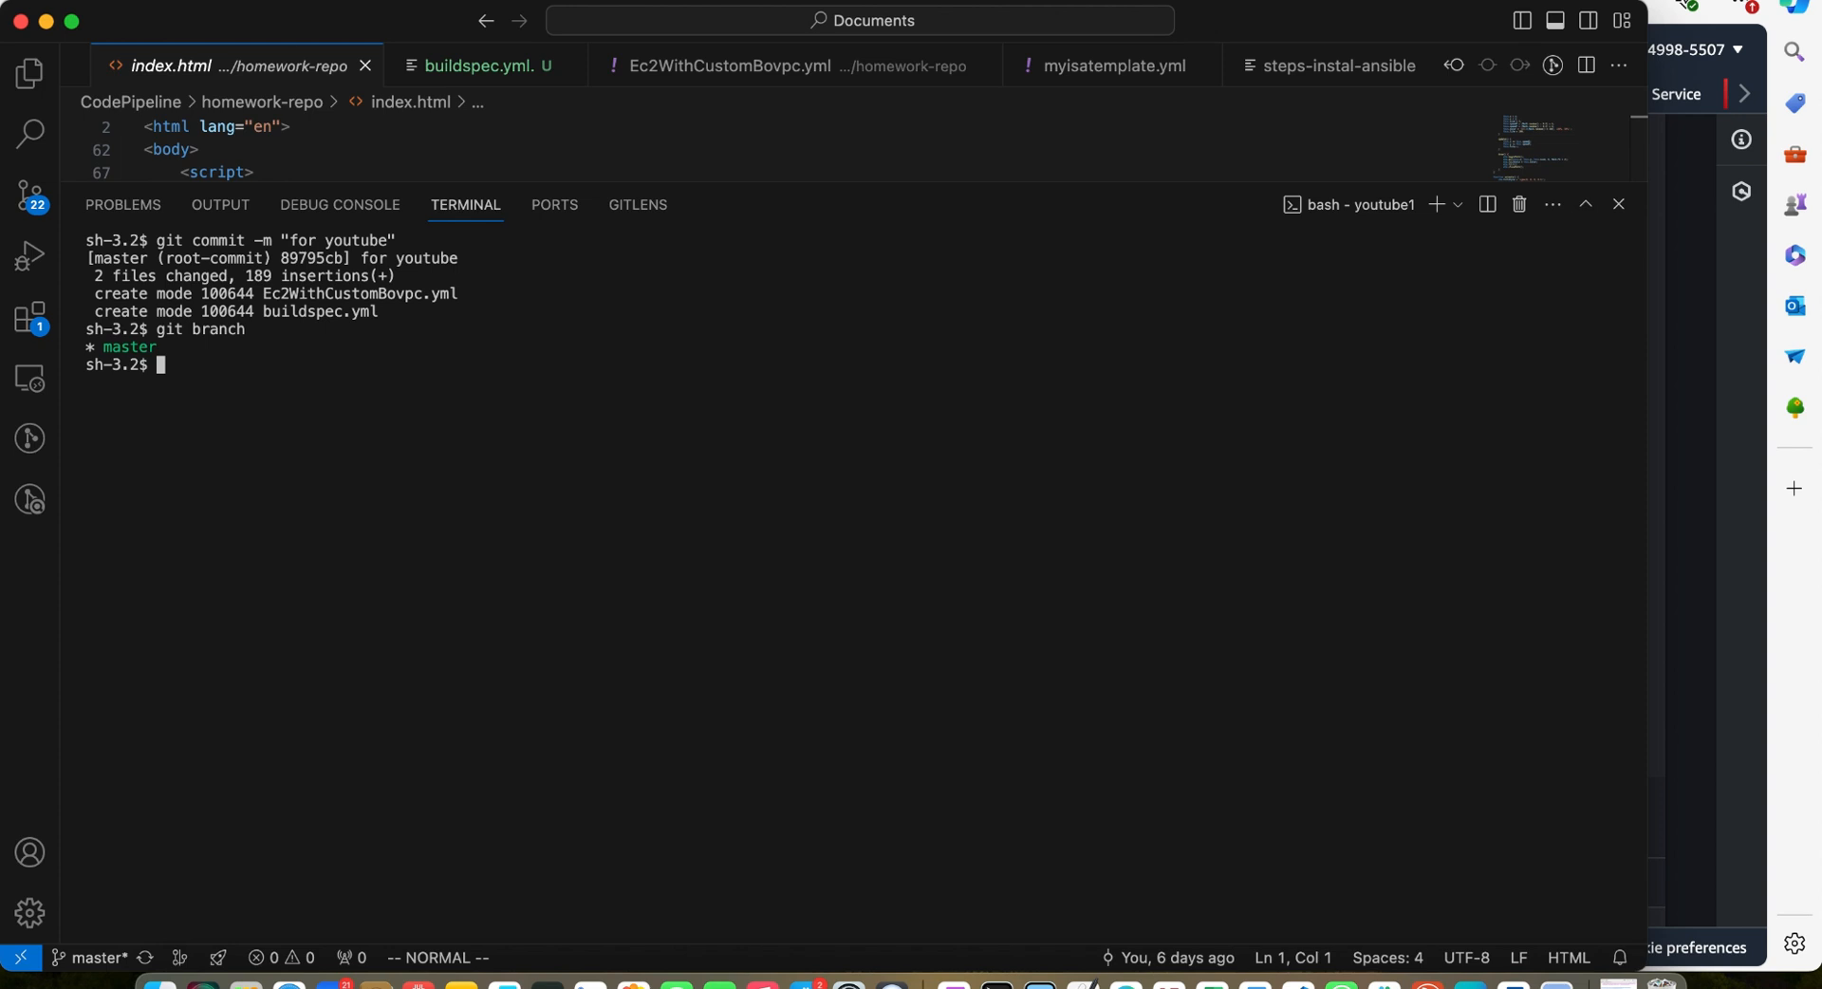
{"action": "type", "text": "git push"}
{"action": "key", "text": "Return"}
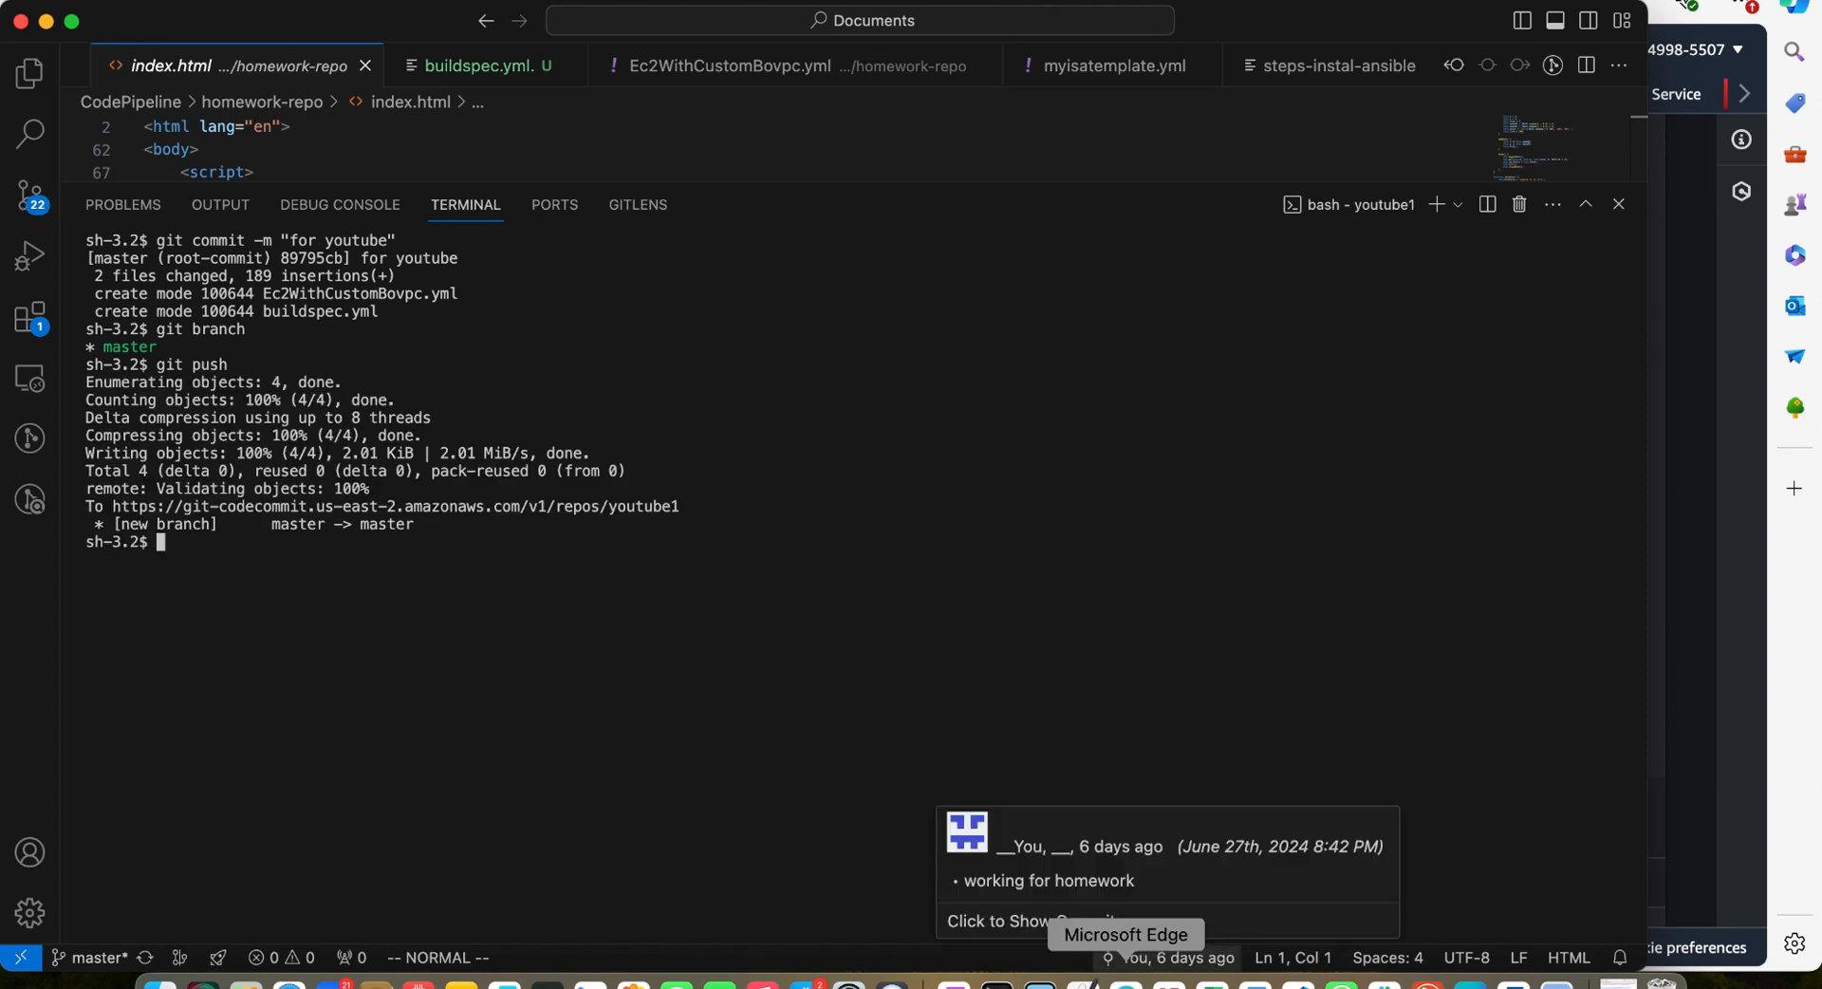
Switch to Microsoft Edge and open the youtube1 repository in CodeCommit to view the pushed files
{"action": "left_click", "coordinate": [1125, 982]}
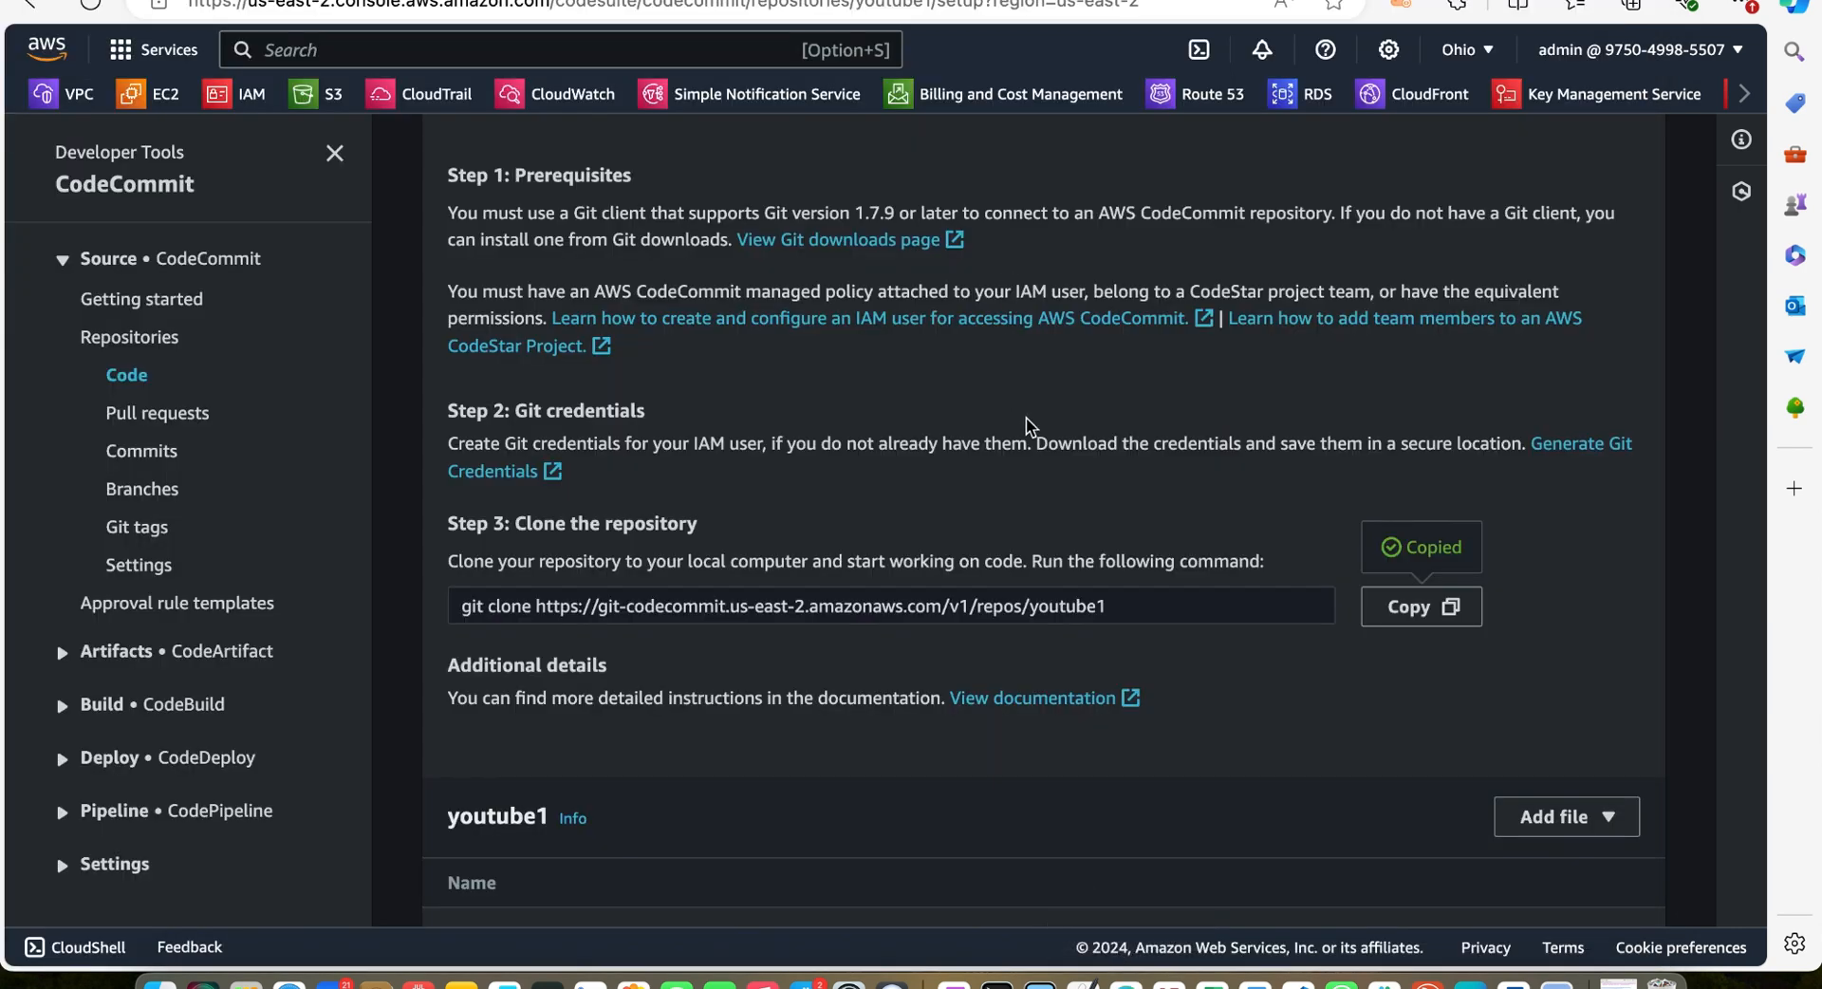
{"action": "scroll", "coordinate": [981, 376], "scroll_direction": "up", "scroll_amount": 5}
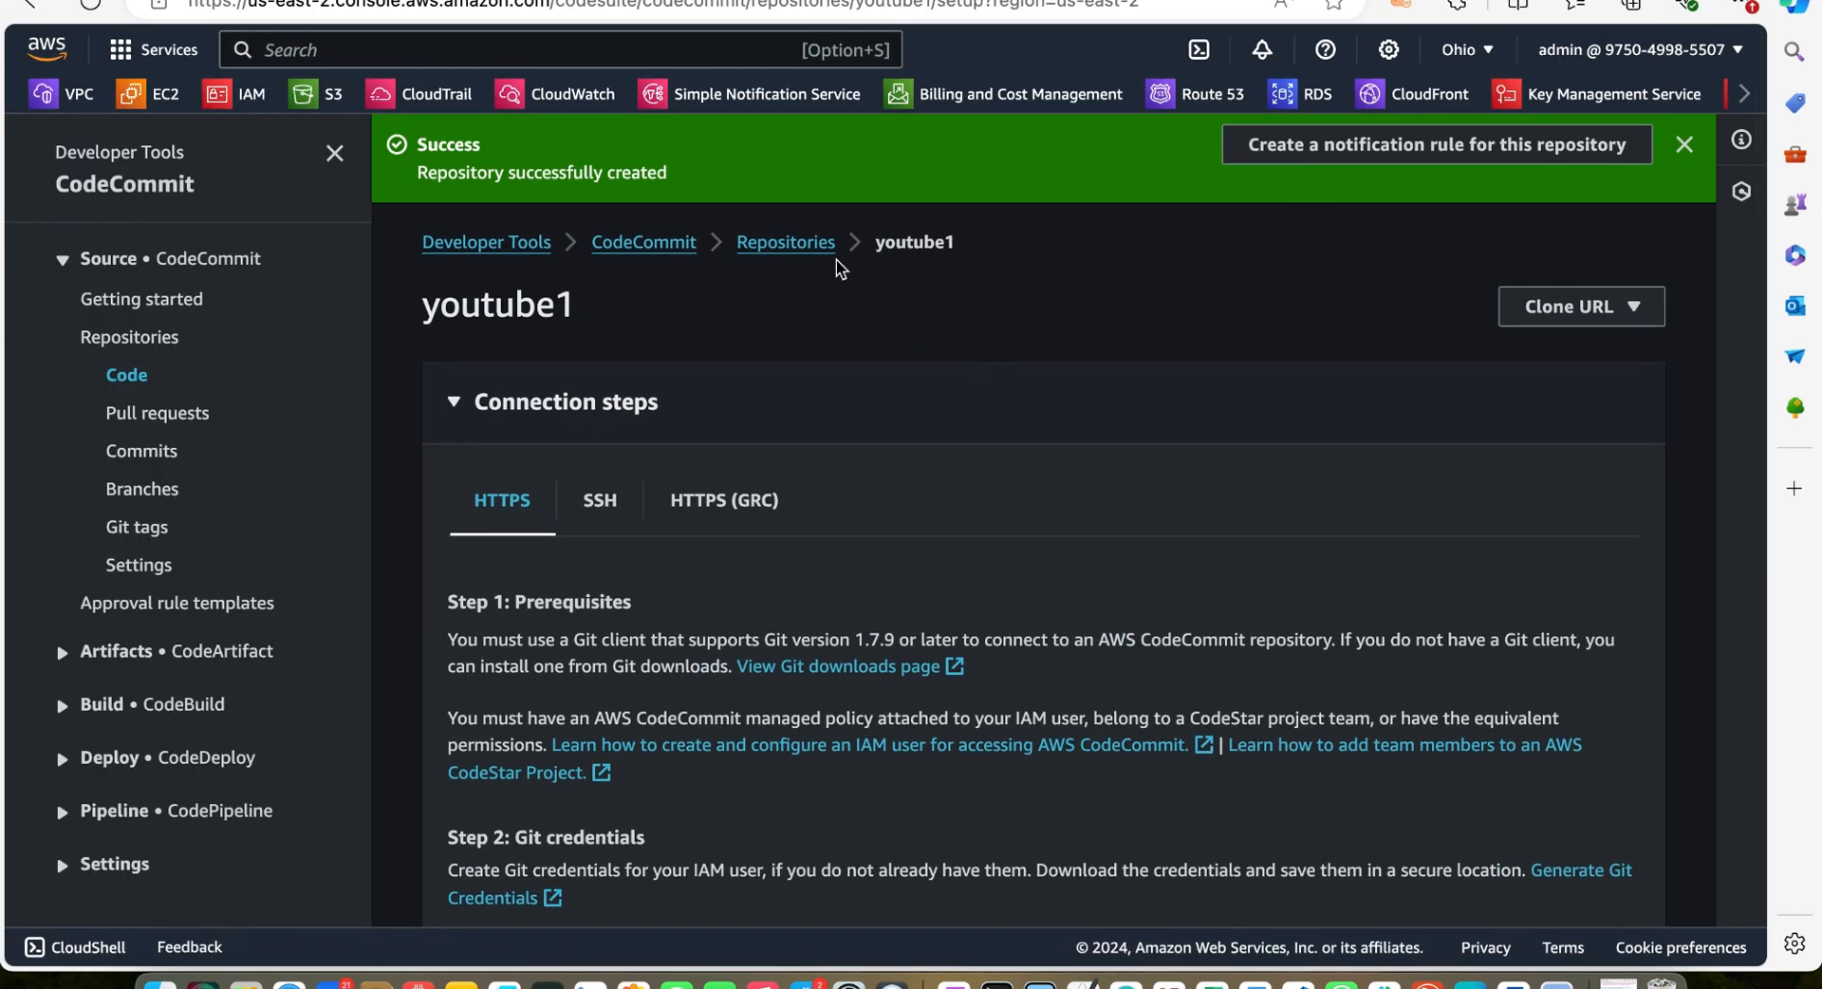
{"action": "left_click", "coordinate": [801, 245]}
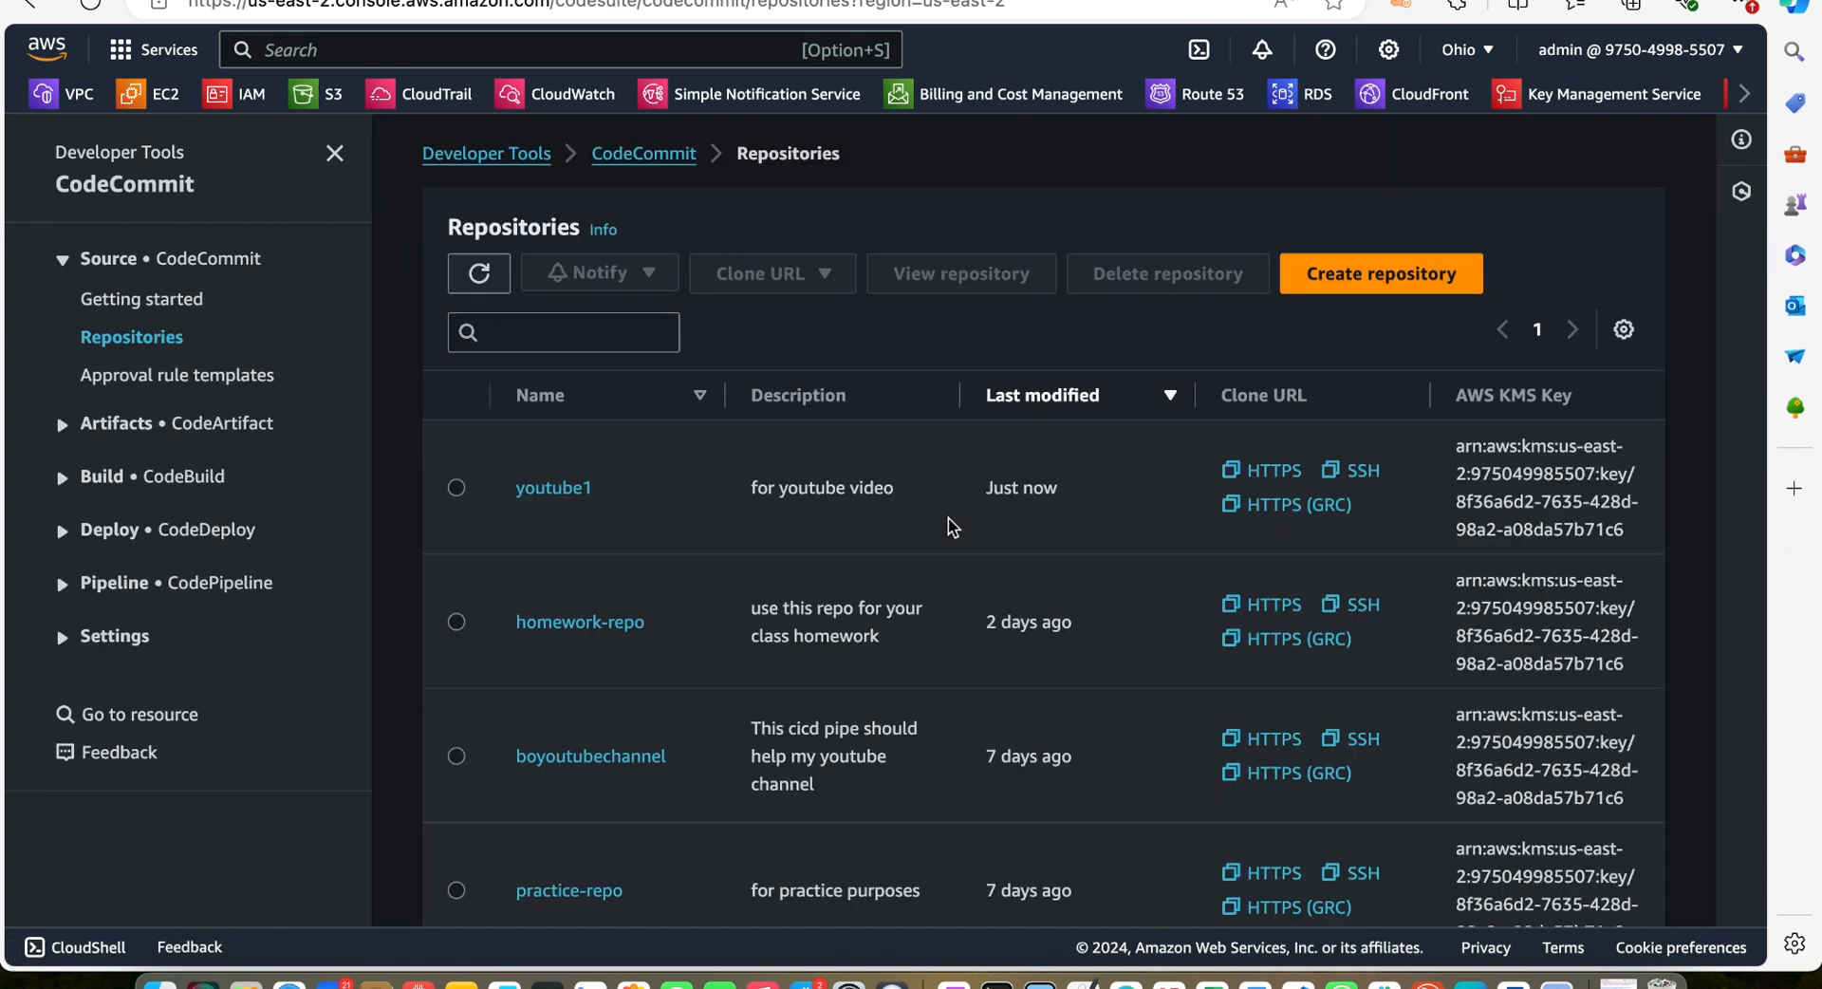
{"action": "left_click", "coordinate": [569, 490]}
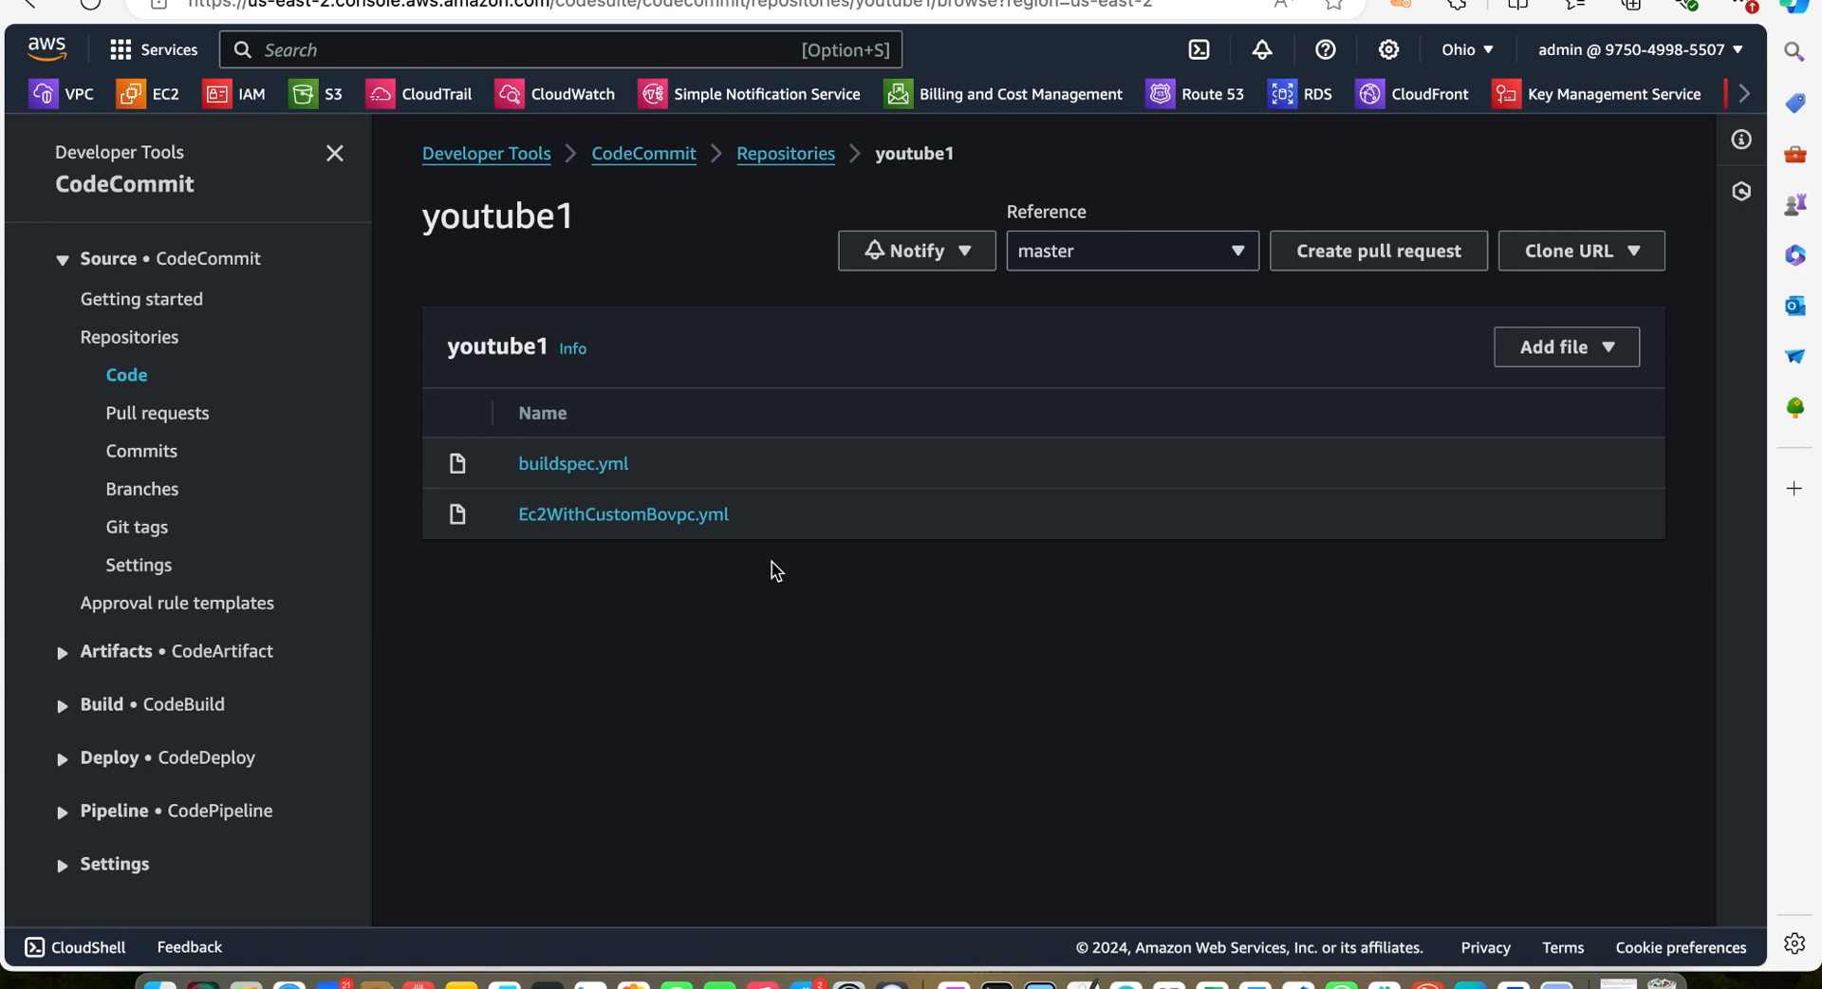
Open CodePipeline and start a new pipeline named myyoutubepipeline
{"action": "key", "text": "alt+s"}
{"action": "type", "text": "code"}
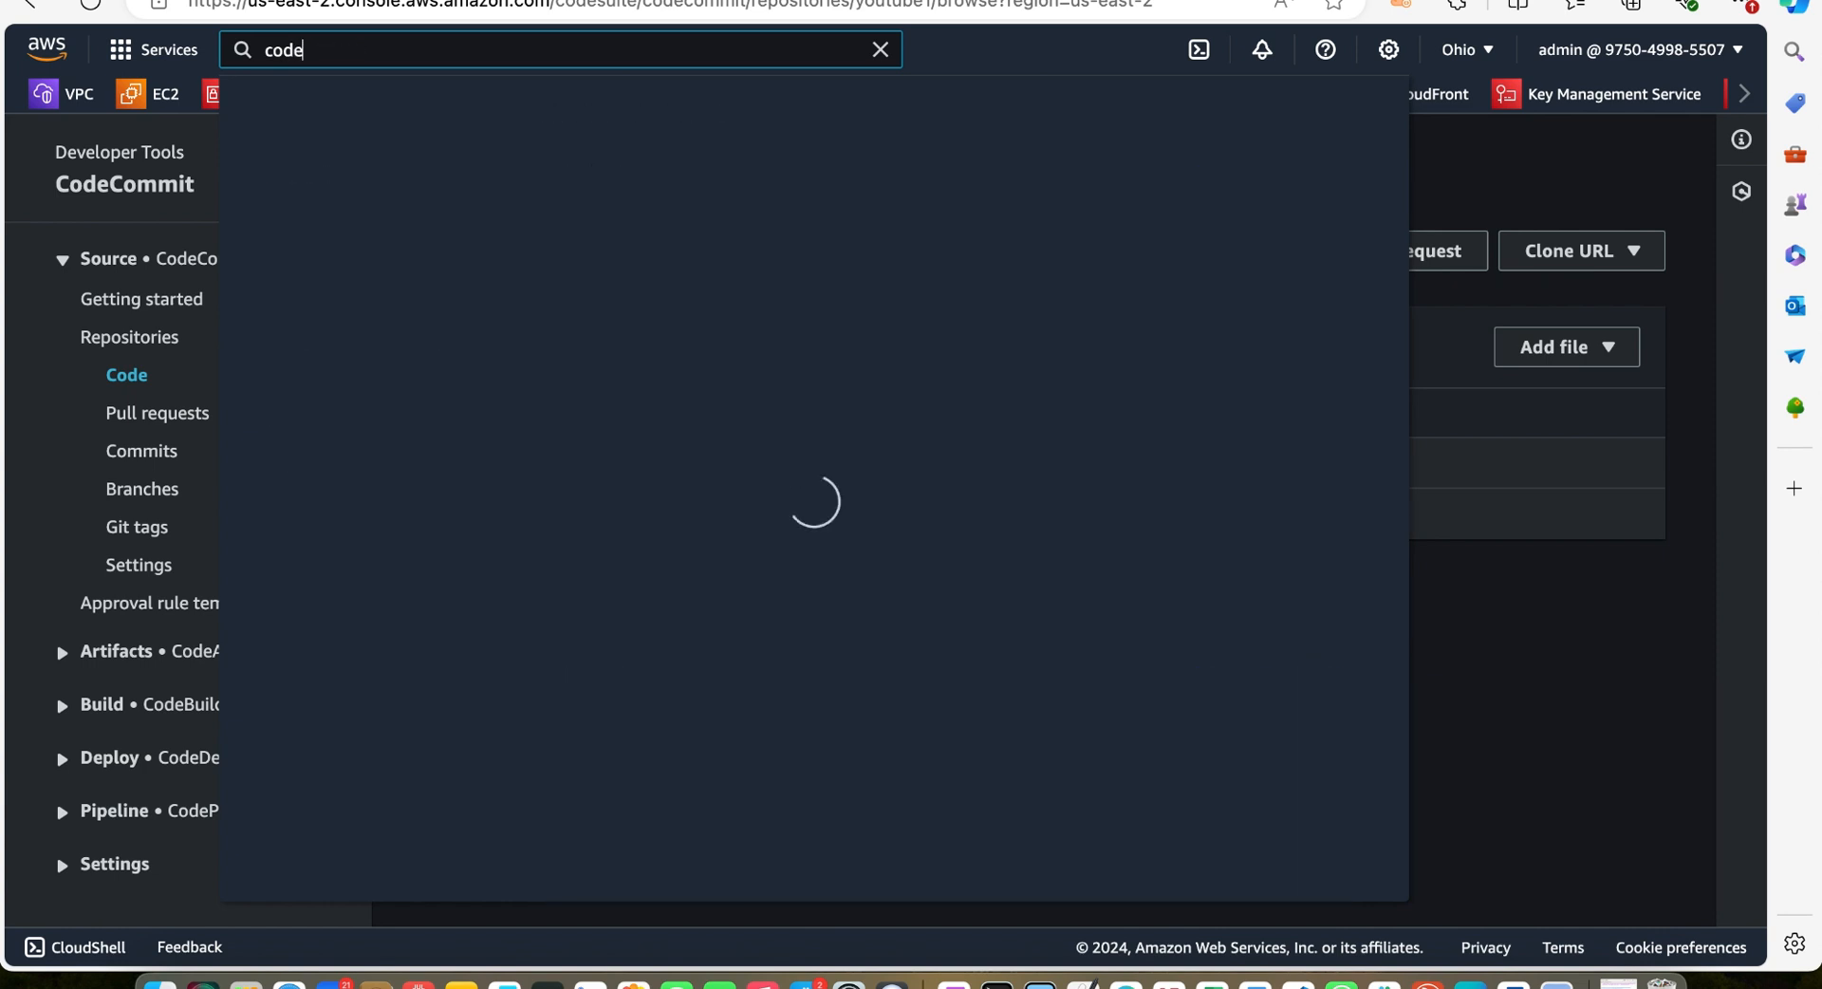
{"action": "type", "text": "pipe"}
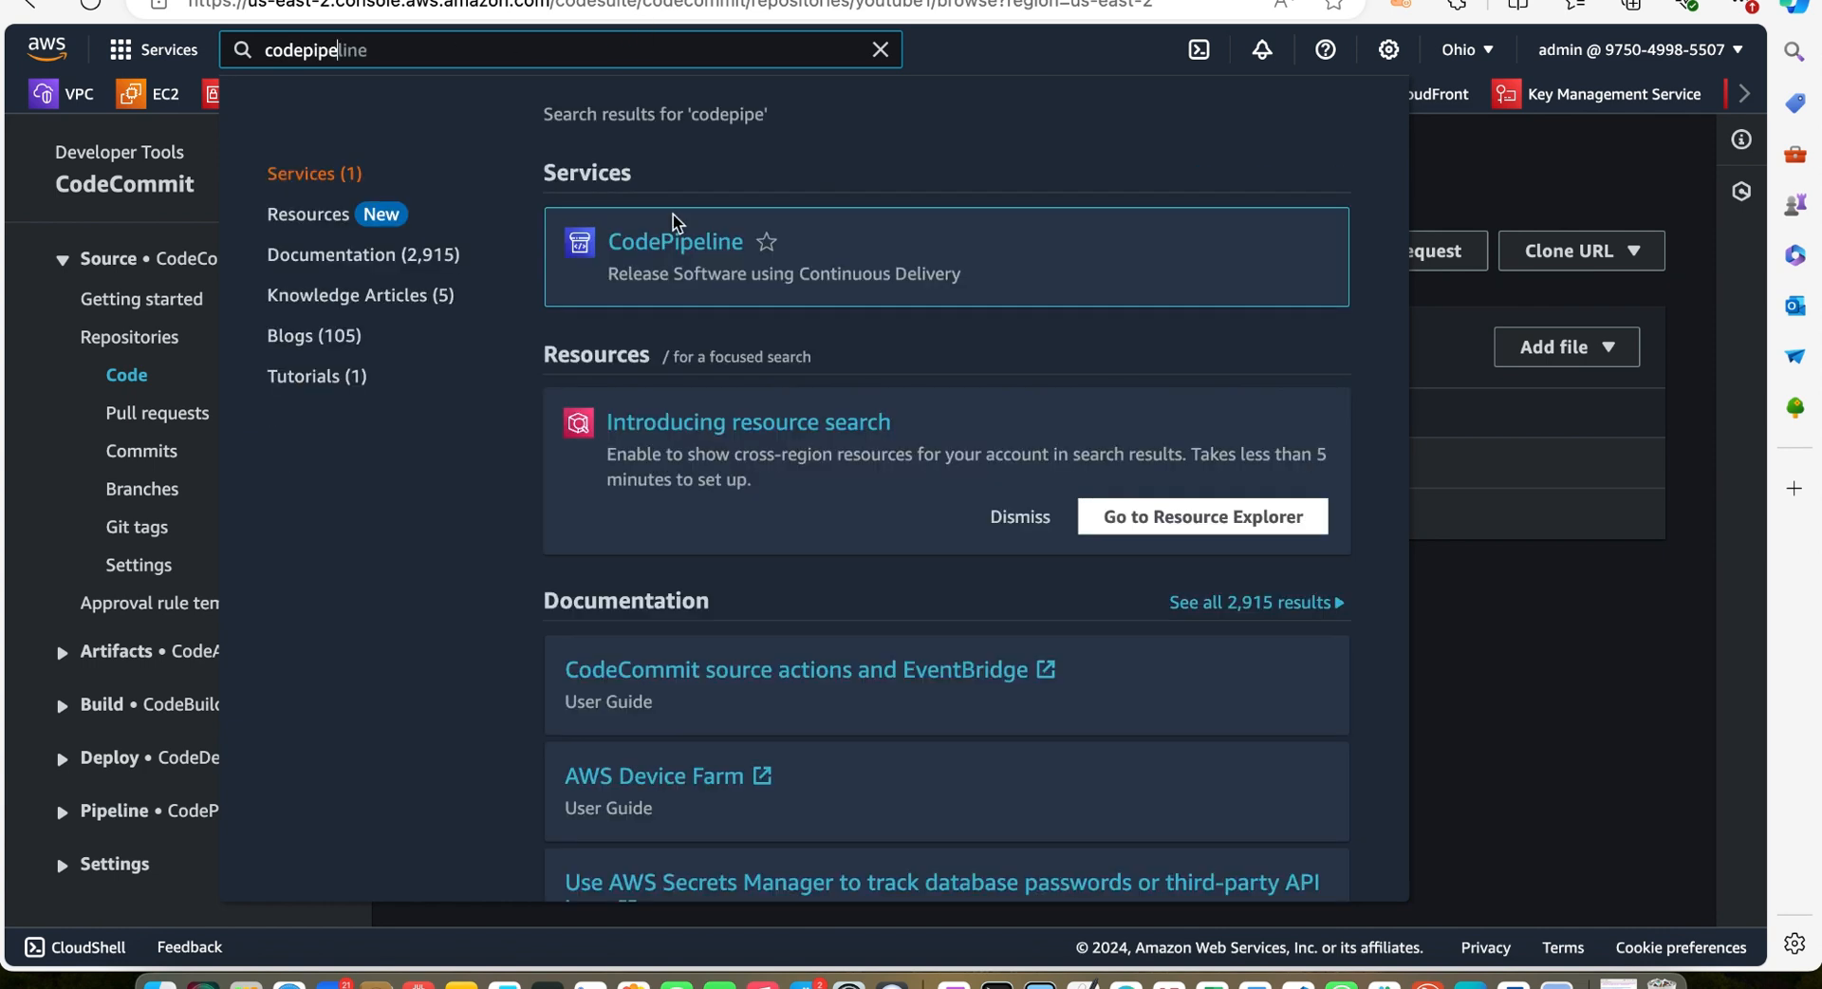
{"action": "left_click", "coordinate": [672, 245]}
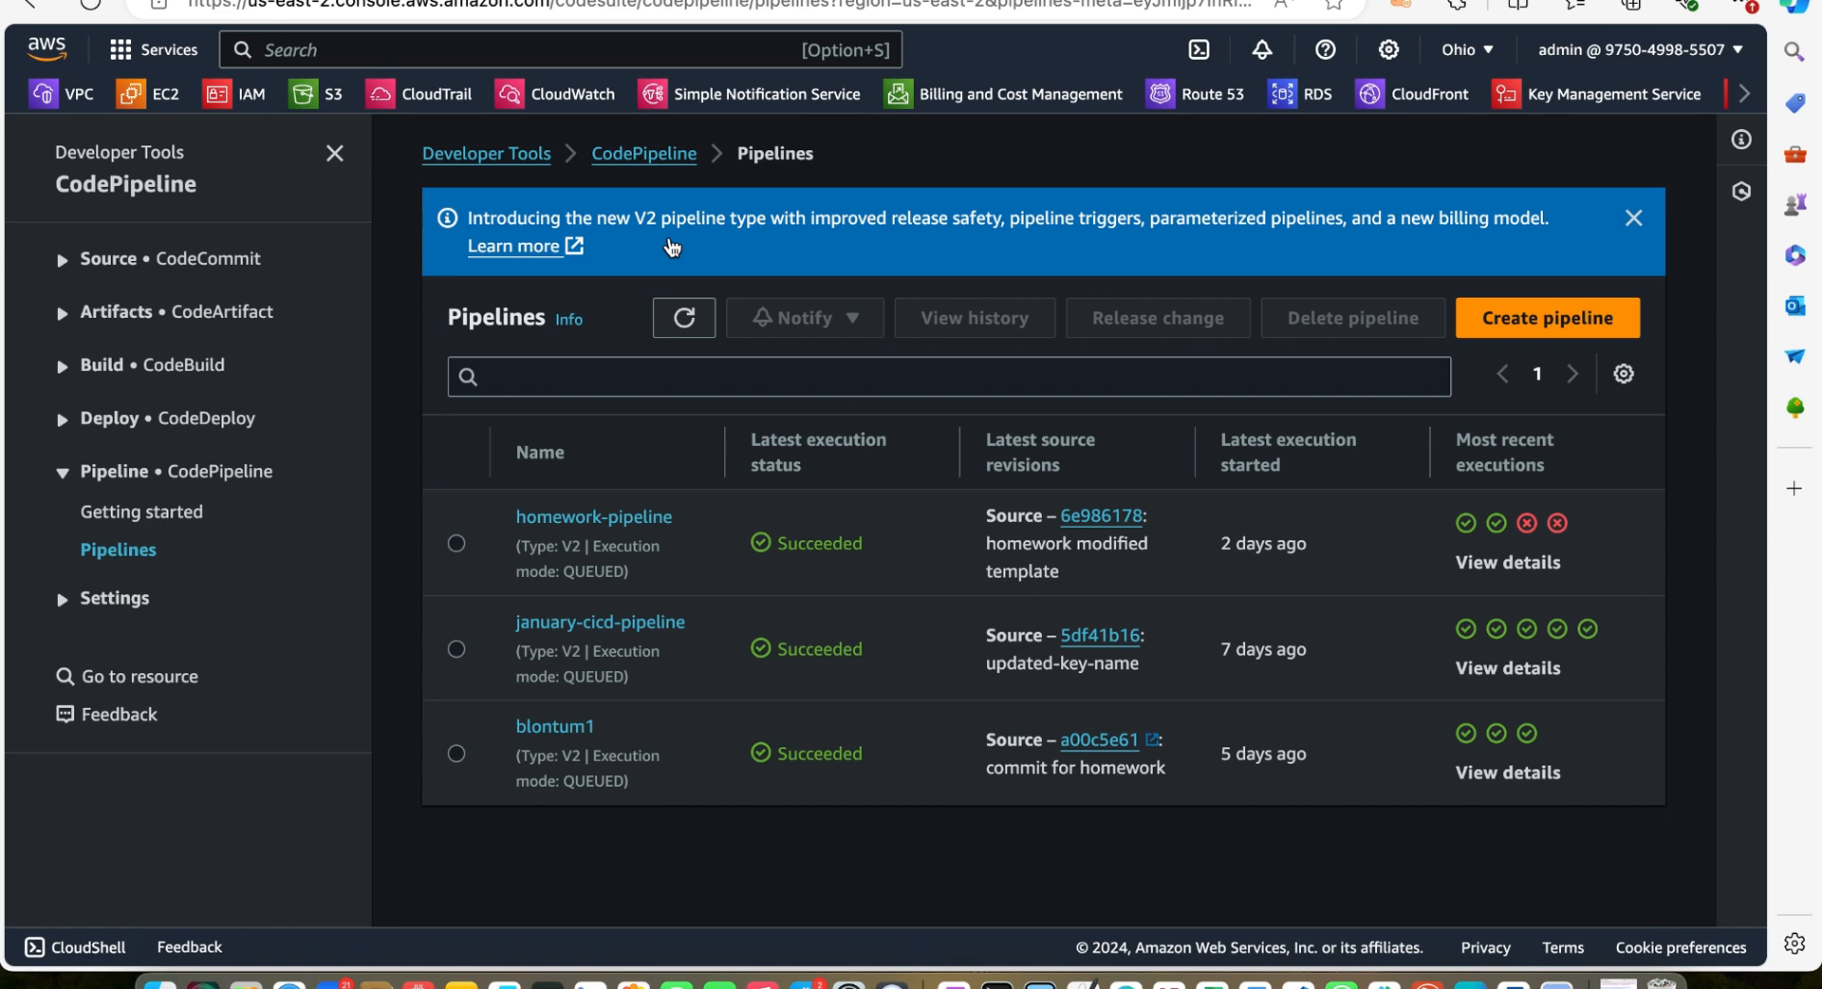
{"action": "left_click", "coordinate": [1537, 313]}
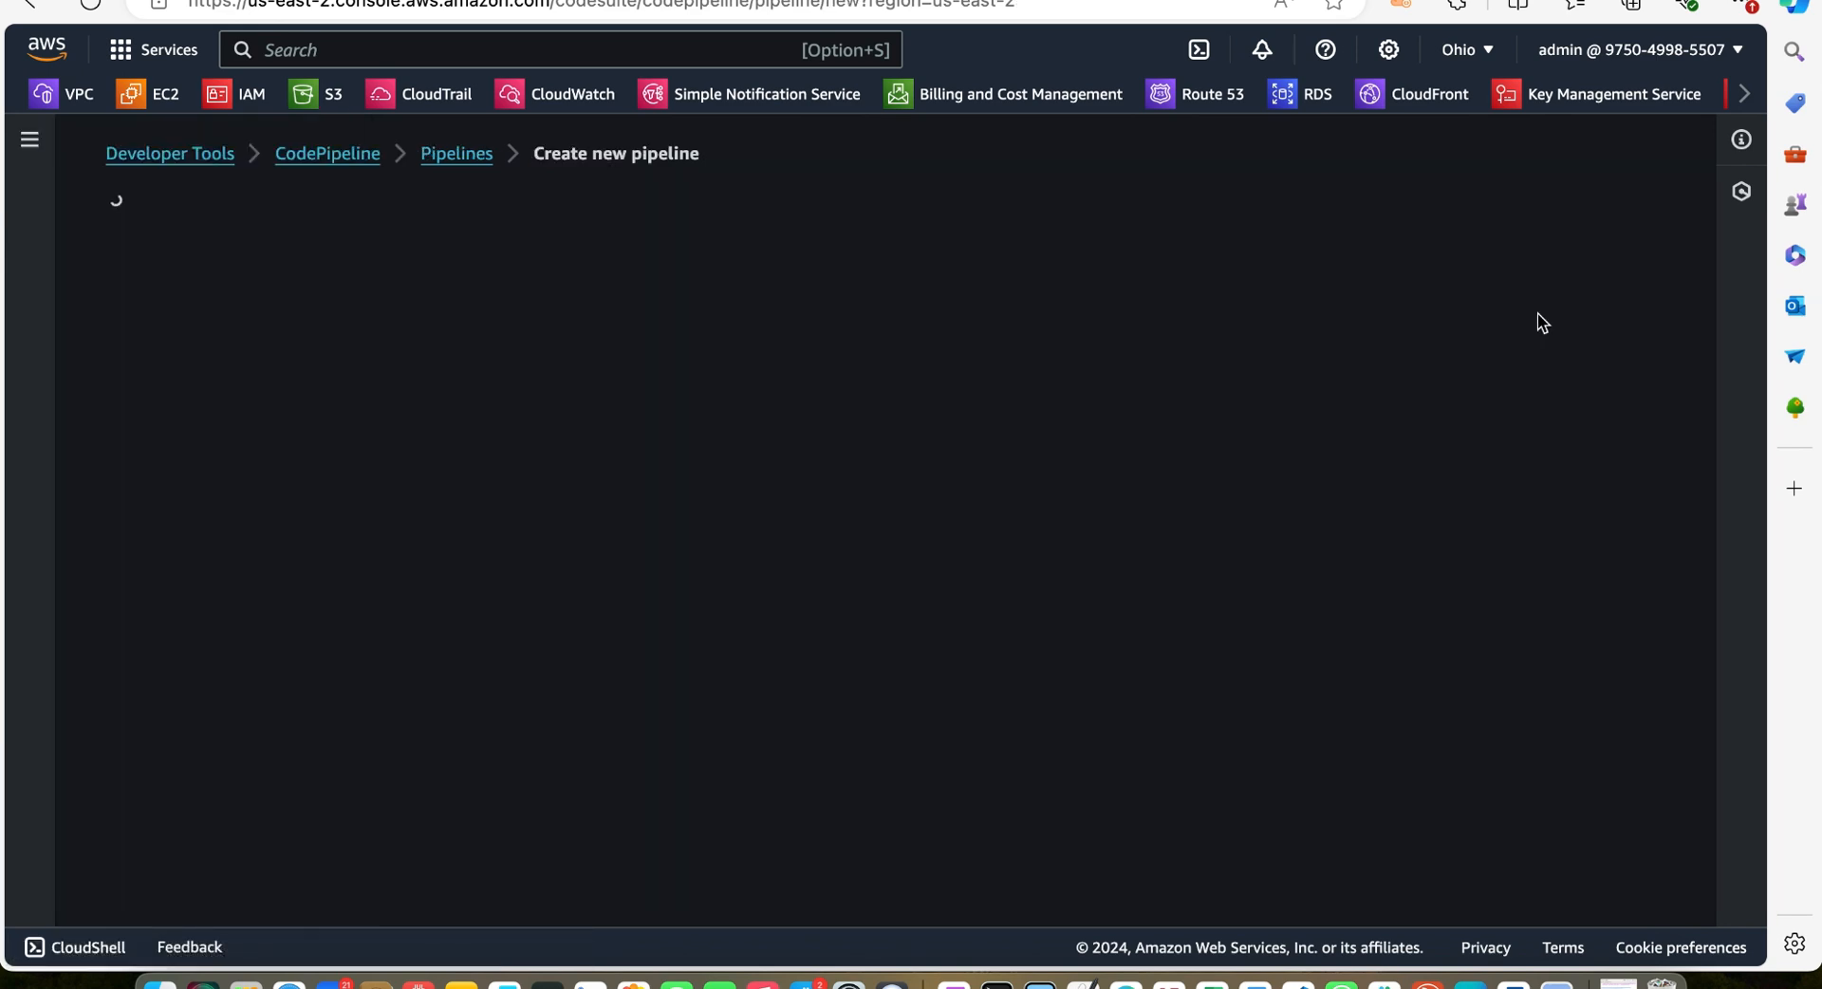
{"action": "left_click", "coordinate": [685, 448]}
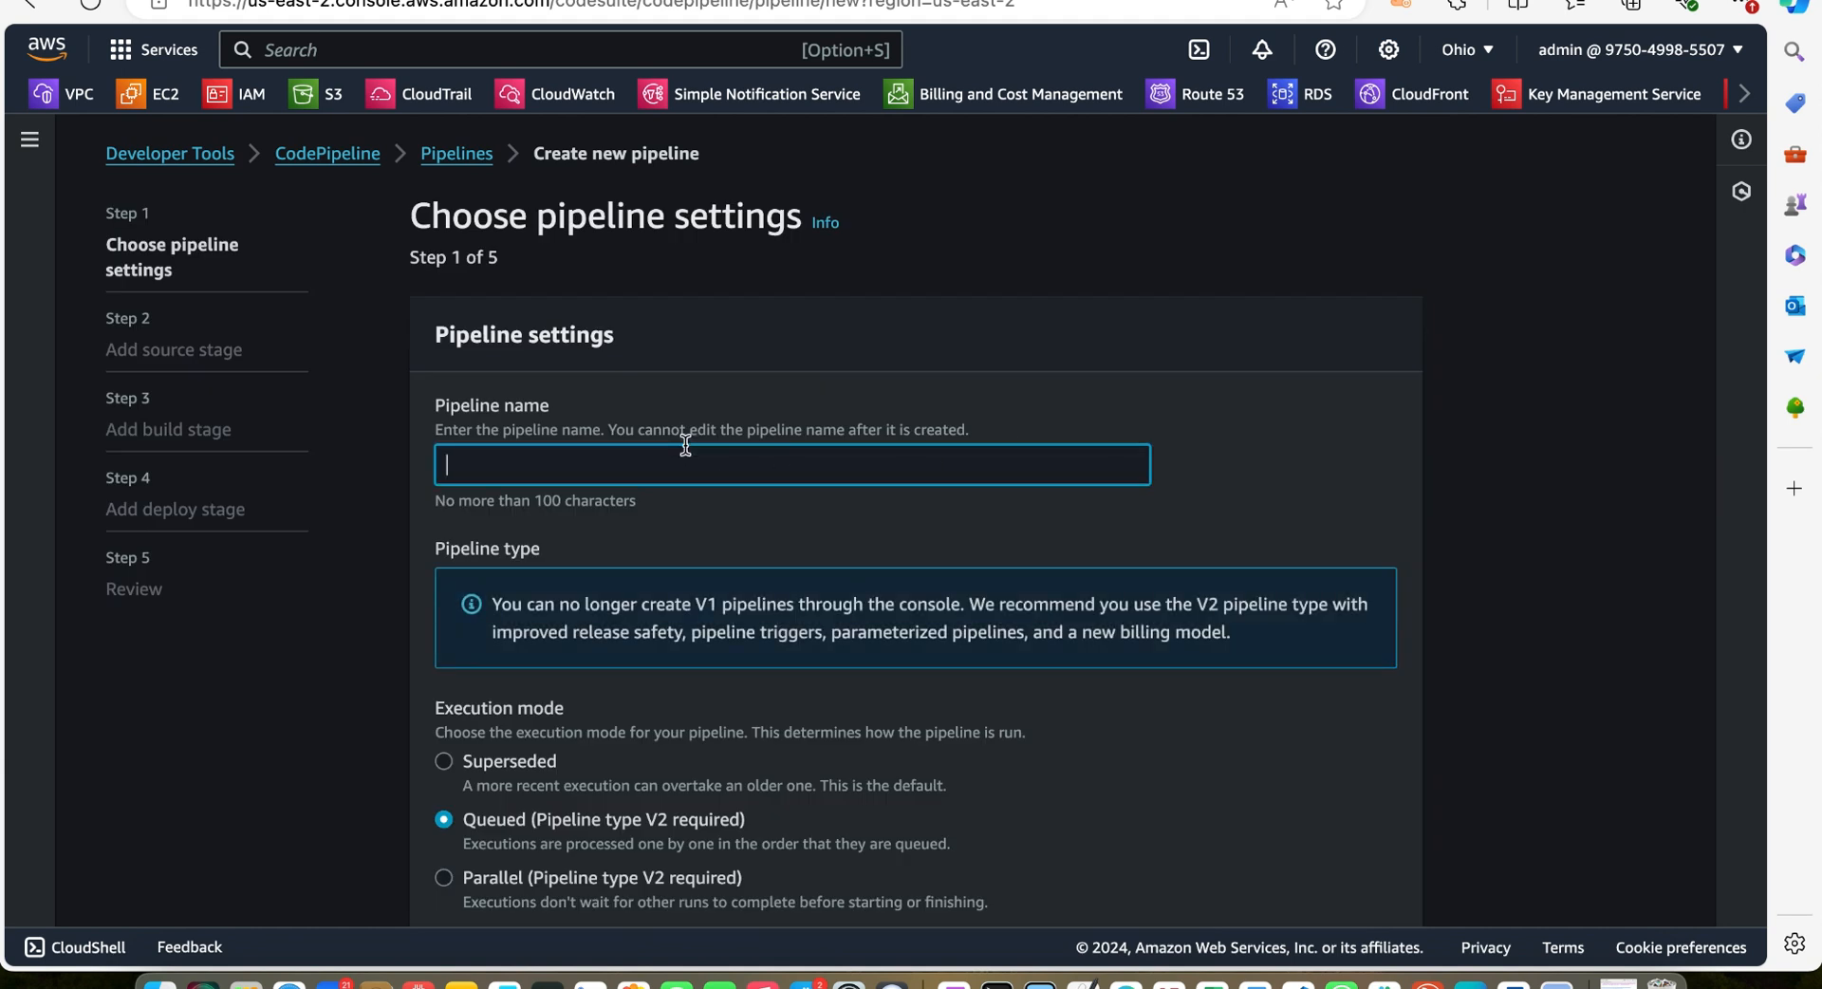
{"action": "type", "text": "myyoutubepipeline"}
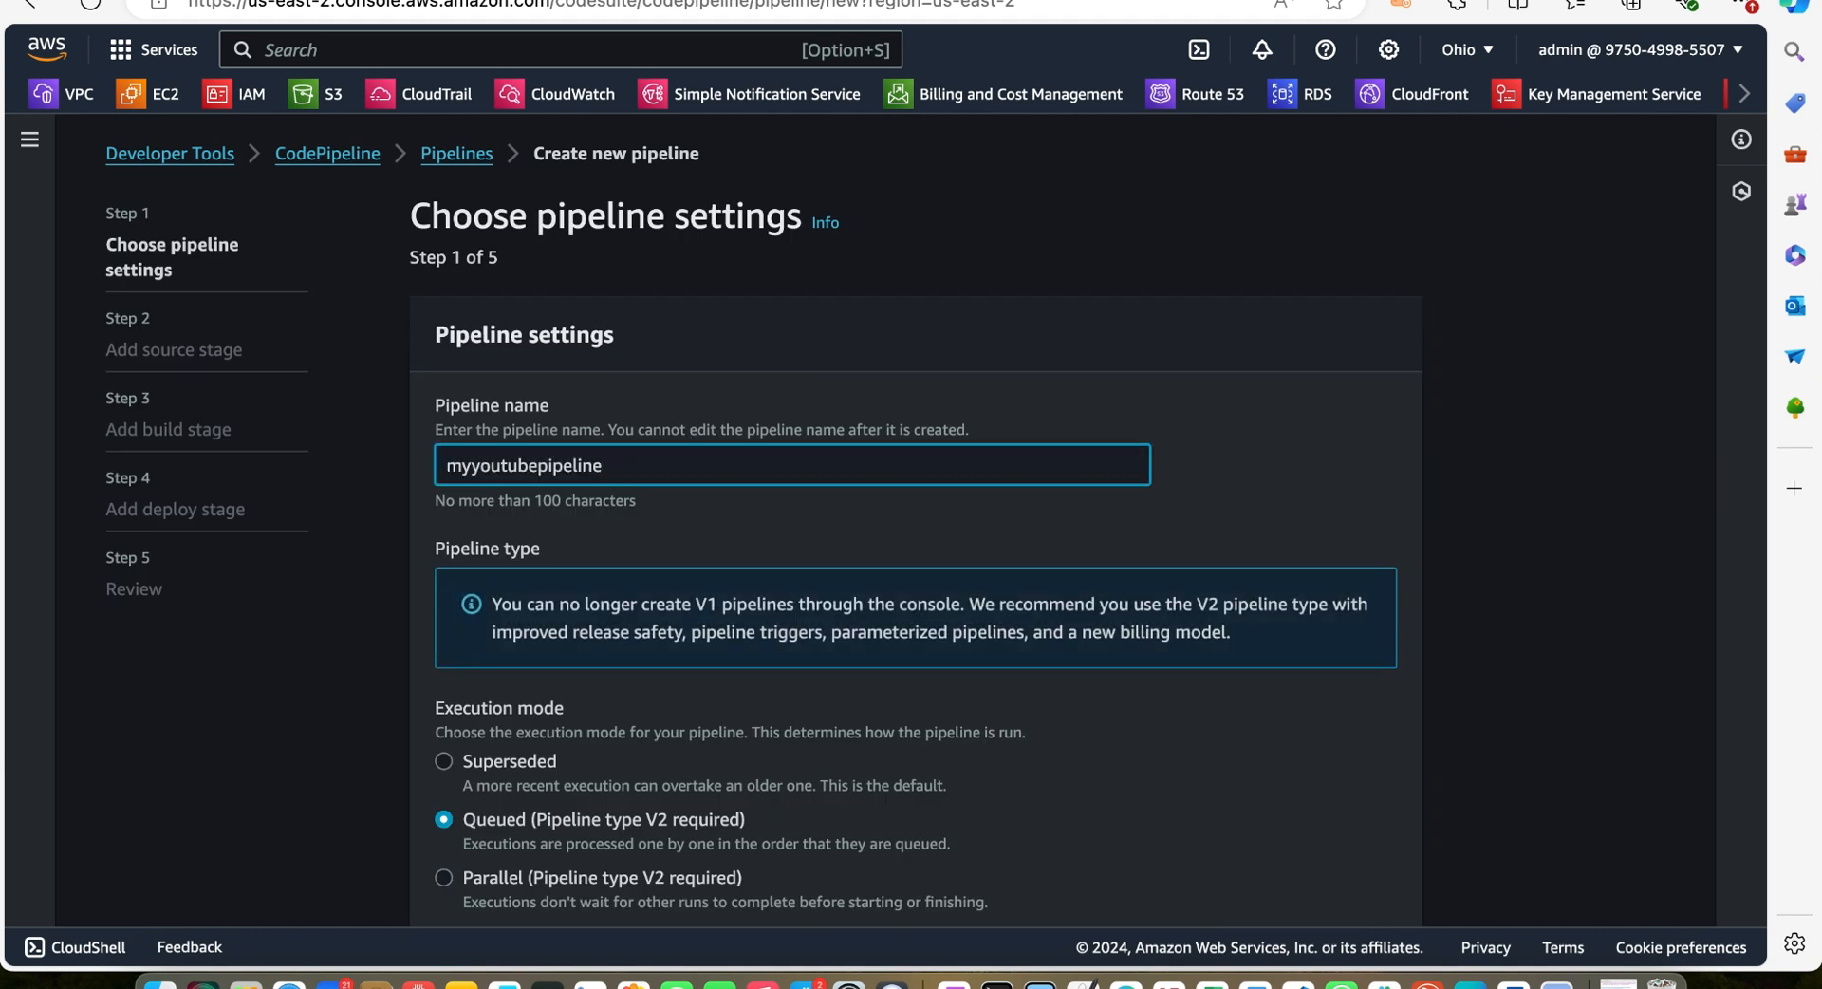
Choose to use an existing service role for the pipeline
{"action": "scroll", "coordinate": [911, 522], "scroll_direction": "down", "scroll_amount": 3}
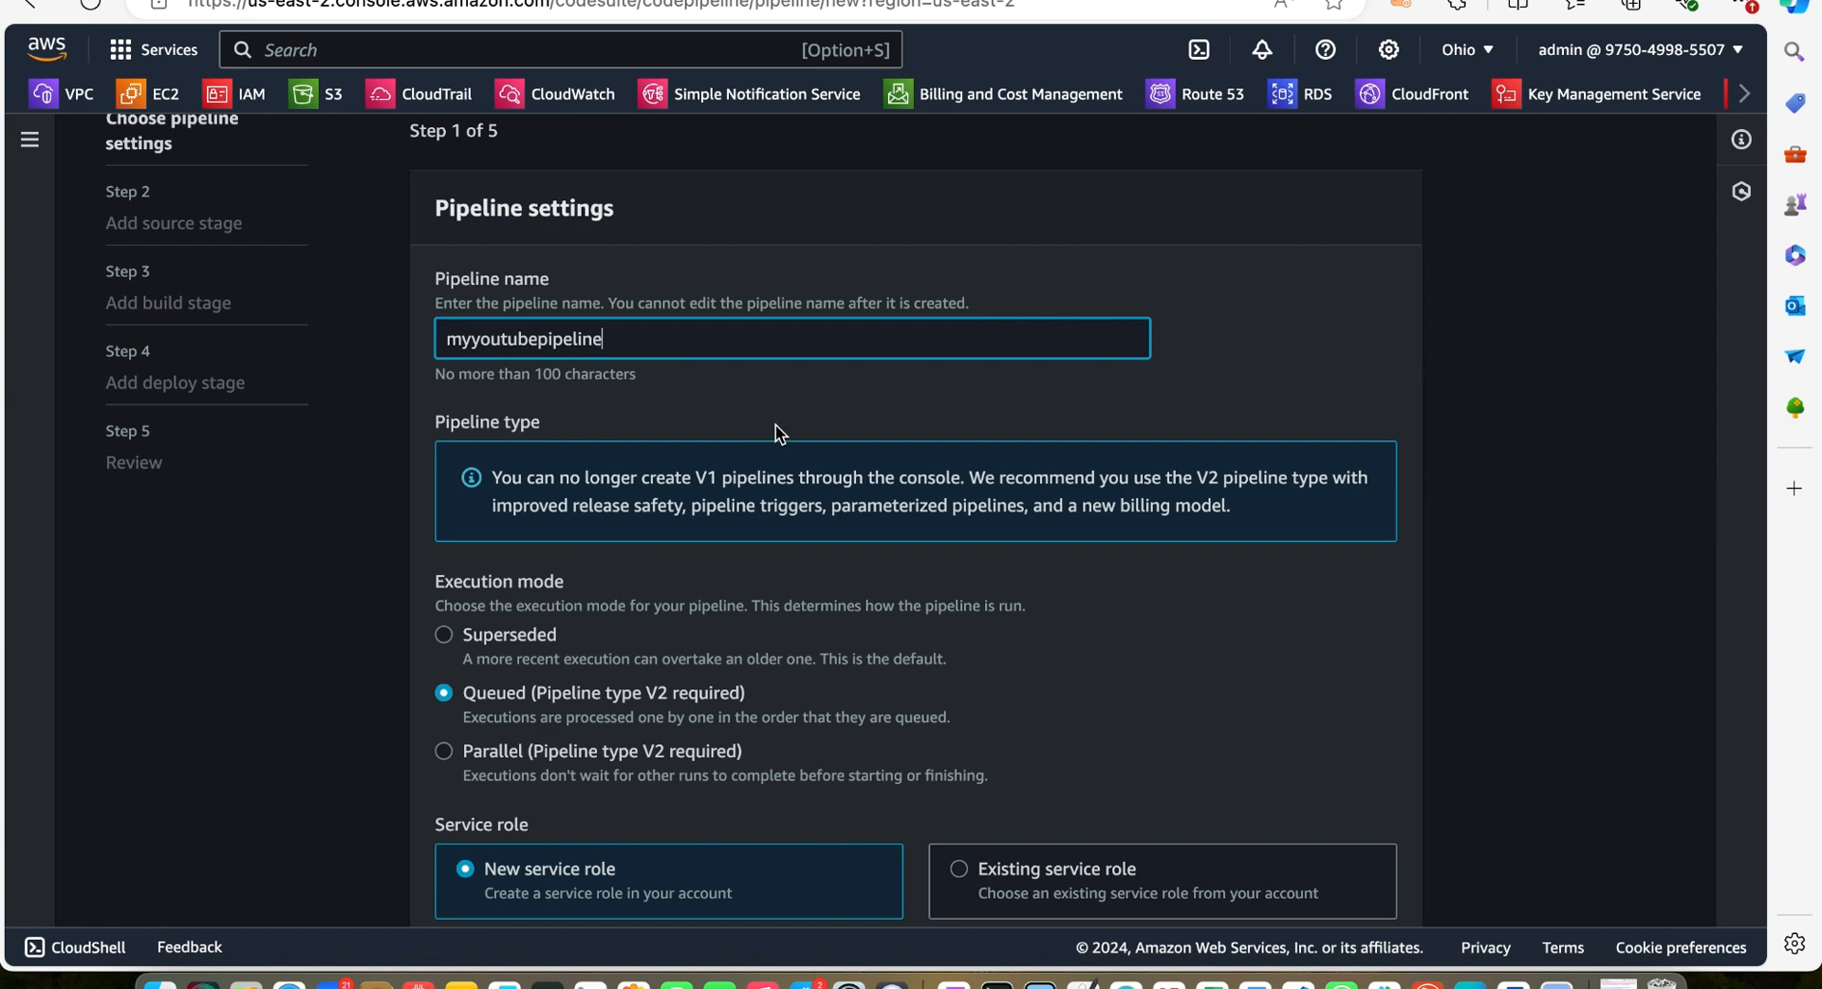
{"action": "scroll", "coordinate": [776, 424], "scroll_direction": "down", "scroll_amount": 2}
{"action": "scroll", "coordinate": [776, 424], "scroll_direction": "up", "scroll_amount": 1}
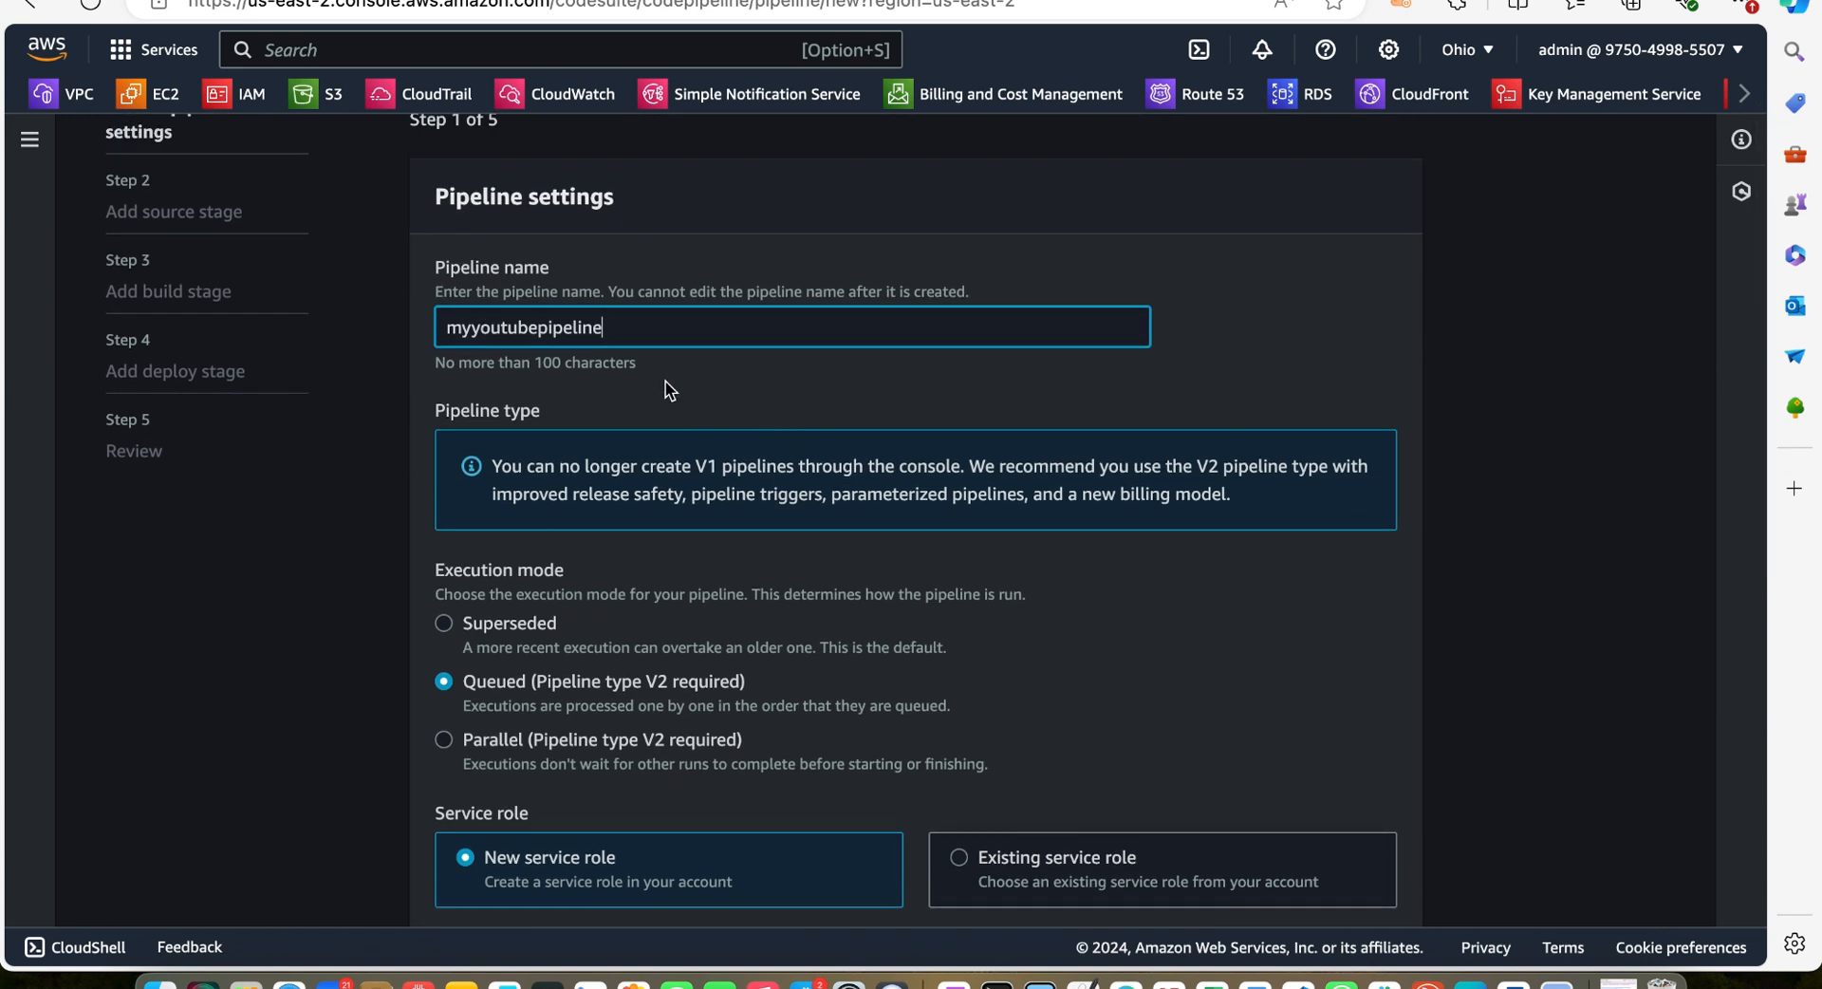
{"action": "scroll", "coordinate": [788, 419], "scroll_direction": "down", "scroll_amount": 1}
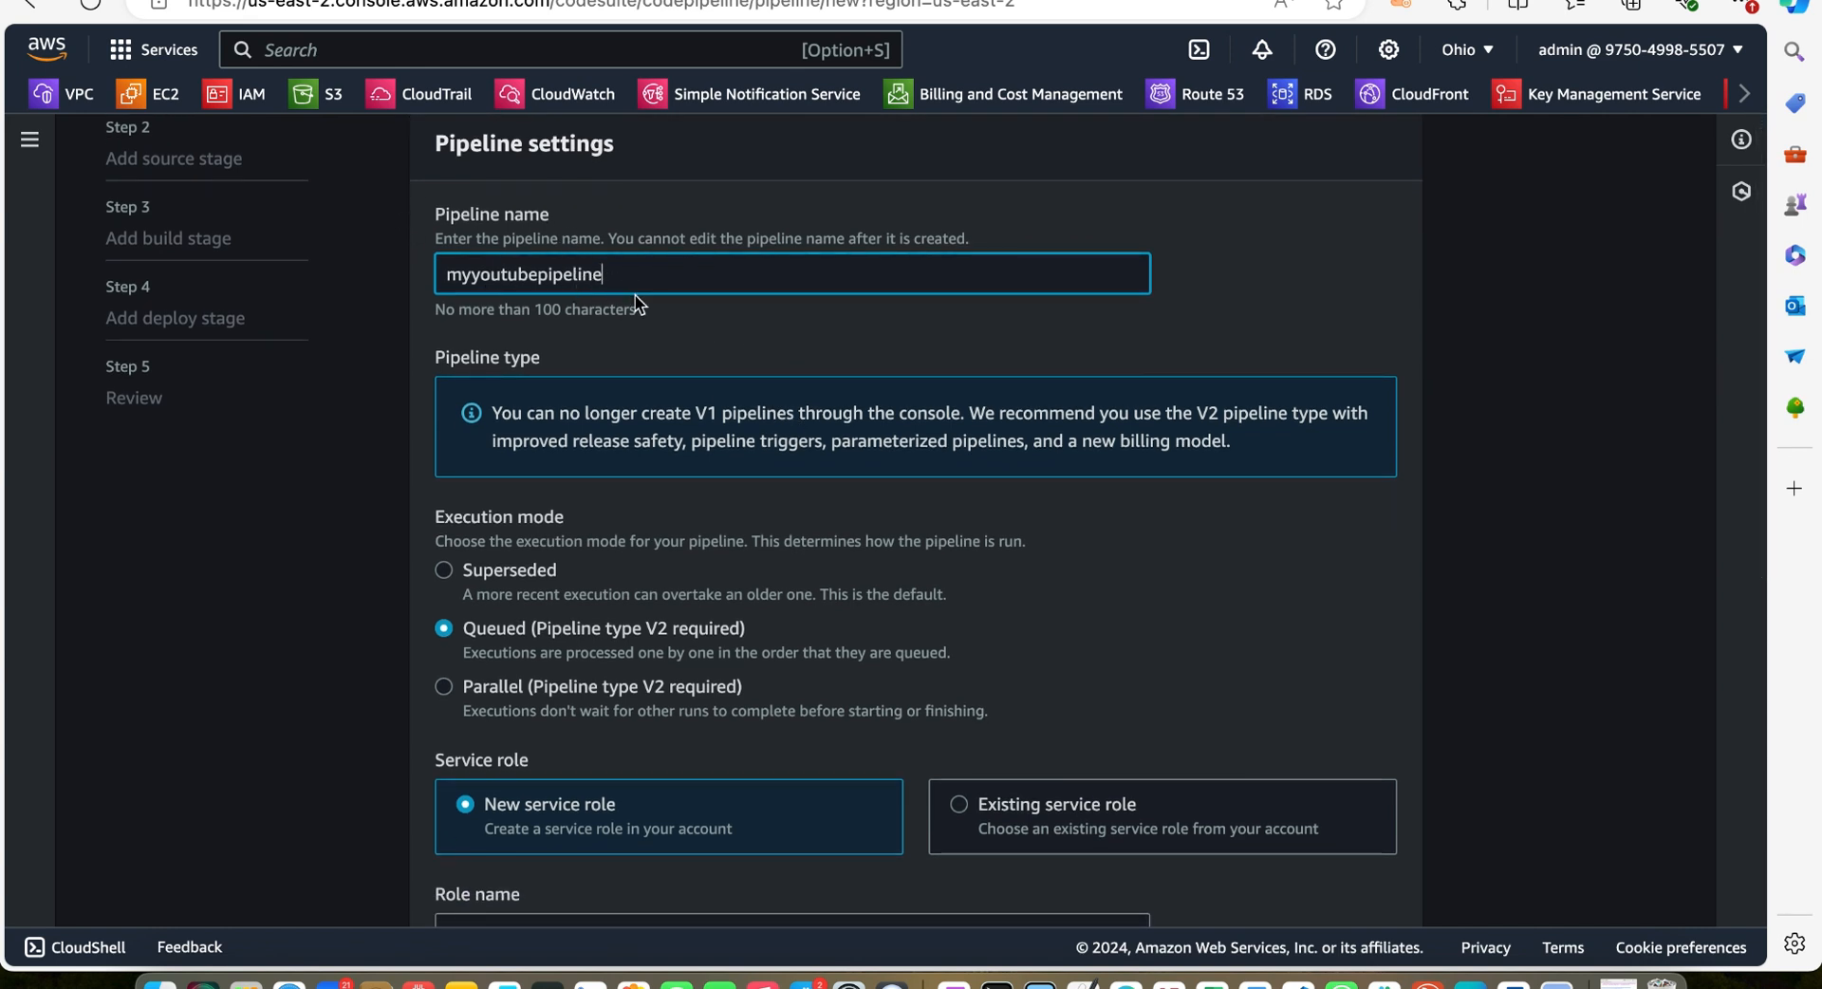
{"action": "scroll", "coordinate": [635, 297], "scroll_direction": "down", "scroll_amount": 5}
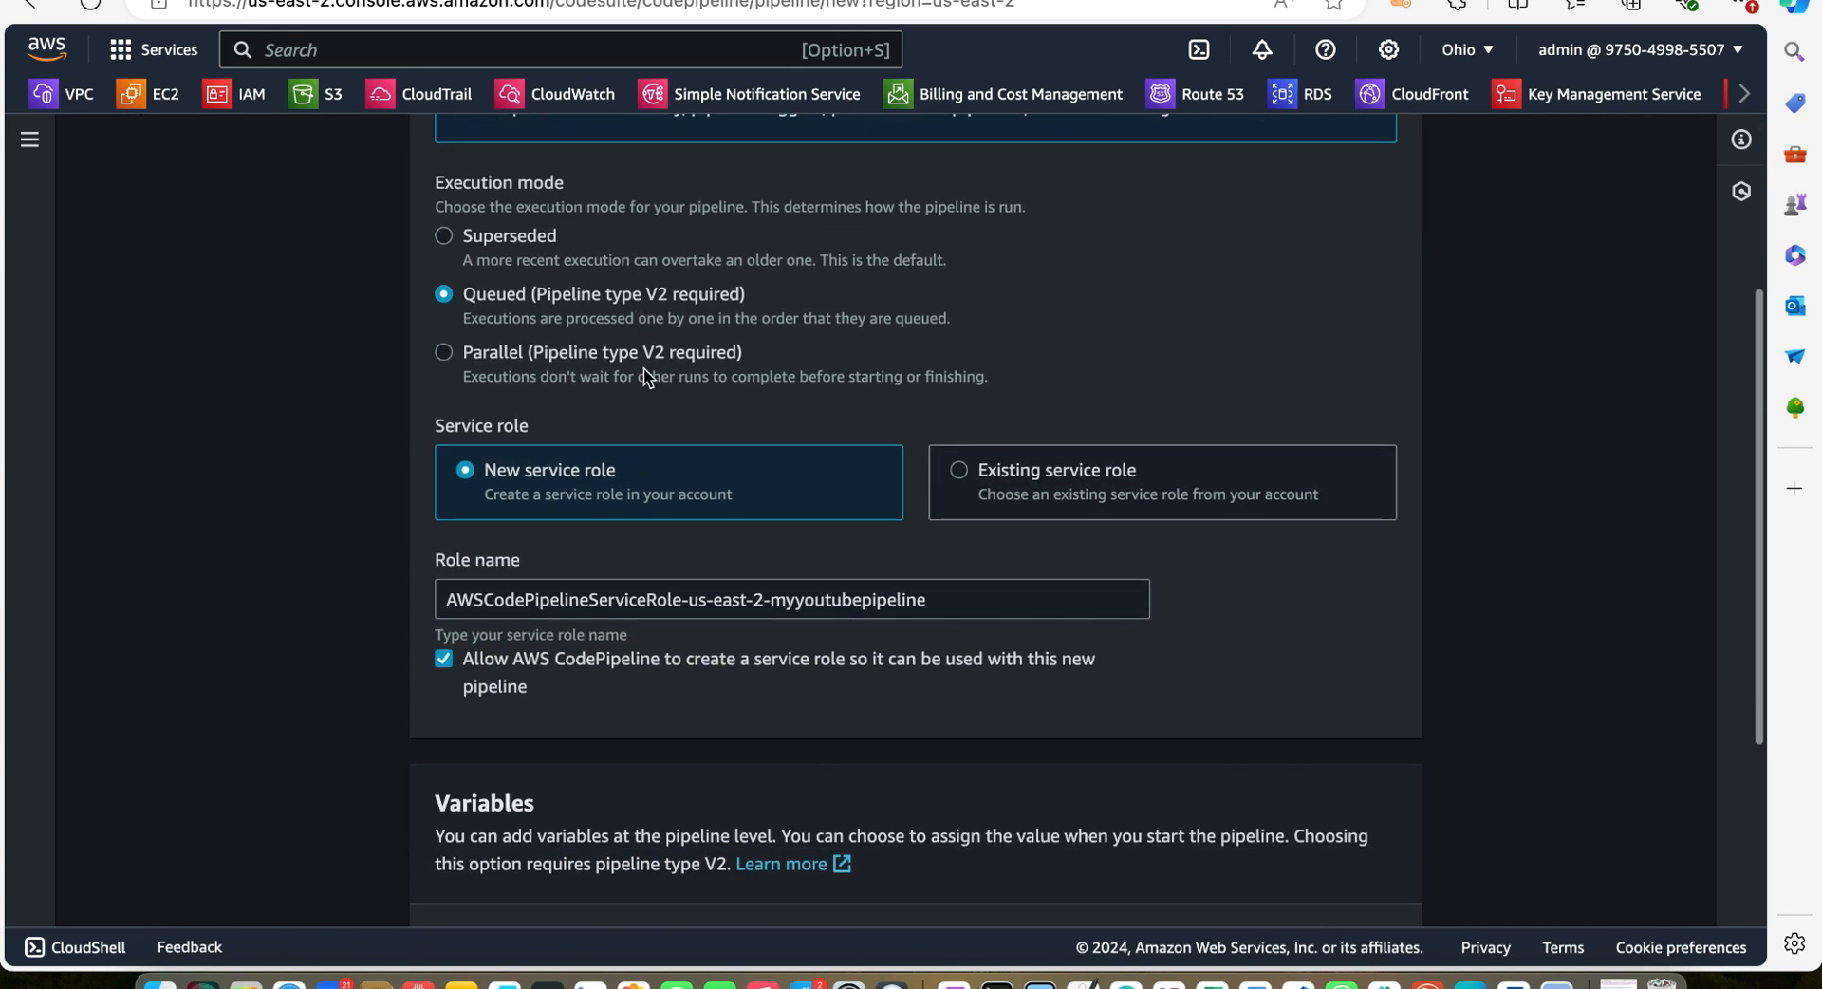
{"action": "scroll", "coordinate": [640, 374], "scroll_direction": "up", "scroll_amount": 3}
{"action": "scroll", "coordinate": [639, 386], "scroll_direction": "down", "scroll_amount": 3}
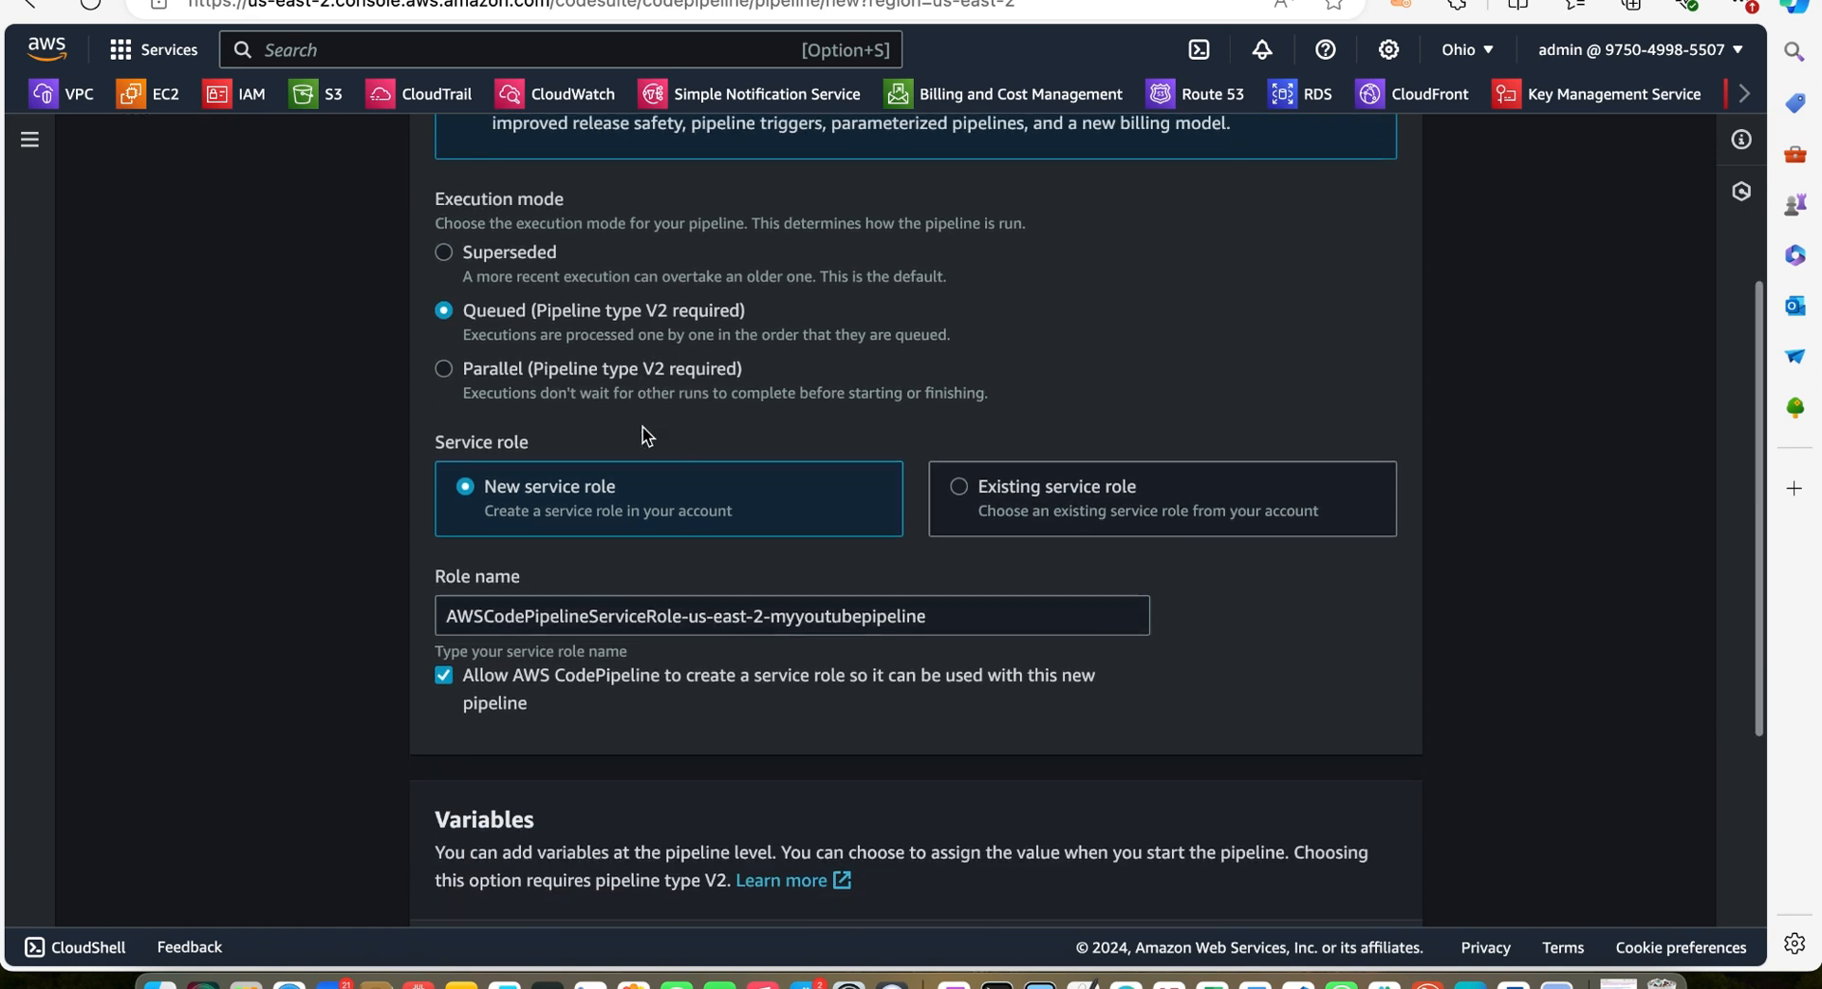
{"action": "scroll", "coordinate": [675, 520], "scroll_direction": "down", "scroll_amount": 2}
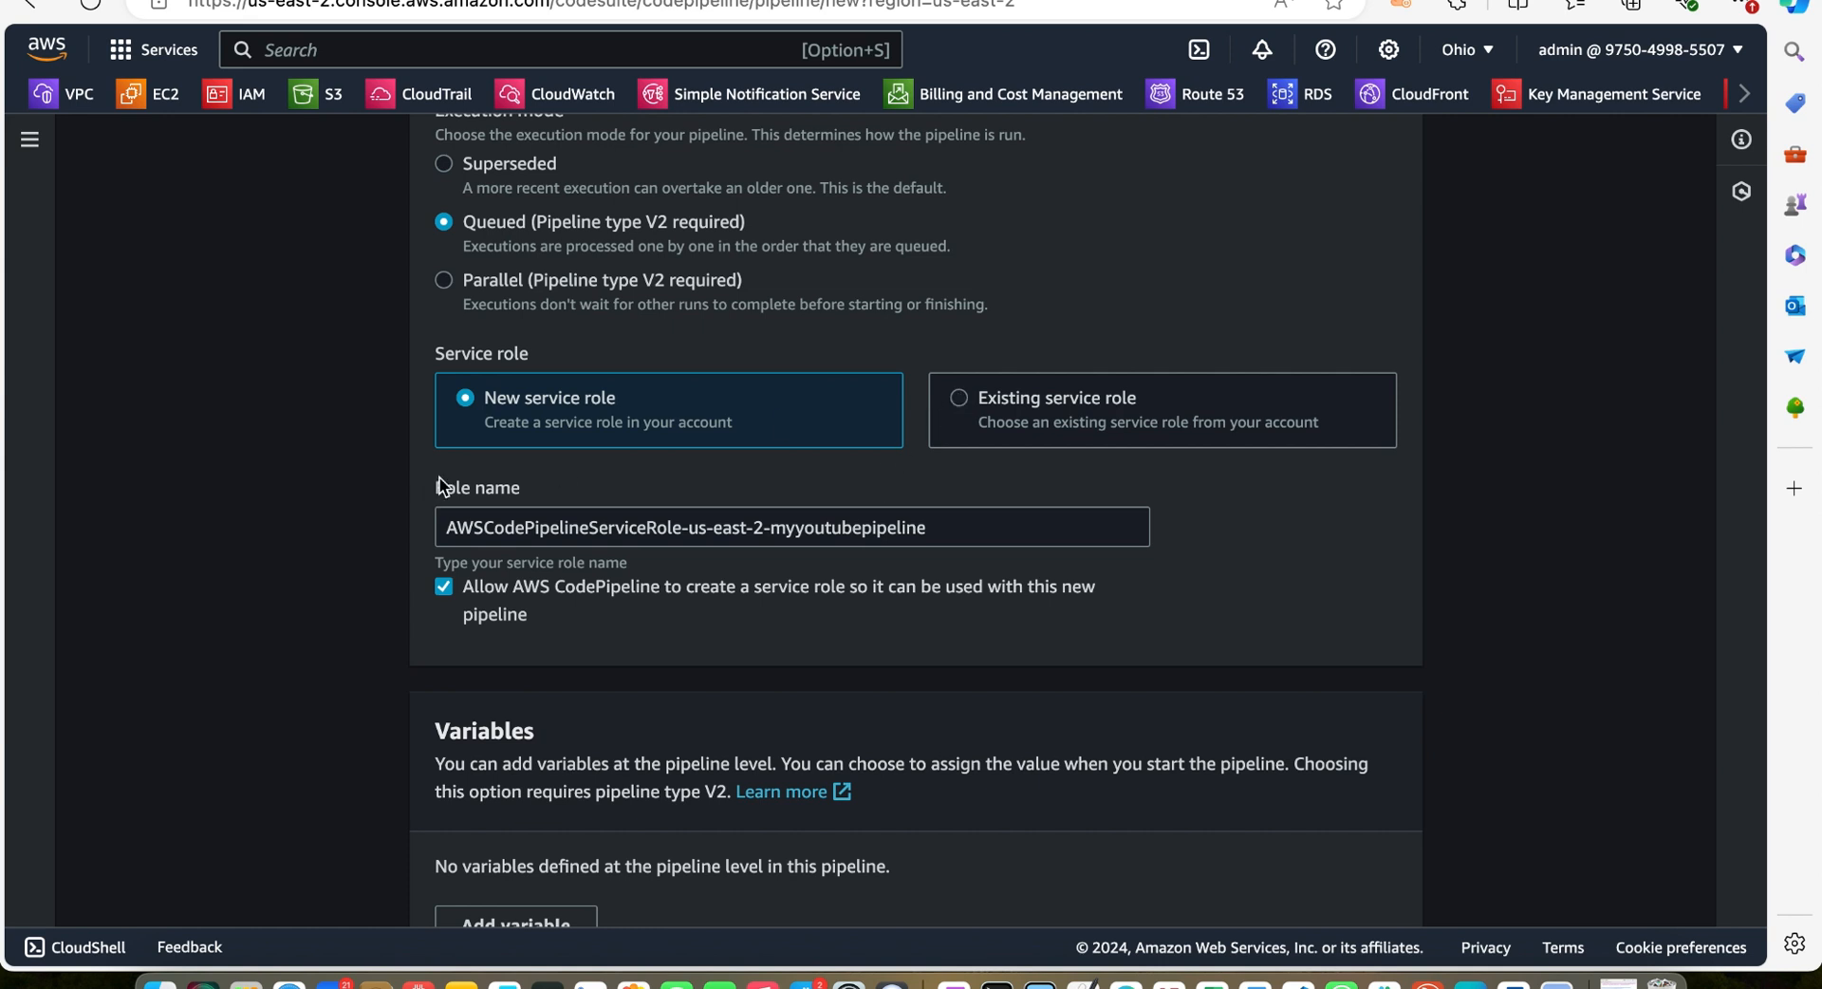
{"action": "left_click", "coordinate": [960, 401]}
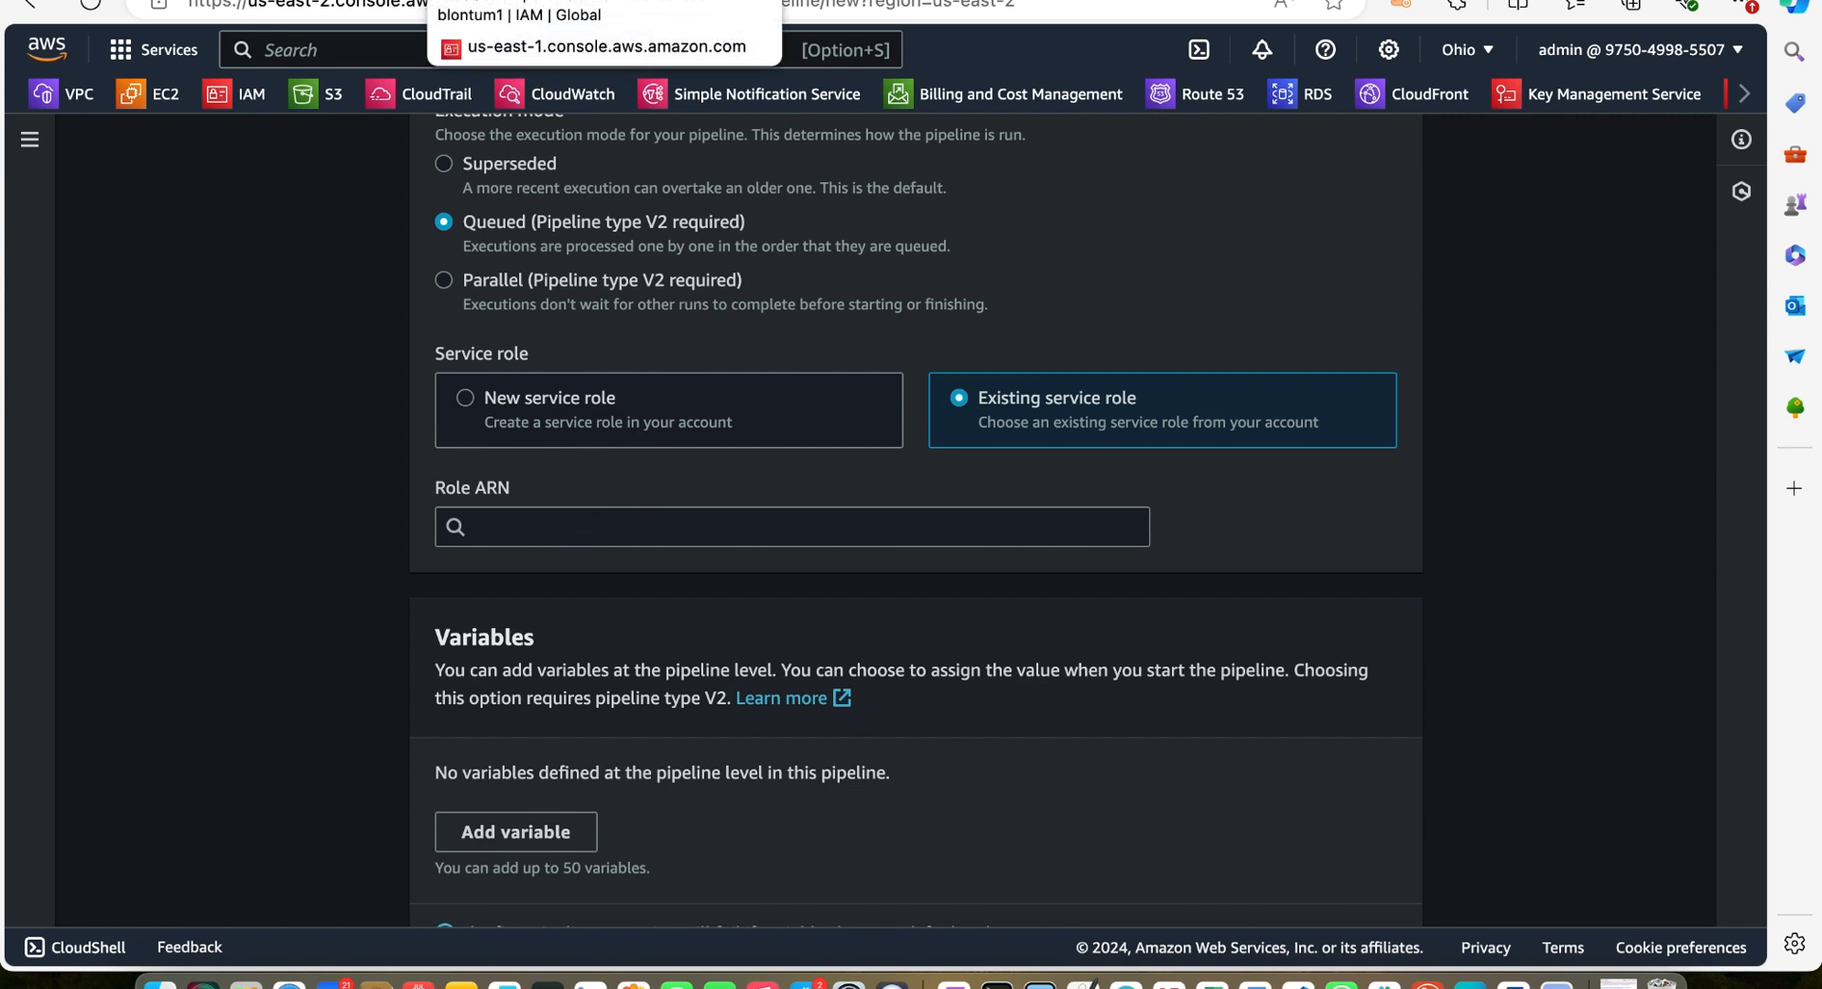
In the IAM tab, start creating a new role with CloudFormation as the trusted AWS service
{"action": "left_click", "coordinate": [522, 0]}
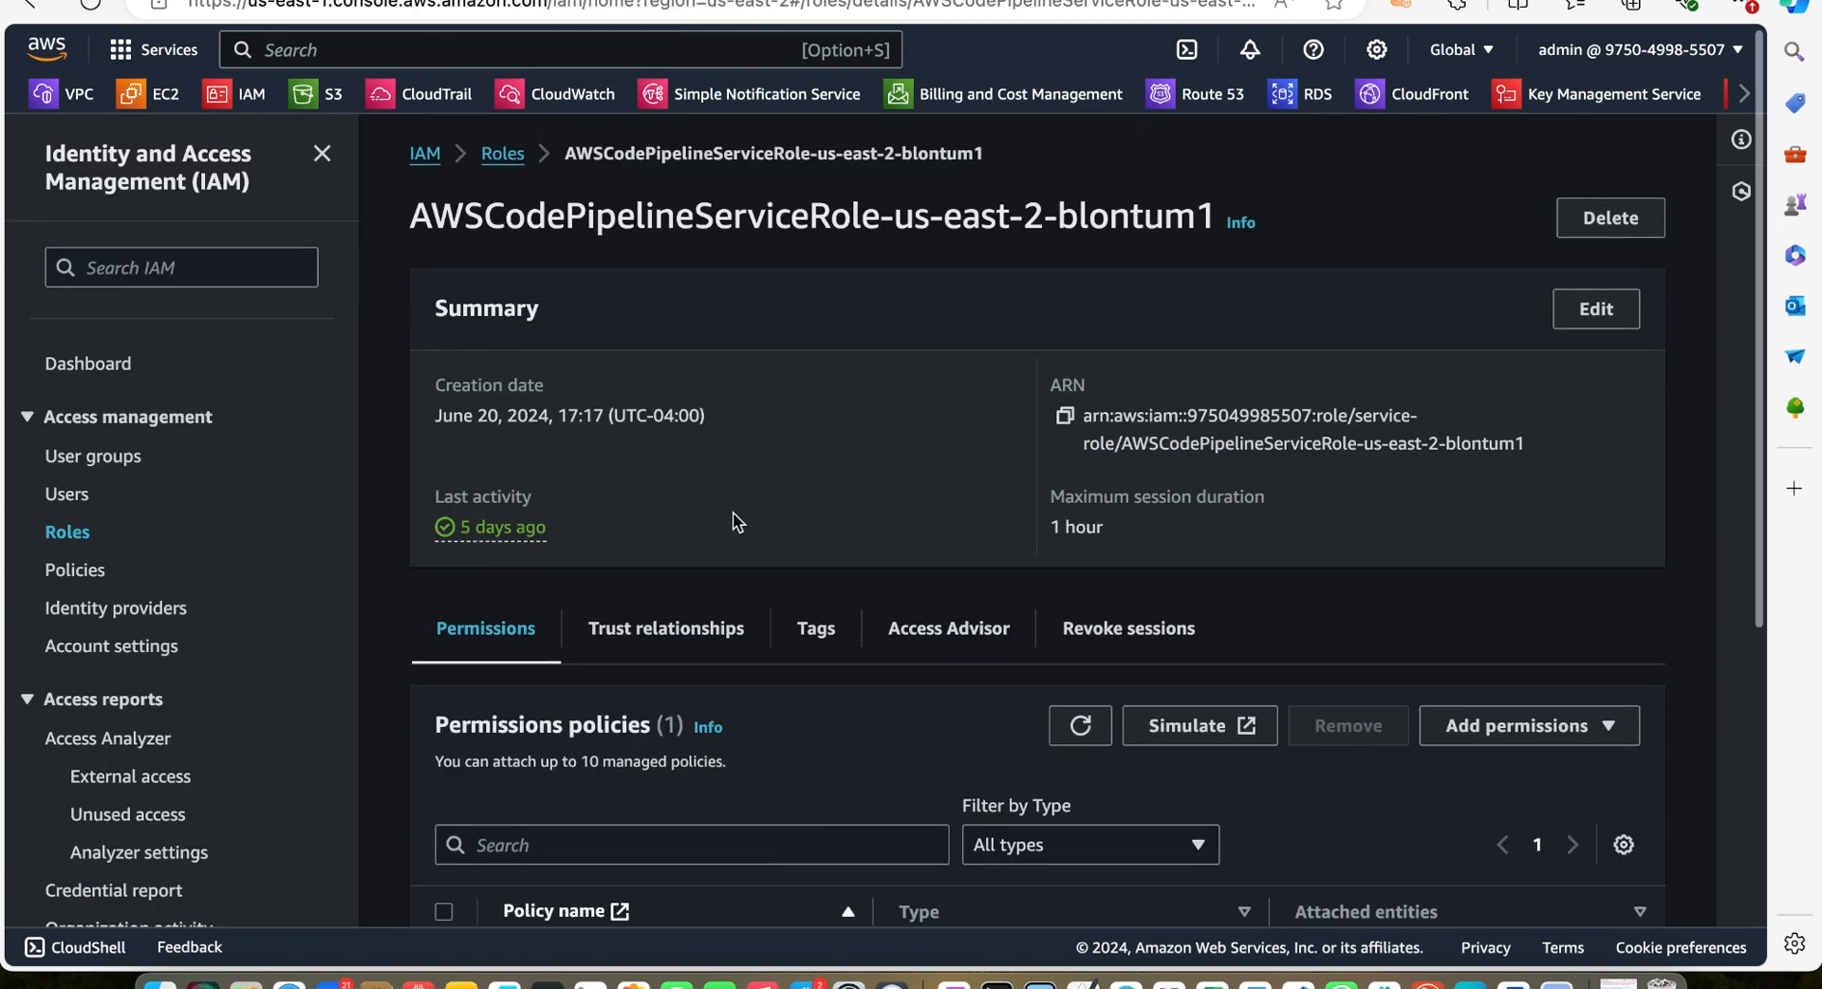
{"action": "left_click", "coordinate": [425, 158]}
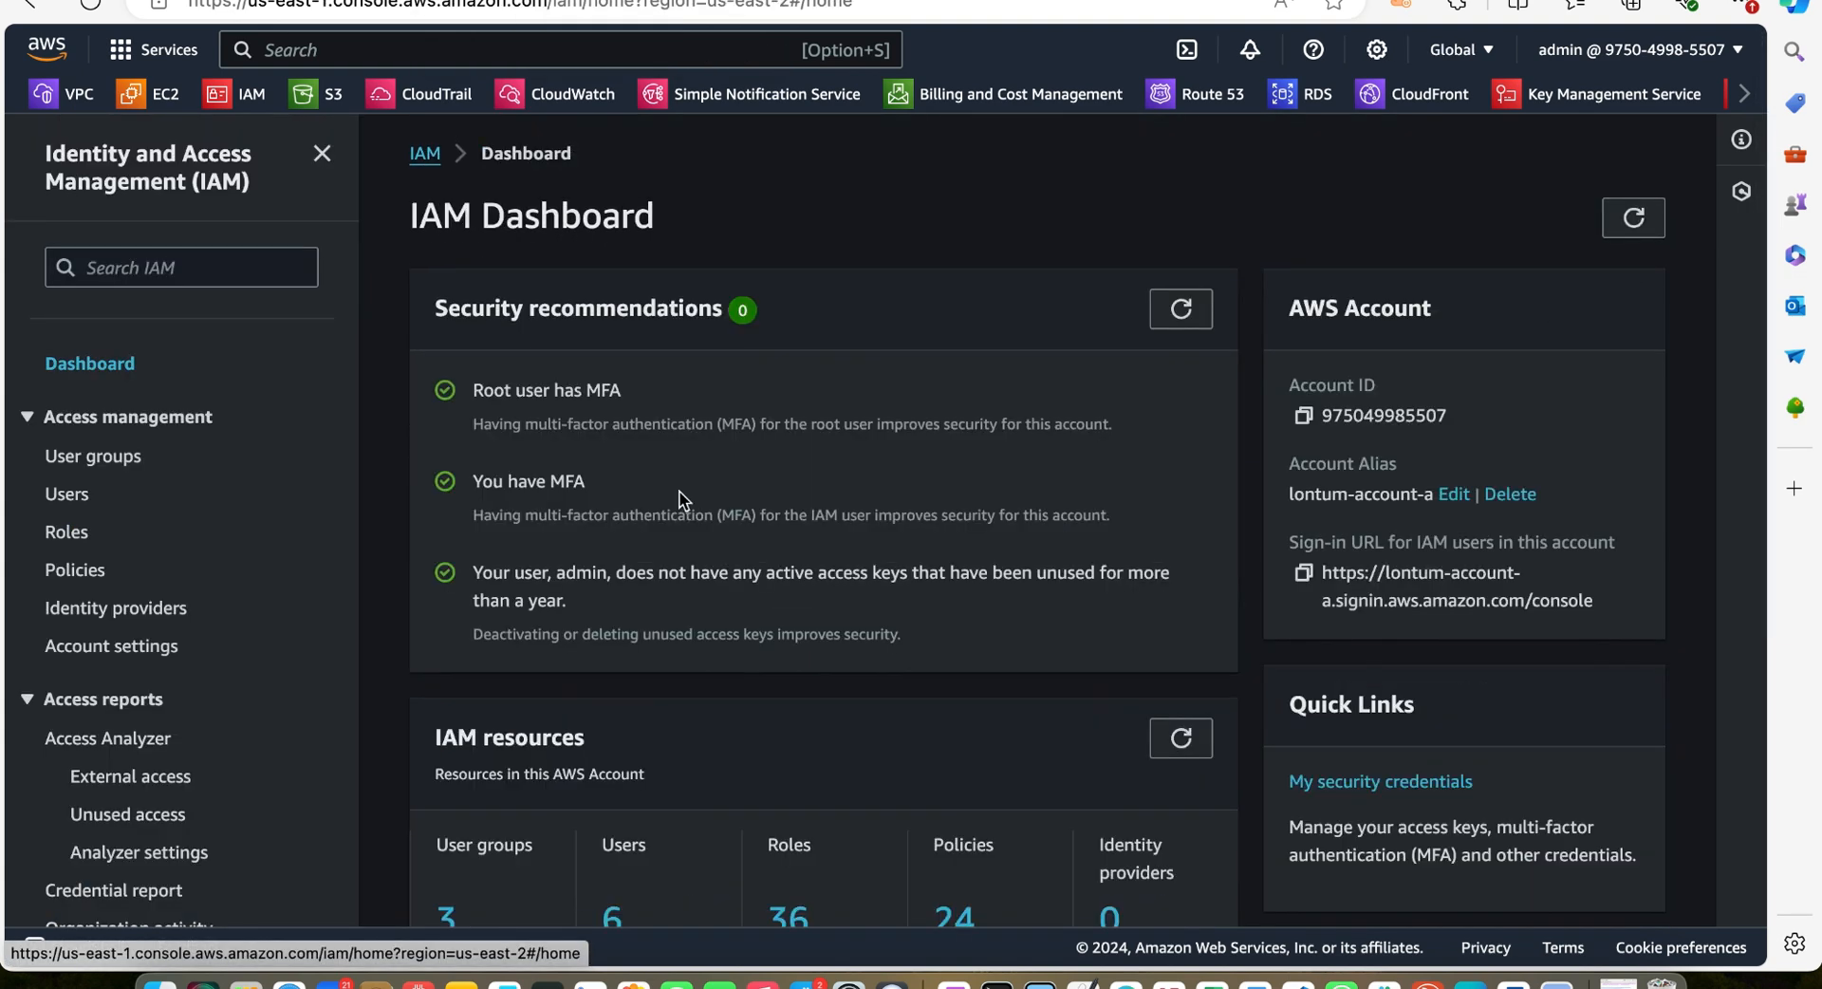
{"action": "scroll", "coordinate": [662, 408], "scroll_direction": "down", "scroll_amount": 2}
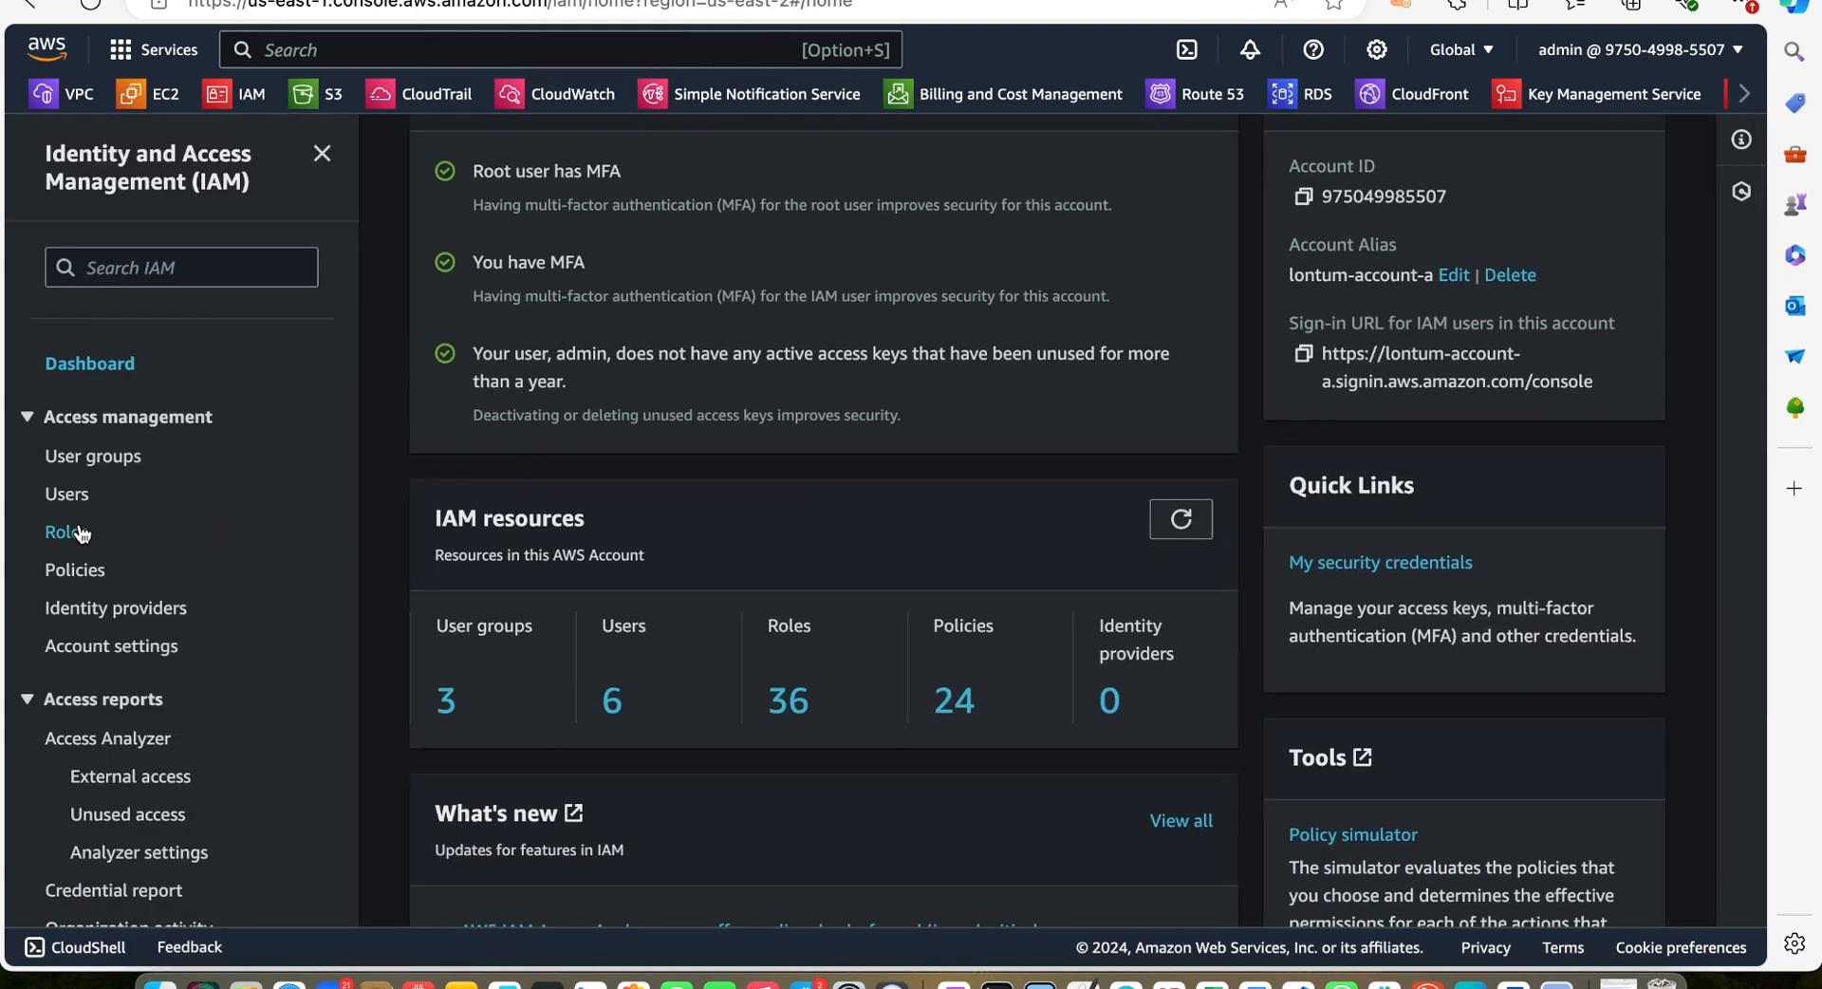
{"action": "left_click", "coordinate": [65, 533]}
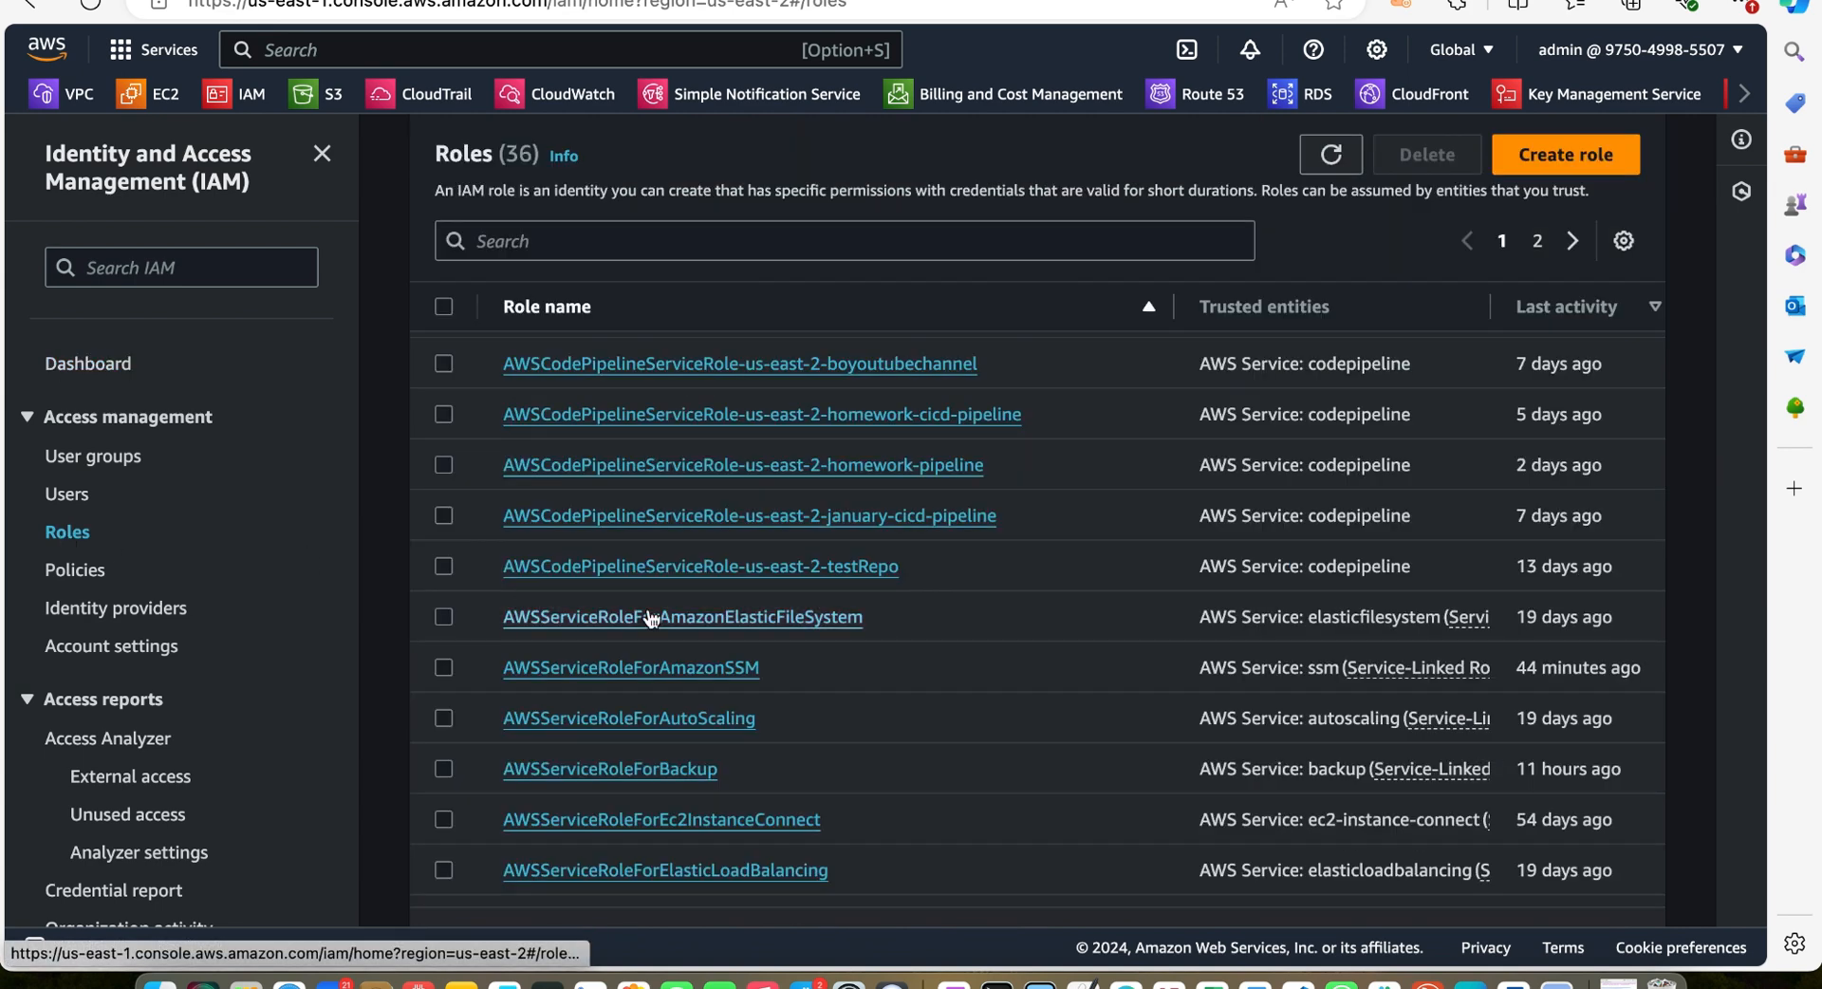
{"action": "scroll", "coordinate": [651, 618], "scroll_direction": "up", "scroll_amount": 1}
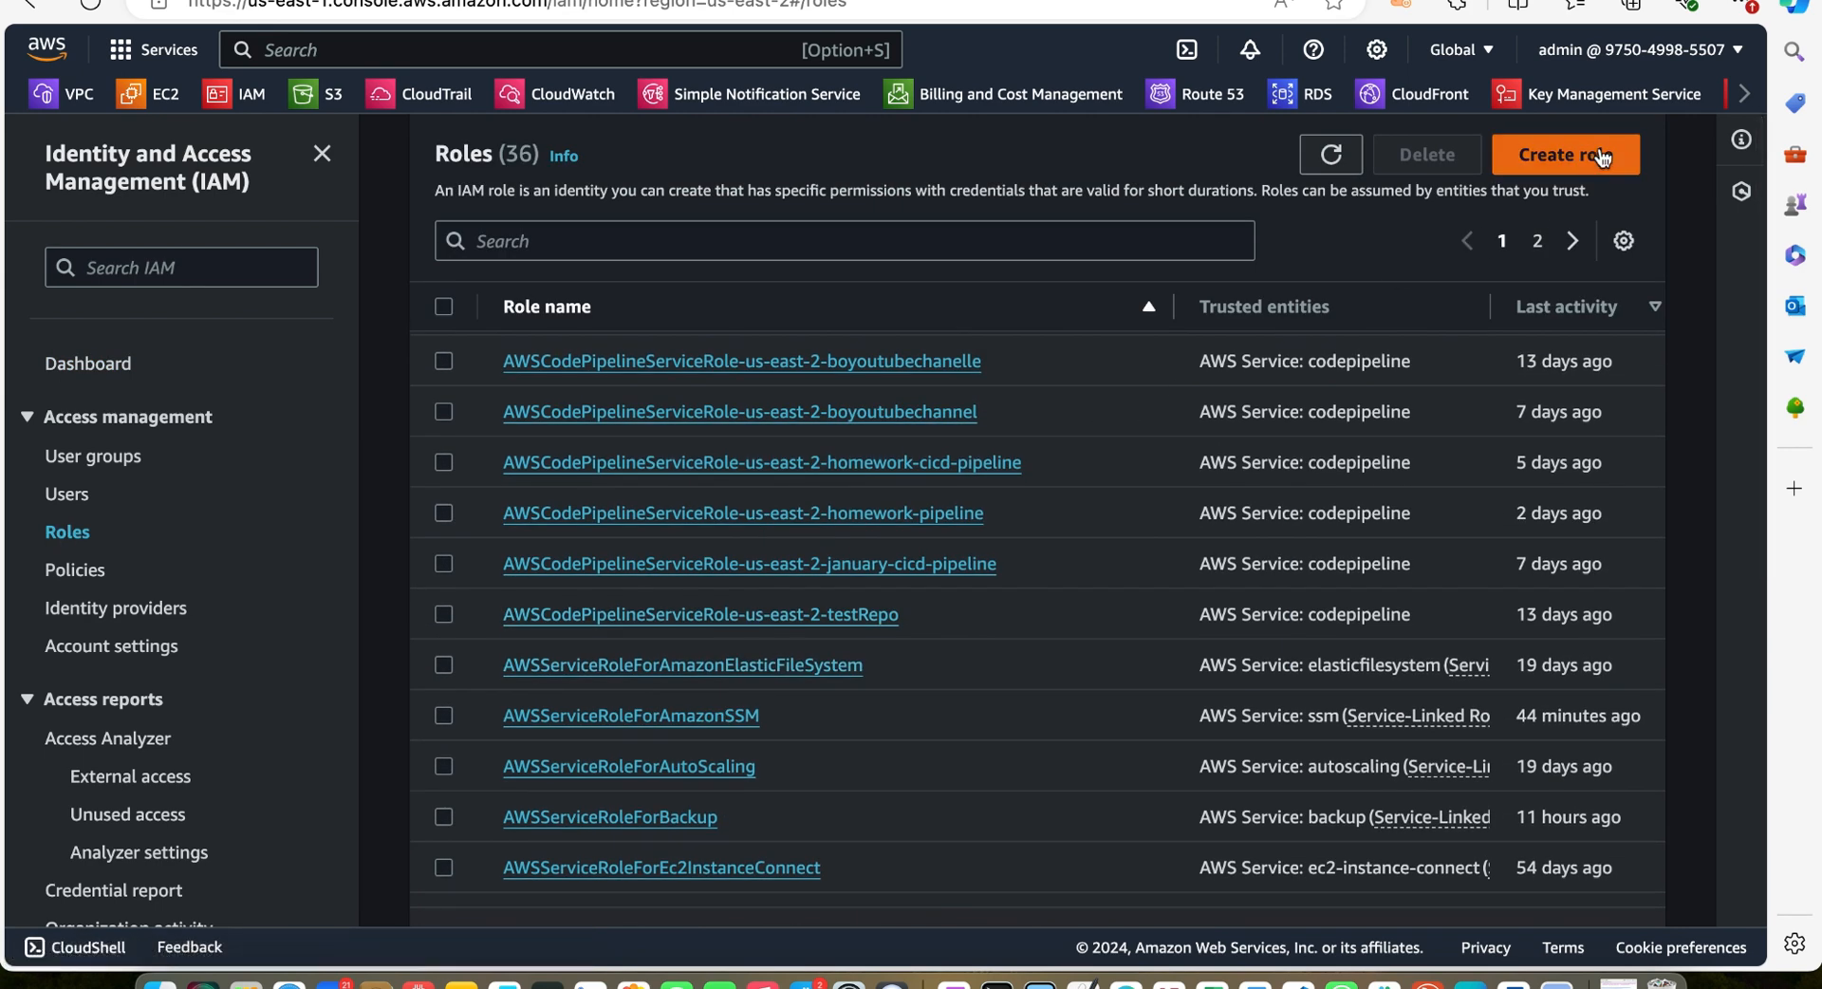
{"action": "left_click", "coordinate": [1600, 157]}
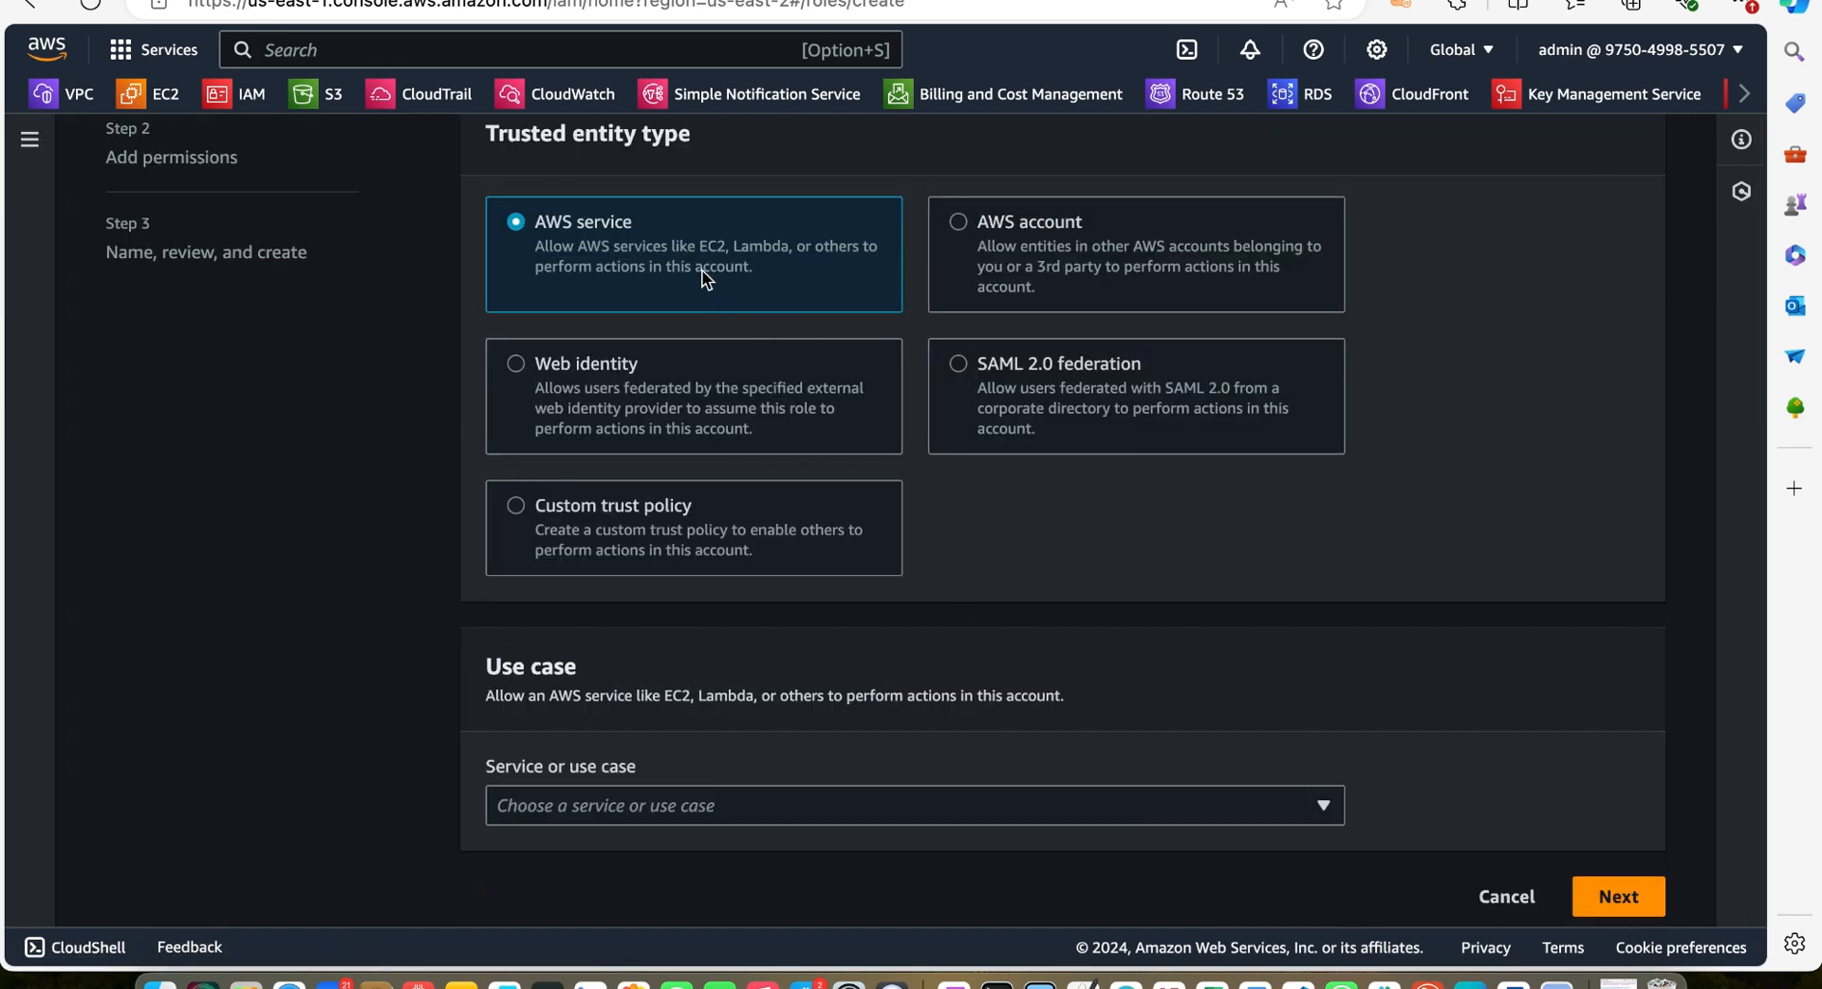
{"action": "left_click", "coordinate": [701, 810]}
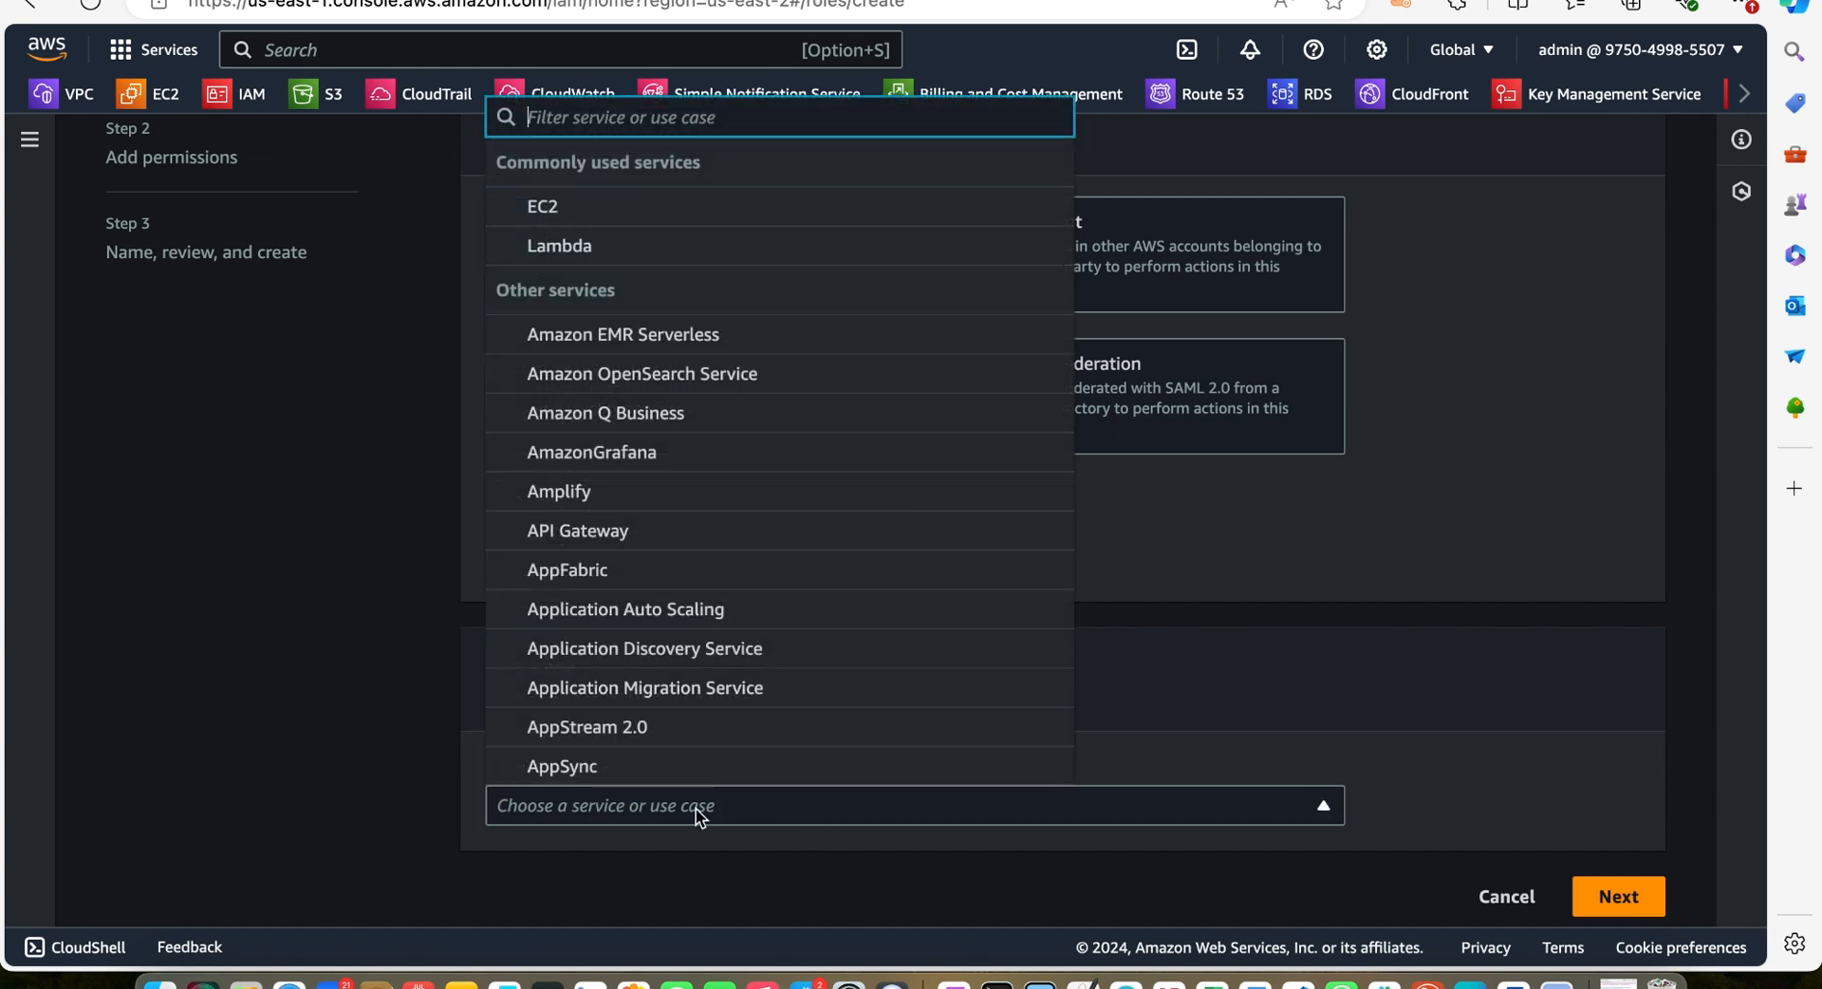
{"action": "left_click", "coordinate": [687, 807]}
{"action": "left_click", "coordinate": [676, 805]}
{"action": "type", "text": "clou"}
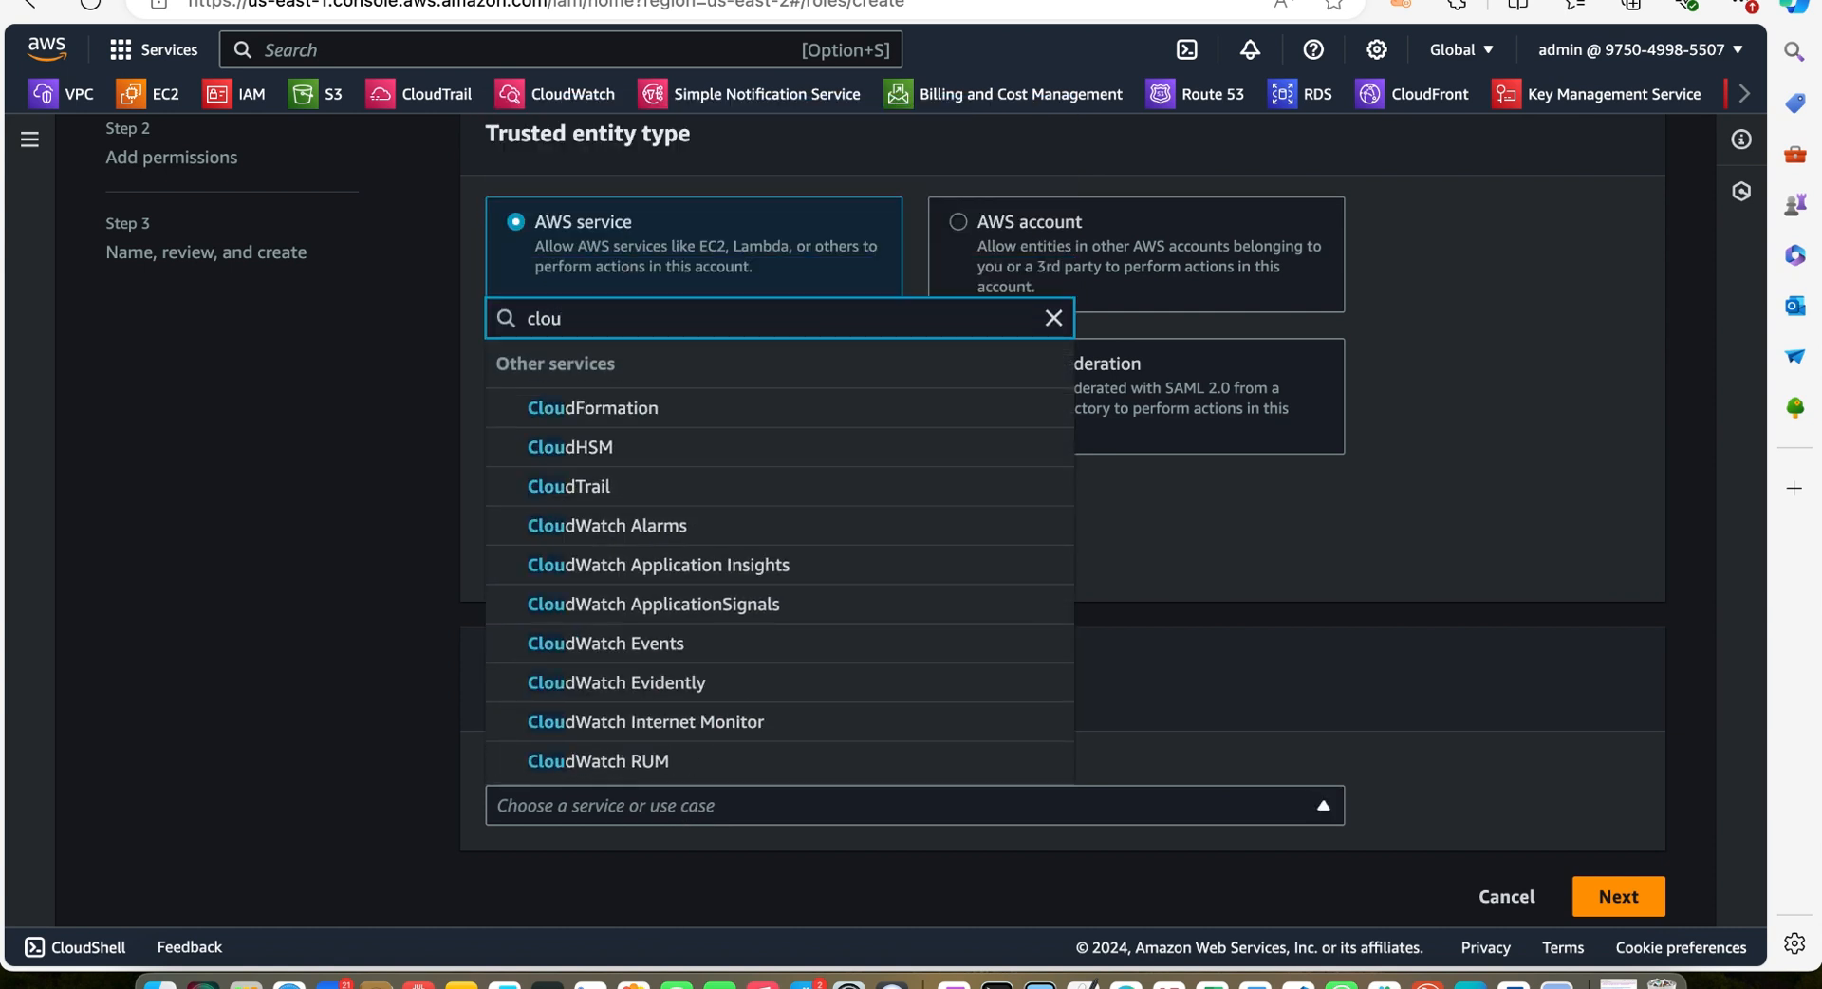
{"action": "type", "text": "d"}
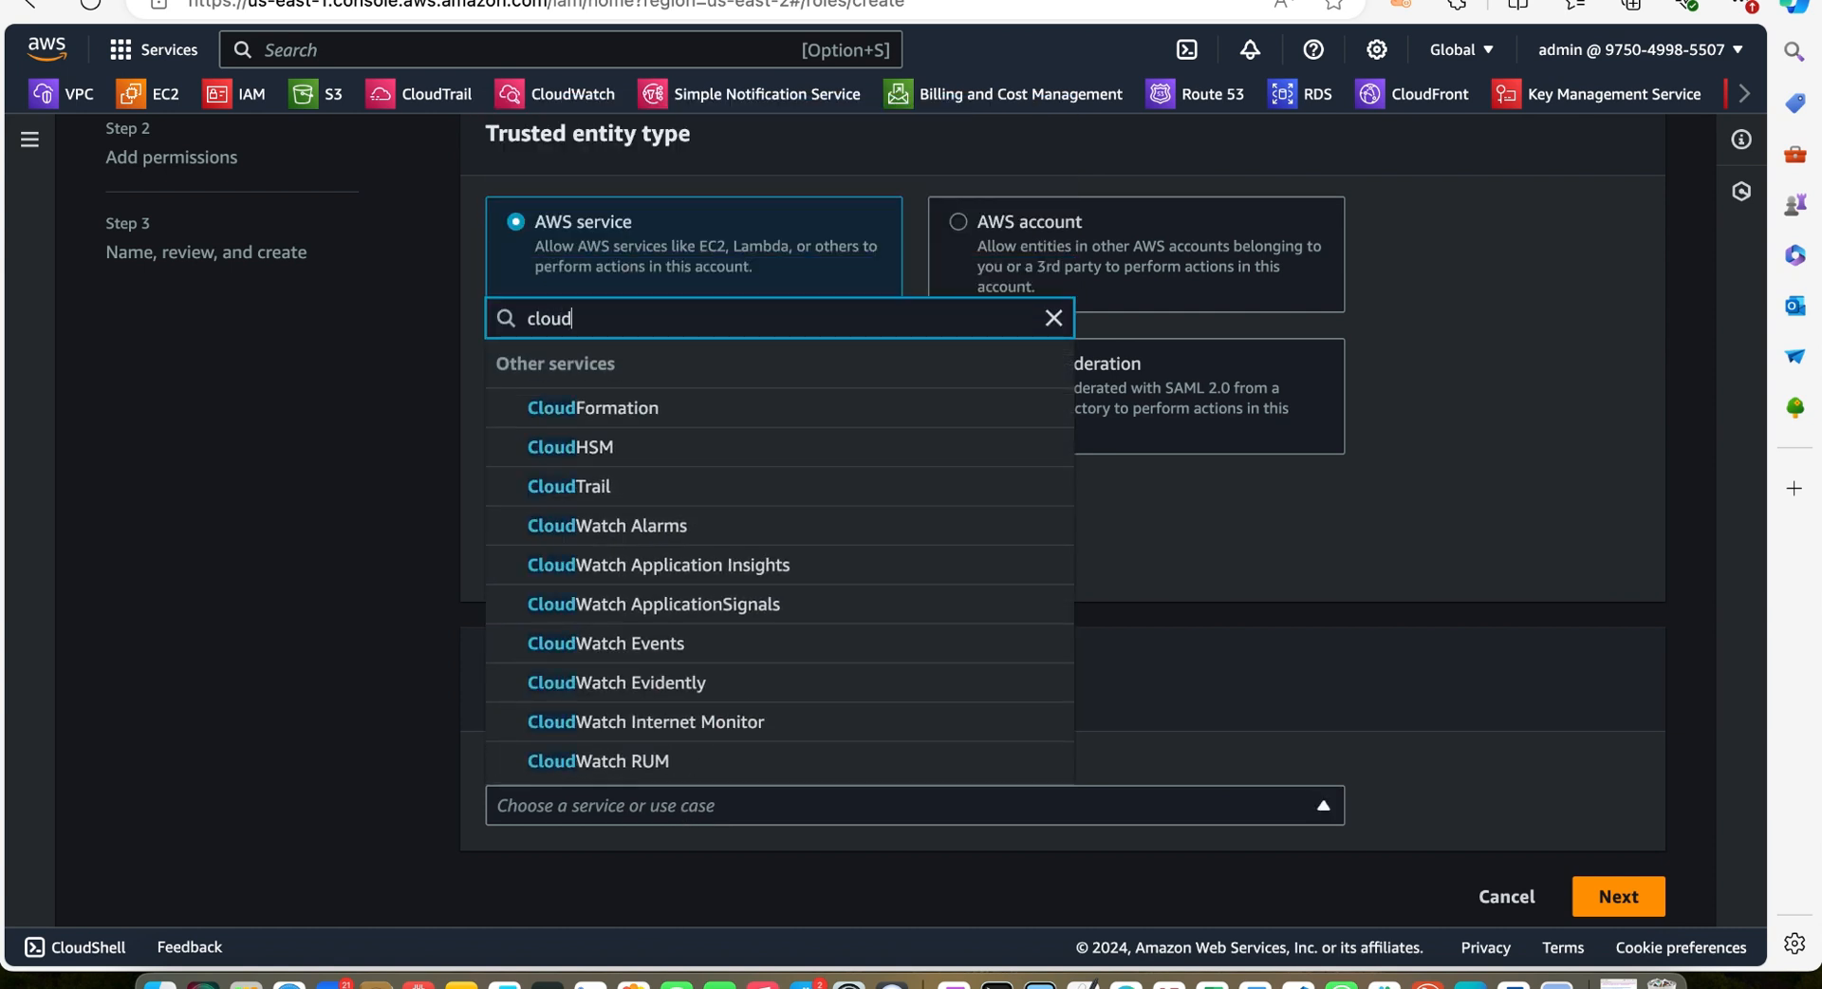
{"action": "left_click", "coordinate": [607, 408]}
{"action": "scroll", "coordinate": [624, 670], "scroll_direction": "down", "scroll_amount": 2}
{"action": "left_click", "coordinate": [1621, 883]}
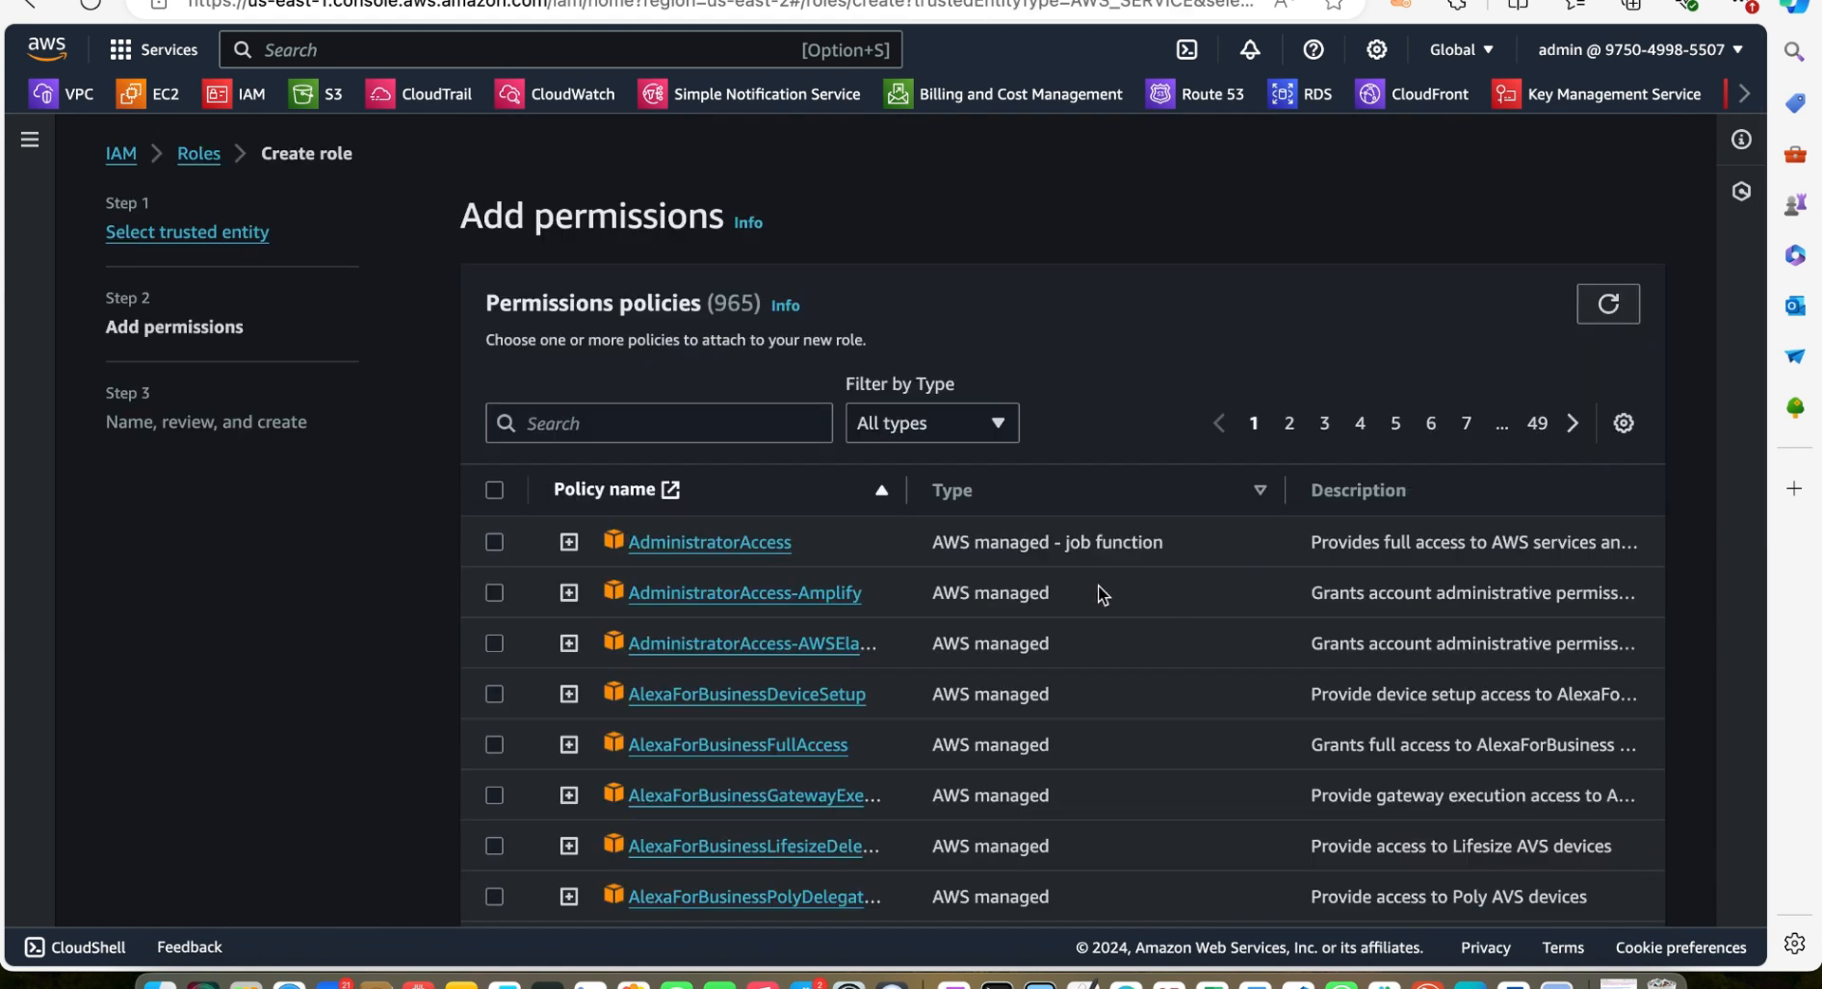
Search the permission policies for iam and select IAMFullAccess
{"action": "scroll", "coordinate": [1100, 594], "scroll_direction": "down", "scroll_amount": 1}
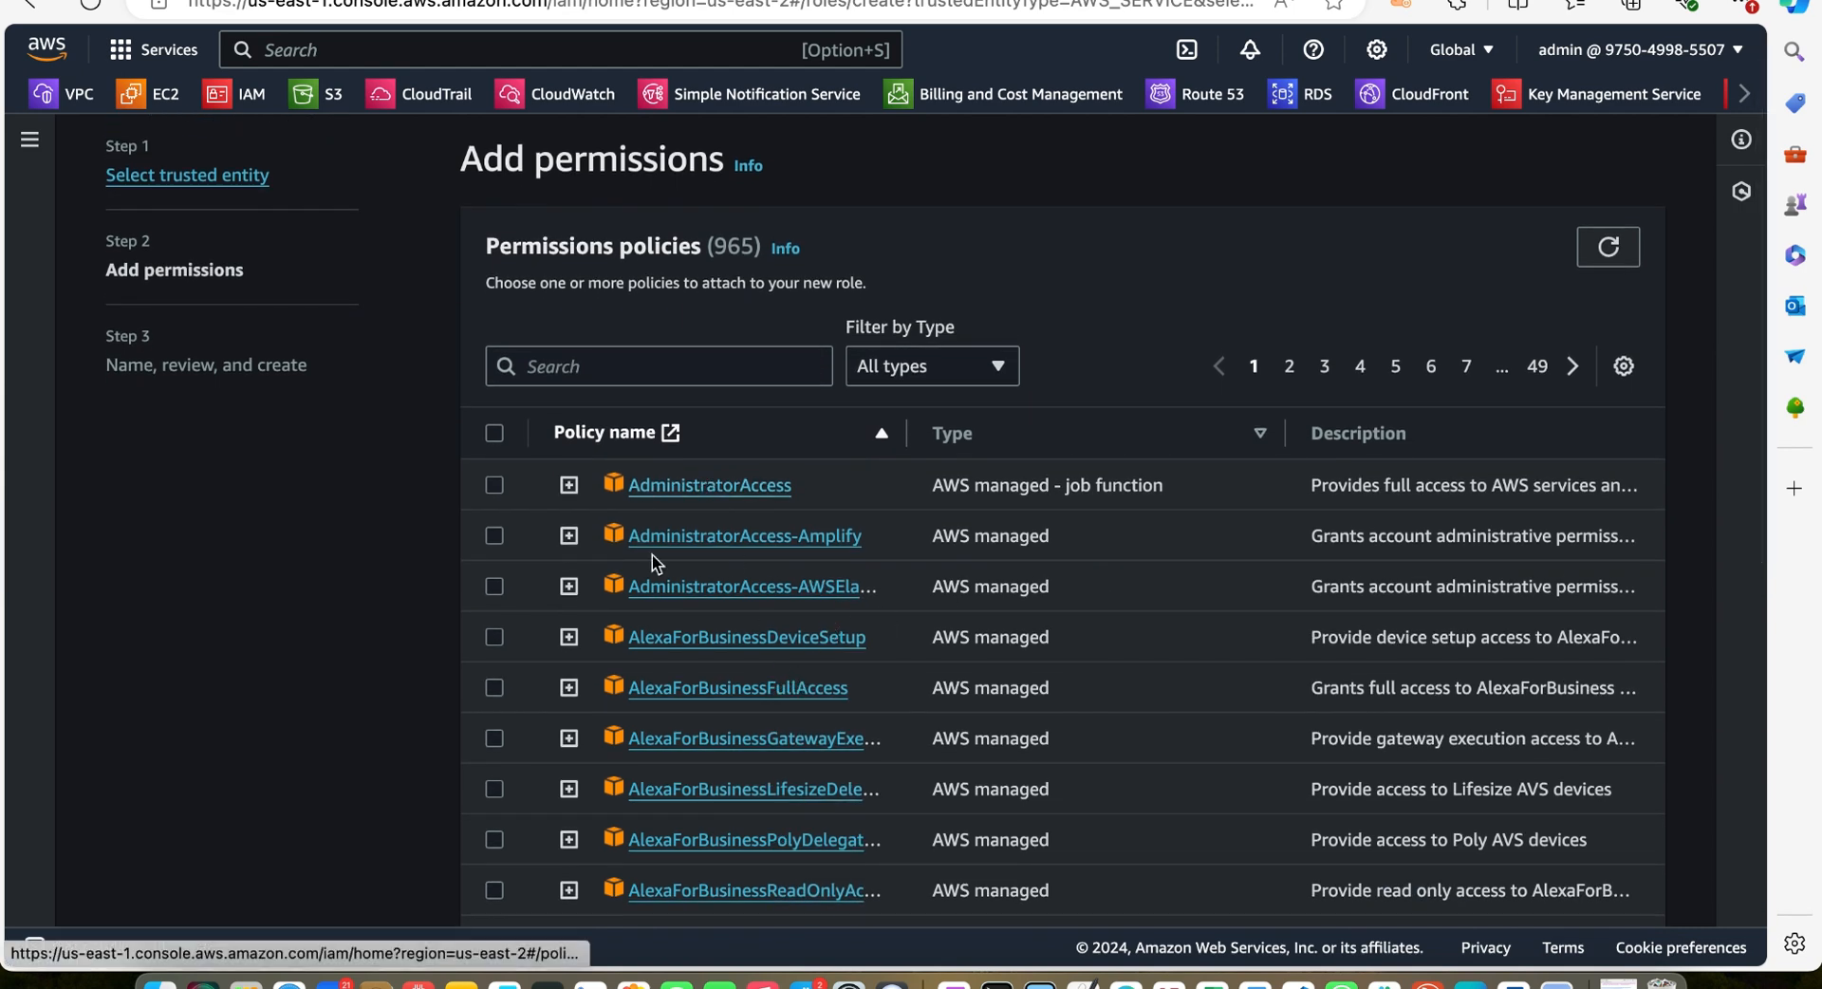
{"action": "left_click", "coordinate": [649, 377]}
{"action": "type", "text": "iam"}
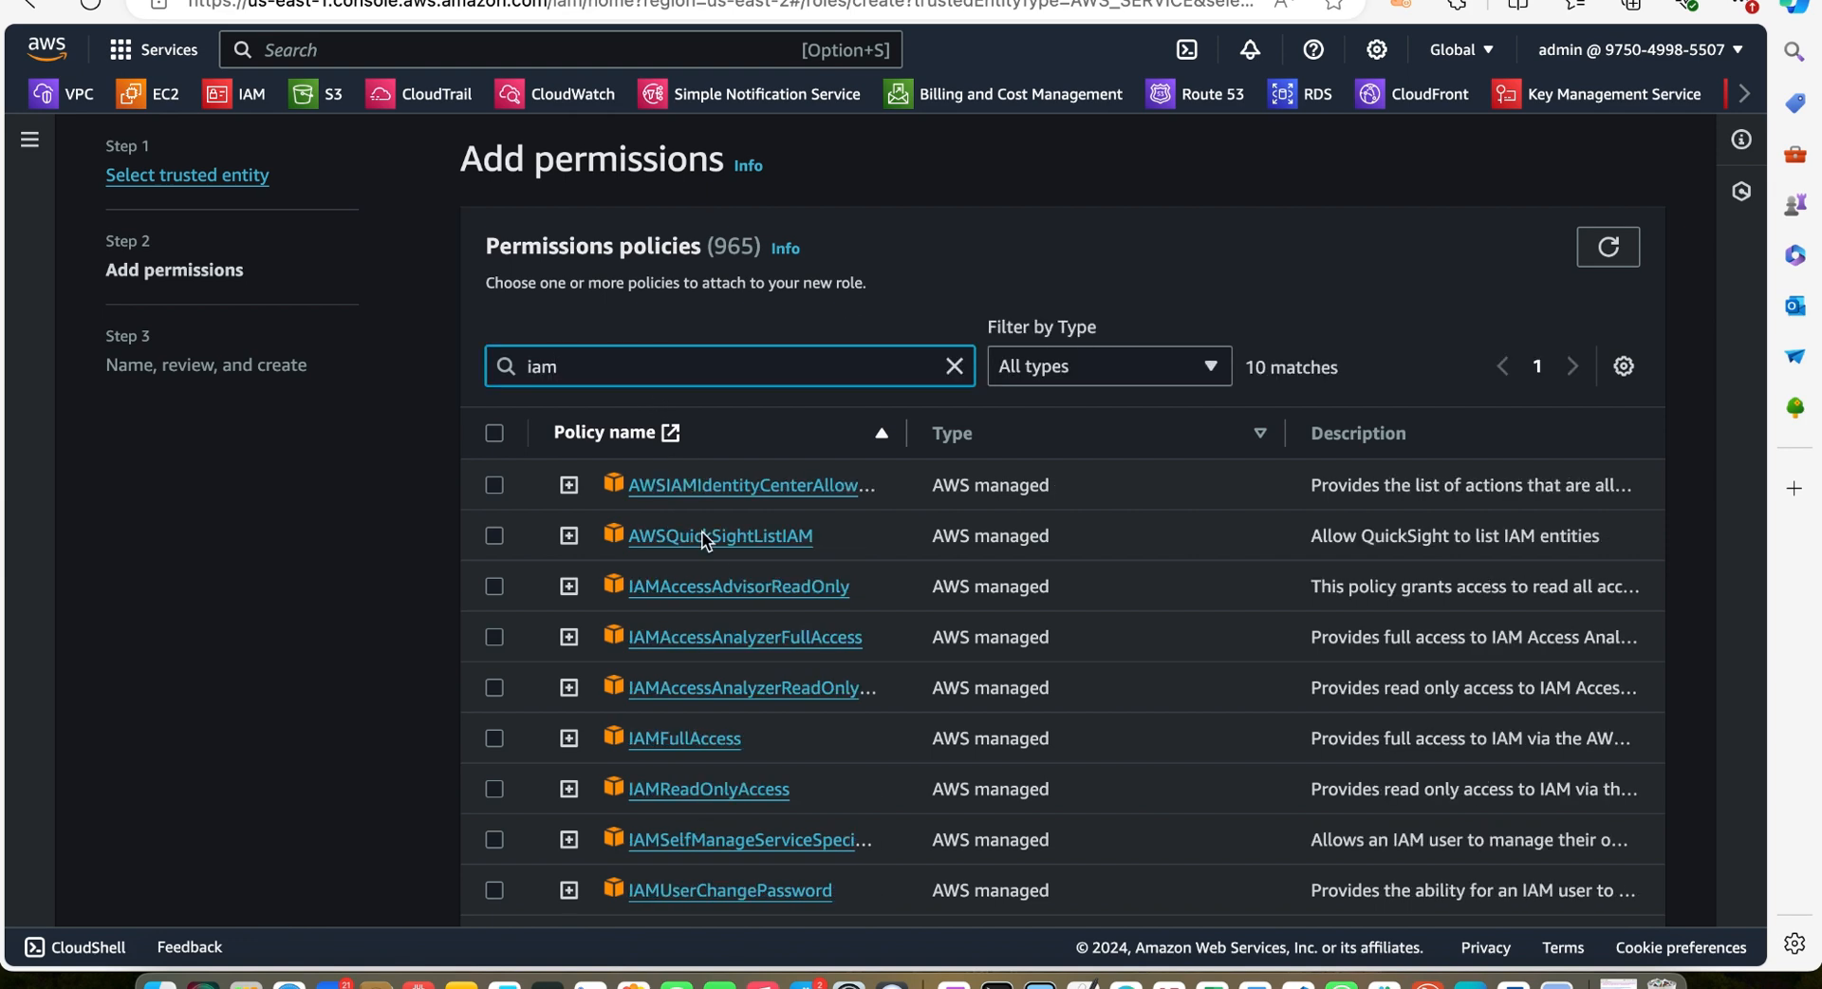
{"action": "left_click", "coordinate": [495, 738]}
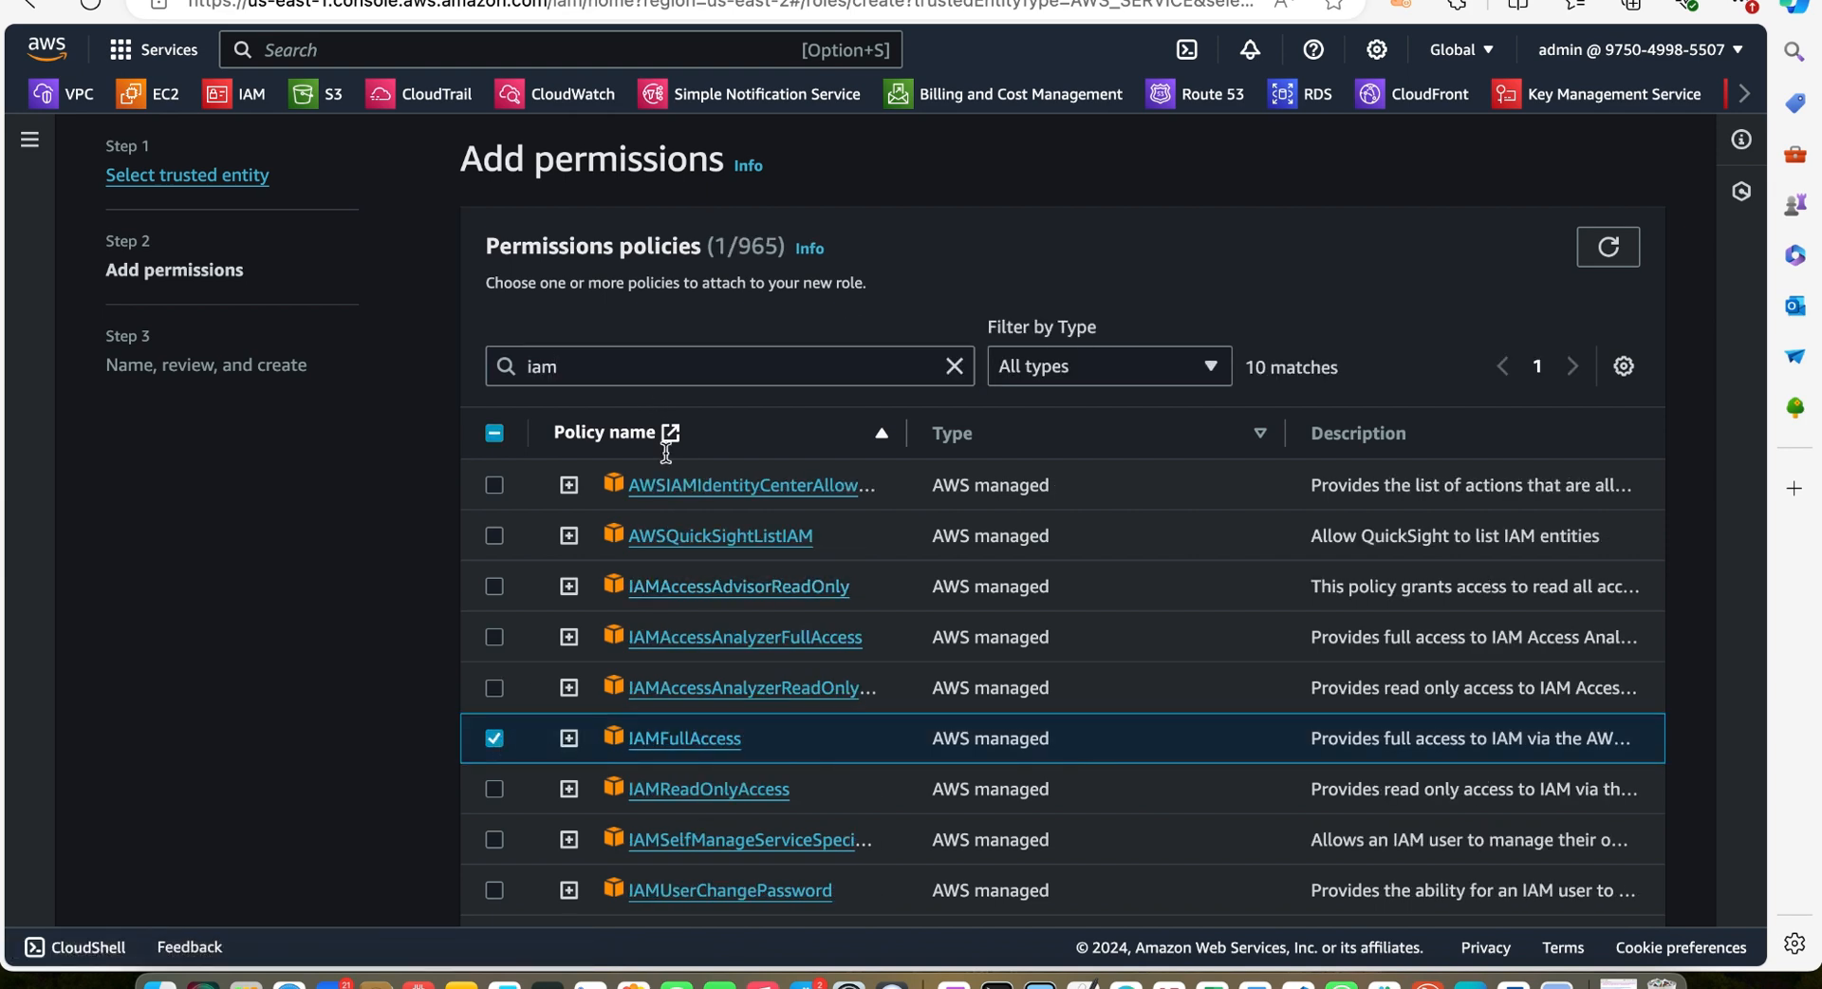
Search the permission policies for ec2 and select AmazonEC2FullAccess
{"action": "left_click", "coordinate": [653, 365]}
{"action": "key", "text": "BackSpace"}
{"action": "key", "text": "BackSpace"}
{"action": "key", "text": "BackSpace"}
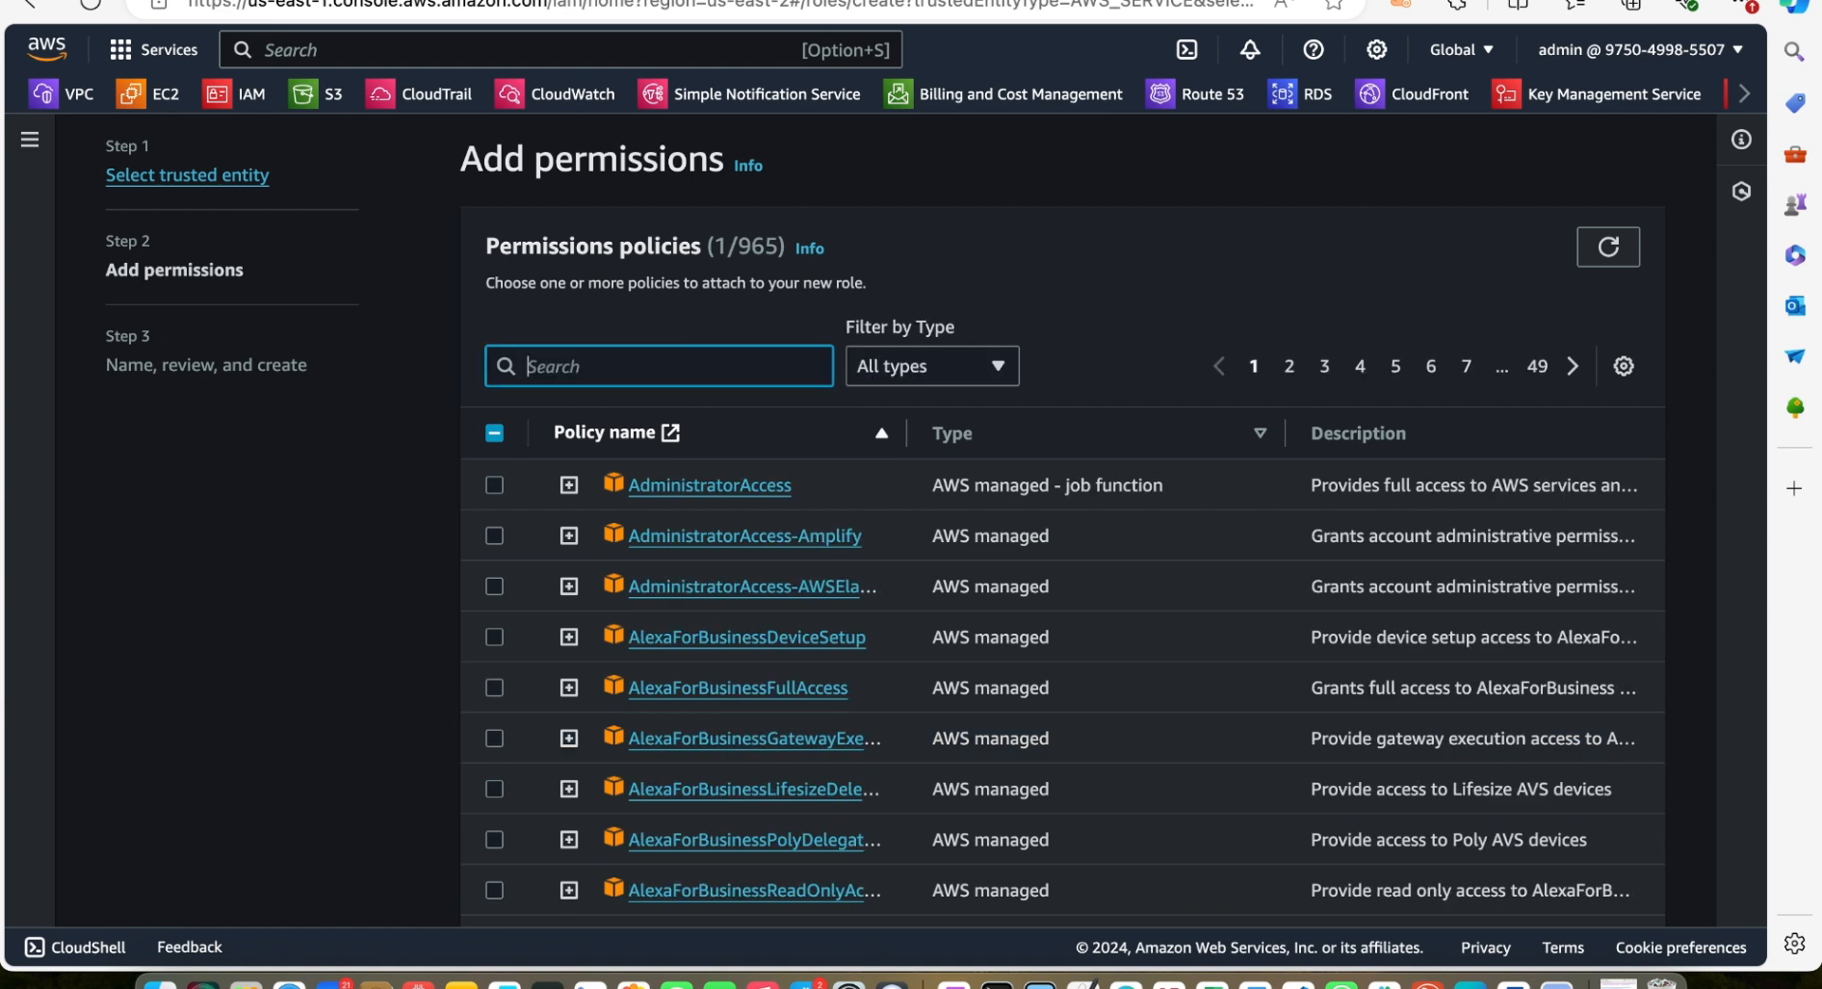
{"action": "type", "text": "ec"}
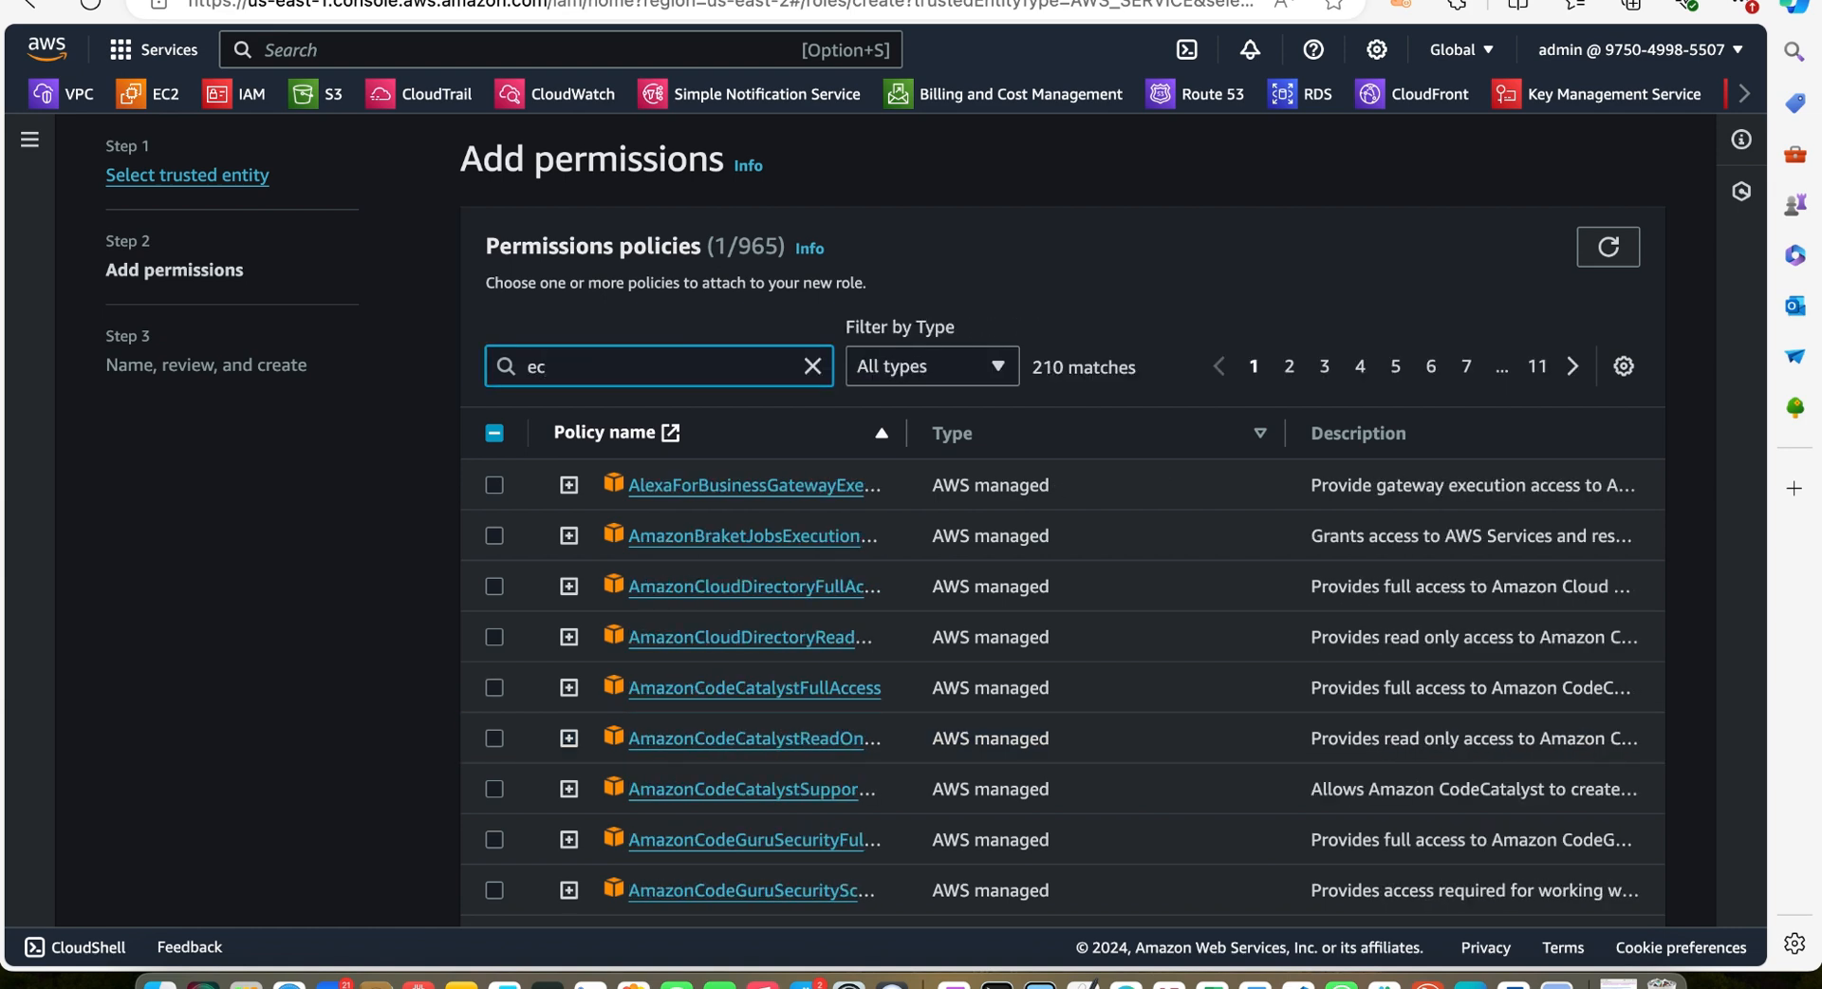
{"action": "type", "text": "2"}
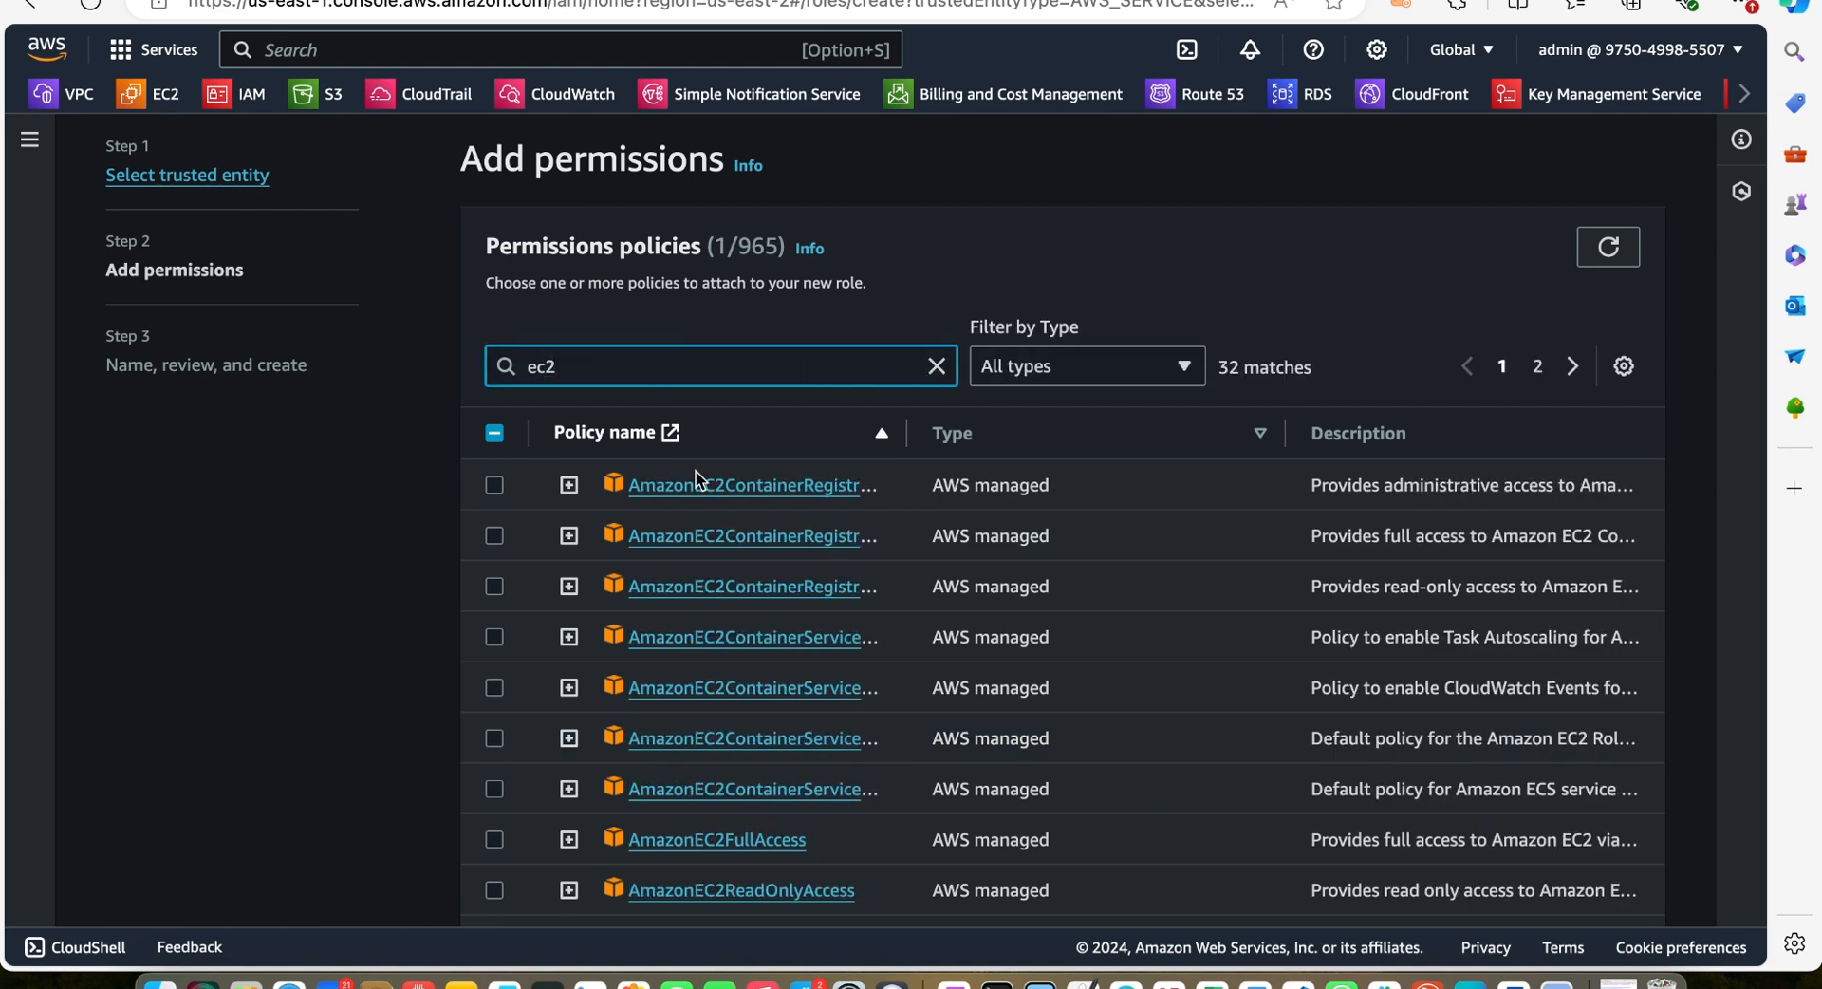
{"action": "left_click", "coordinate": [495, 840]}
{"action": "scroll", "coordinate": [858, 649], "scroll_direction": "down", "scroll_amount": 2}
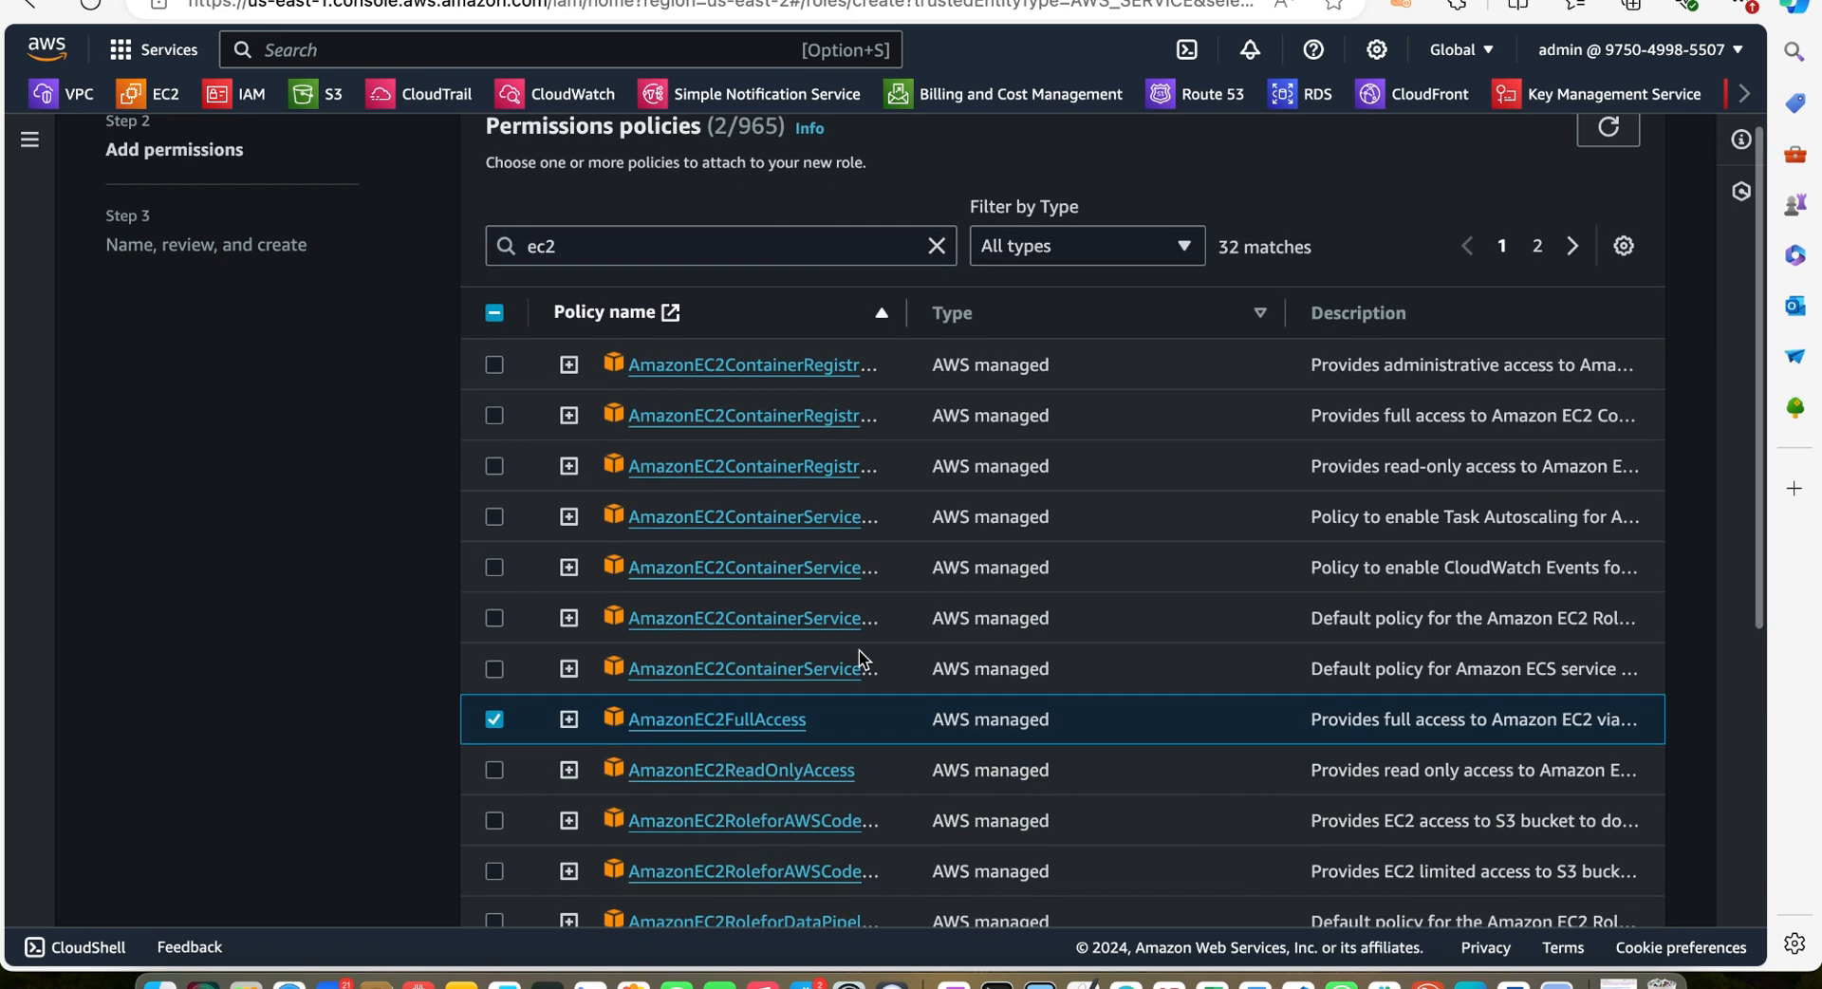
{"action": "scroll", "coordinate": [857, 604], "scroll_direction": "down", "scroll_amount": 4}
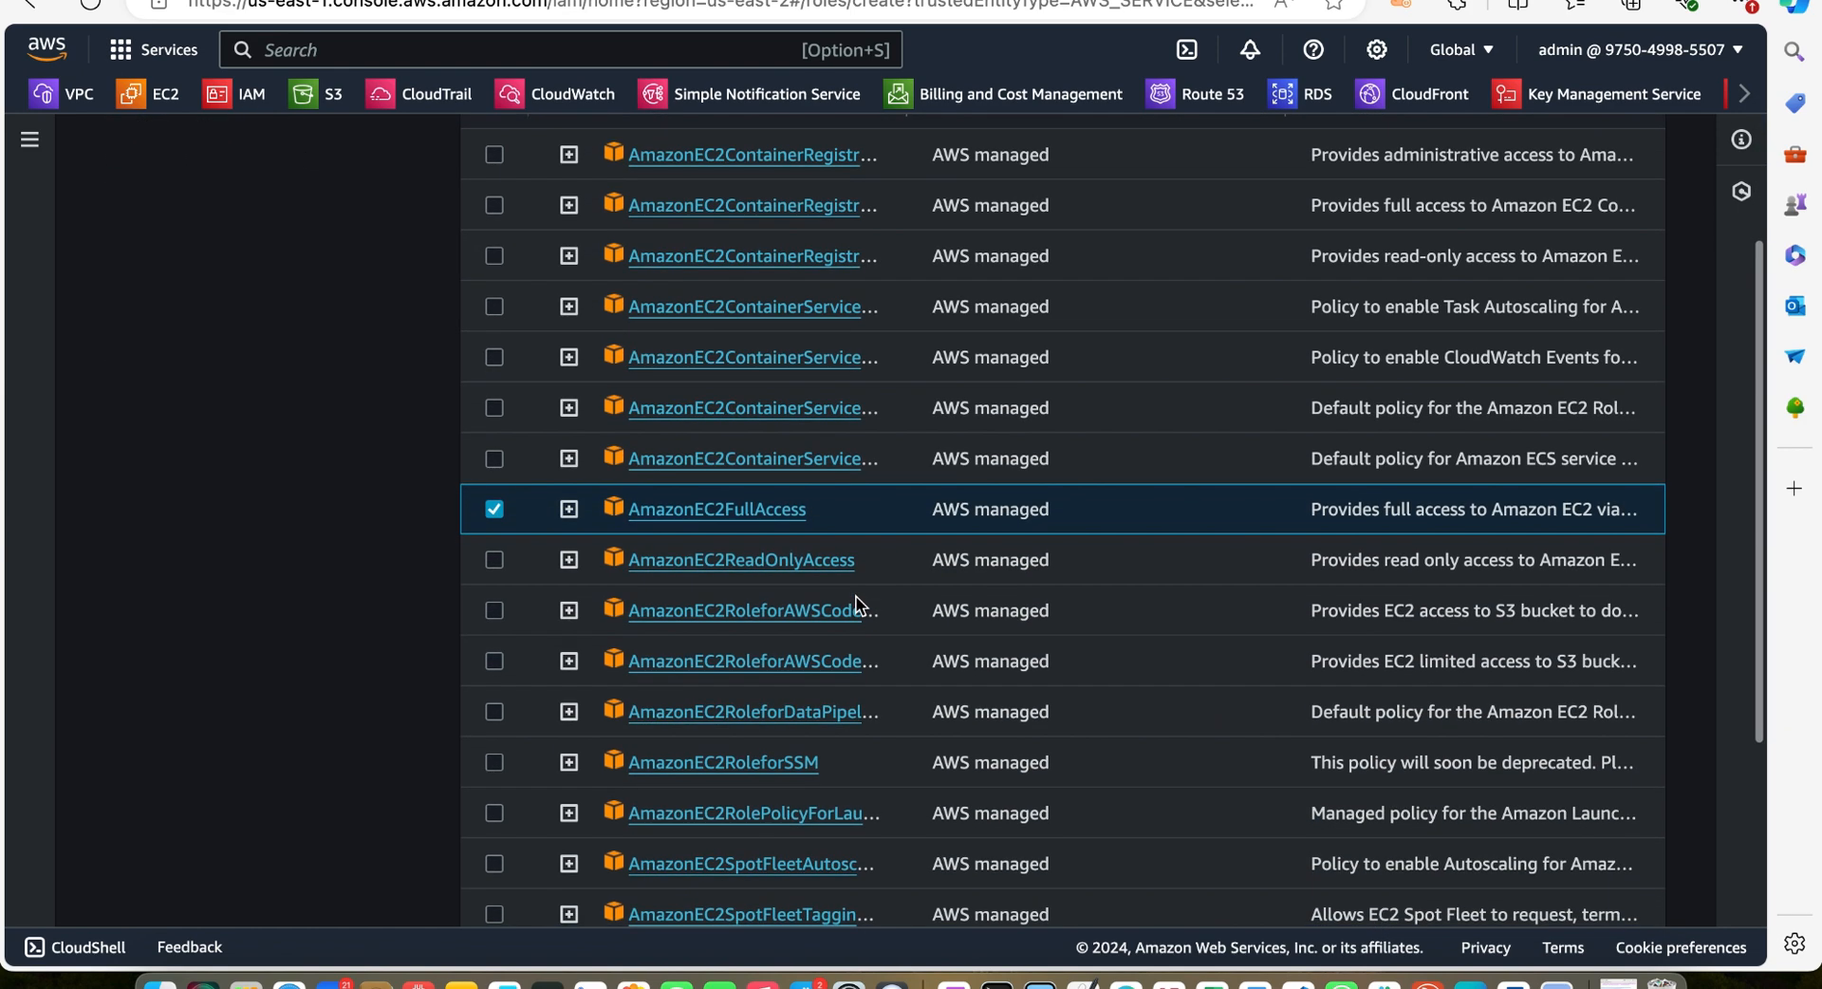
{"action": "scroll", "coordinate": [847, 567], "scroll_direction": "down", "scroll_amount": 1}
{"action": "scroll", "coordinate": [847, 560], "scroll_direction": "down", "scroll_amount": 4}
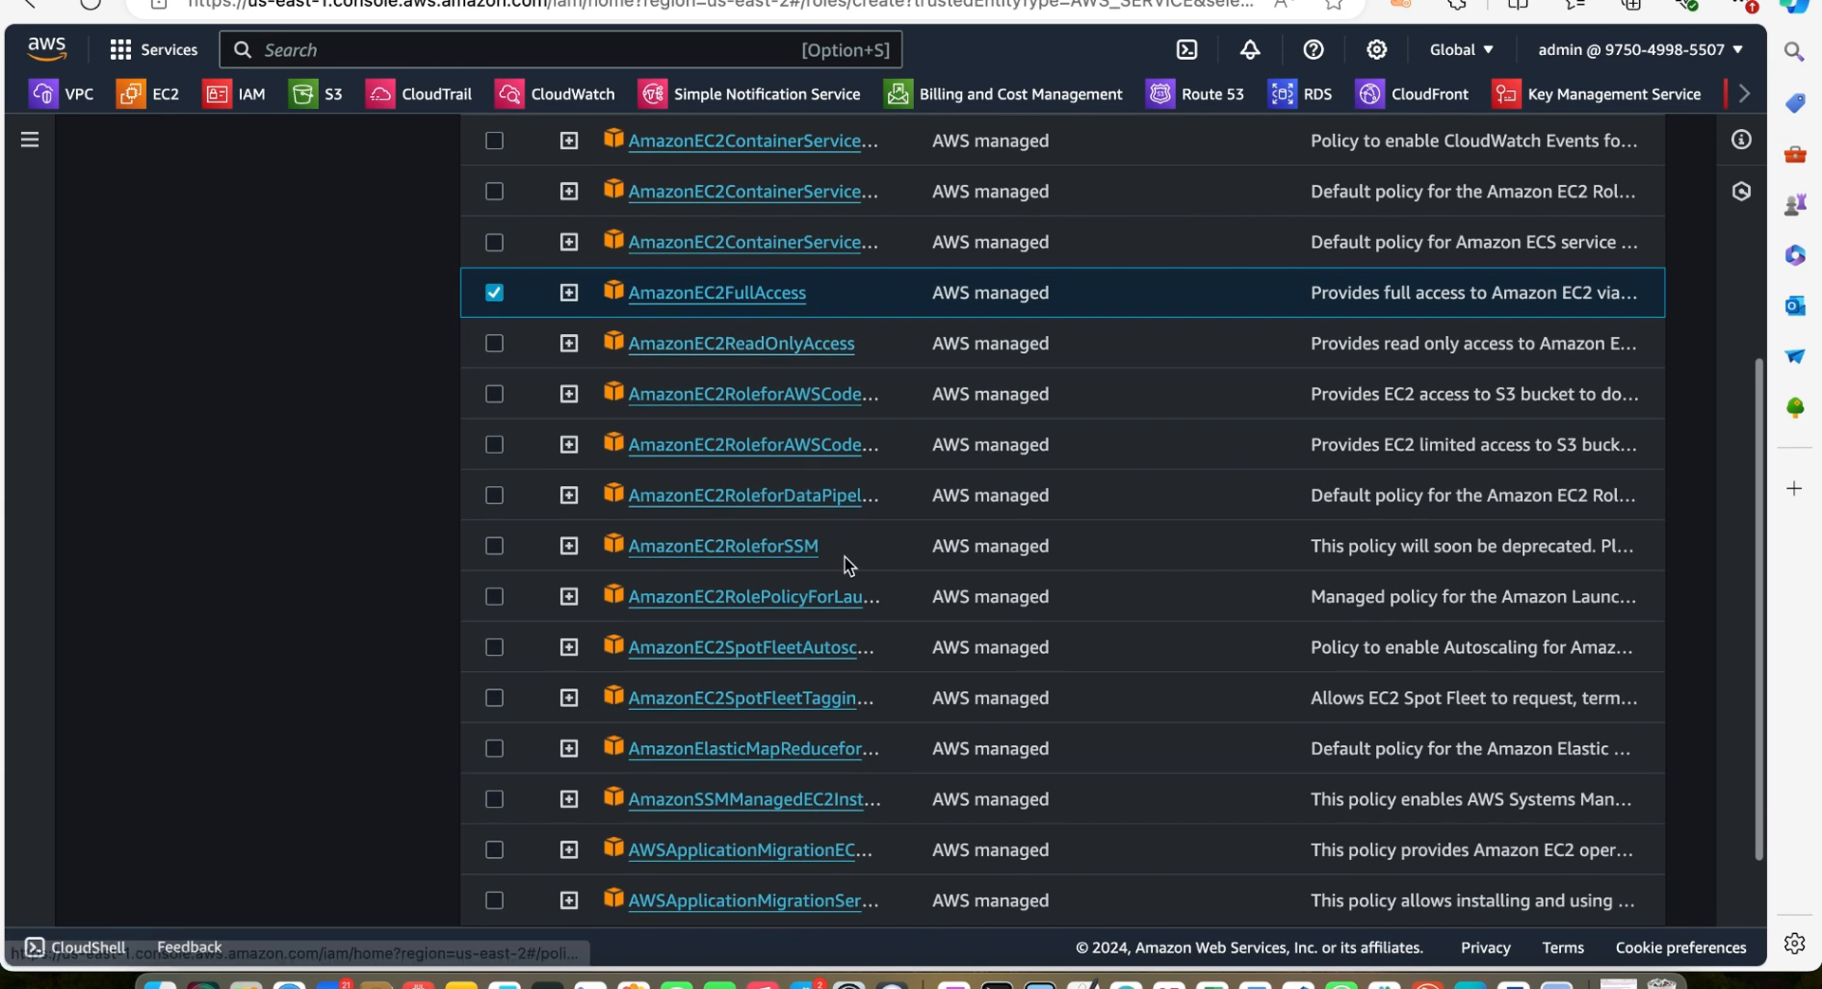
{"action": "left_click", "coordinate": [855, 782]}
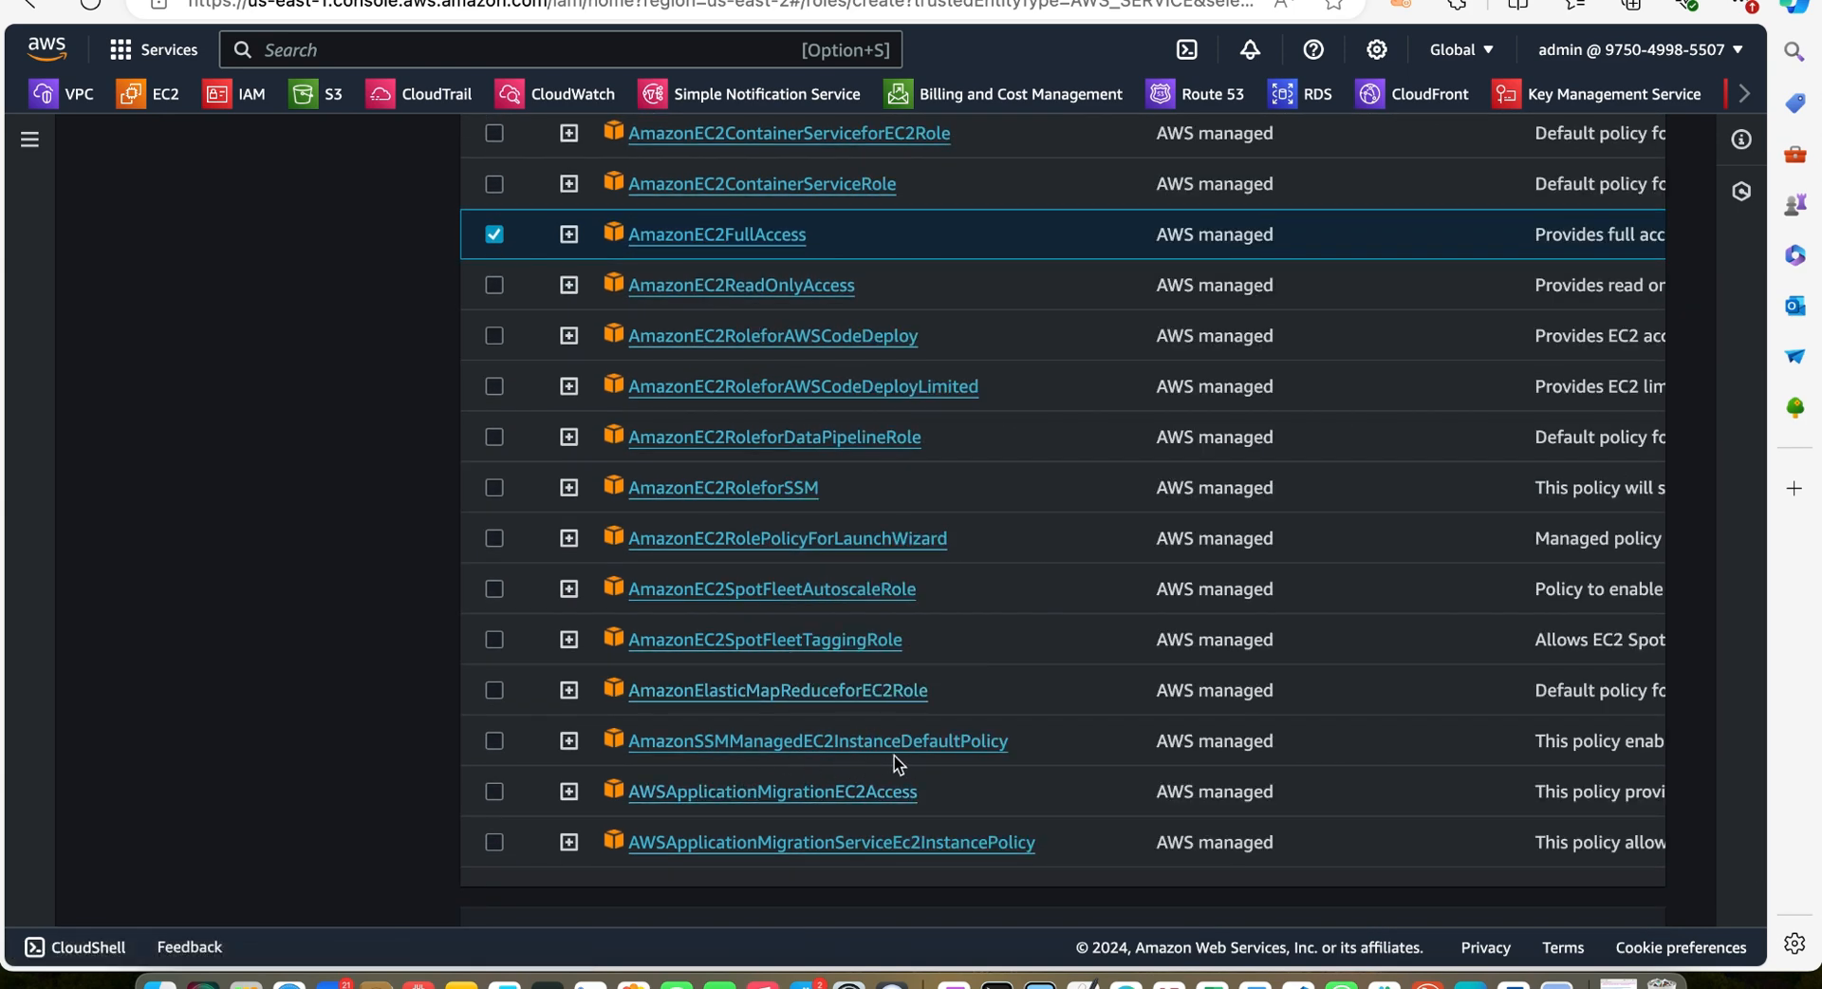
{"action": "scroll", "coordinate": [979, 792], "scroll_direction": "down", "scroll_amount": 1}
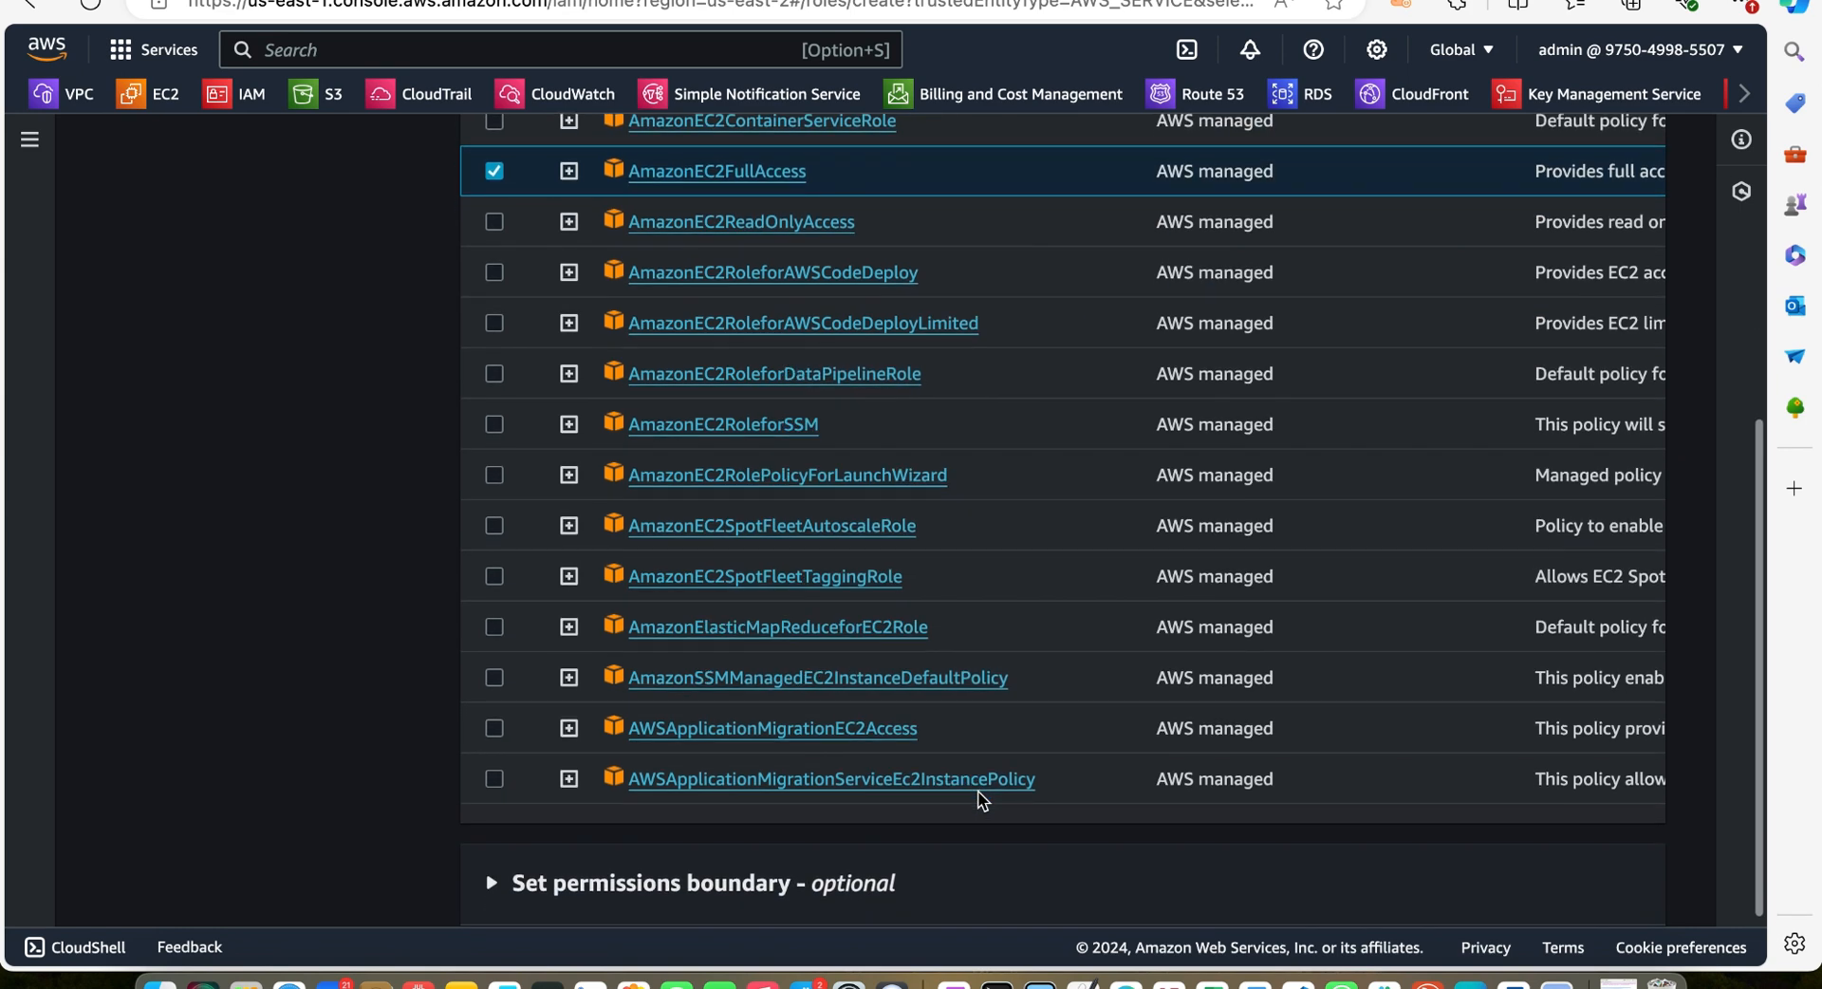
{"action": "scroll", "coordinate": [978, 789], "scroll_direction": "up", "scroll_amount": 2}
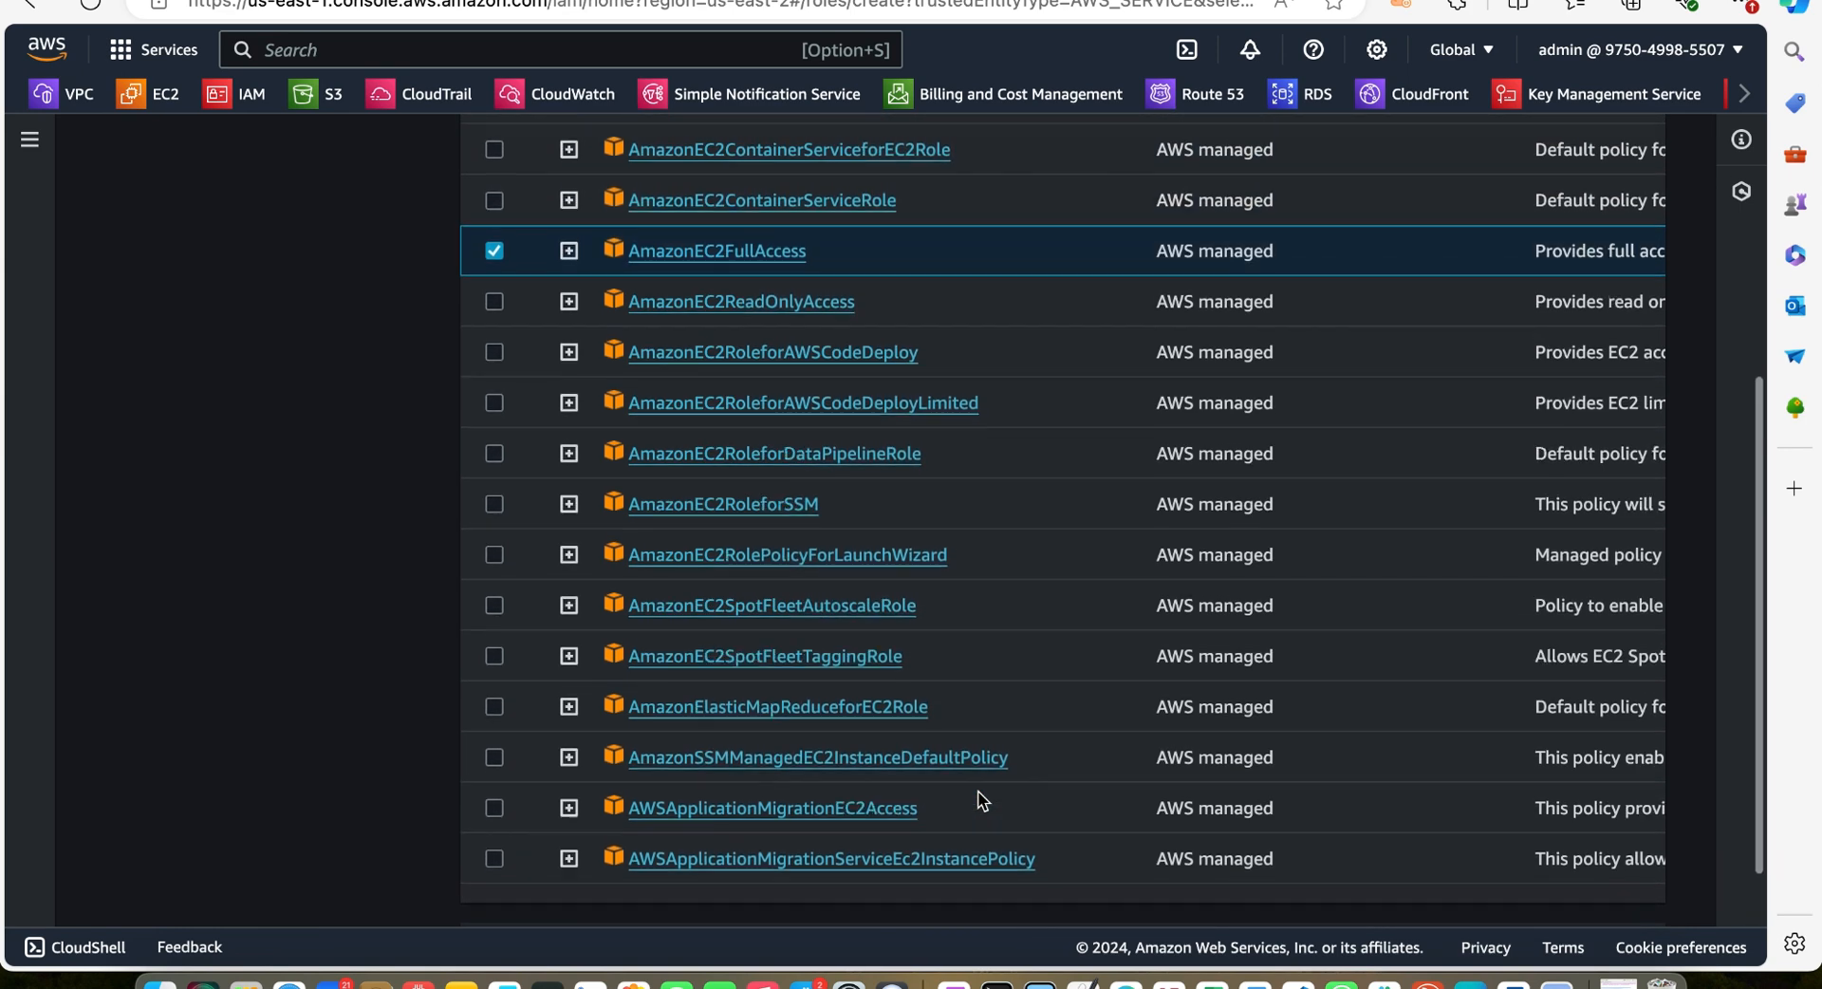
Name the new CloudFormation role mynewcodepiperole and create it
{"action": "scroll", "coordinate": [978, 792], "scroll_direction": "up", "scroll_amount": 5}
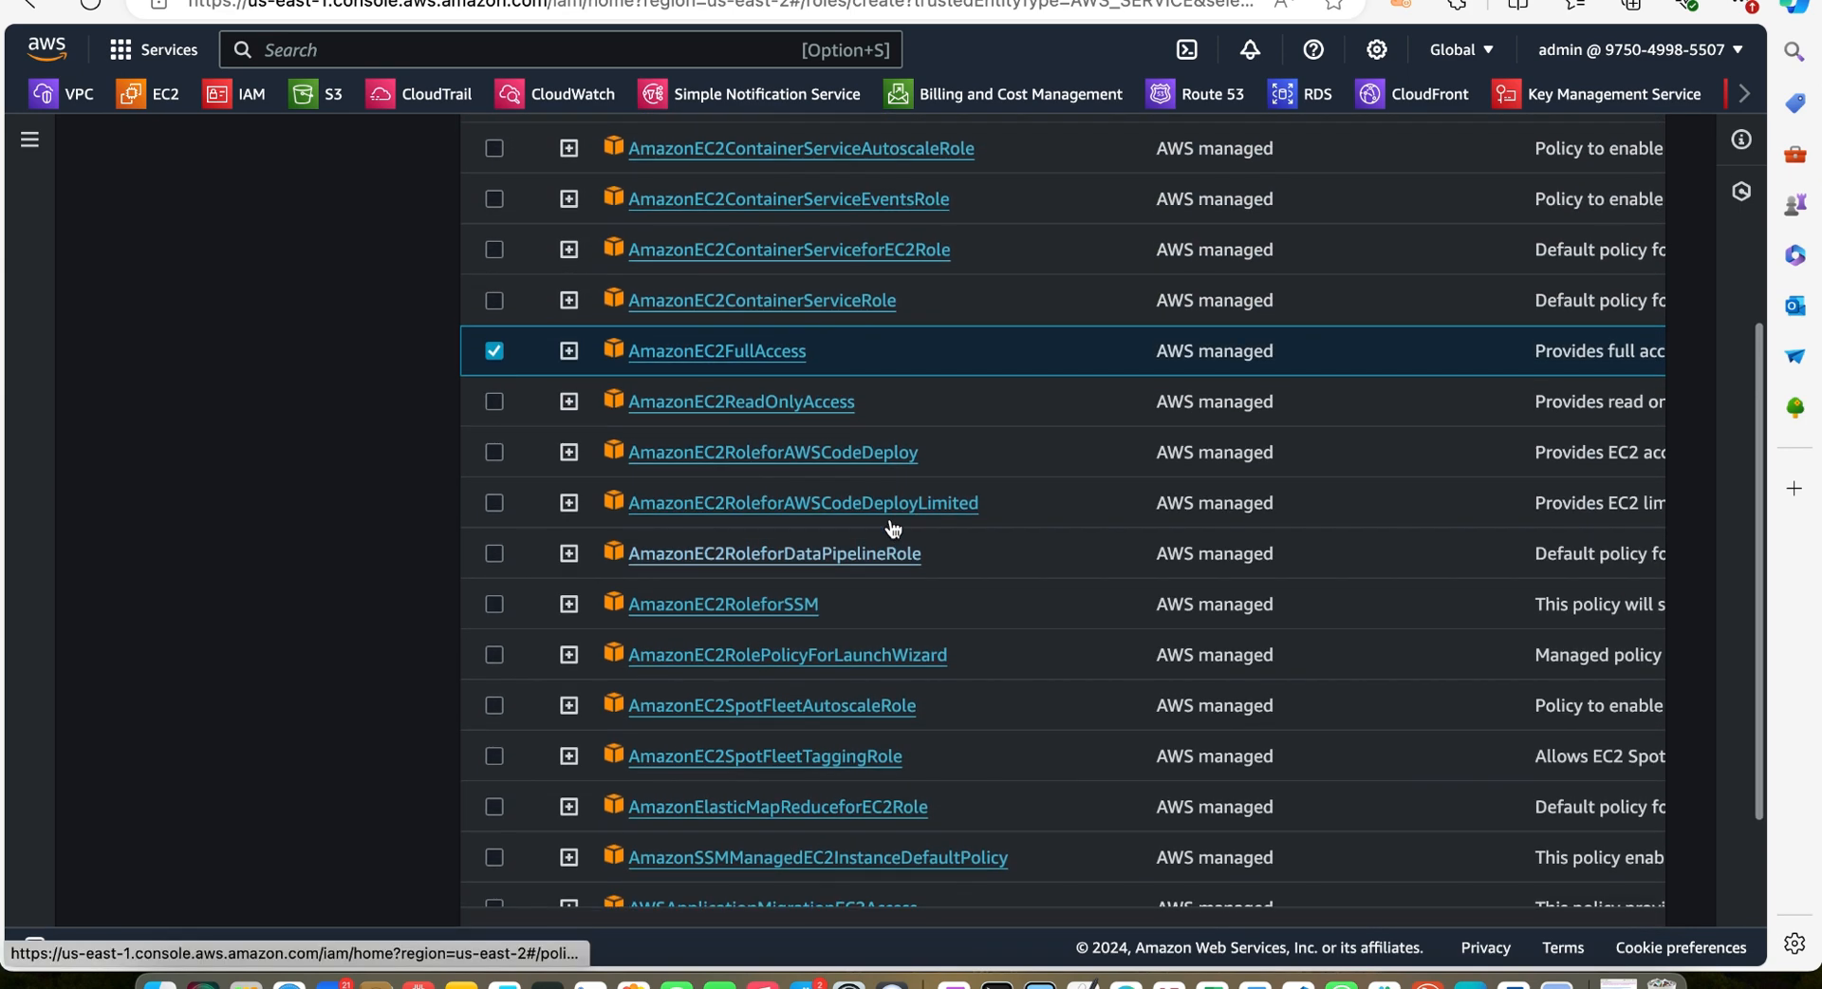
{"action": "scroll", "coordinate": [1311, 680], "scroll_direction": "down", "scroll_amount": 8}
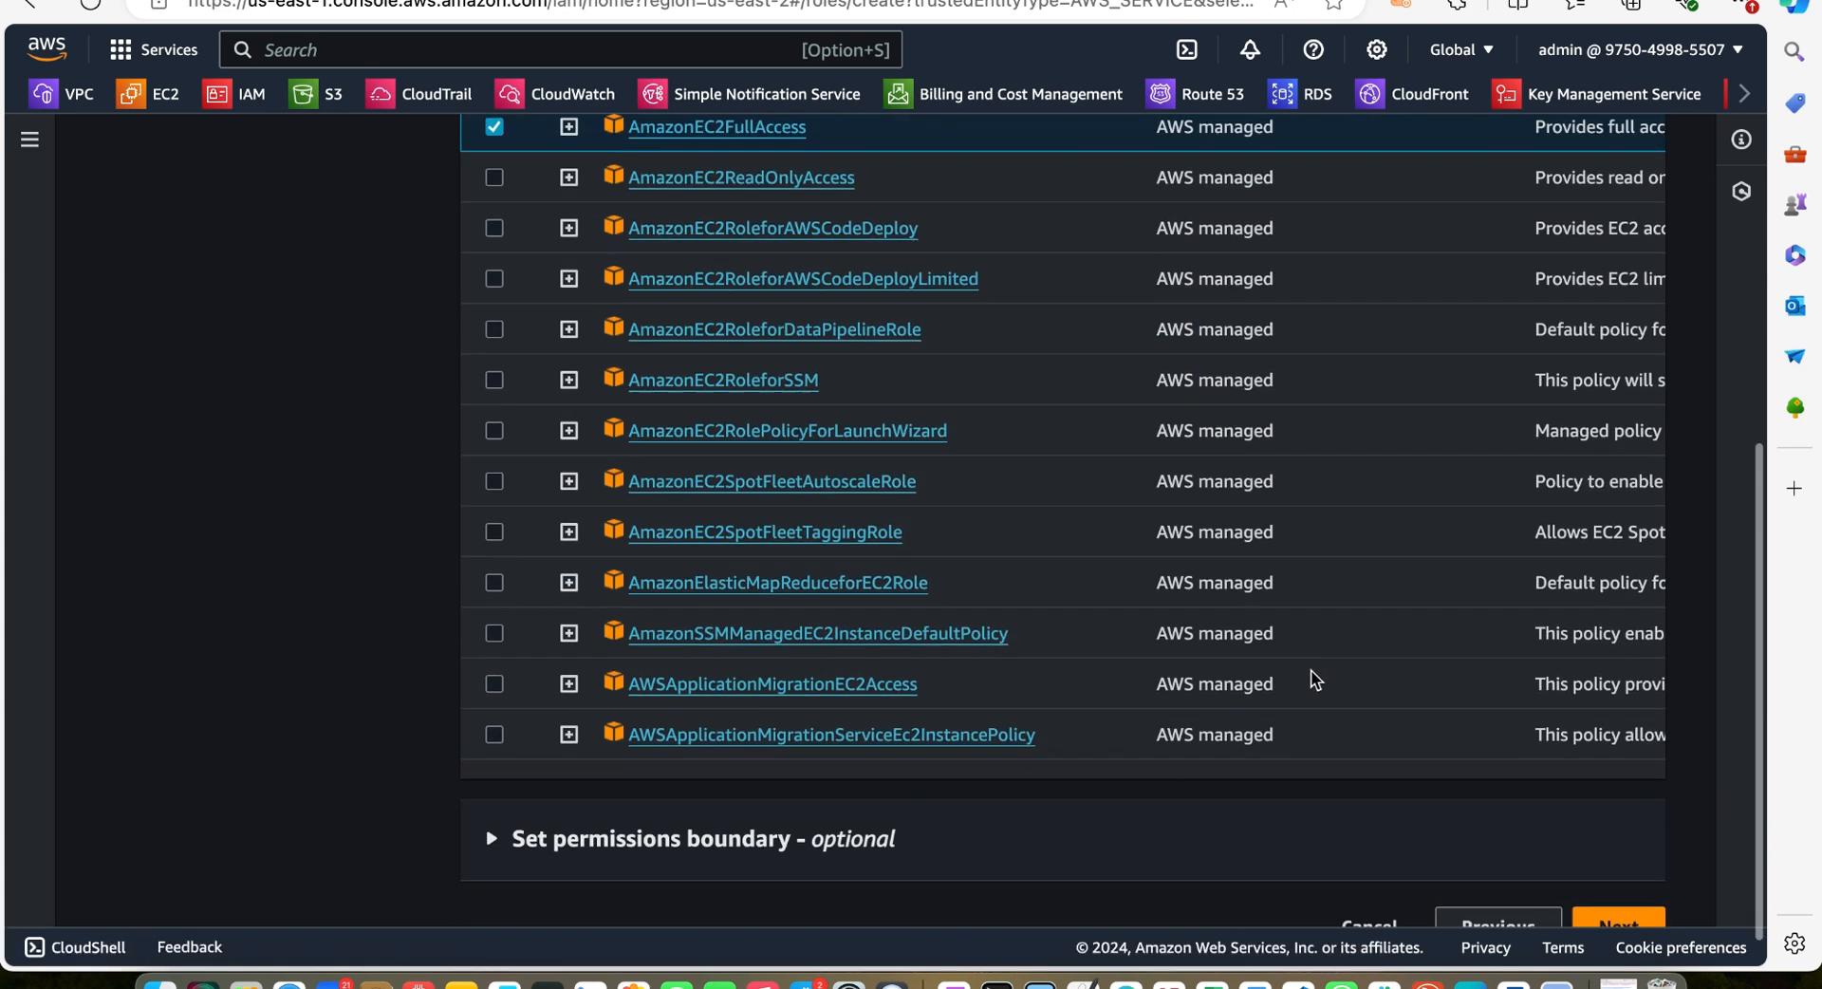
{"action": "left_click", "coordinate": [1620, 883]}
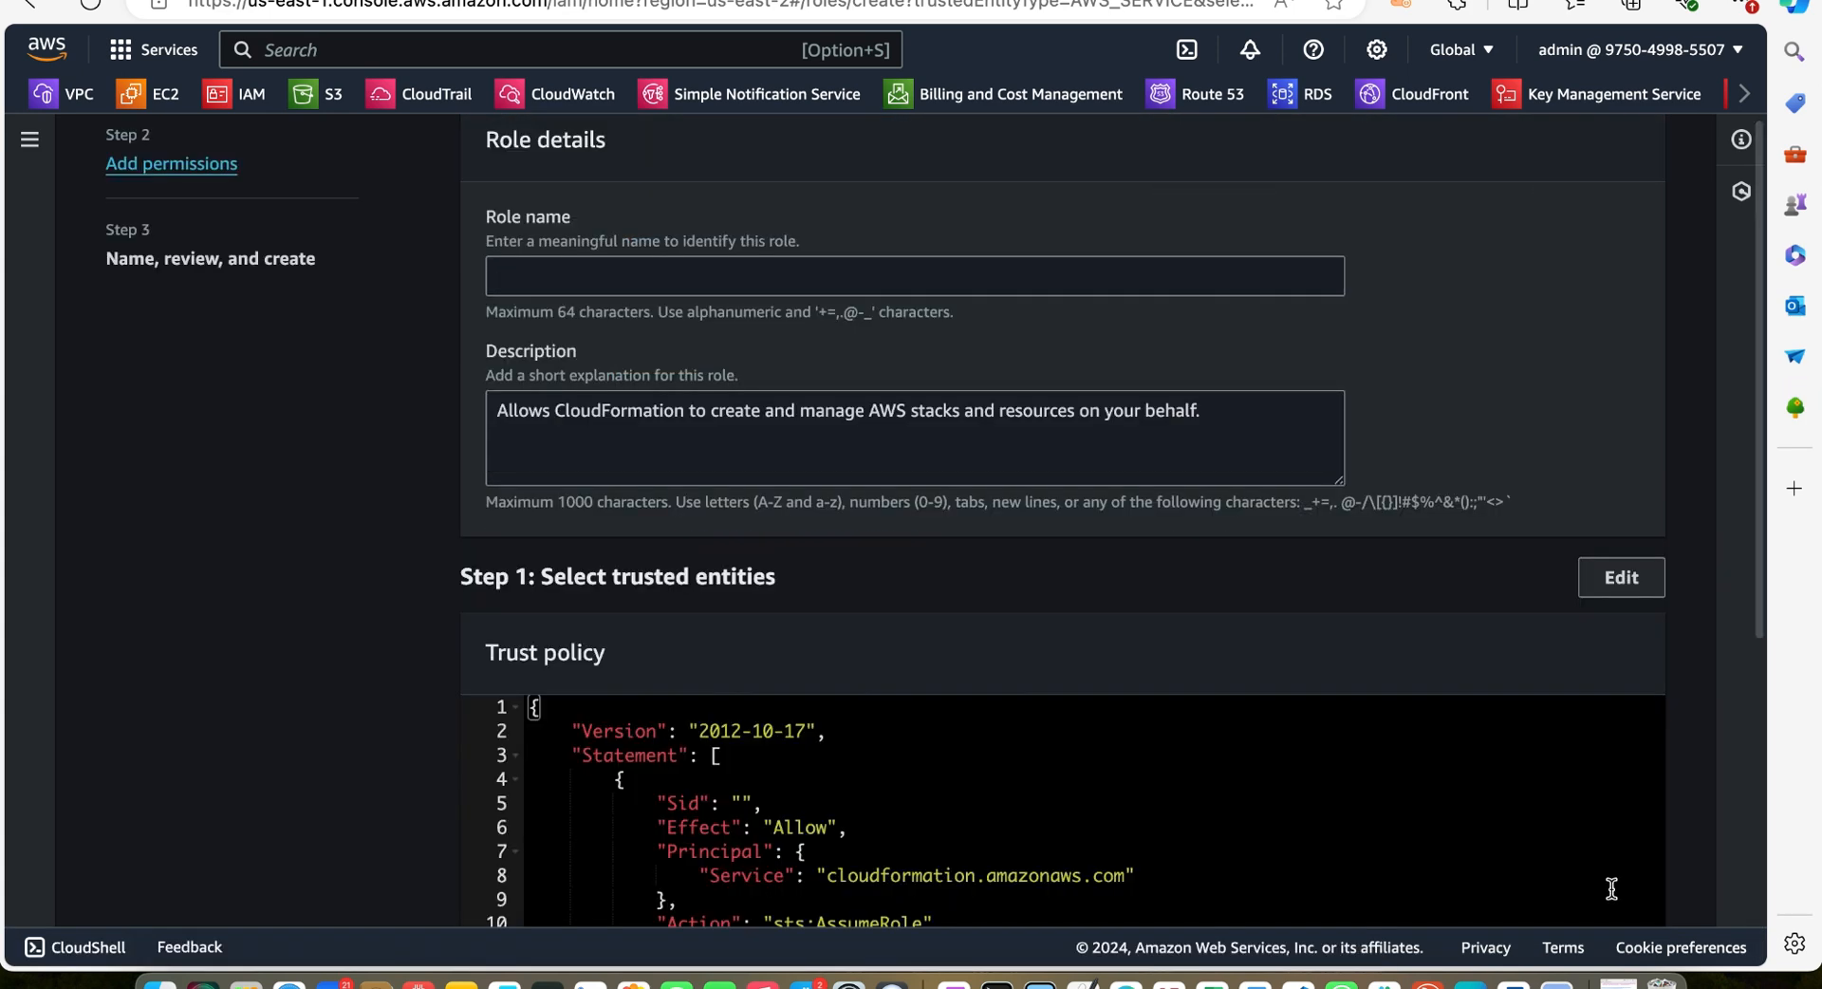
{"action": "scroll", "coordinate": [1611, 889], "scroll_direction": "down", "scroll_amount": 5}
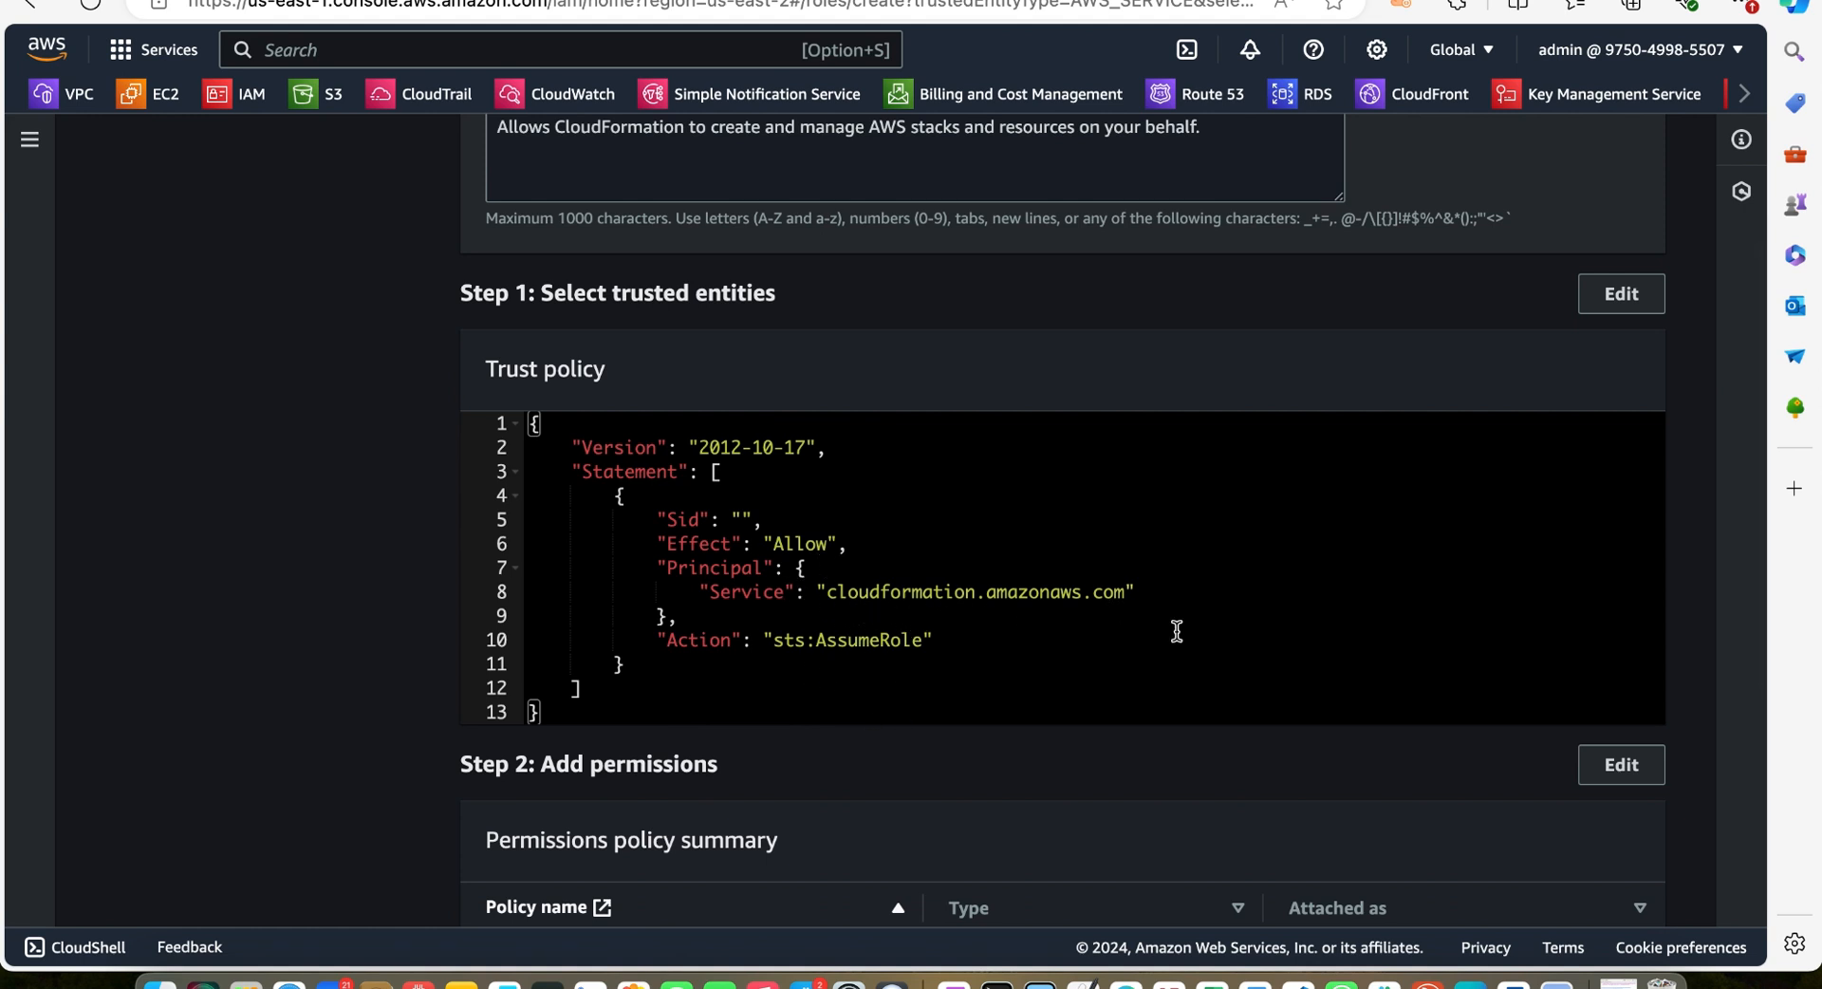
{"action": "scroll", "coordinate": [999, 637], "scroll_direction": "up", "scroll_amount": 1}
{"action": "scroll", "coordinate": [999, 638], "scroll_direction": "down", "scroll_amount": 8}
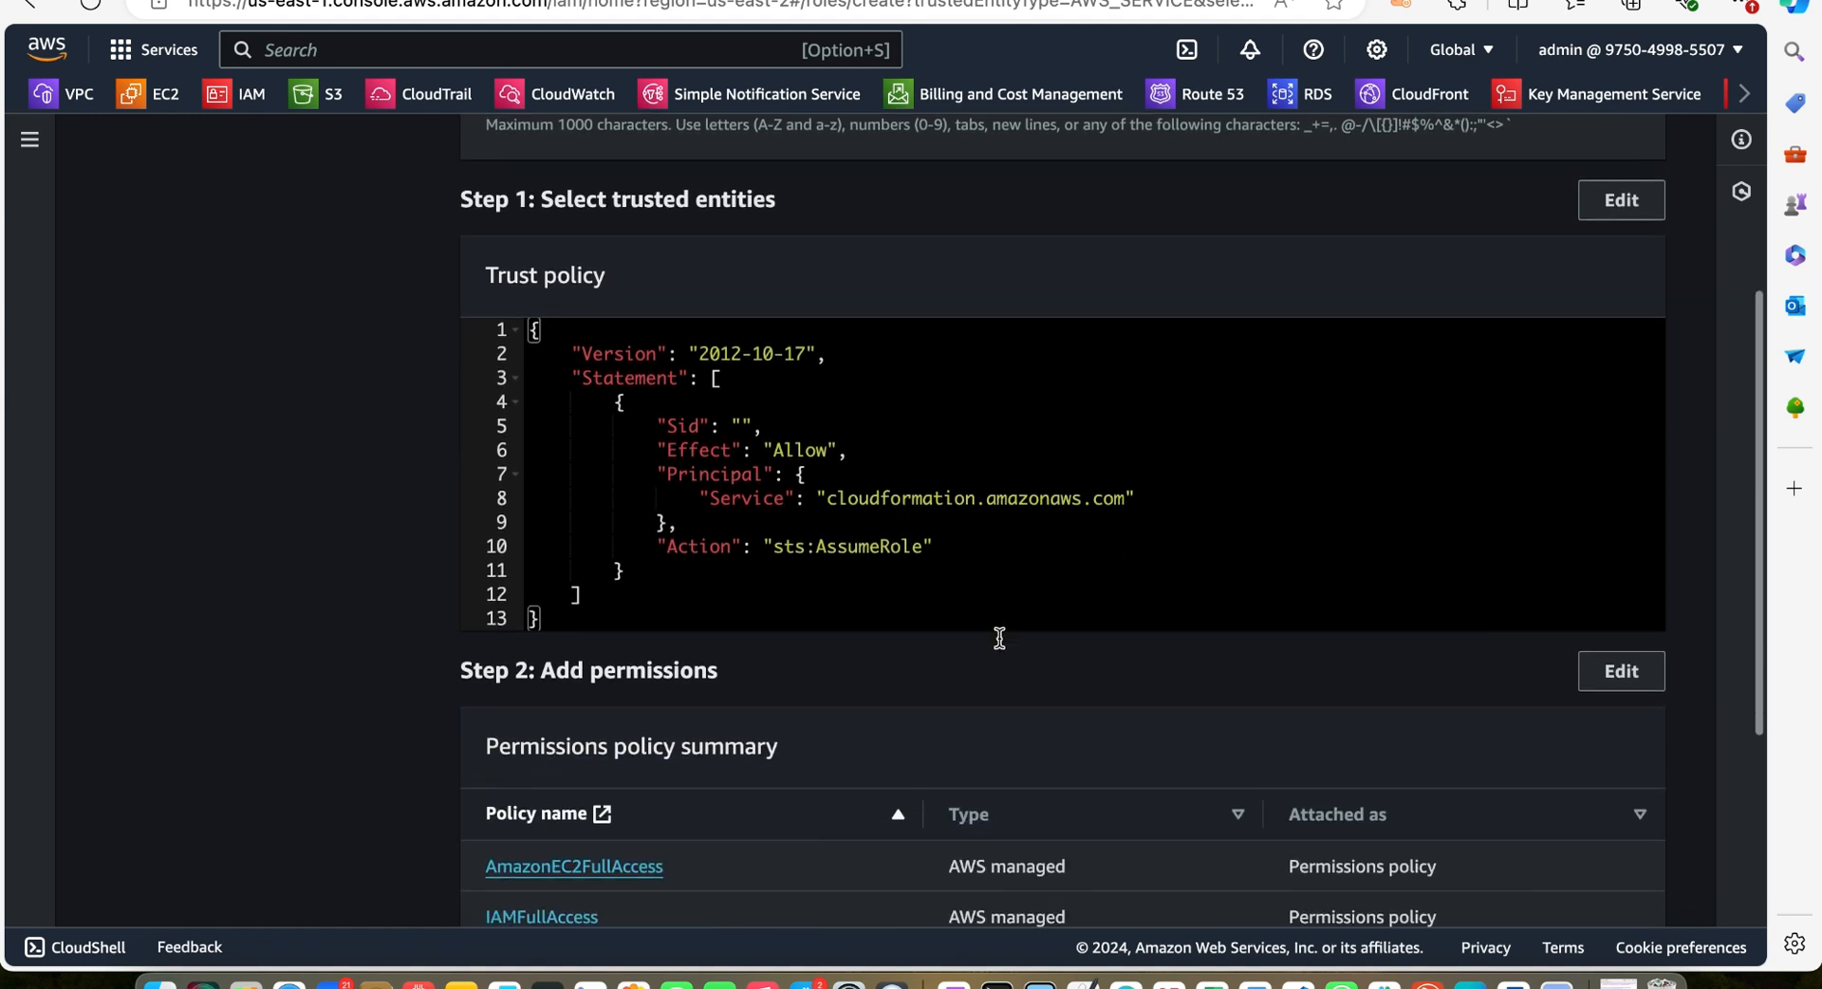
{"action": "scroll", "coordinate": [1000, 642], "scroll_direction": "down", "scroll_amount": 3}
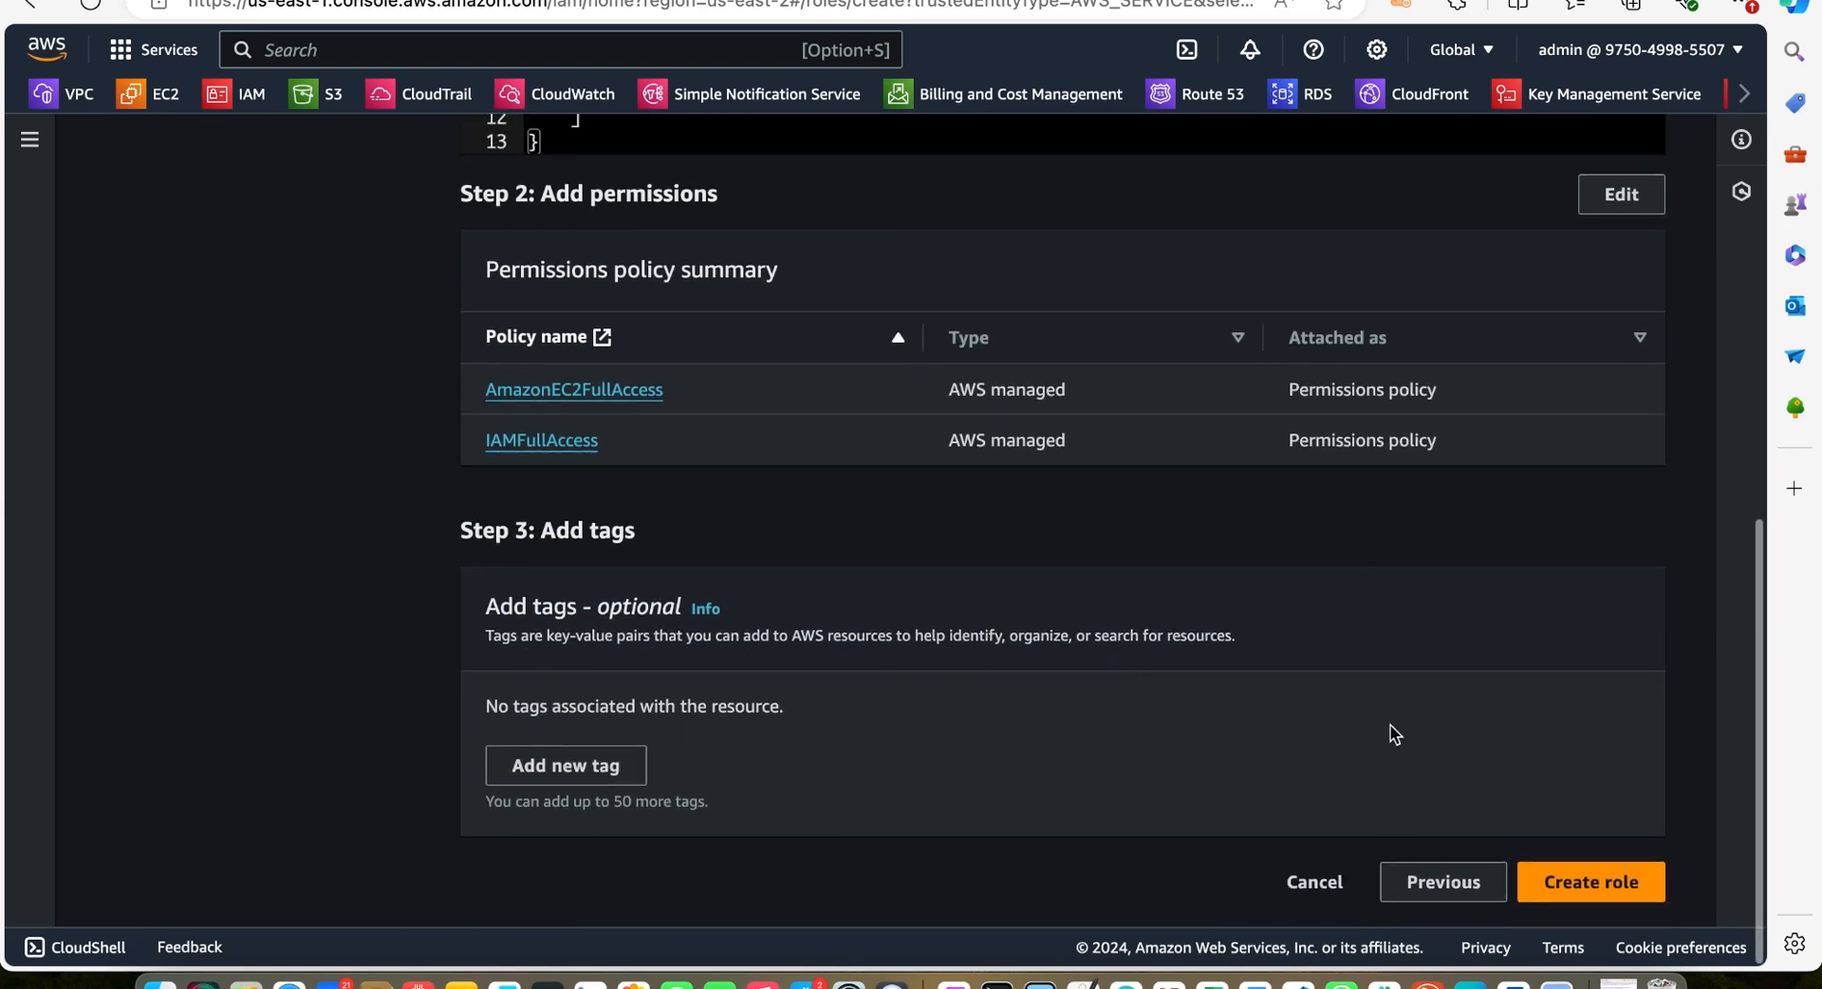
{"action": "left_click", "coordinate": [1590, 883]}
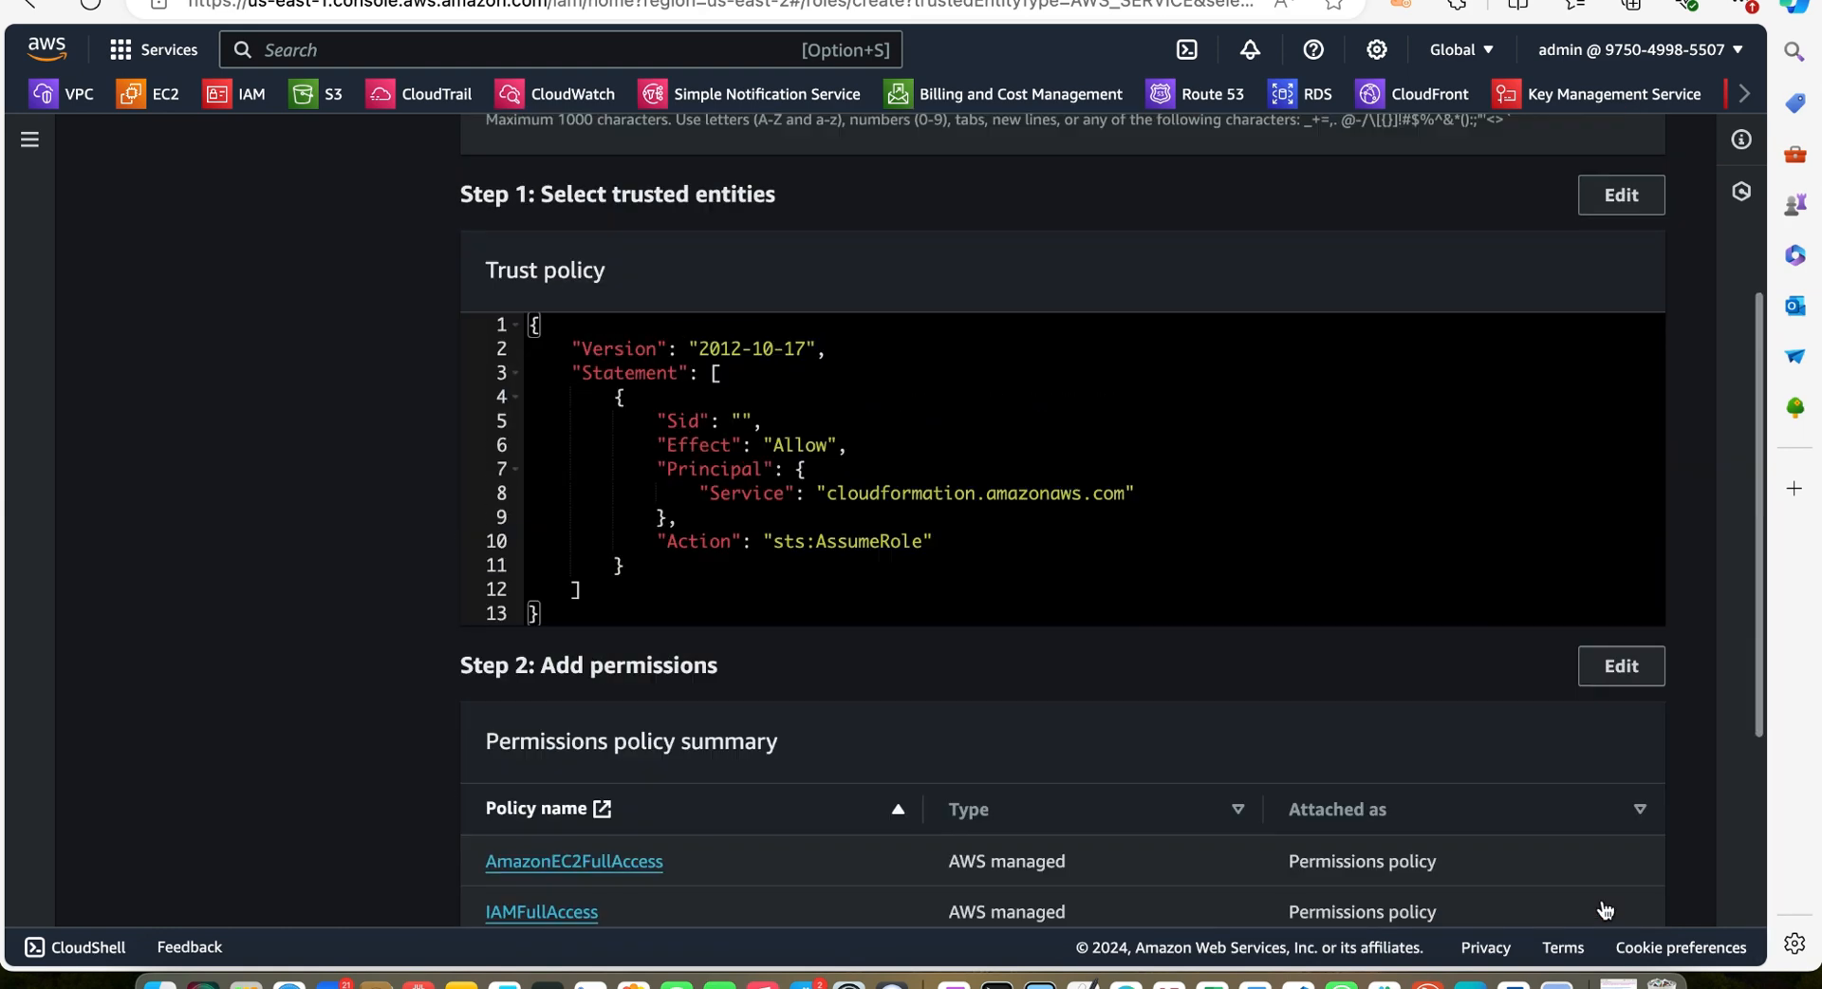
{"action": "type", "text": "mynewcodepiperole"}
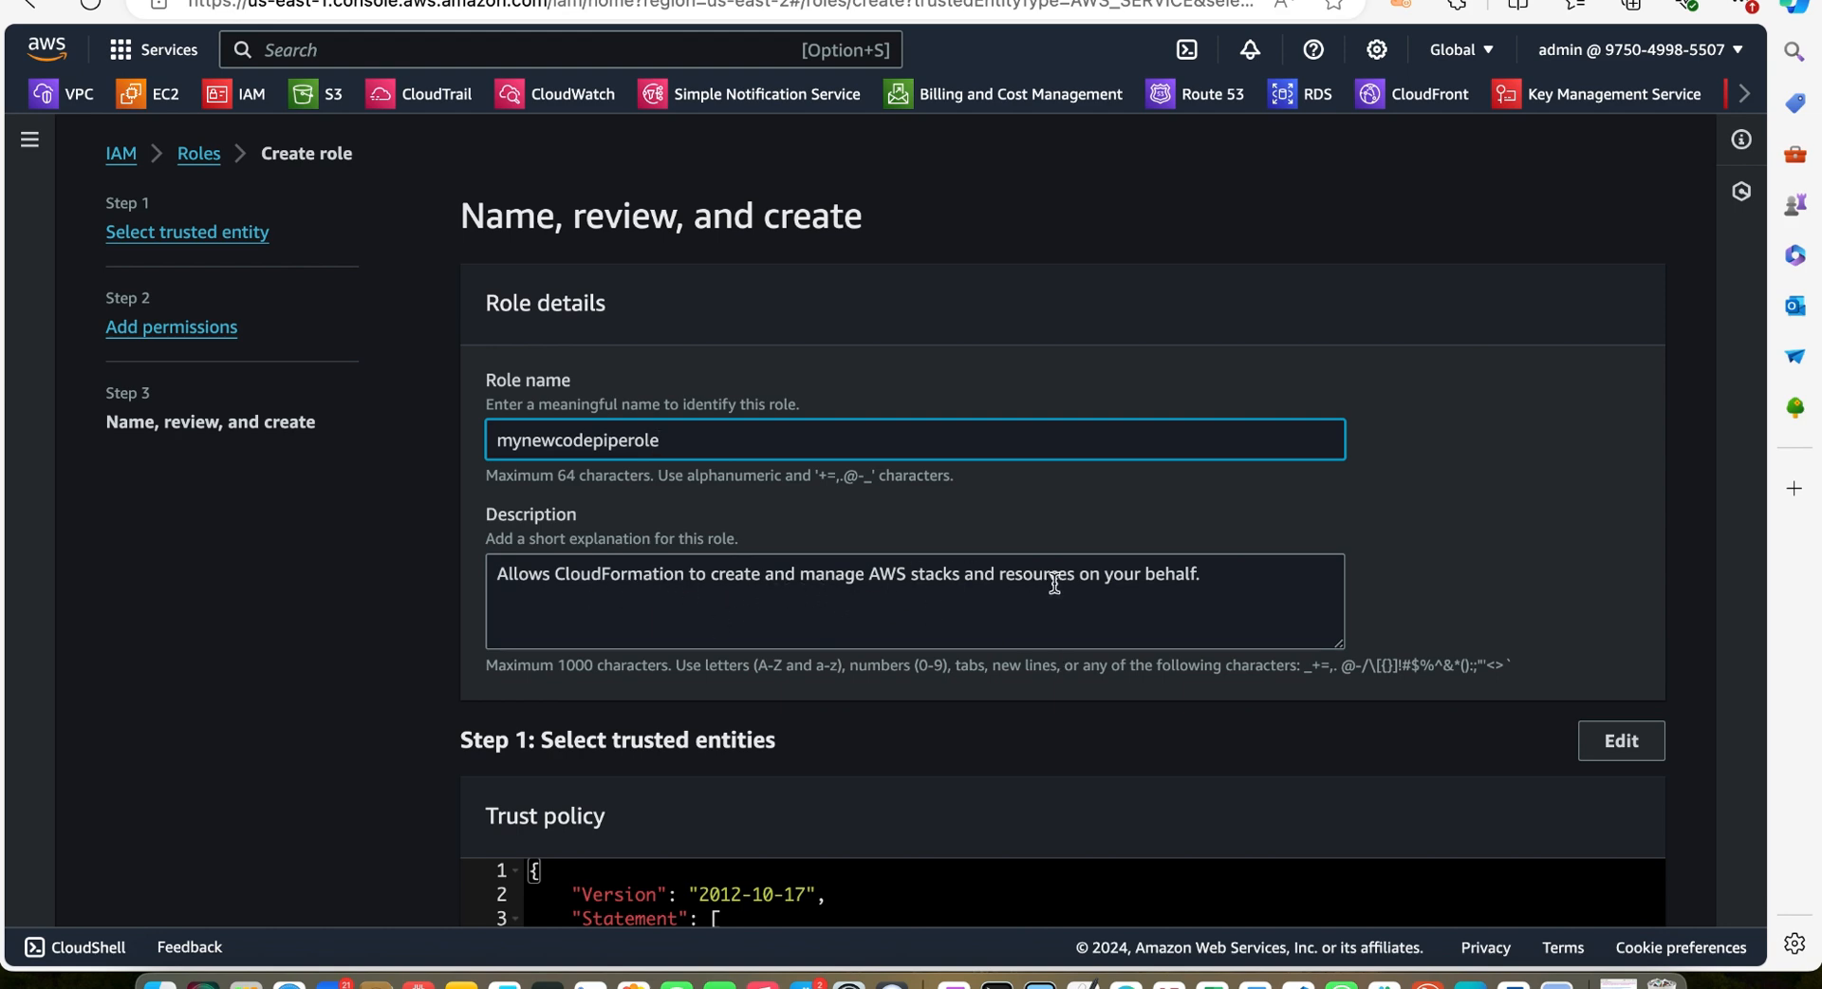
{"action": "scroll", "coordinate": [1088, 578], "scroll_direction": "down", "scroll_amount": 7}
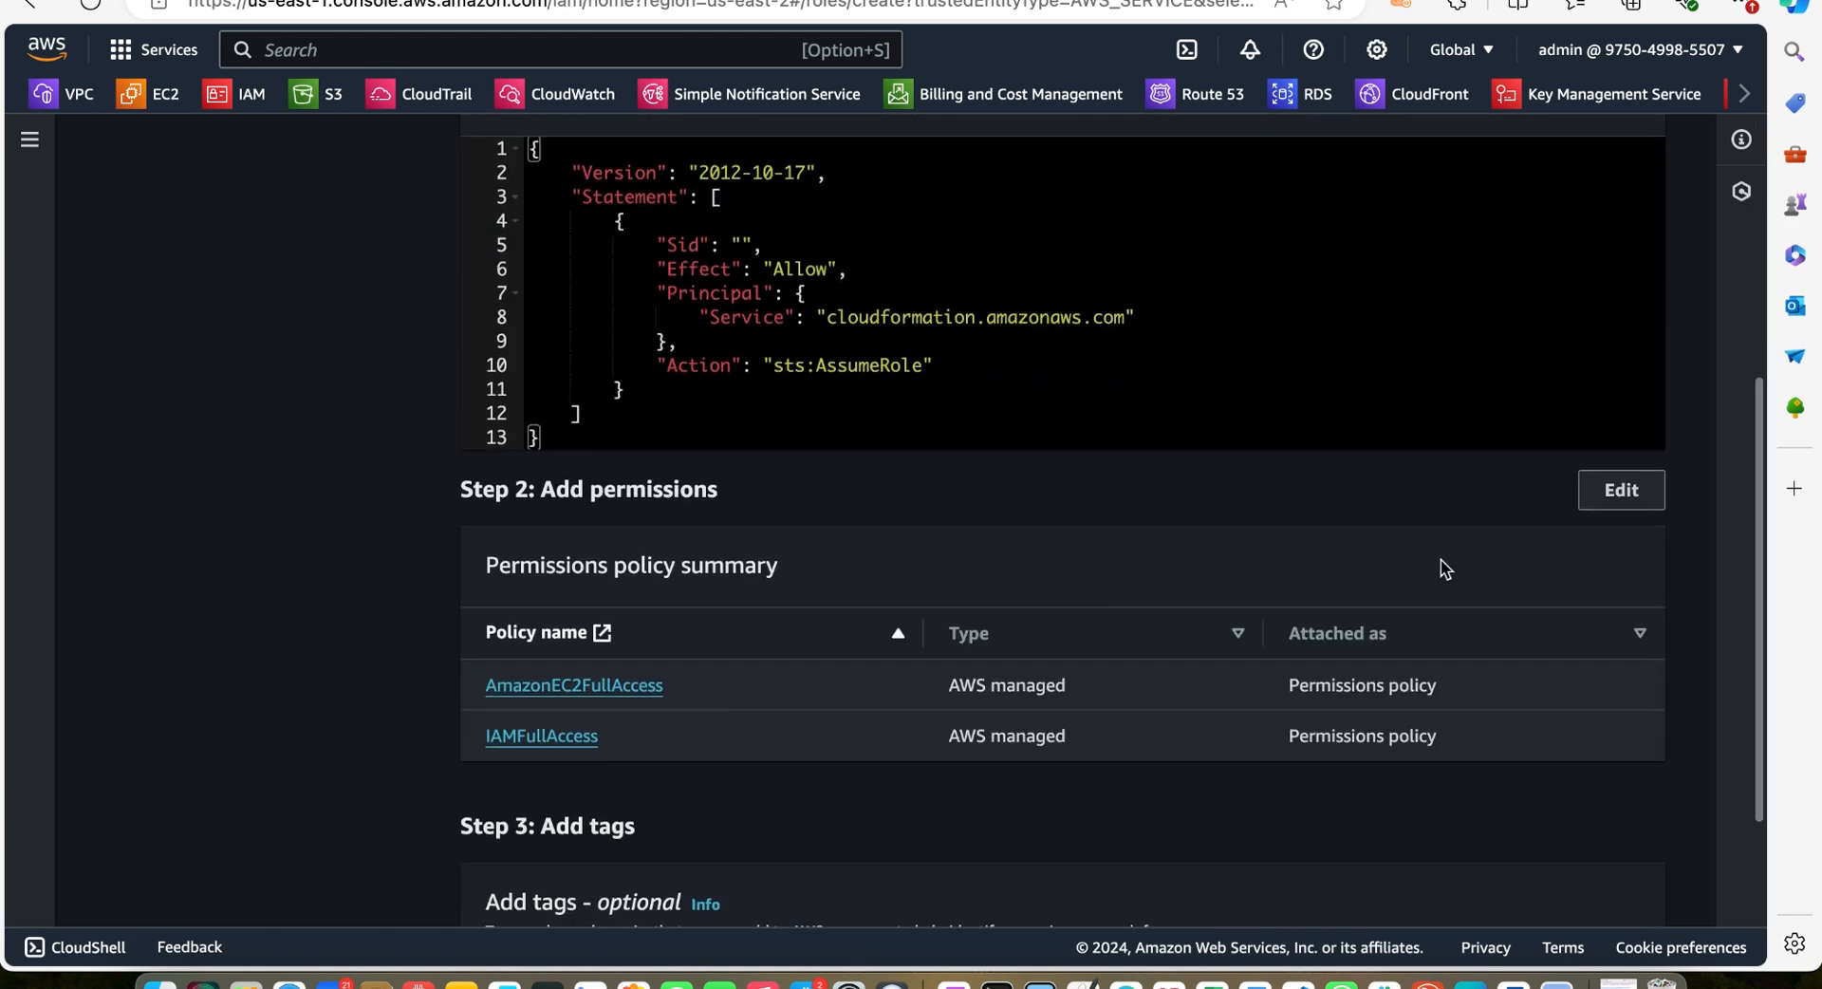
{"action": "scroll", "coordinate": [1441, 560], "scroll_direction": "down", "scroll_amount": 4}
{"action": "left_click", "coordinate": [1553, 862]}
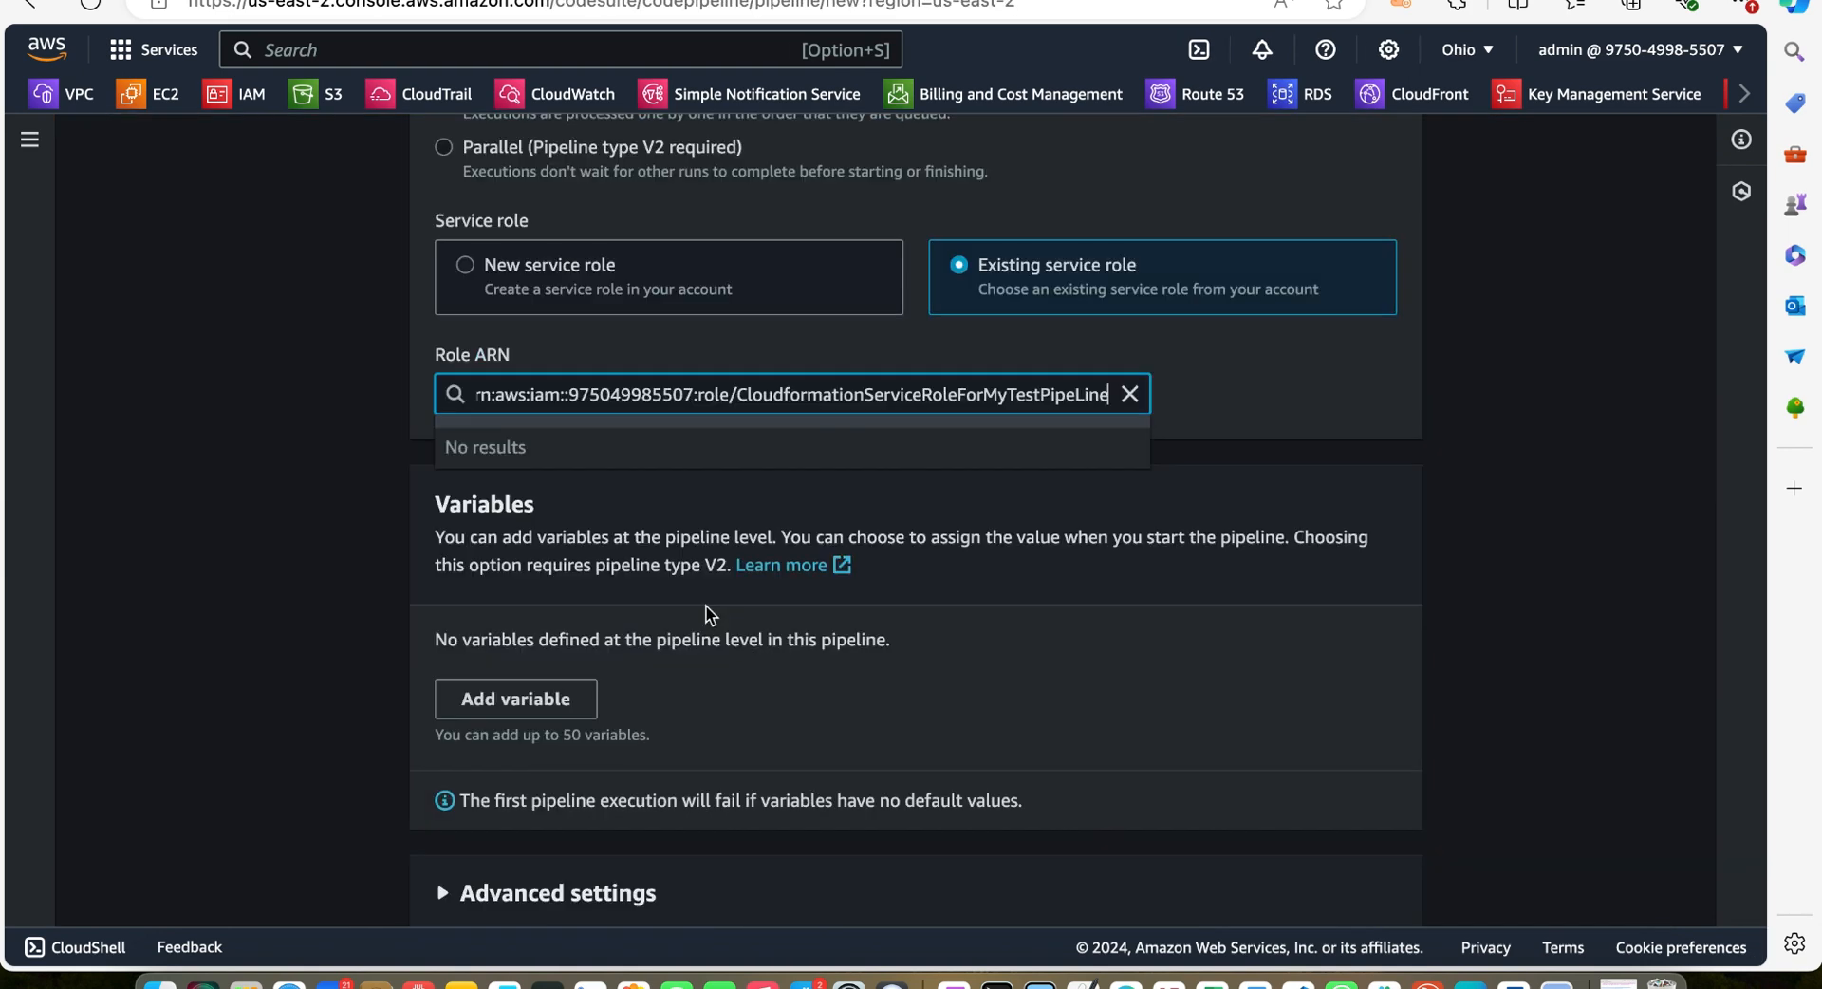
Select the existing AWSCodePipelineServiceRole-us-east-2-boyoutubechannel service role for the pipeline and continue to the source stage
{"action": "left_click", "coordinate": [1129, 394]}
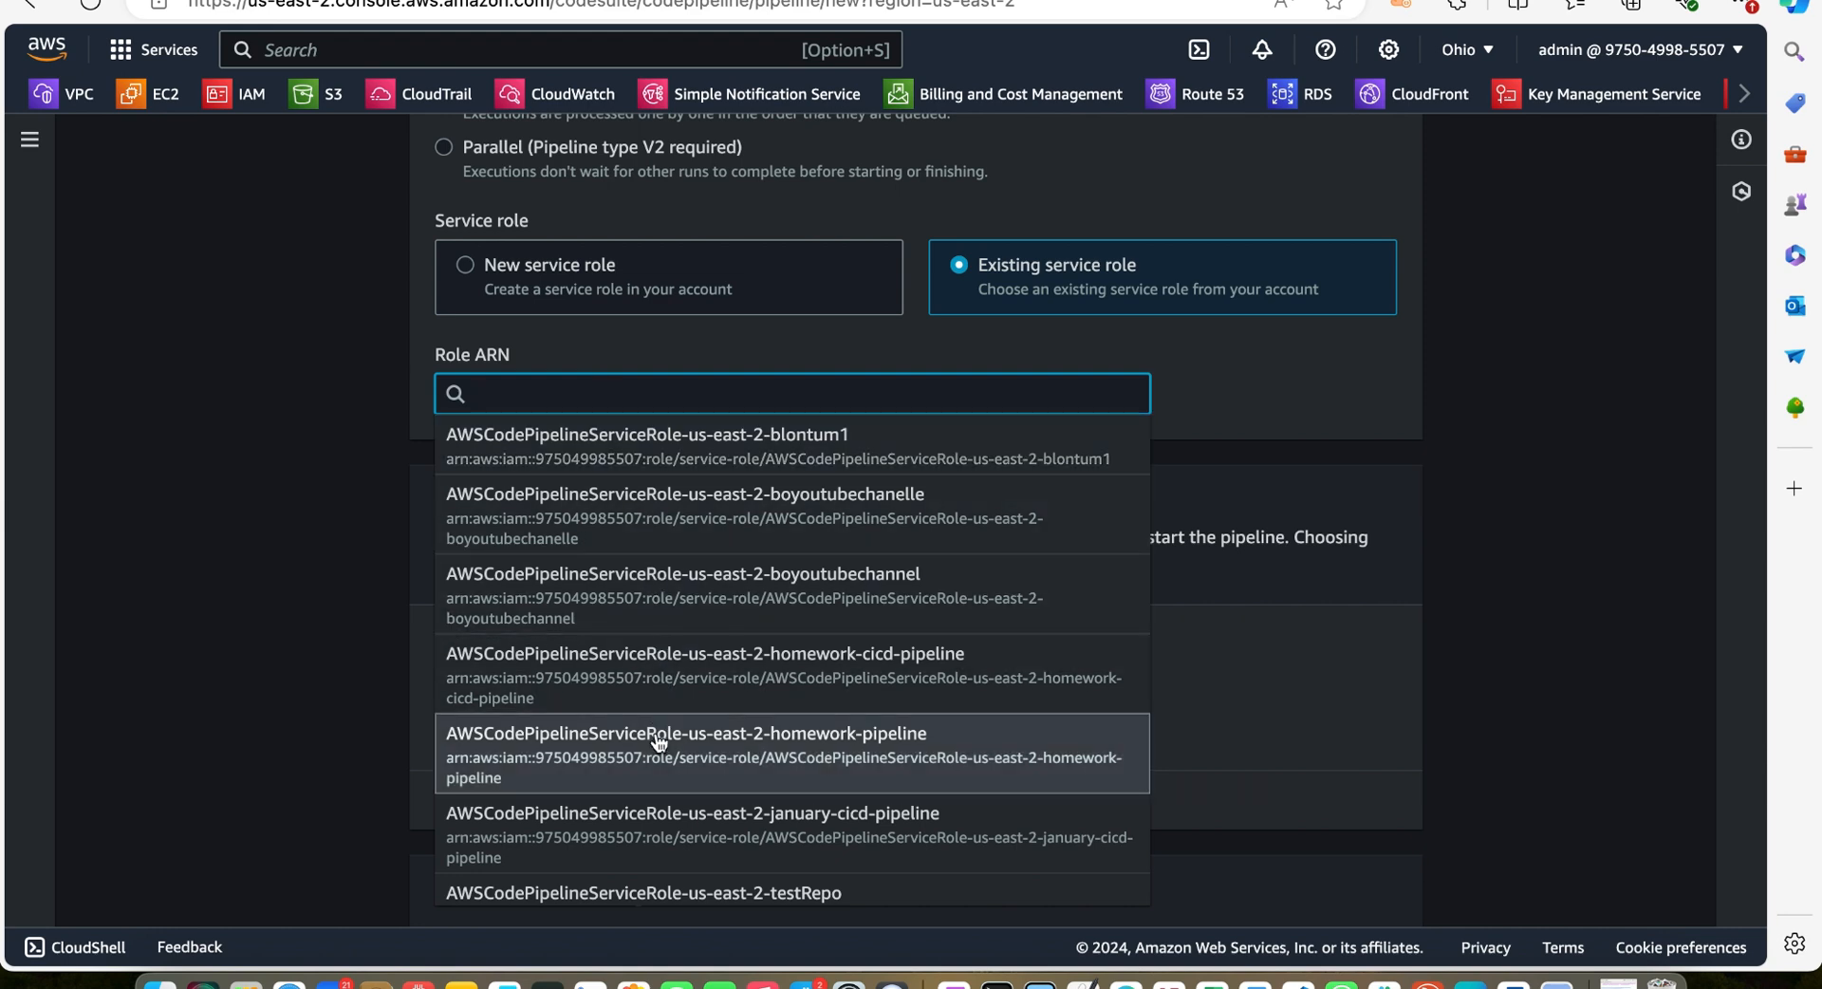
{"action": "scroll", "coordinate": [661, 735], "scroll_direction": "down", "scroll_amount": 1}
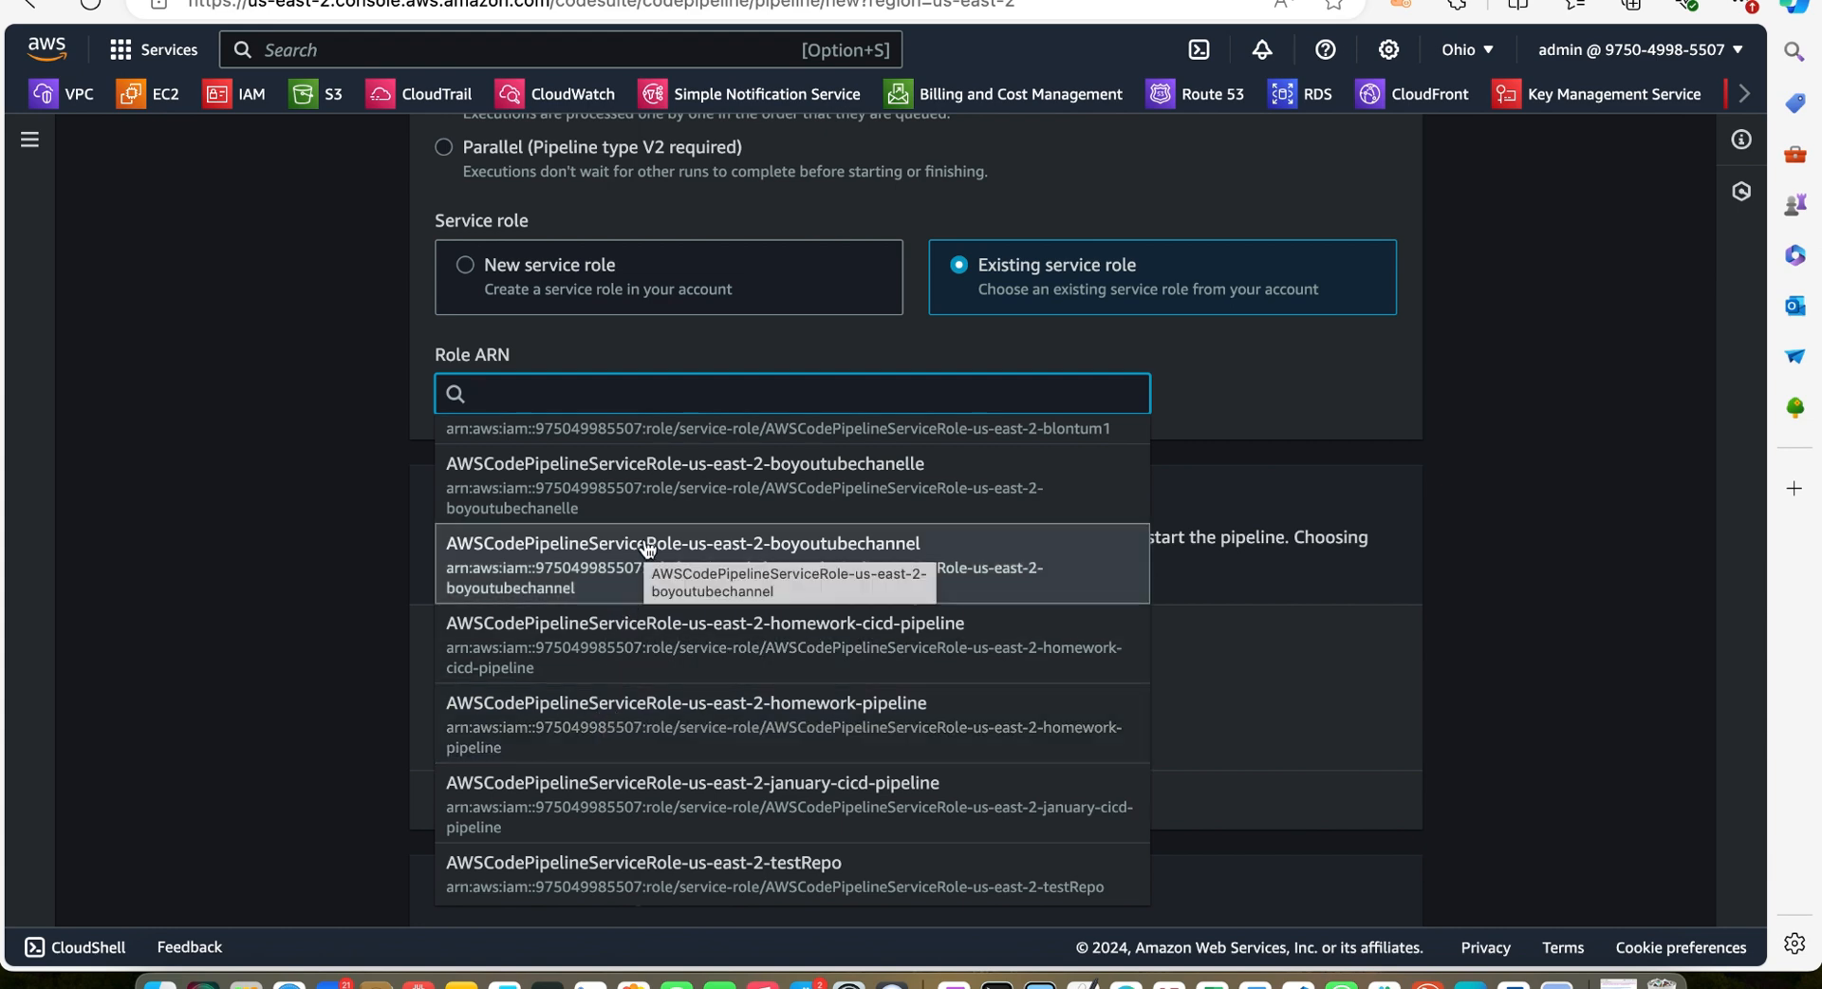
{"action": "scroll", "coordinate": [647, 548], "scroll_direction": "up", "scroll_amount": 1}
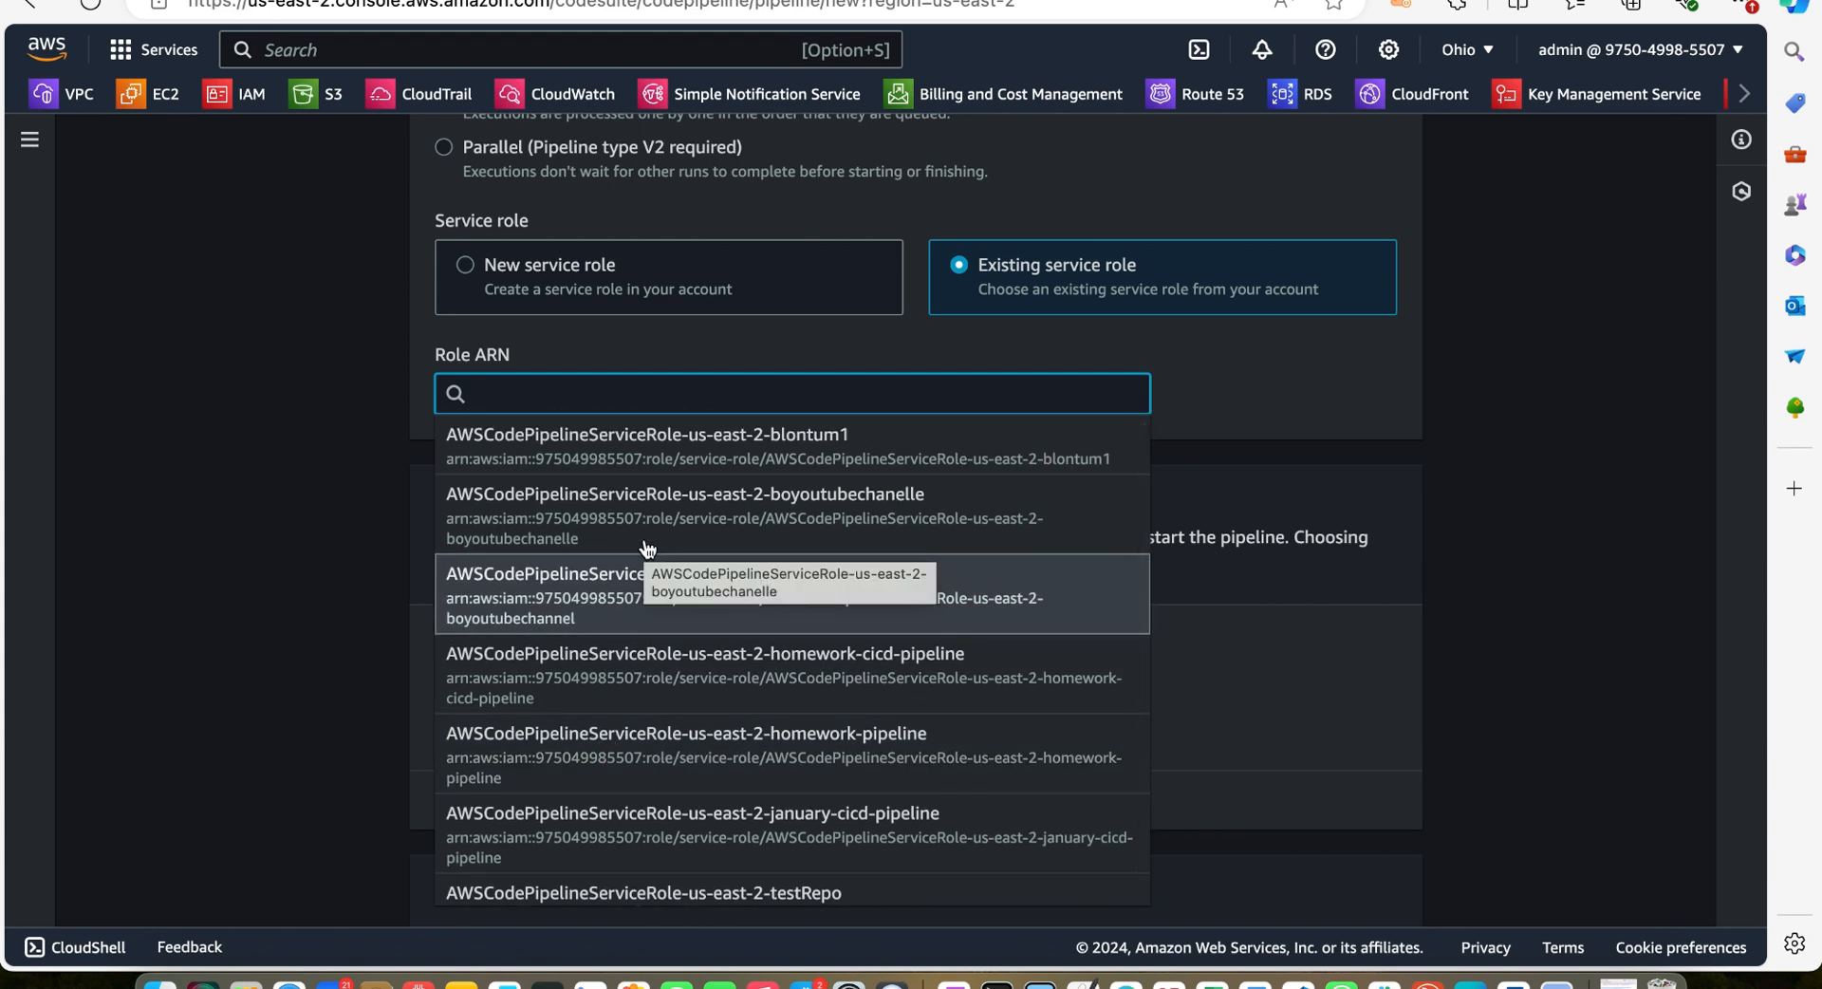
{"action": "left_click", "coordinate": [647, 621]}
{"action": "scroll", "coordinate": [1317, 704], "scroll_direction": "down", "scroll_amount": 3}
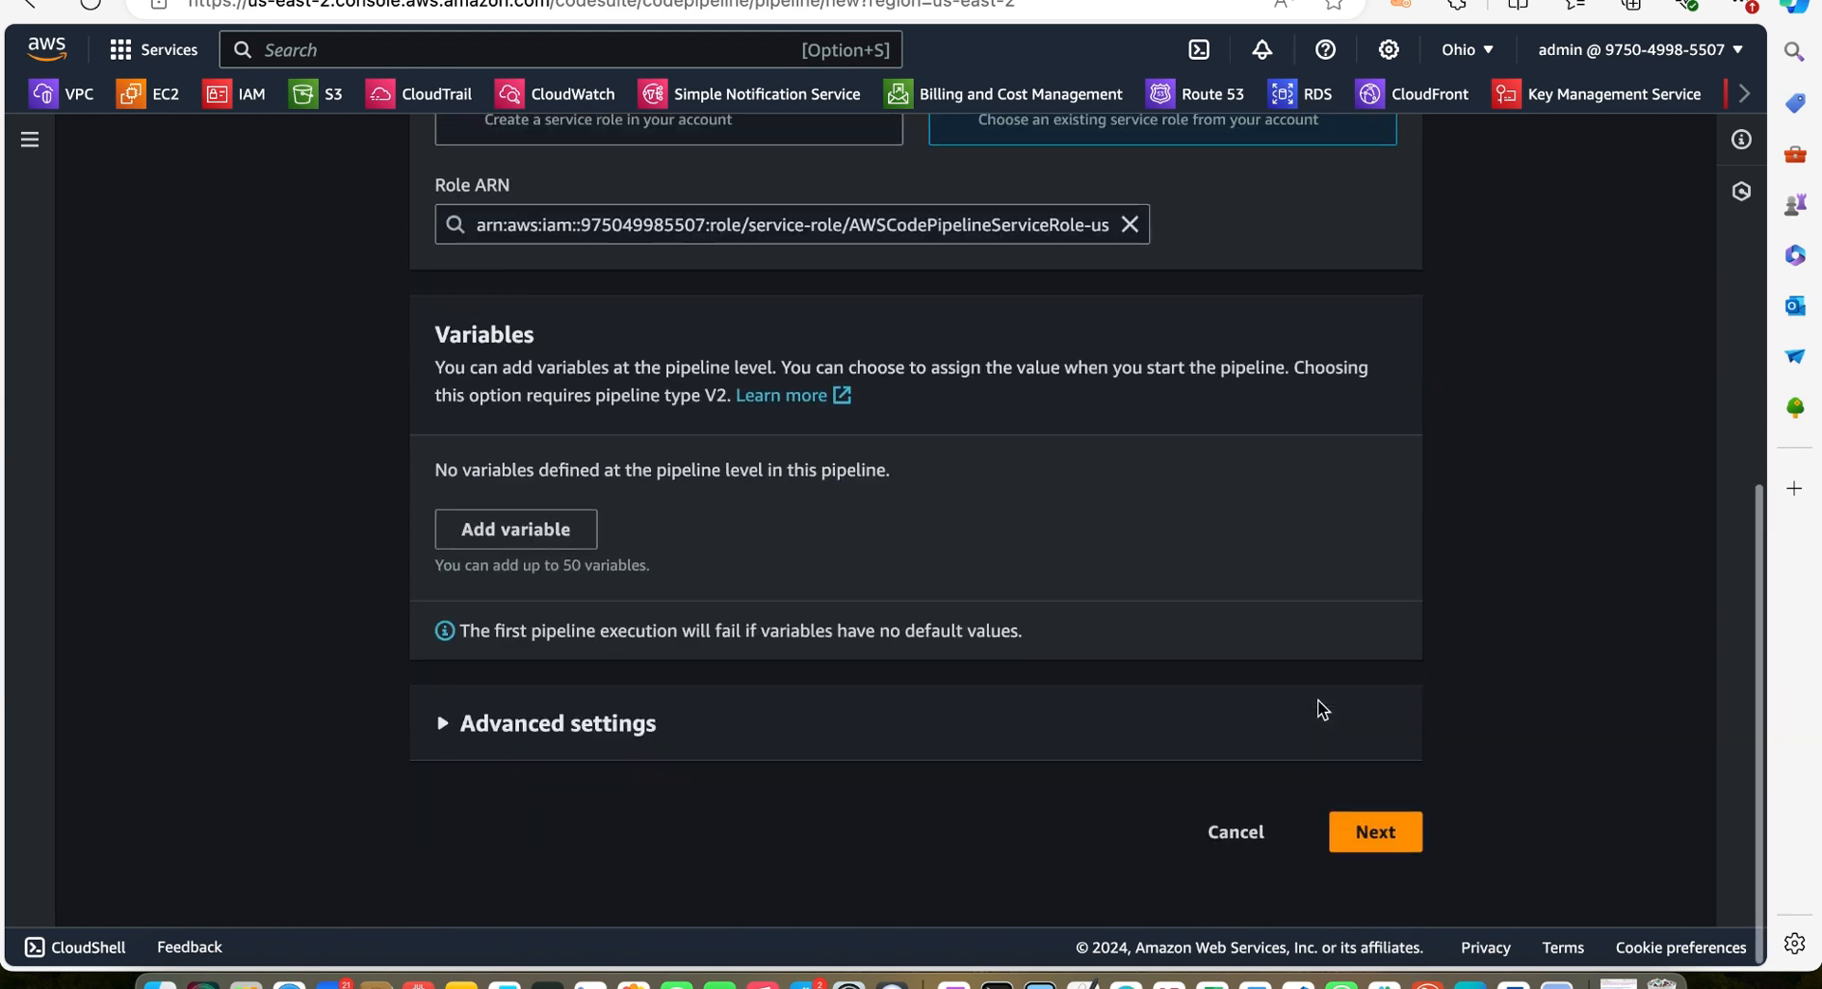
{"action": "left_click", "coordinate": [1376, 858]}
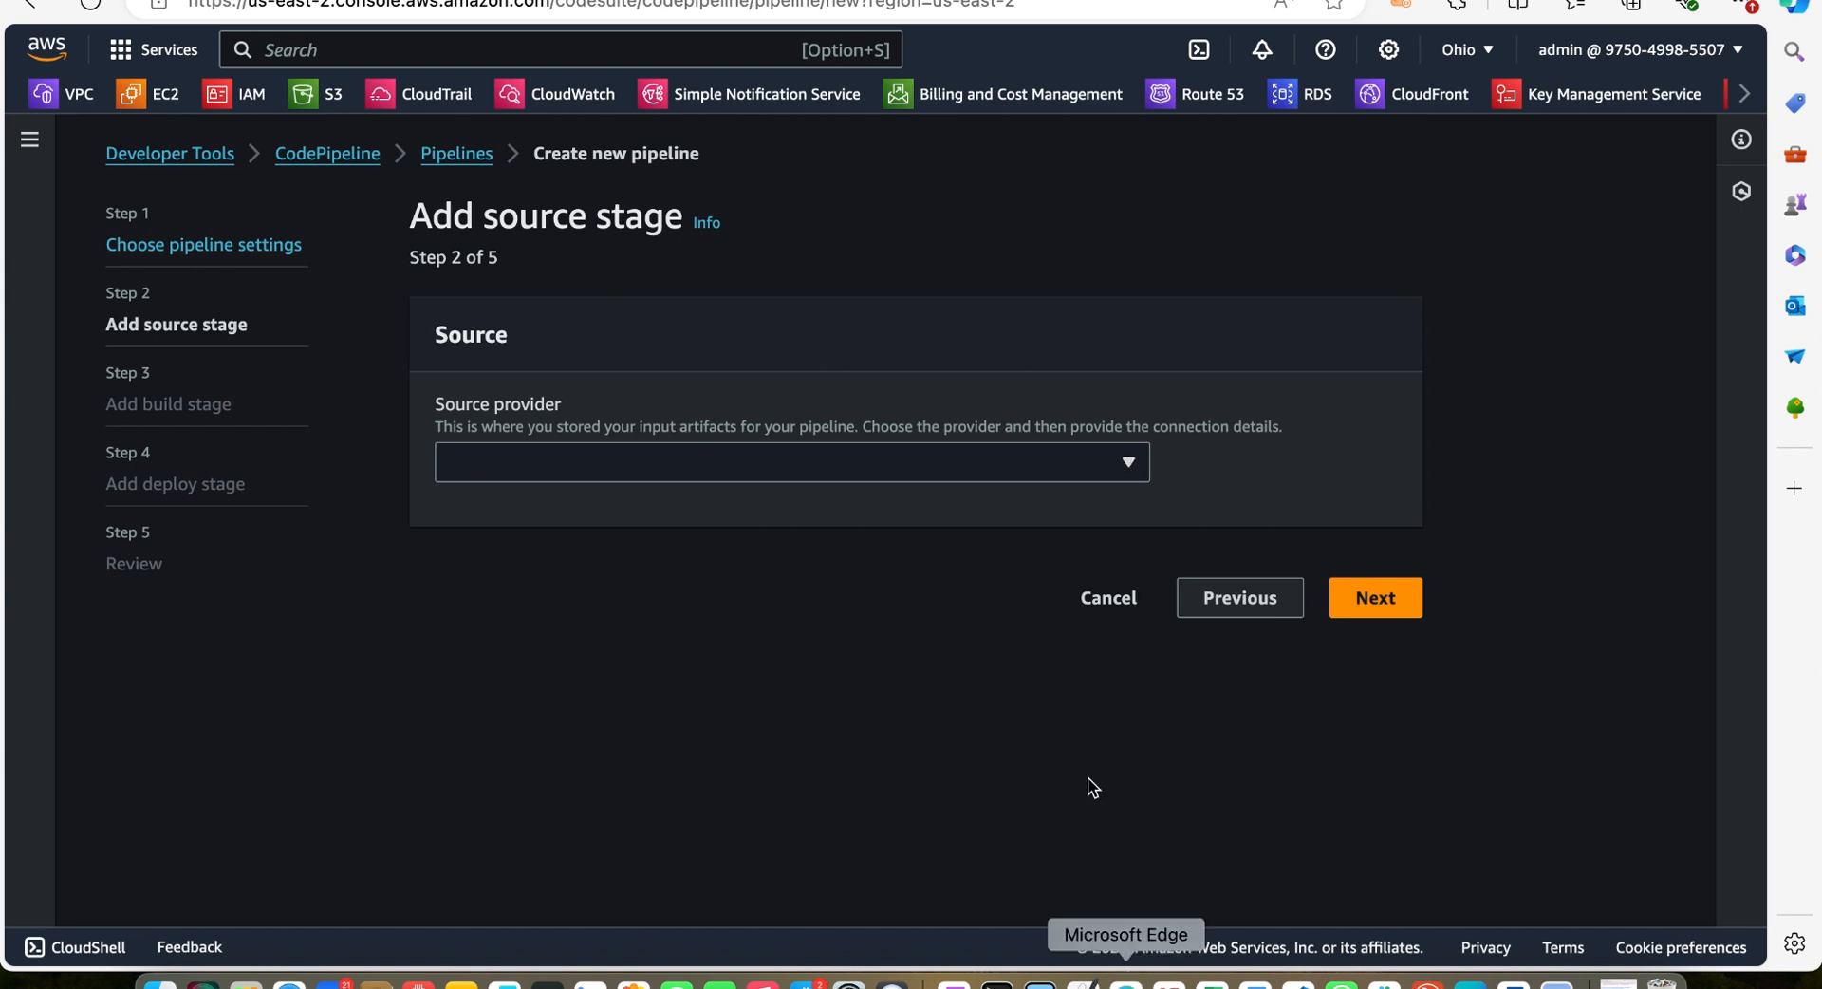
Set the source provider to AWS CodeCommit with repository youtube1 and branch master
{"action": "left_click", "coordinate": [1130, 454]}
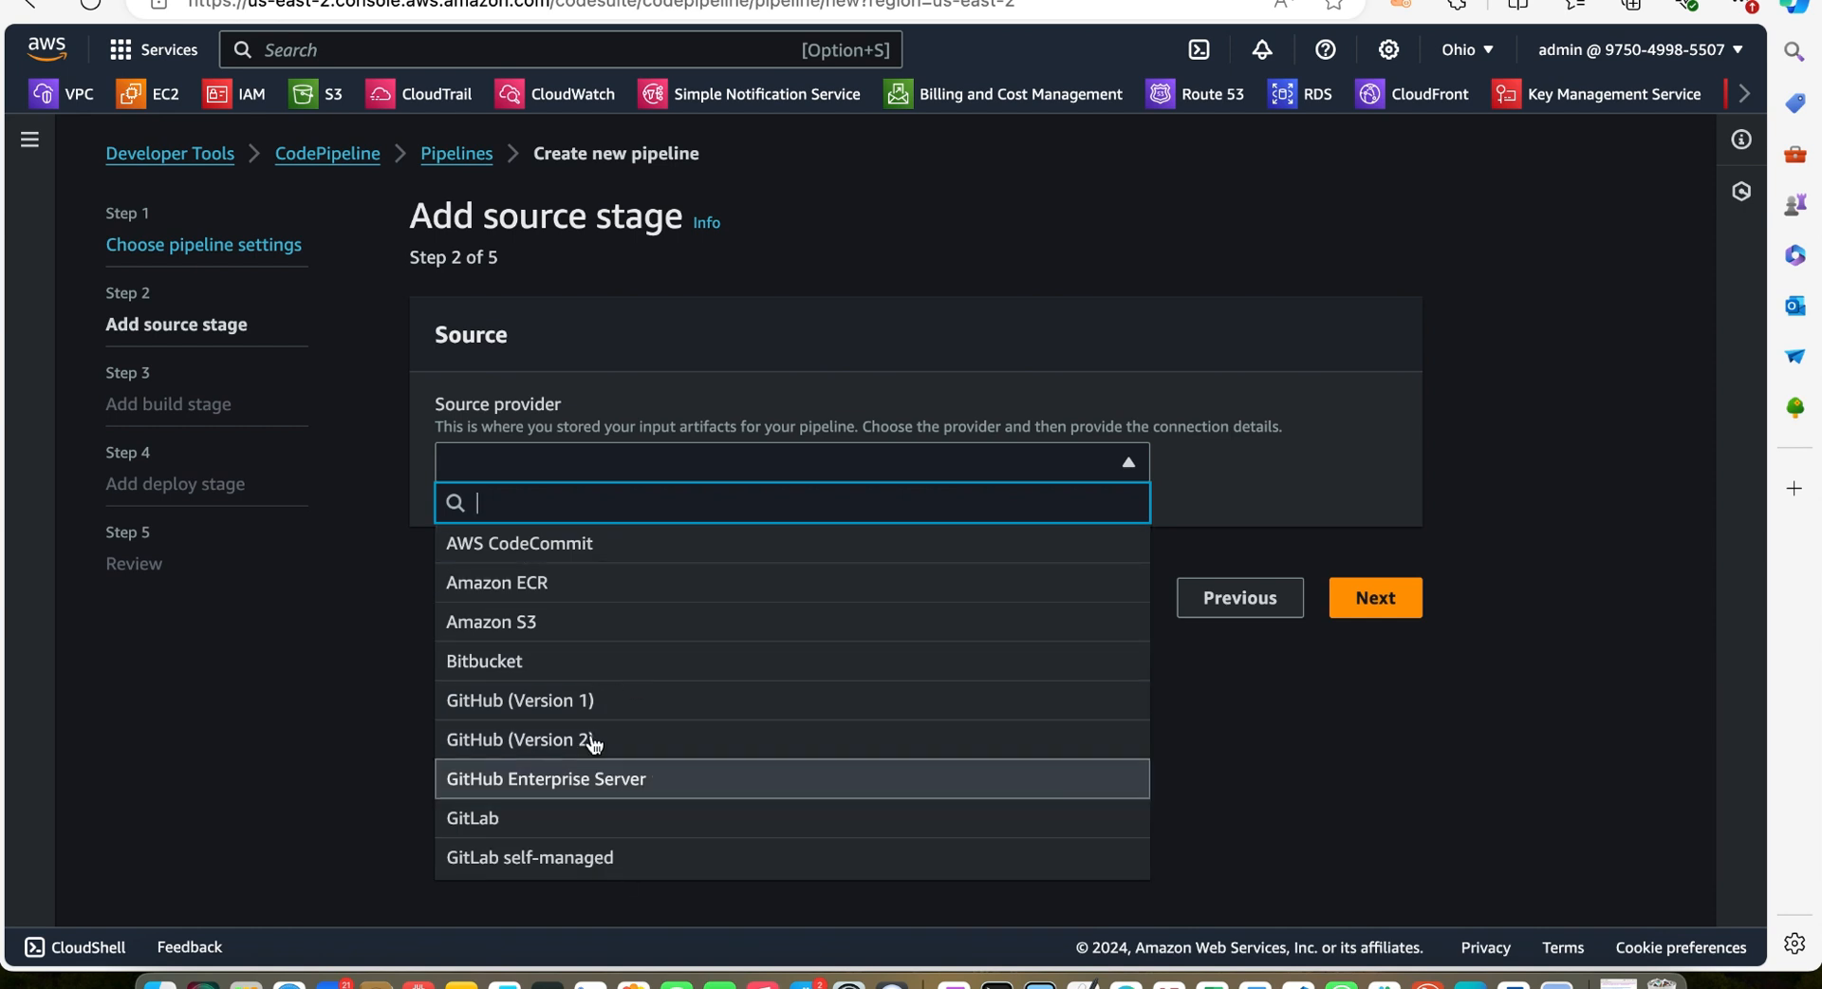
{"action": "left_click", "coordinate": [610, 542]}
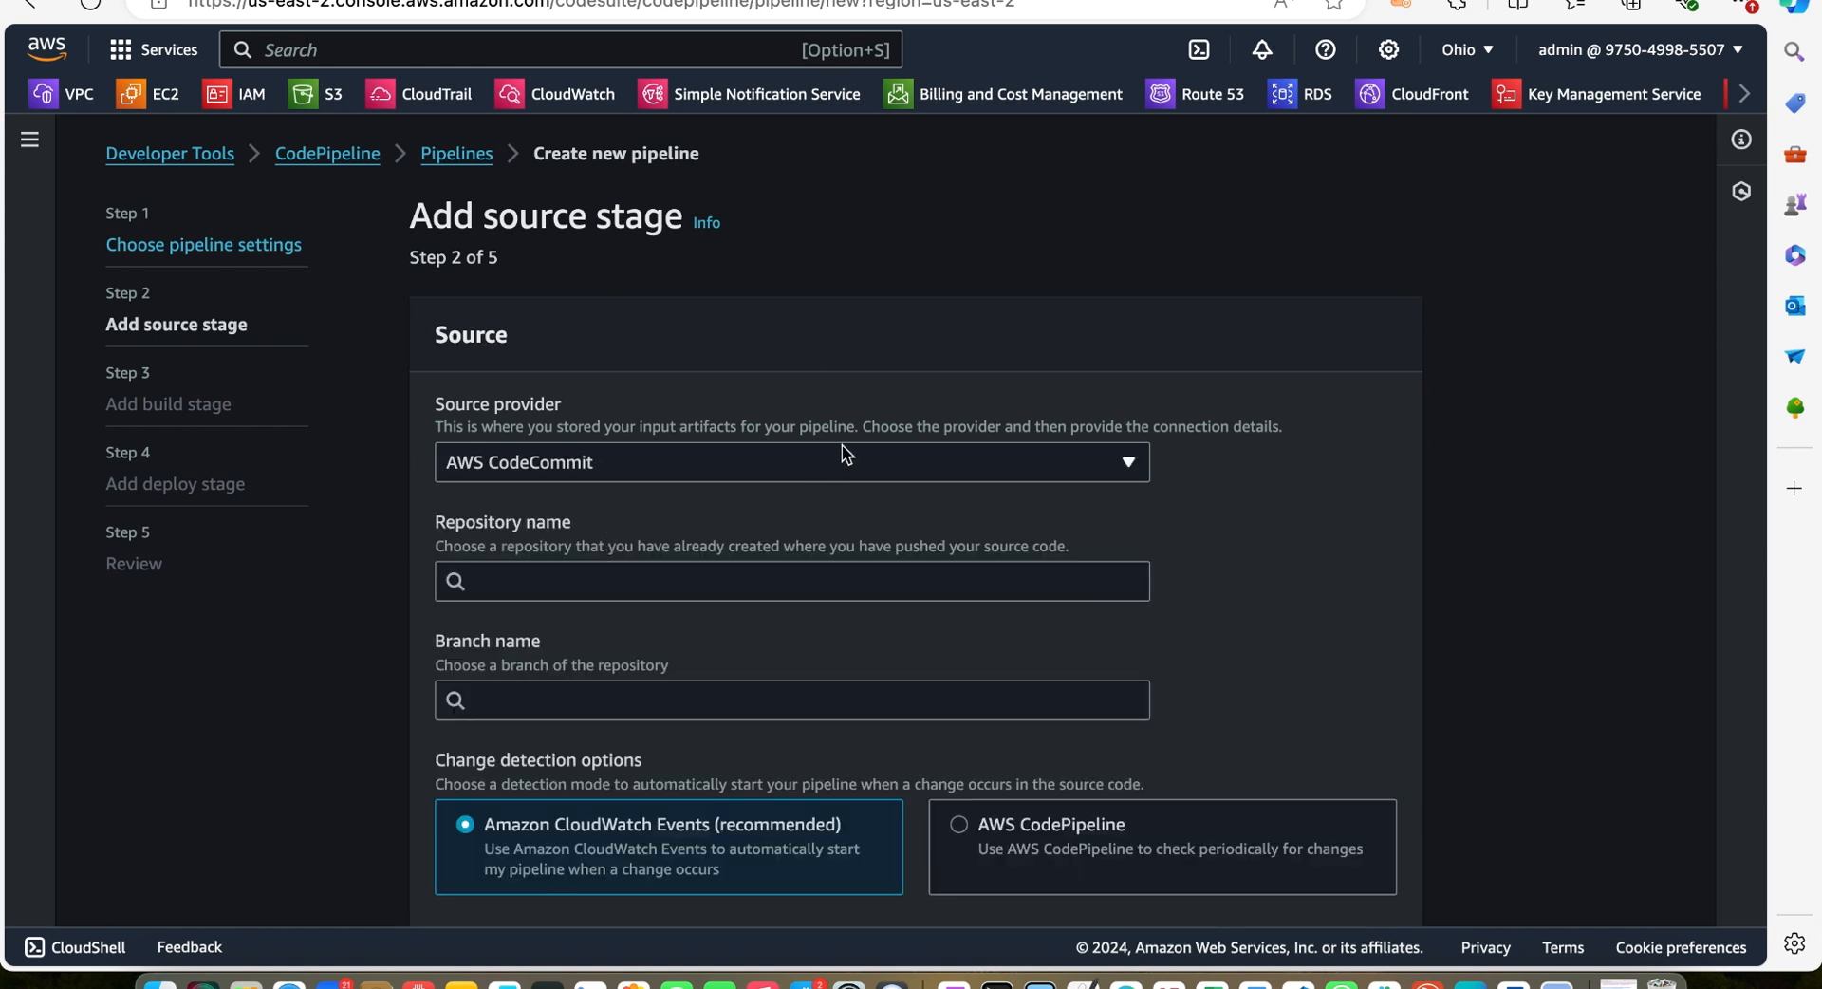
{"action": "left_click", "coordinate": [663, 583]}
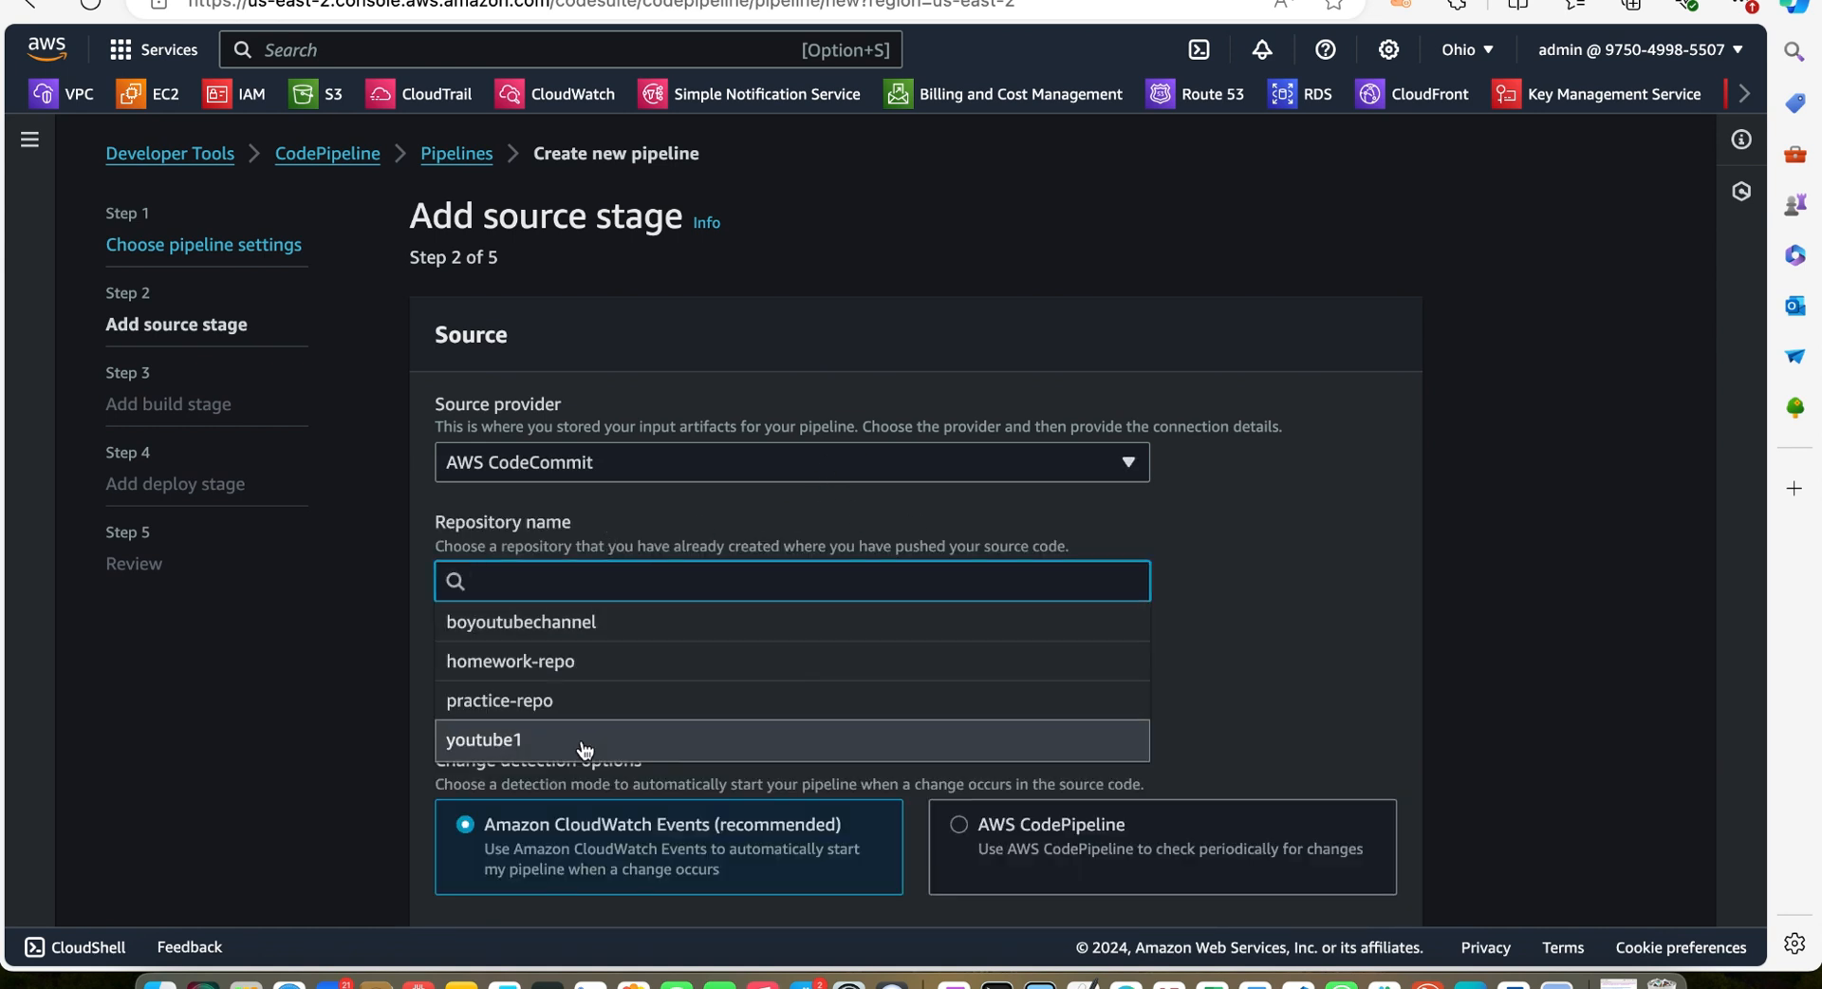
{"action": "left_click", "coordinate": [549, 736]}
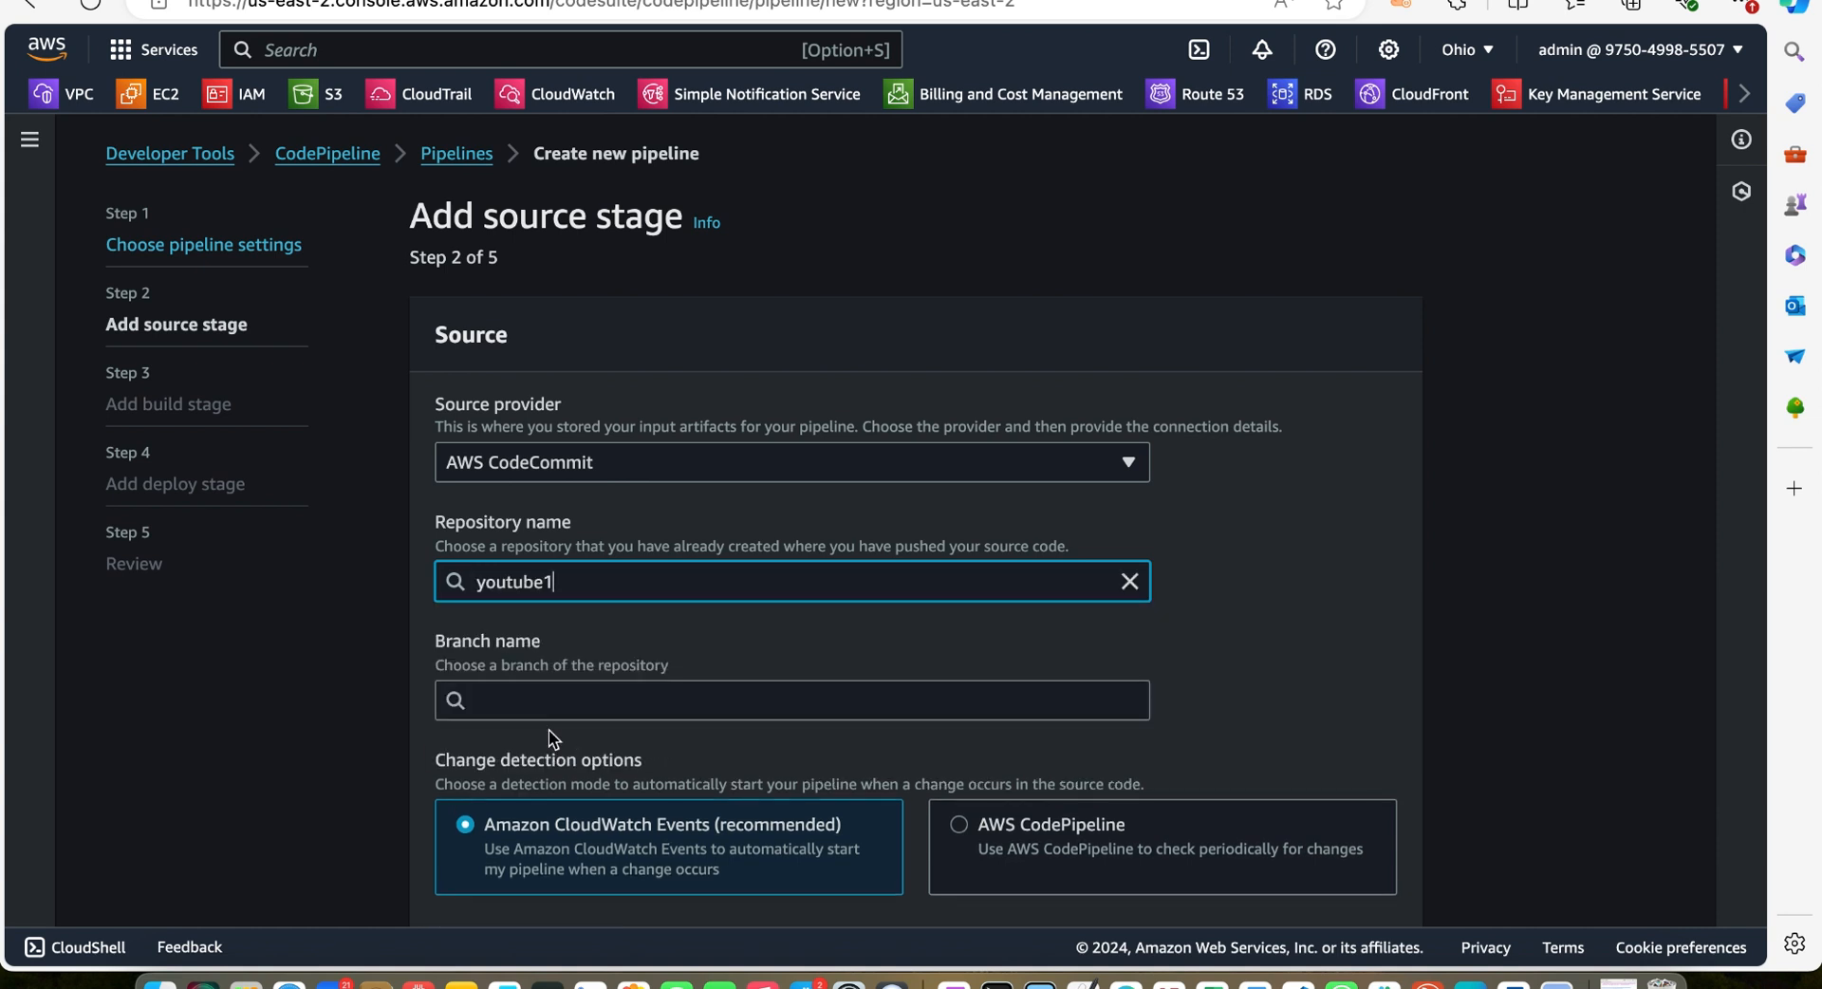
{"action": "left_click", "coordinate": [570, 701]}
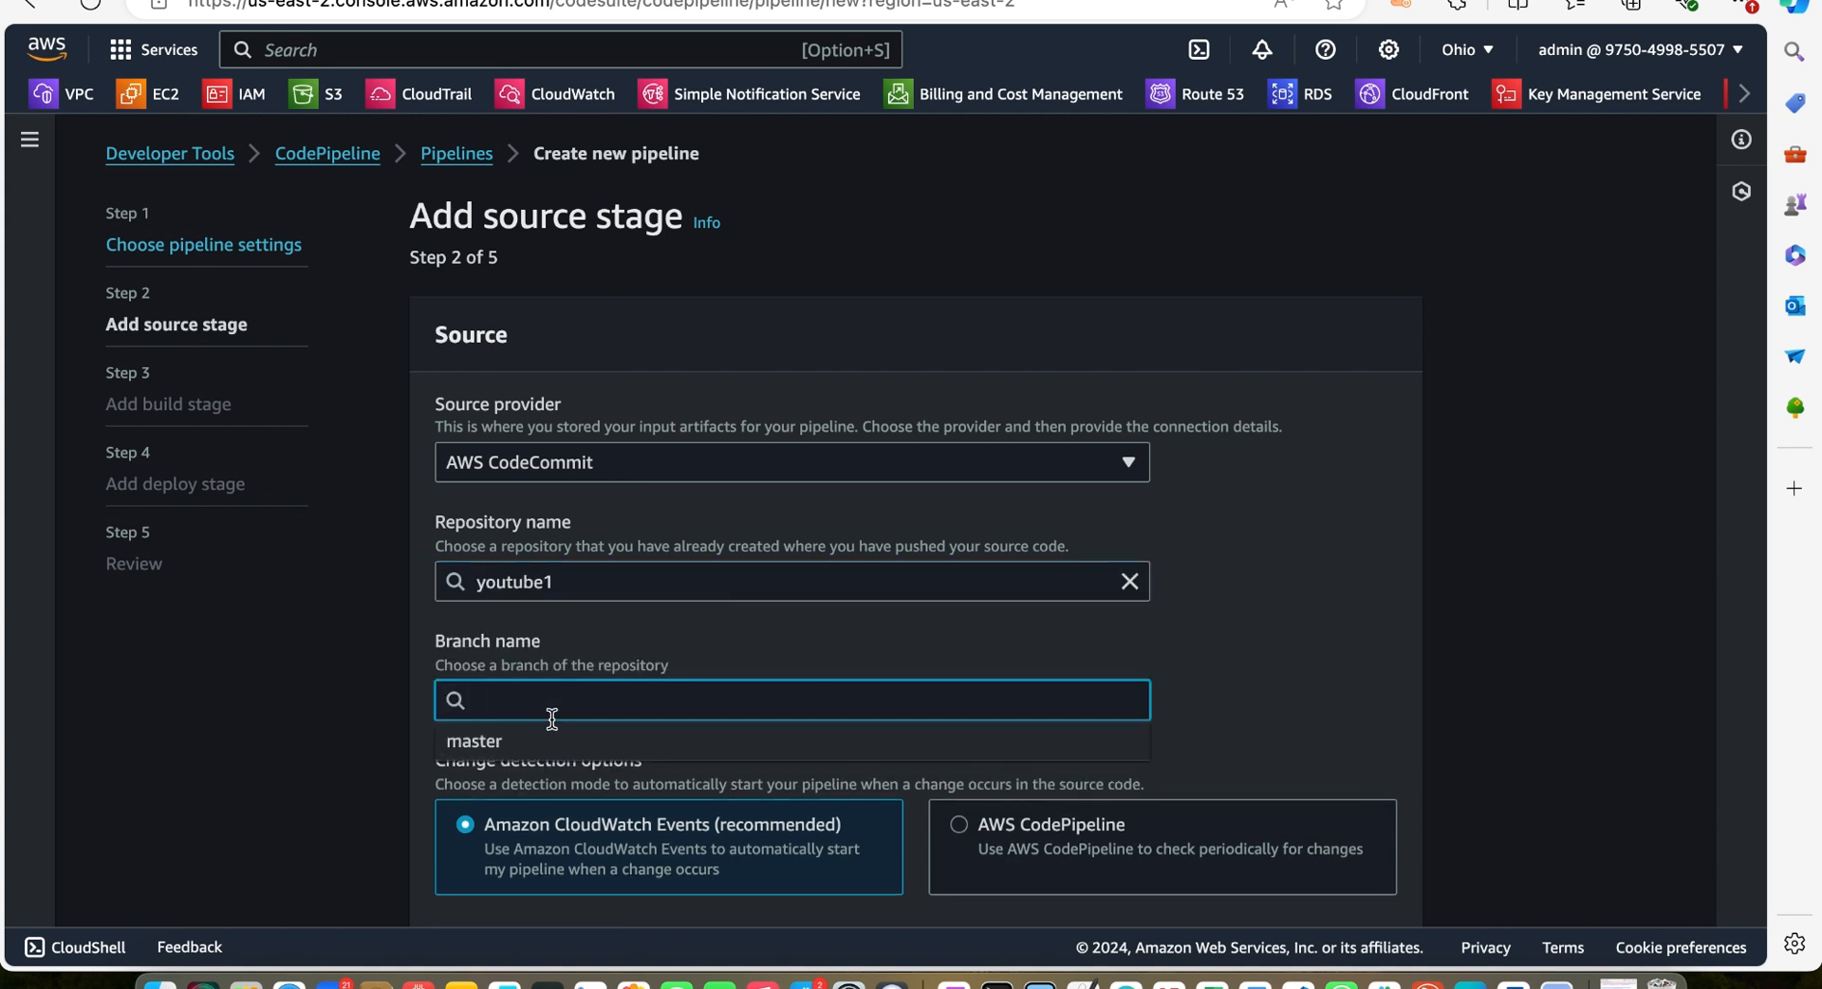
{"action": "left_click", "coordinate": [533, 738]}
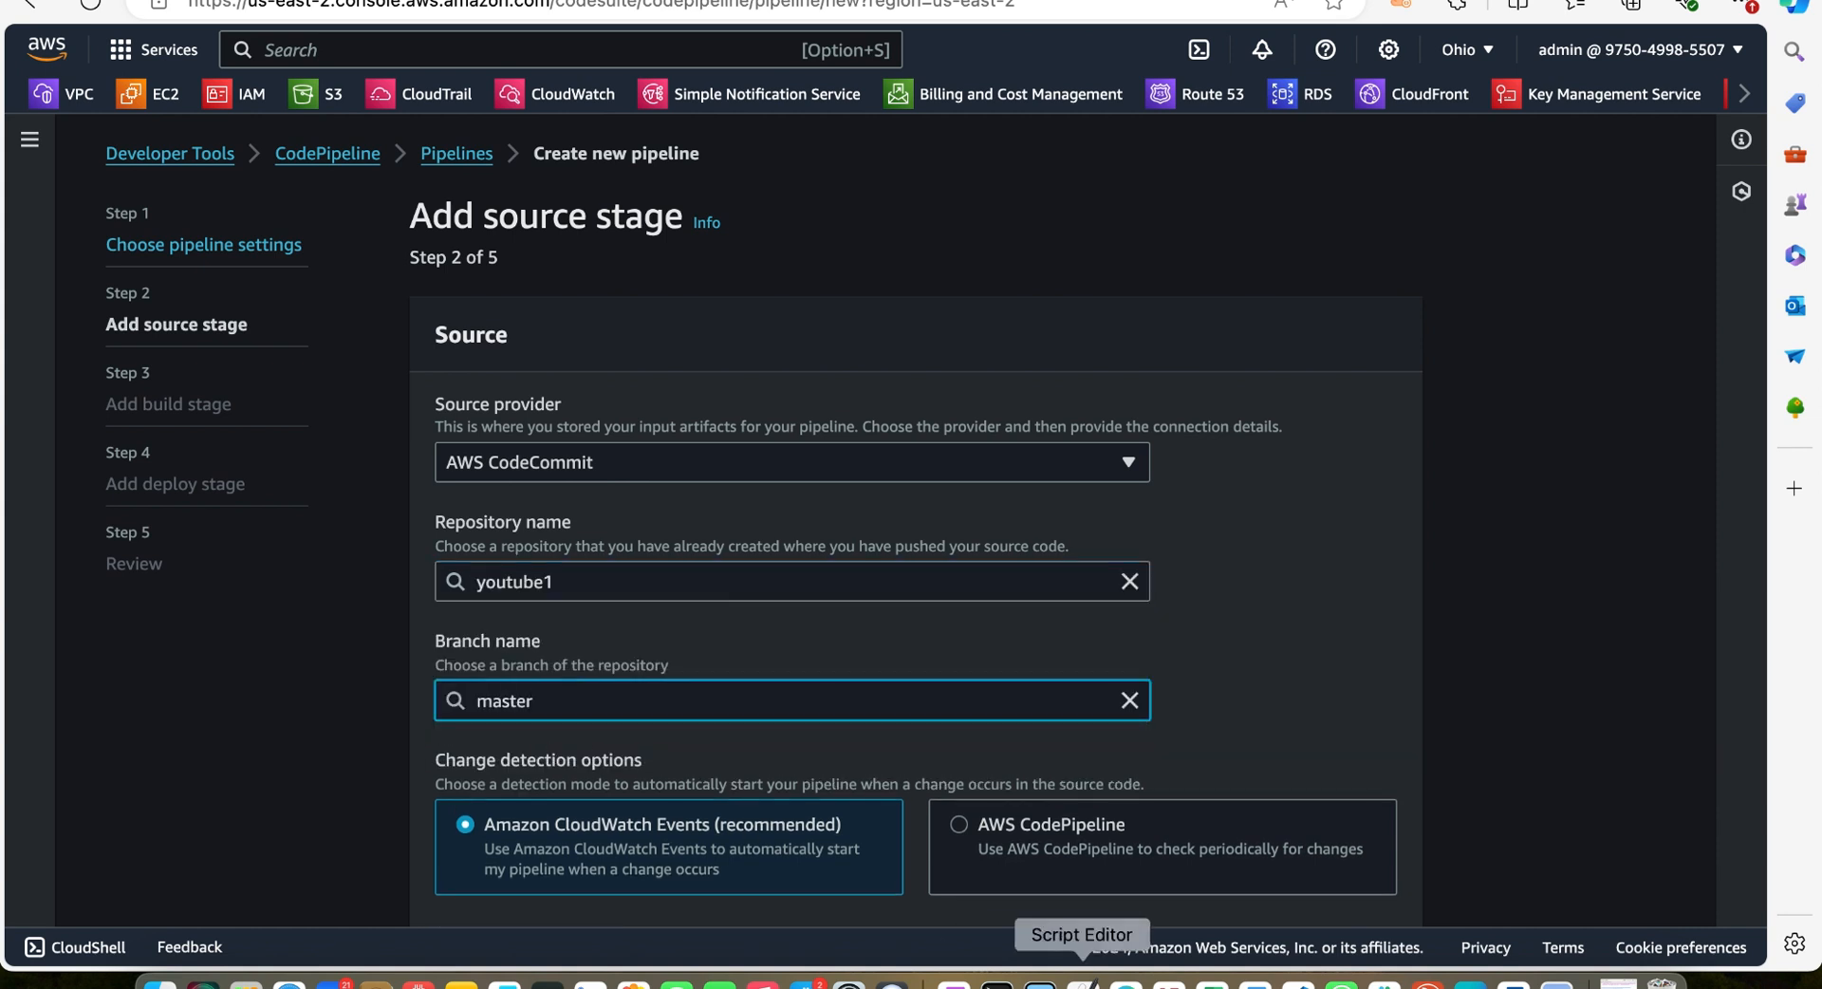
Check the branch pushed in the terminal, confirm the master branch and continue to the build stage
{"action": "left_click", "coordinate": [1297, 983]}
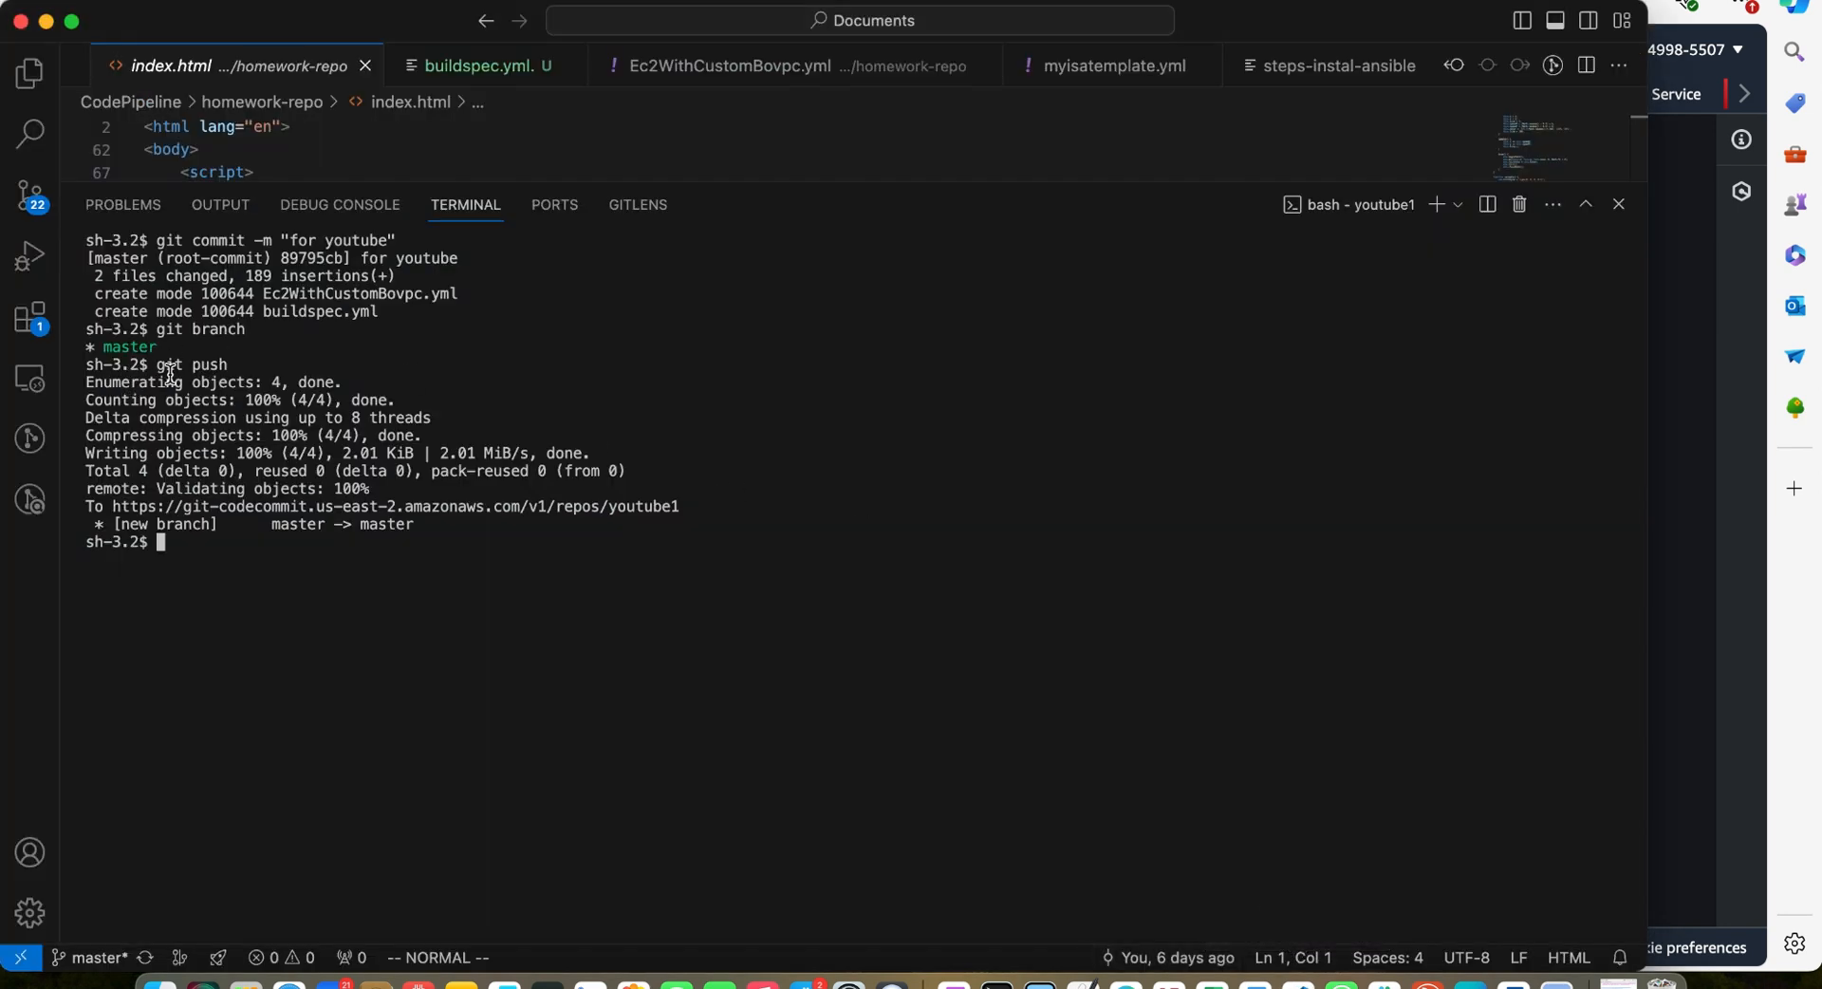
{"action": "left_click", "coordinate": [1684, 391]}
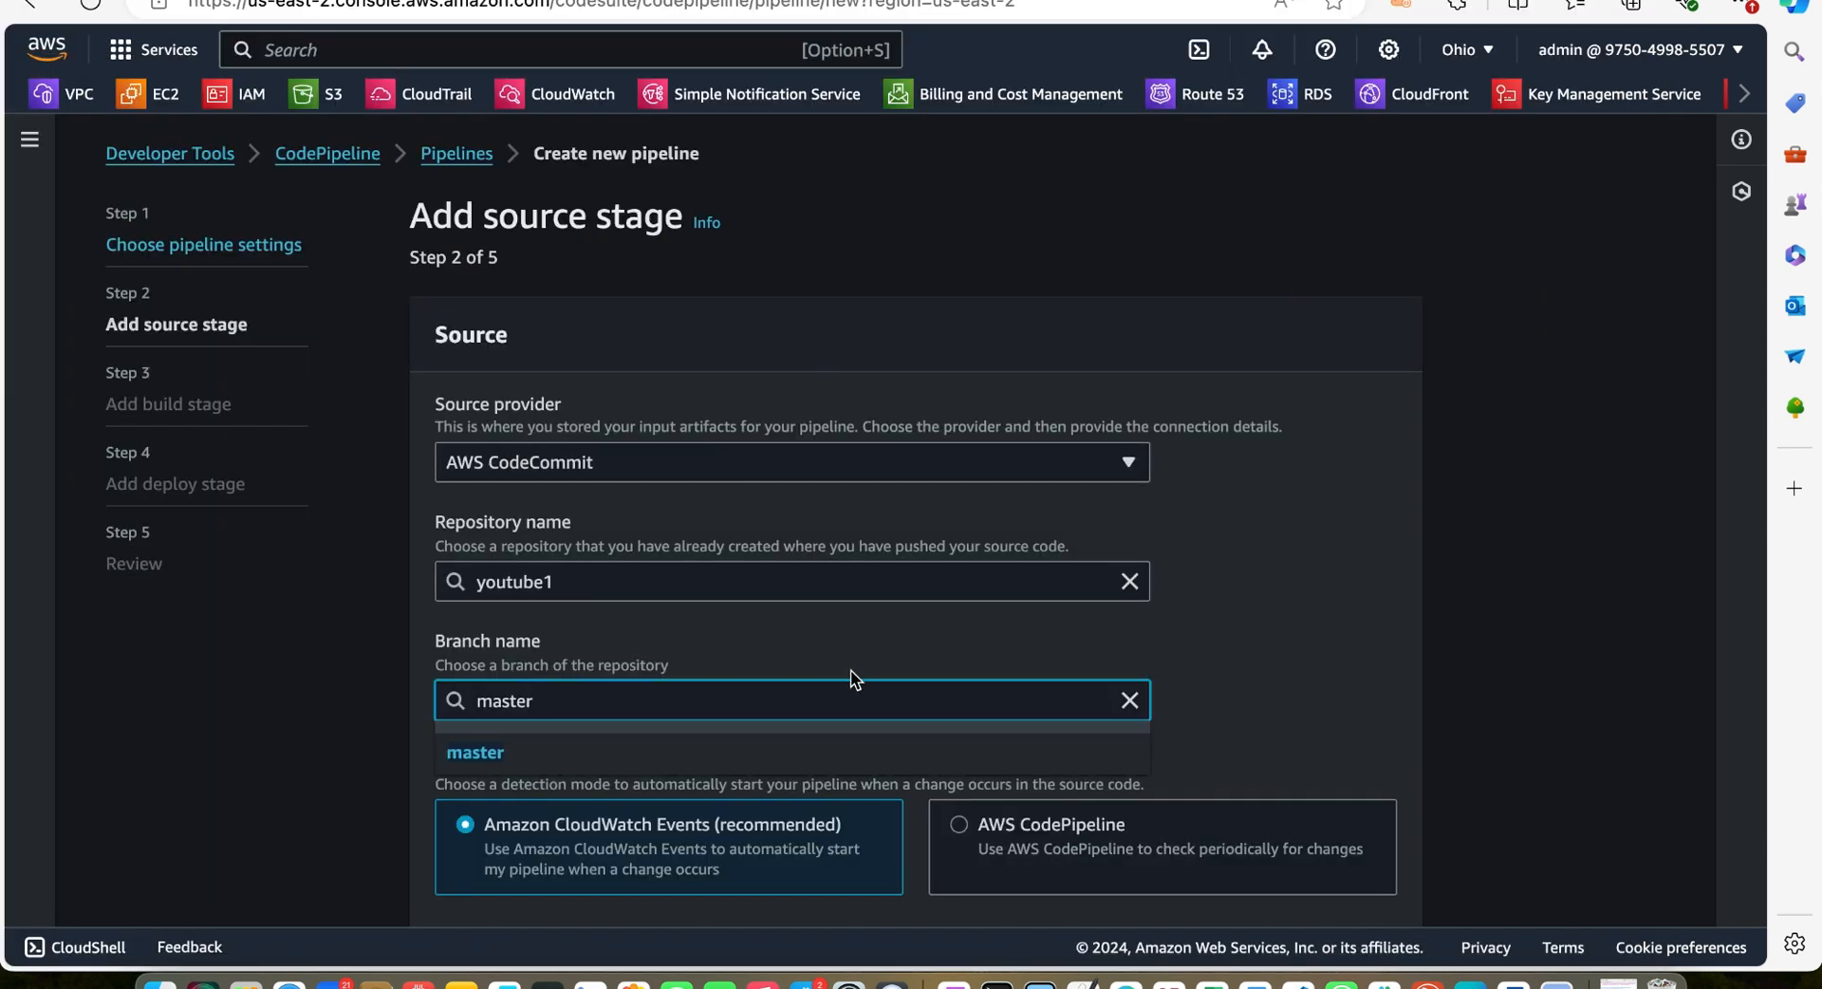
{"action": "scroll", "coordinate": [860, 675], "scroll_direction": "down", "scroll_amount": 5}
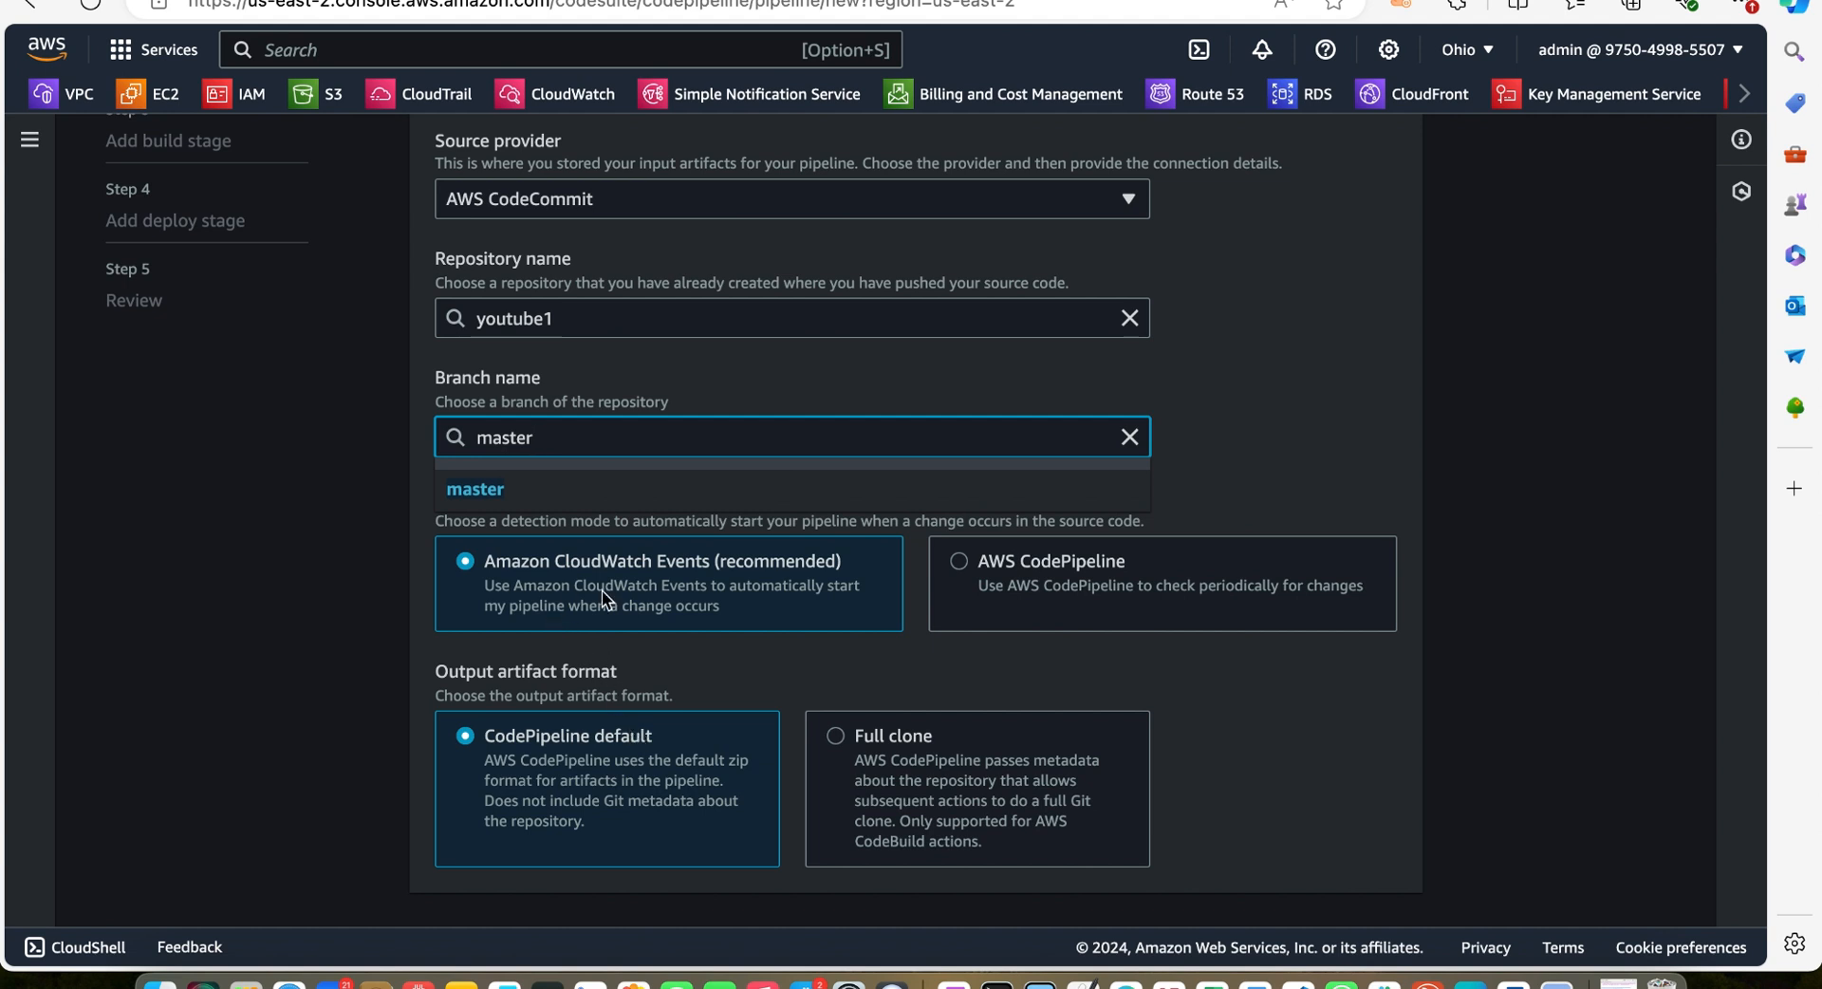
{"action": "scroll", "coordinate": [742, 613], "scroll_direction": "down", "scroll_amount": 1}
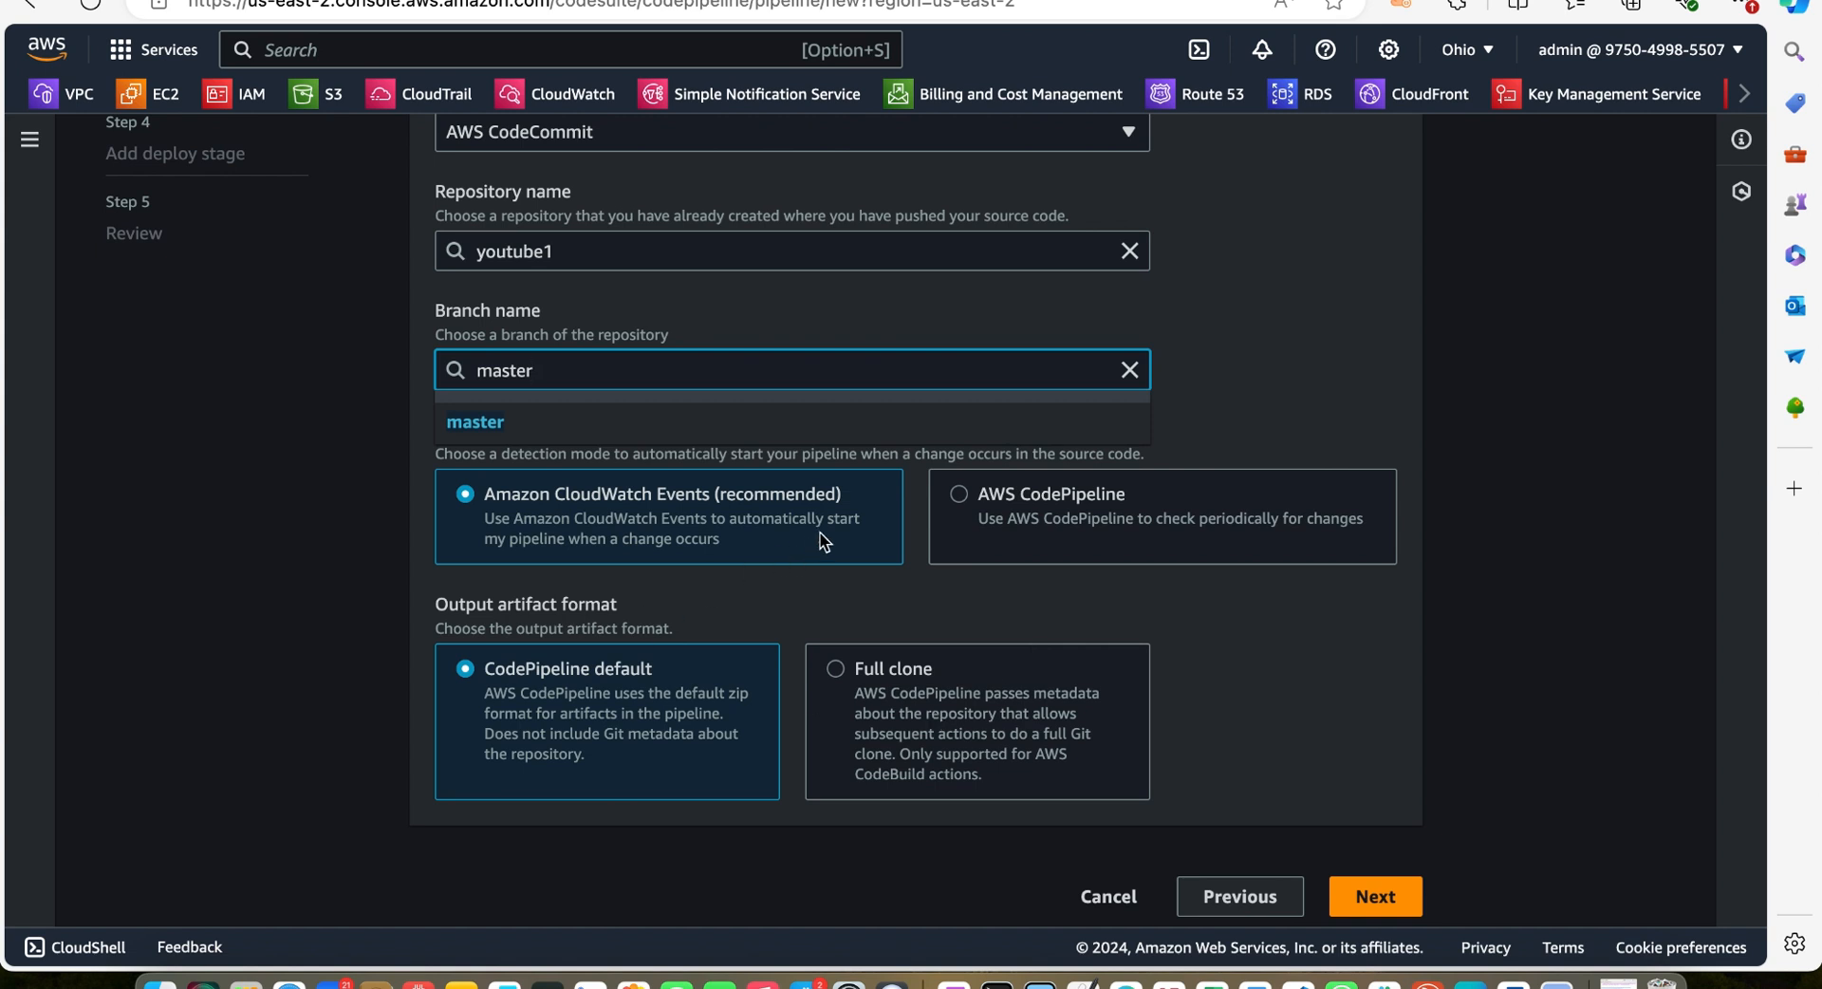
{"action": "scroll", "coordinate": [822, 541], "scroll_direction": "down", "scroll_amount": 1}
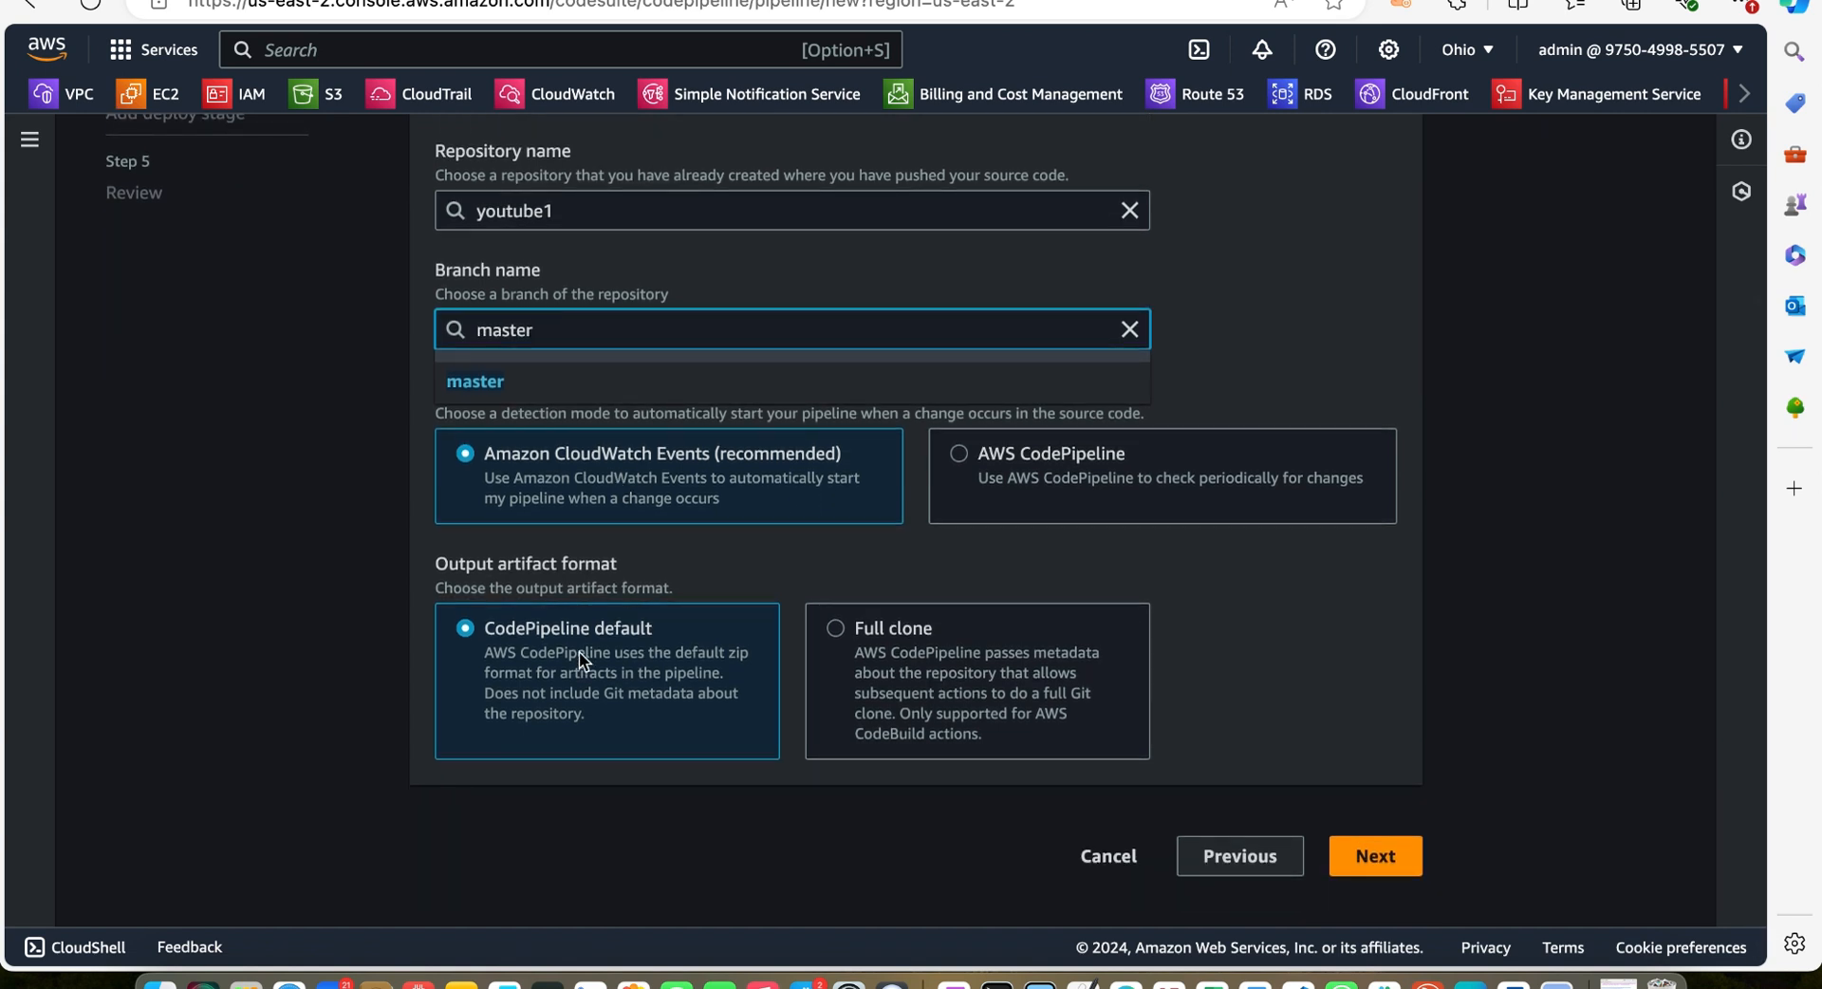
{"action": "key", "text": "Down"}
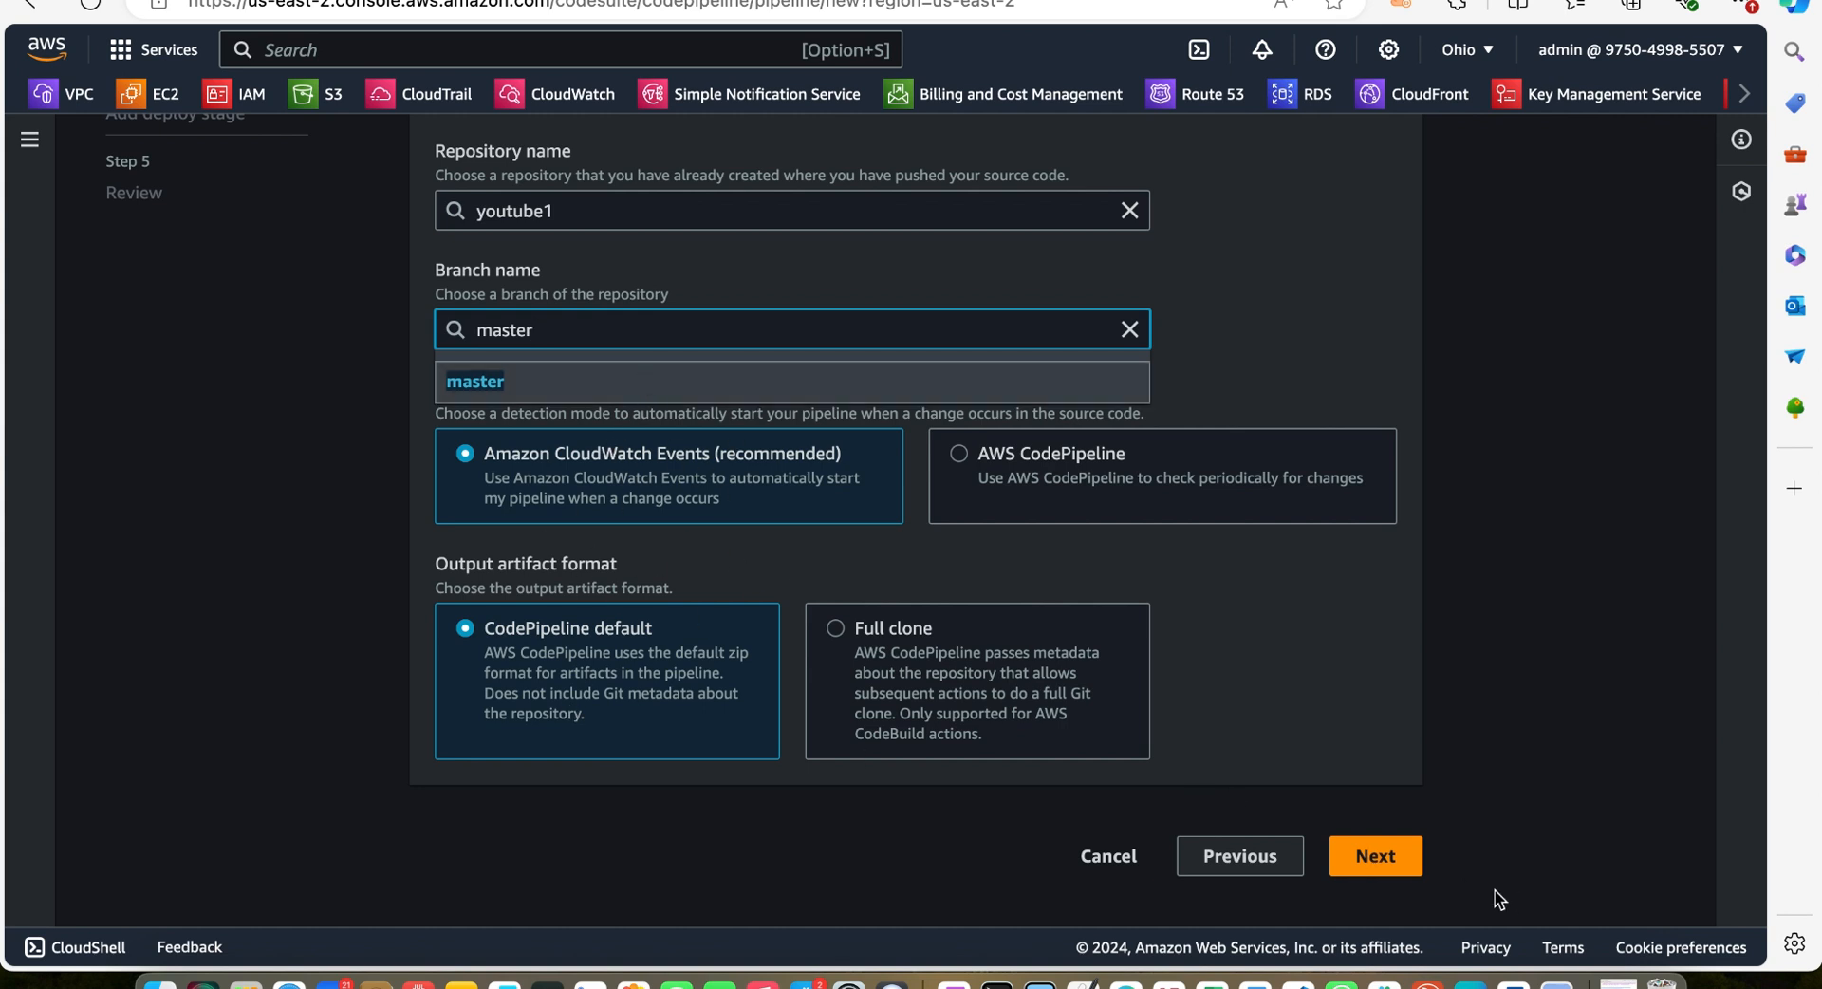
{"action": "left_click", "coordinate": [1383, 864]}
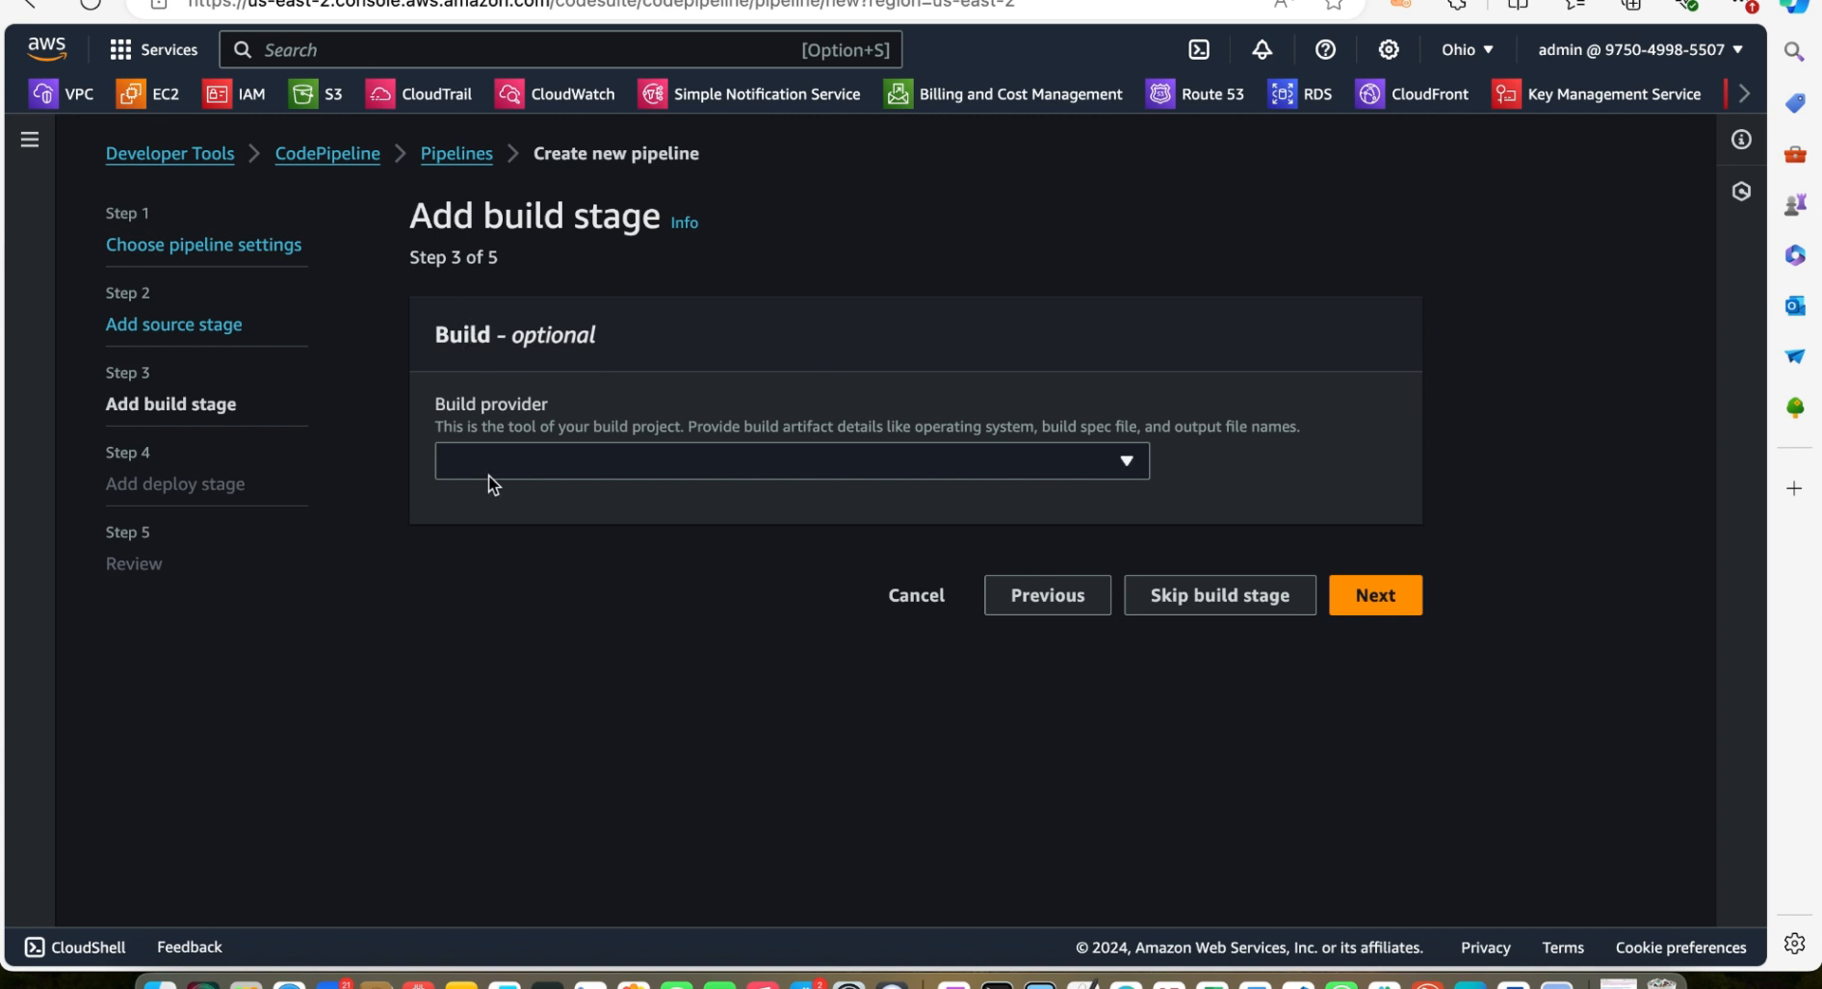
Choose AWS CodeBuild as the build provider and open the window for creating a new build project
{"action": "left_click", "coordinate": [1127, 465]}
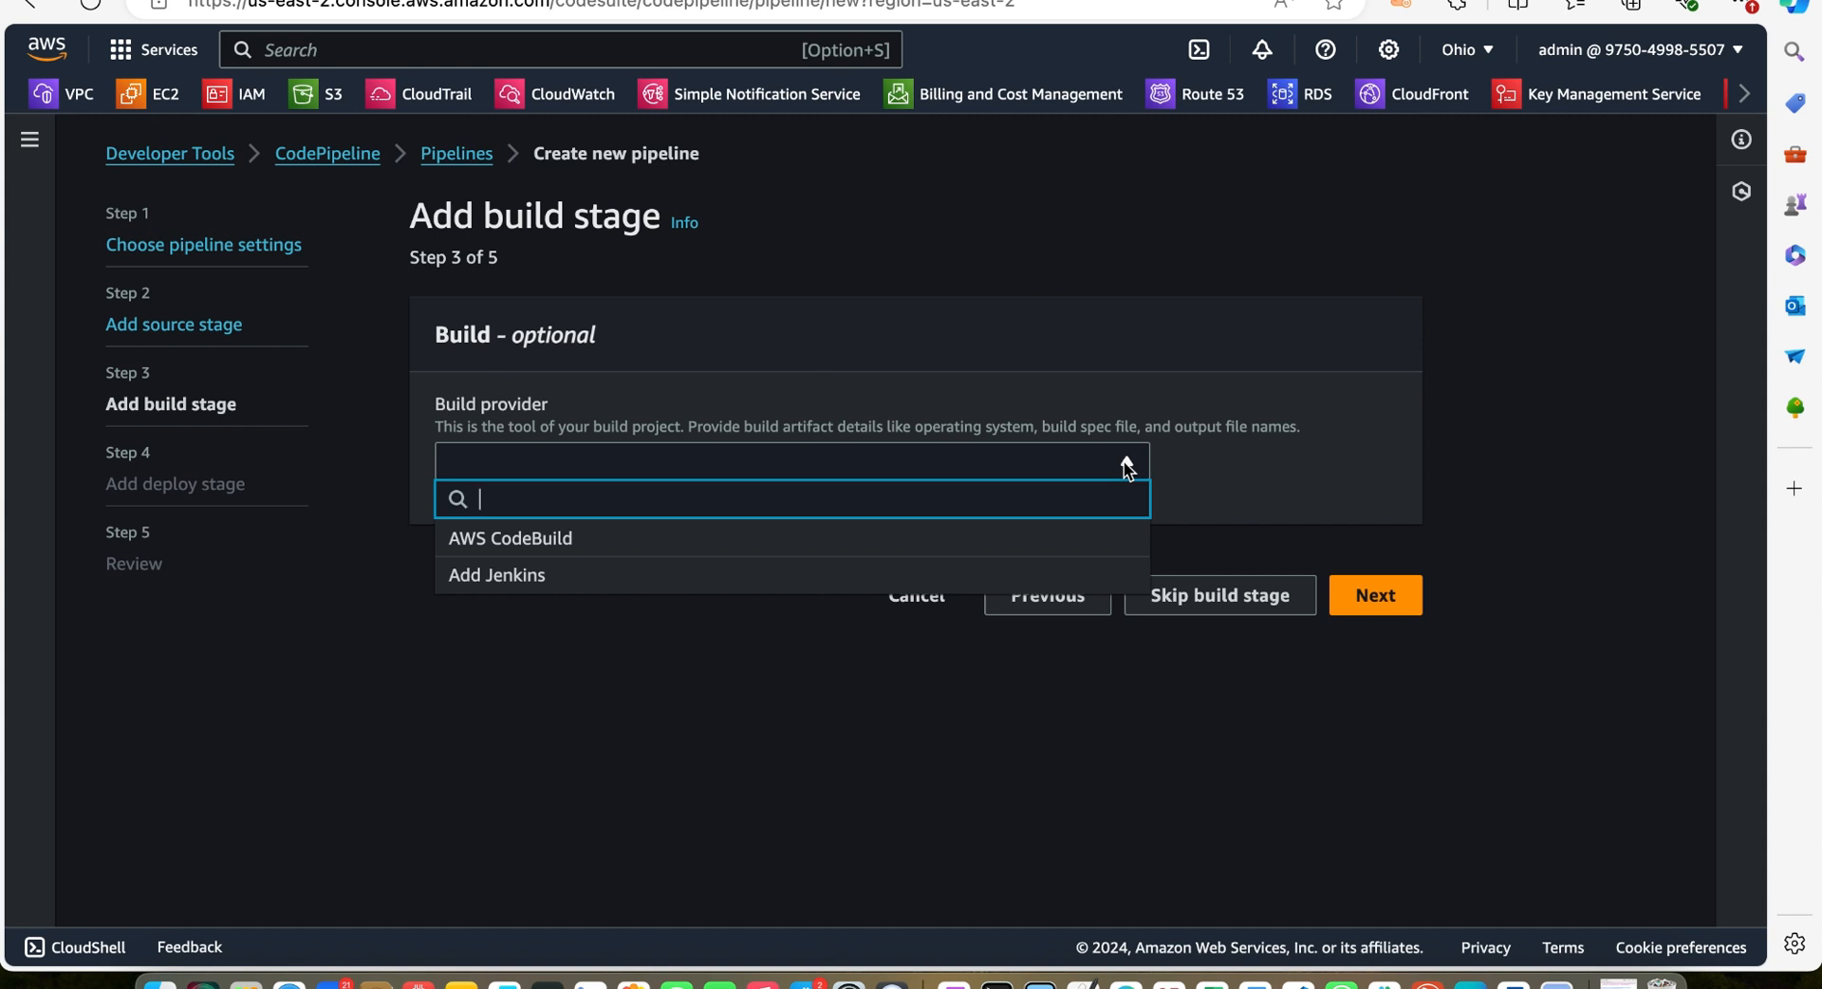
{"action": "left_click", "coordinate": [861, 545]}
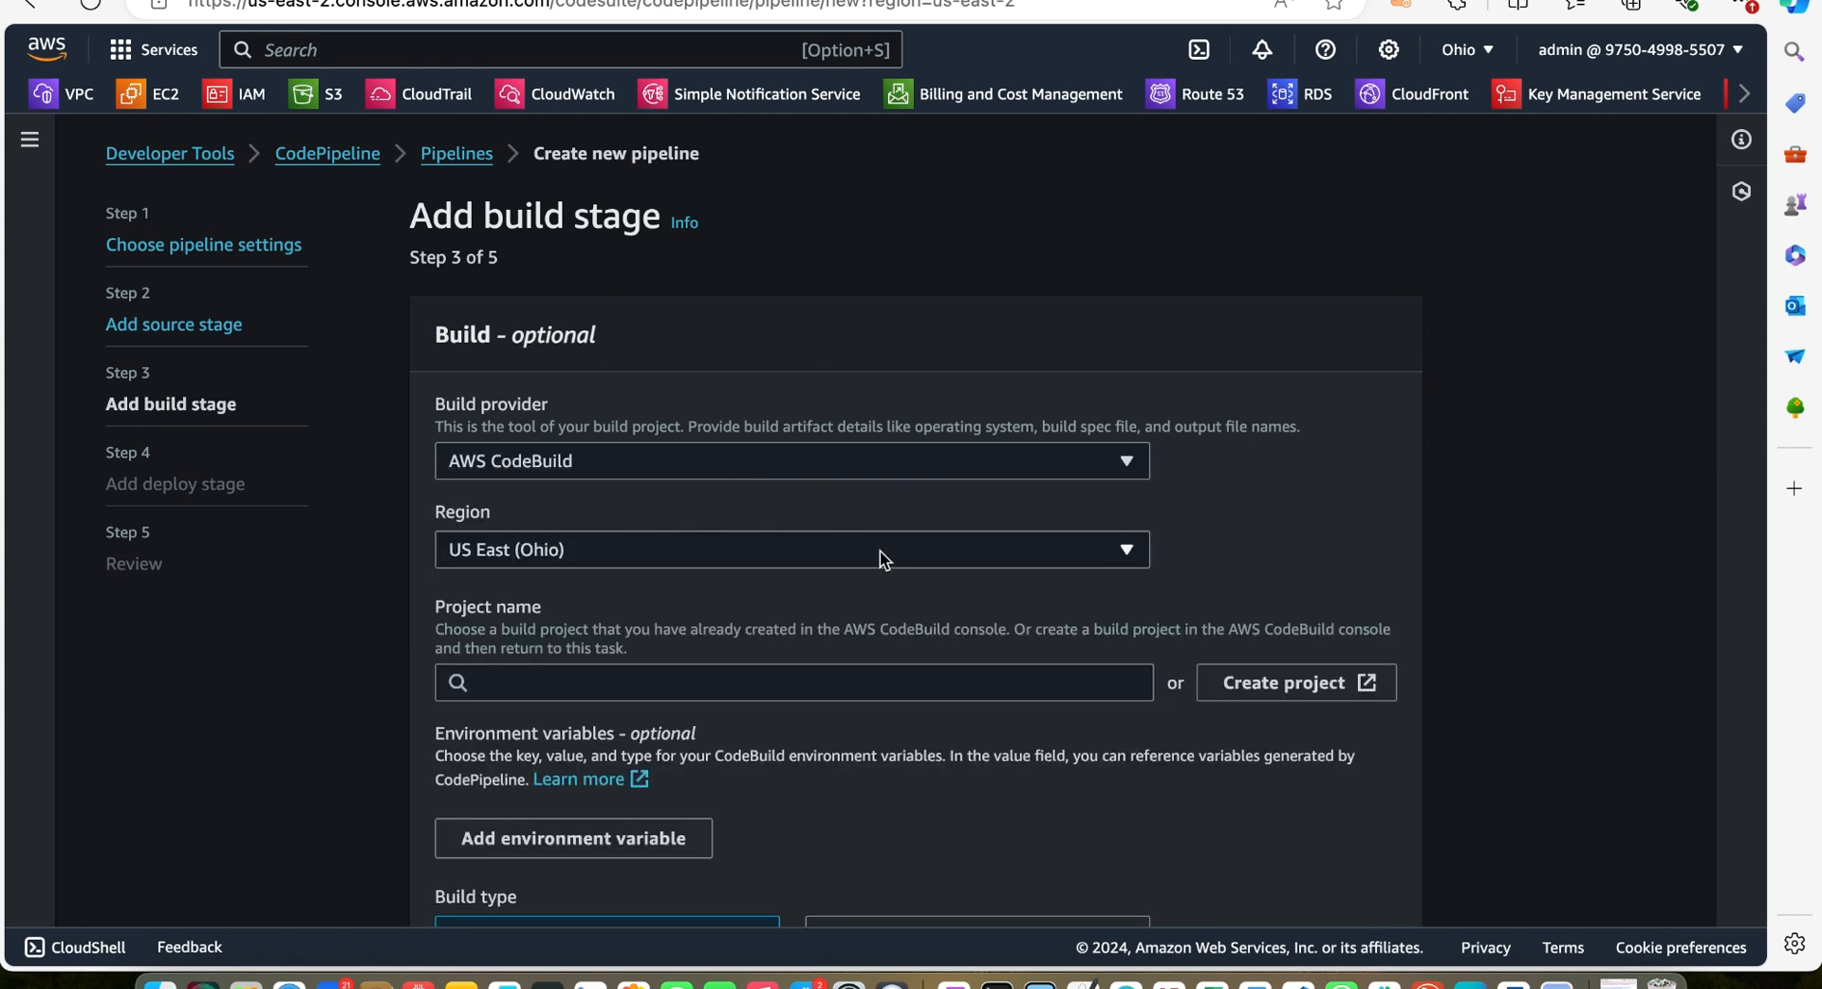
{"action": "scroll", "coordinate": [880, 559], "scroll_direction": "down", "scroll_amount": 1}
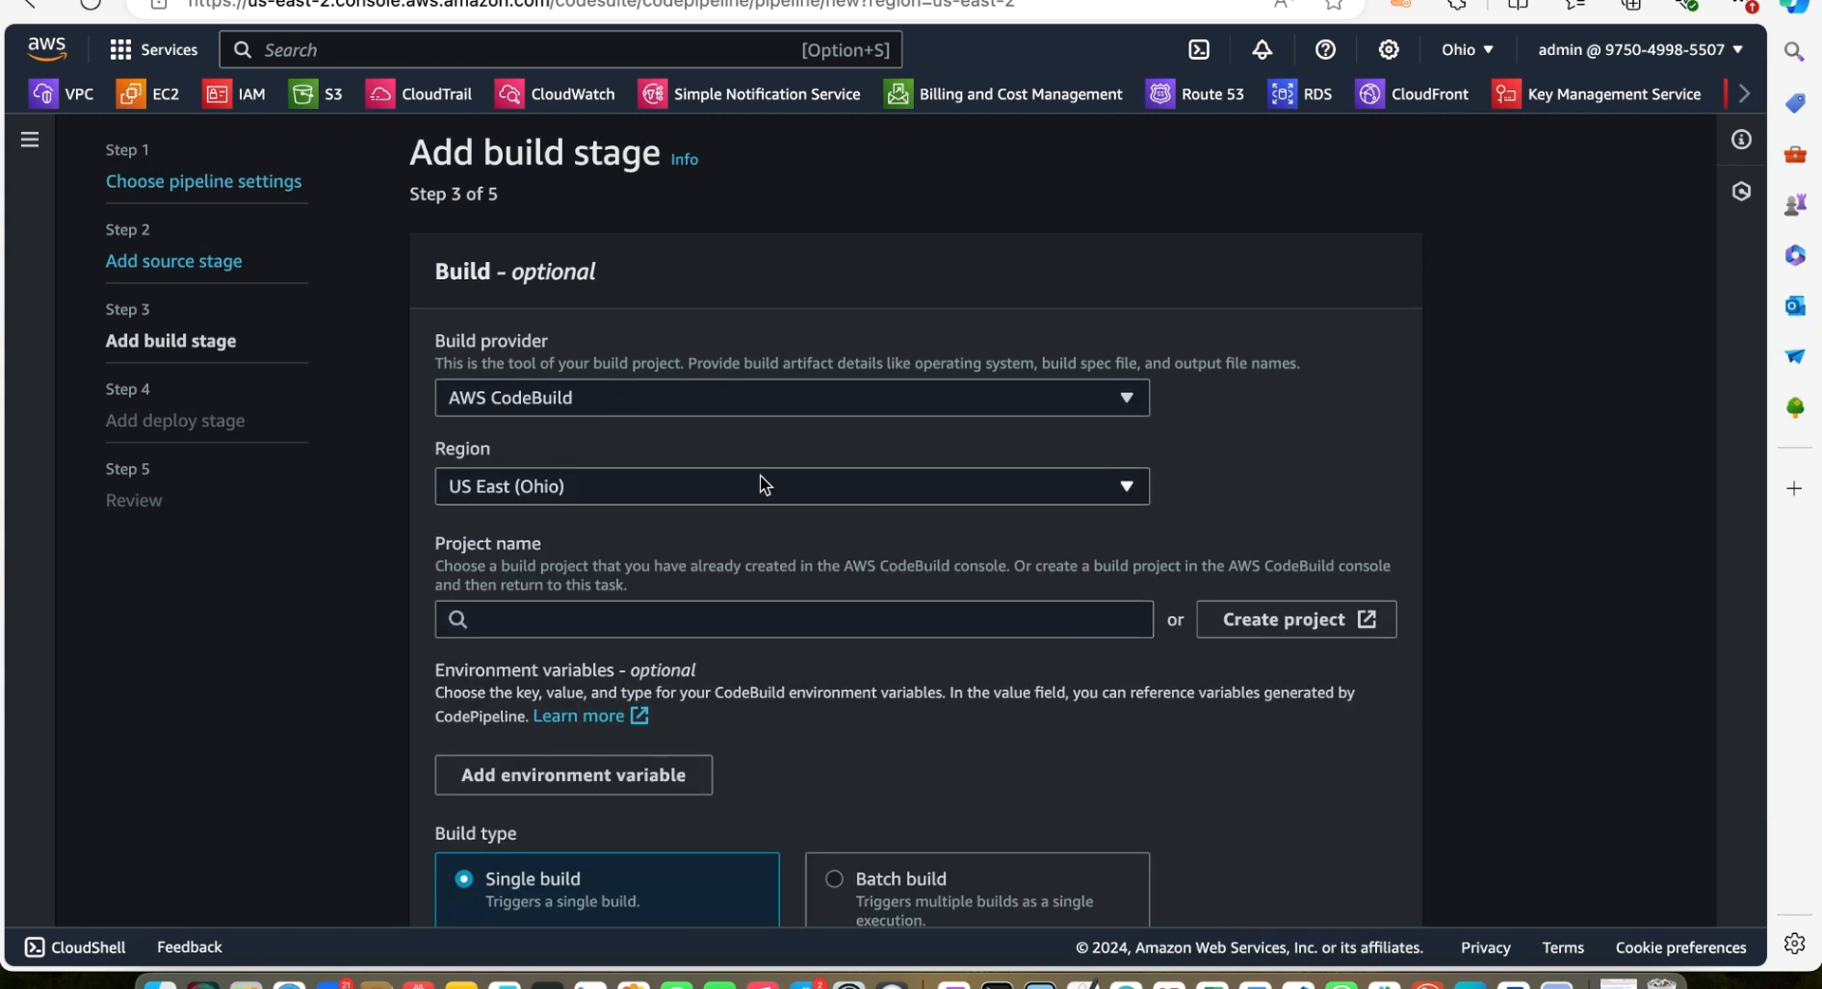
{"action": "scroll", "coordinate": [760, 475], "scroll_direction": "down", "scroll_amount": 2}
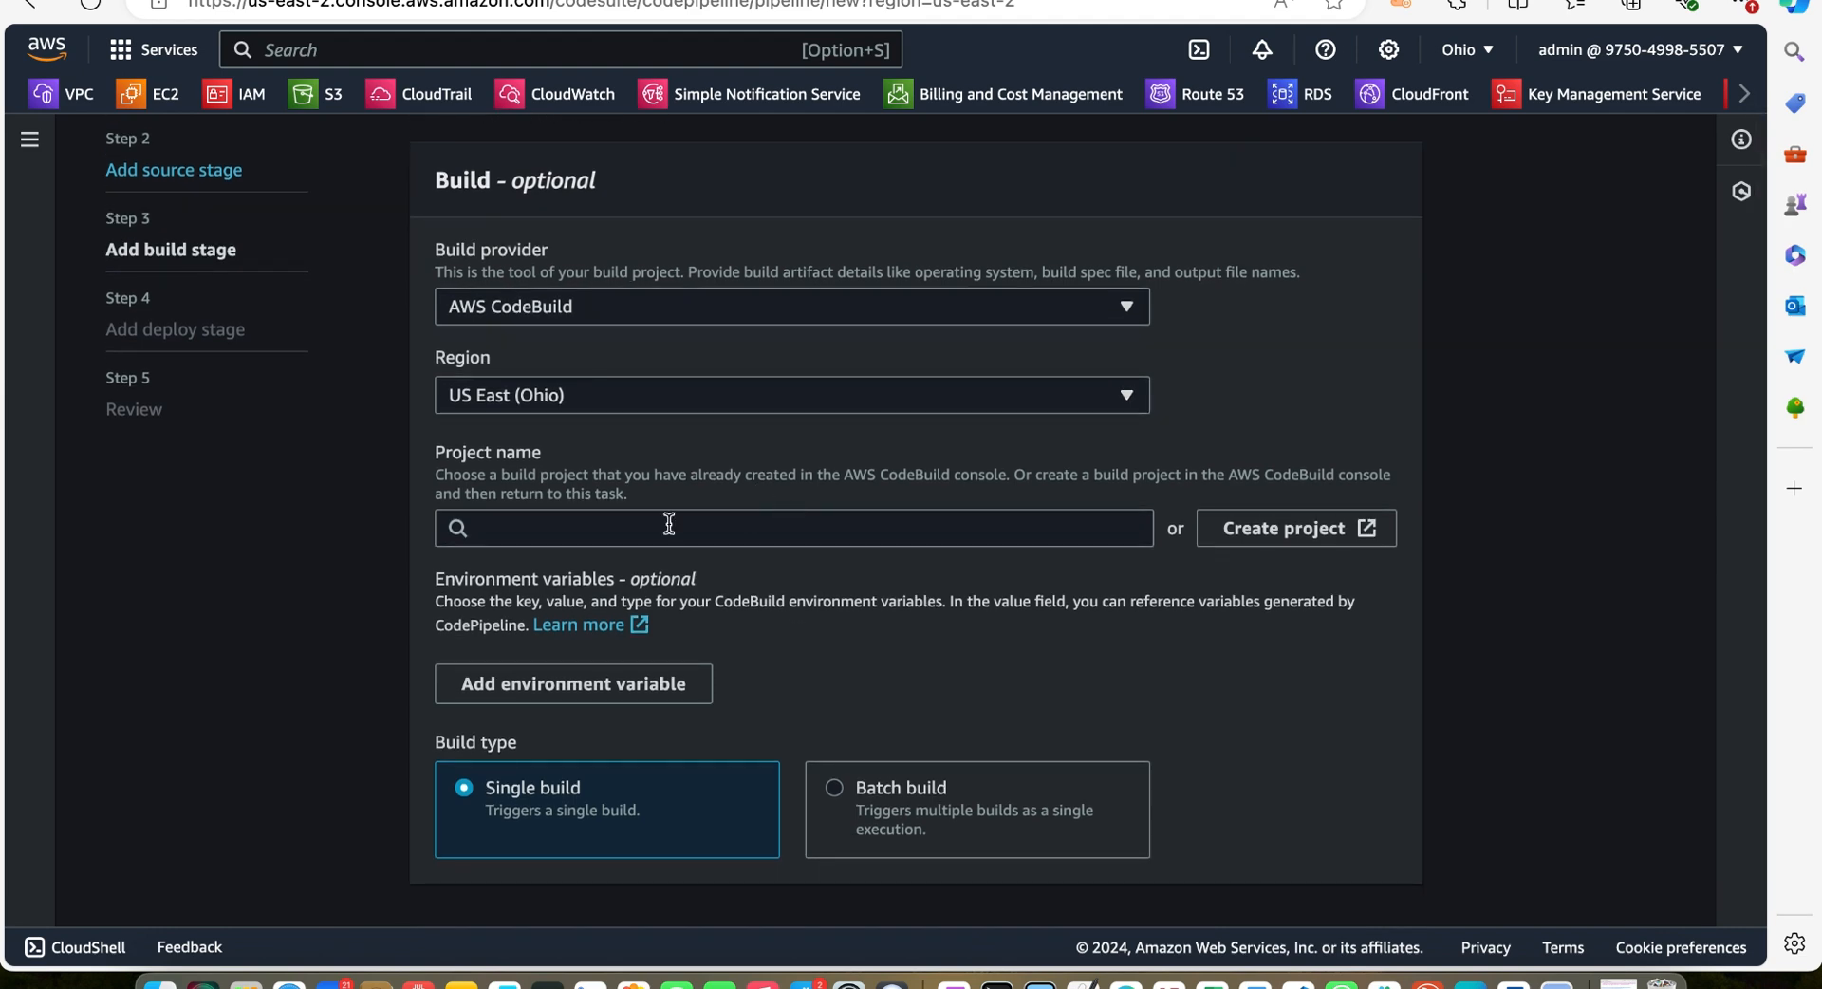
{"action": "left_click", "coordinate": [1311, 540]}
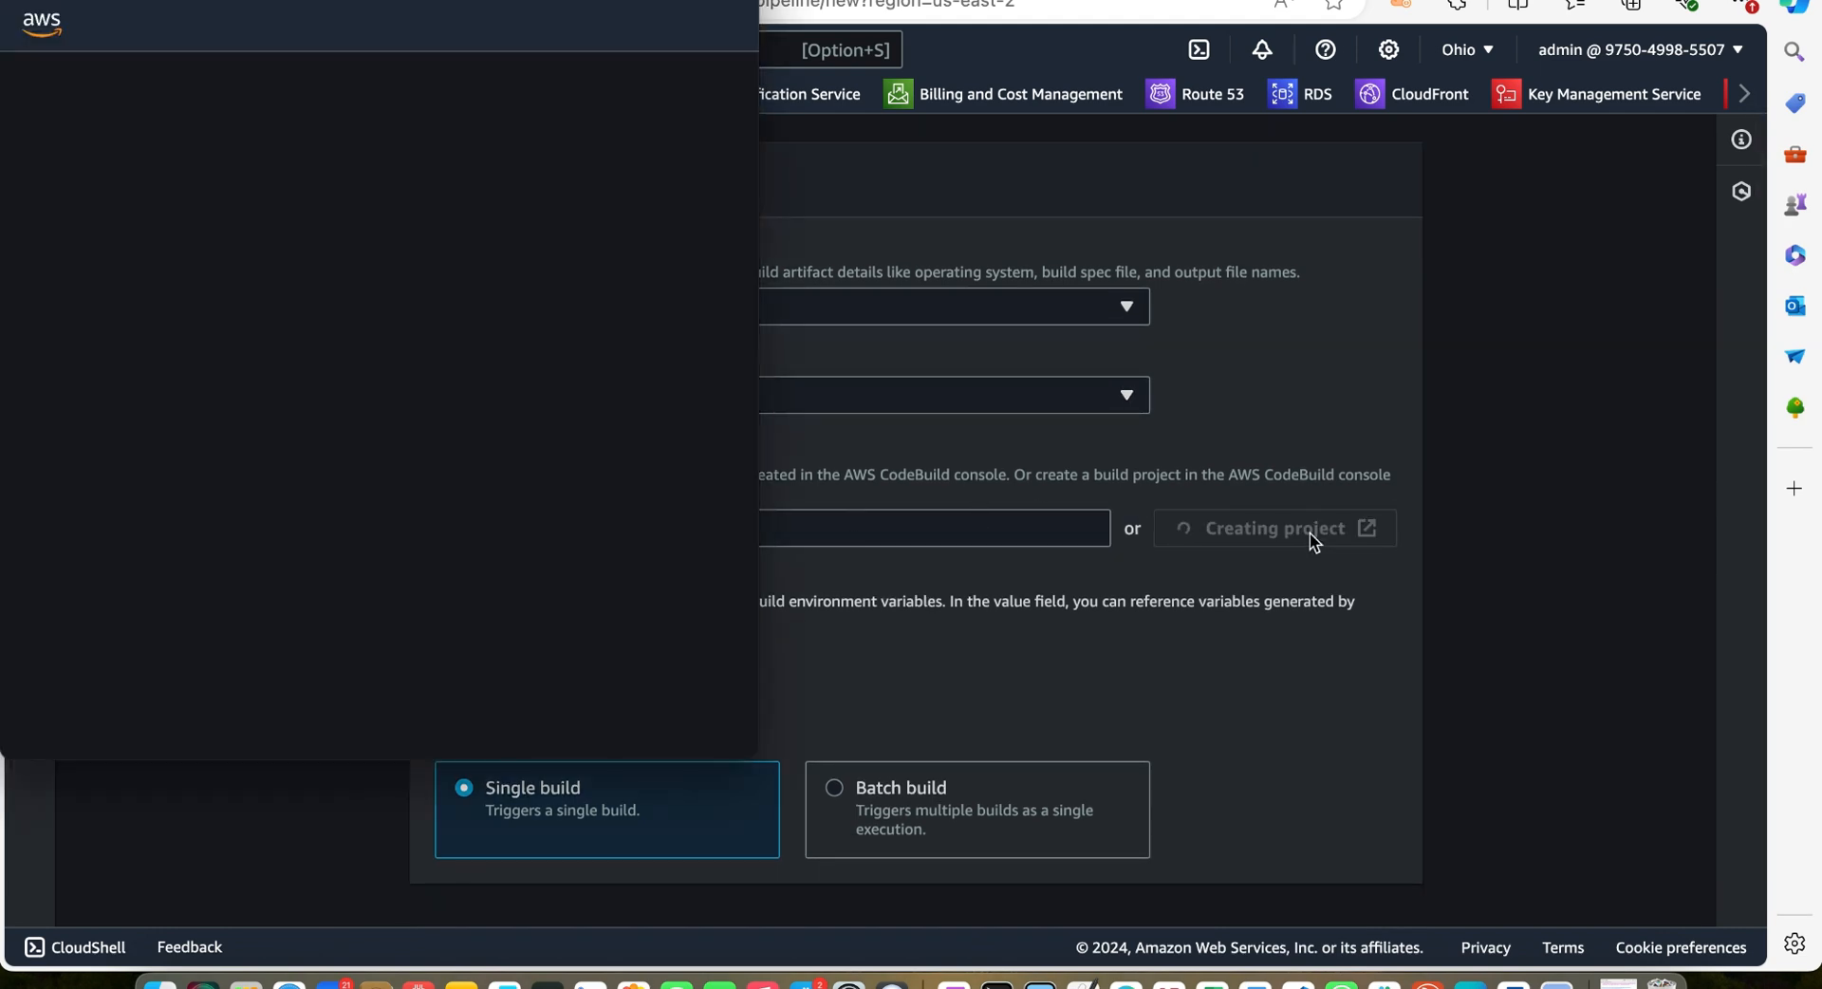
{"action": "scroll", "coordinate": [936, 358], "scroll_direction": "down", "scroll_amount": 1}
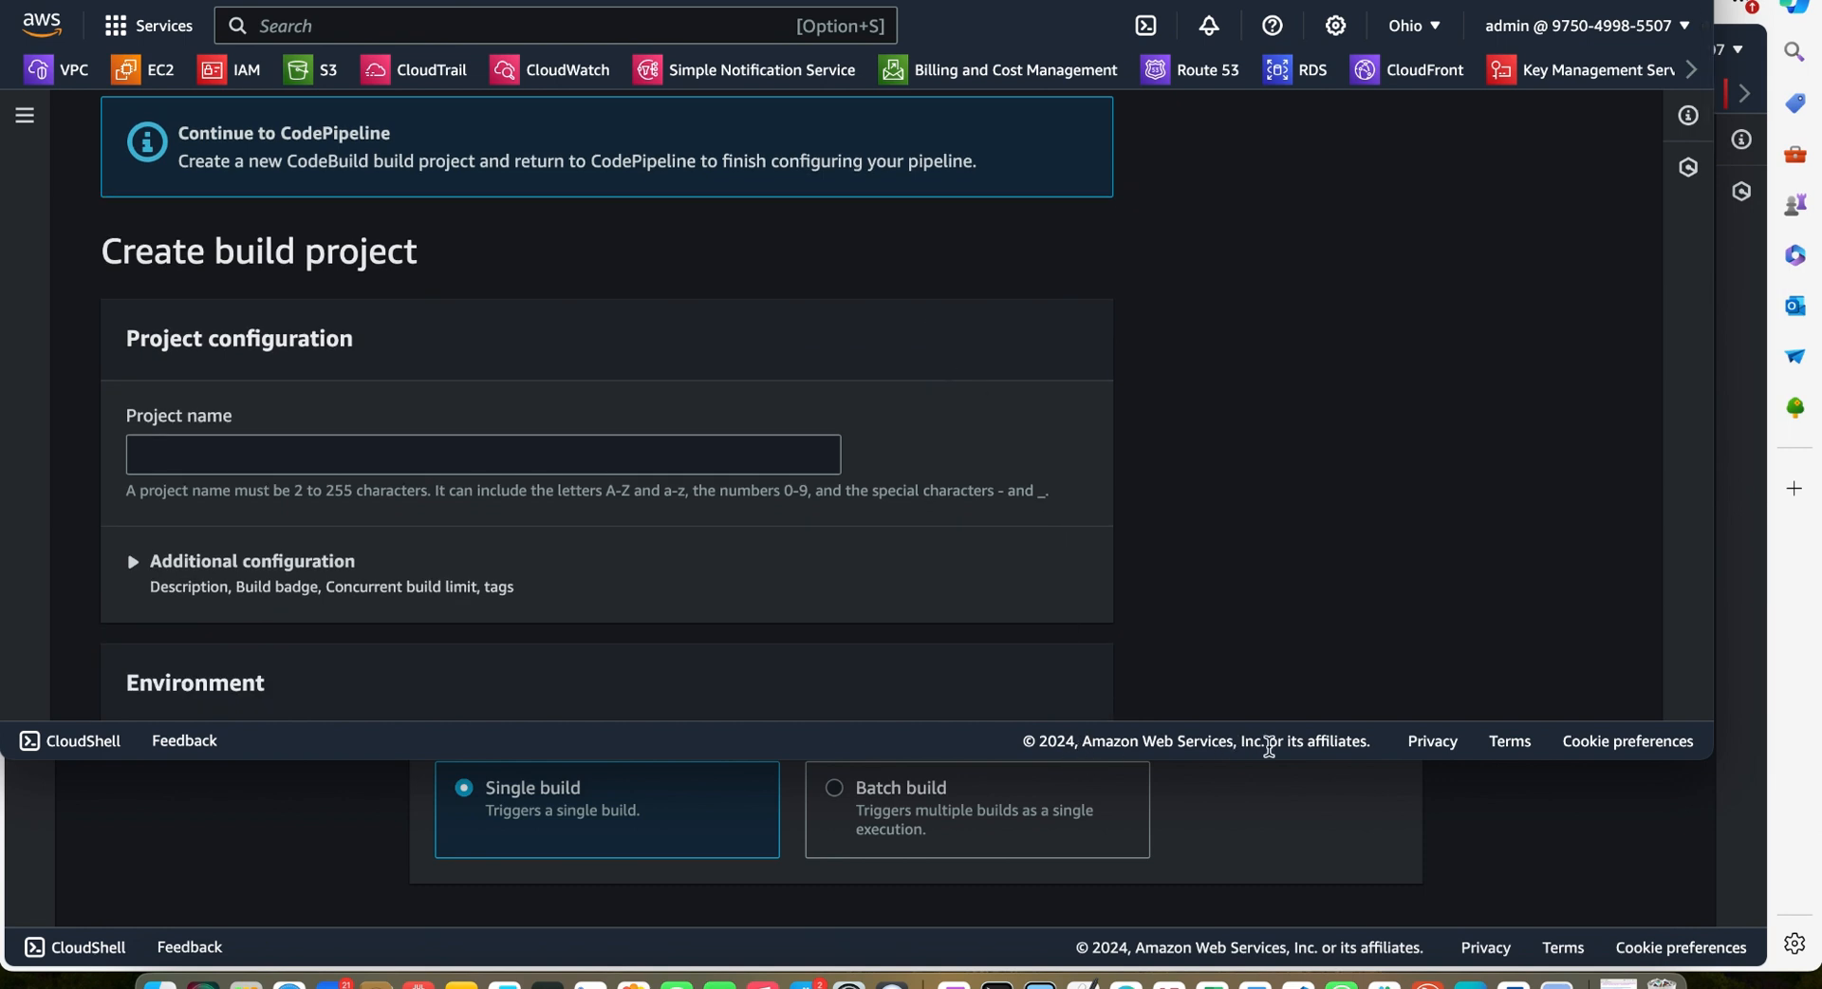
{"action": "left_click_drag", "start_coordinate": [1269, 750], "coordinate": [1288, 948]}
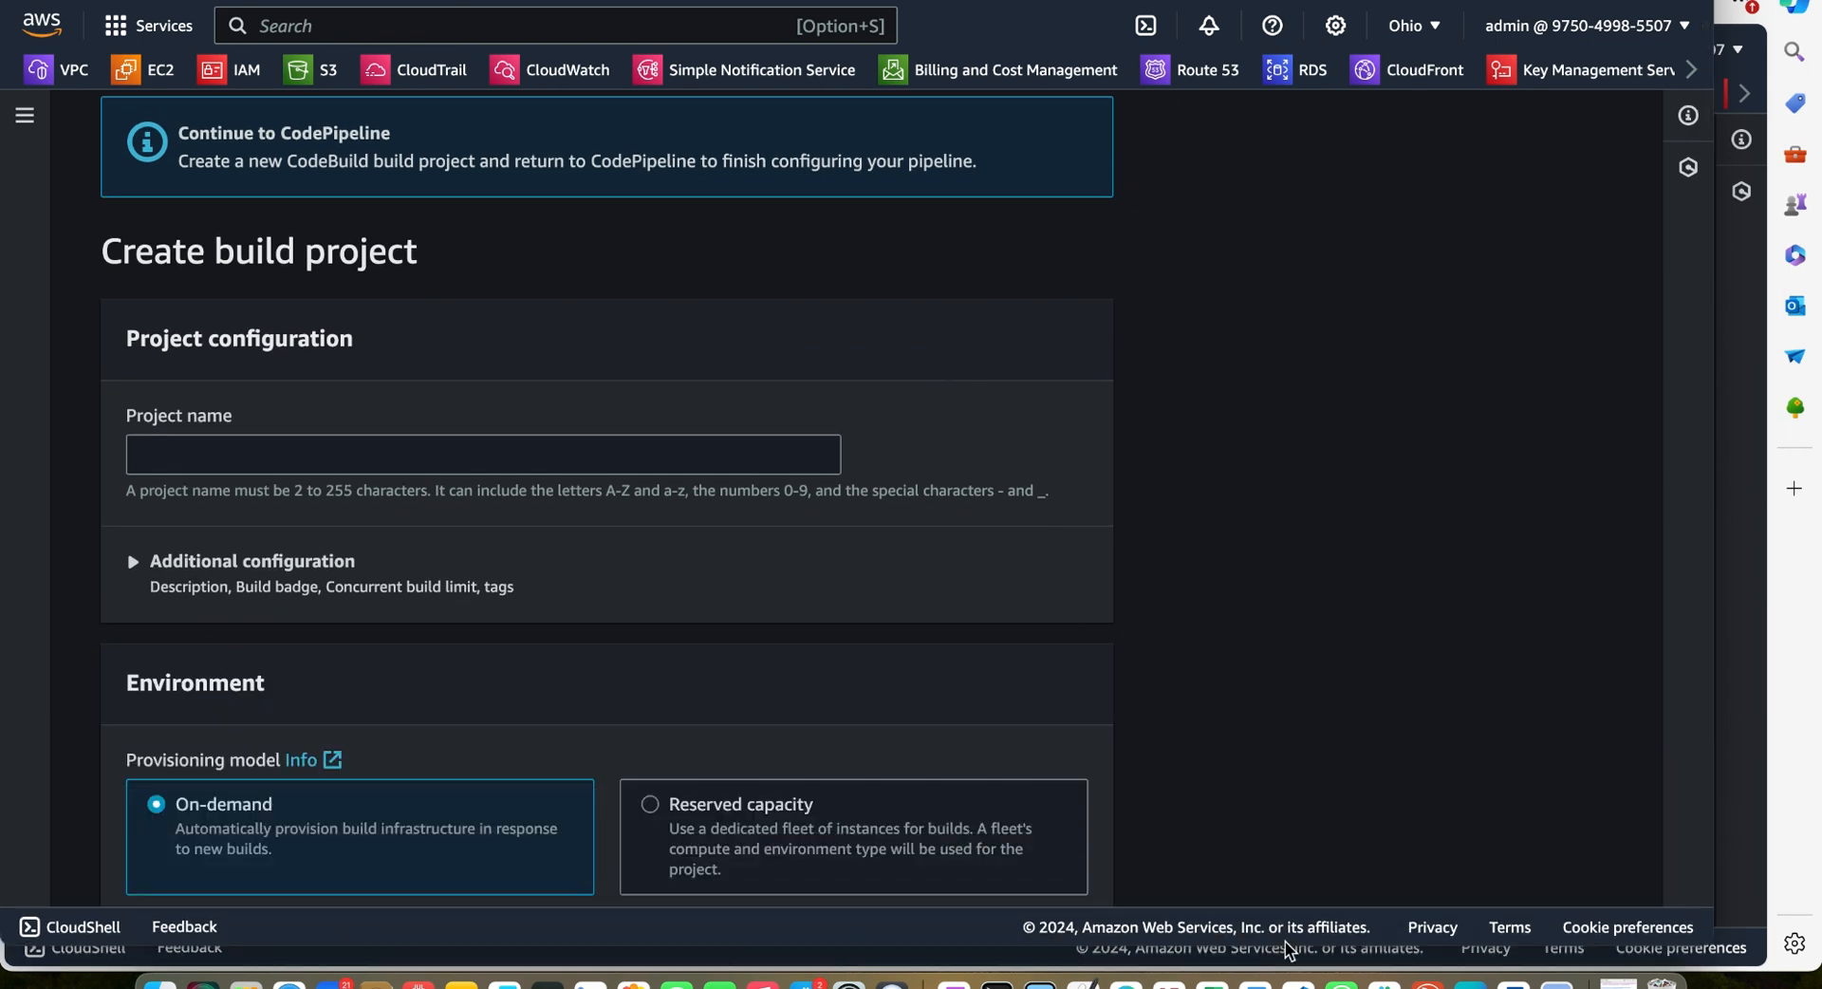
Name the new build project myyoutubevideo-project
{"action": "left_click", "coordinate": [424, 455]}
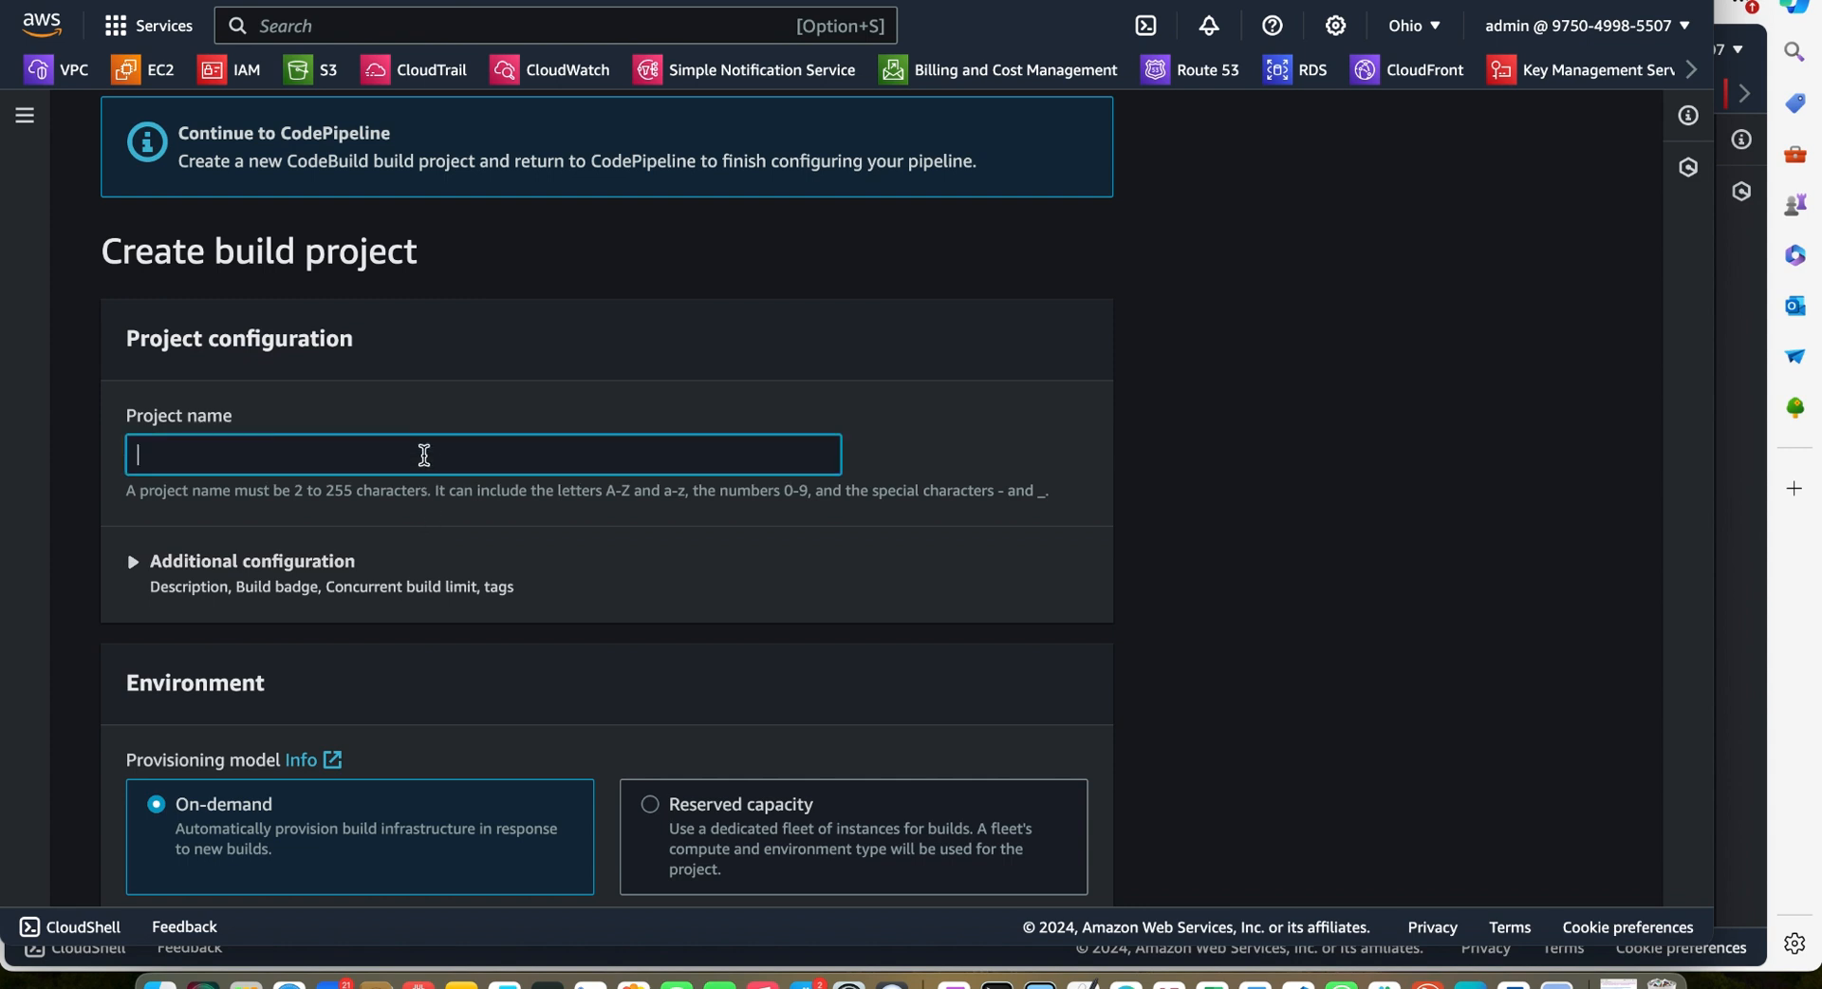
{"action": "type", "text": "myyoutubevideo"}
{"action": "type", "text": "-pro"}
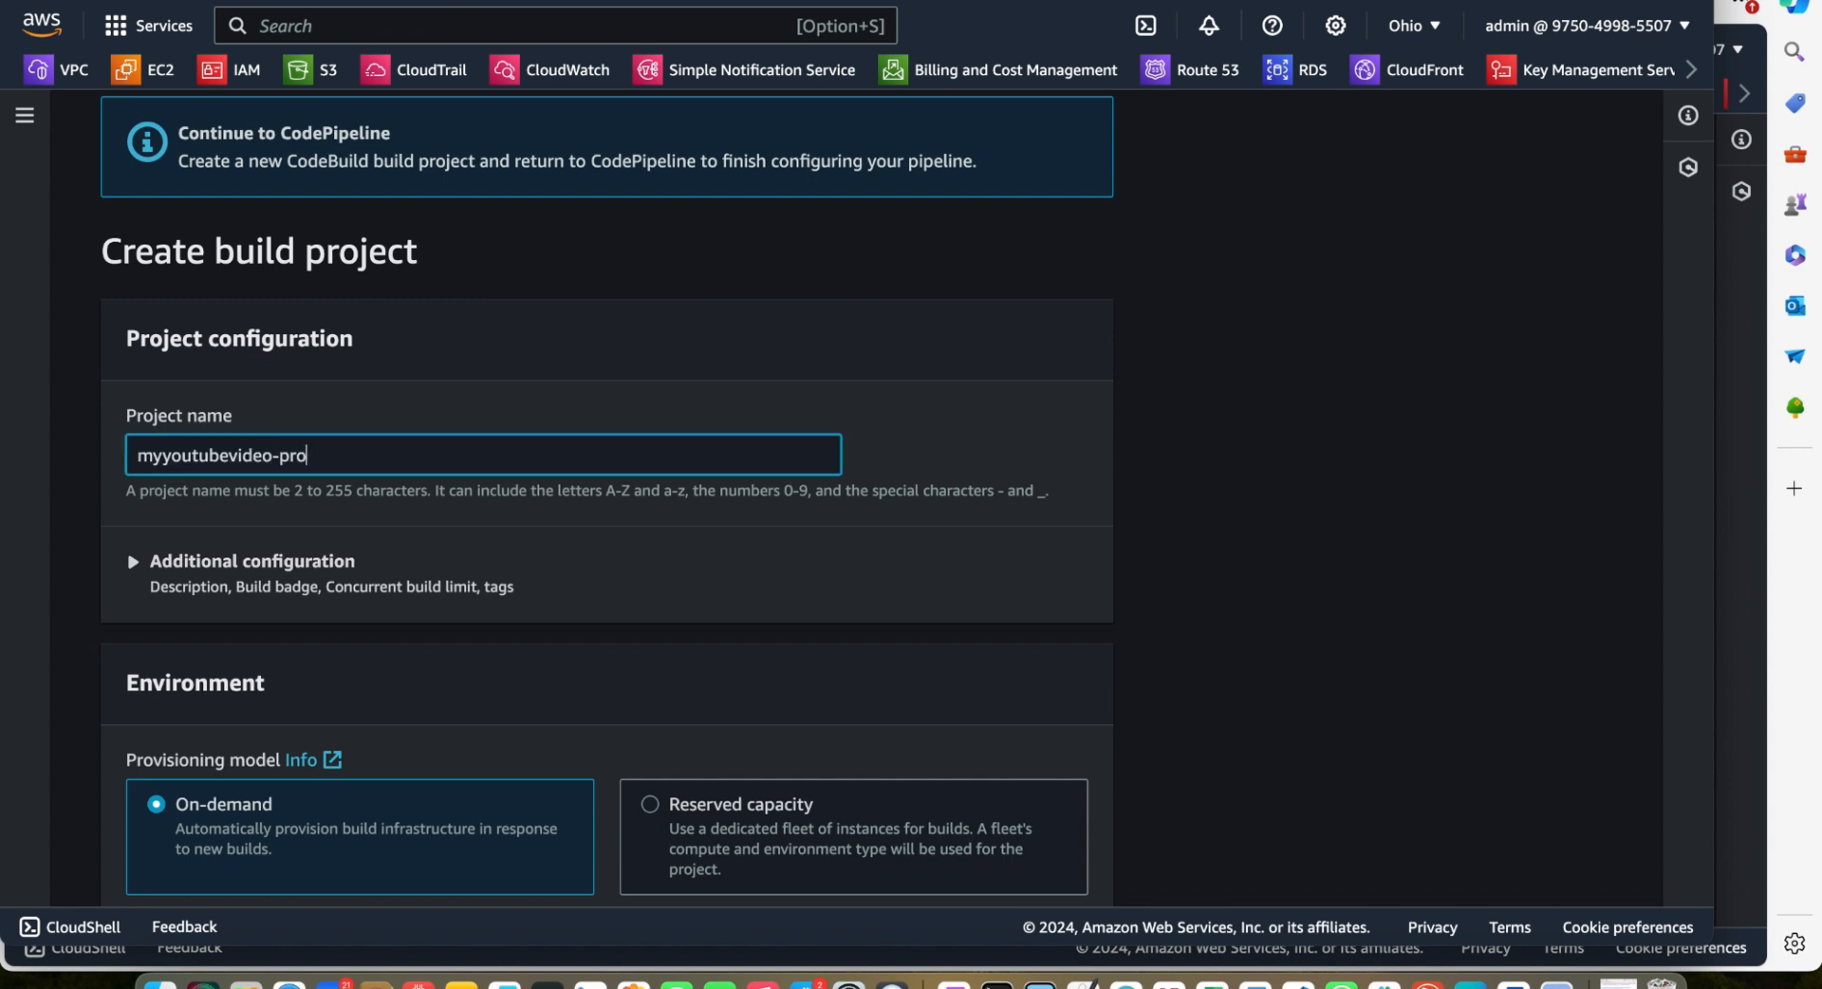
{"action": "type", "text": "ject"}
Expand and collapse the project's additional configuration section
{"action": "scroll", "coordinate": [598, 545], "scroll_direction": "down", "scroll_amount": 1}
{"action": "scroll", "coordinate": [598, 546], "scroll_direction": "down", "scroll_amount": 1}
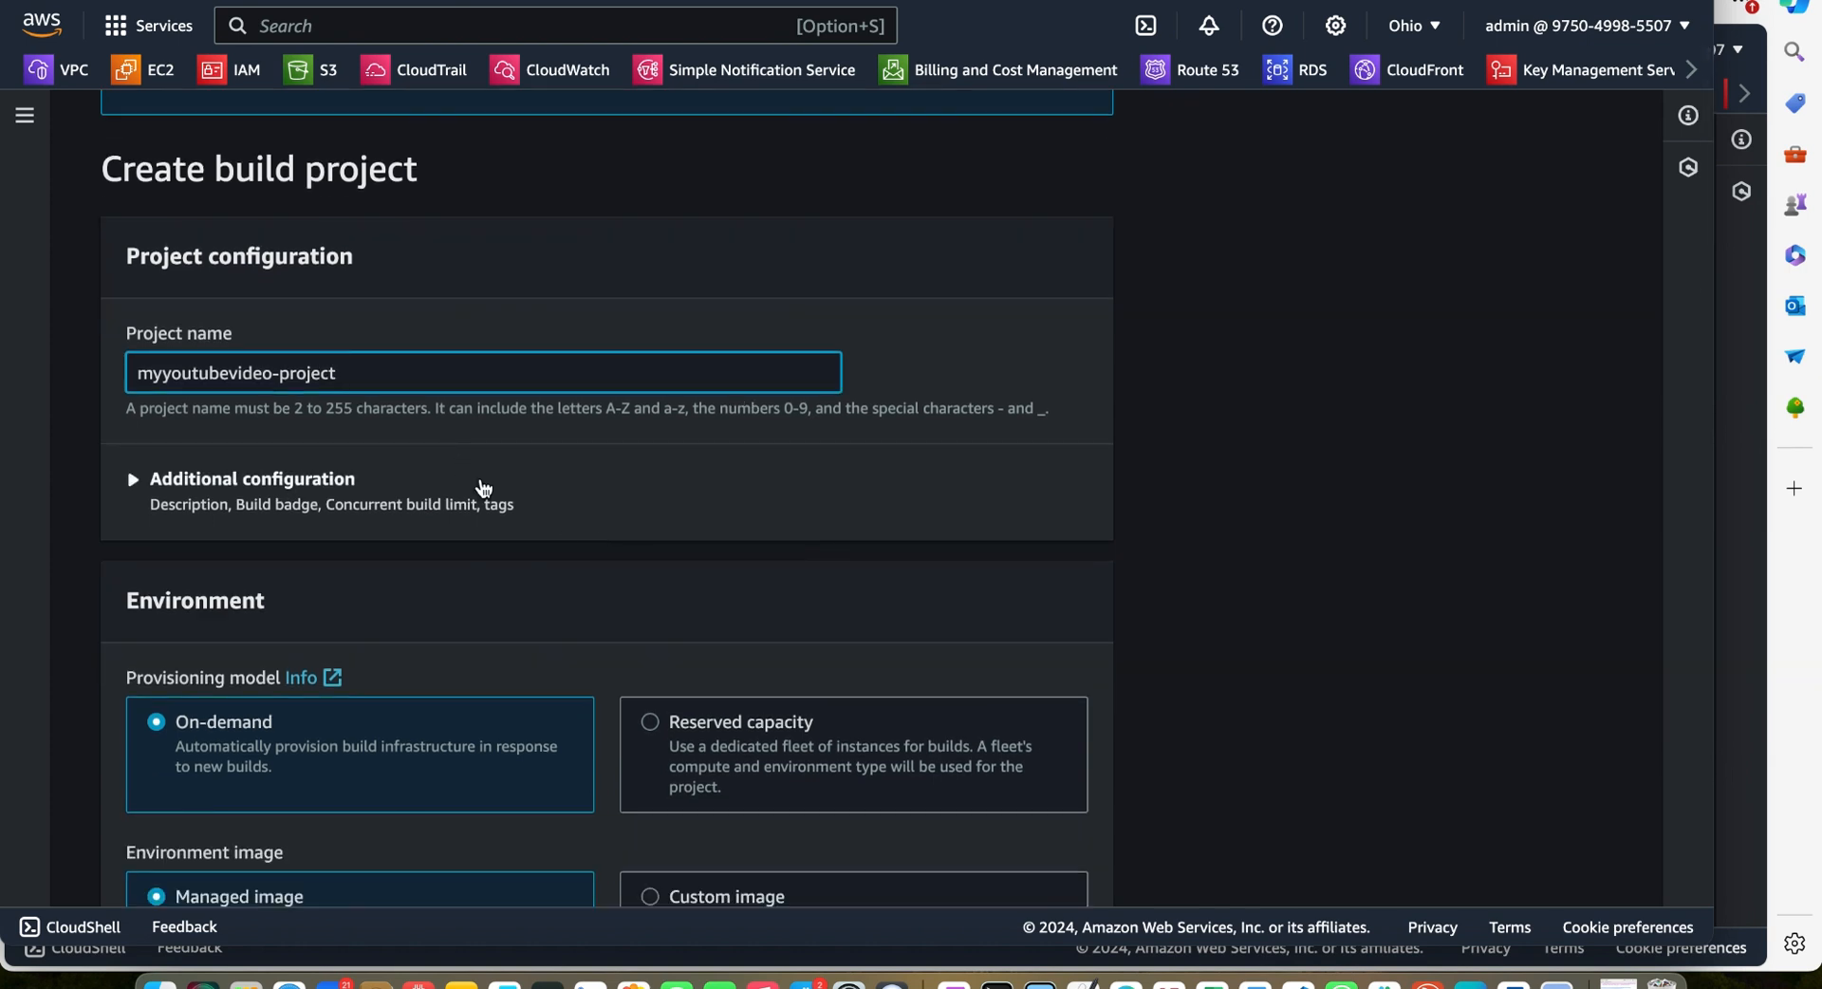
{"action": "scroll", "coordinate": [480, 487], "scroll_direction": "down", "scroll_amount": 2}
{"action": "left_click", "coordinate": [134, 369]}
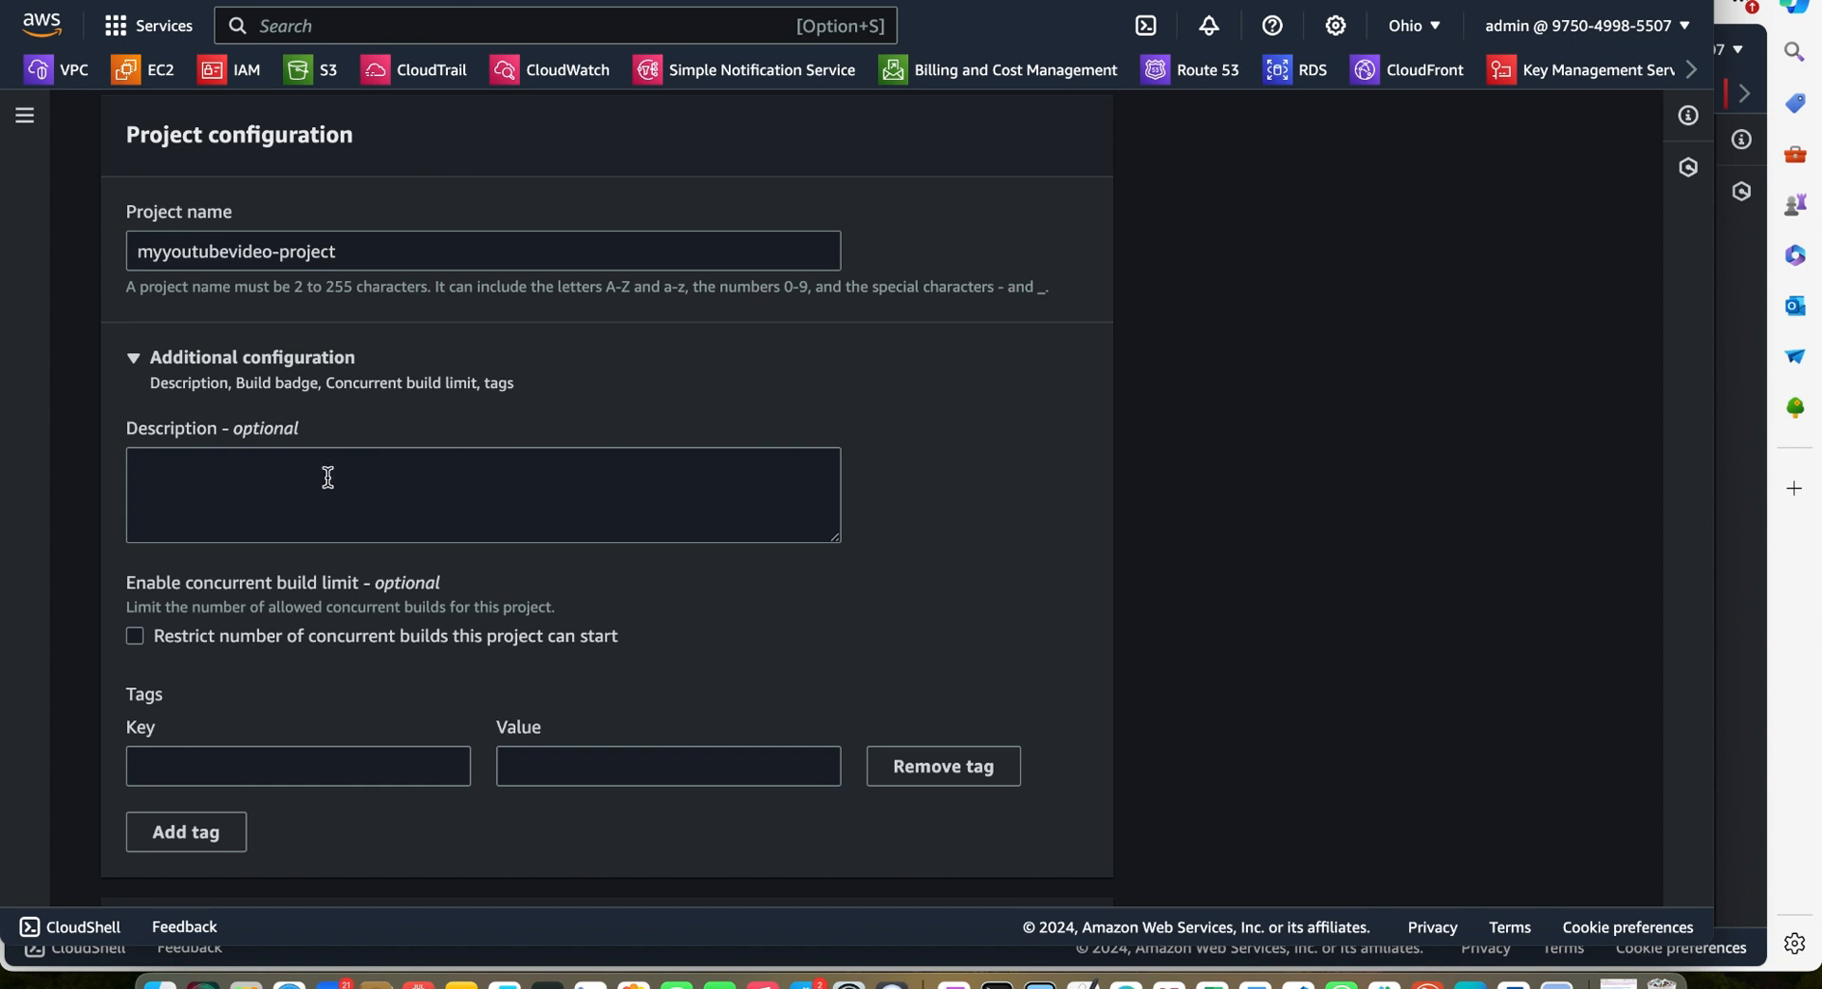
{"action": "key", "text": "Return"}
Review the environment settings, including the operating system, runtime and image options
{"action": "scroll", "coordinate": [484, 492], "scroll_direction": "down", "scroll_amount": 2}
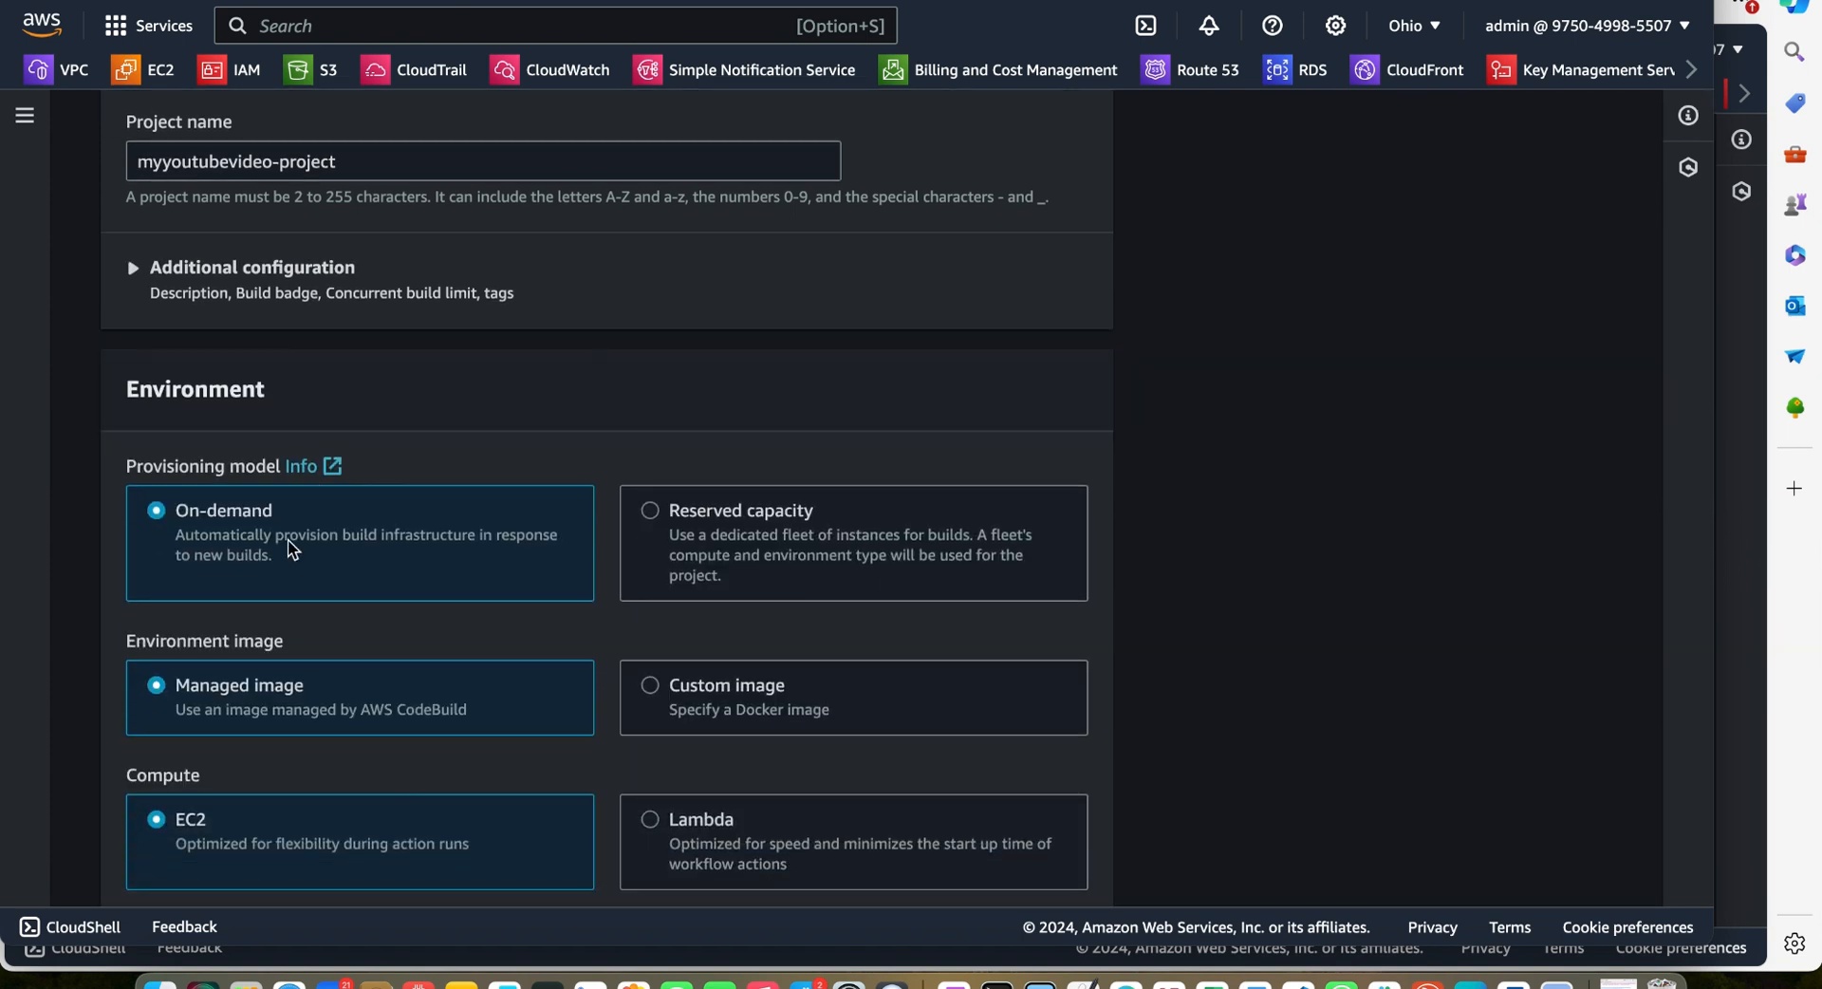
{"action": "scroll", "coordinate": [288, 541], "scroll_direction": "down", "scroll_amount": 2}
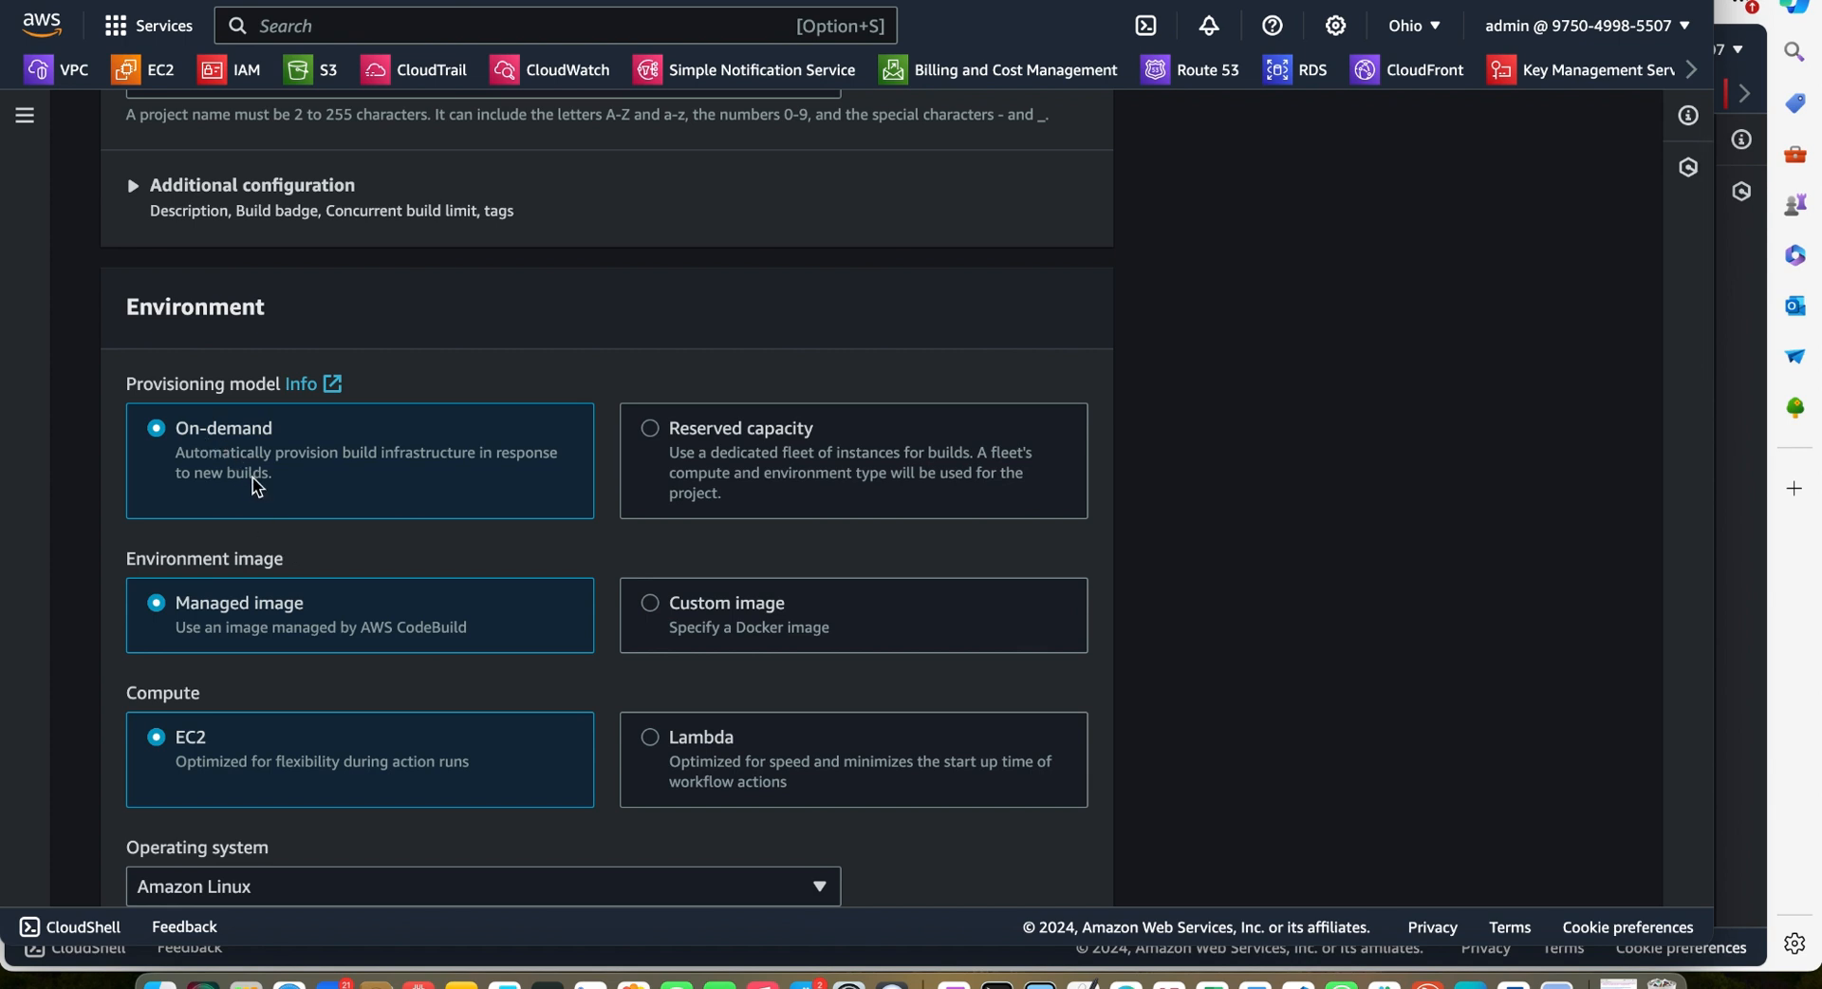
{"action": "scroll", "coordinate": [341, 480], "scroll_direction": "down", "scroll_amount": 5}
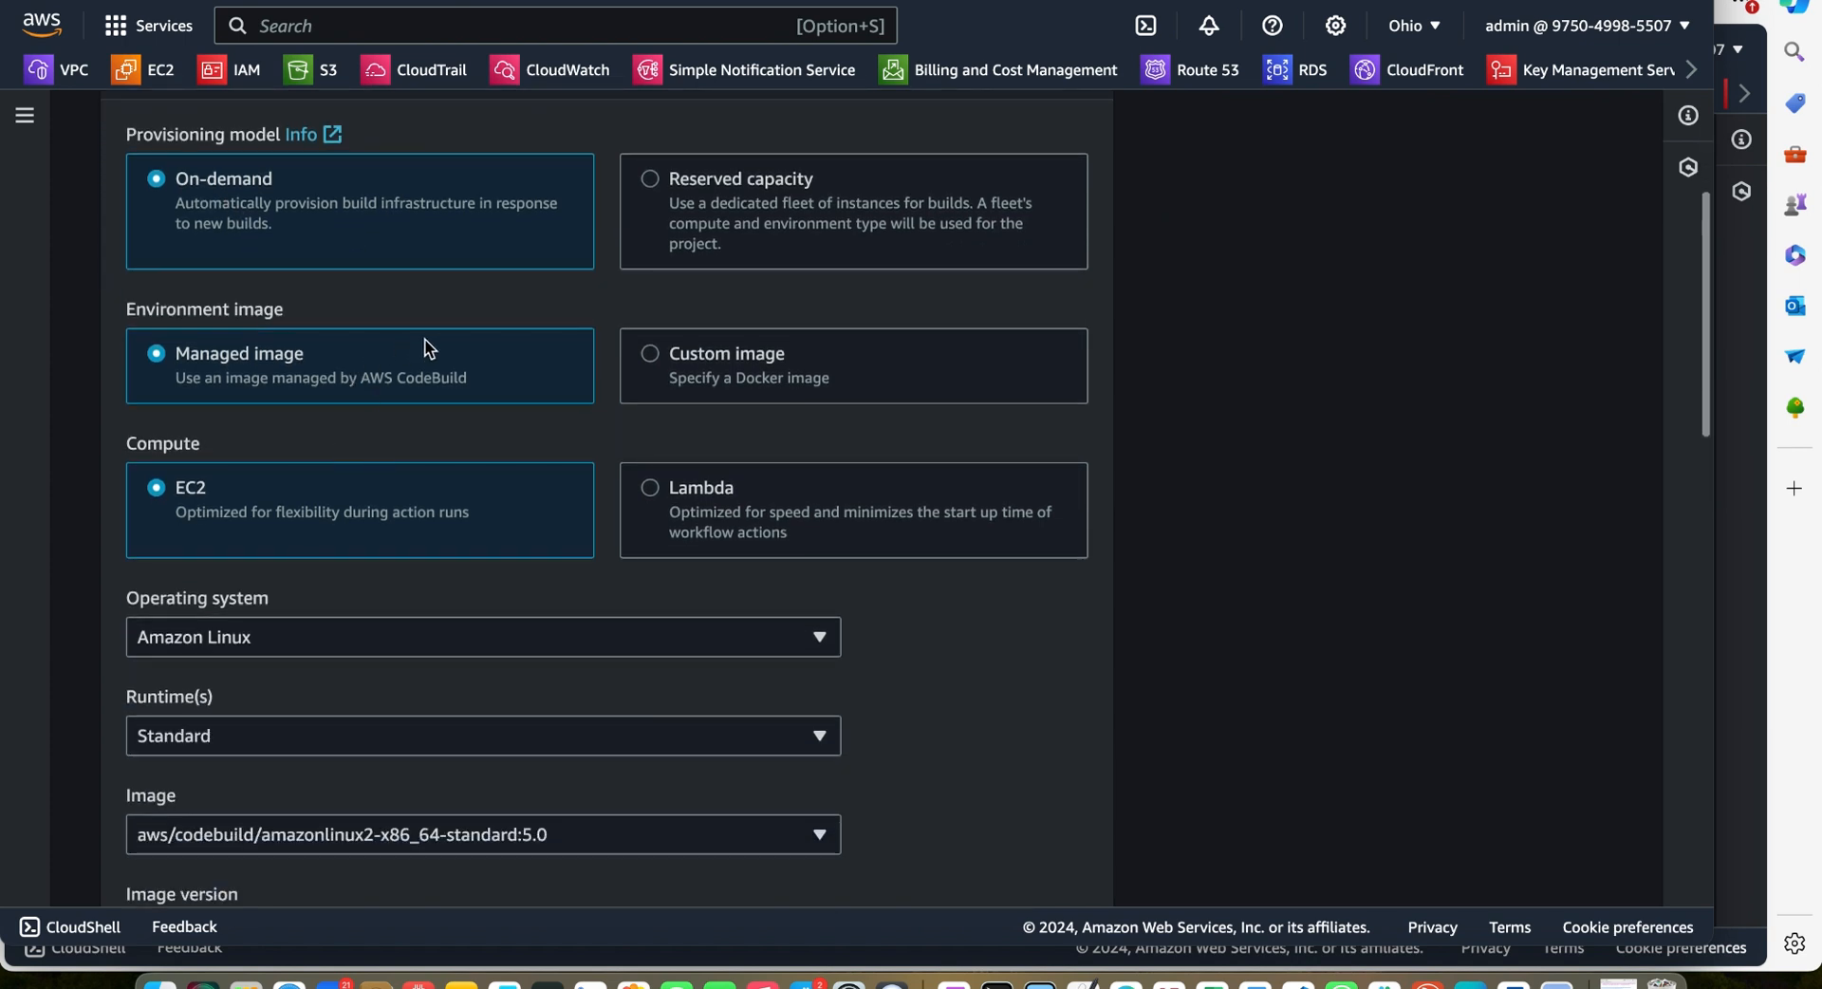
{"action": "scroll", "coordinate": [388, 420], "scroll_direction": "down", "scroll_amount": 2}
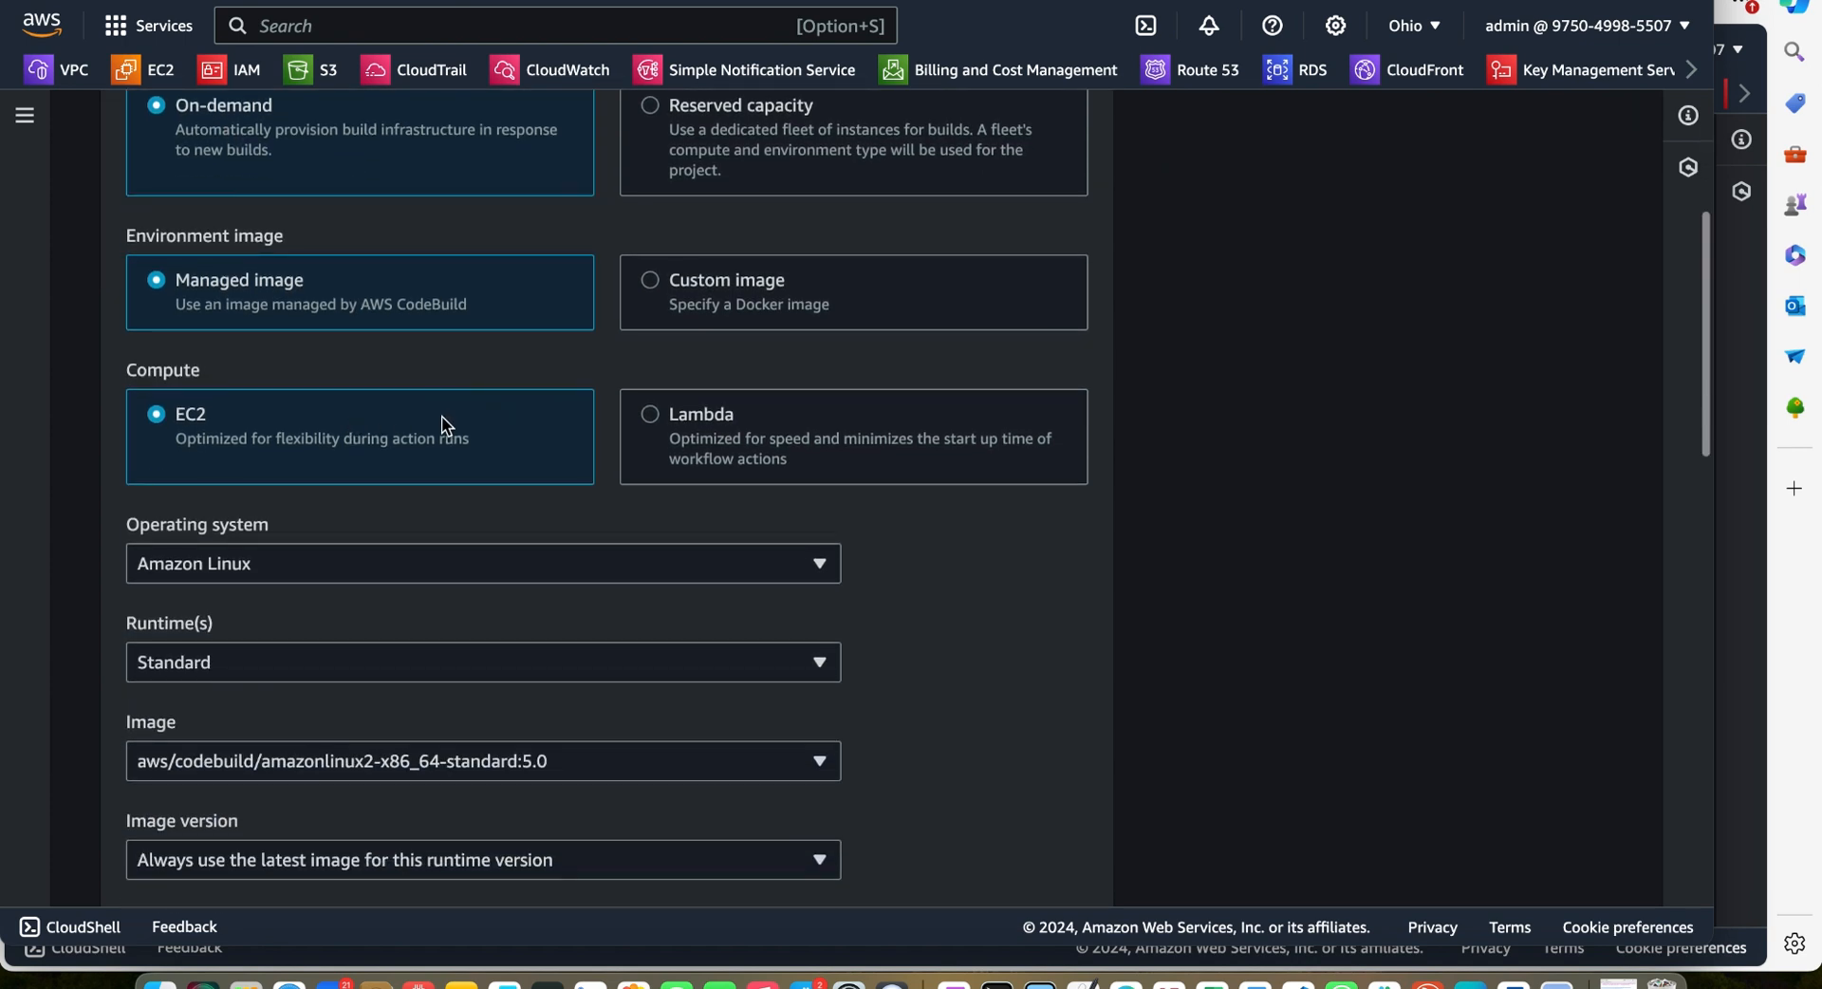
{"action": "scroll", "coordinate": [550, 420], "scroll_direction": "down", "scroll_amount": 3}
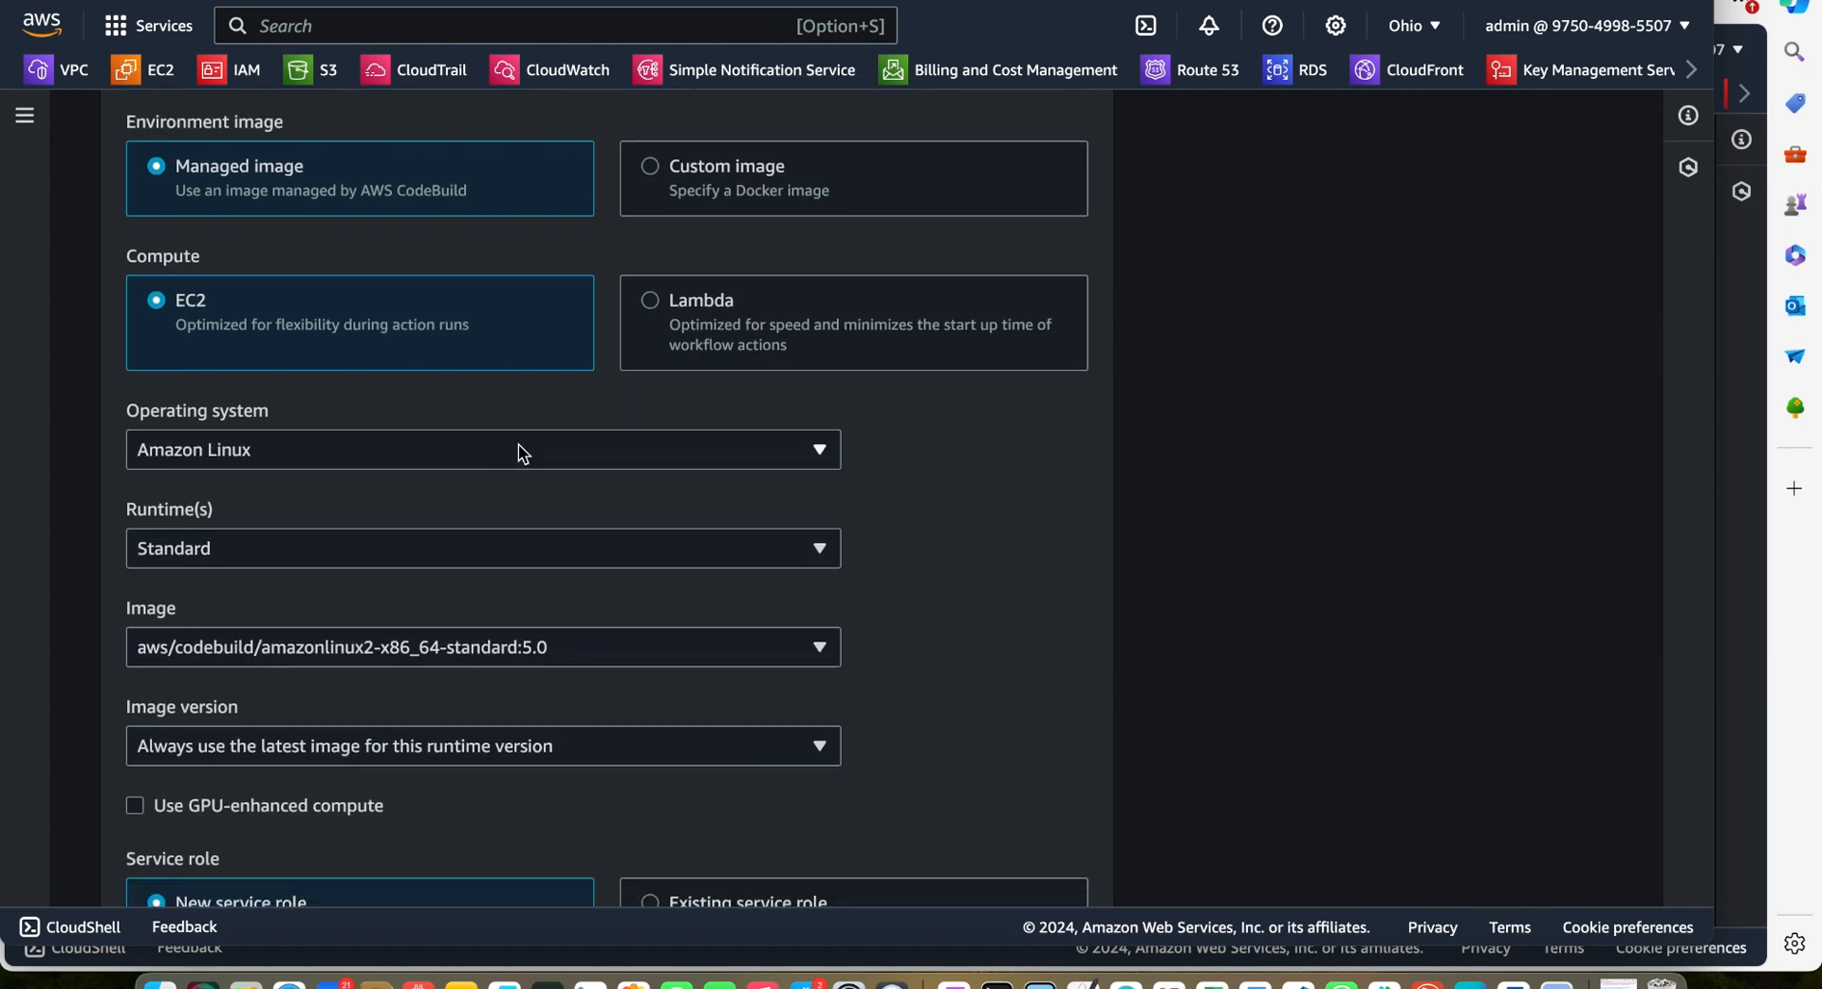
{"action": "scroll", "coordinate": [672, 470], "scroll_direction": "down", "scroll_amount": 1}
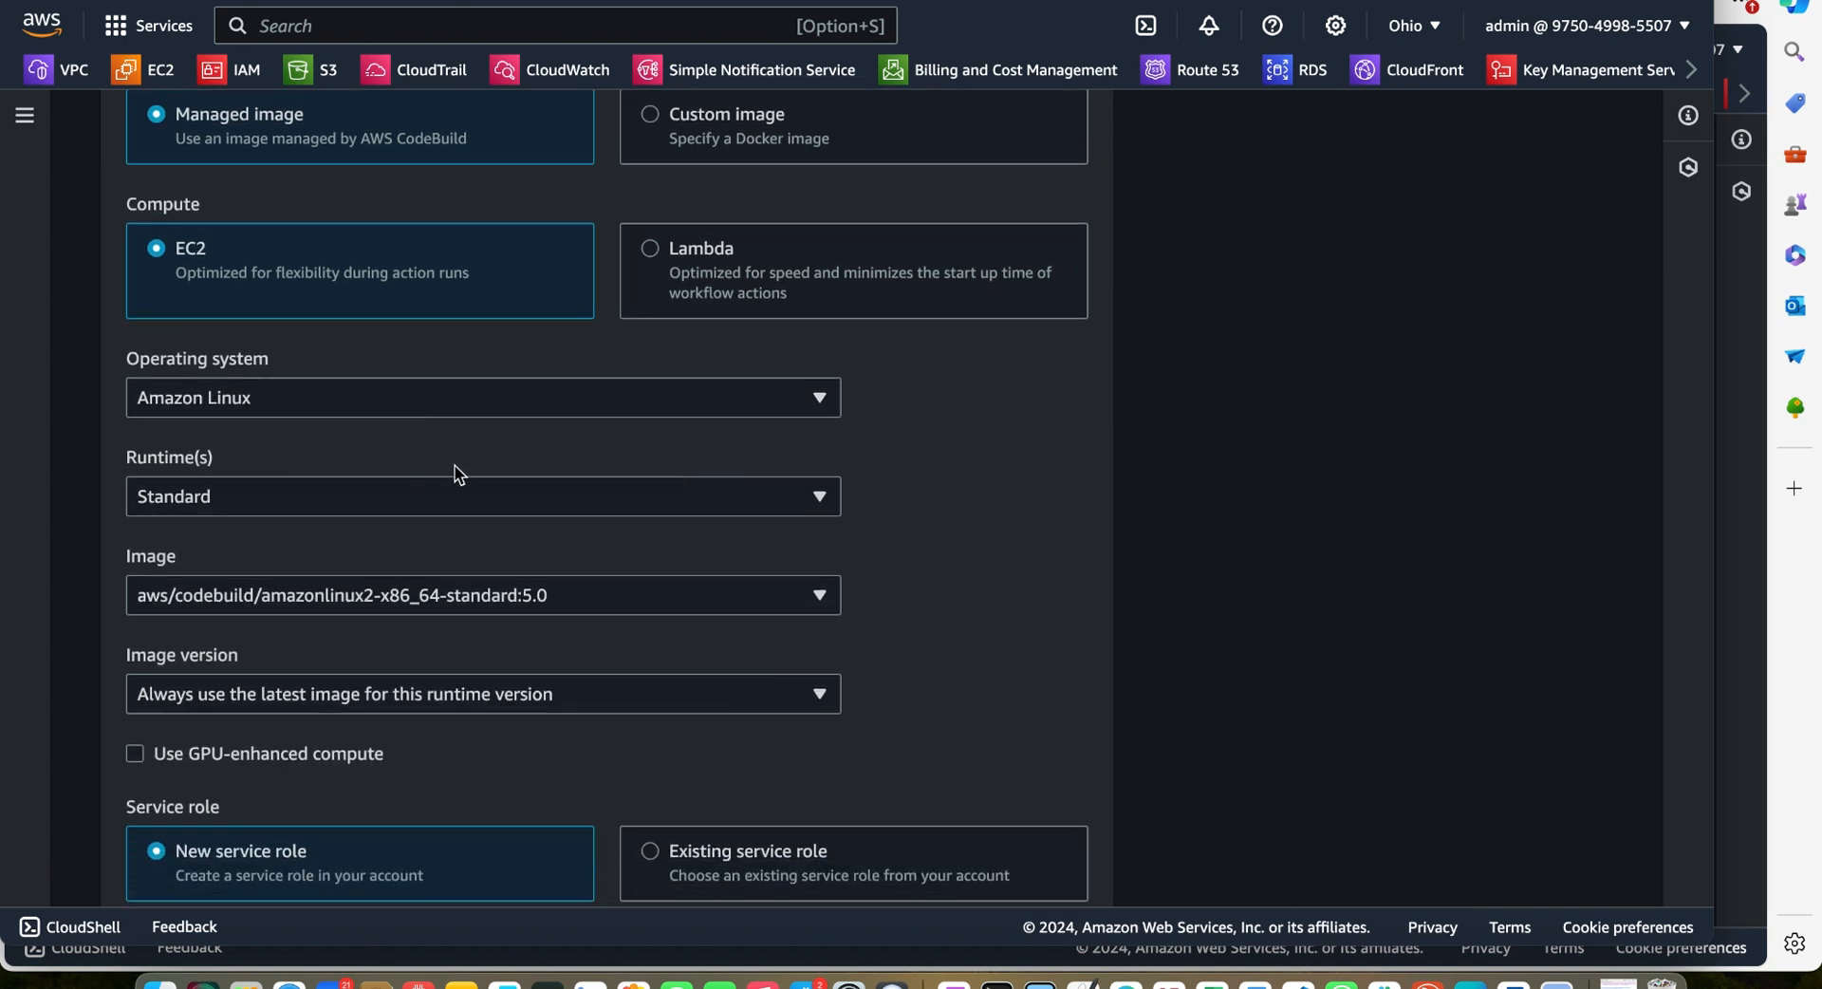
{"action": "scroll", "coordinate": [384, 495], "scroll_direction": "down", "scroll_amount": 2}
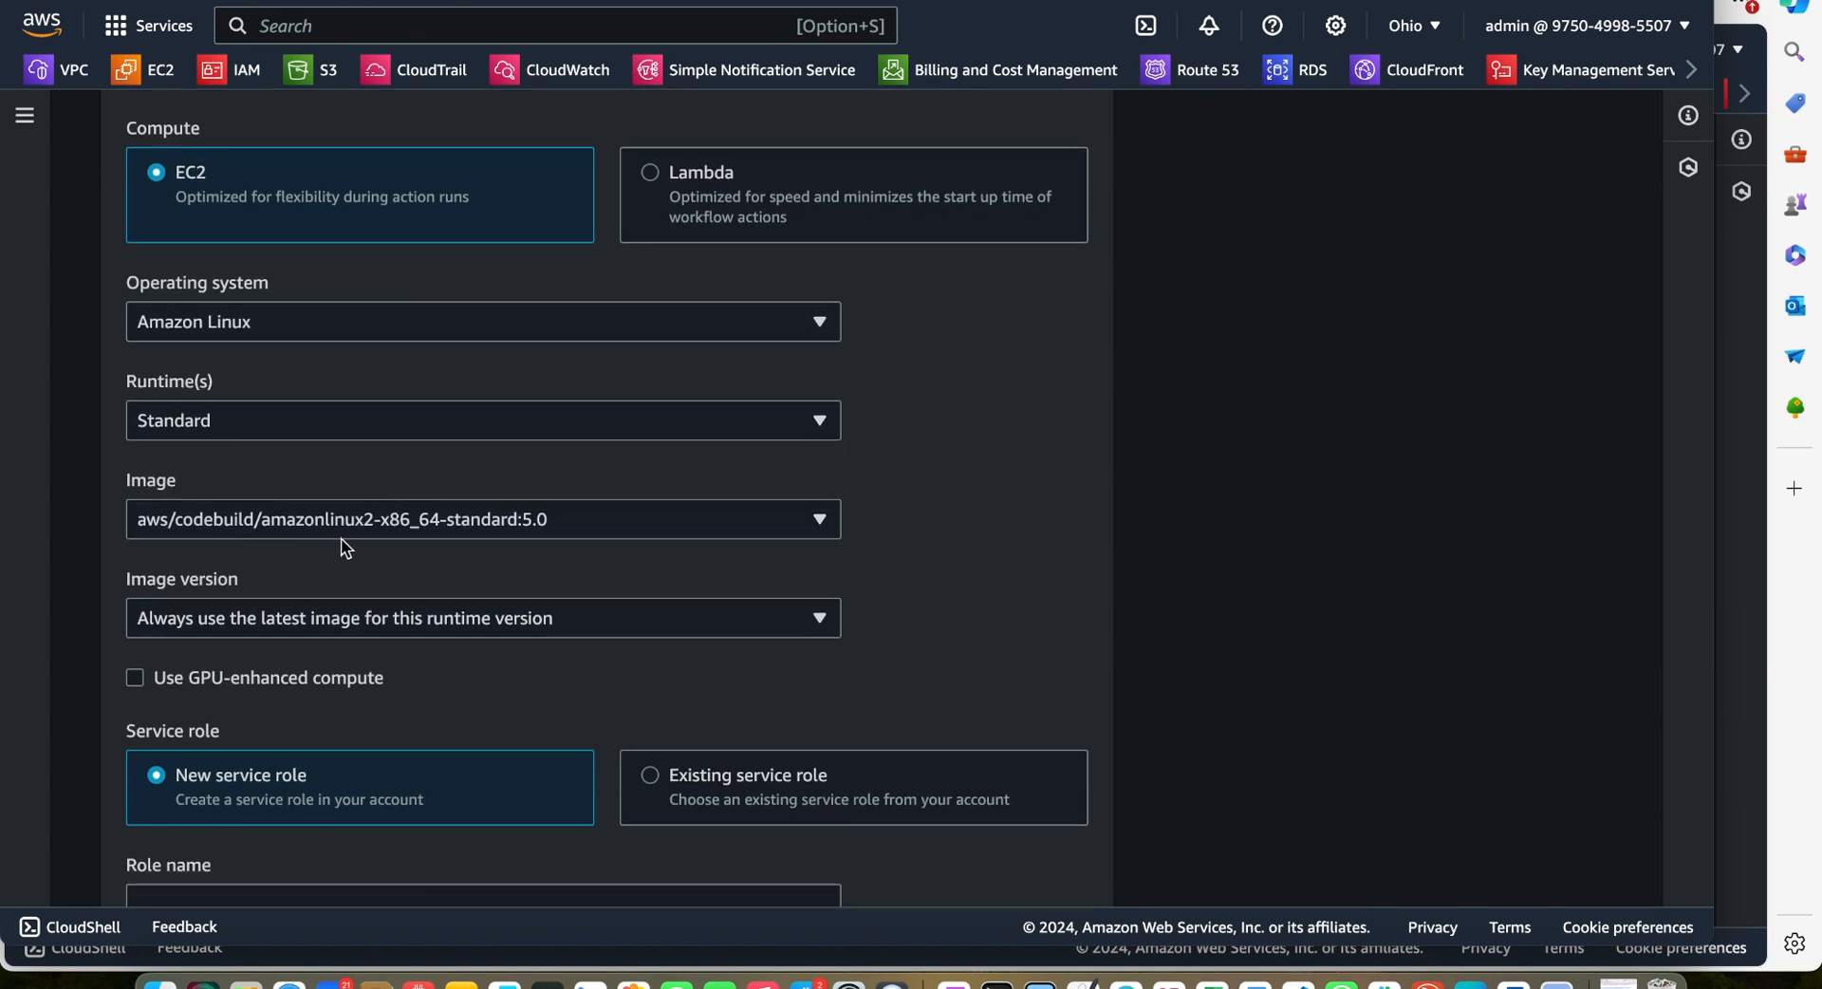
{"action": "scroll", "coordinate": [570, 533], "scroll_direction": "down", "scroll_amount": 2}
{"action": "scroll", "coordinate": [662, 439], "scroll_direction": "up", "scroll_amount": 2}
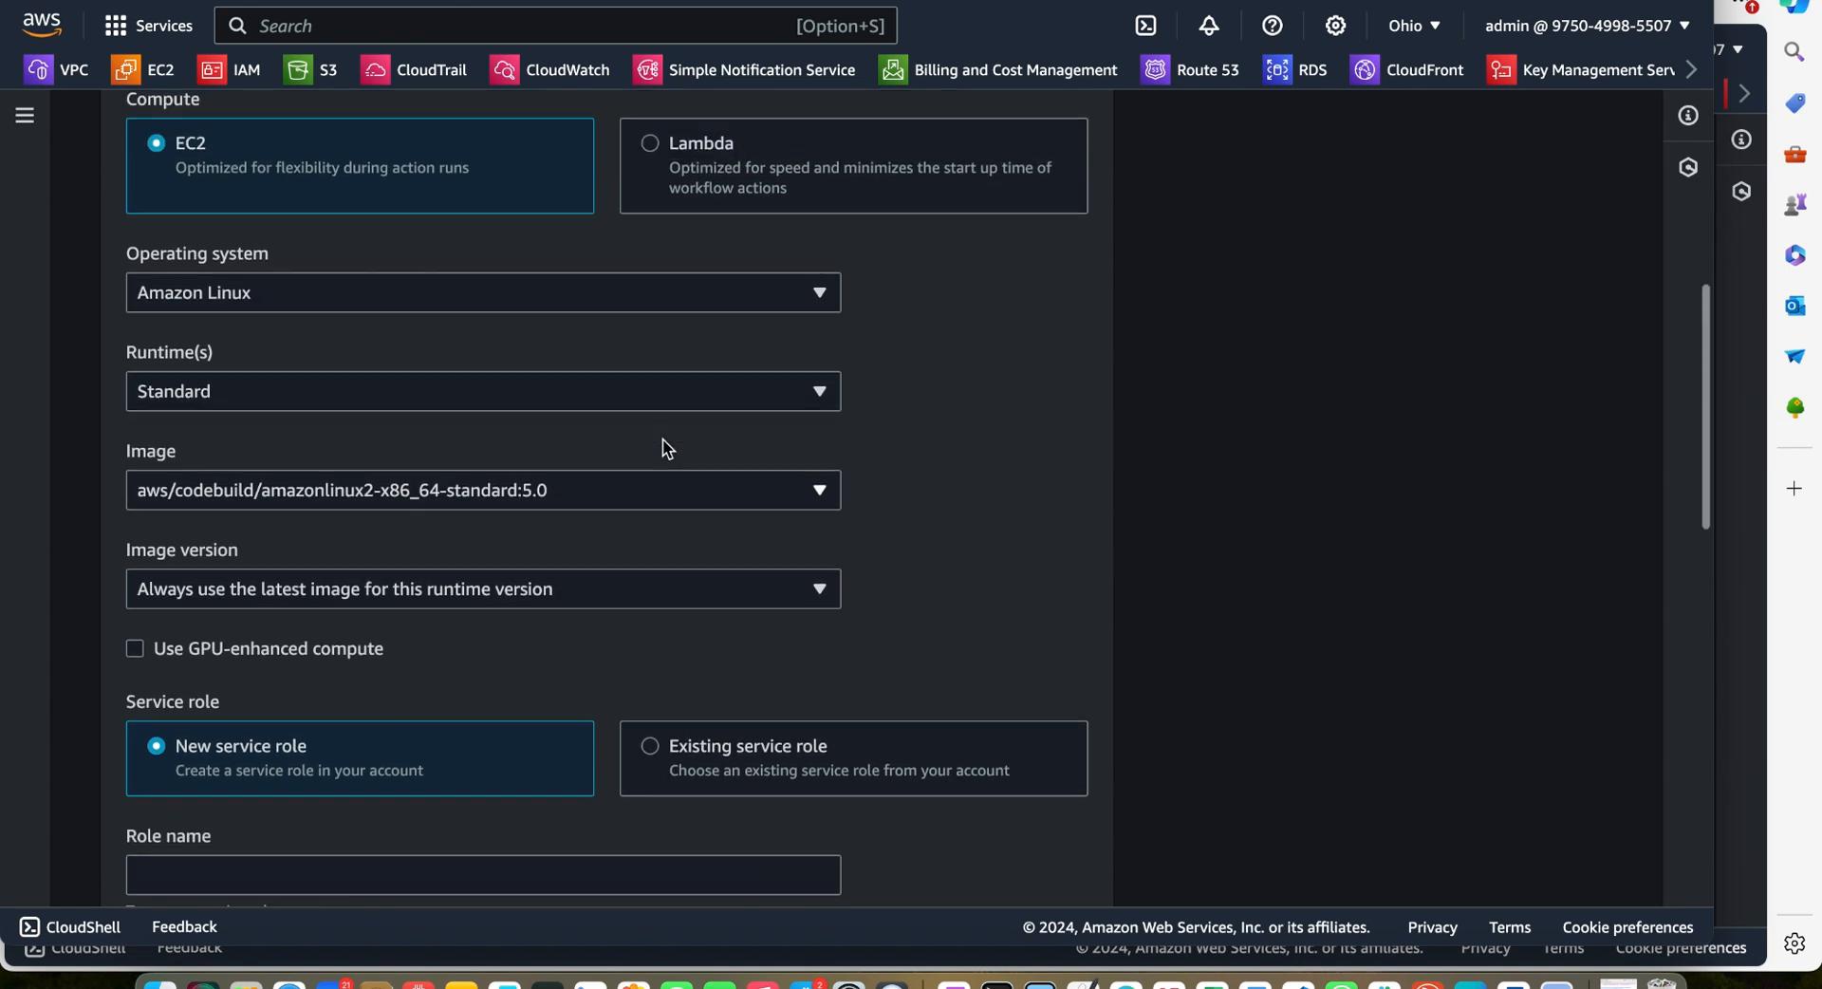
{"action": "left_click", "coordinate": [829, 300]}
{"action": "left_click", "coordinate": [823, 495]}
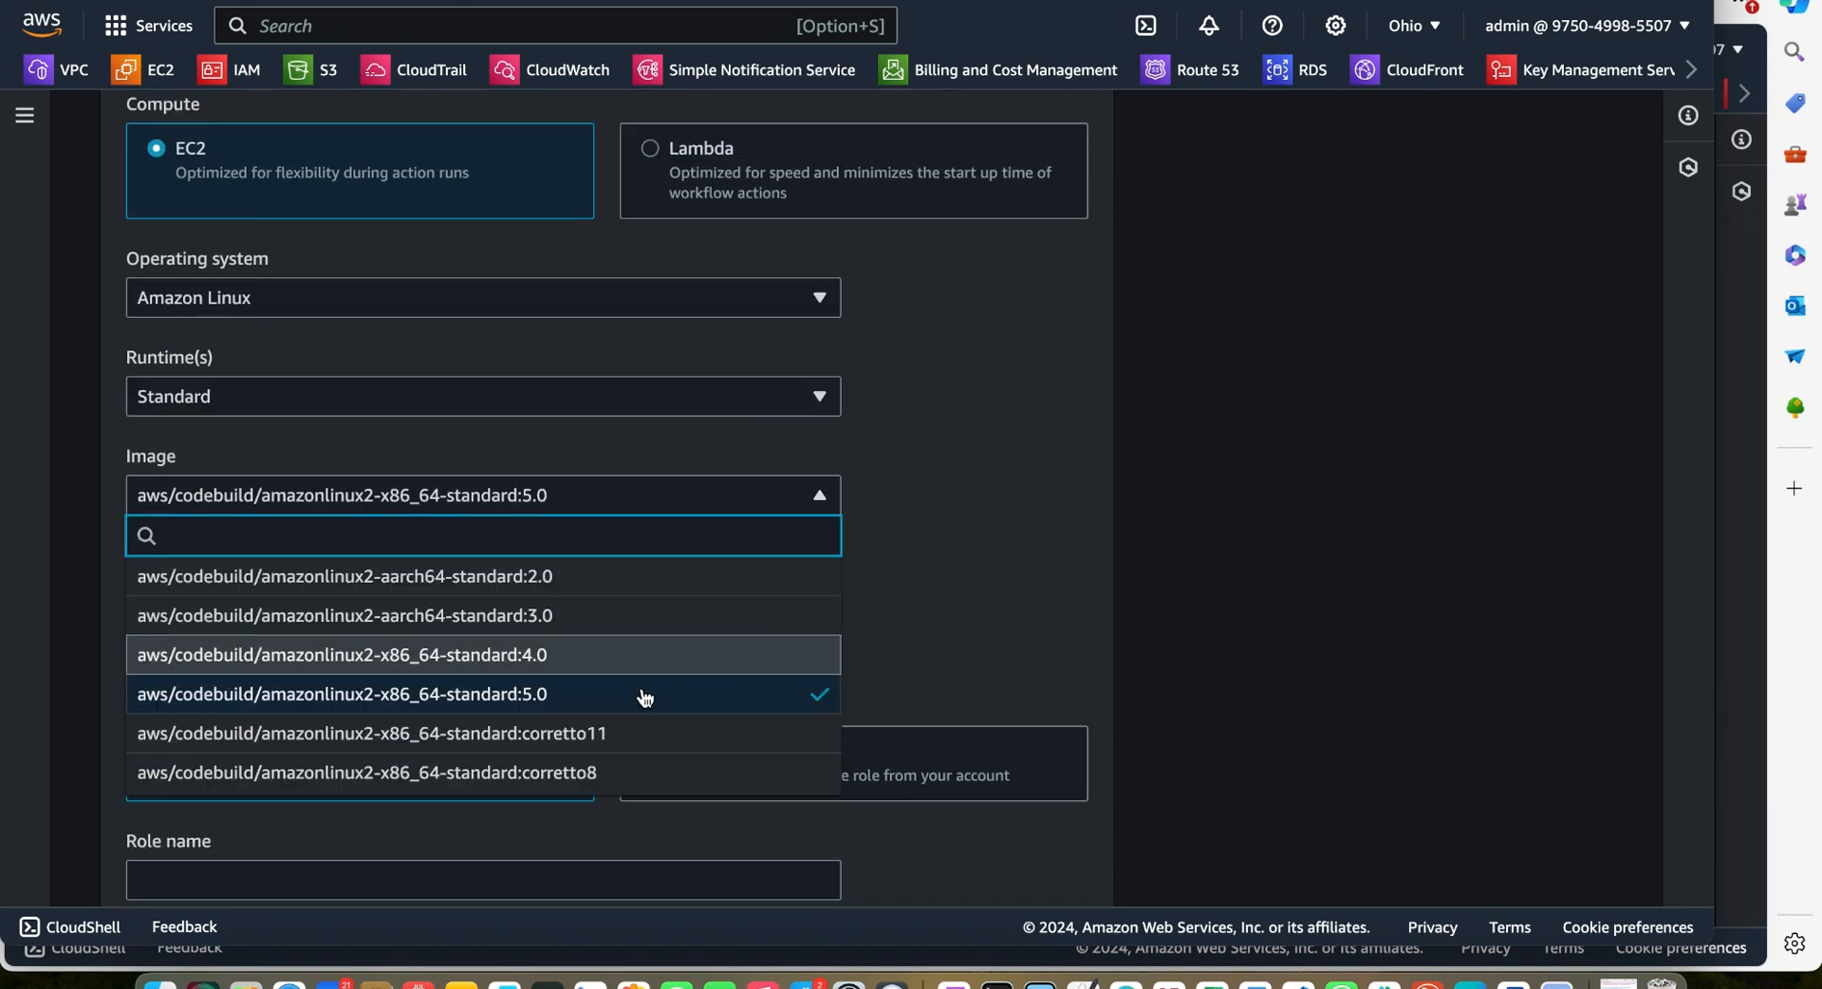
{"action": "left_click", "coordinate": [859, 646]}
{"action": "scroll", "coordinate": [854, 651], "scroll_direction": "down", "scroll_amount": 4}
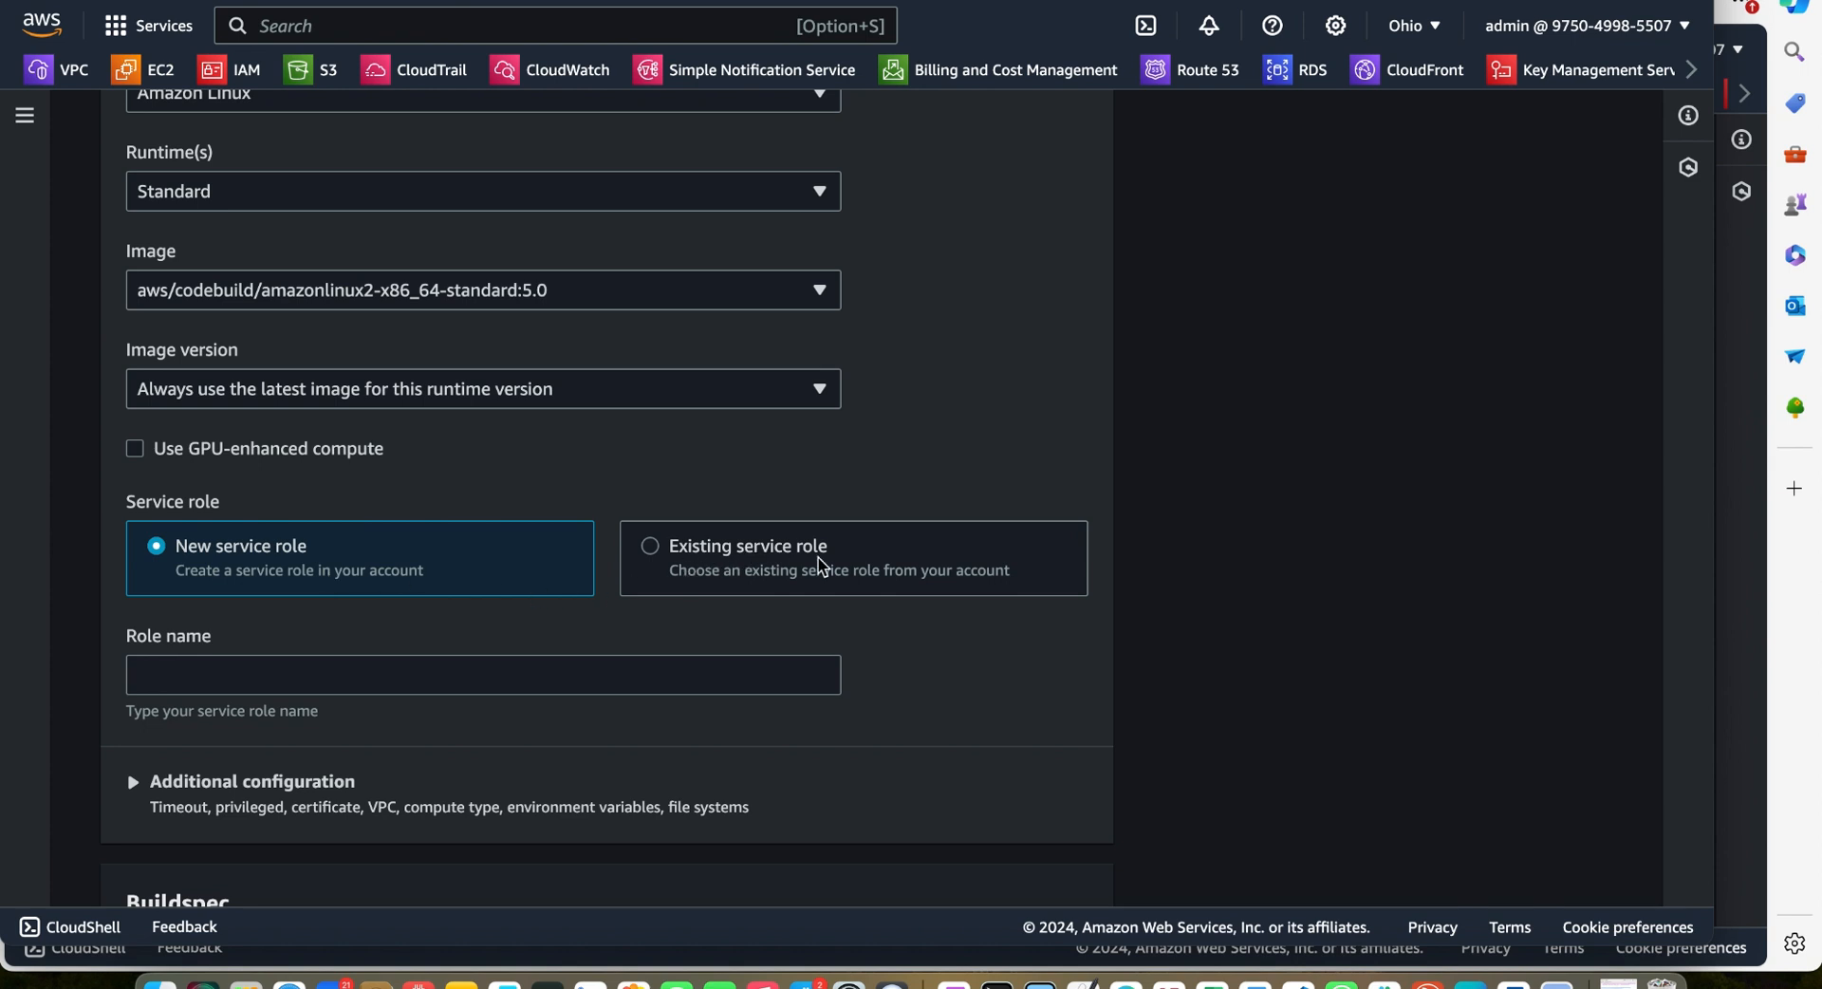
Use an existing service role and select the codebuild-january-webapp-project role ARN
{"action": "left_click", "coordinate": [653, 550]}
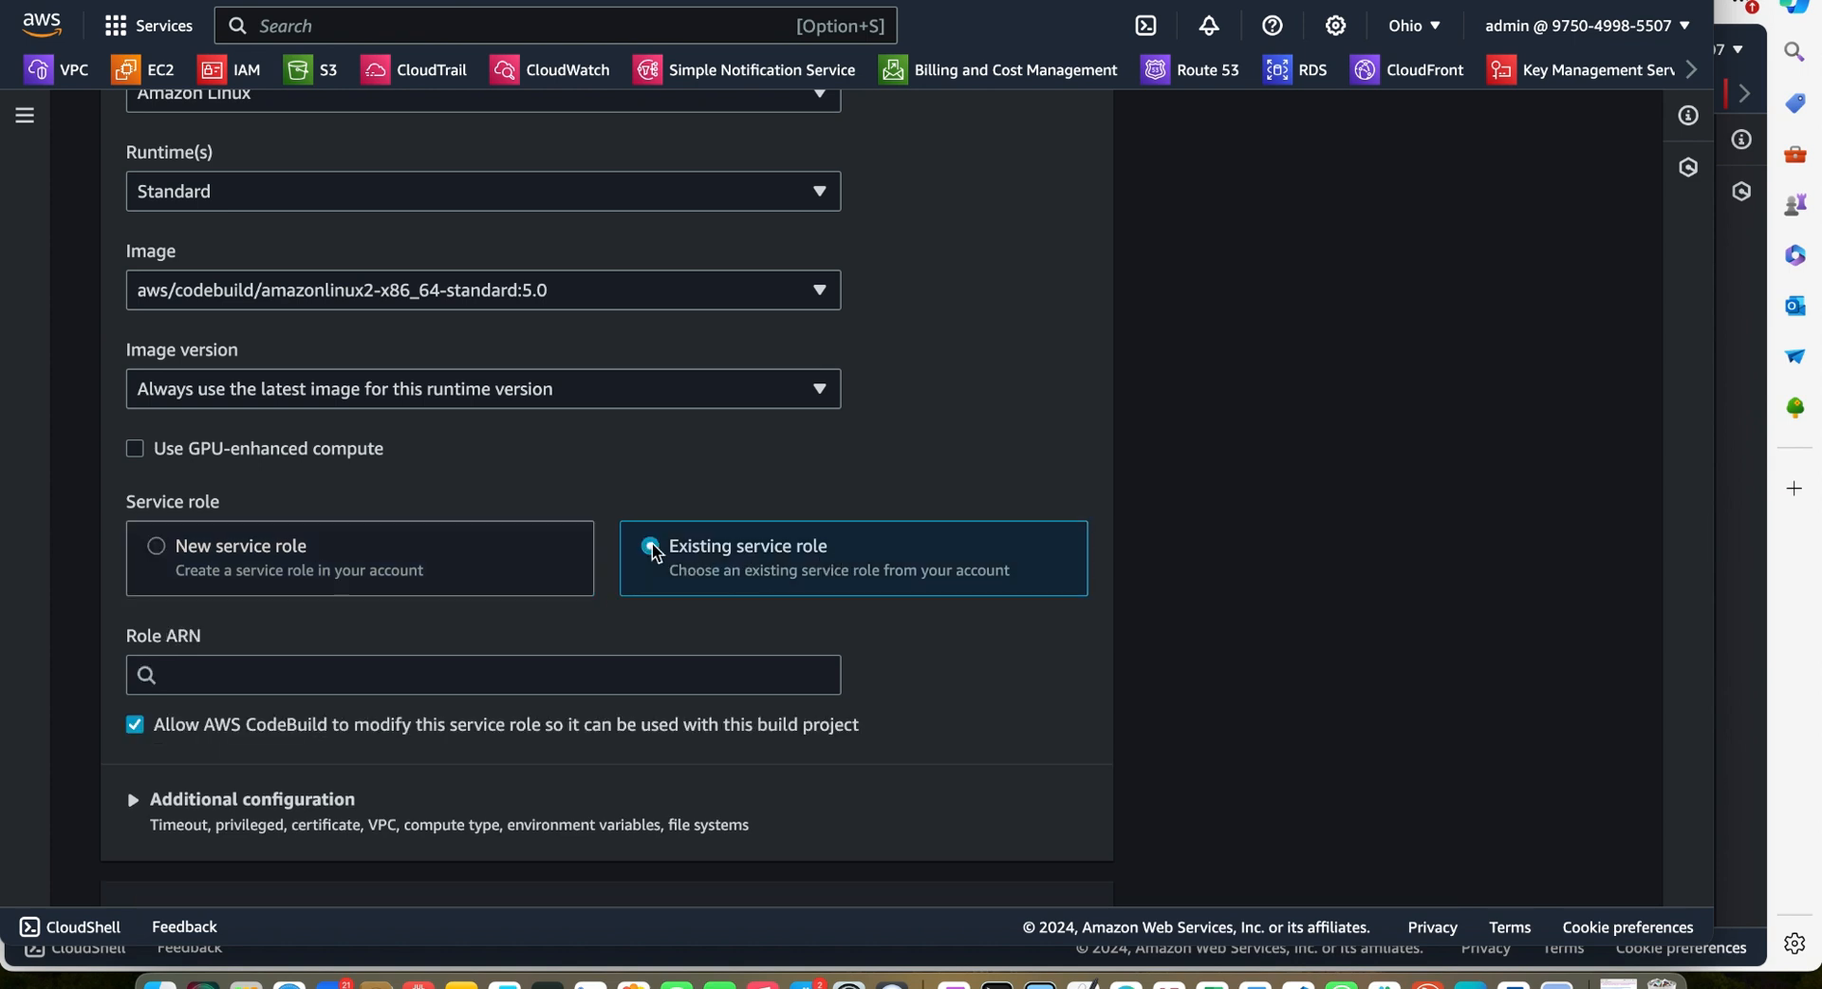
{"action": "left_click", "coordinate": [446, 675]}
{"action": "left_click", "coordinate": [446, 721]}
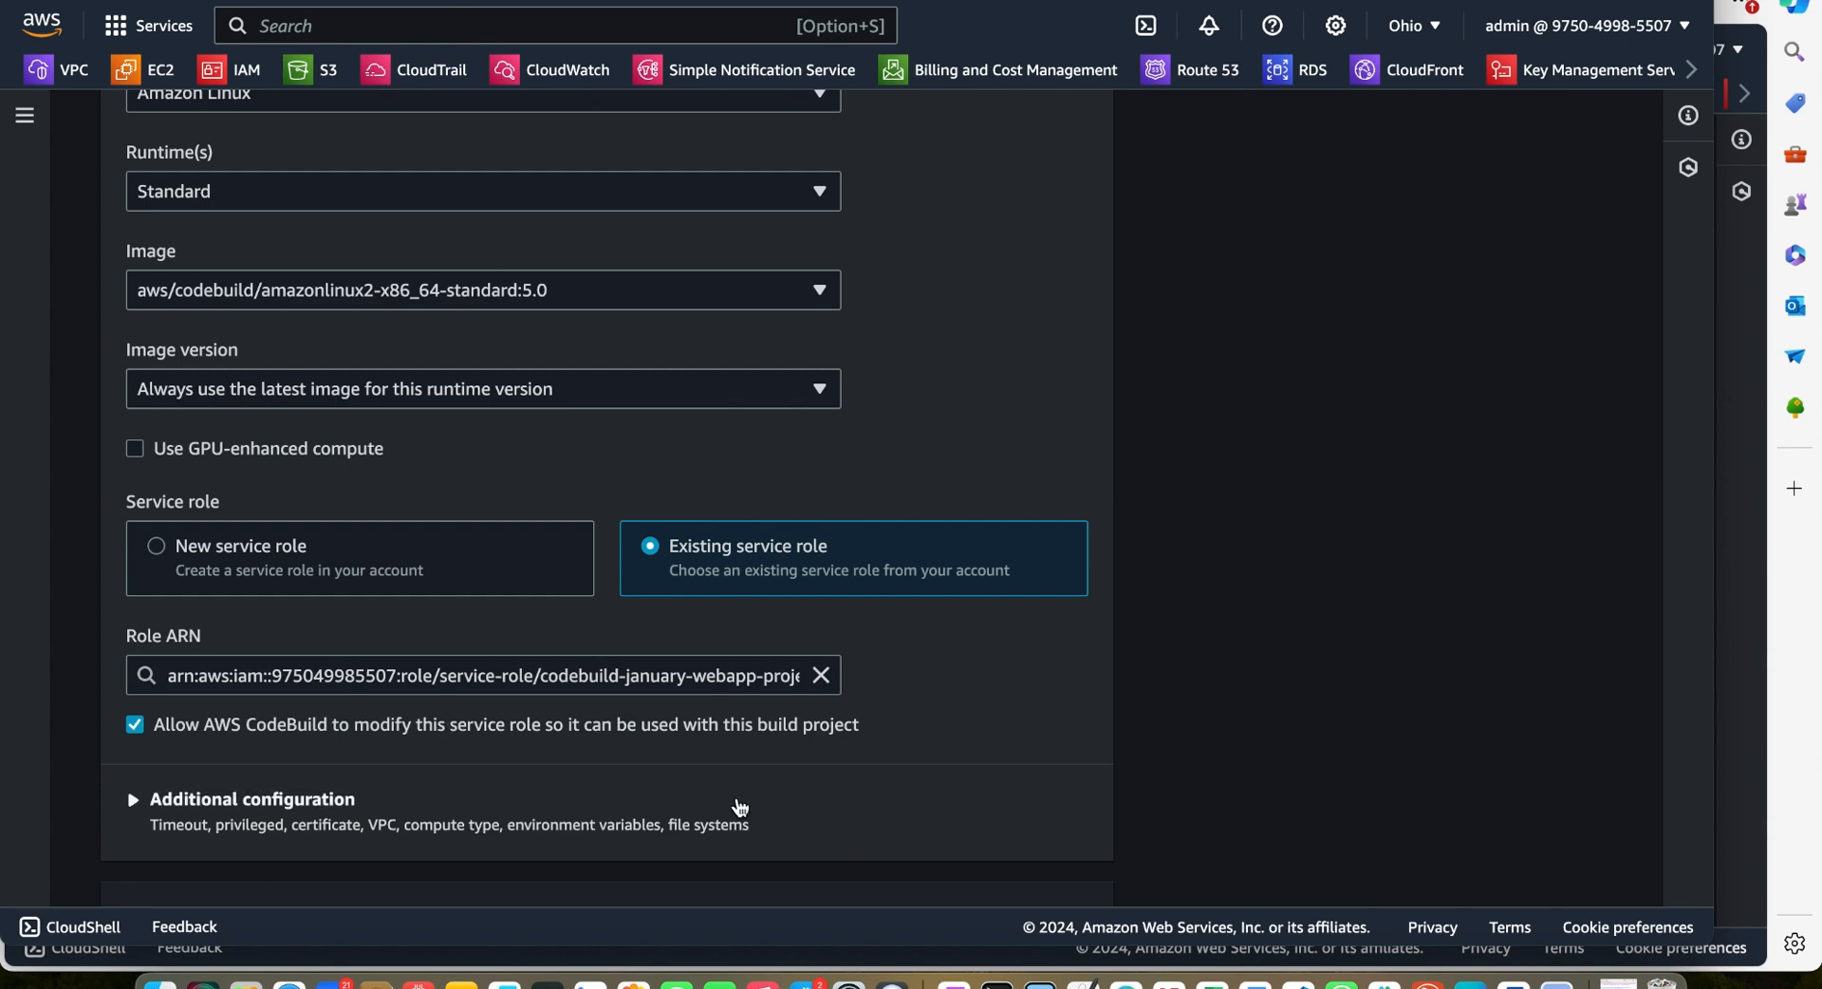
Expand and collapse the environment's additional configuration and scroll to the buildspec settings
{"action": "scroll", "coordinate": [740, 806], "scroll_direction": "down", "scroll_amount": 9}
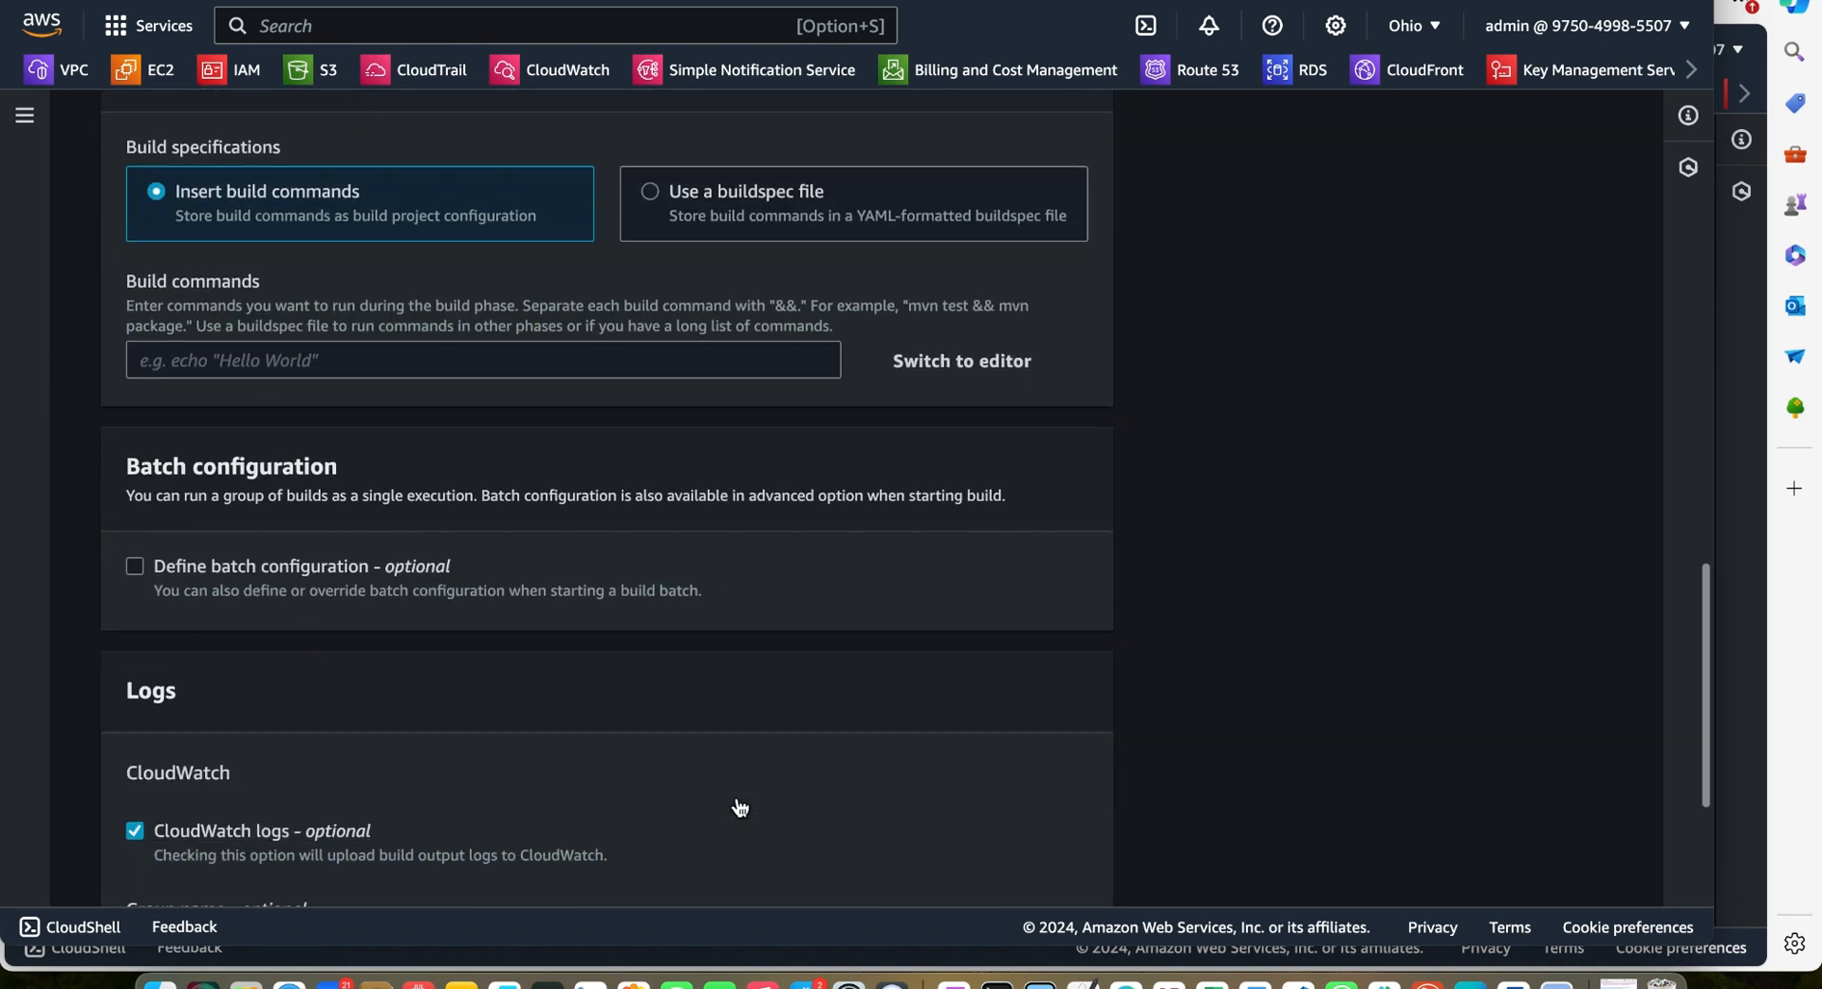
{"action": "scroll", "coordinate": [740, 807], "scroll_direction": "up", "scroll_amount": 1}
{"action": "scroll", "coordinate": [741, 807], "scroll_direction": "up", "scroll_amount": 1}
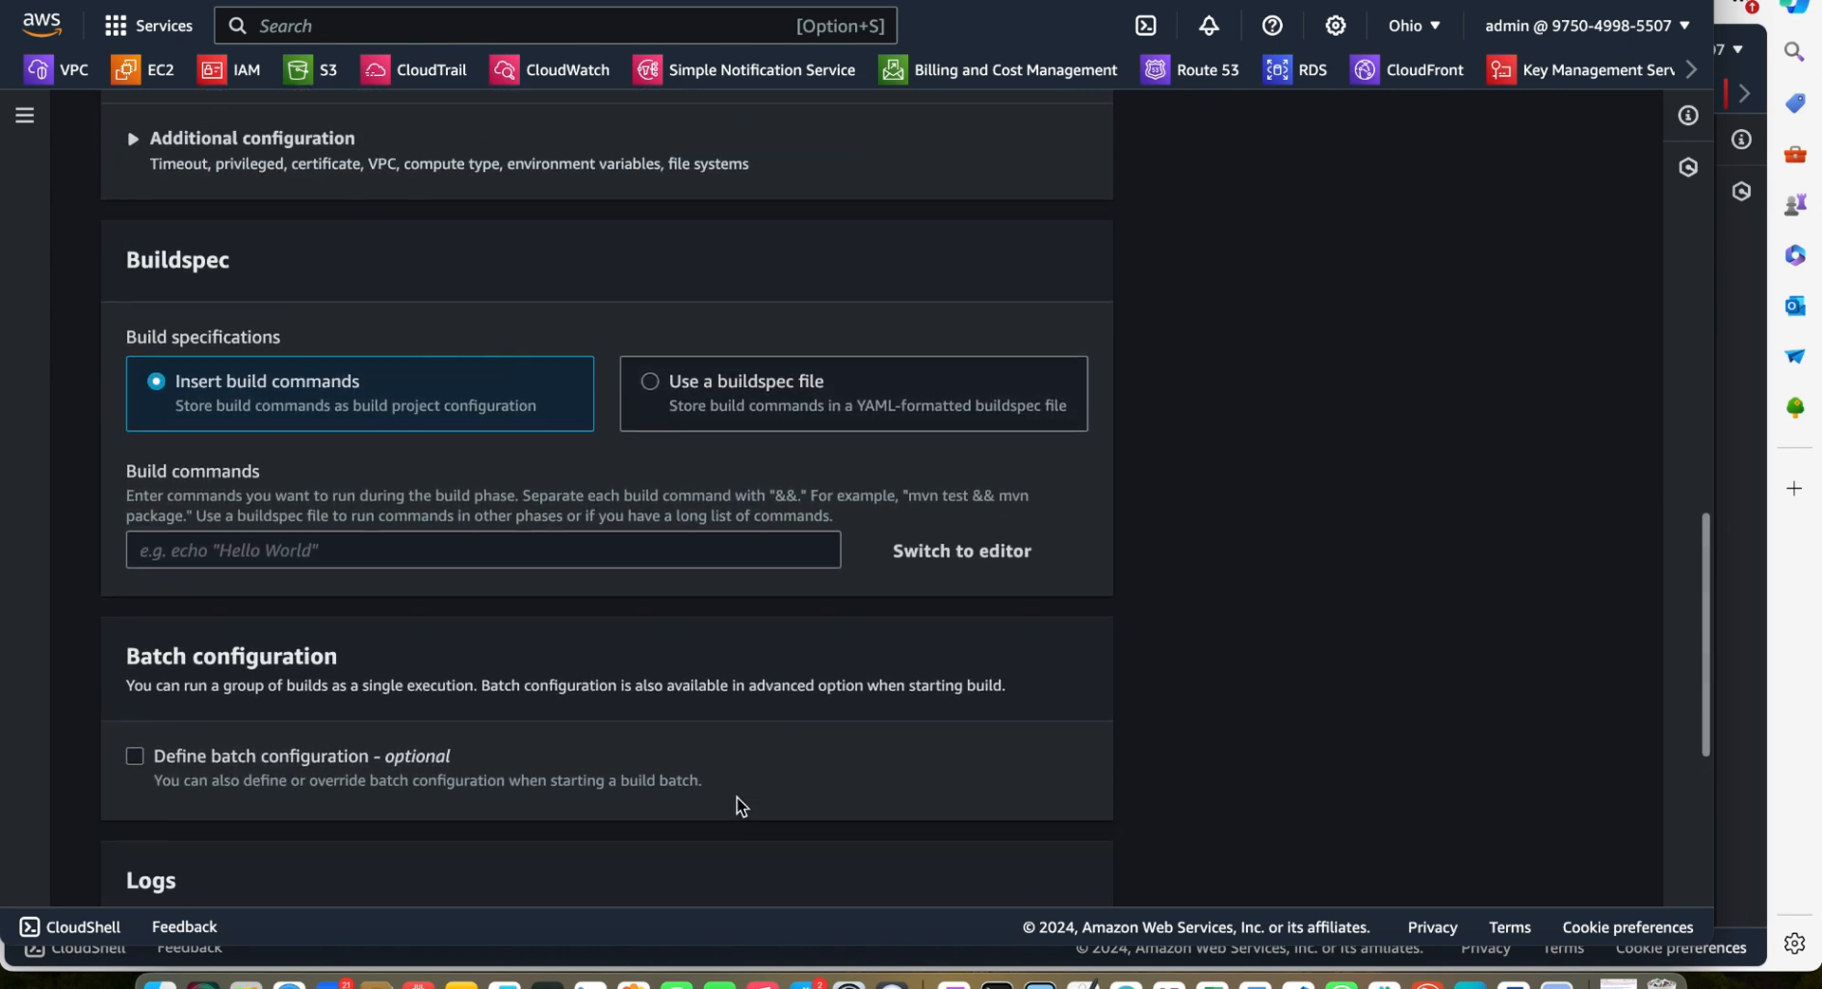
{"action": "scroll", "coordinate": [741, 806], "scroll_direction": "up", "scroll_amount": 1}
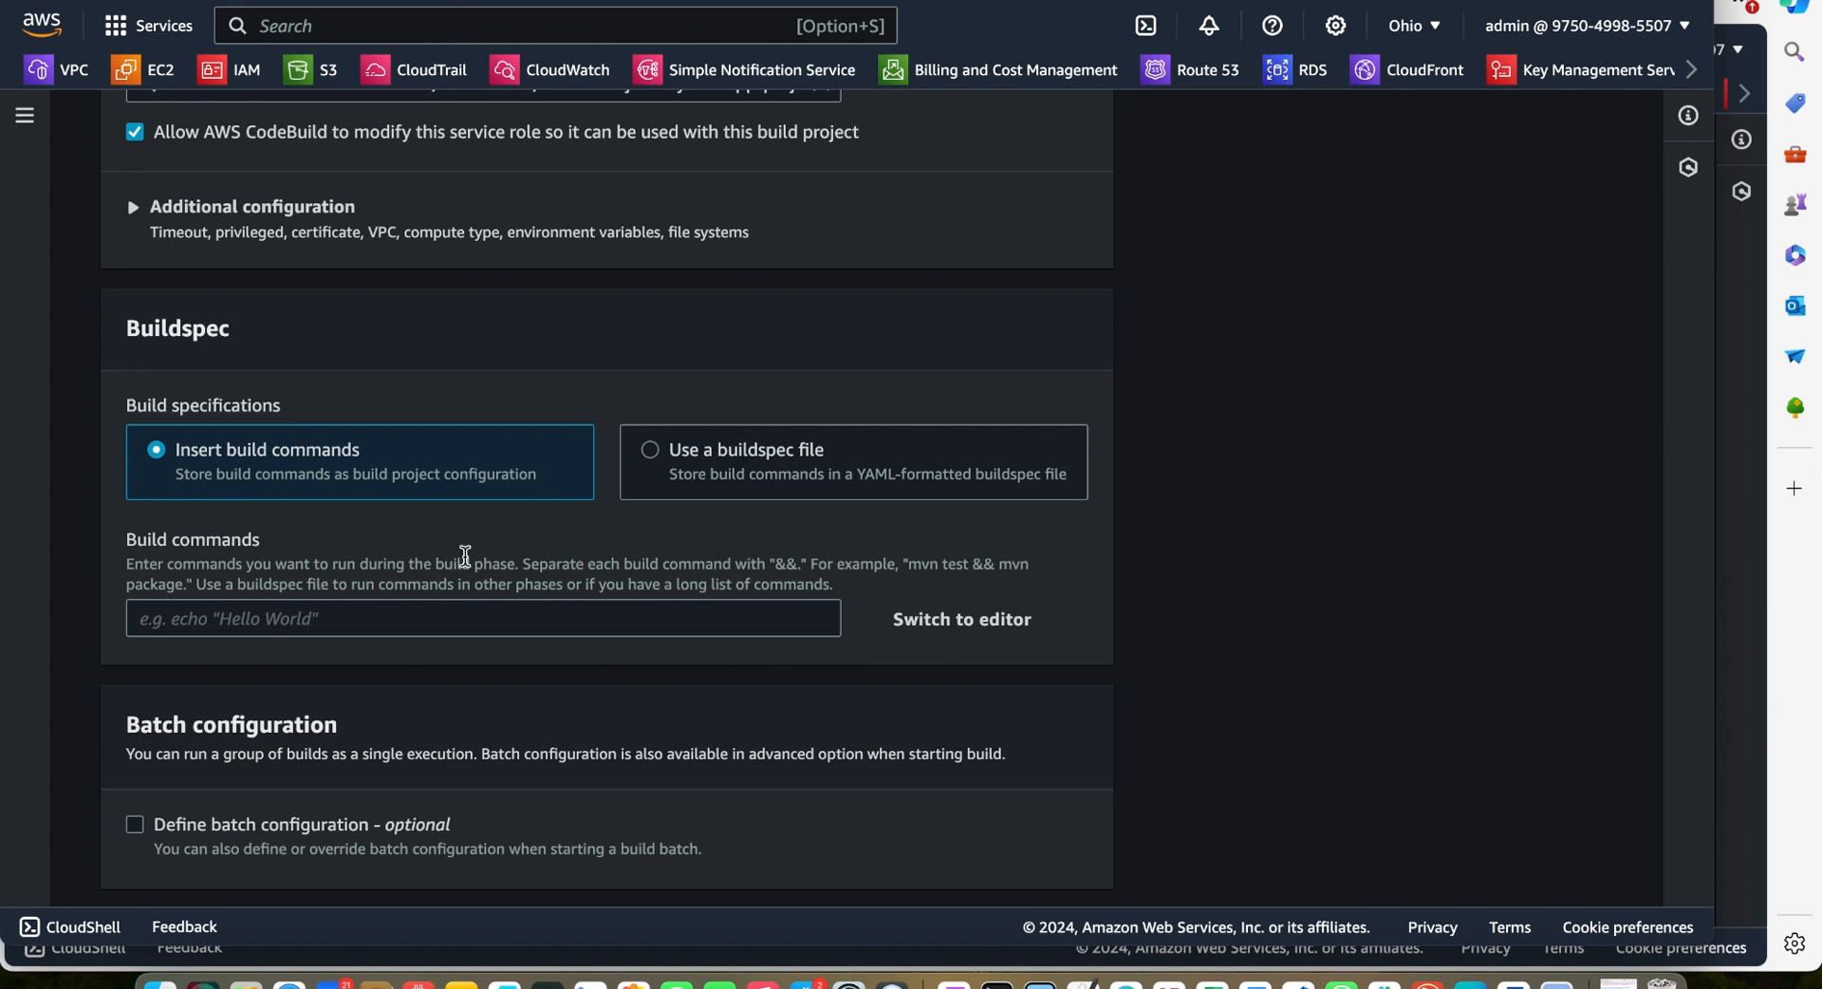
{"action": "scroll", "coordinate": [209, 397], "scroll_direction": "up", "scroll_amount": 1}
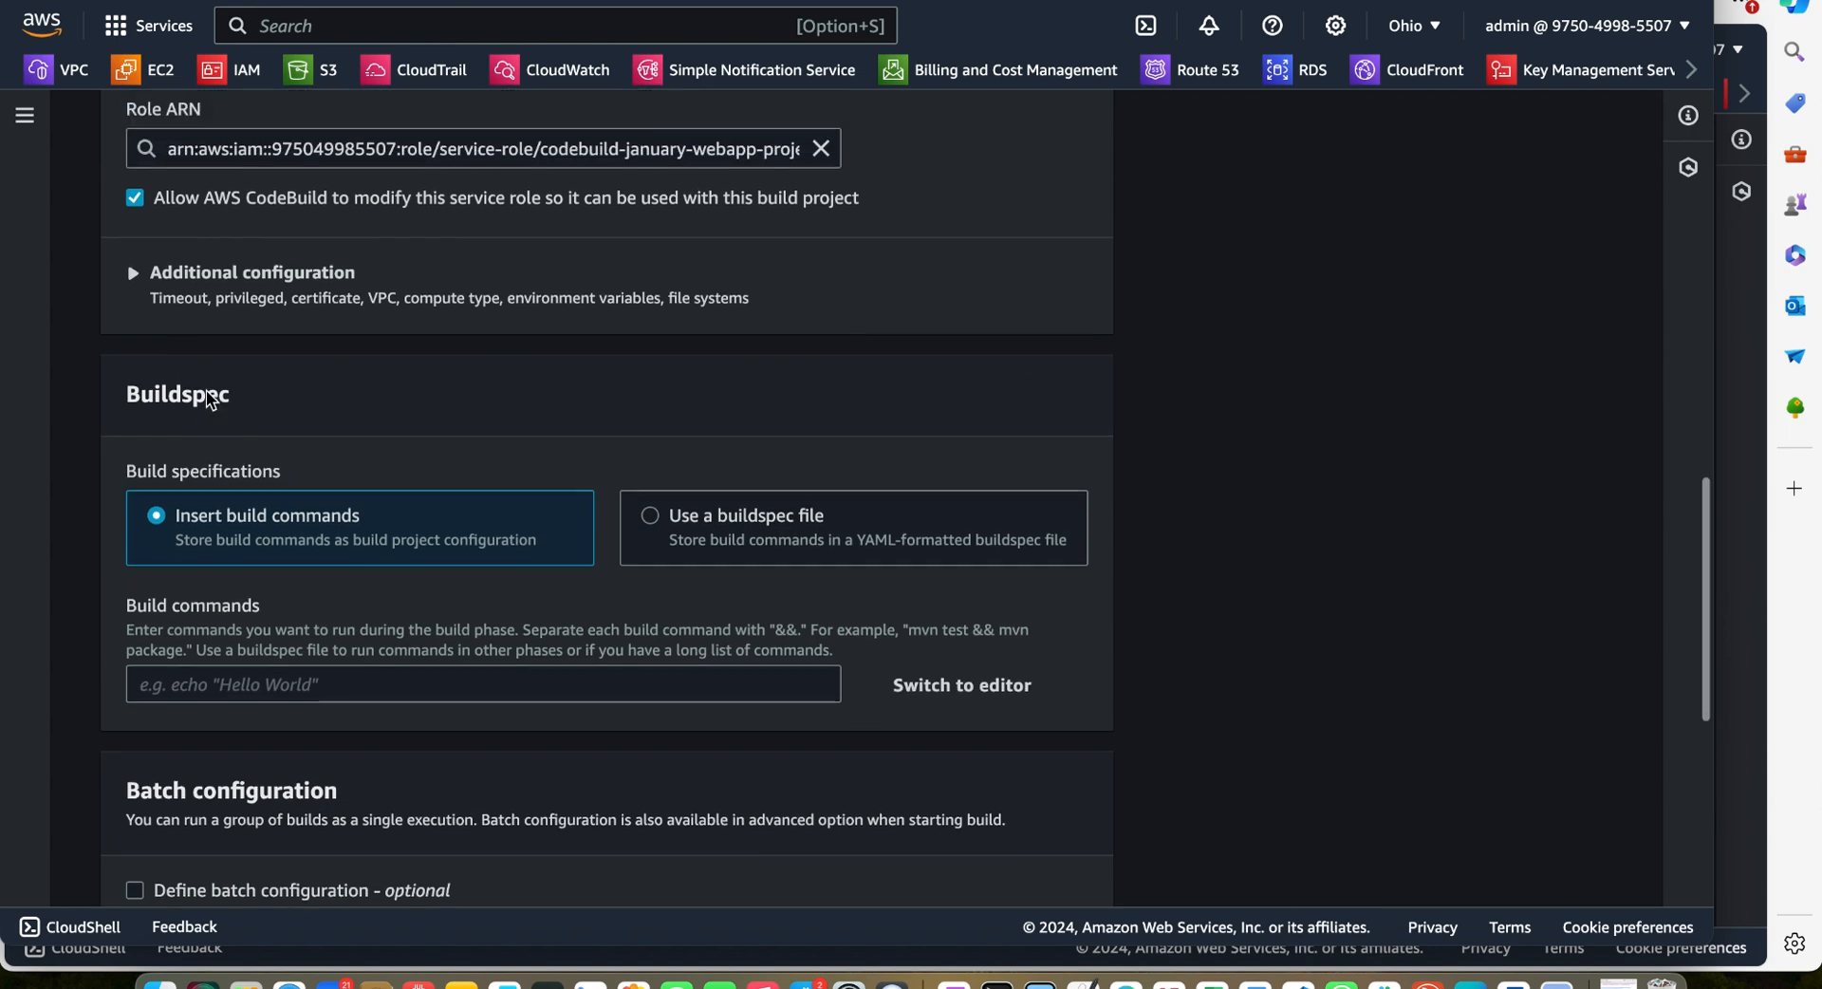
{"action": "left_click", "coordinate": [138, 276]}
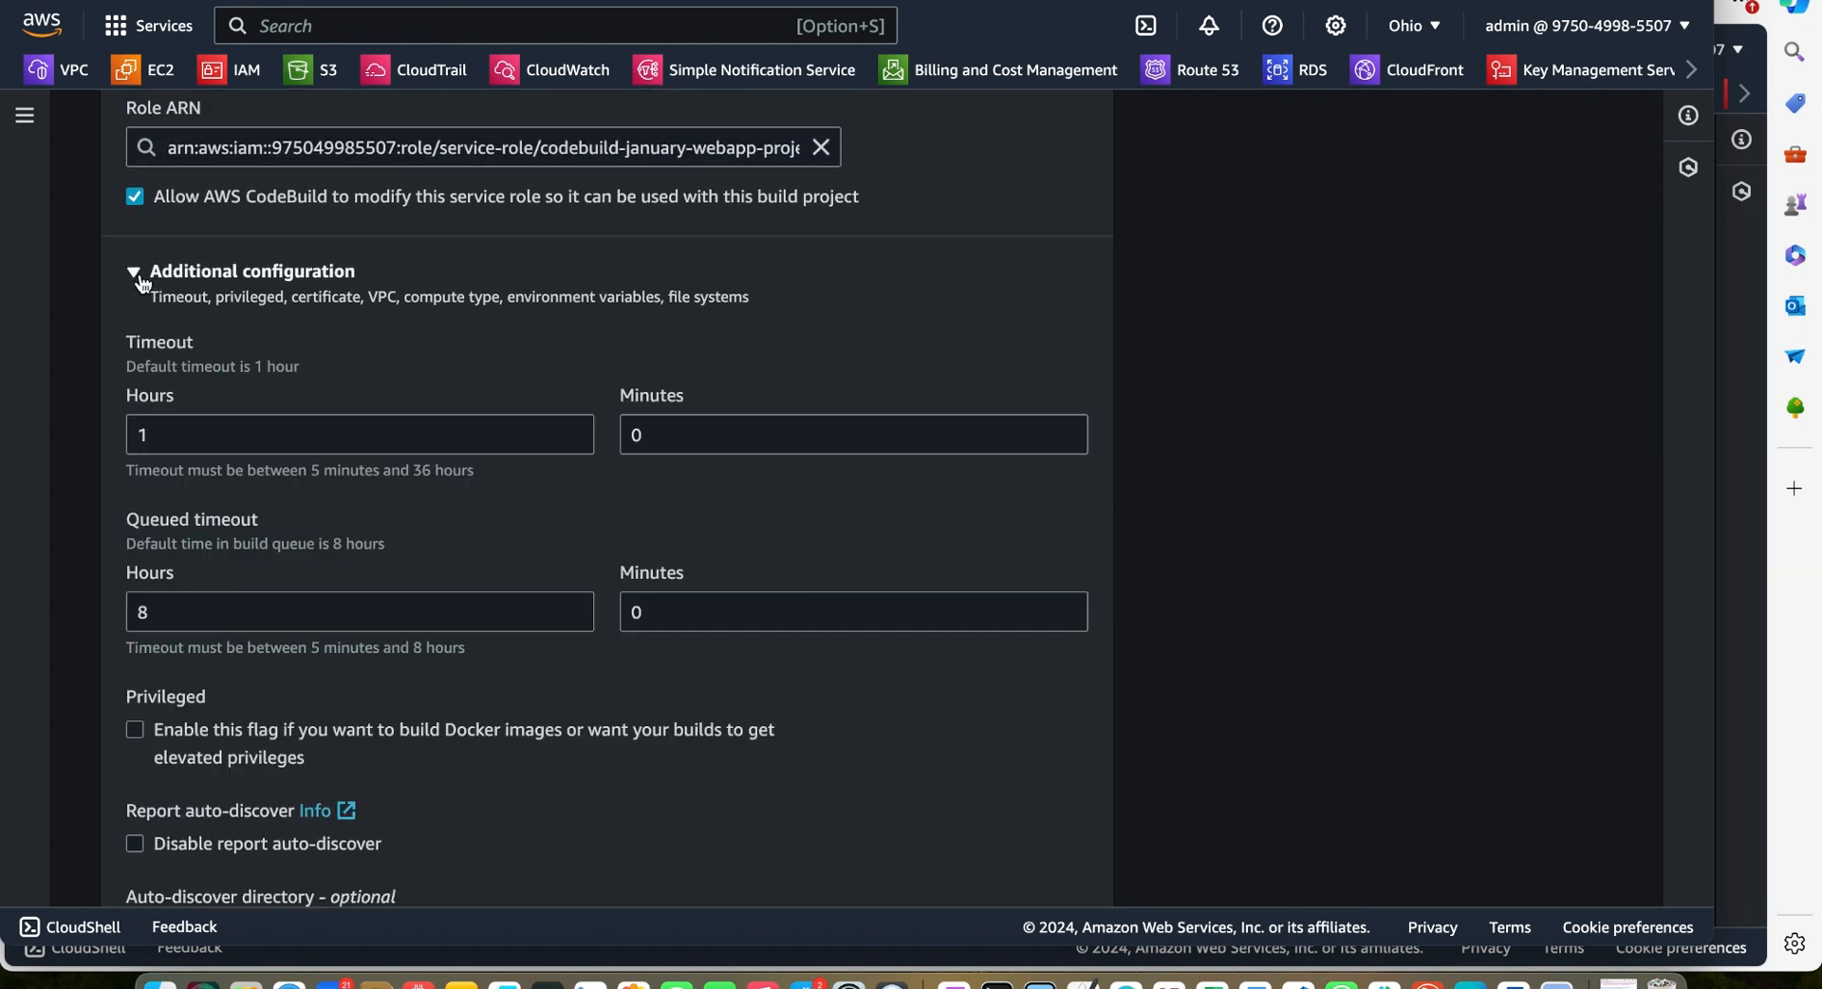
{"action": "left_click", "coordinate": [137, 275]}
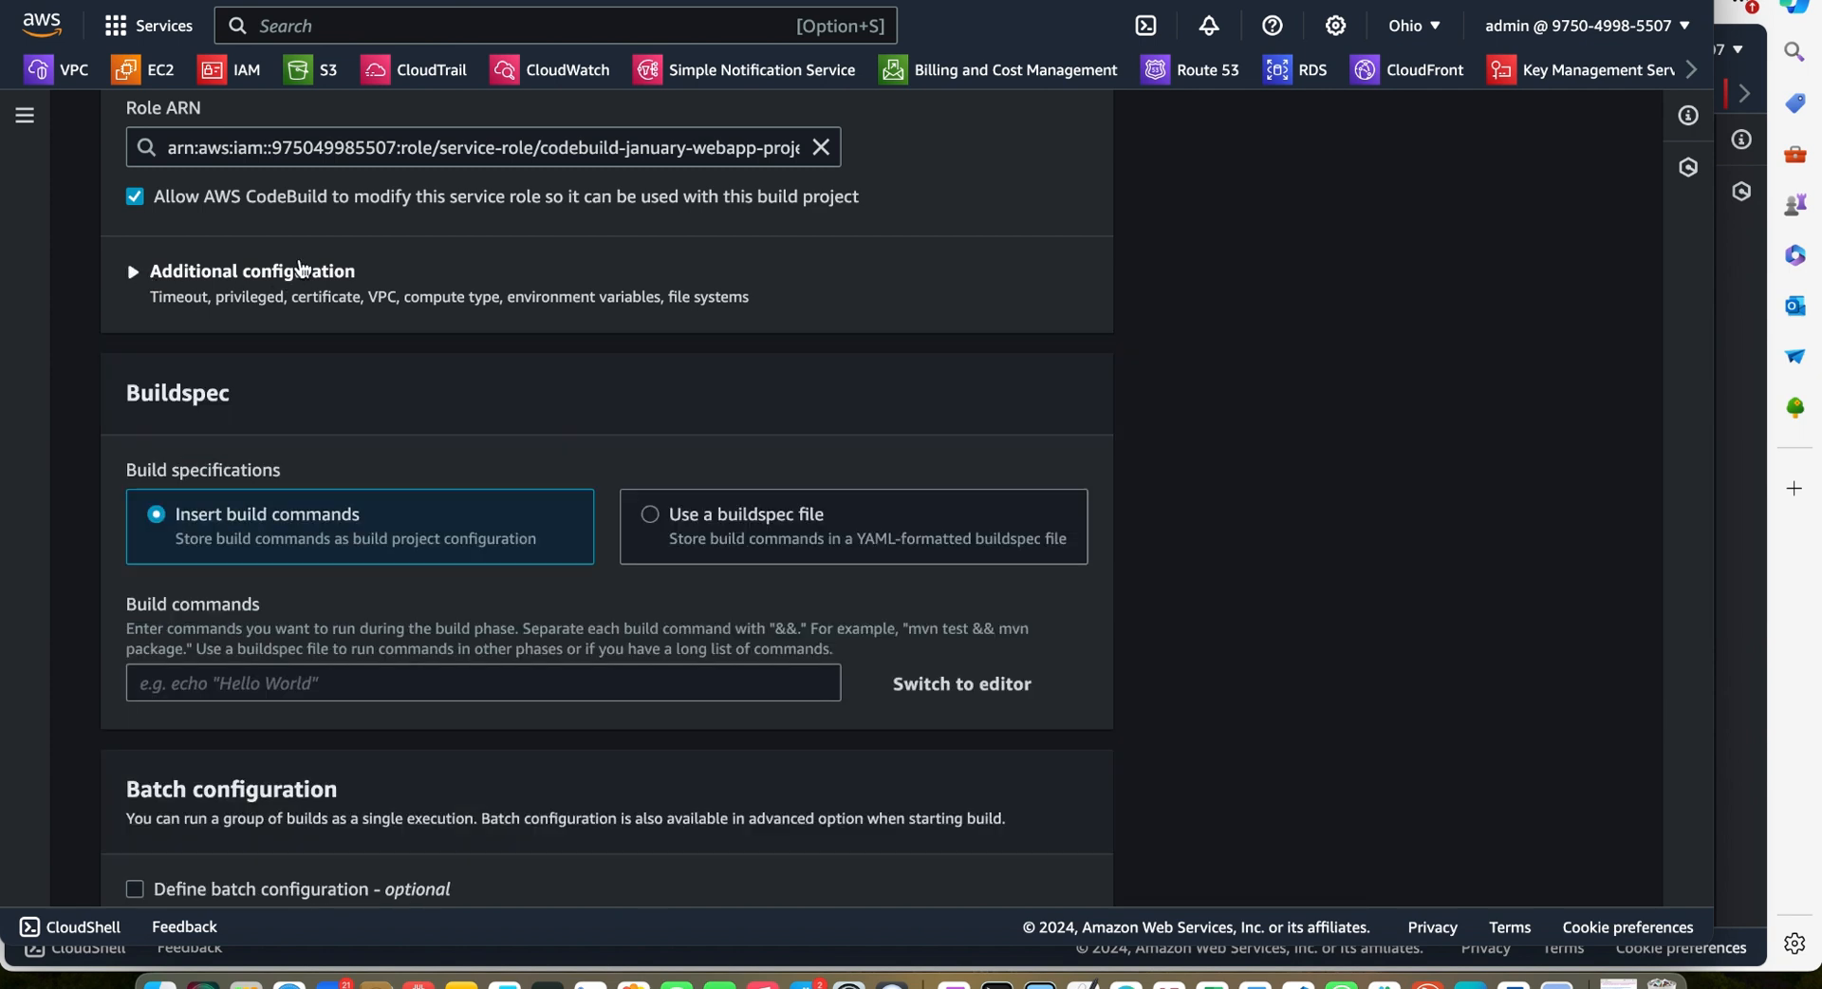
{"action": "scroll", "coordinate": [299, 269], "scroll_direction": "down", "scroll_amount": 3}
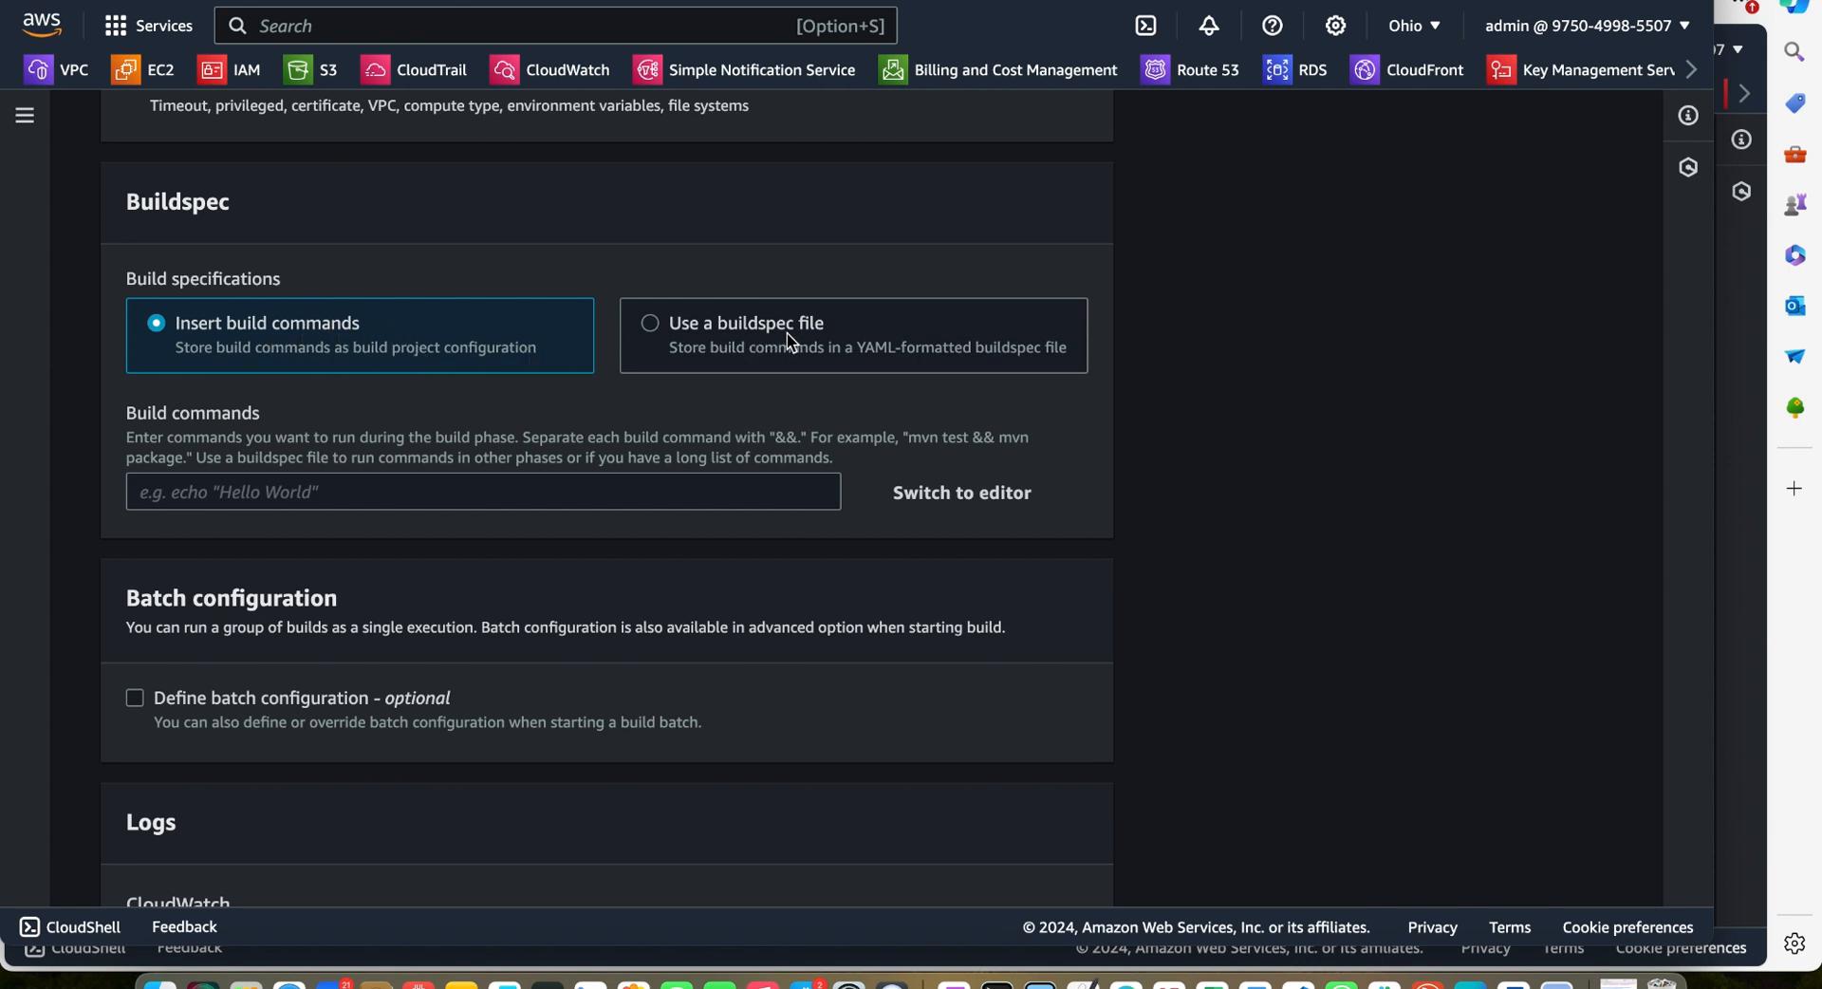
Switch the build specification to use a buildspec file named buildspec.yml
{"action": "left_click", "coordinate": [651, 323]}
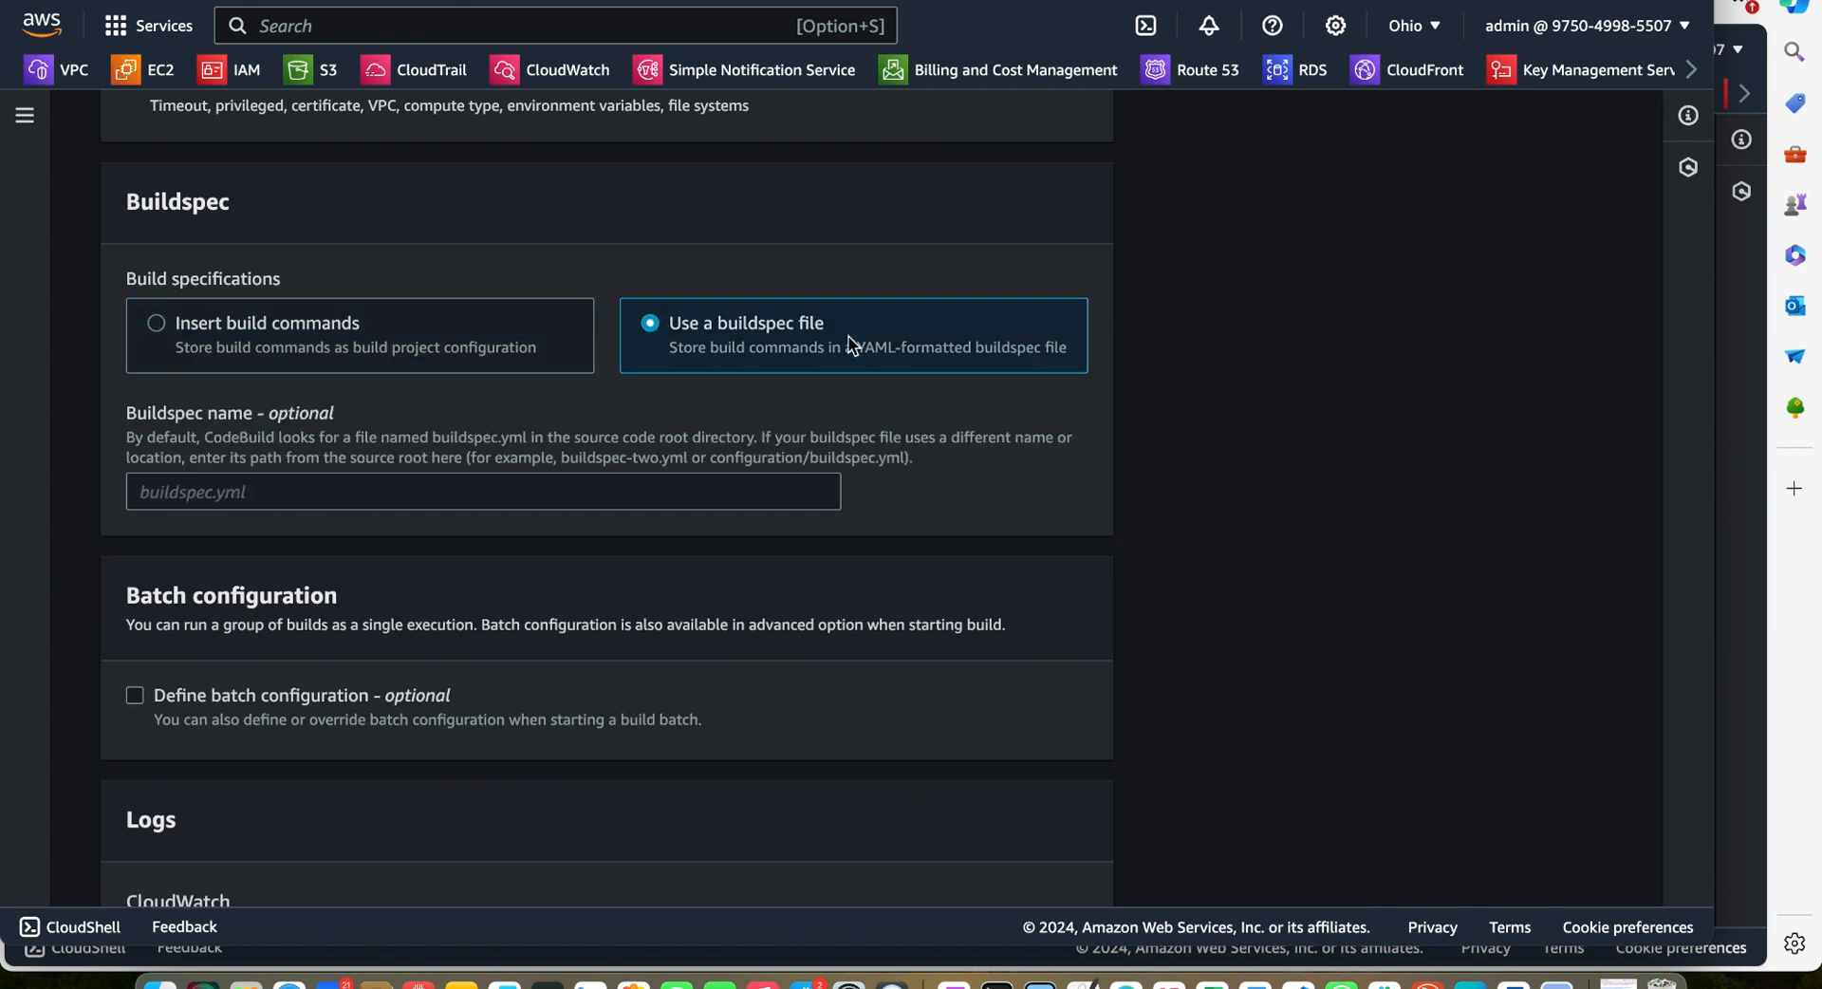
{"action": "left_click", "coordinate": [599, 493]}
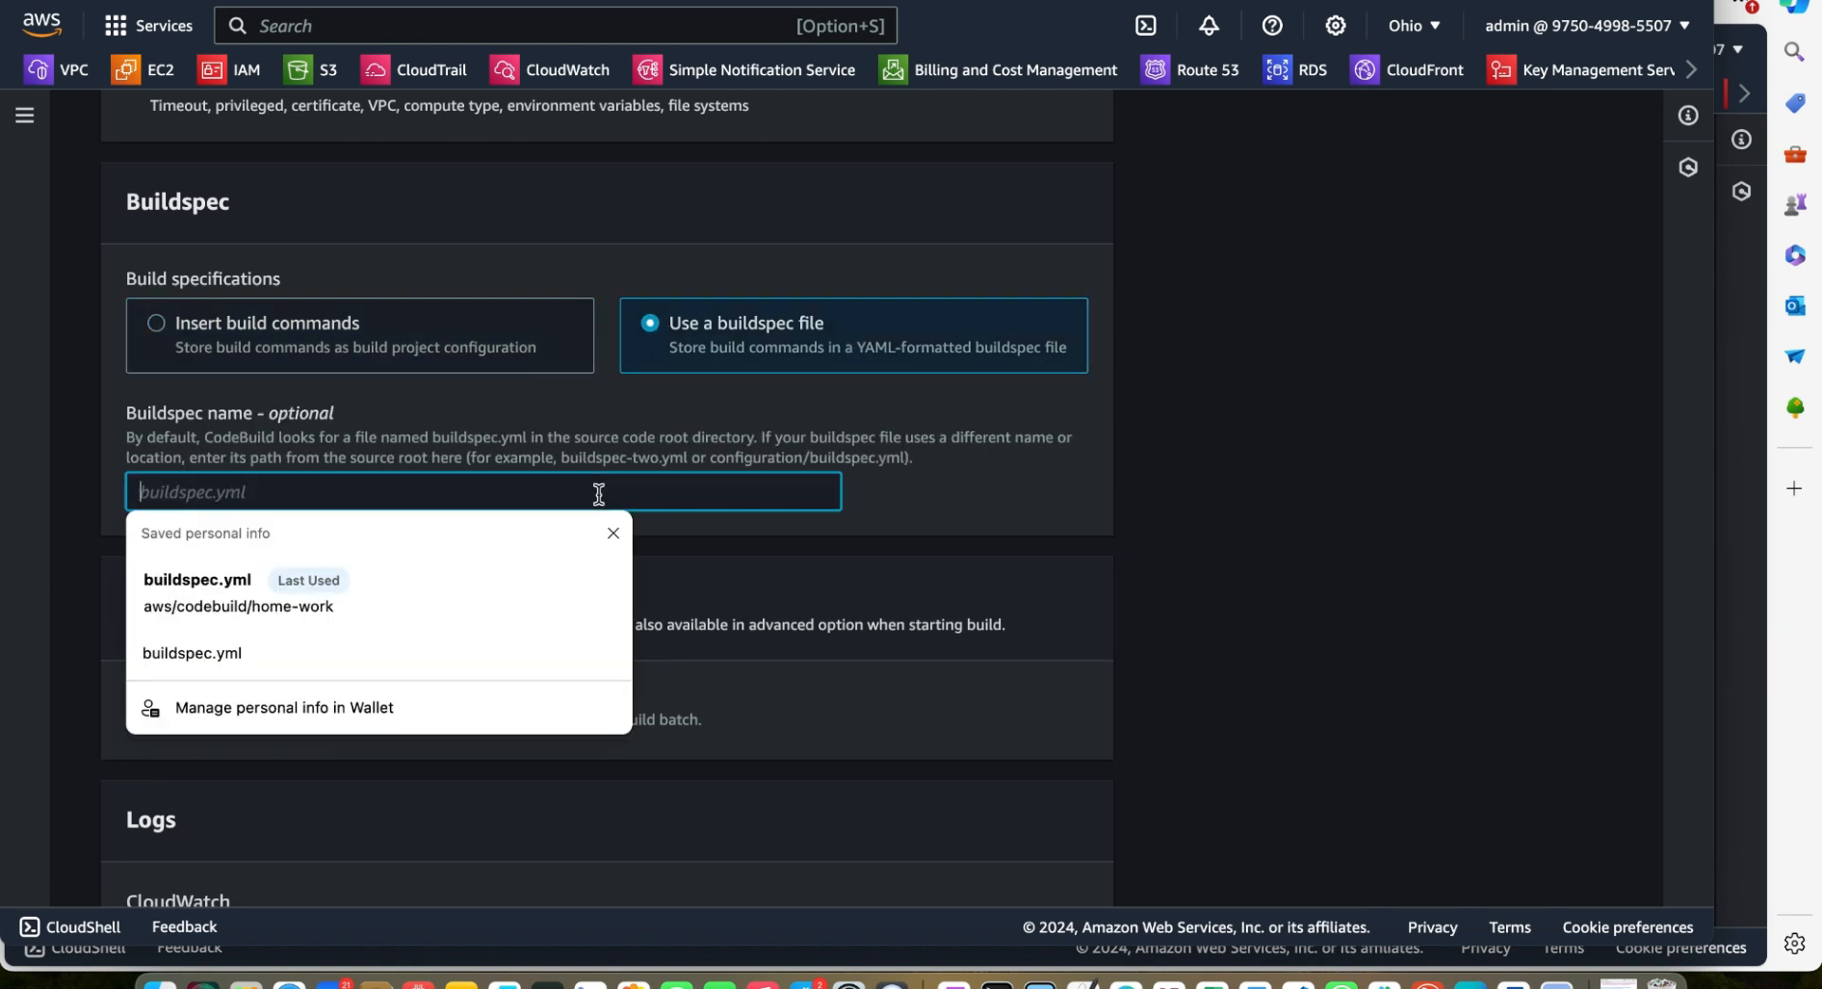
{"action": "left_click", "coordinate": [640, 466]}
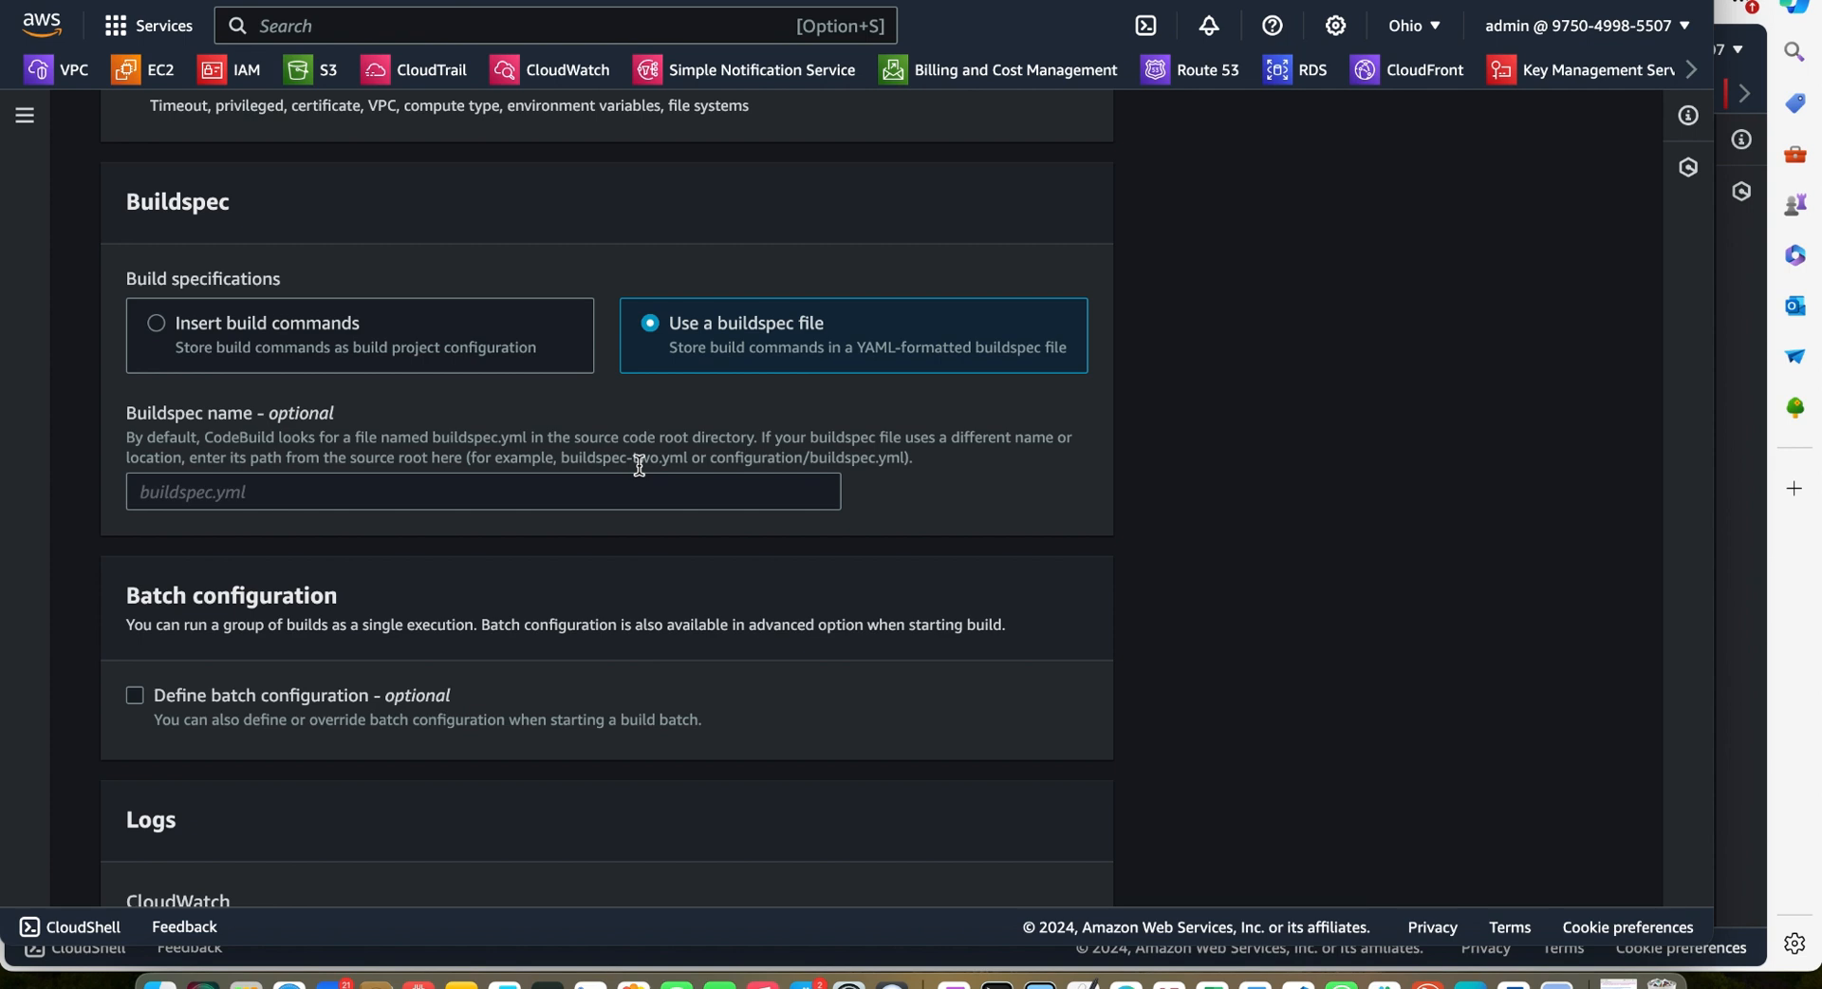
{"action": "left_click", "coordinate": [599, 493]}
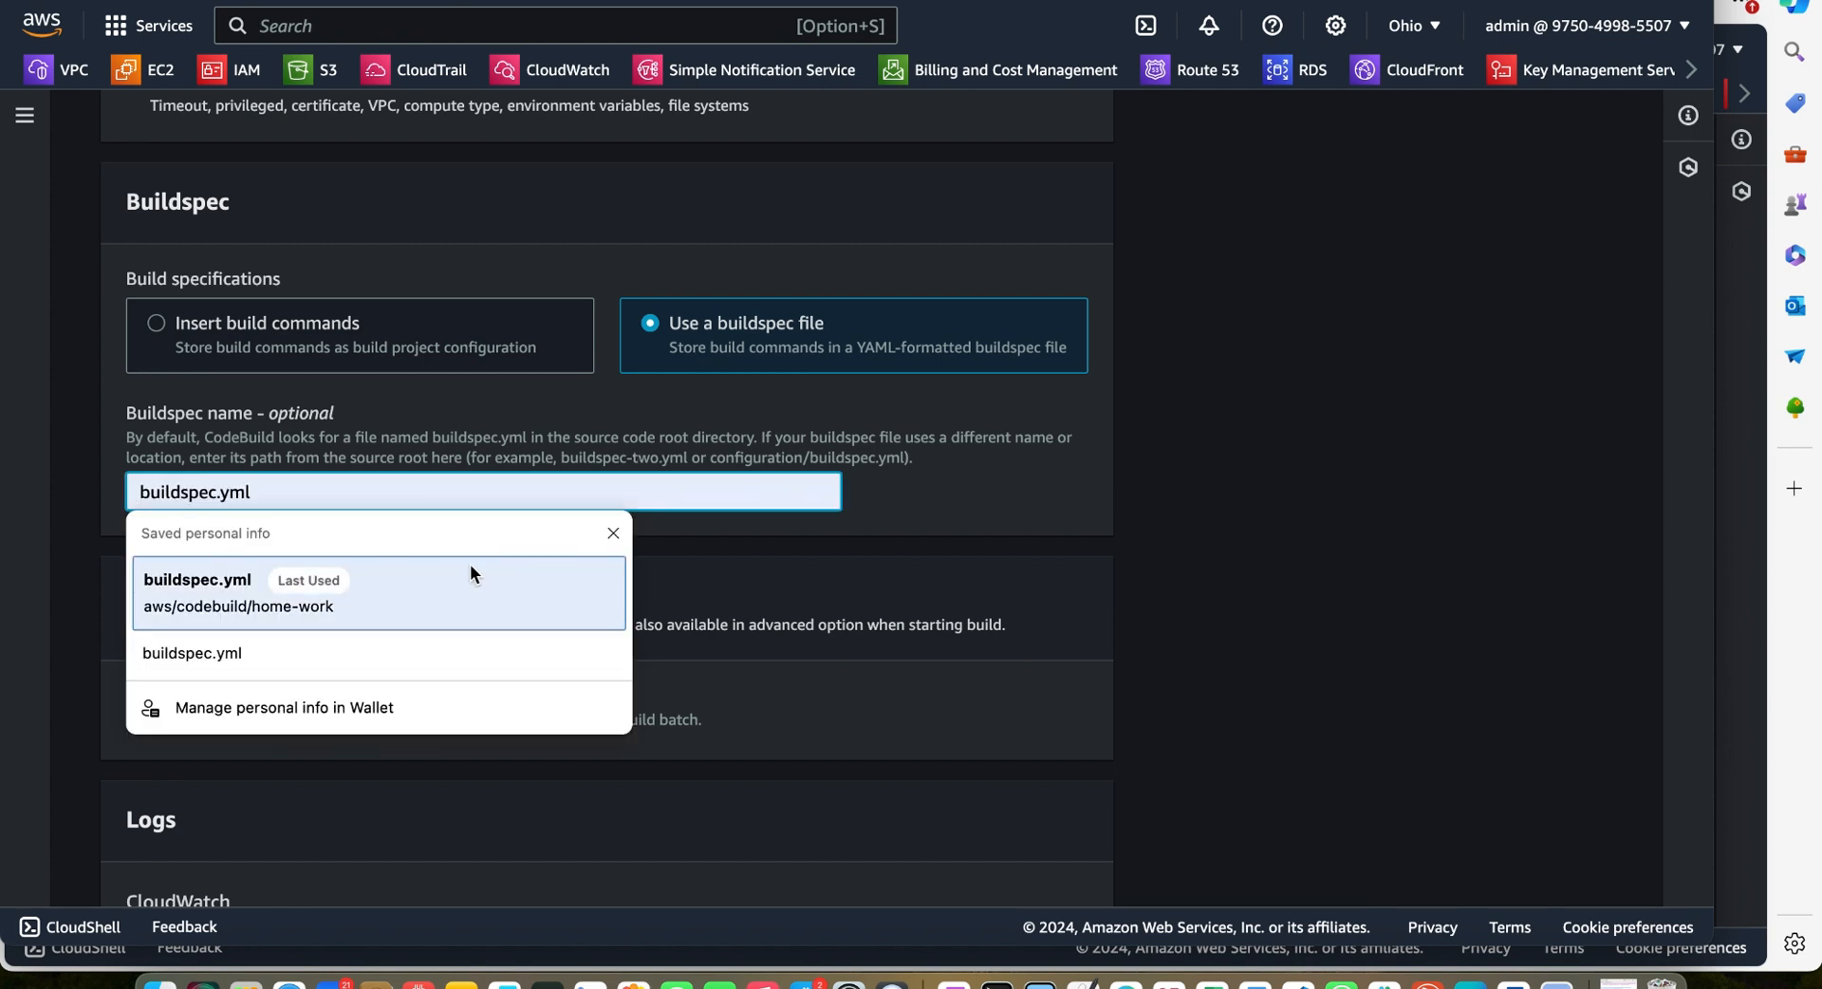
{"action": "left_click", "coordinate": [472, 569]}
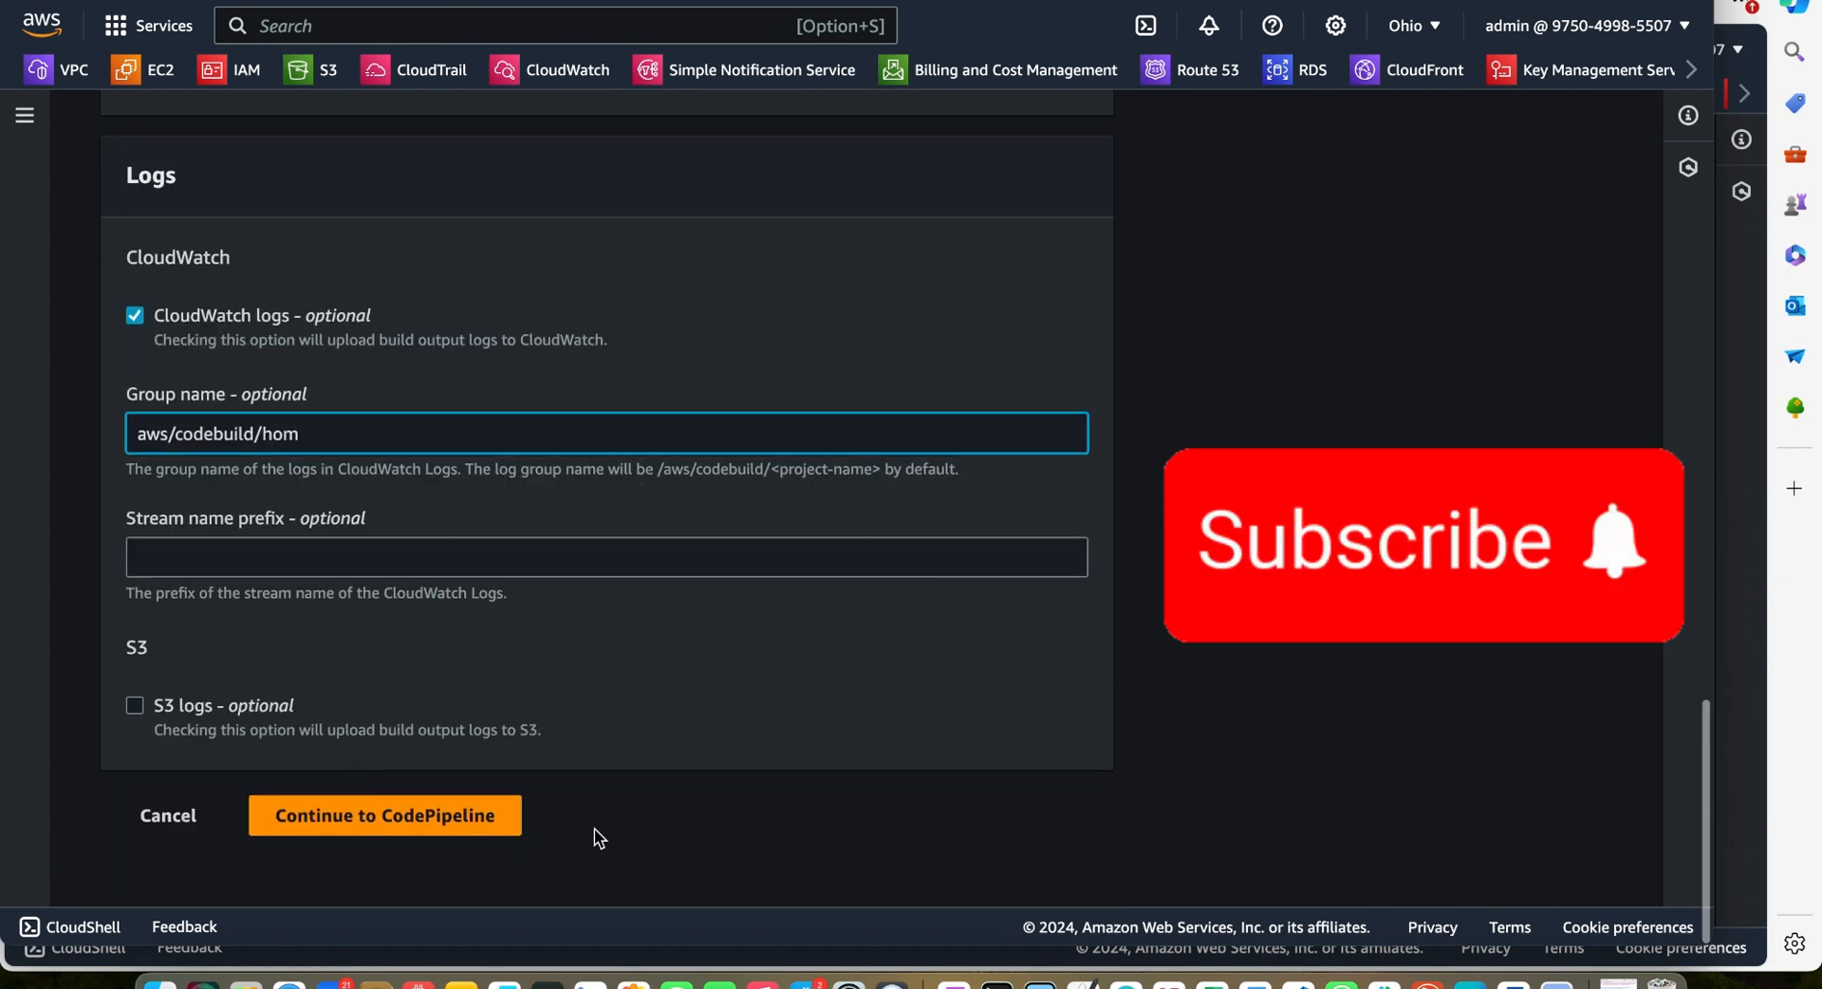
Create the build project, return to the pipeline and continue to the deploy stage
{"action": "left_click", "coordinate": [476, 828]}
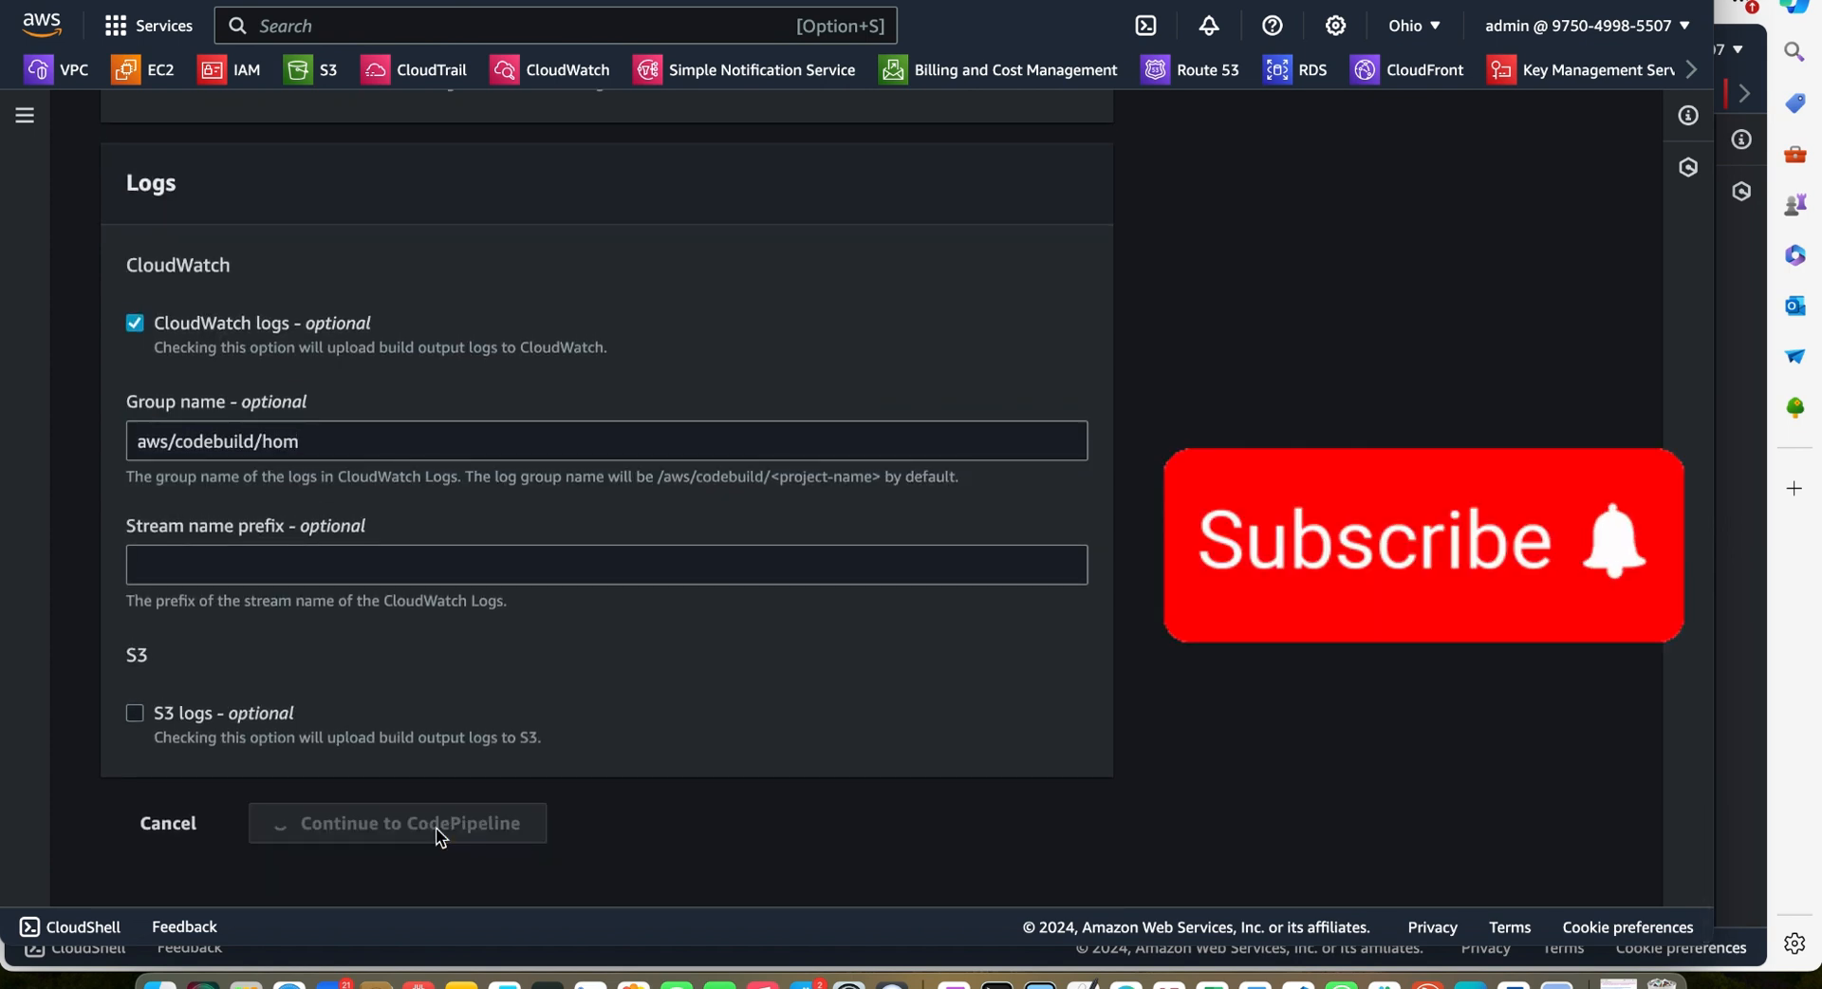
{"action": "key", "text": "Return"}
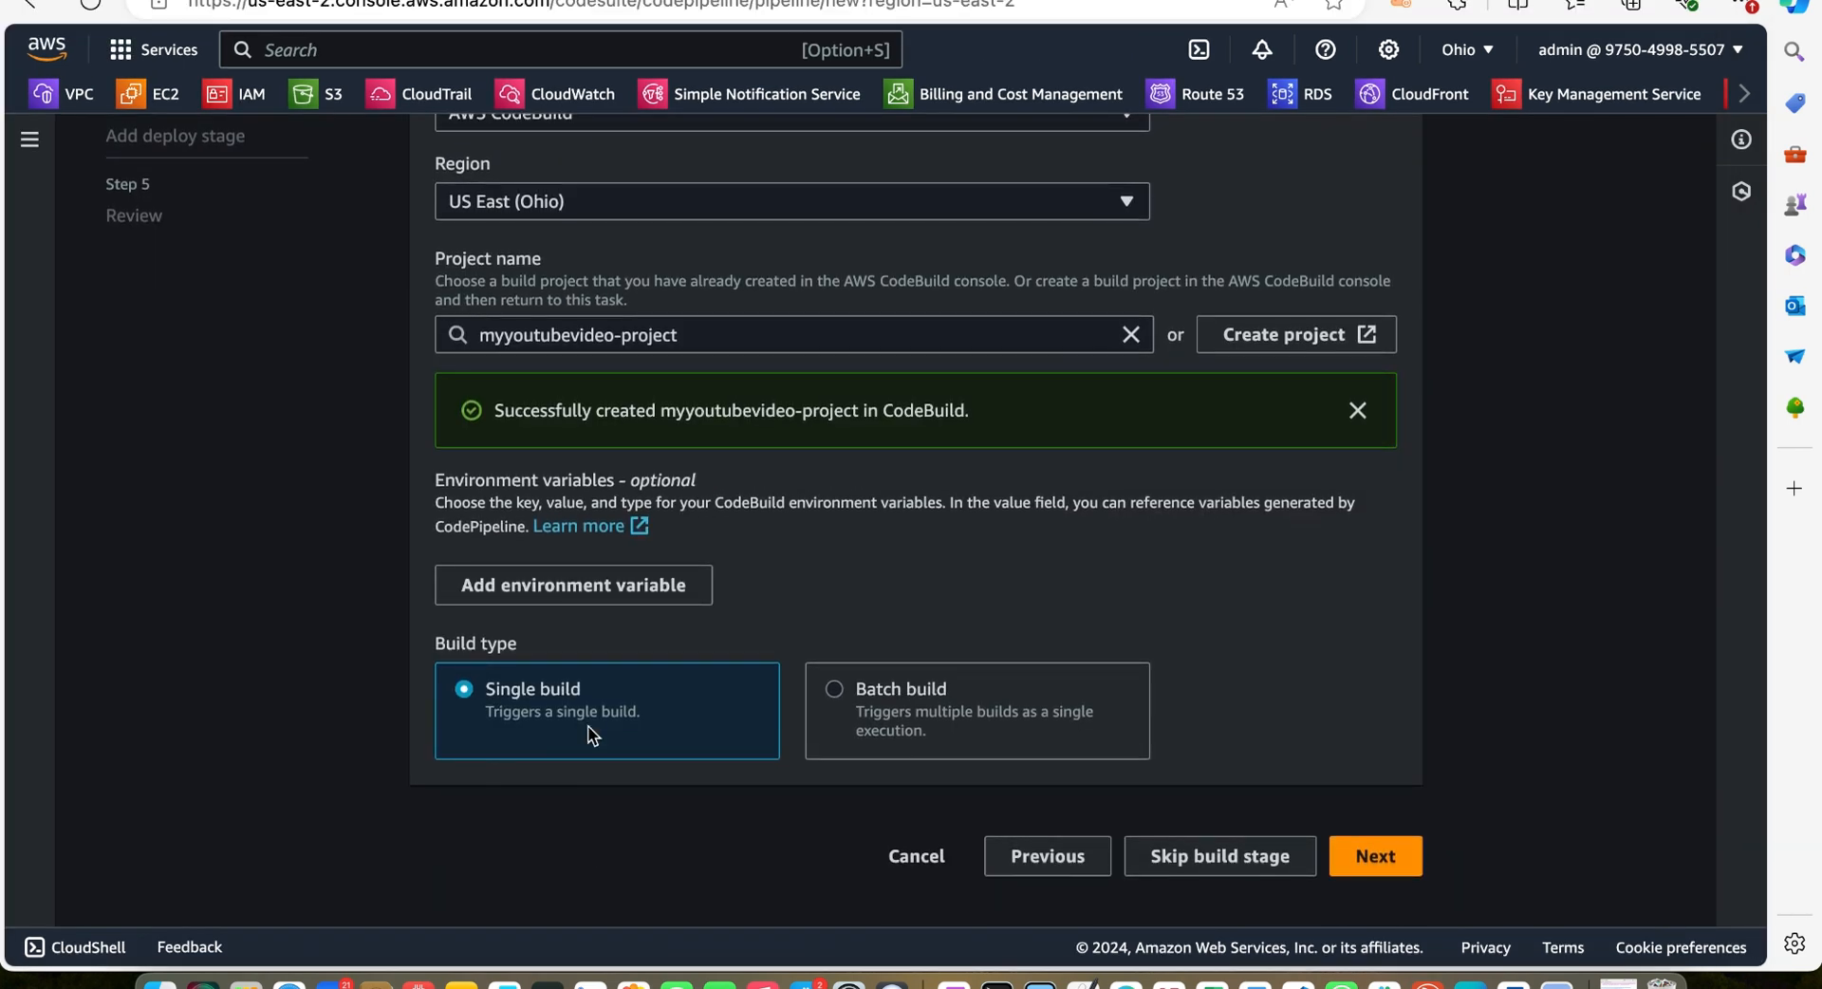
{"action": "scroll", "coordinate": [588, 725], "scroll_direction": "up", "scroll_amount": 1}
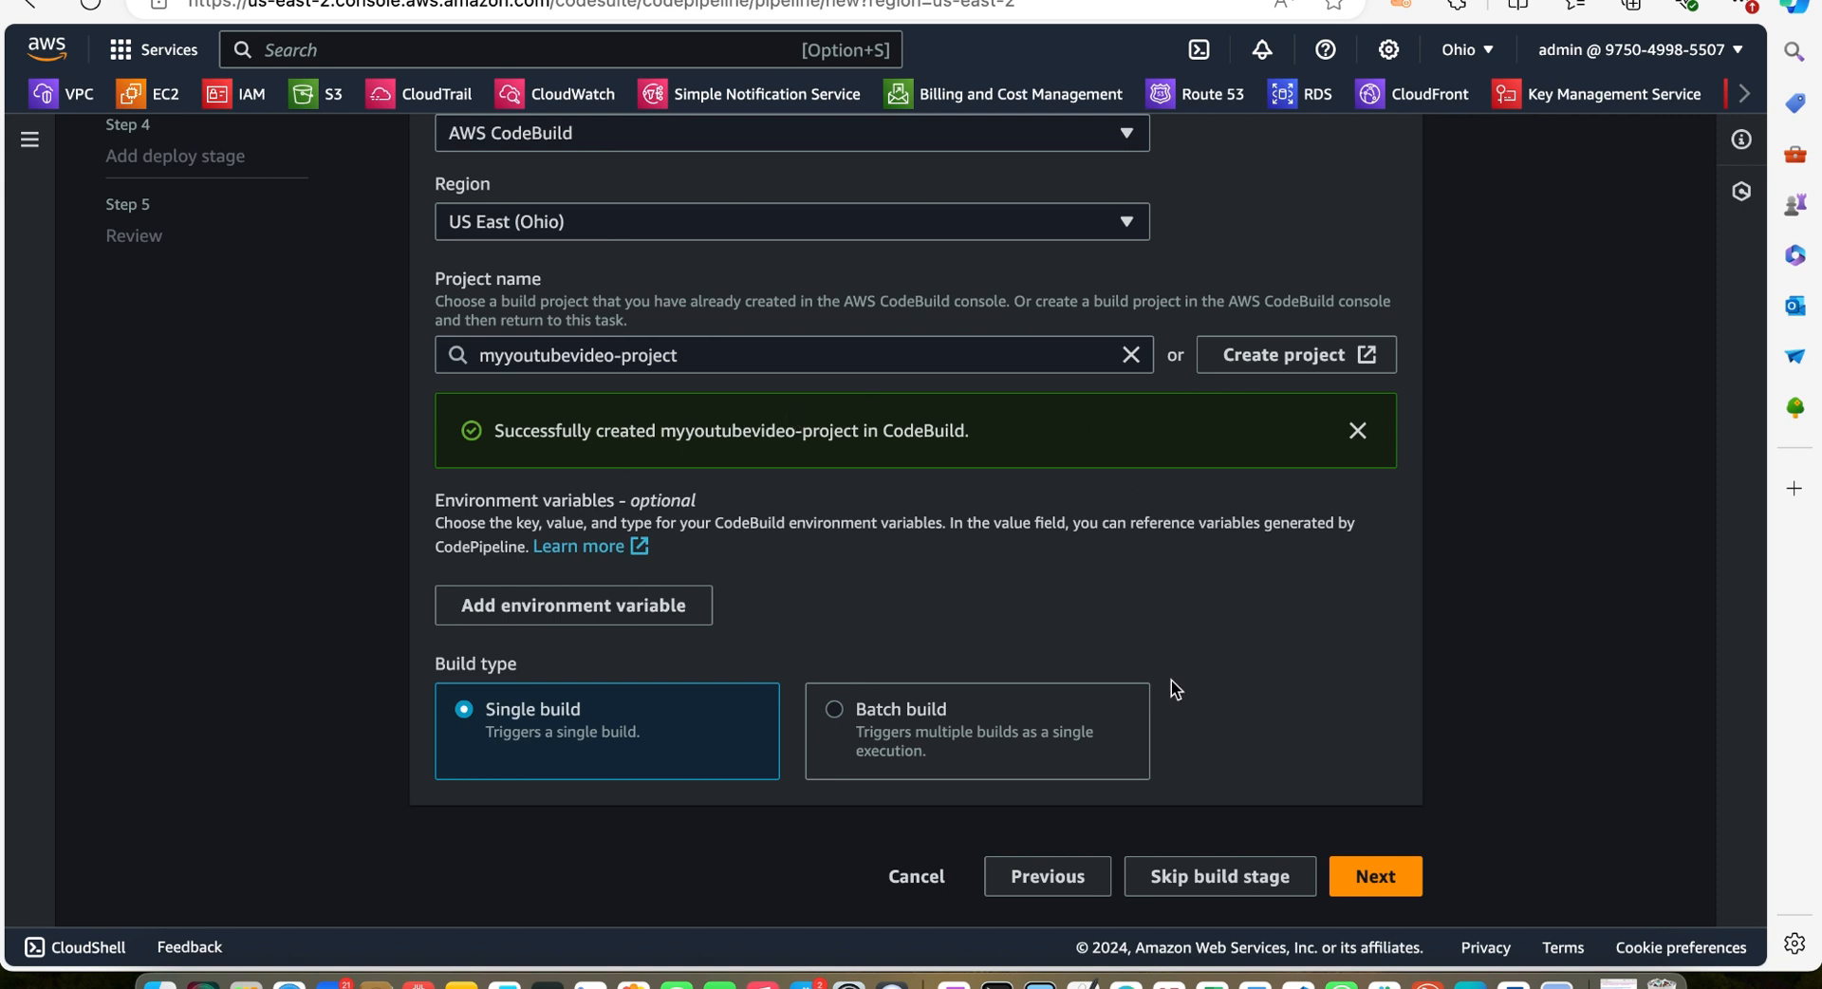
{"action": "left_click", "coordinate": [1378, 877]}
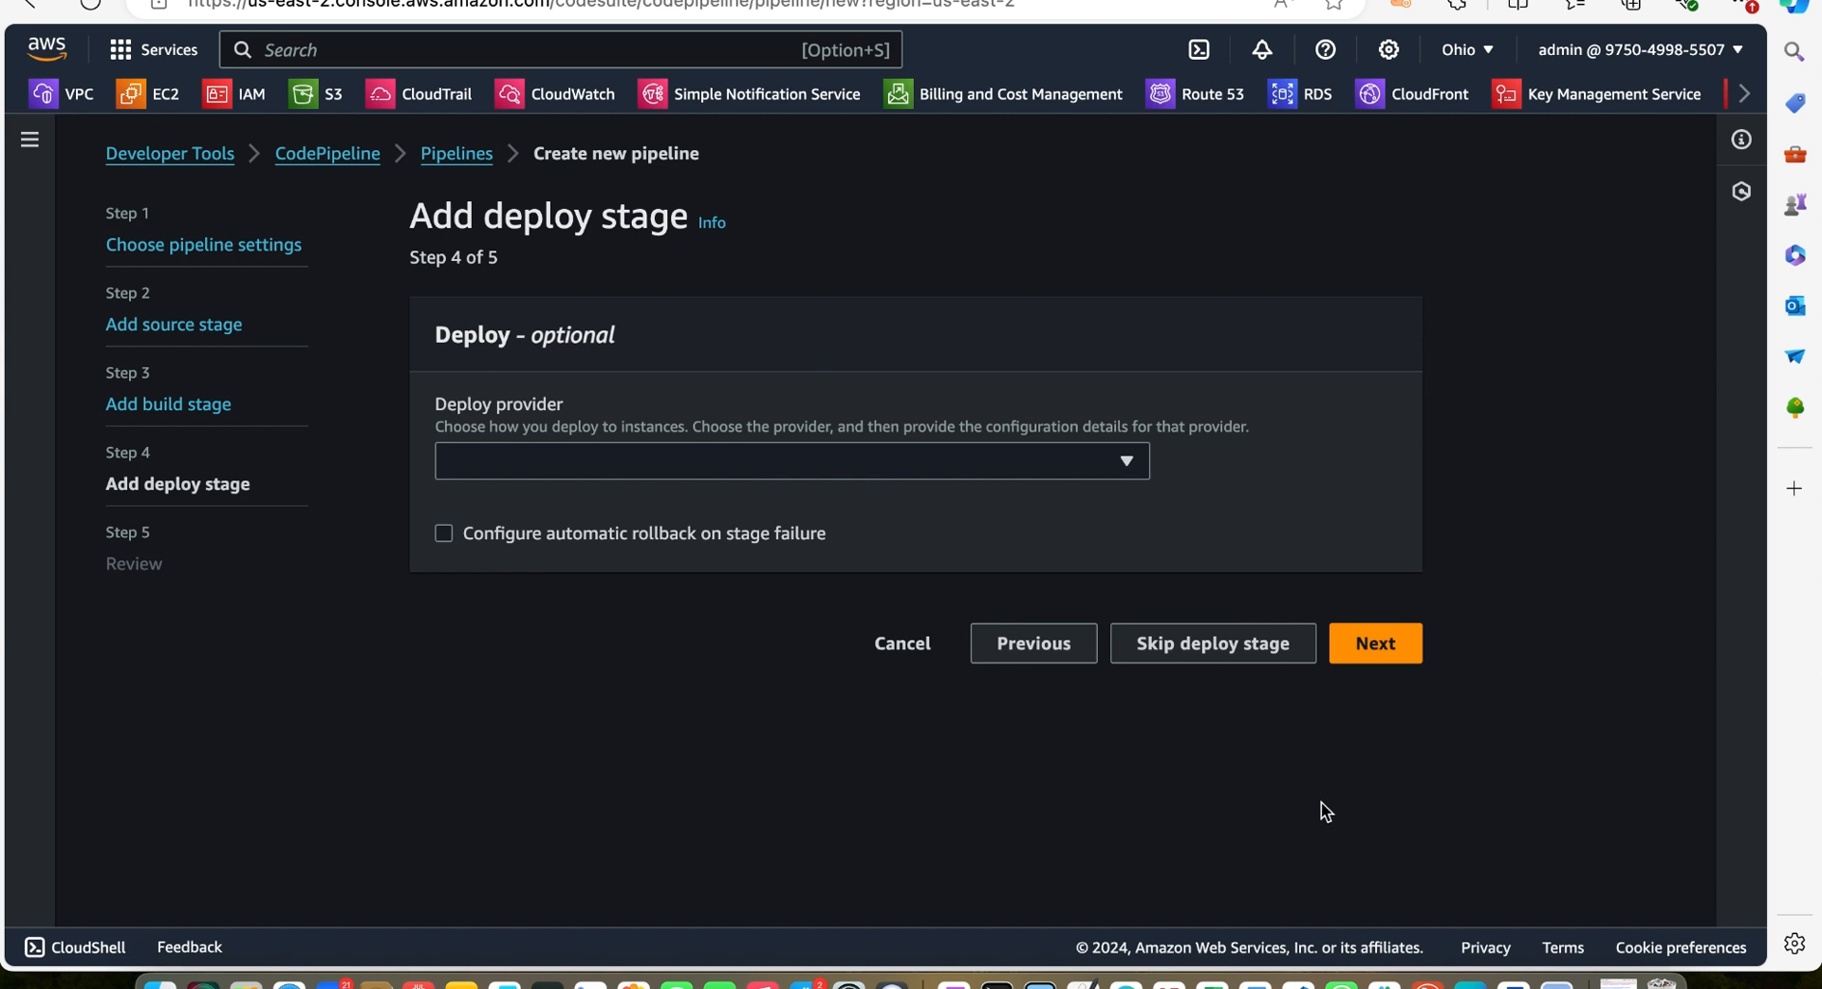
Choose AWS CloudFormation as the deploy provider and set the region to US East (N. Virginia)
{"action": "left_click", "coordinate": [1122, 462]}
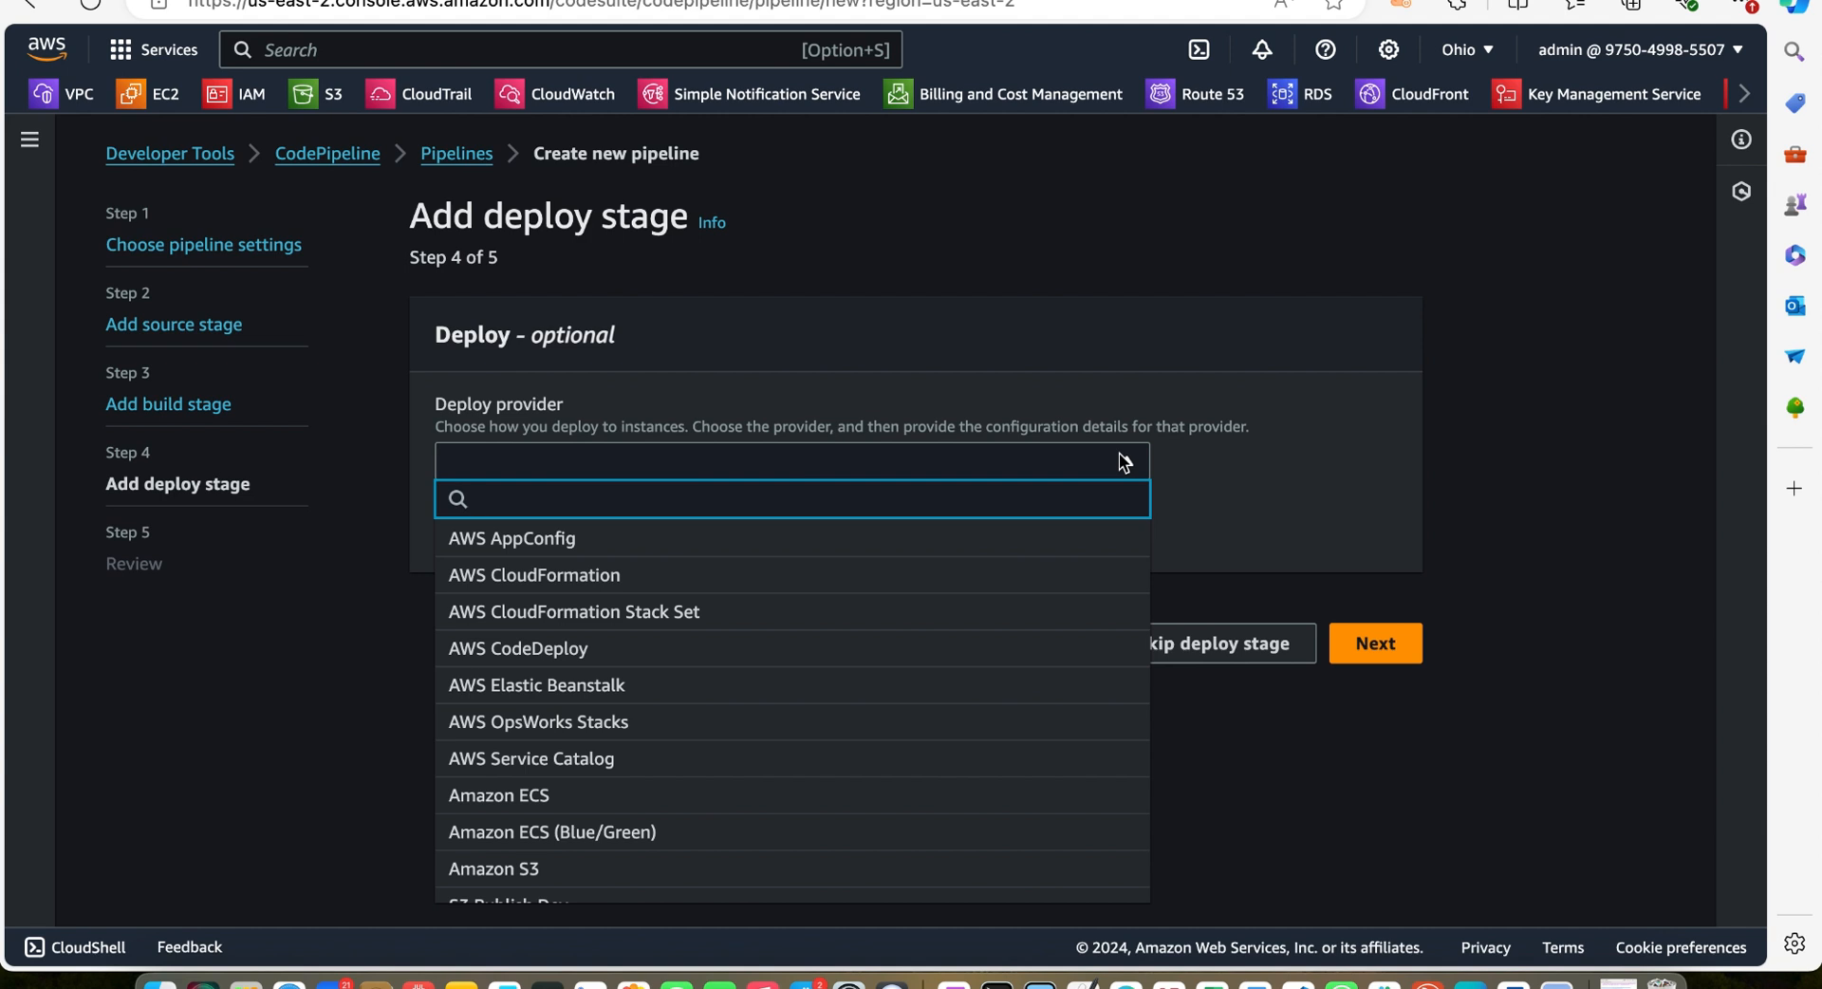
{"action": "left_click", "coordinate": [818, 576]}
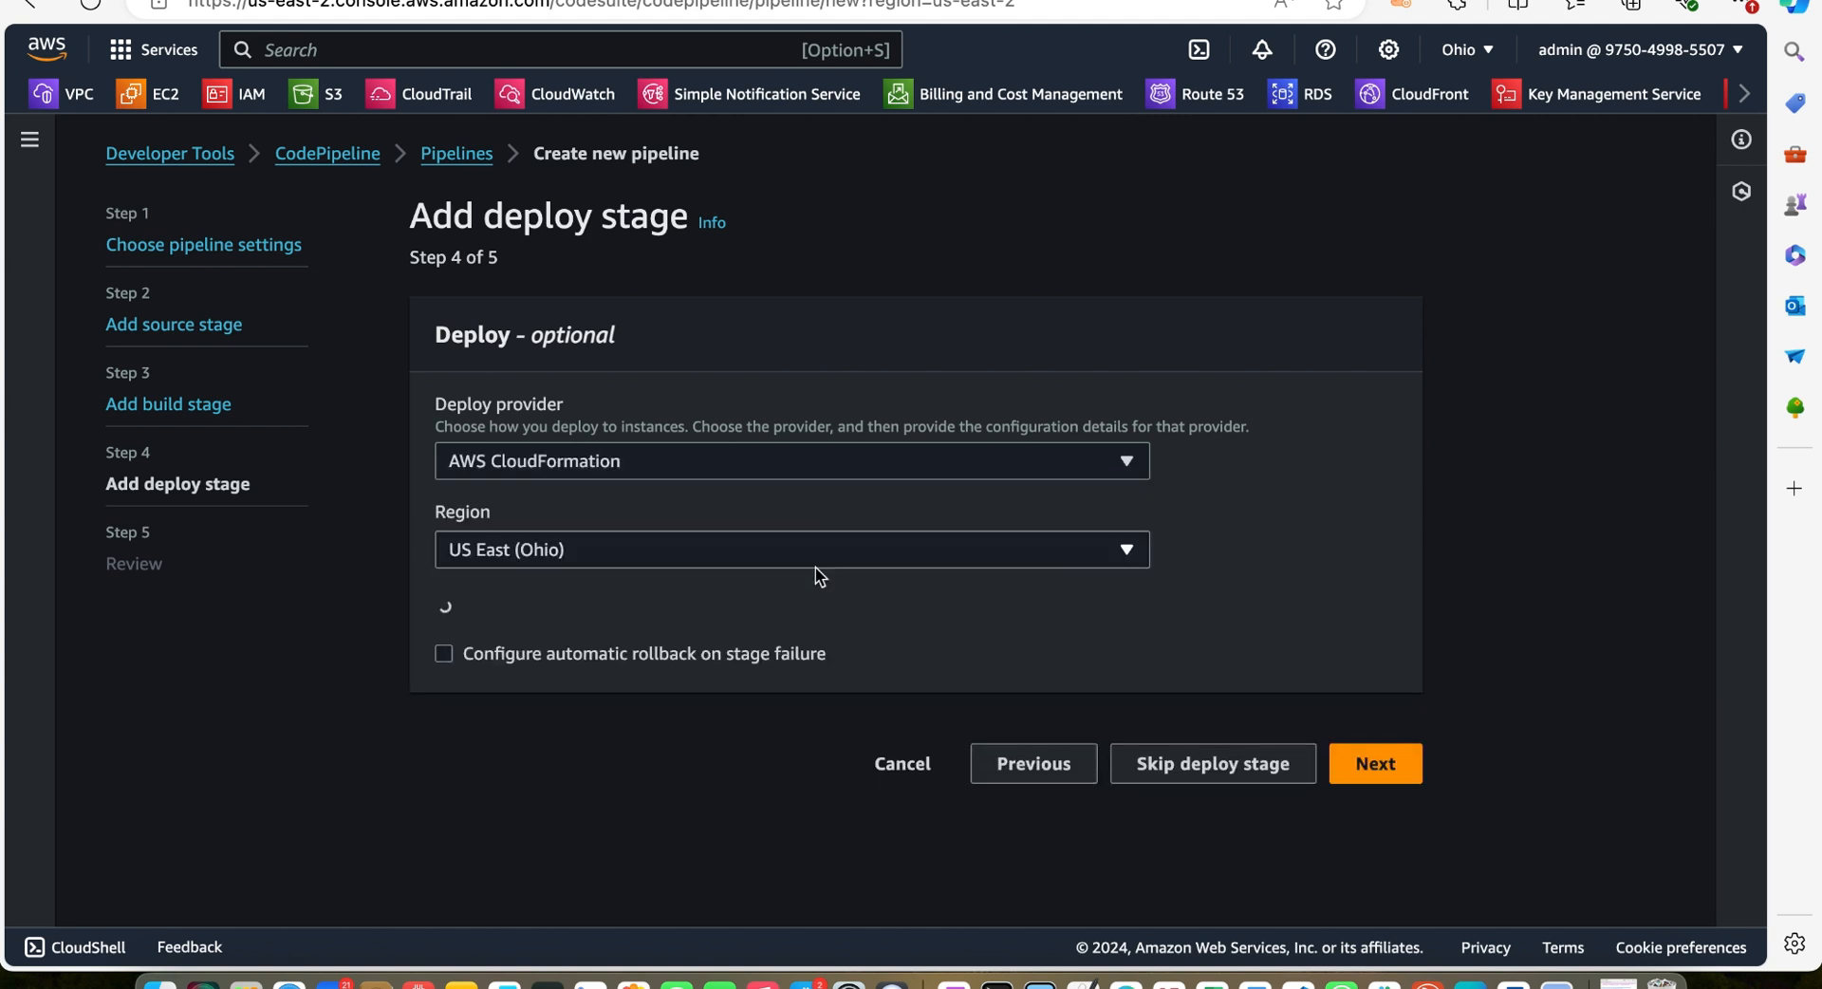
{"action": "left_click", "coordinate": [1124, 543]}
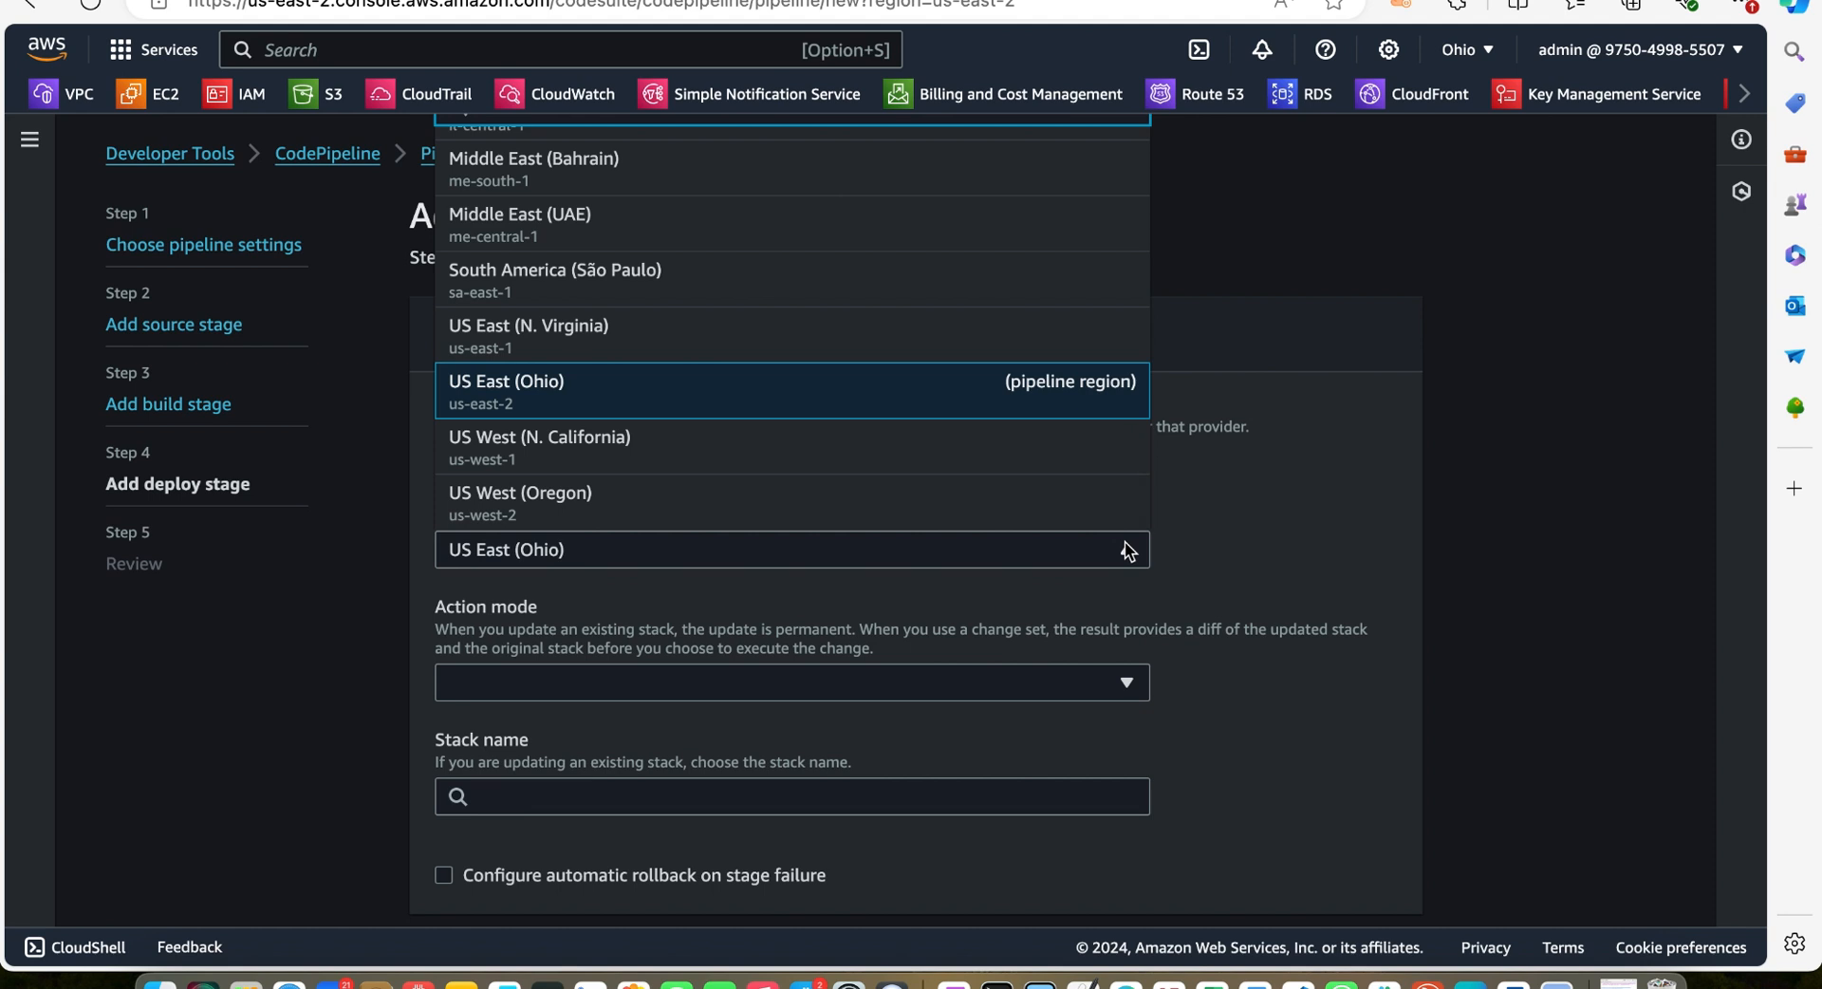
{"action": "left_click", "coordinate": [911, 337]}
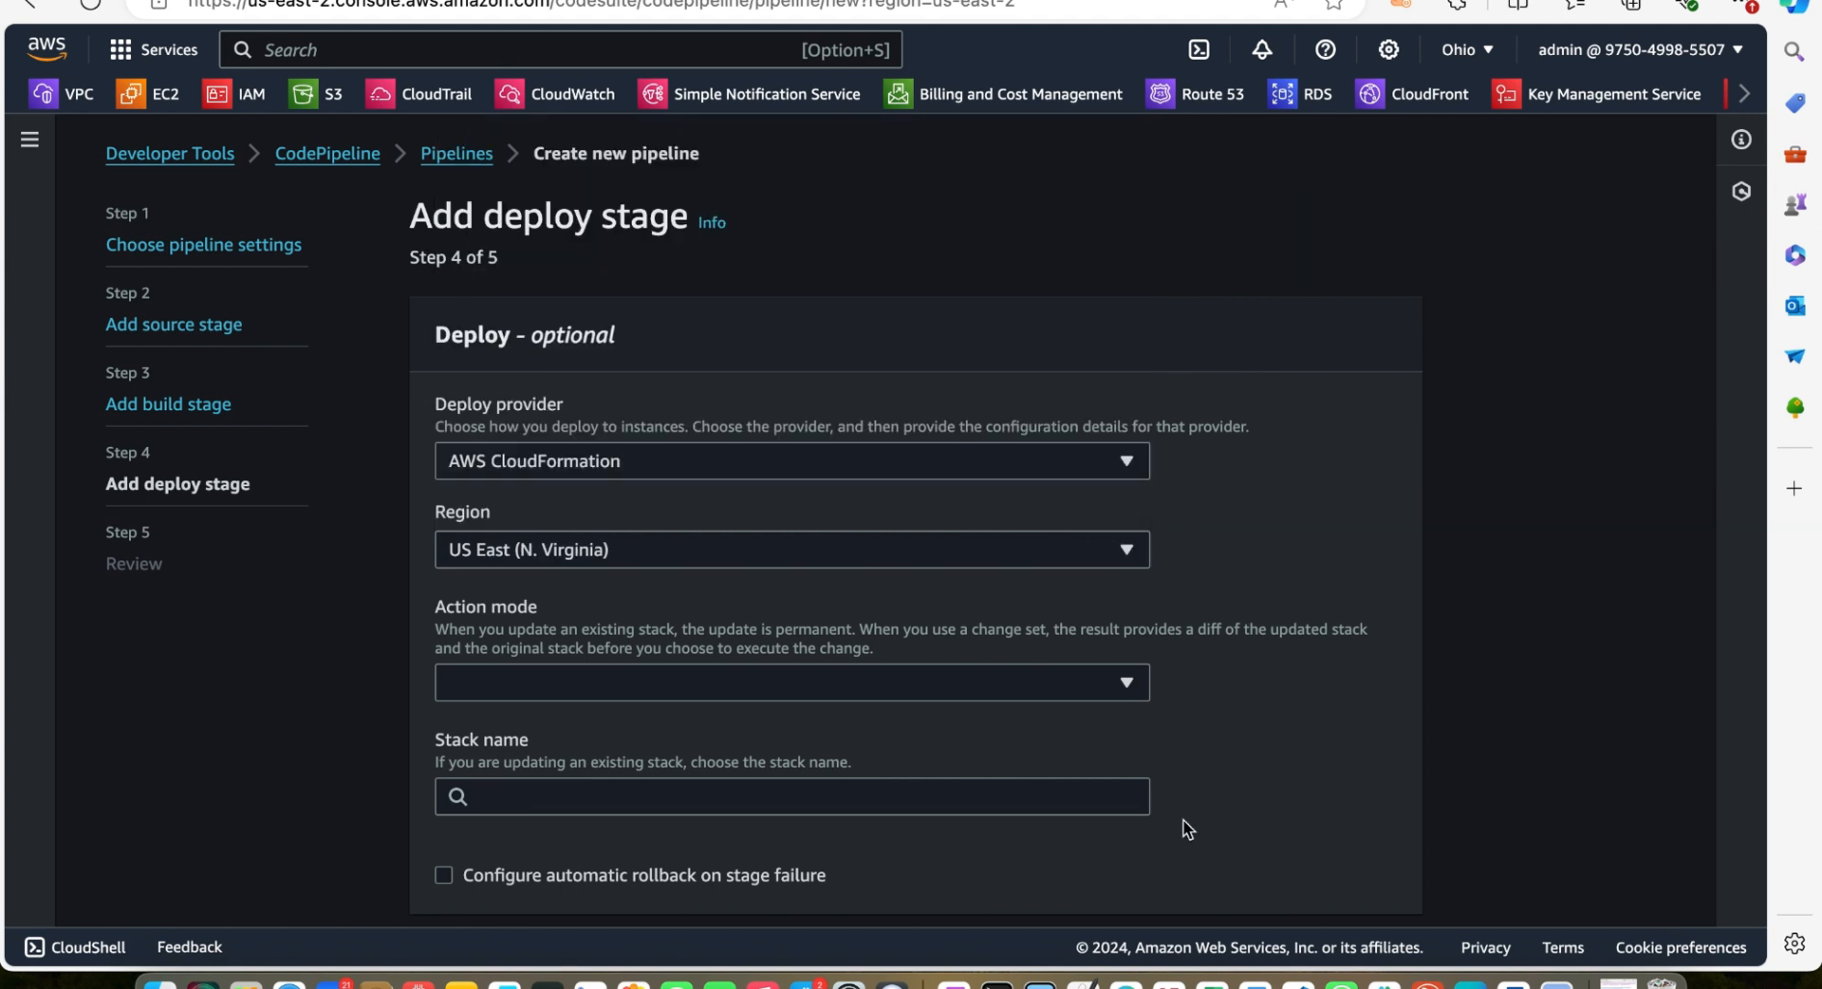
Set the action mode to Create or update a stack
{"action": "scroll", "coordinate": [1186, 829], "scroll_direction": "down", "scroll_amount": 2}
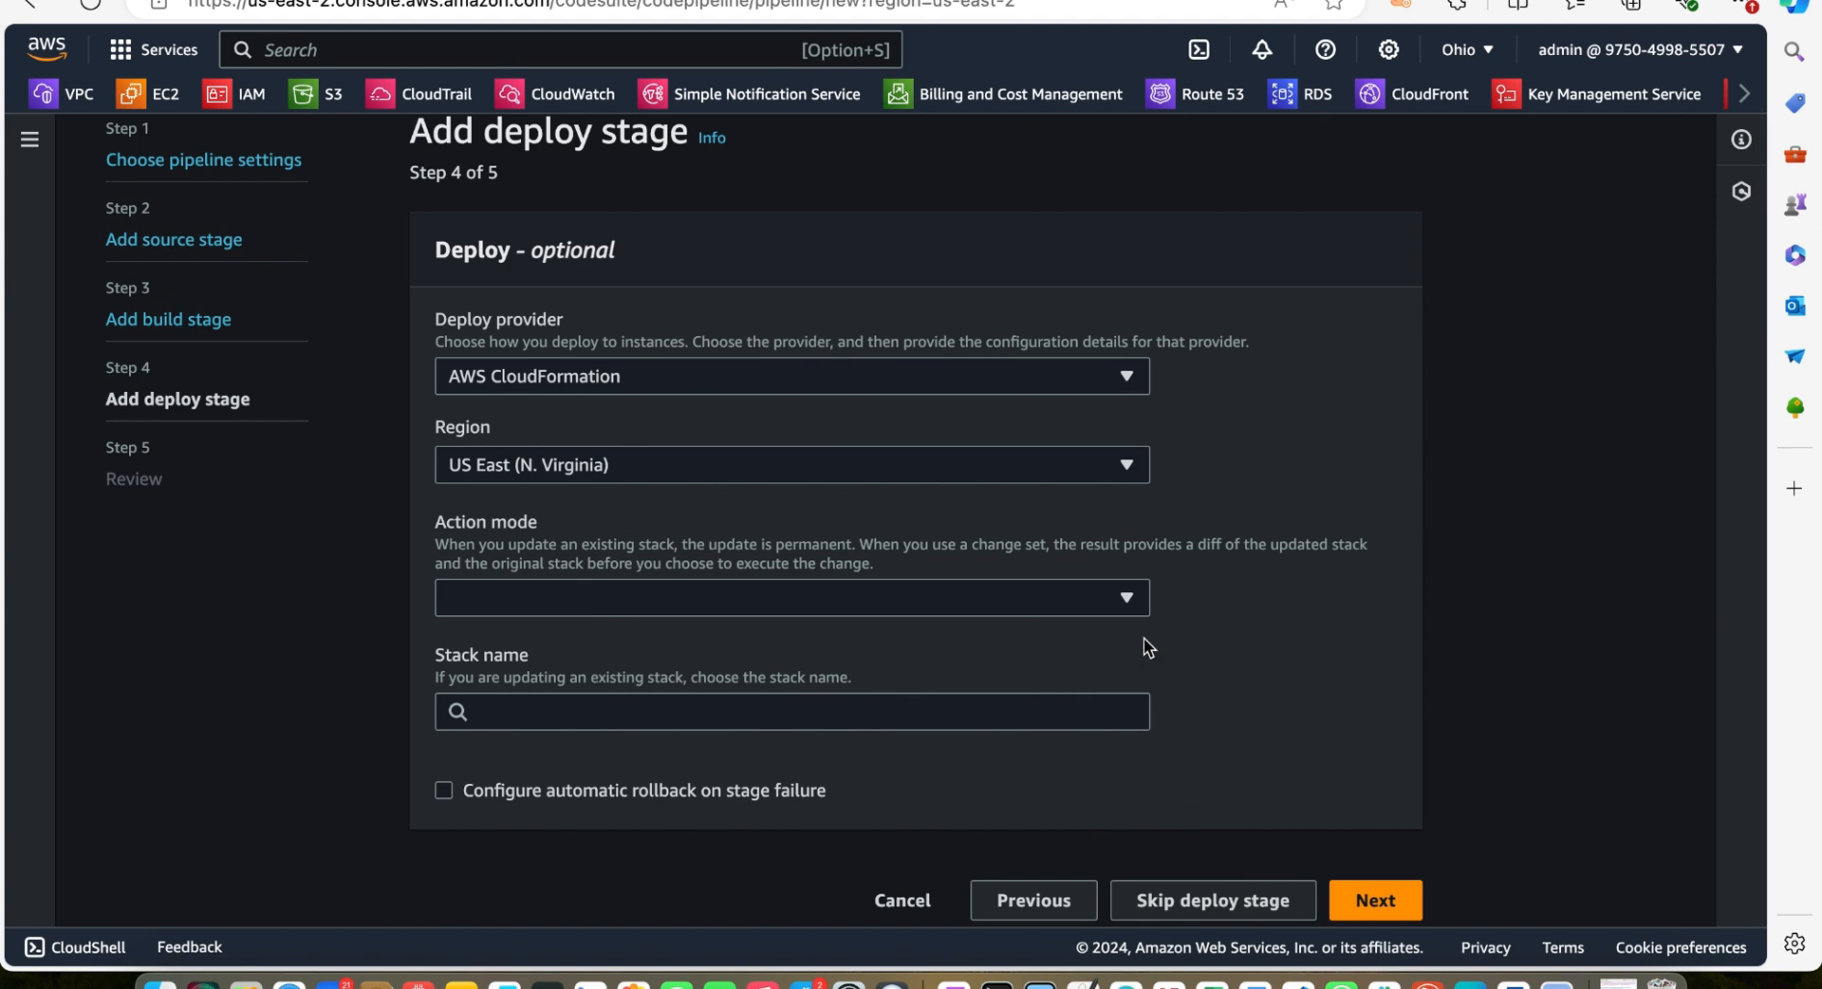
{"action": "left_click", "coordinate": [1131, 602]}
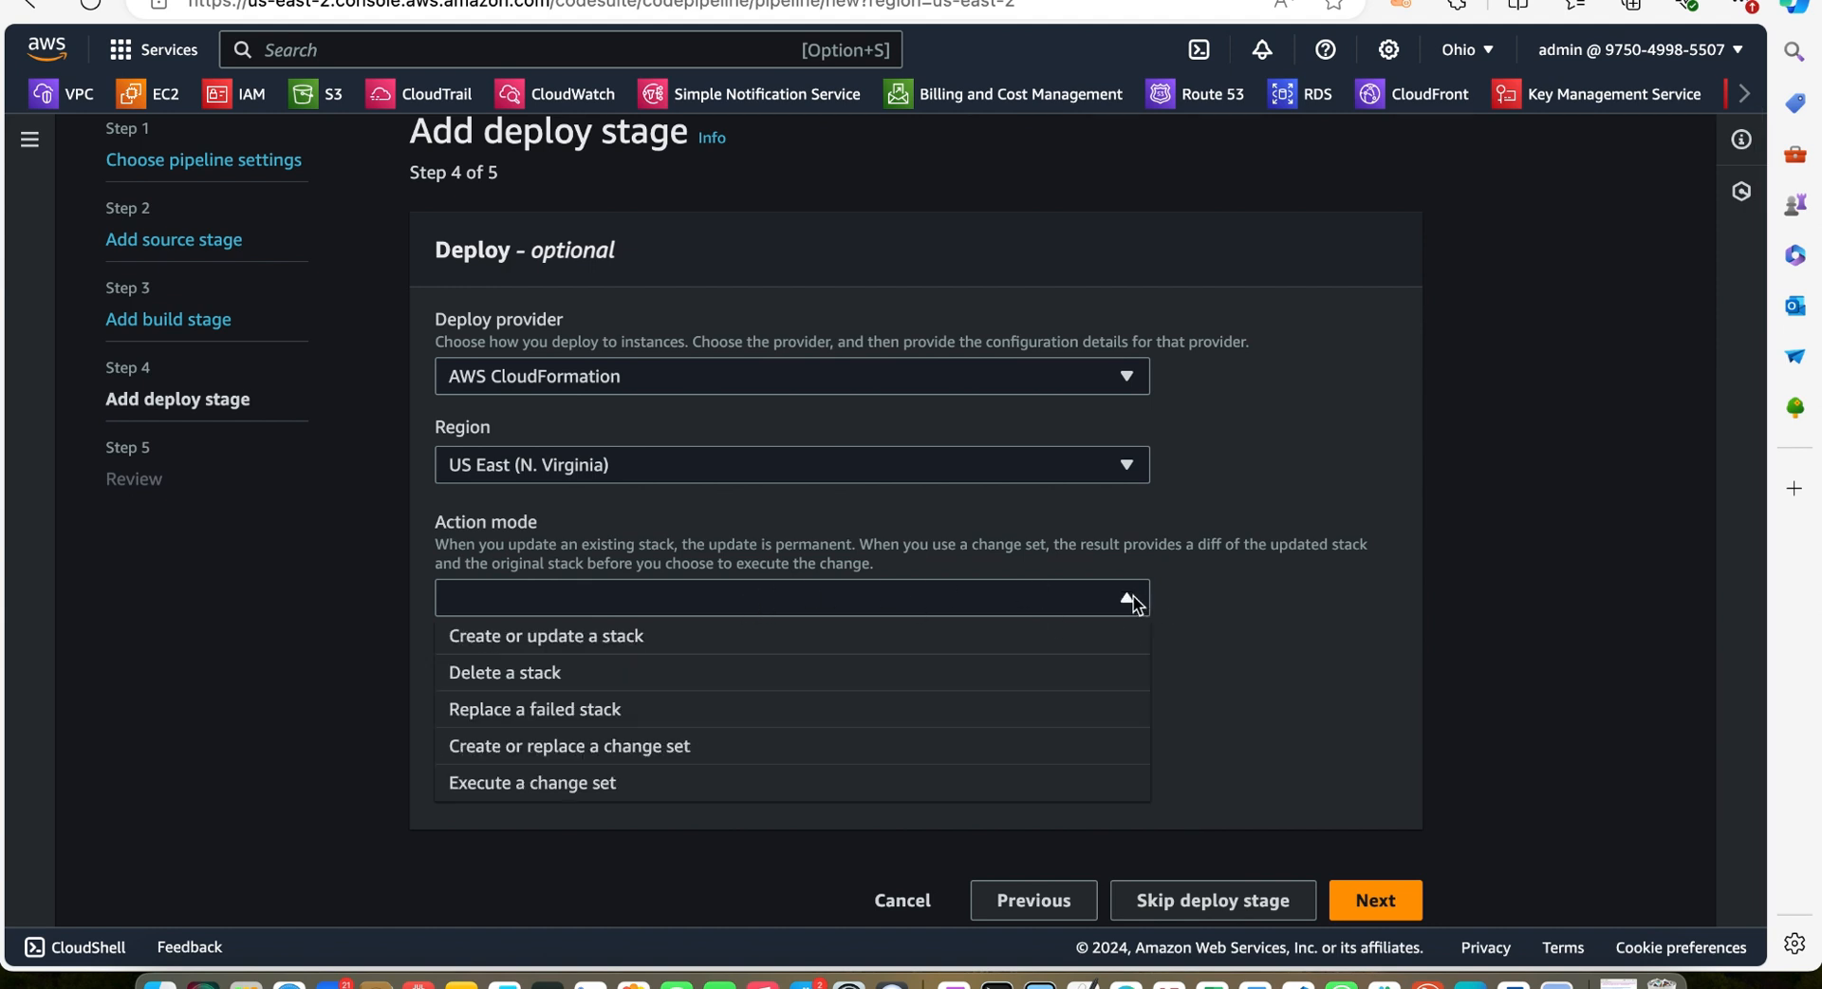
{"action": "left_click", "coordinate": [814, 639]}
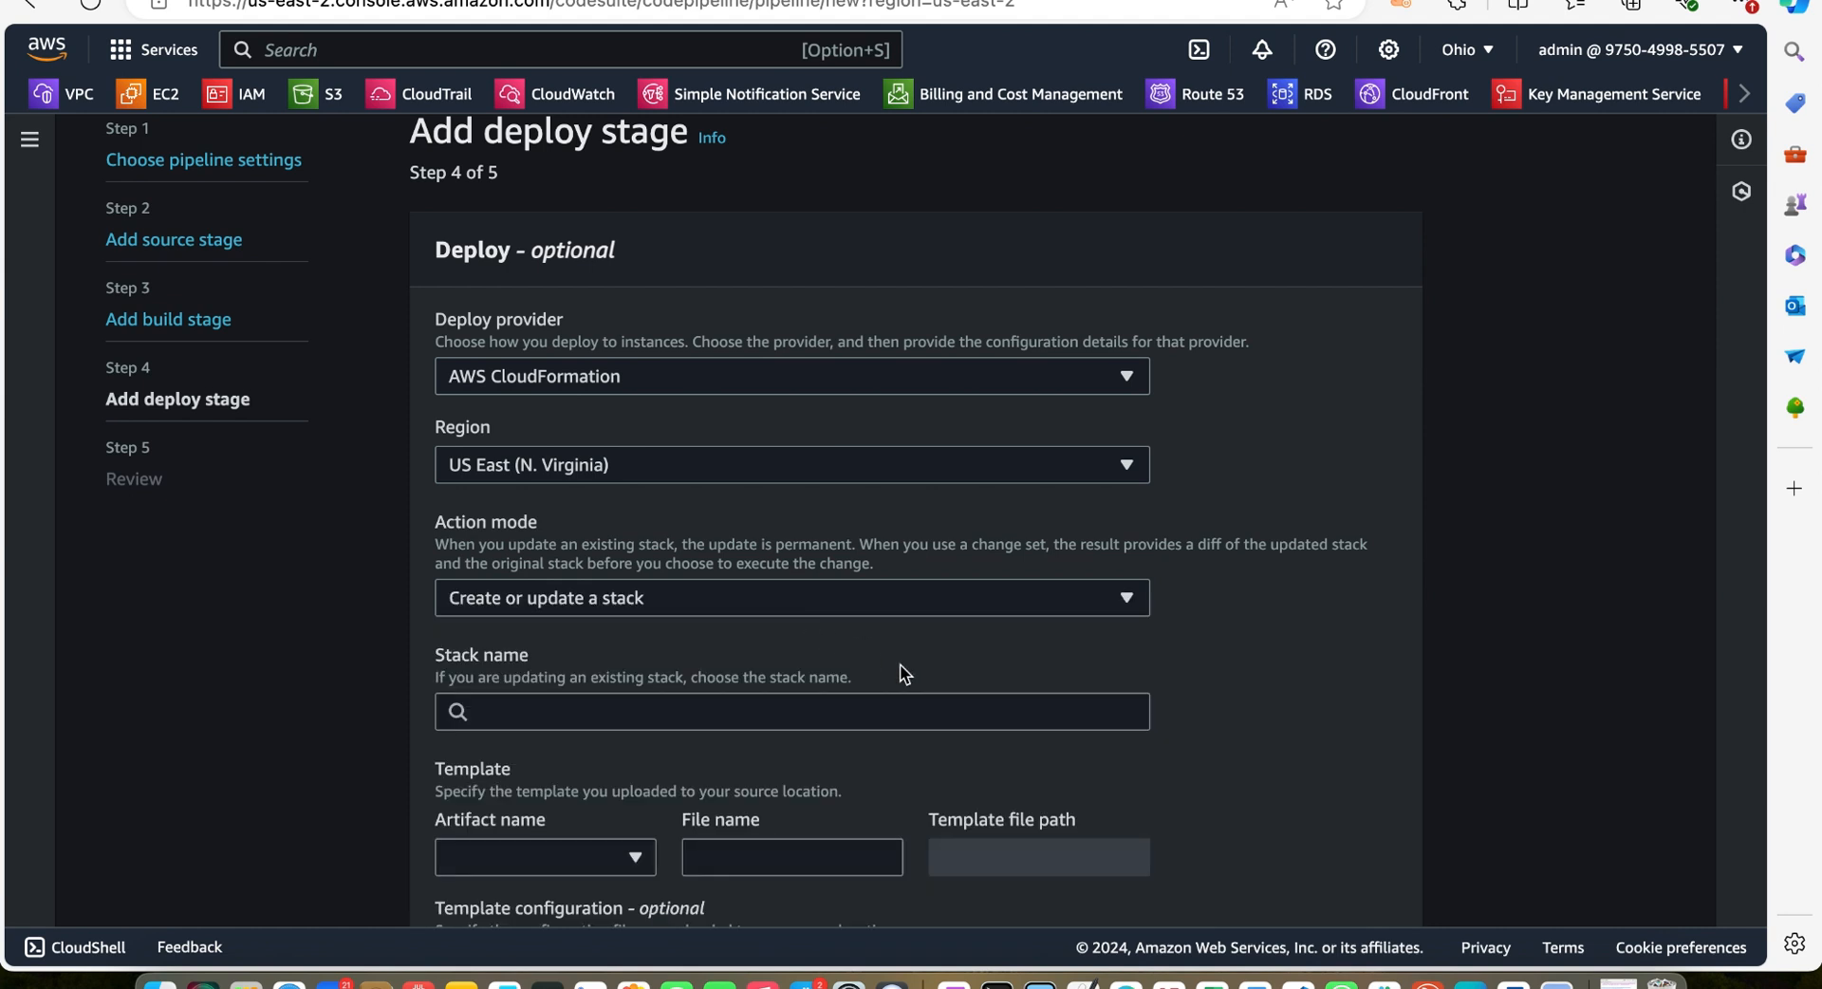
Paste Ec2WithCustomBovpc.yml as the stack name
{"action": "scroll", "coordinate": [901, 669], "scroll_direction": "down", "scroll_amount": 2}
{"action": "left_click", "coordinate": [749, 598]}
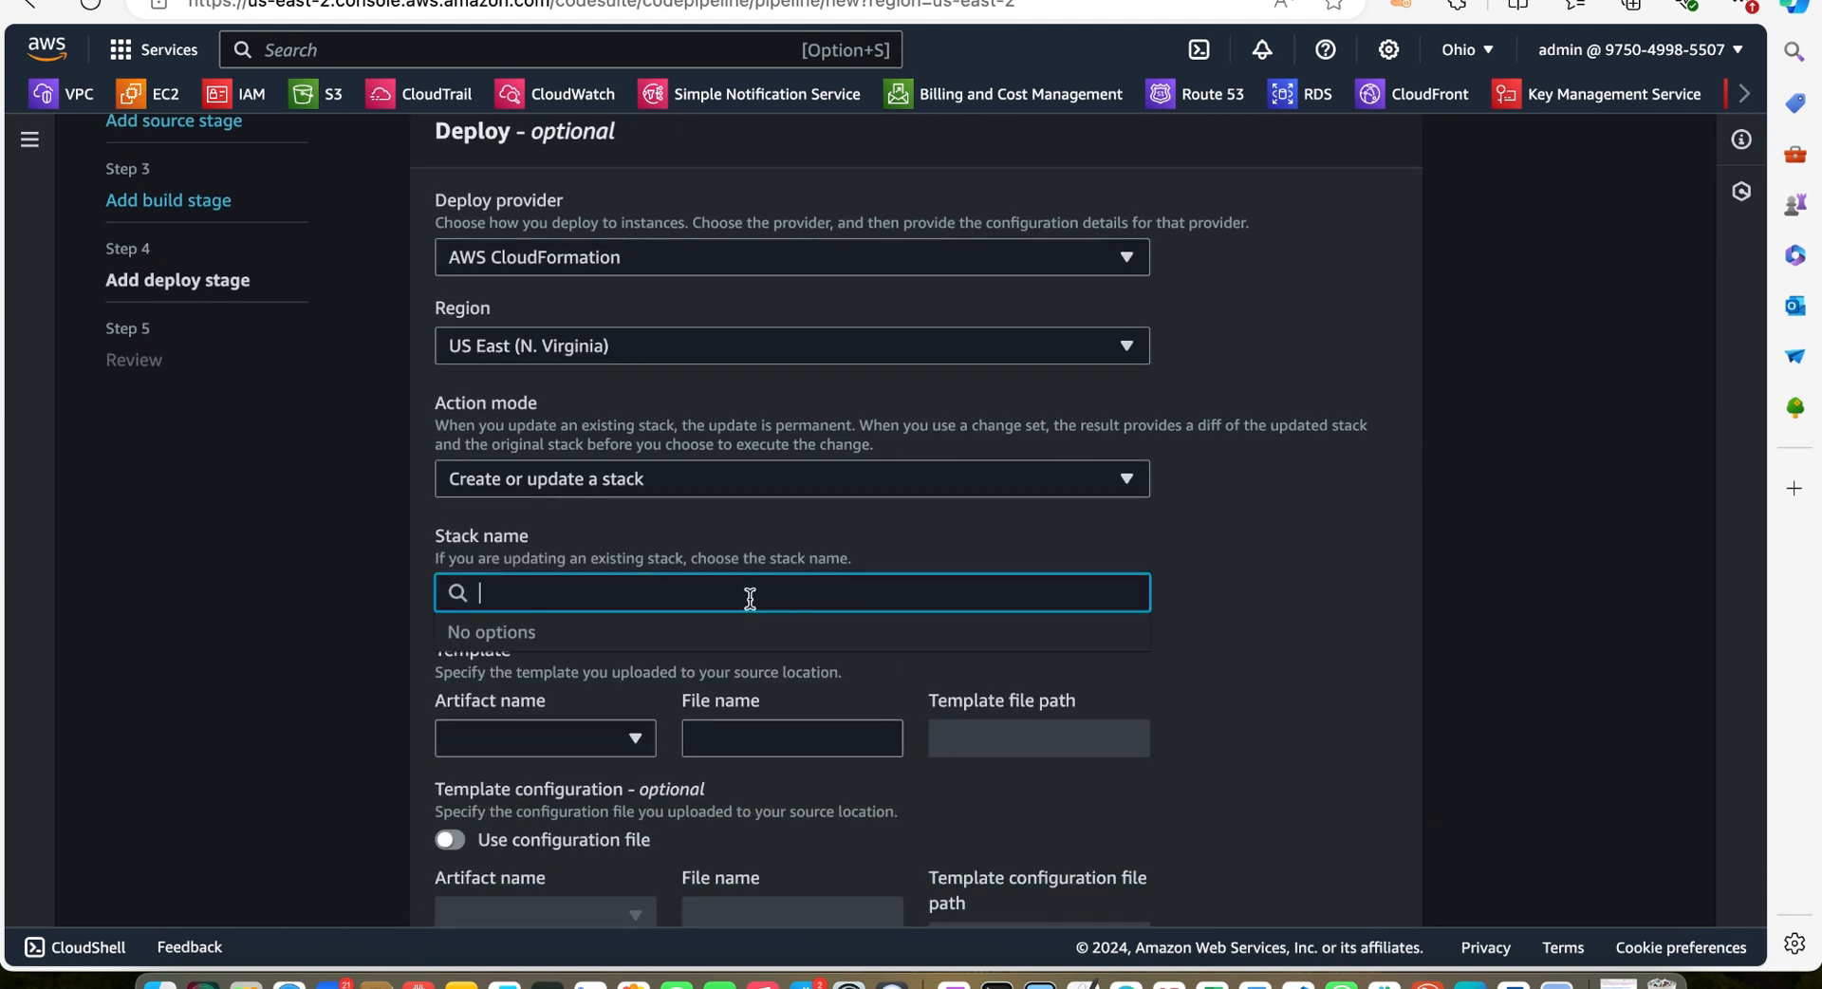
{"action": "scroll", "coordinate": [749, 598], "scroll_direction": "down", "scroll_amount": 1}
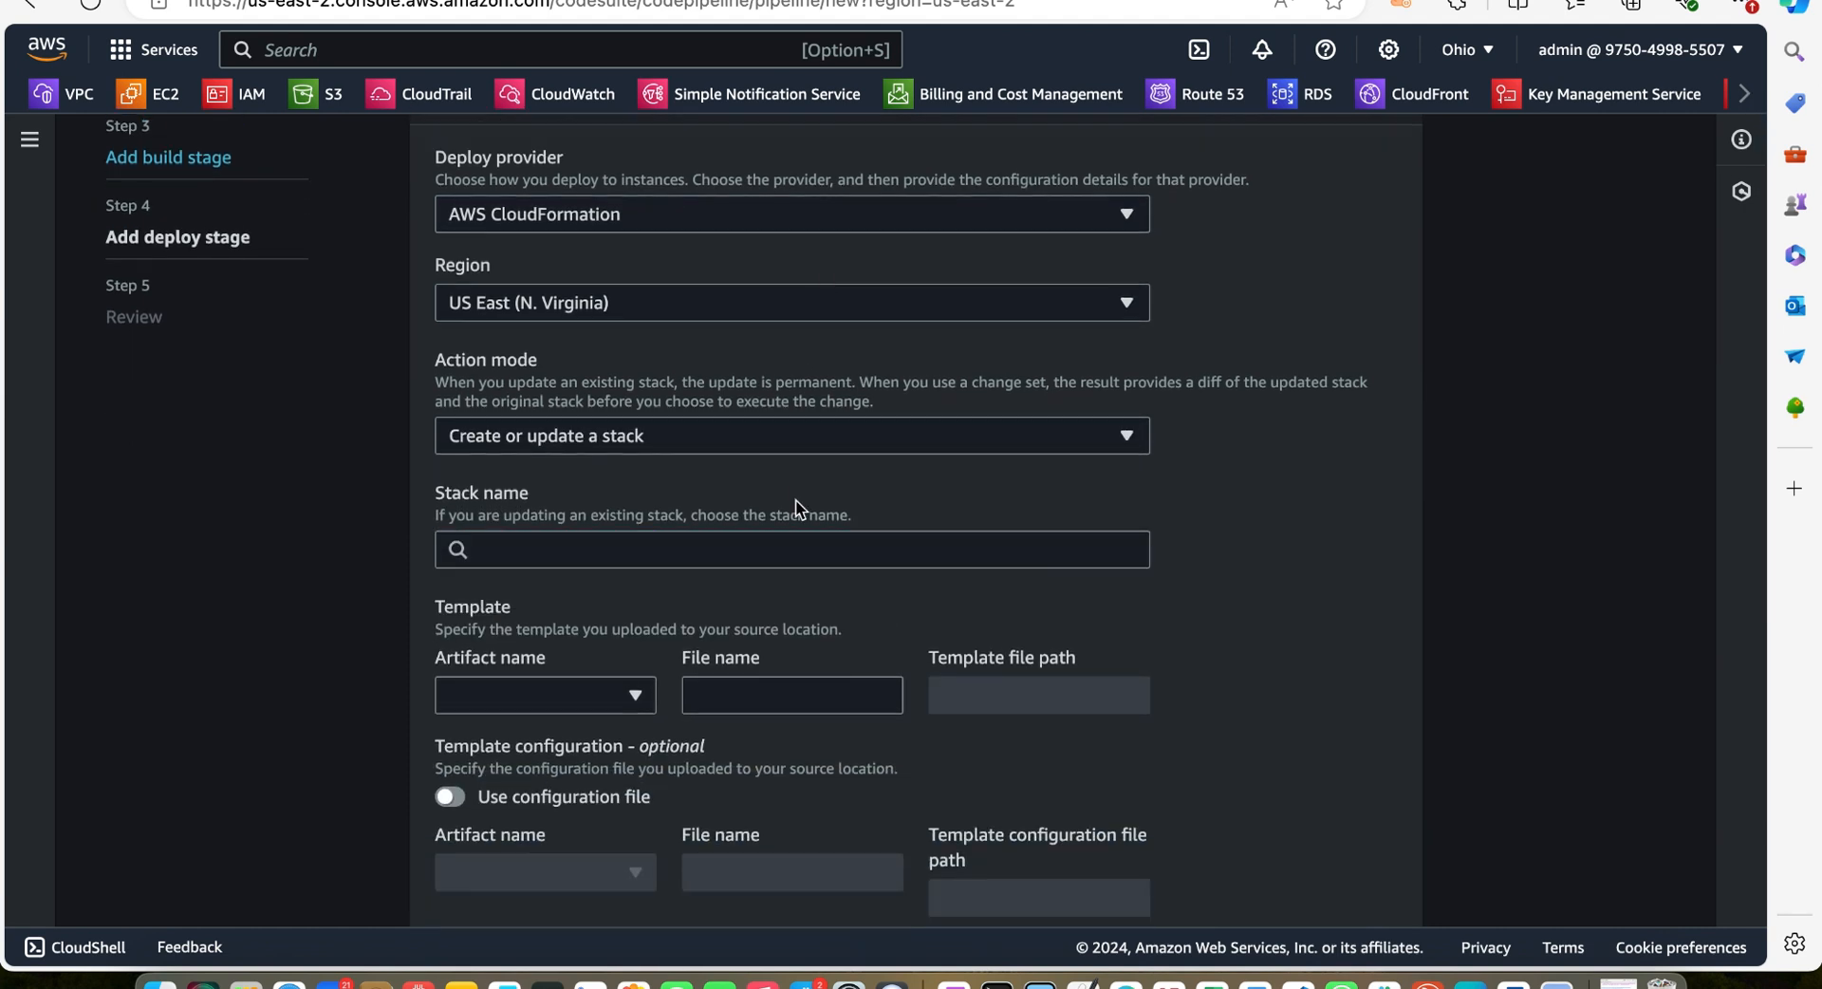
{"action": "left_click", "coordinate": [552, 539]}
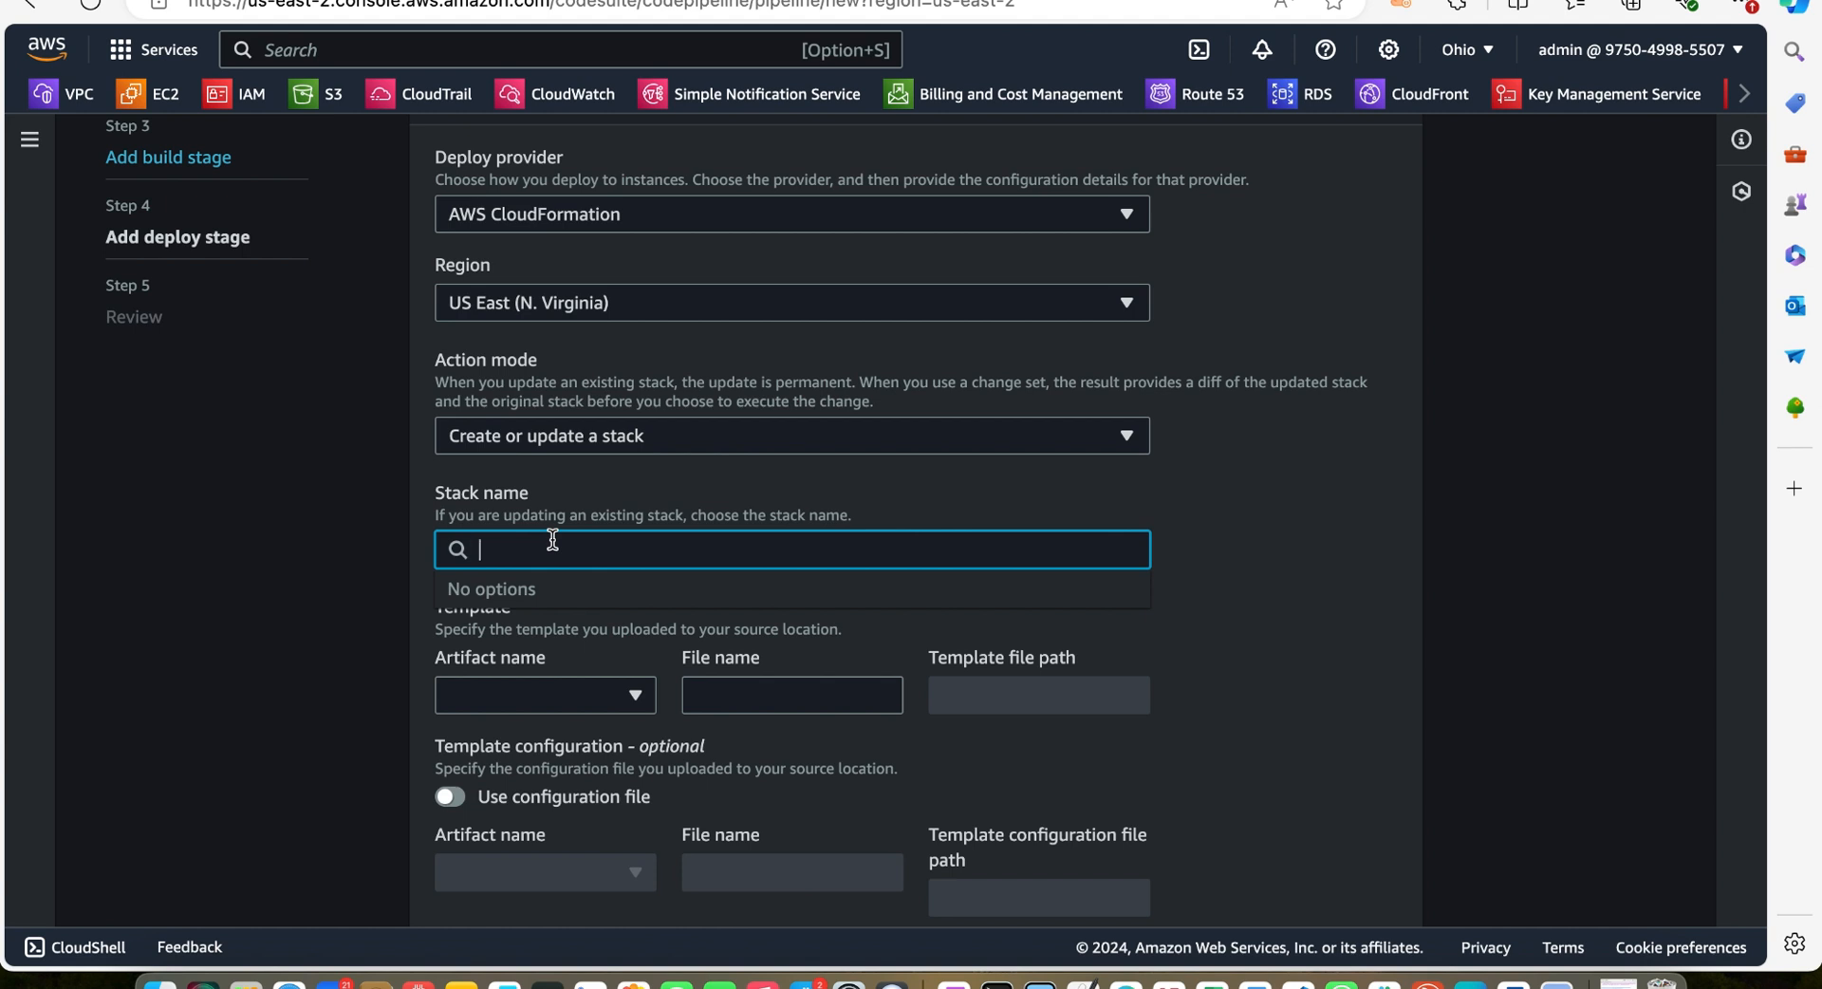
{"action": "type", "text": "Ec2WithCustomBovpc.yml"}
{"action": "scroll", "coordinate": [855, 603], "scroll_direction": "down", "scroll_amount": 2}
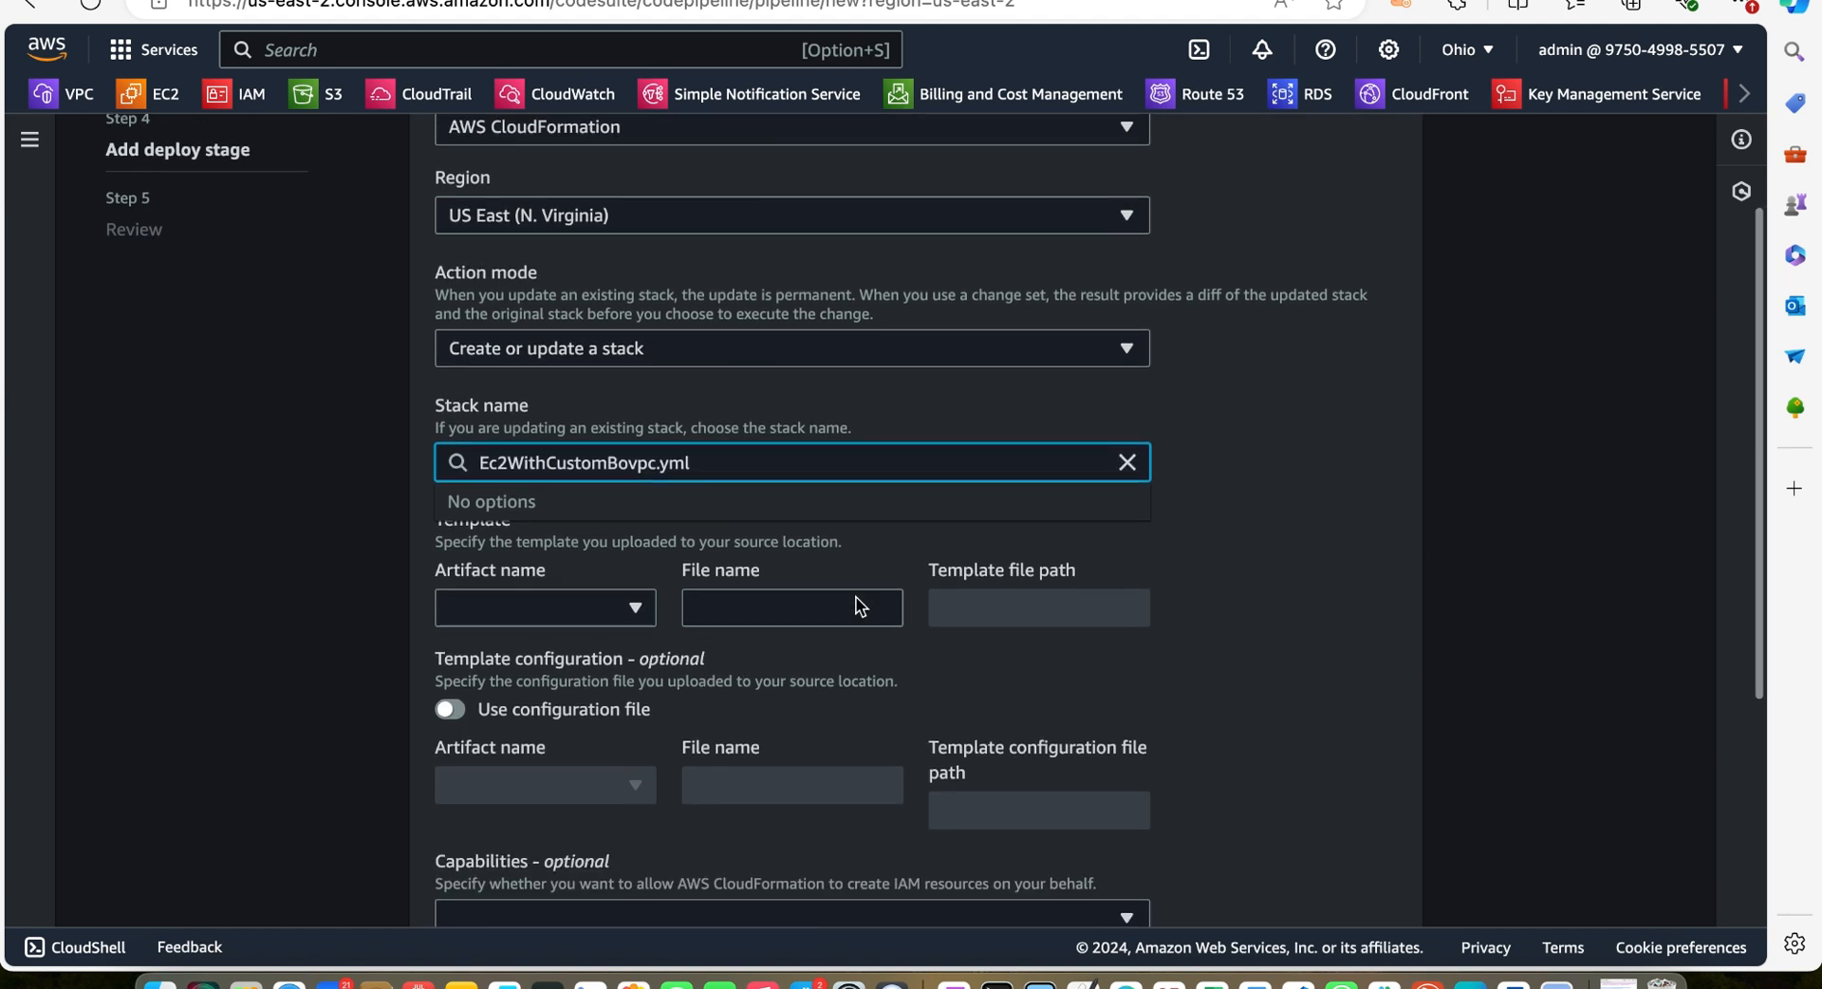
Set the template artifact to BuildArtifact with the file name build-artifact-template.yml
{"action": "scroll", "coordinate": [606, 719], "scroll_direction": "up", "scroll_amount": 2}
{"action": "scroll", "coordinate": [869, 607], "scroll_direction": "down", "scroll_amount": 3}
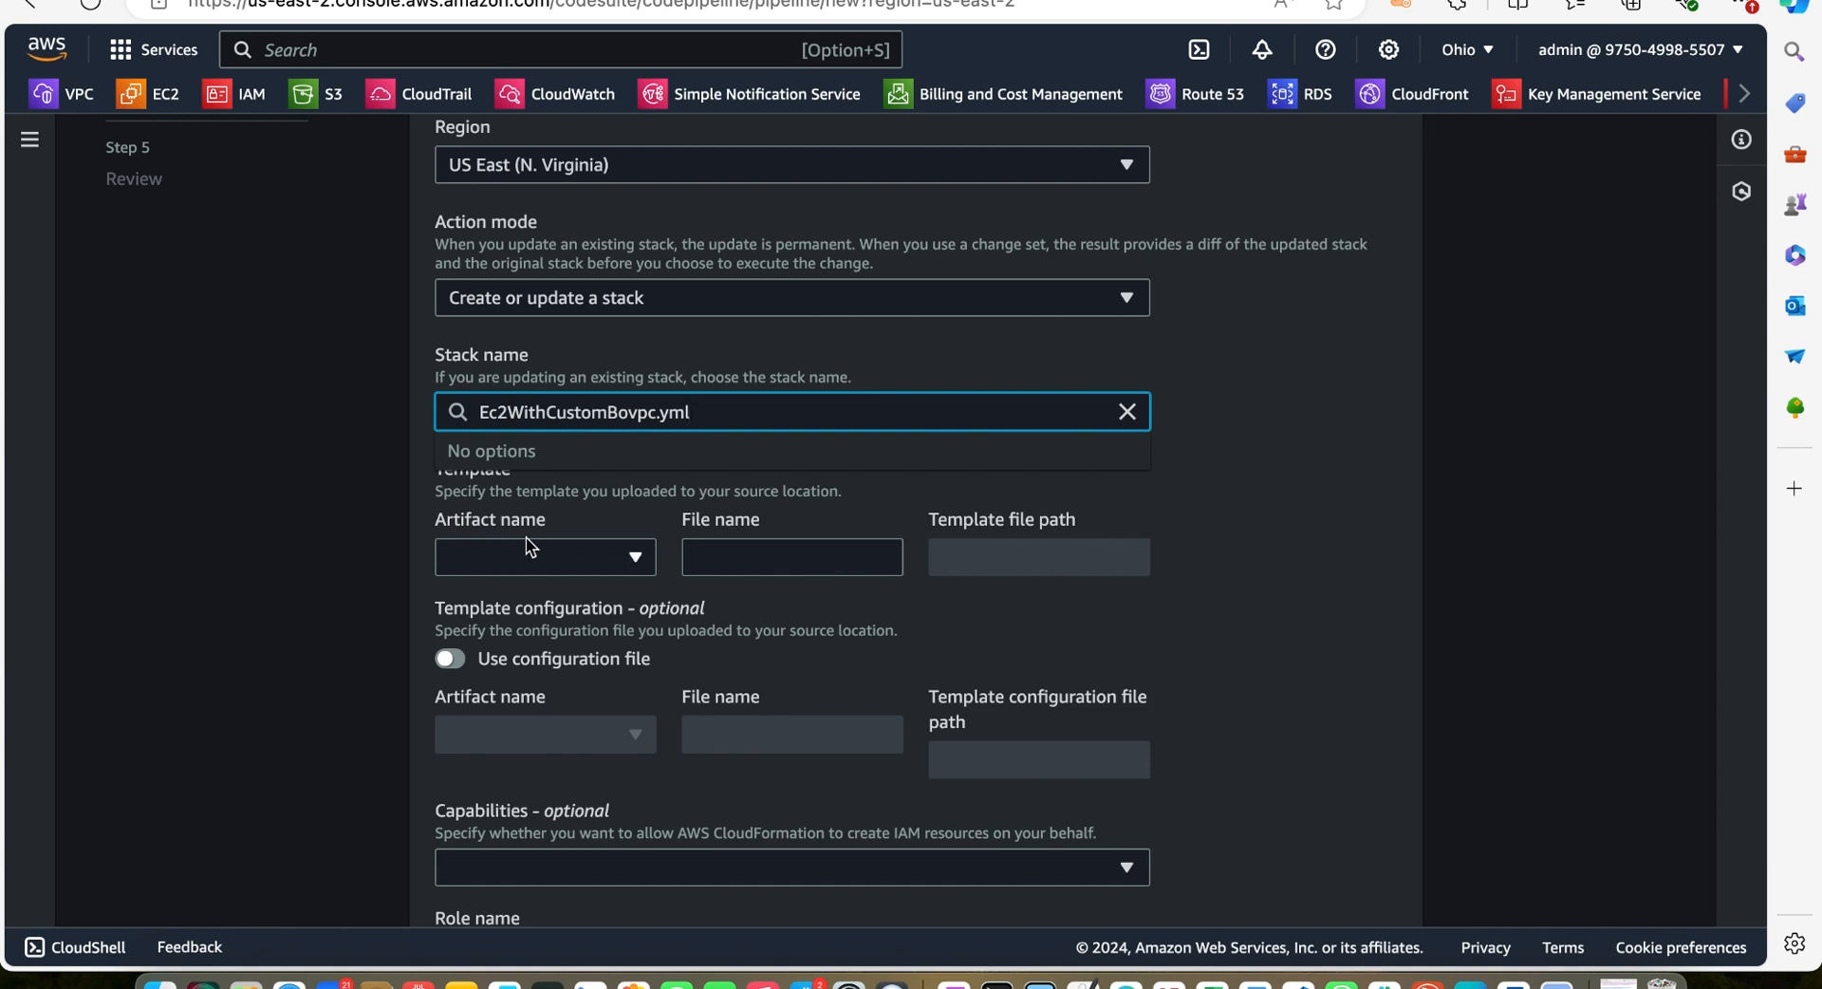
{"action": "left_click", "coordinate": [634, 555]}
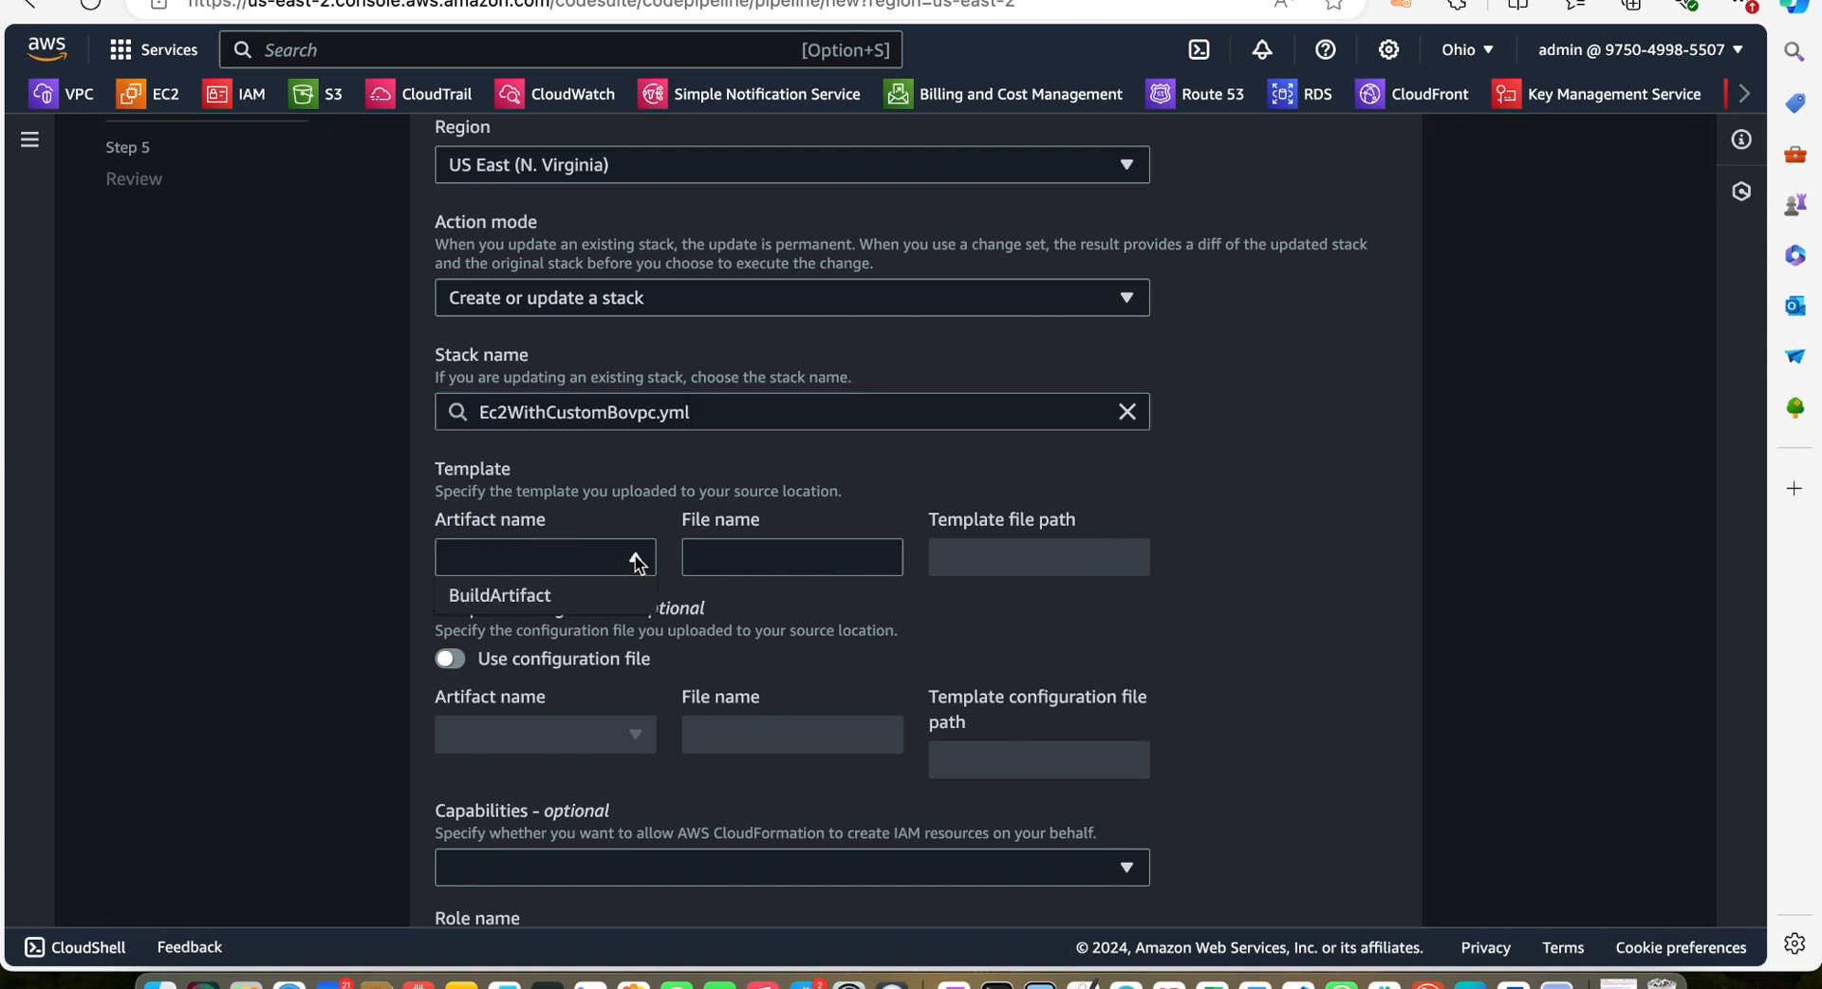
{"action": "left_click", "coordinate": [528, 596]}
{"action": "left_click", "coordinate": [823, 561]}
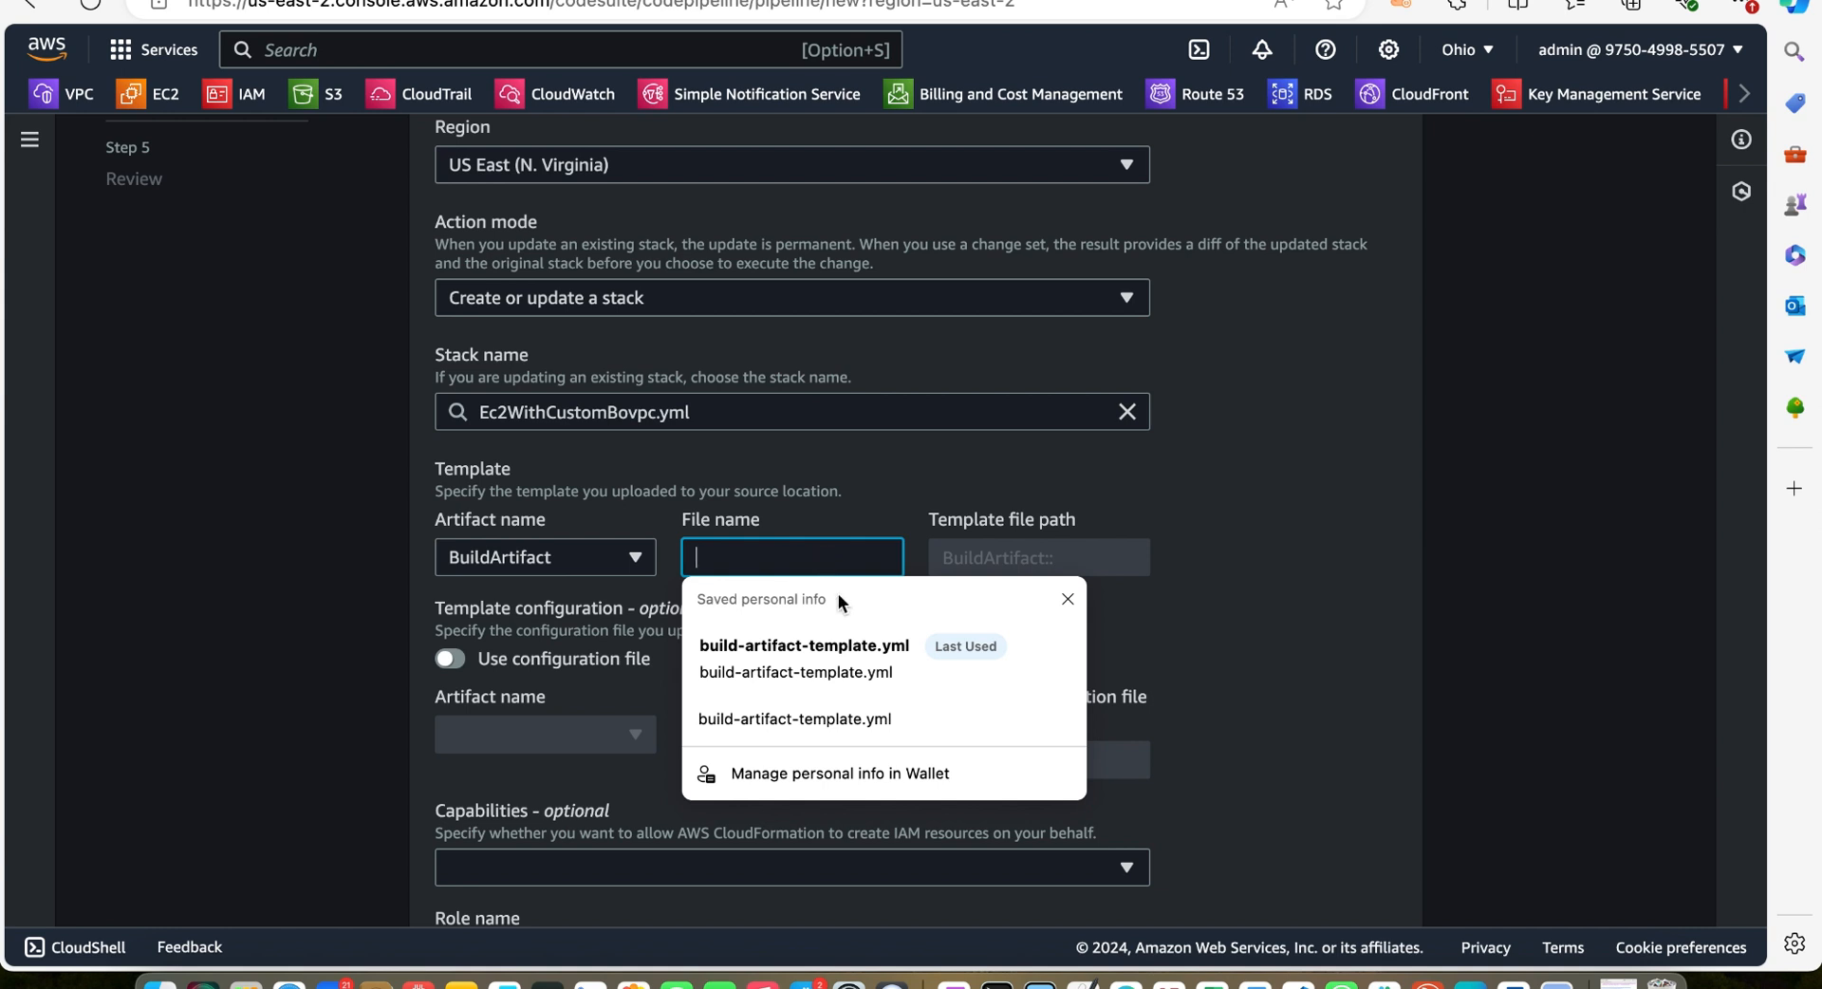
{"action": "left_click", "coordinate": [818, 647]}
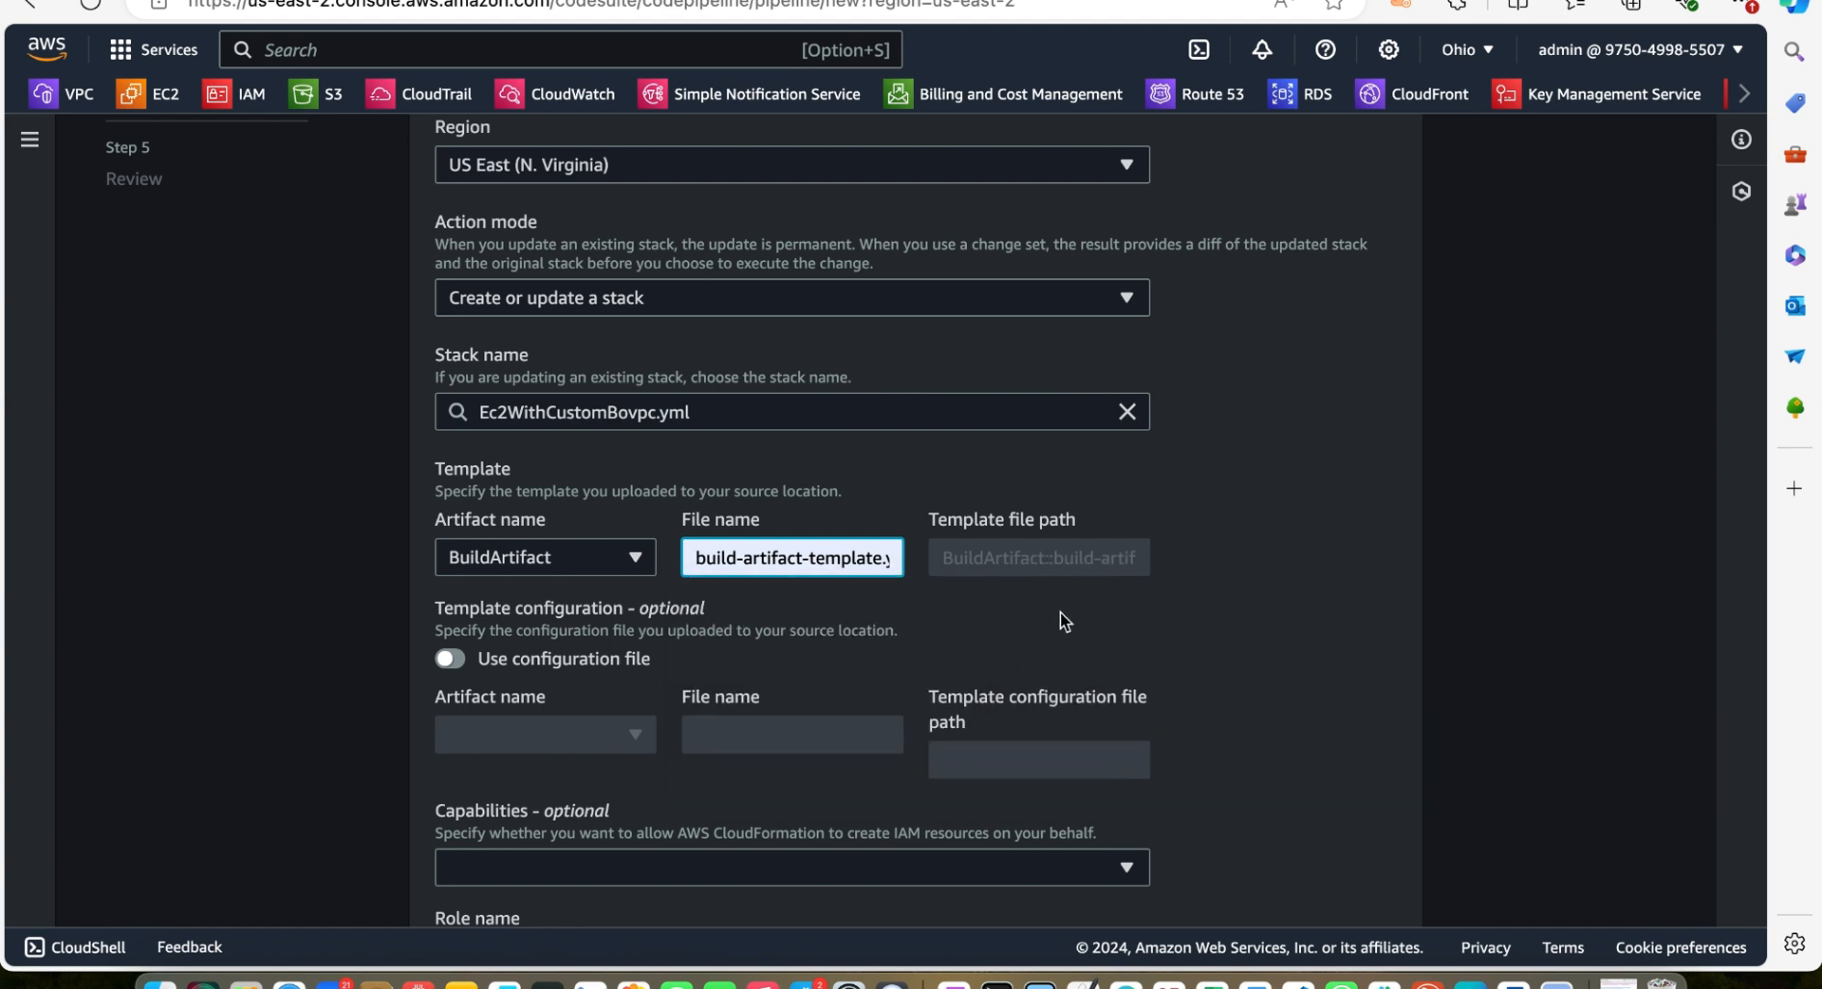
Add the CAPABILITY_IAM capability to the deploy action
{"action": "scroll", "coordinate": [1061, 611], "scroll_direction": "down", "scroll_amount": 5}
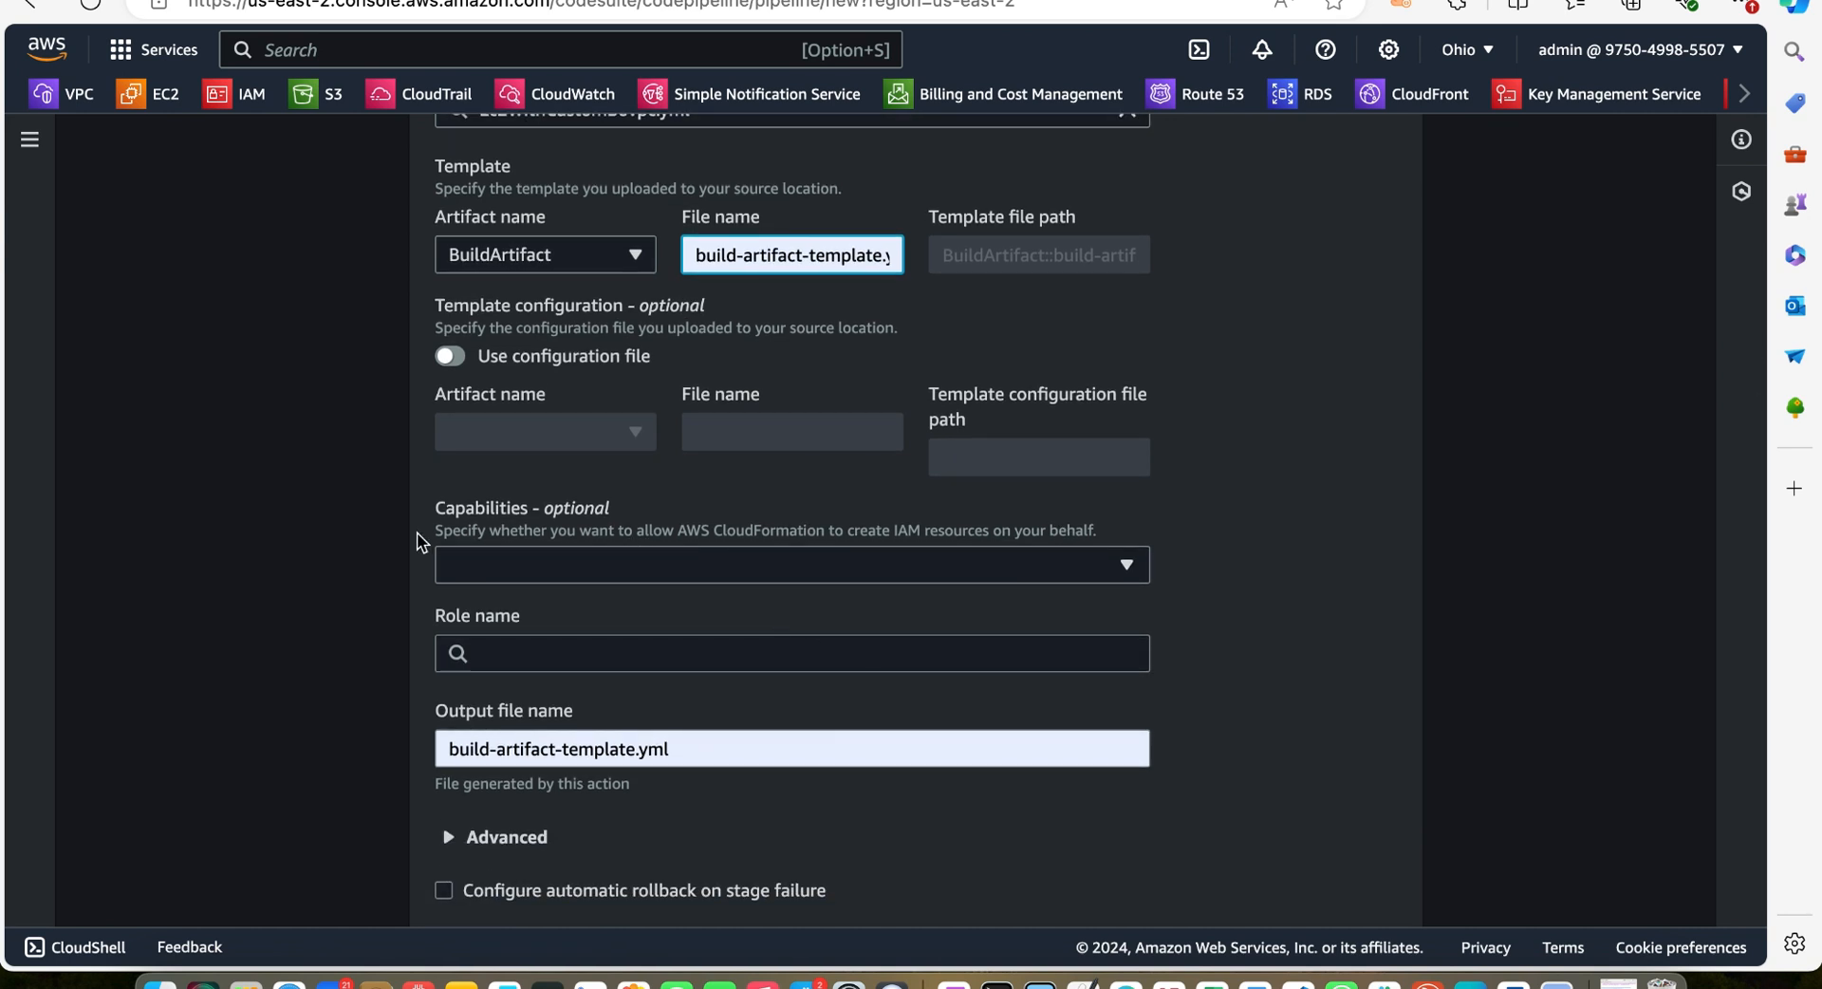
{"action": "left_click", "coordinate": [1126, 567]}
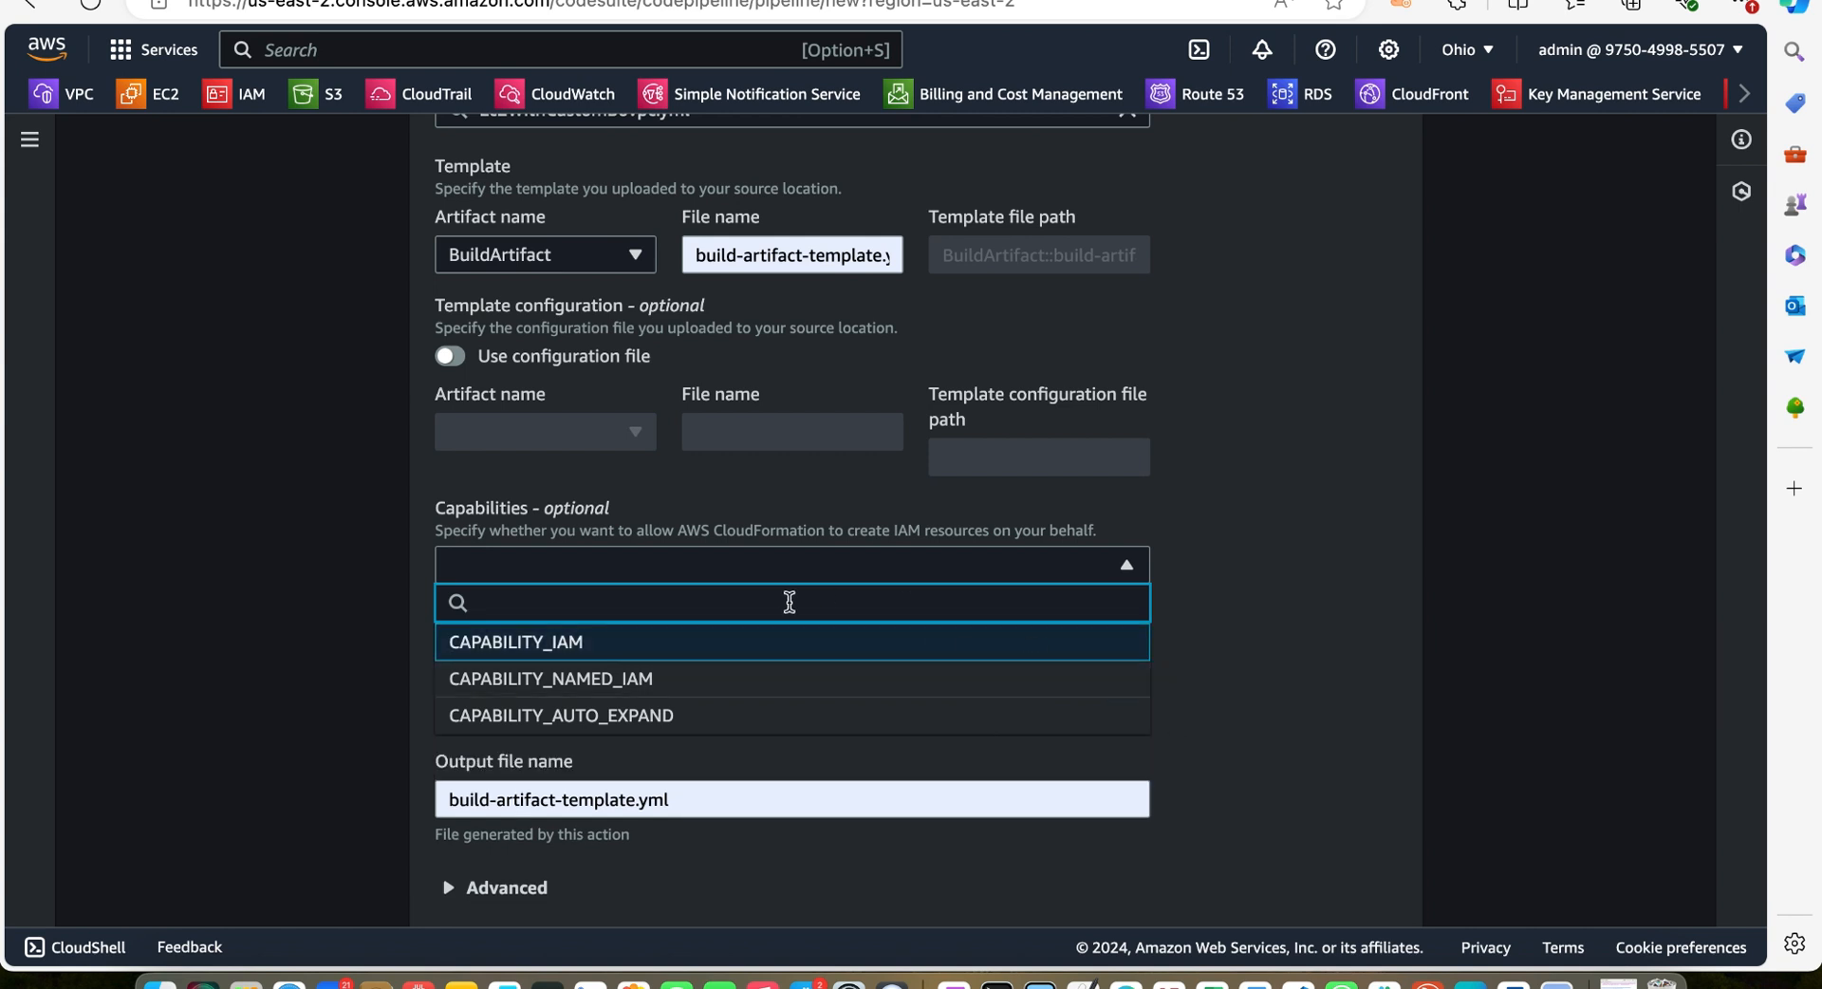
{"action": "left_click", "coordinate": [1142, 641]}
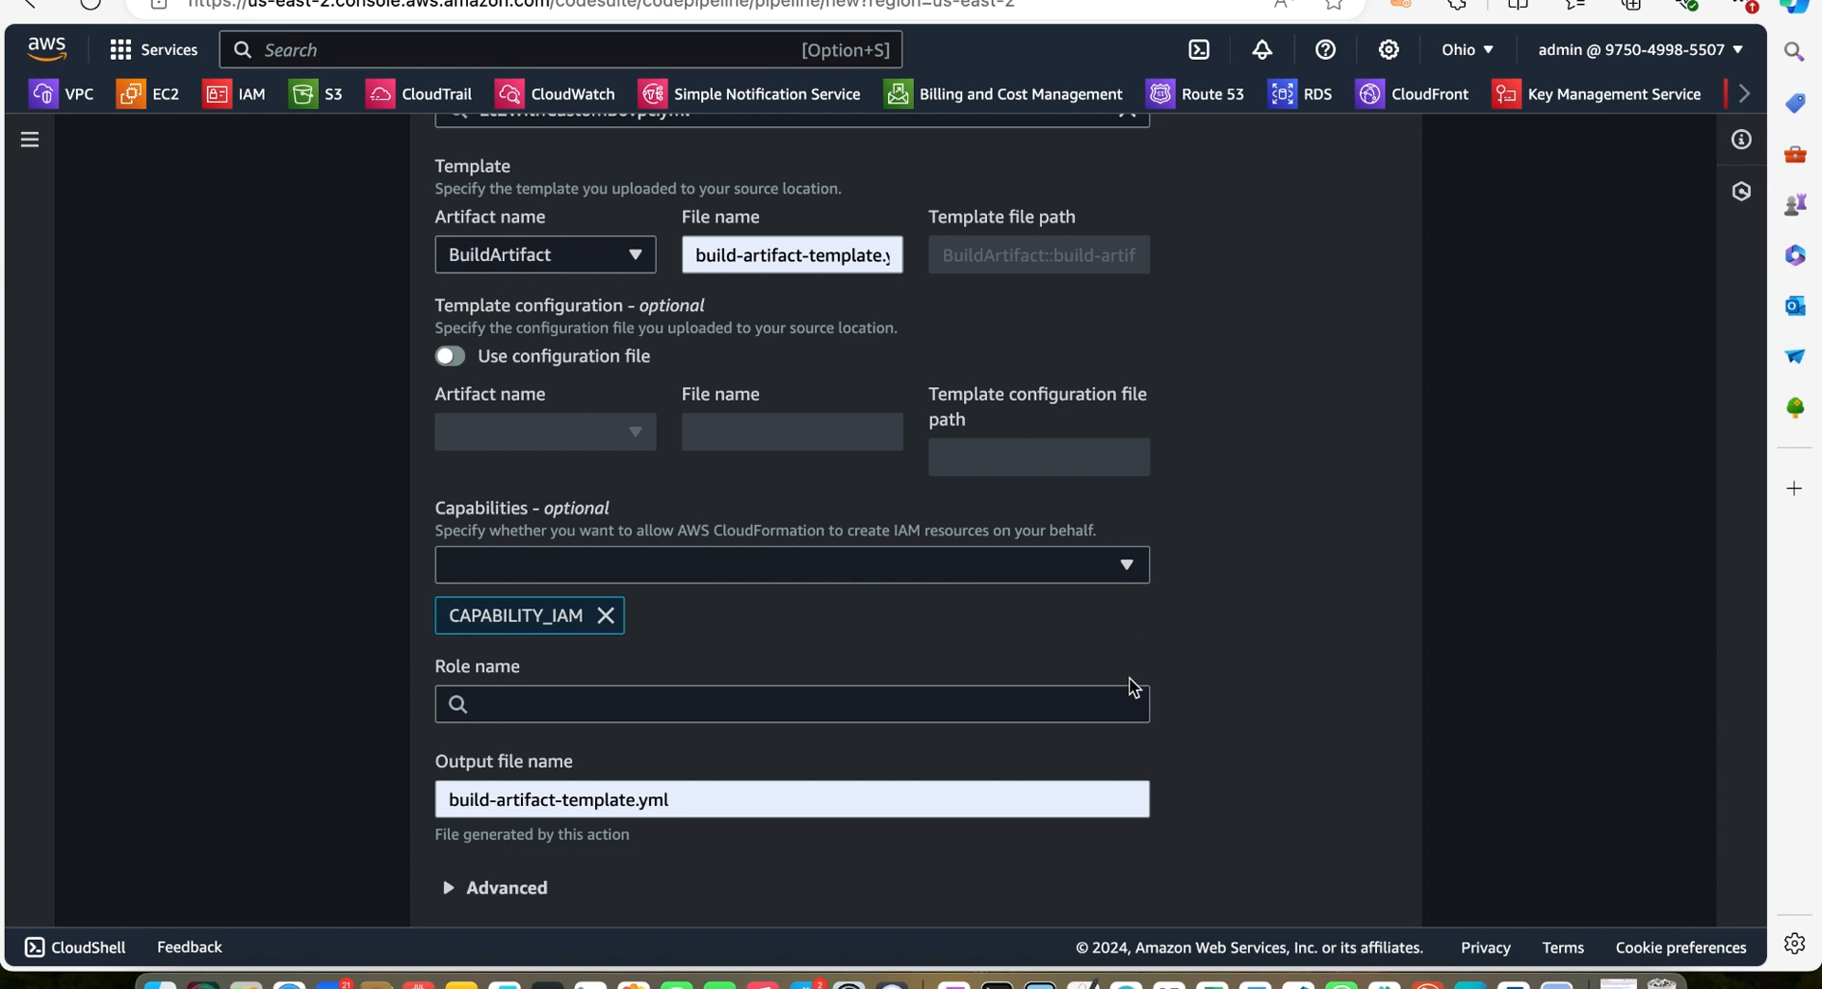
Select the CloudformationServiceRoleForMyTestPipeLine role and expand the Advanced parameter overrides section
{"action": "left_click", "coordinate": [860, 709]}
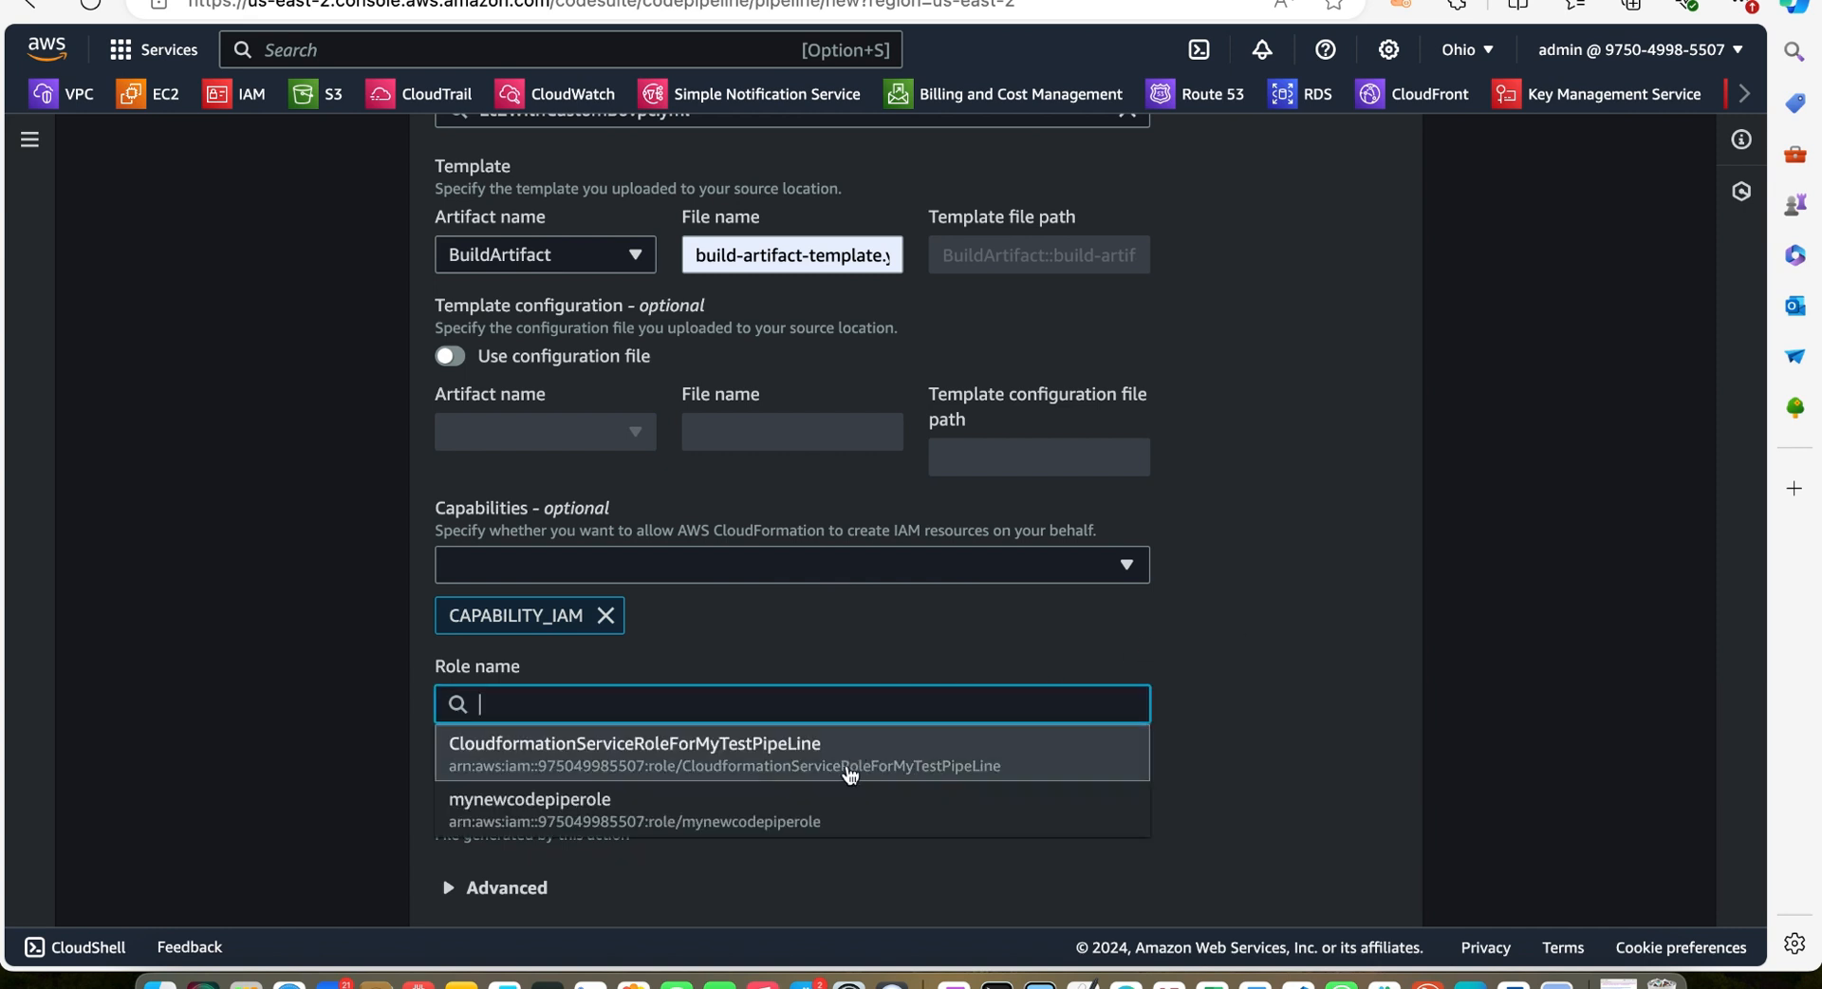
{"action": "left_click", "coordinate": [840, 759]}
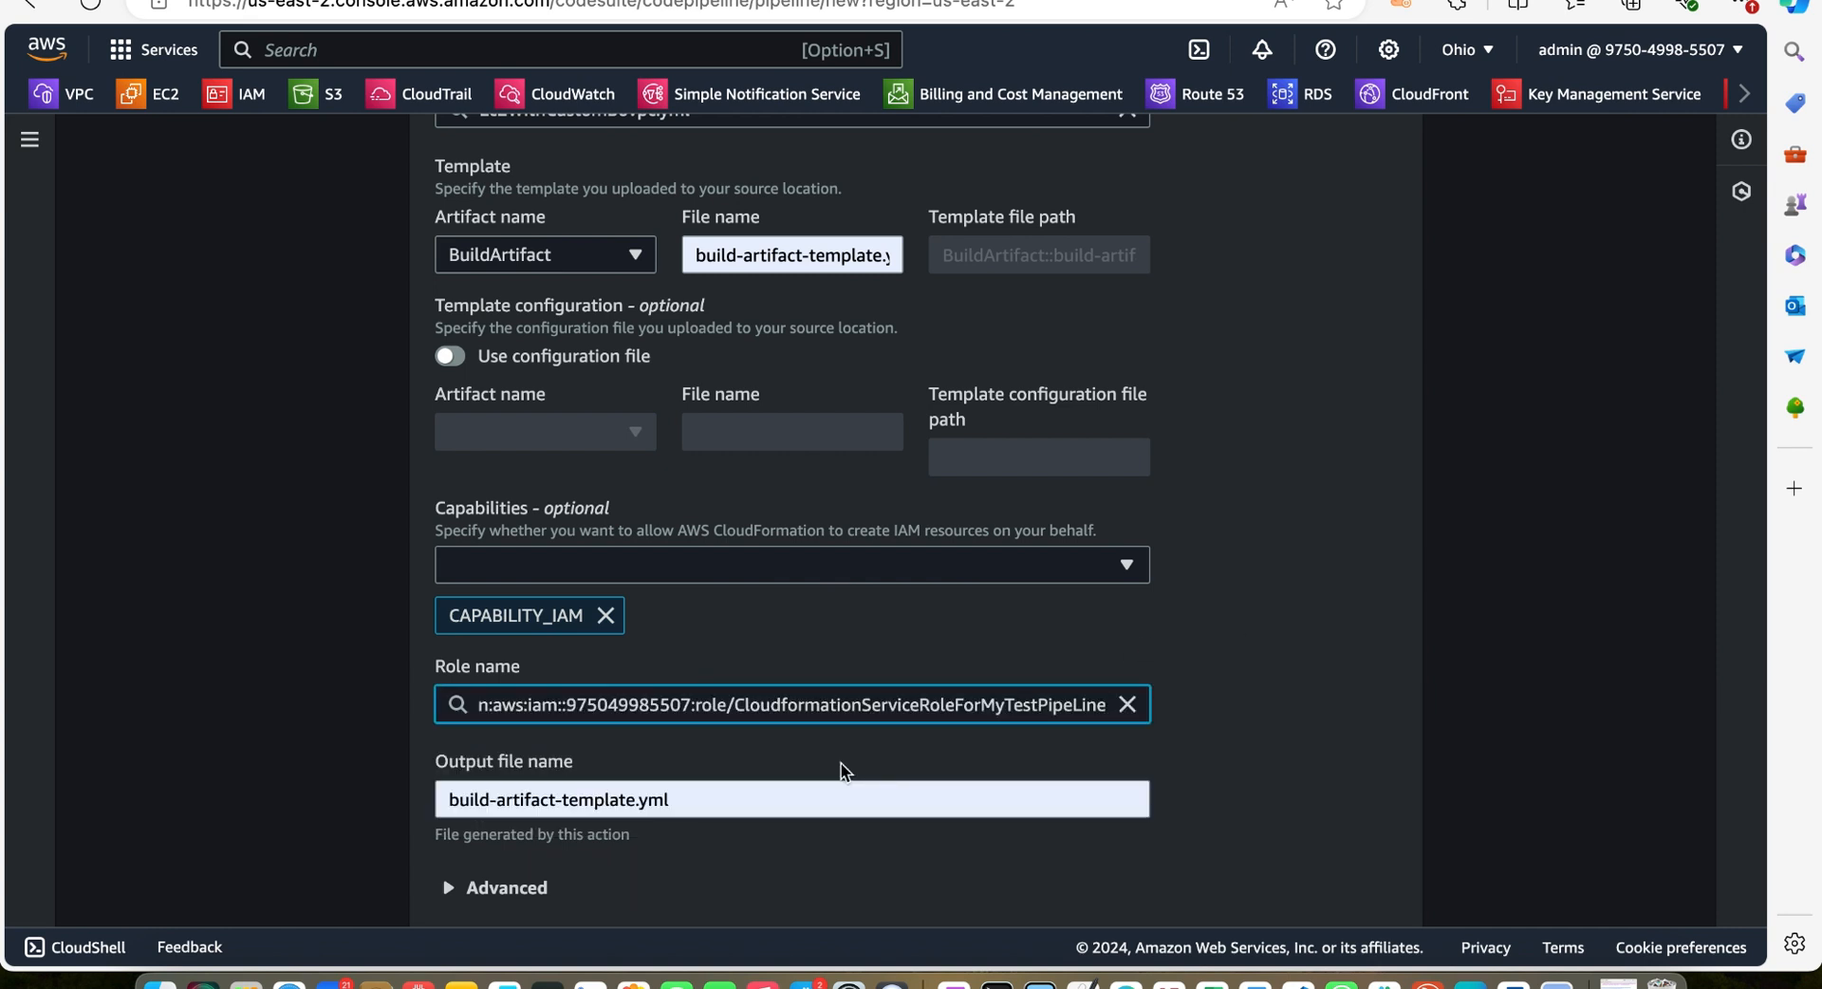
{"action": "scroll", "coordinate": [1151, 698], "scroll_direction": "down", "scroll_amount": 3}
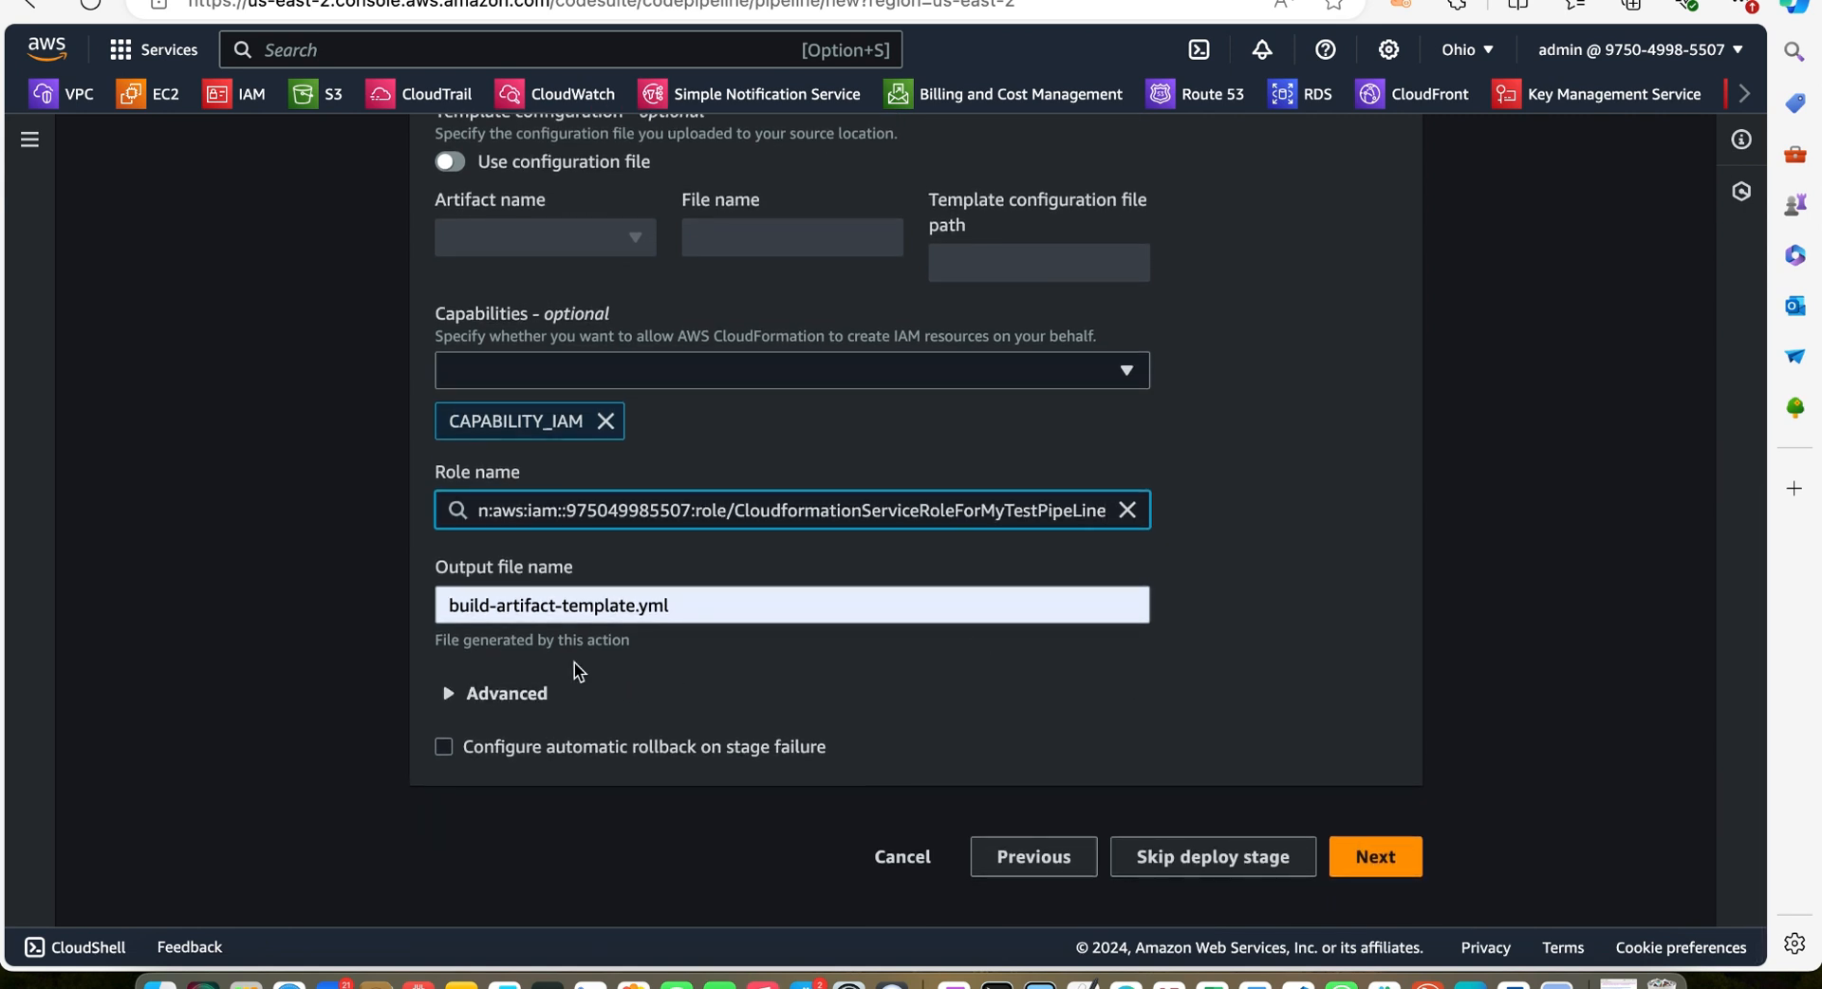
{"action": "left_click", "coordinate": [506, 699]}
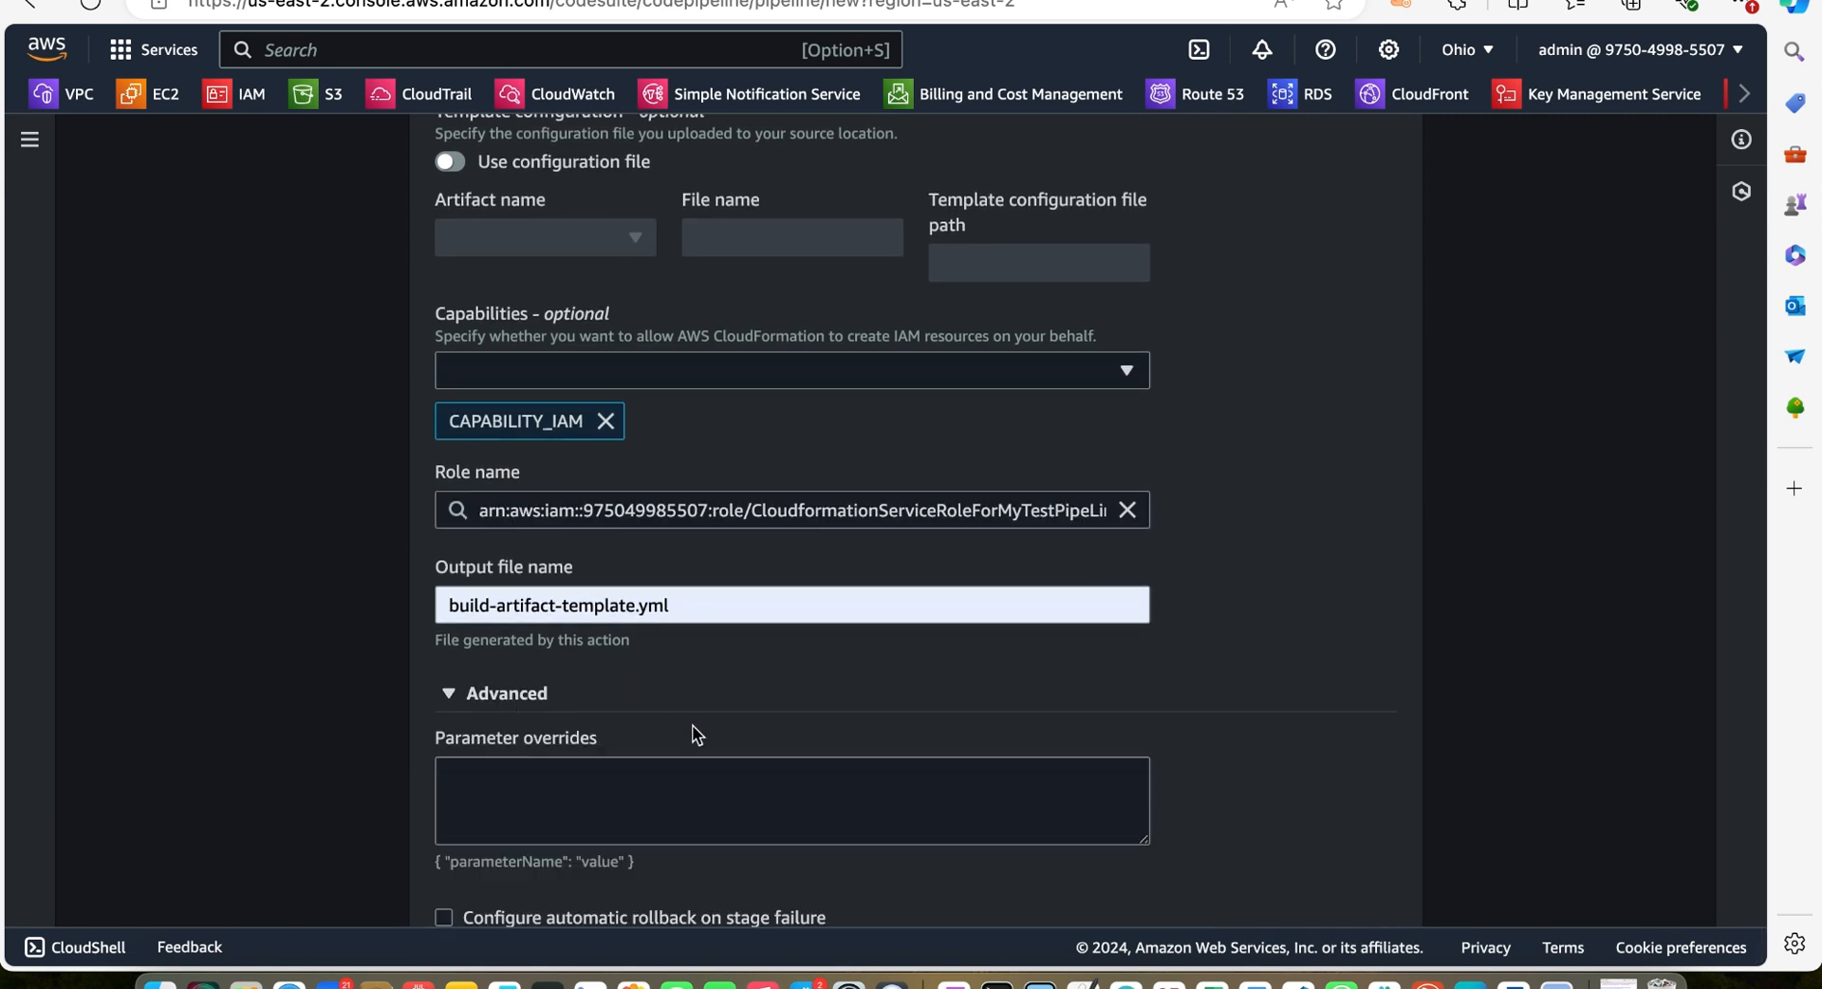
{"action": "scroll", "coordinate": [692, 725], "scroll_direction": "down", "scroll_amount": 2}
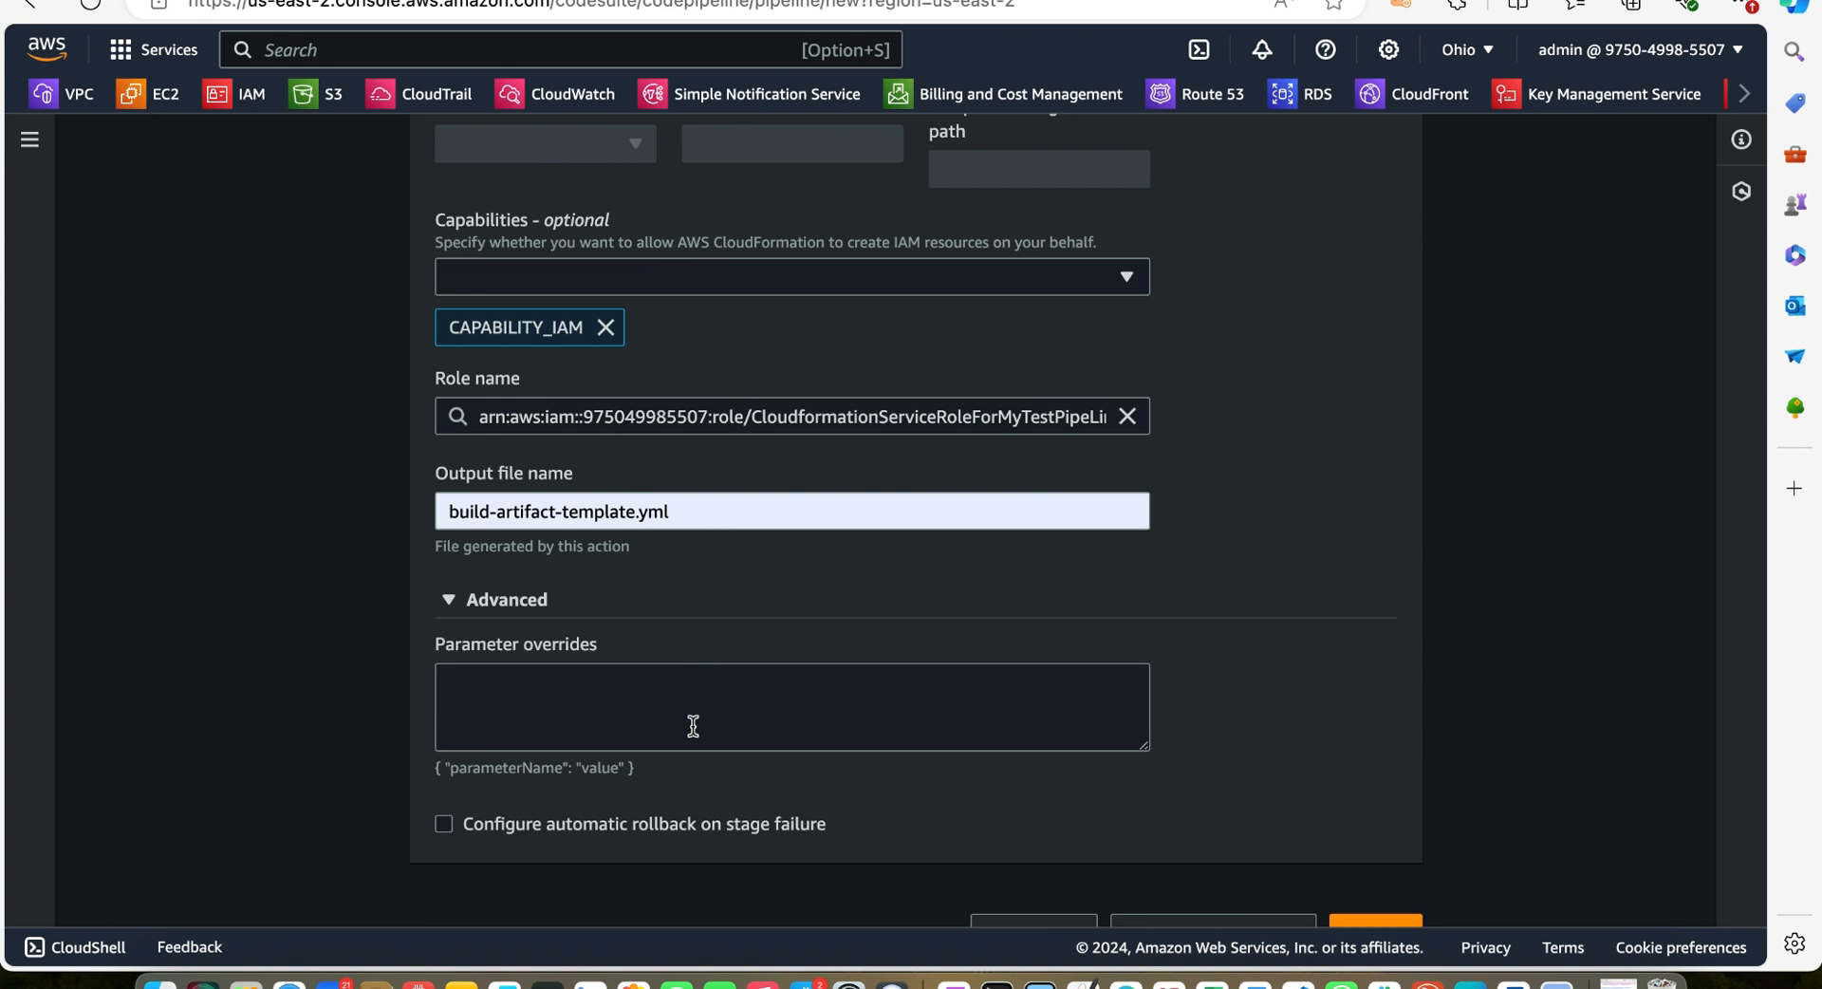
{"action": "scroll", "coordinate": [692, 726], "scroll_direction": "down", "scroll_amount": 2}
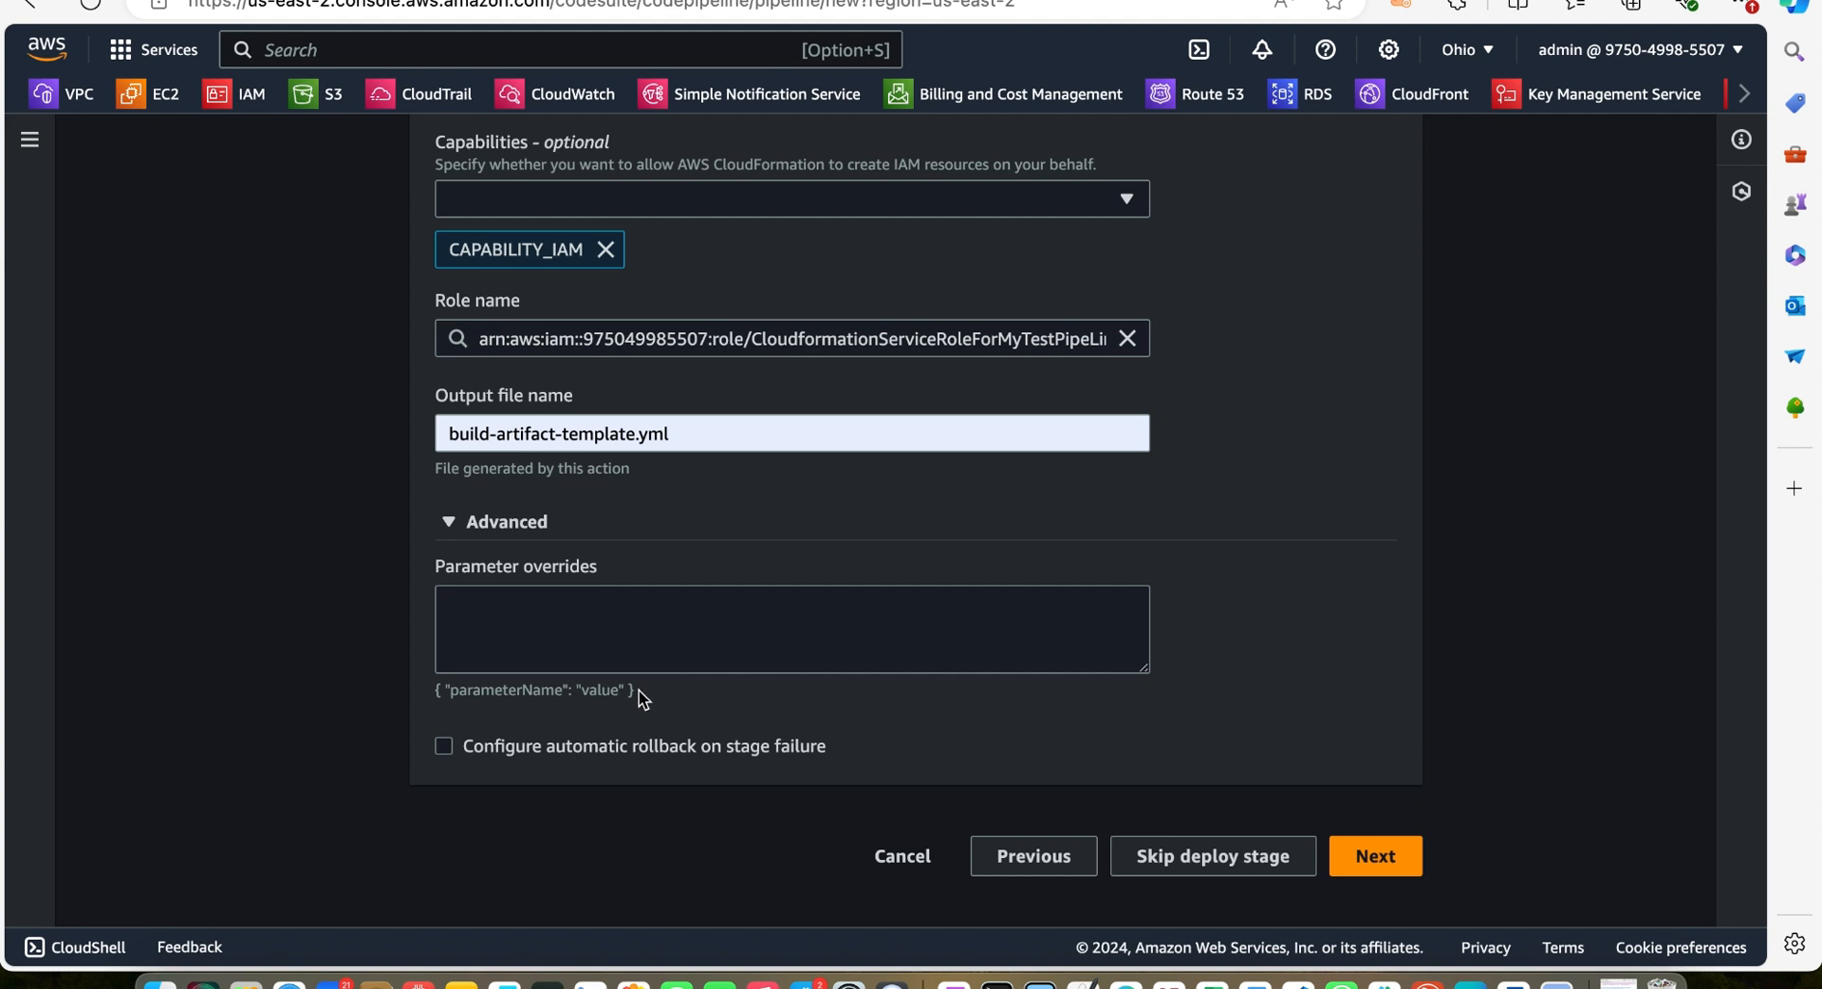
Copy the example parameter format and paste it into the Parameter overrides box
{"action": "left_click_drag", "start_coordinate": [641, 691], "coordinate": [434, 697]}
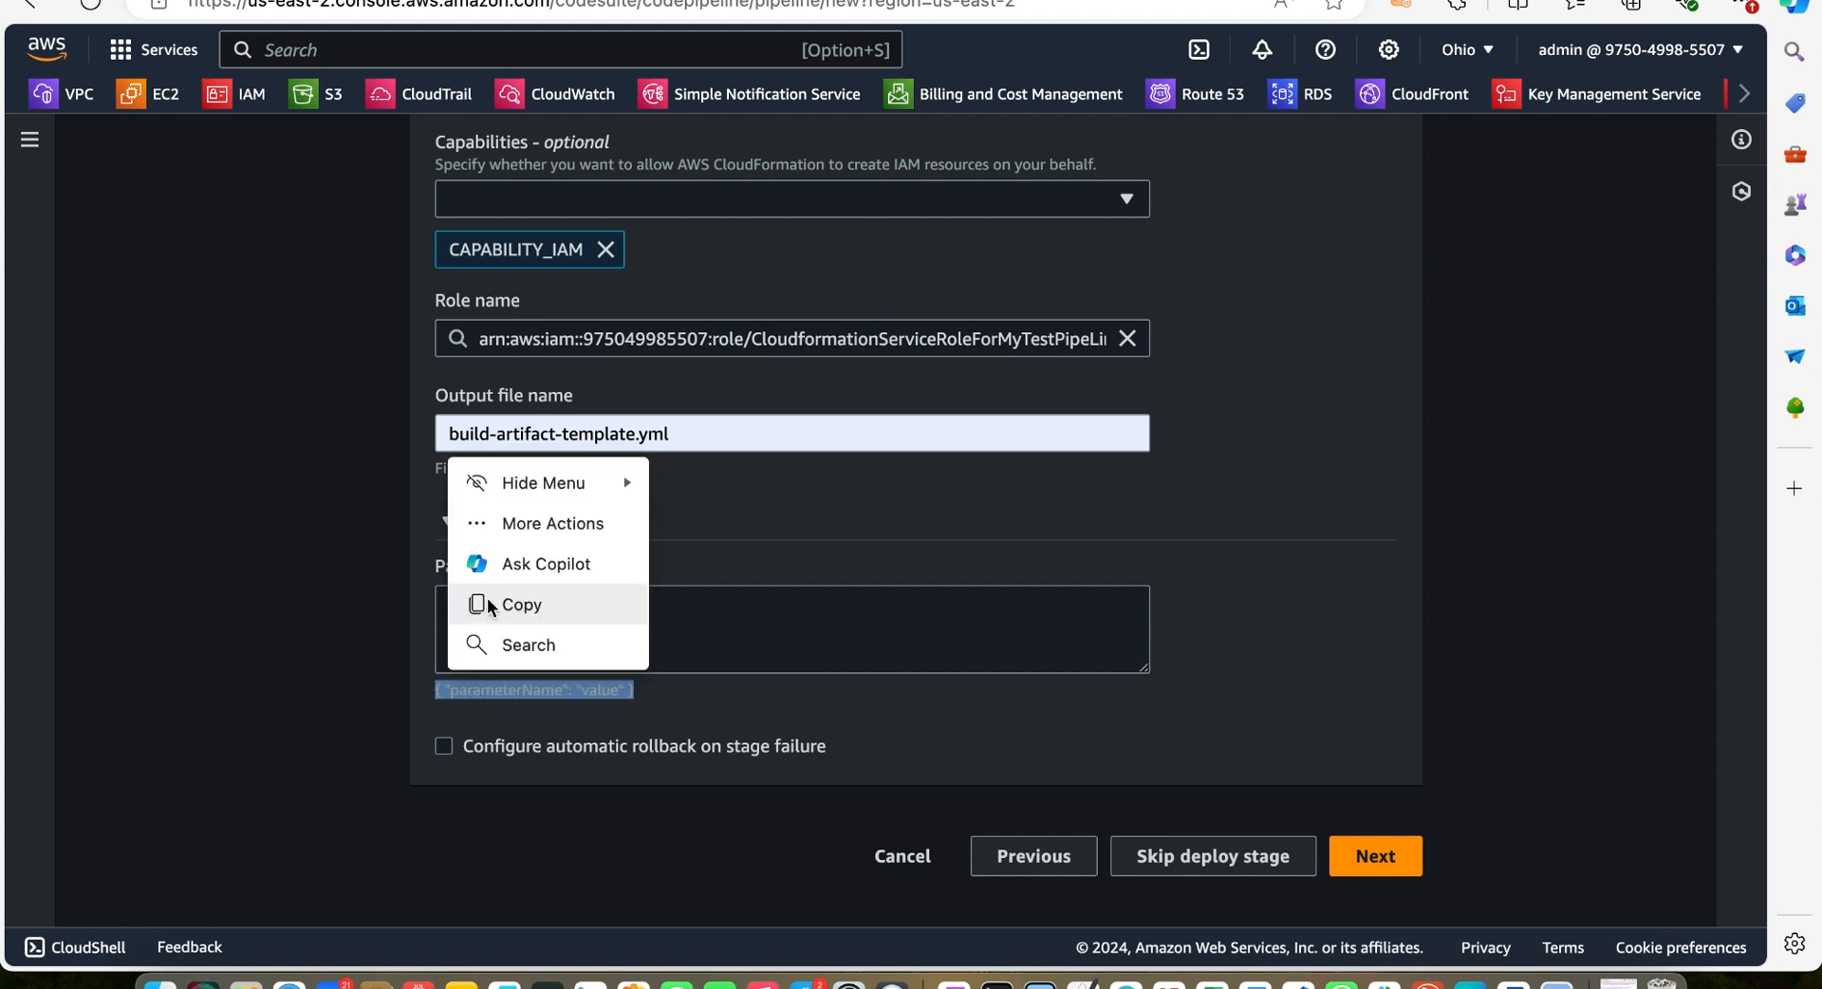
{"action": "left_click", "coordinate": [532, 608]}
{"action": "left_click", "coordinate": [496, 621]}
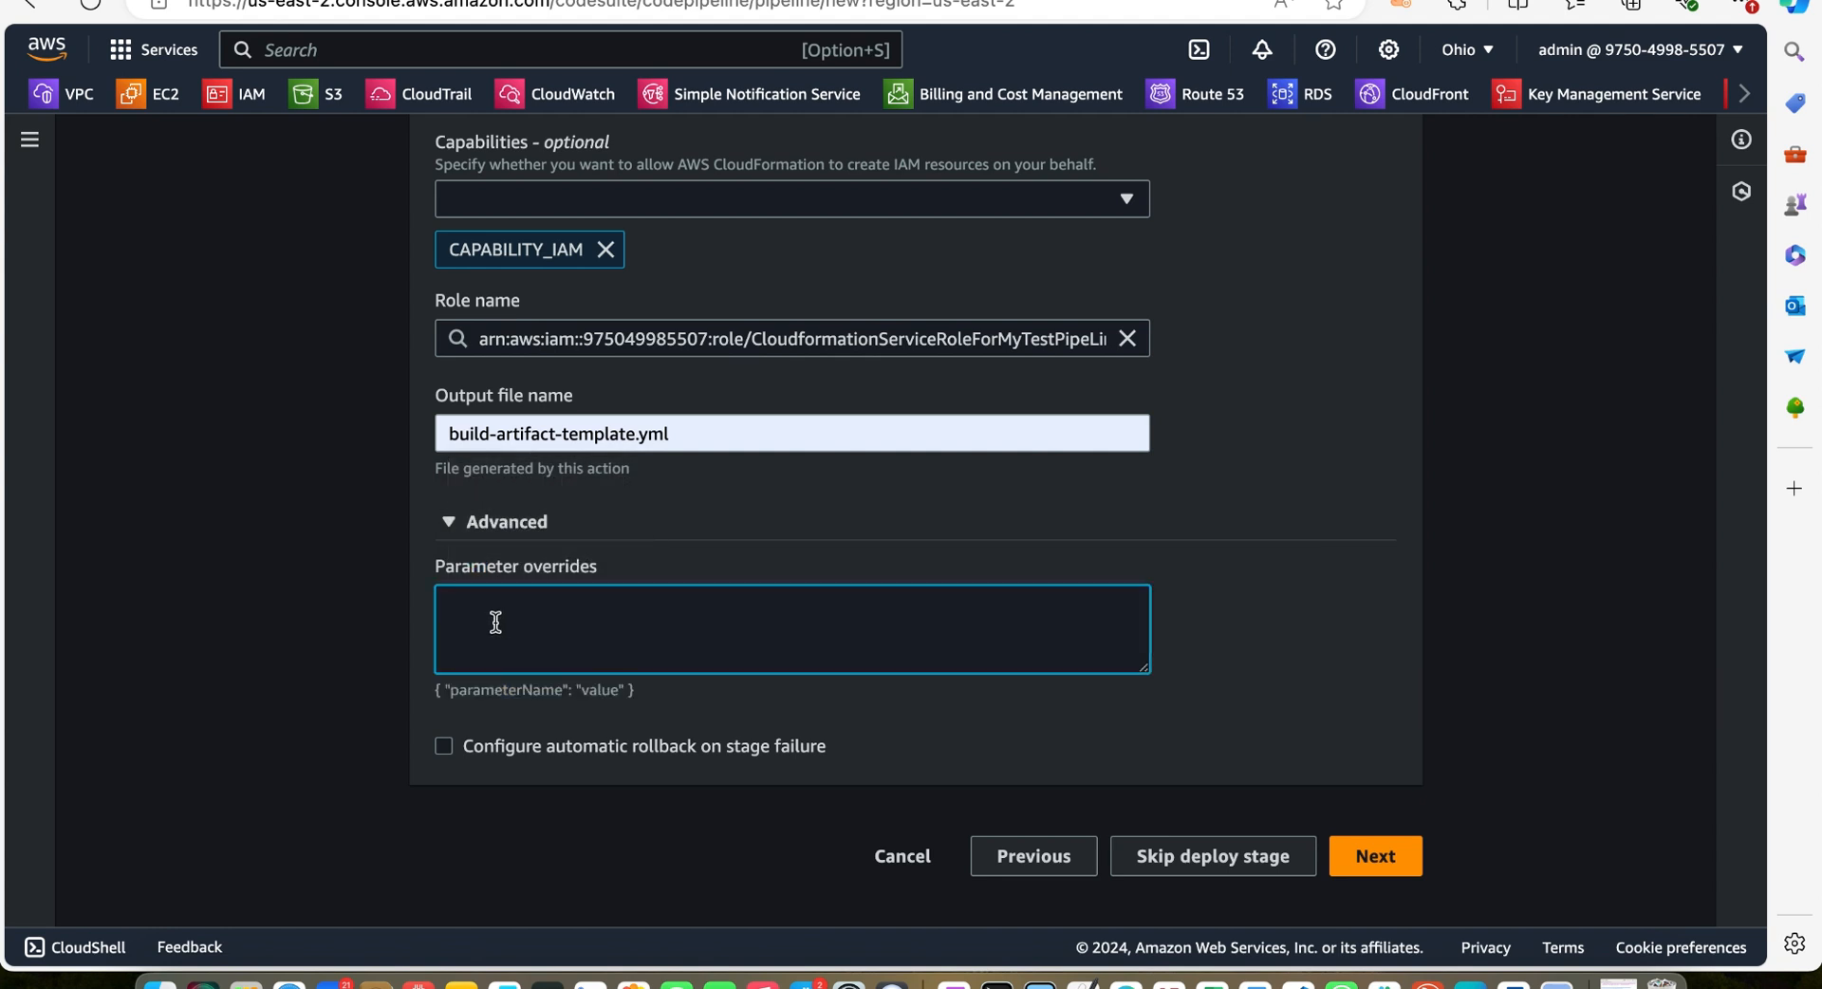
{"action": "key", "text": "super+v"}
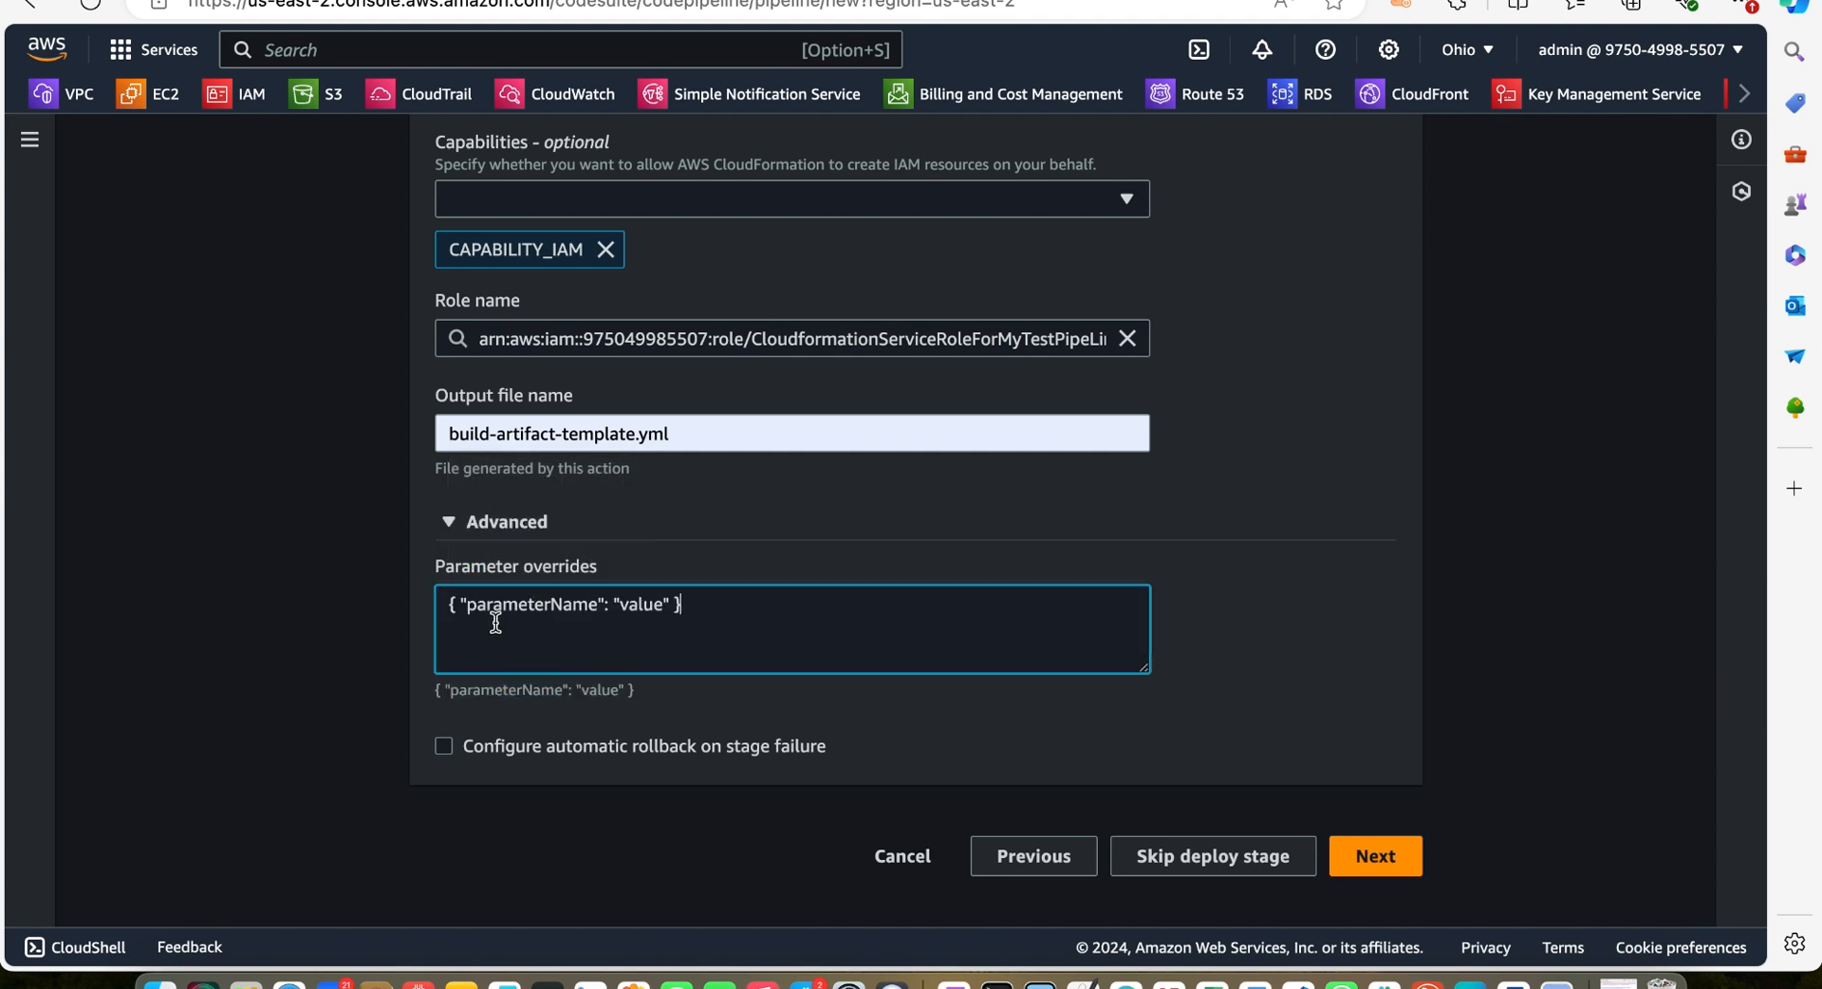
Rename the override parameter to Keyname and clear its value
{"action": "left_click", "coordinate": [597, 604]}
{"action": "key", "text": "BackSpace"}
{"action": "key", "text": "BackSpace"}
{"action": "key", "text": "BackSpace"}
{"action": "key", "text": "BackSpace"}
{"action": "key", "text": "BackSpace"}
{"action": "key", "text": "BackSpace"}
{"action": "key", "text": "BackSpace"}
{"action": "key", "text": "BackSpace"}
{"action": "key", "text": "BackSpace"}
{"action": "key", "text": "BackSpace"}
{"action": "key", "text": "BackSpace"}
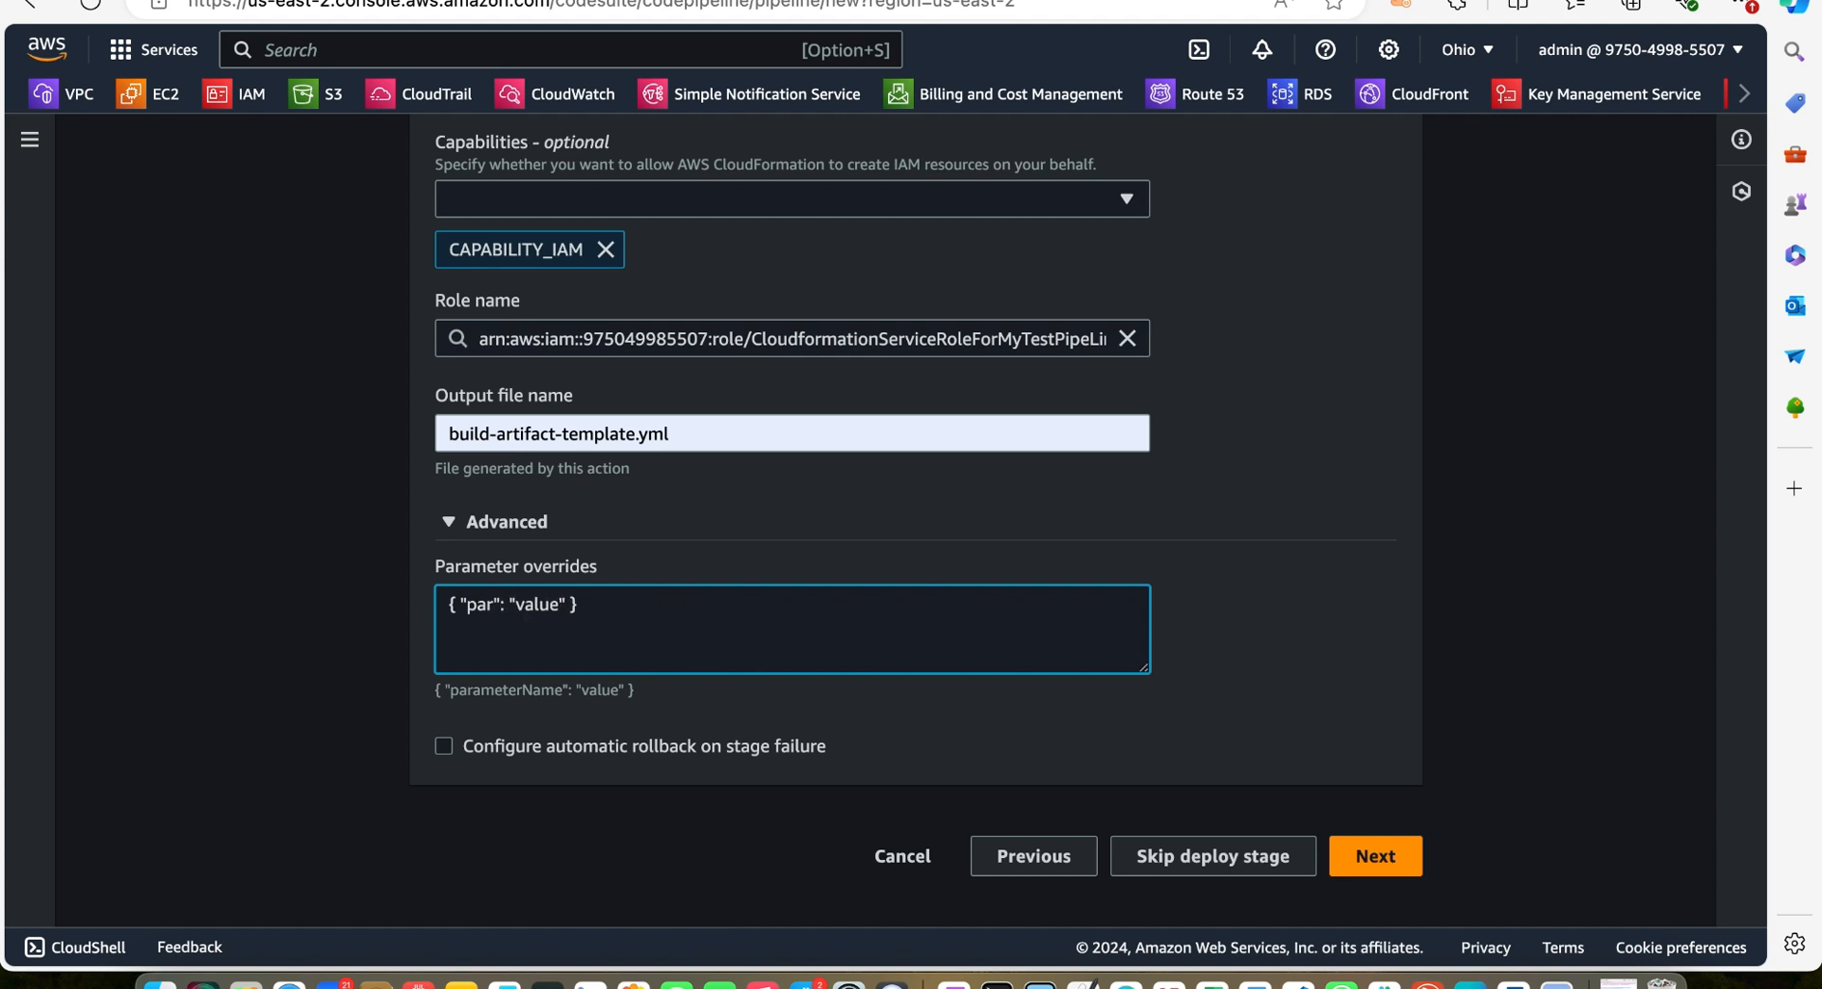
{"action": "key", "text": "BackSpace"}
{"action": "key", "text": "BackSpace"}
{"action": "type", "text": "Keyn"}
{"action": "key", "text": "BackSpace"}
{"action": "type", "text": "name"}
{"action": "key", "text": "BackSpace"}
{"action": "key", "text": "BackSpace"}
{"action": "key", "text": "BackSpace"}
{"action": "key", "text": "BackSpace"}
{"action": "key", "text": "BackSpace"}
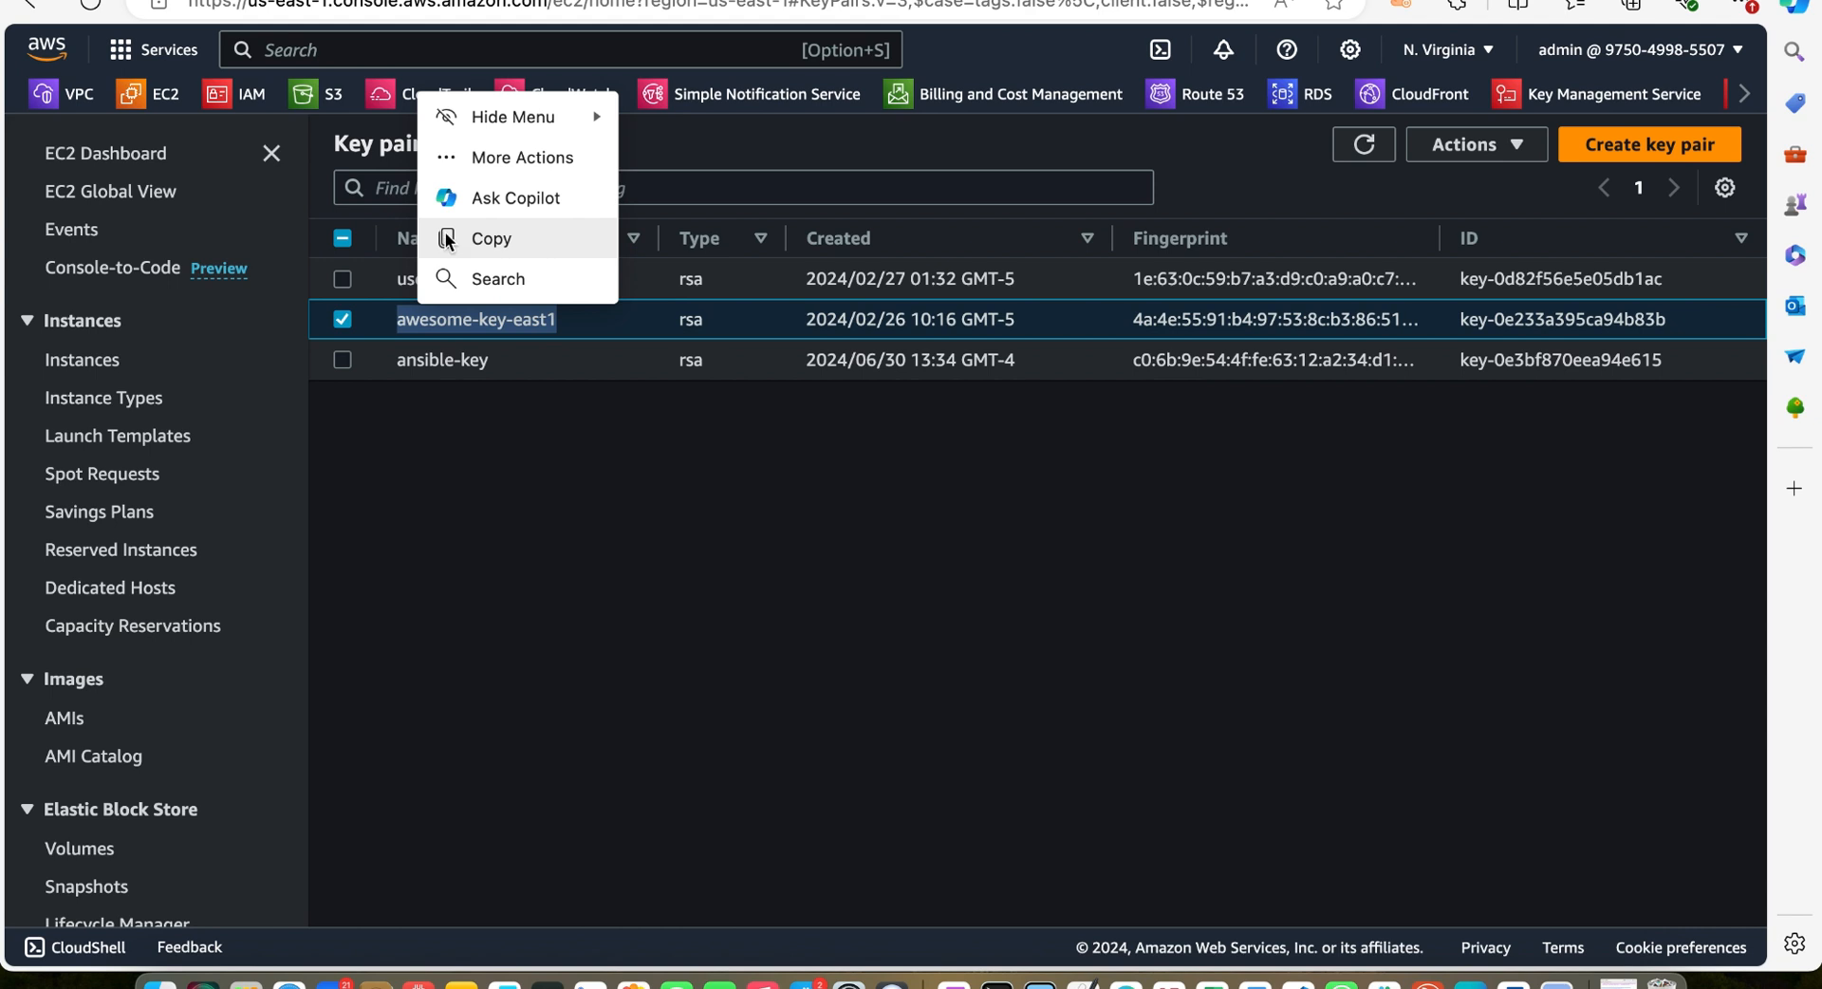
Paste awesome-key-east1 as the Keyname value in the parameter overrides
{"action": "left_click", "coordinate": [447, 239]}
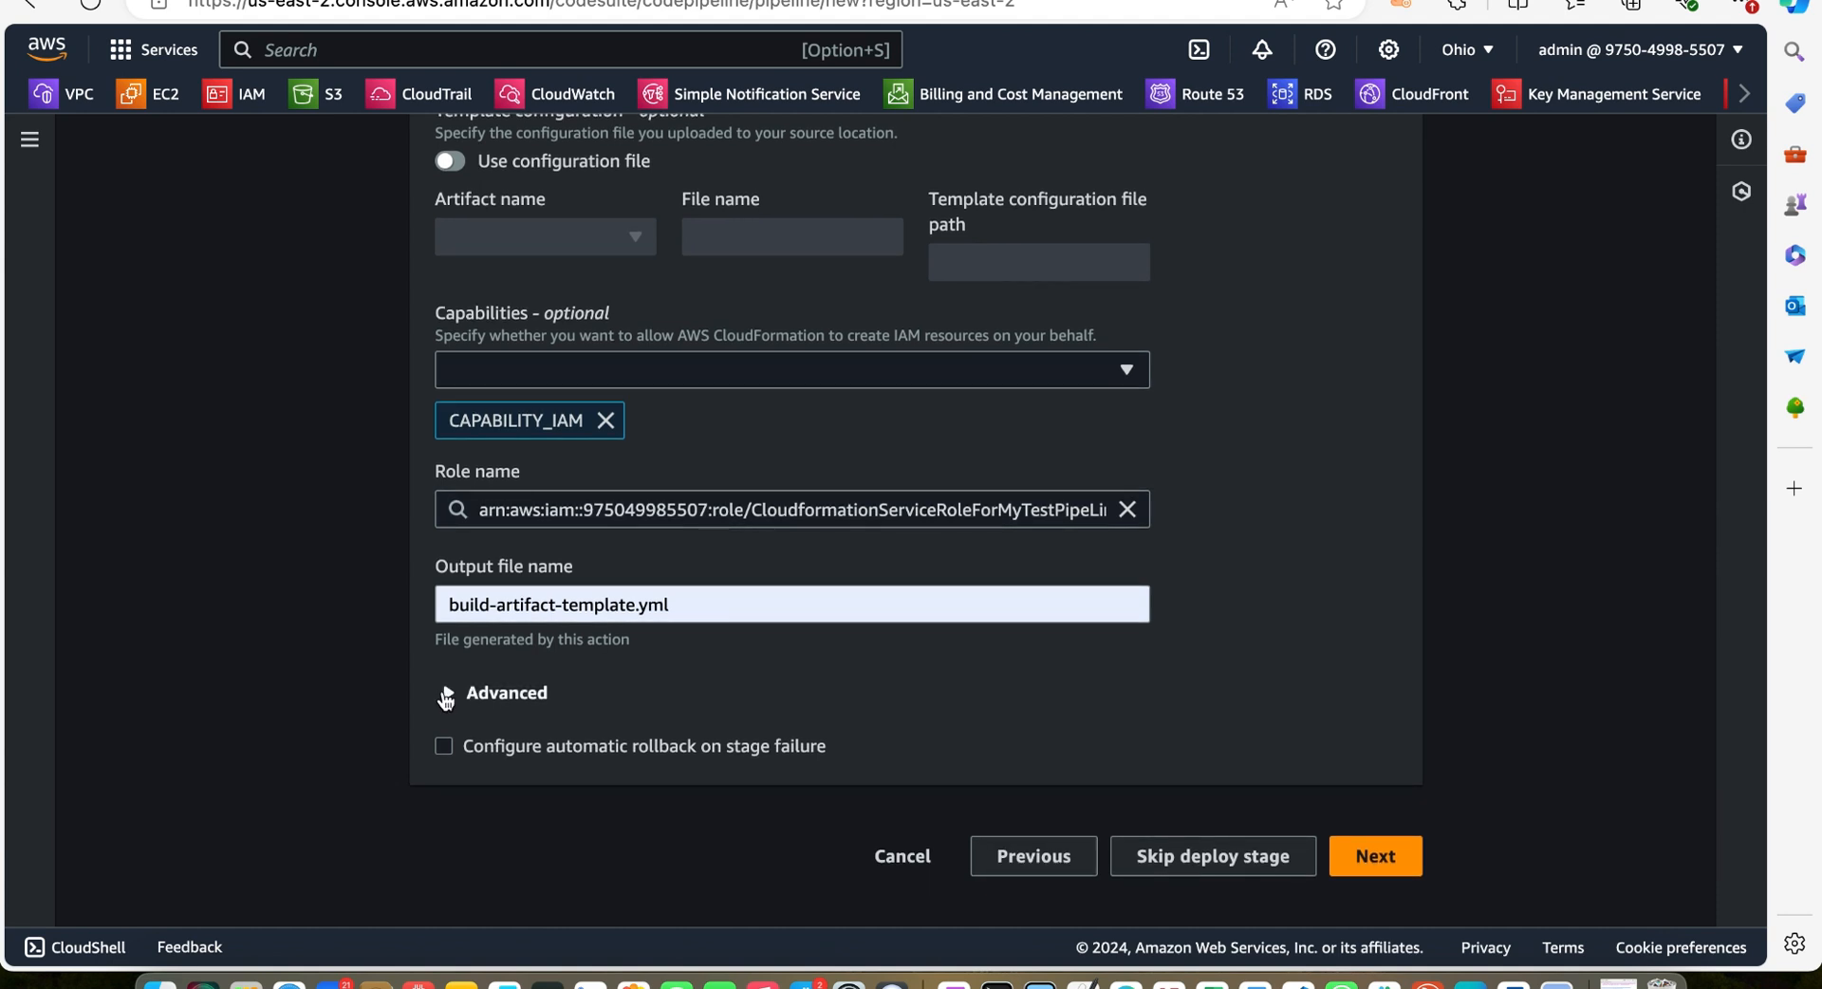
{"action": "left_click", "coordinate": [453, 694]}
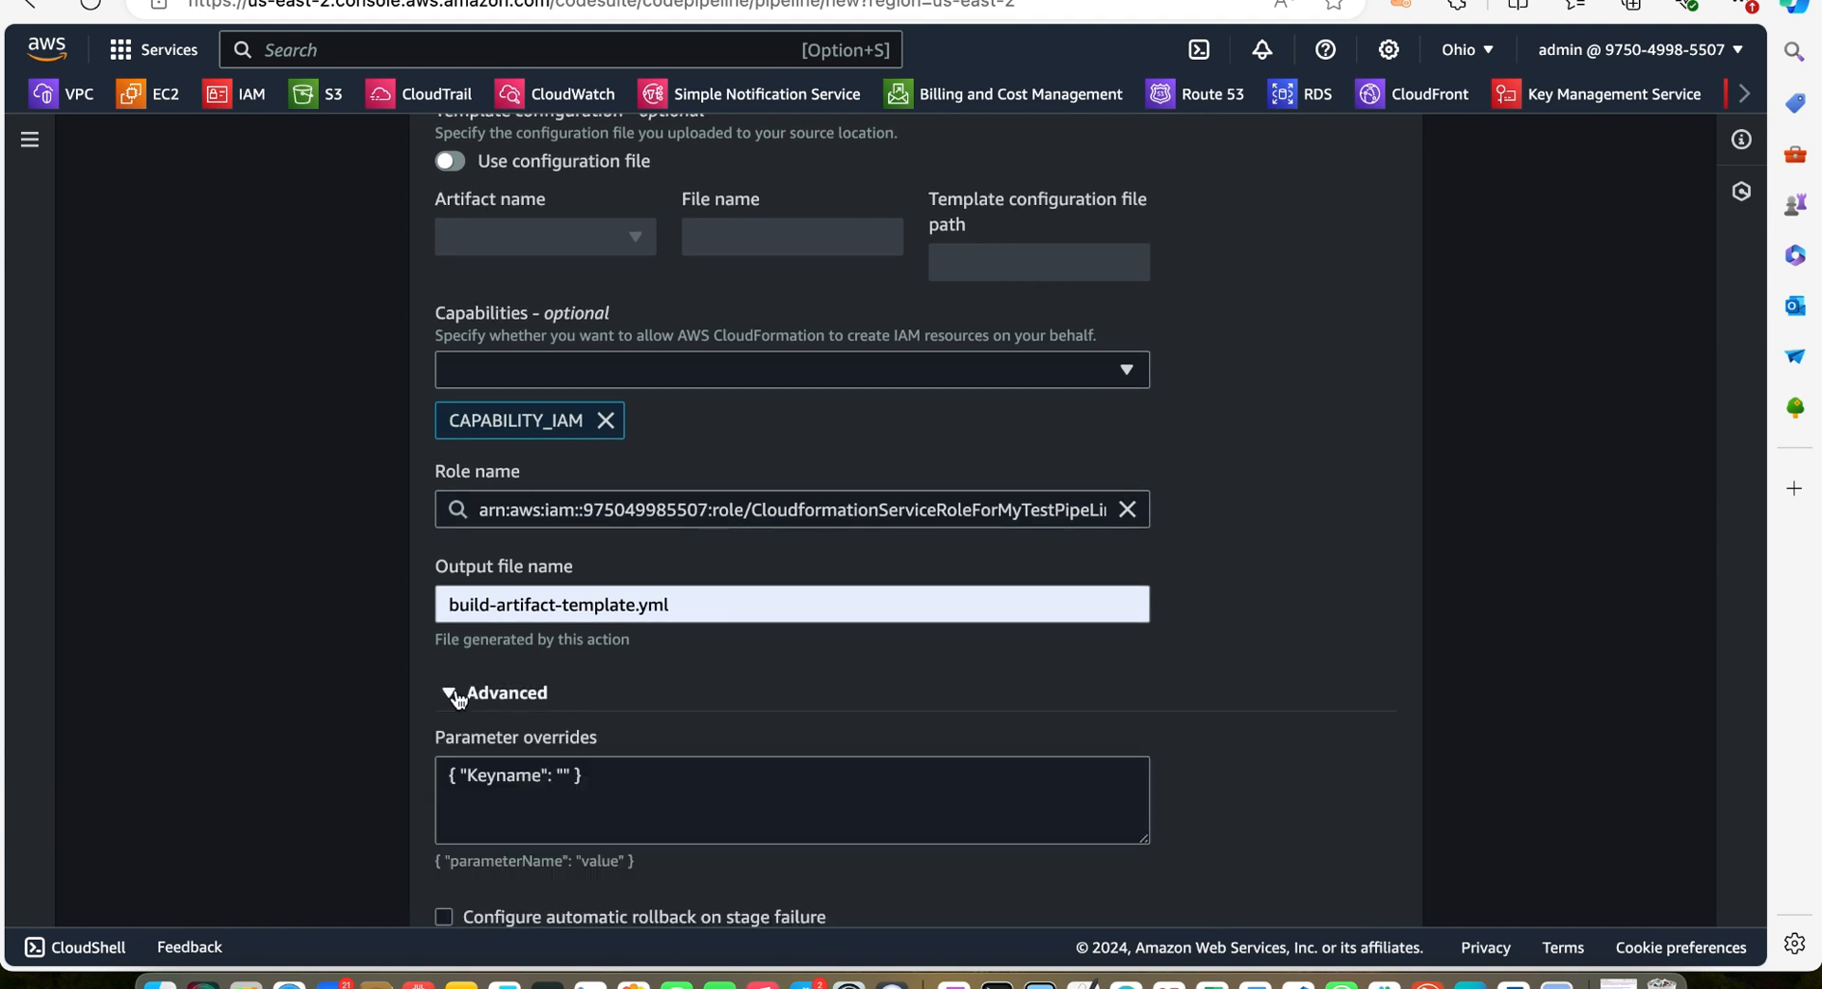
{"action": "left_click", "coordinate": [562, 773]}
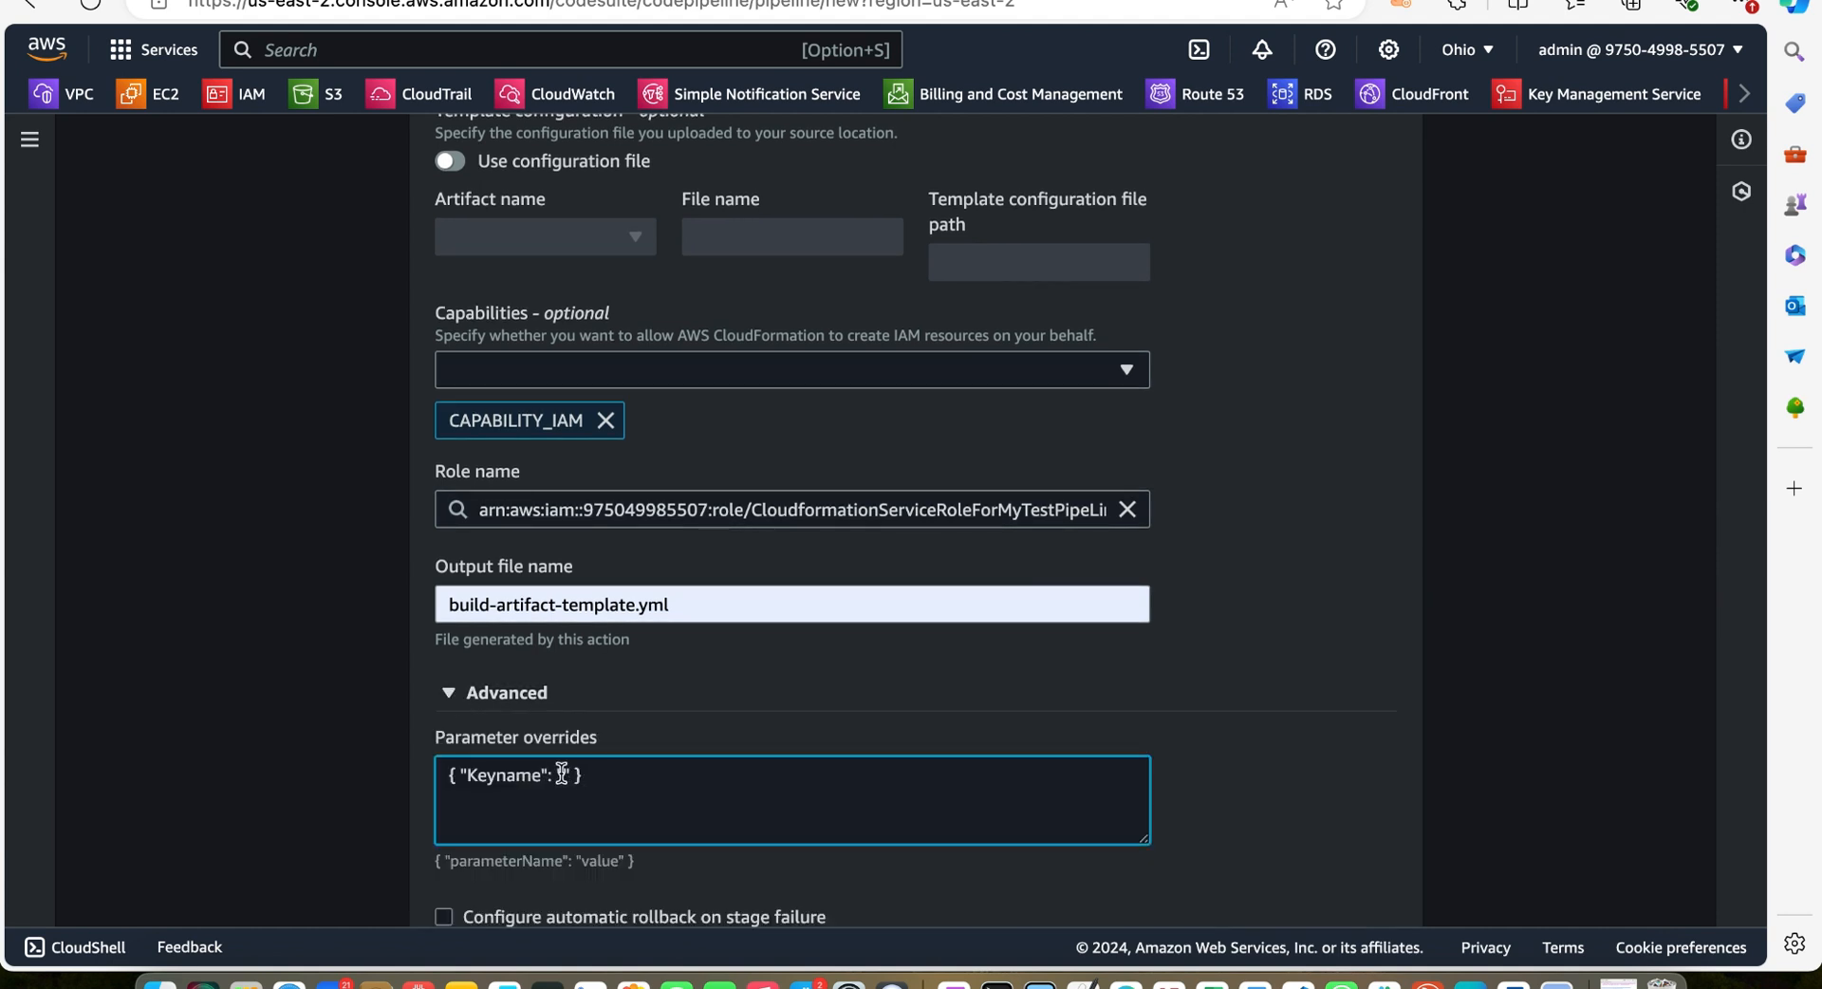
{"action": "key", "text": "super+v"}
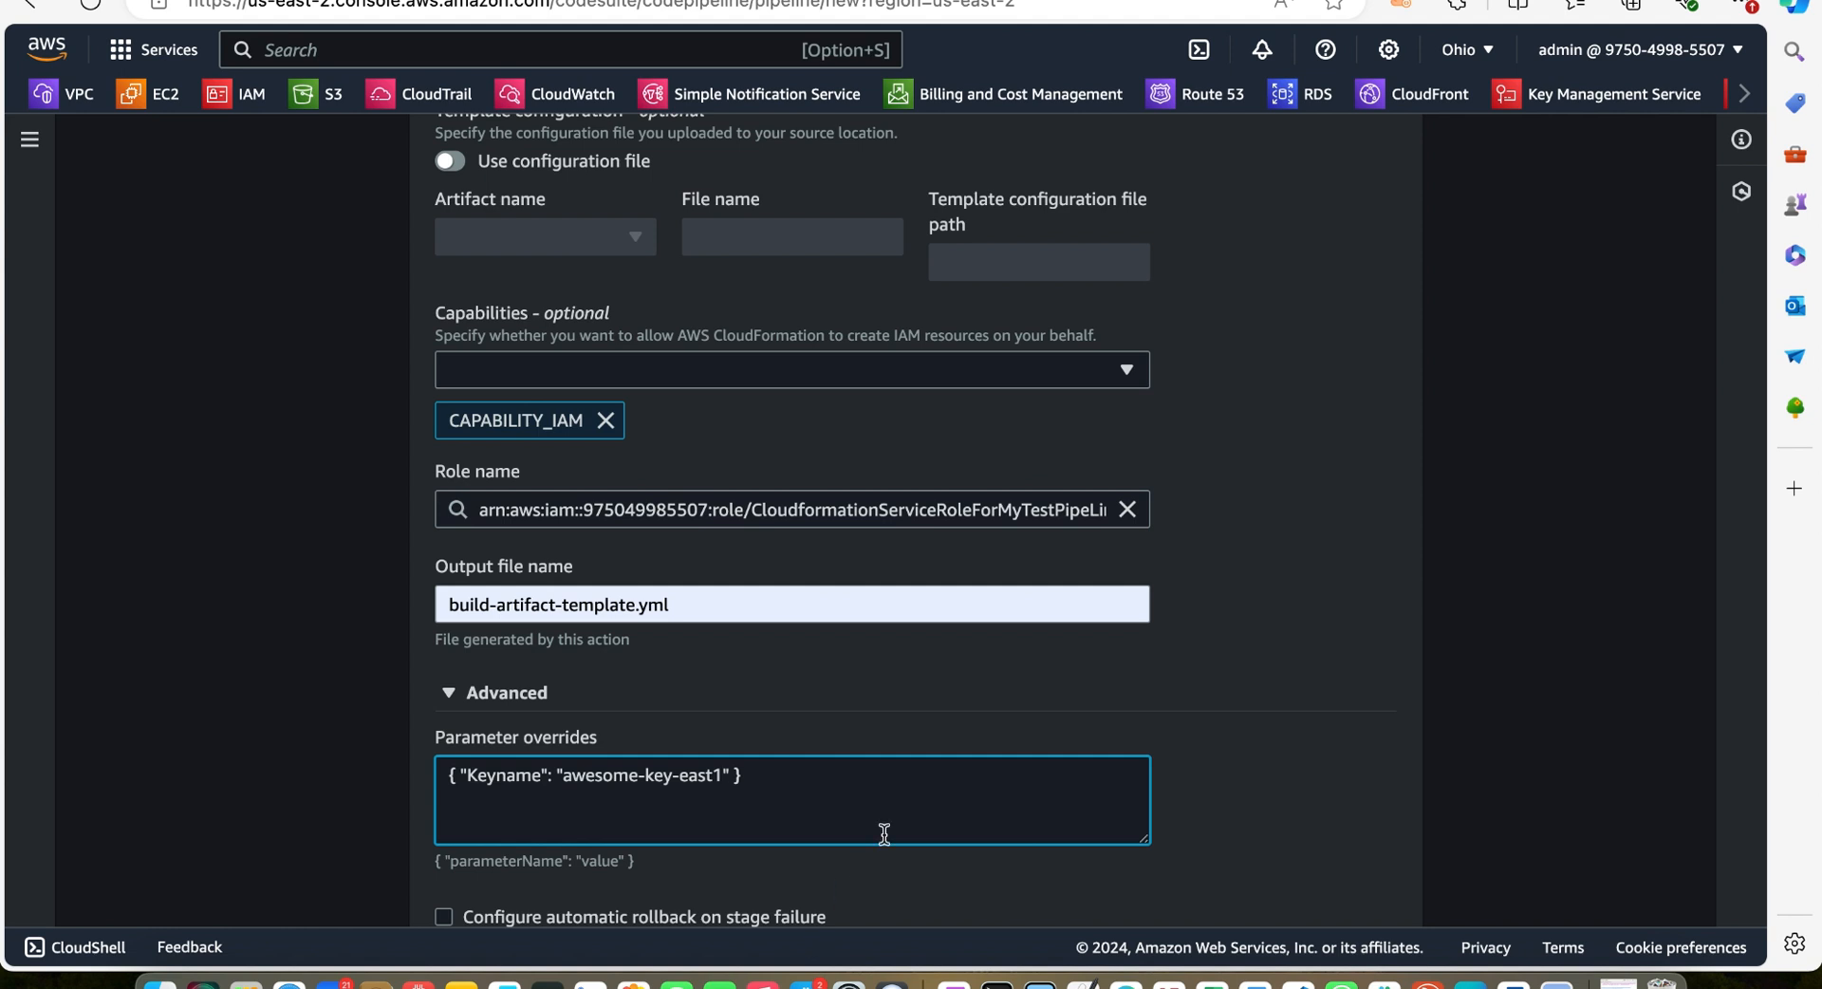
Review the deploy settings and create the pipeline
{"action": "scroll", "coordinate": [884, 833], "scroll_direction": "down", "scroll_amount": 3}
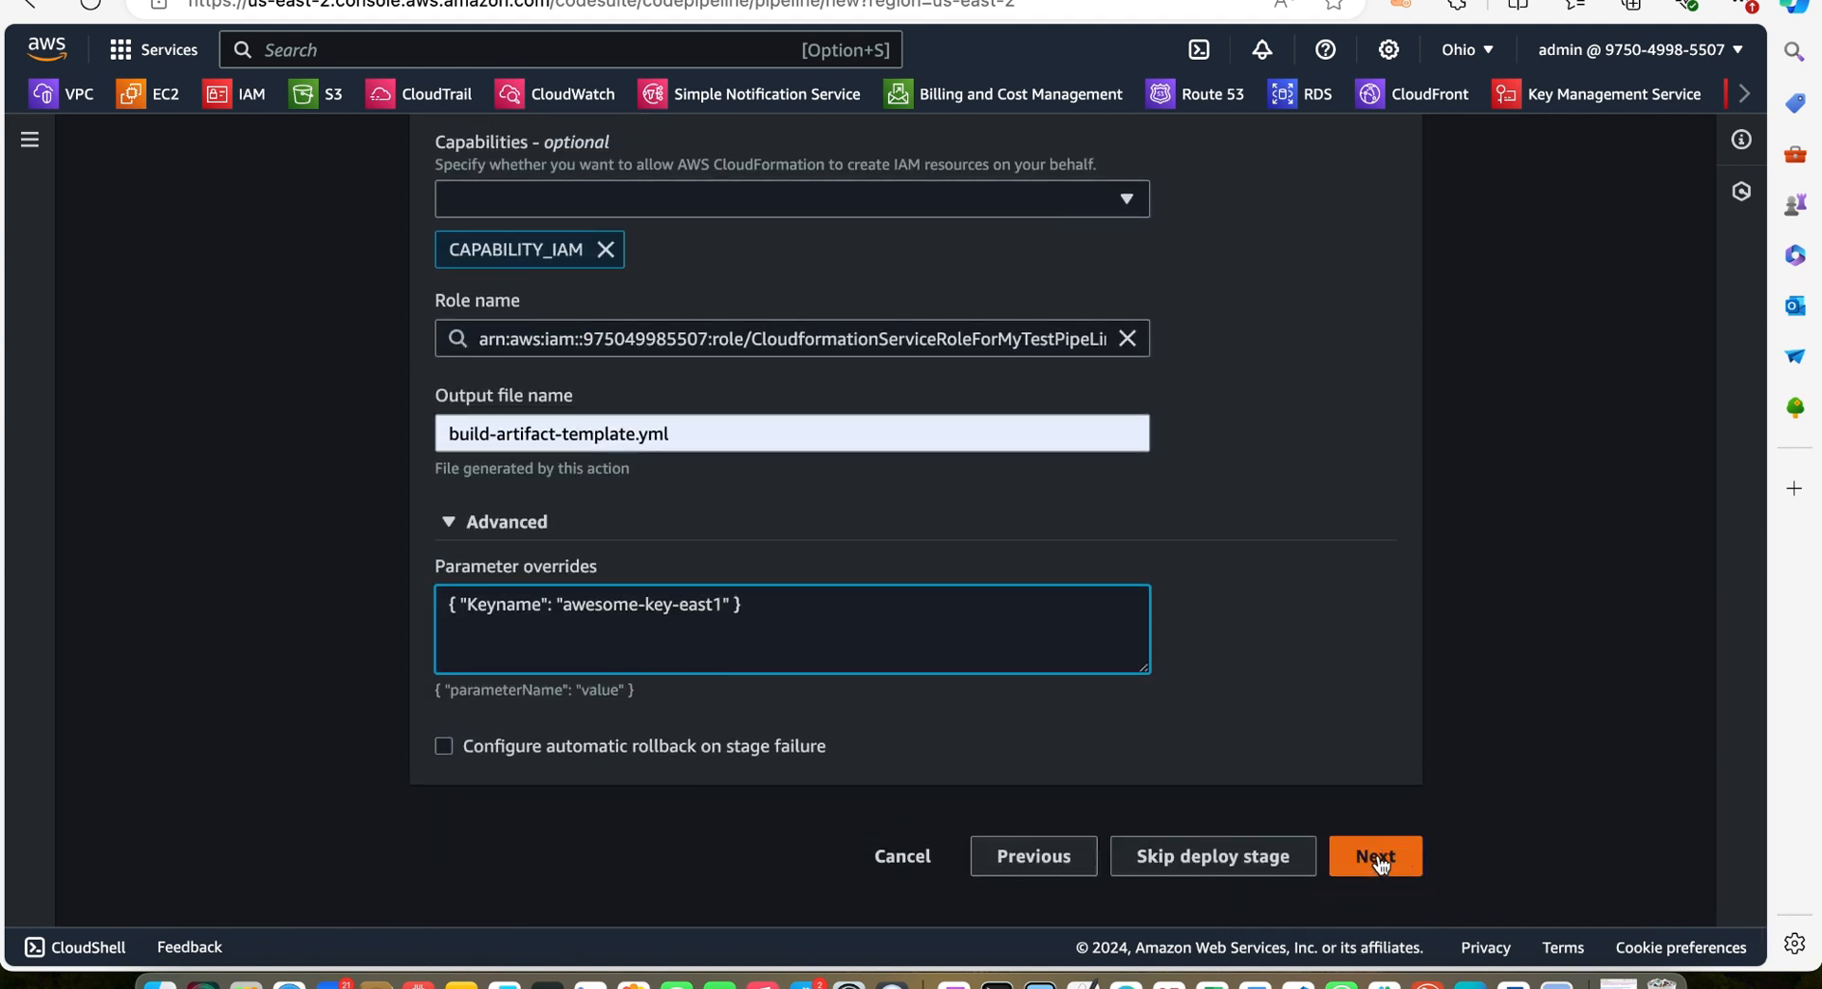
{"action": "left_click", "coordinate": [1381, 859]}
{"action": "scroll", "coordinate": [1378, 859], "scroll_direction": "down", "scroll_amount": 15}
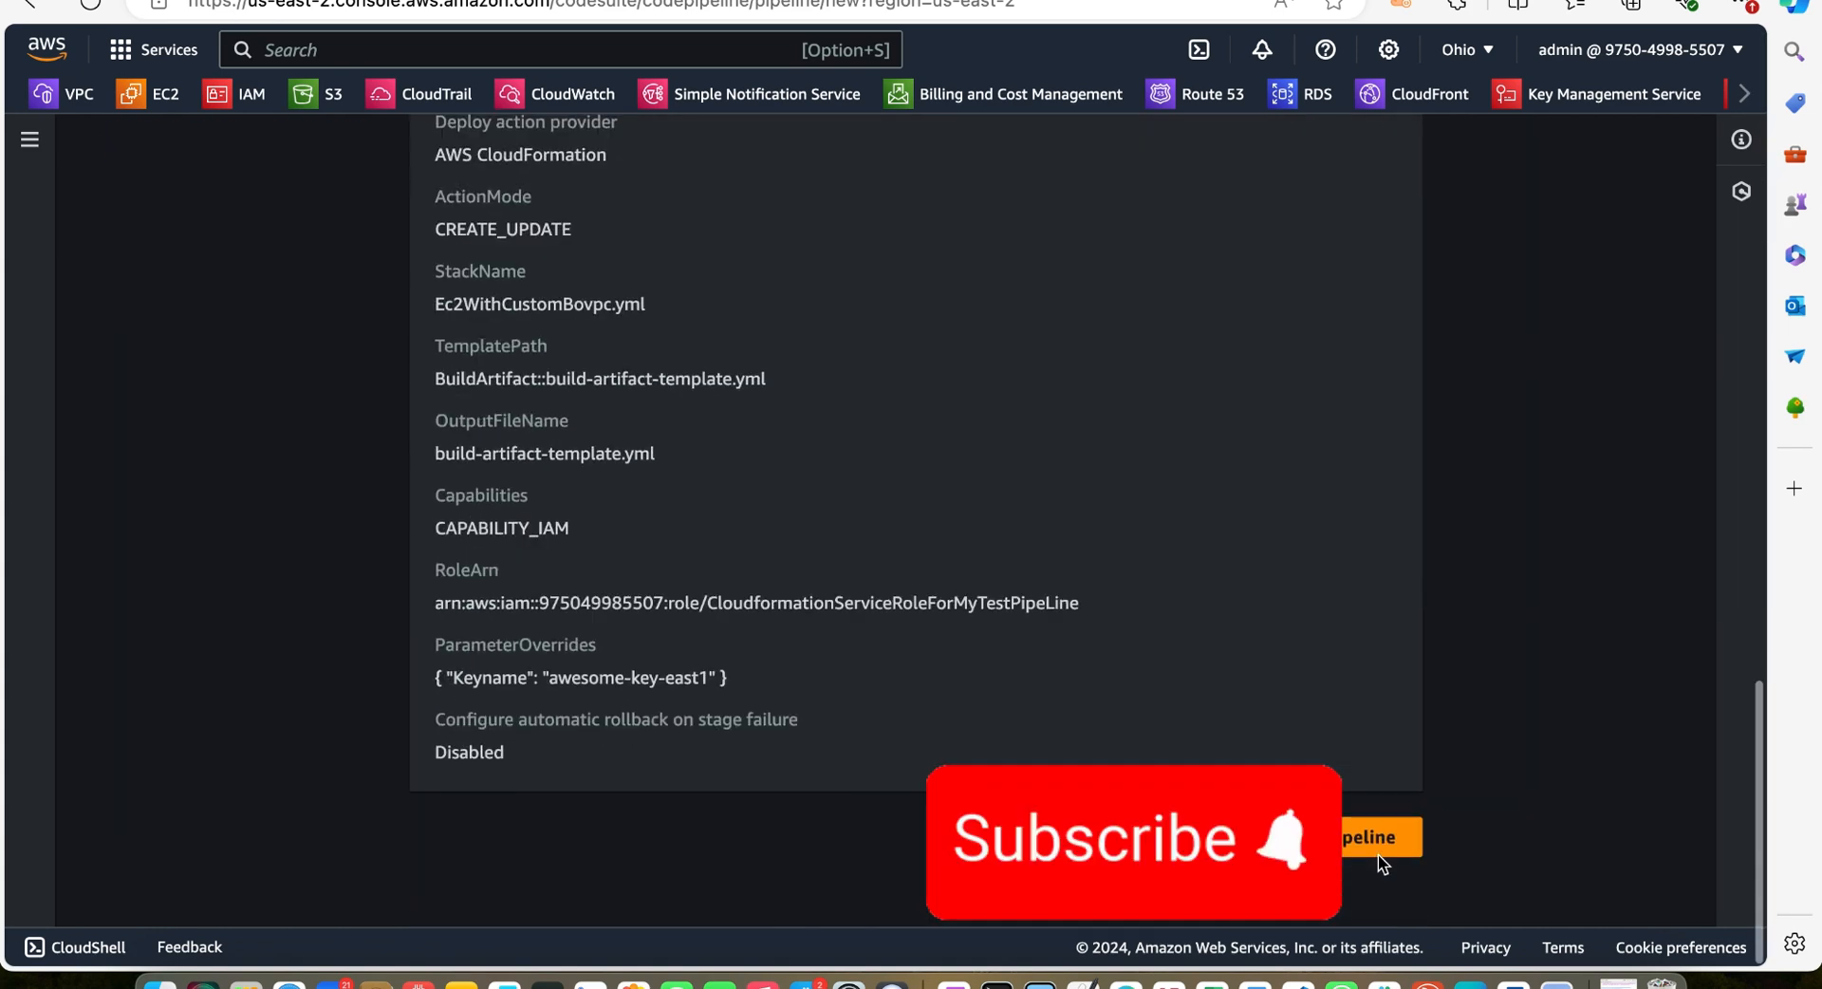
{"action": "left_click", "coordinate": [1347, 859]}
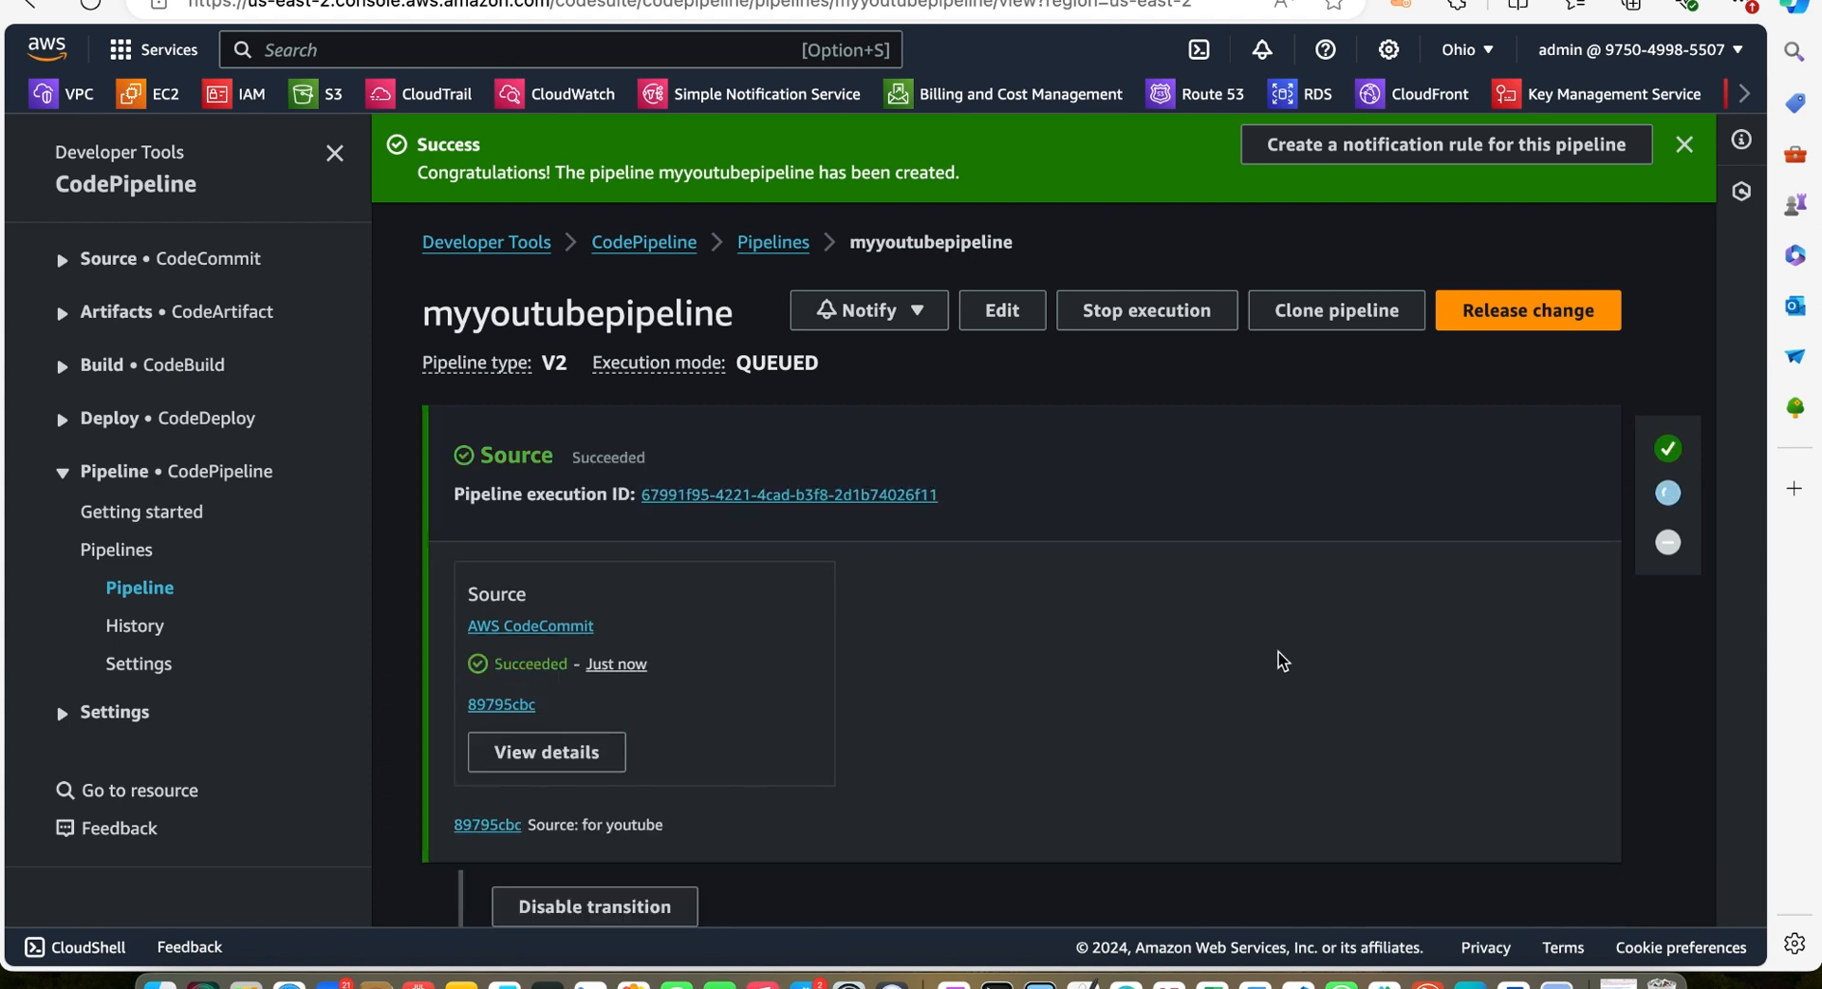
Examine the status of each stage in the pipeline execution
{"action": "scroll", "coordinate": [1286, 623], "scroll_direction": "down", "scroll_amount": 2}
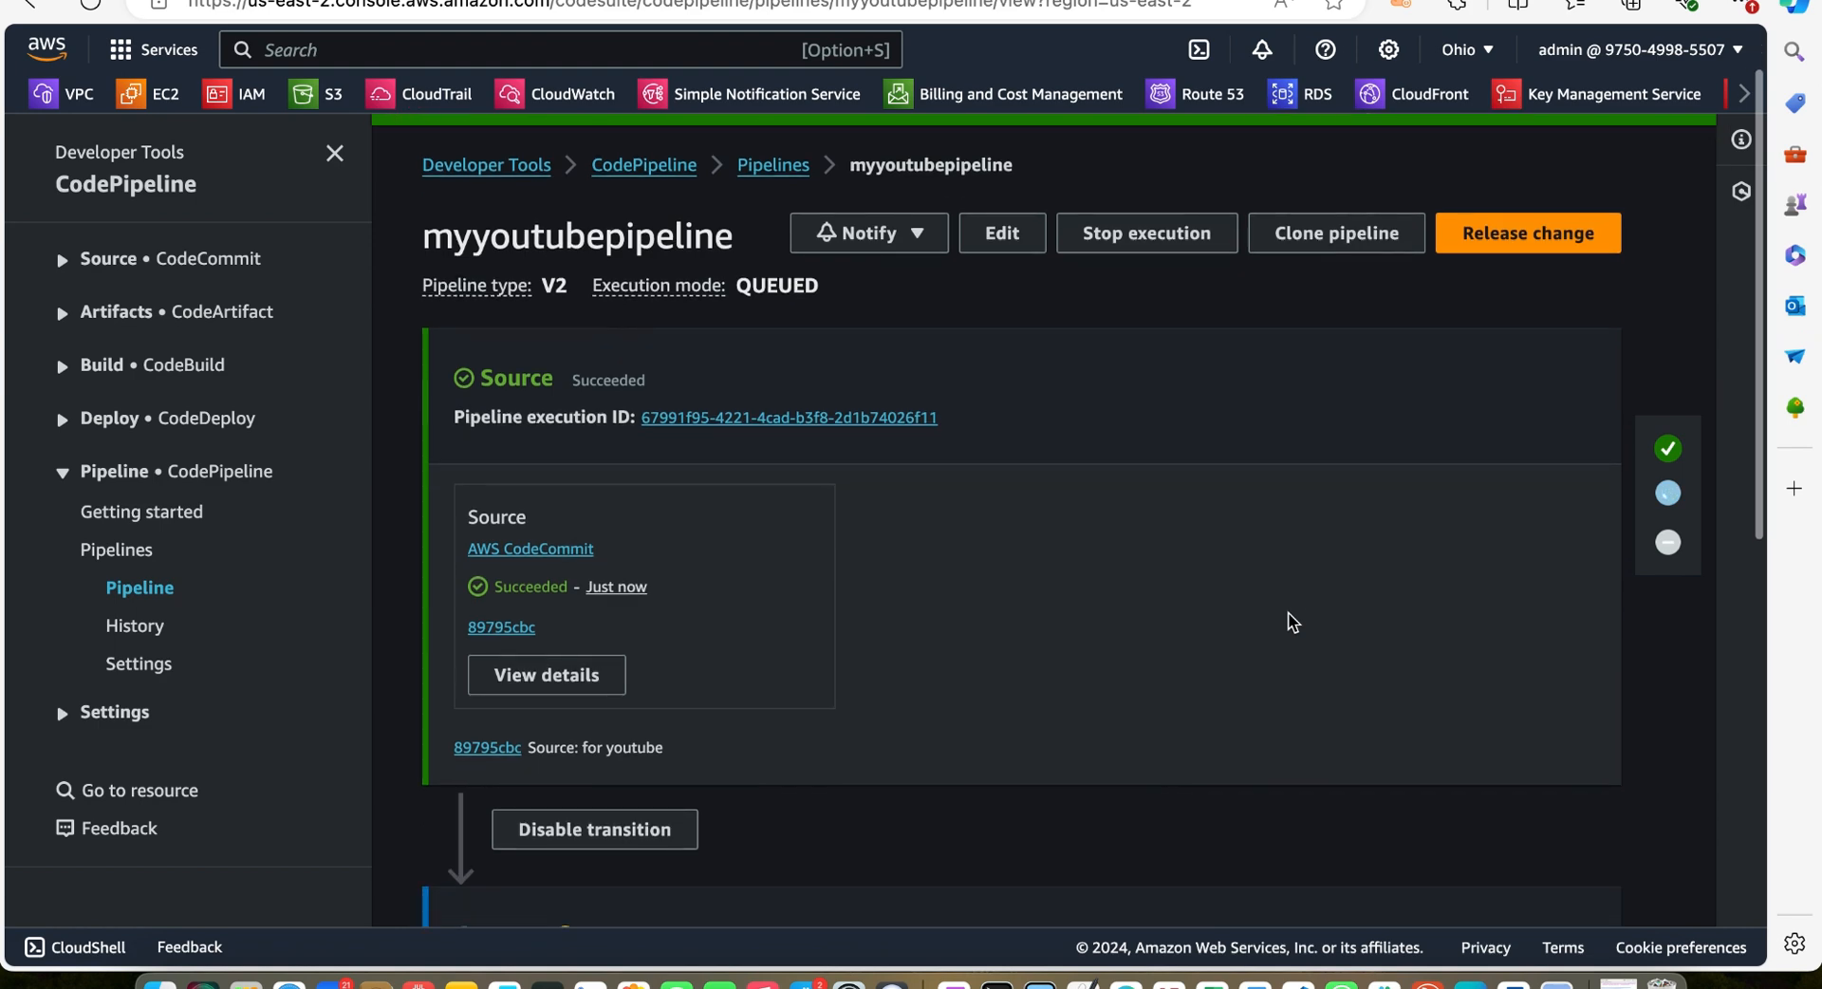
{"action": "scroll", "coordinate": [1017, 575], "scroll_direction": "down", "scroll_amount": 10}
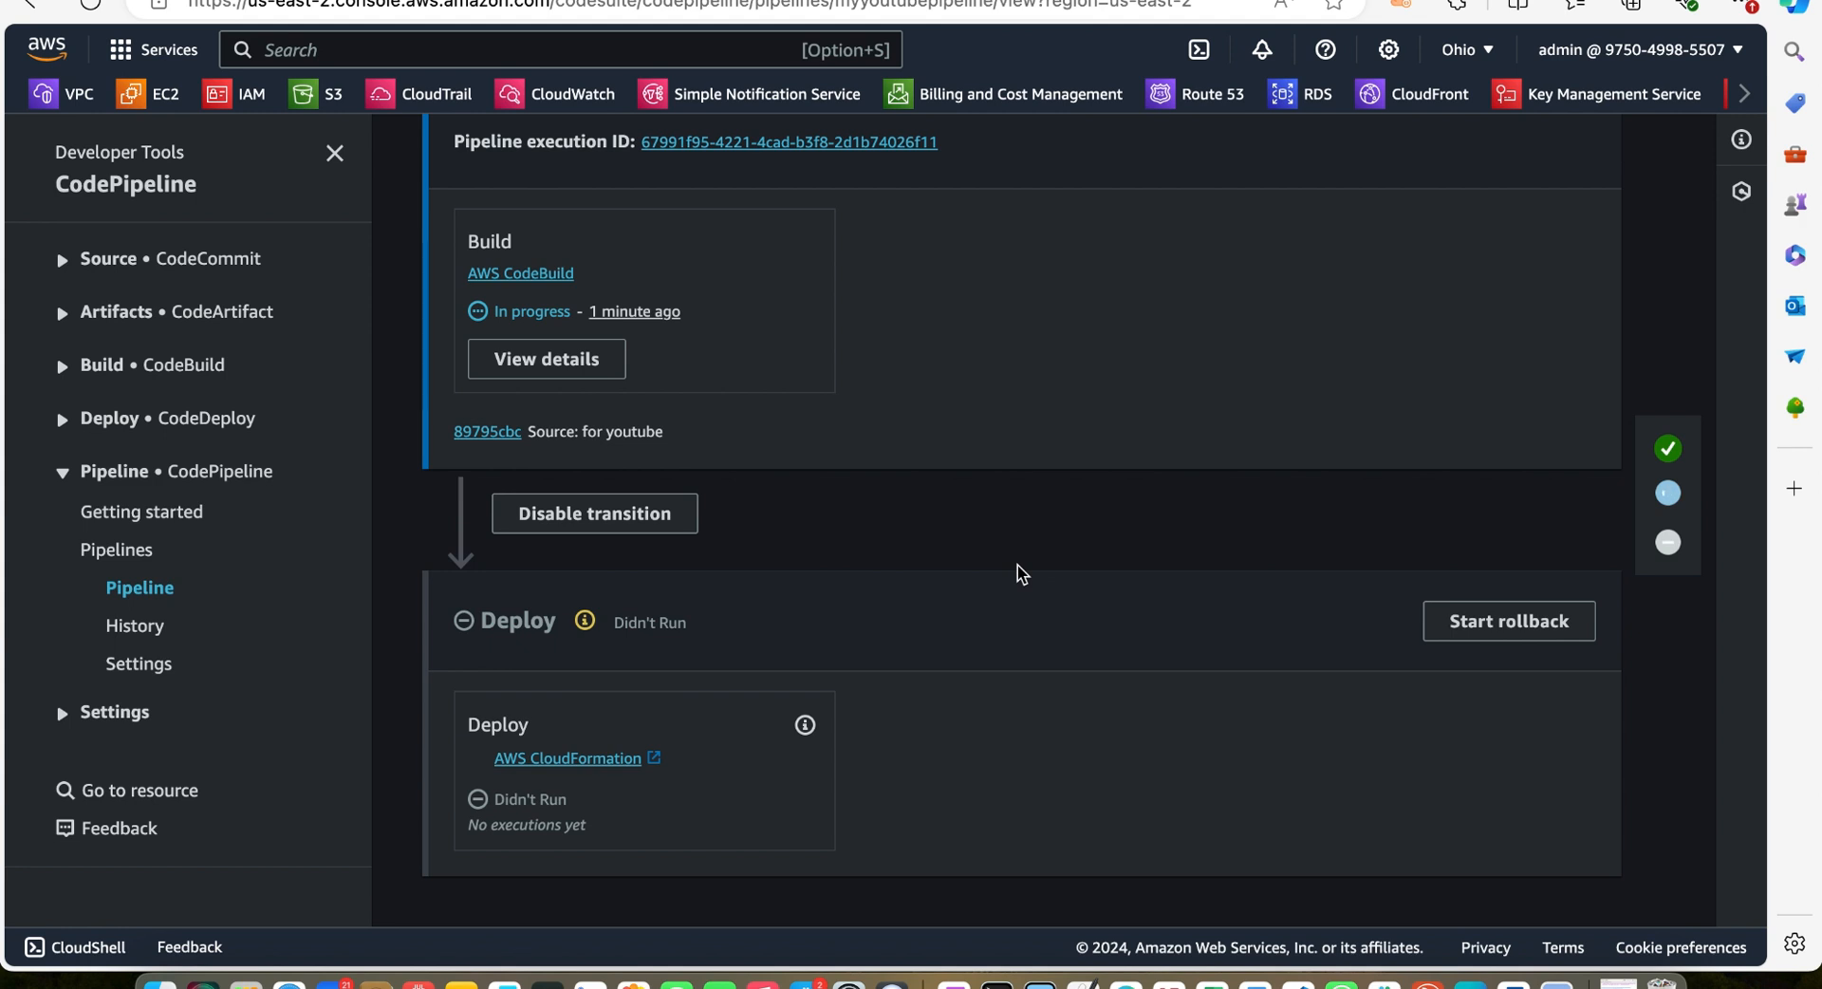
{"action": "scroll", "coordinate": [1017, 565], "scroll_direction": "up", "scroll_amount": 1}
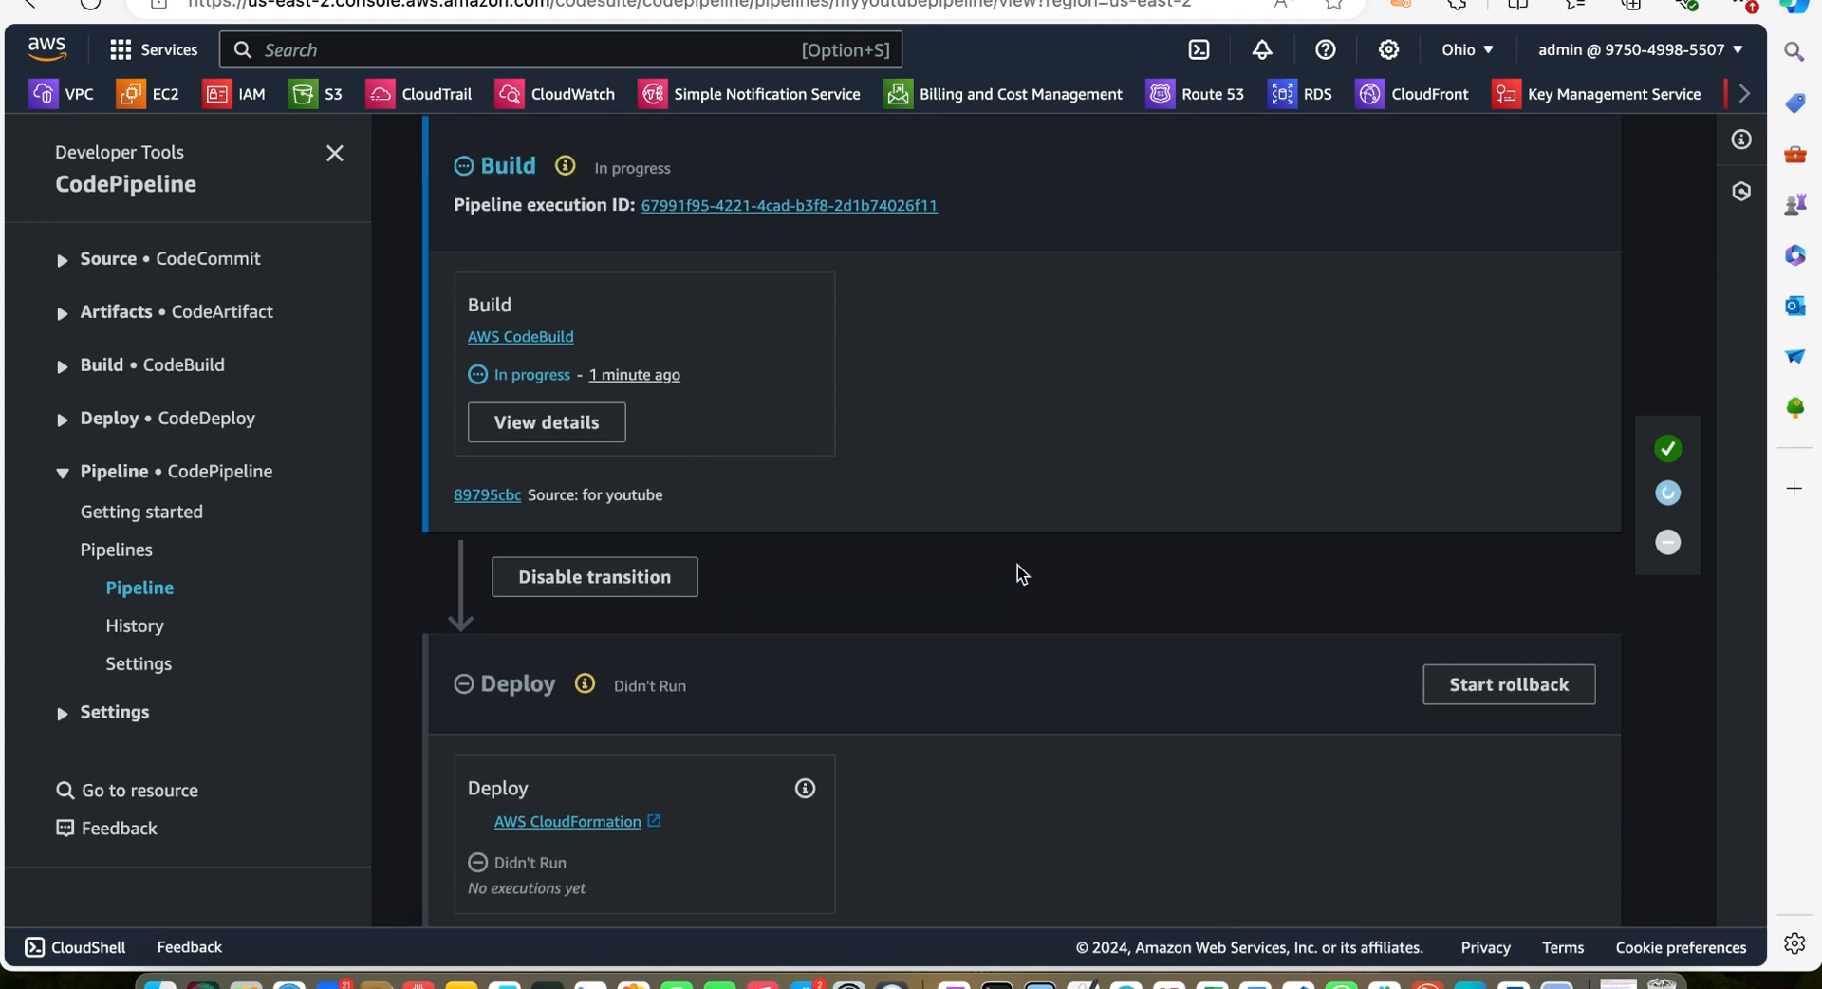
{"action": "scroll", "coordinate": [1017, 565], "scroll_direction": "up", "scroll_amount": 1}
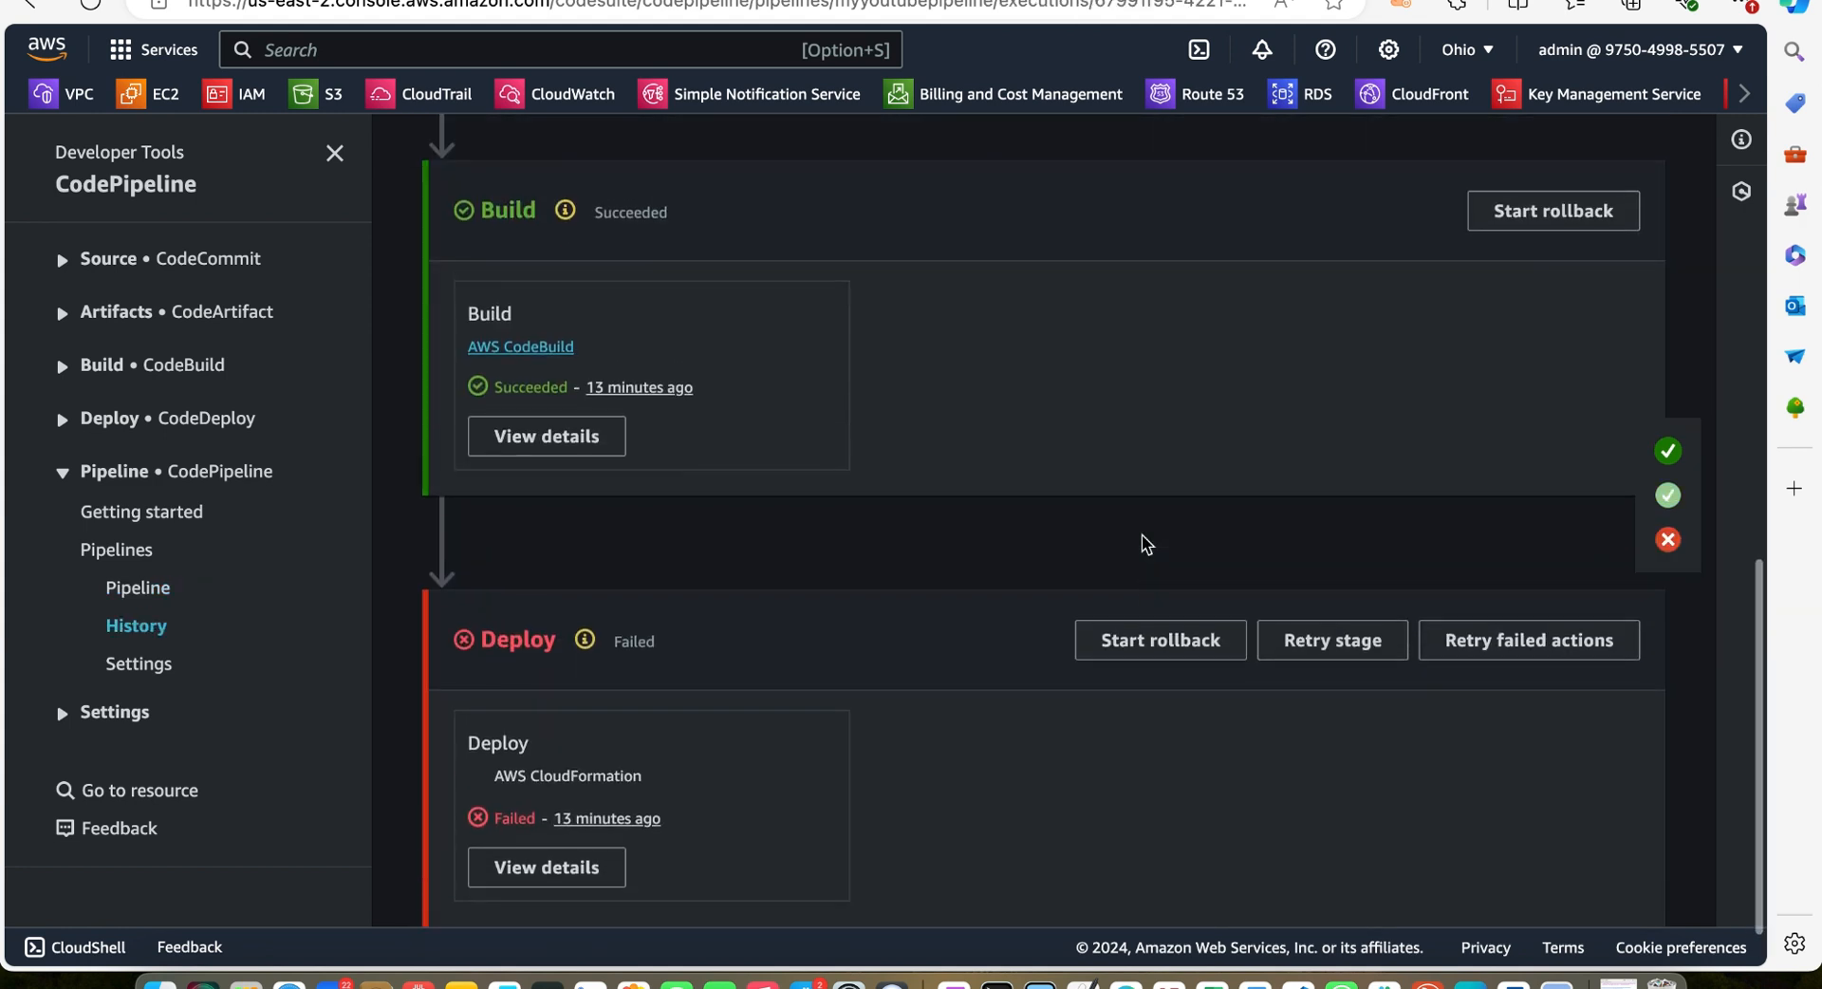
{"action": "scroll", "coordinate": [1141, 533], "scroll_direction": "up", "scroll_amount": 5}
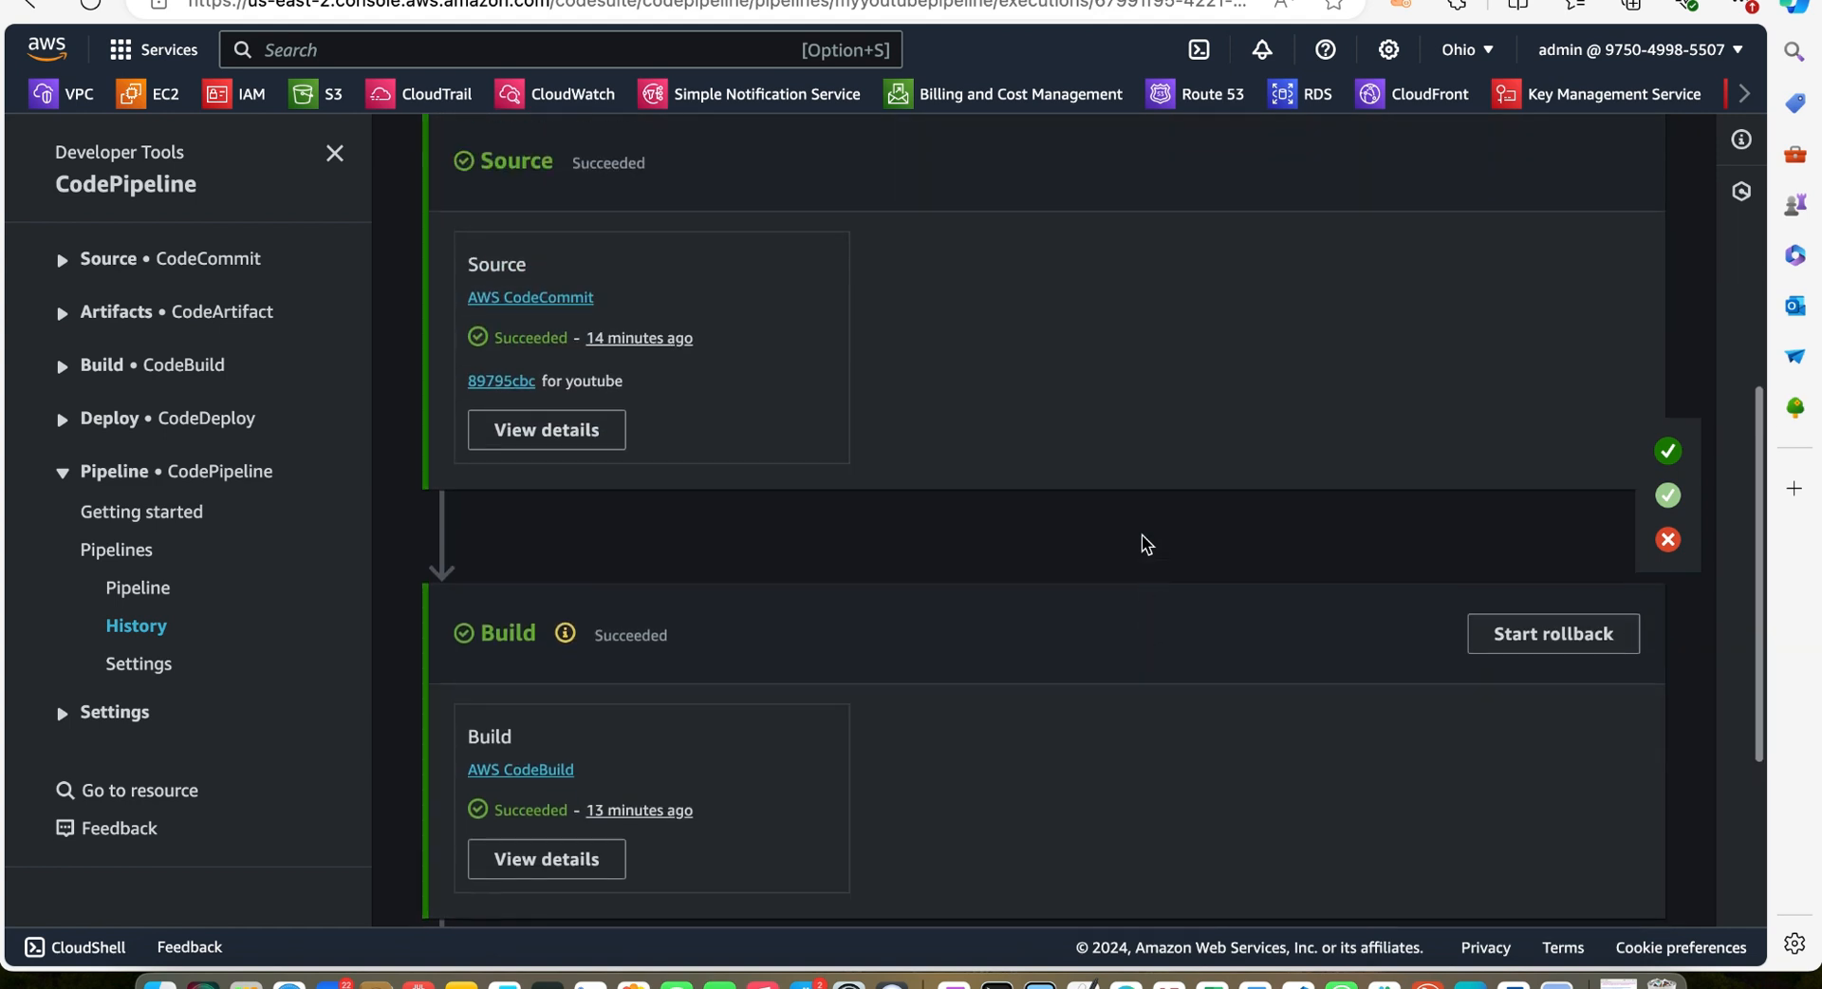
{"action": "scroll", "coordinate": [1141, 533], "scroll_direction": "up", "scroll_amount": 1}
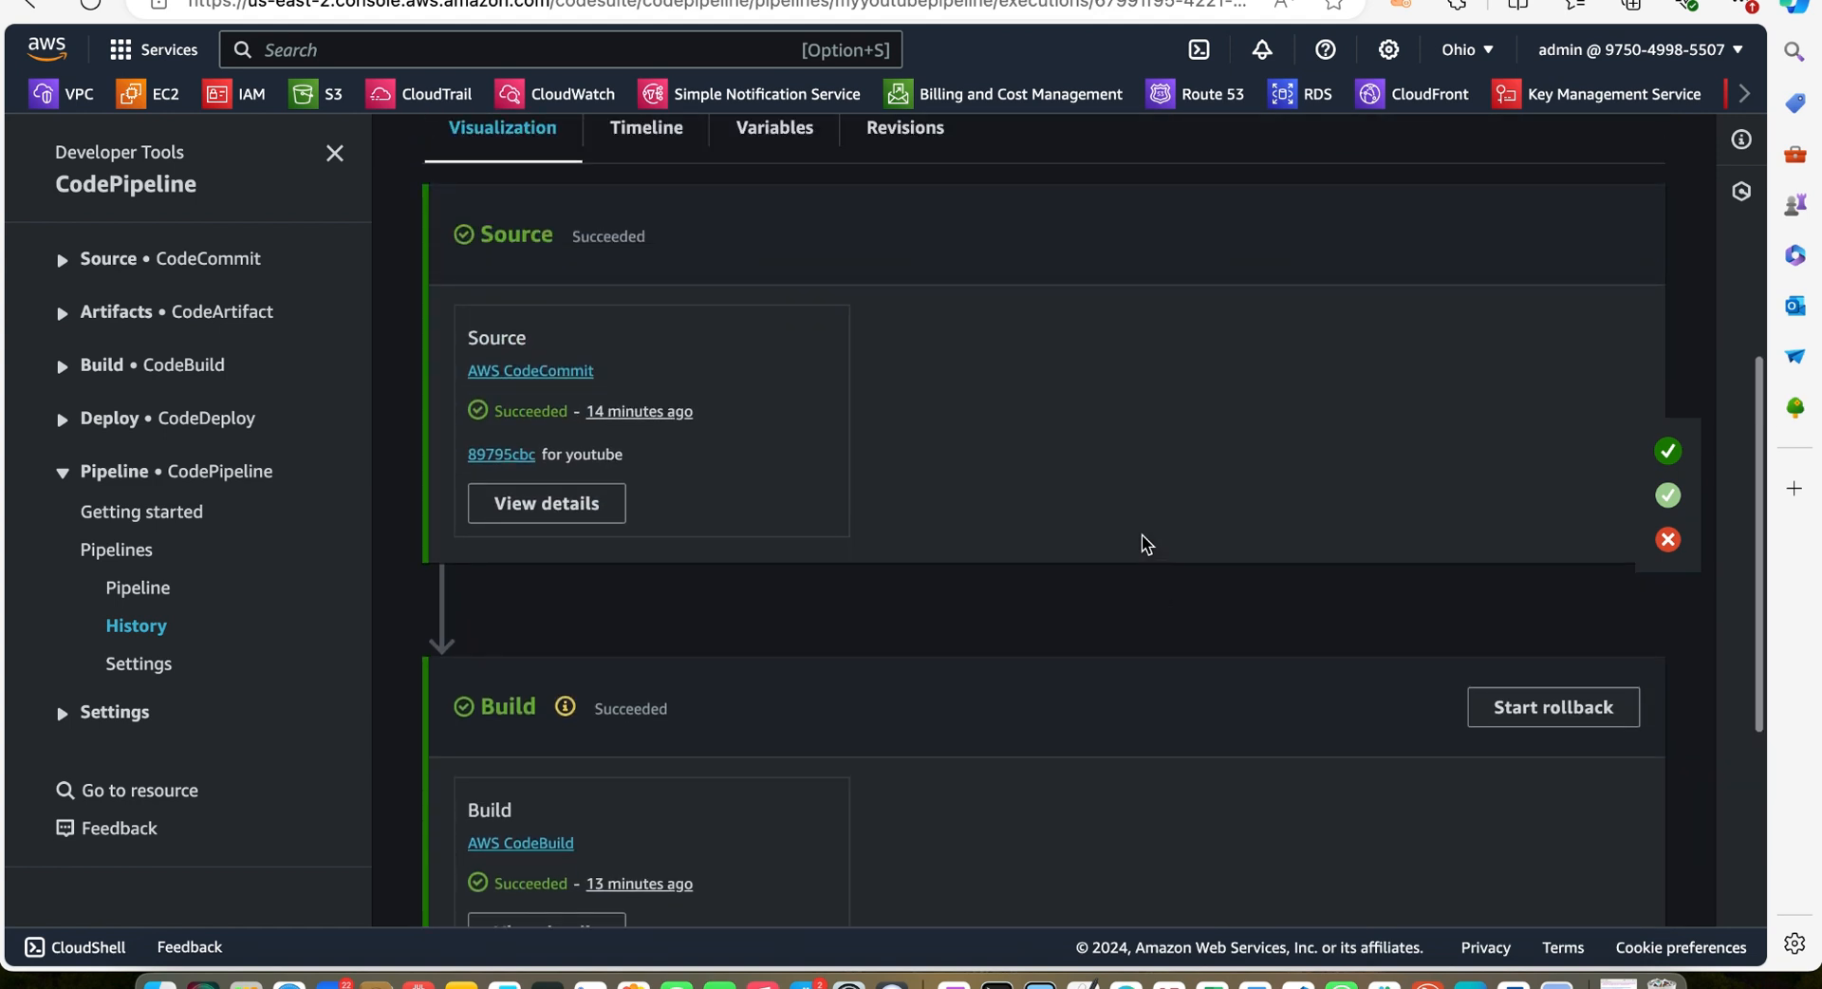
{"action": "scroll", "coordinate": [1141, 533], "scroll_direction": "down", "scroll_amount": 4}
{"action": "scroll", "coordinate": [1141, 539], "scroll_direction": "down", "scroll_amount": 3}
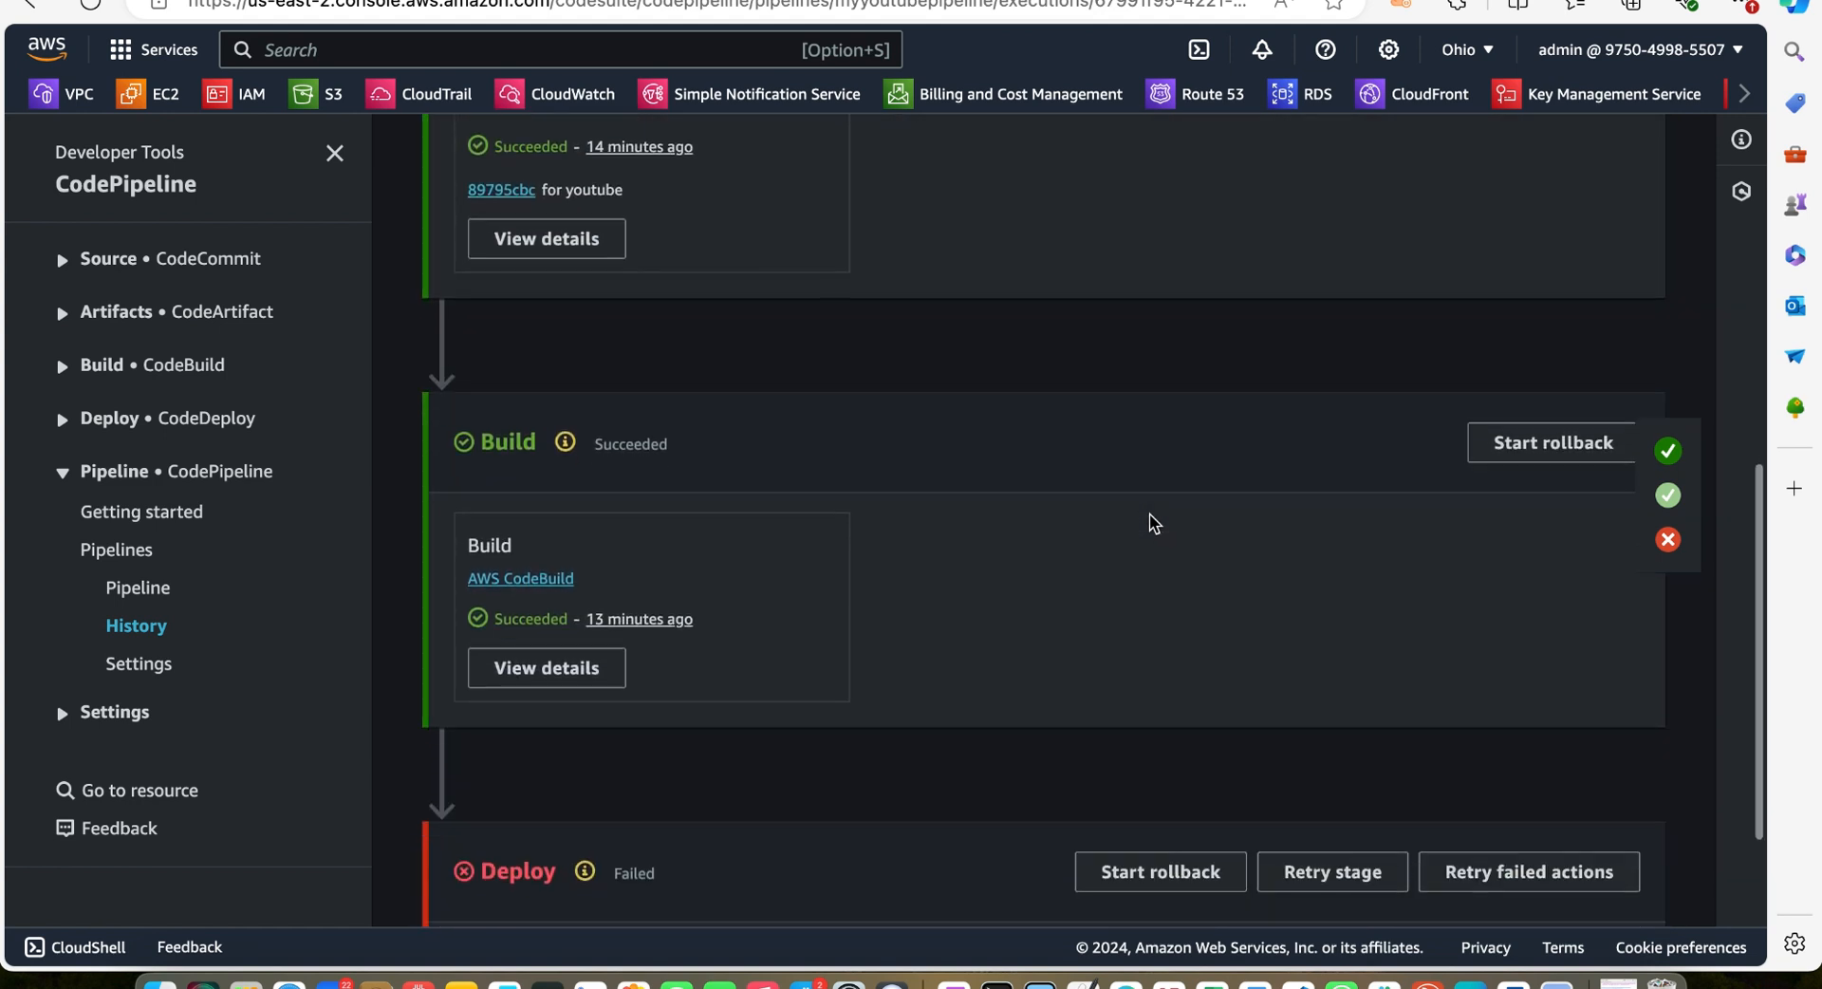
{"action": "scroll", "coordinate": [1122, 689], "scroll_direction": "down", "scroll_amount": 3}
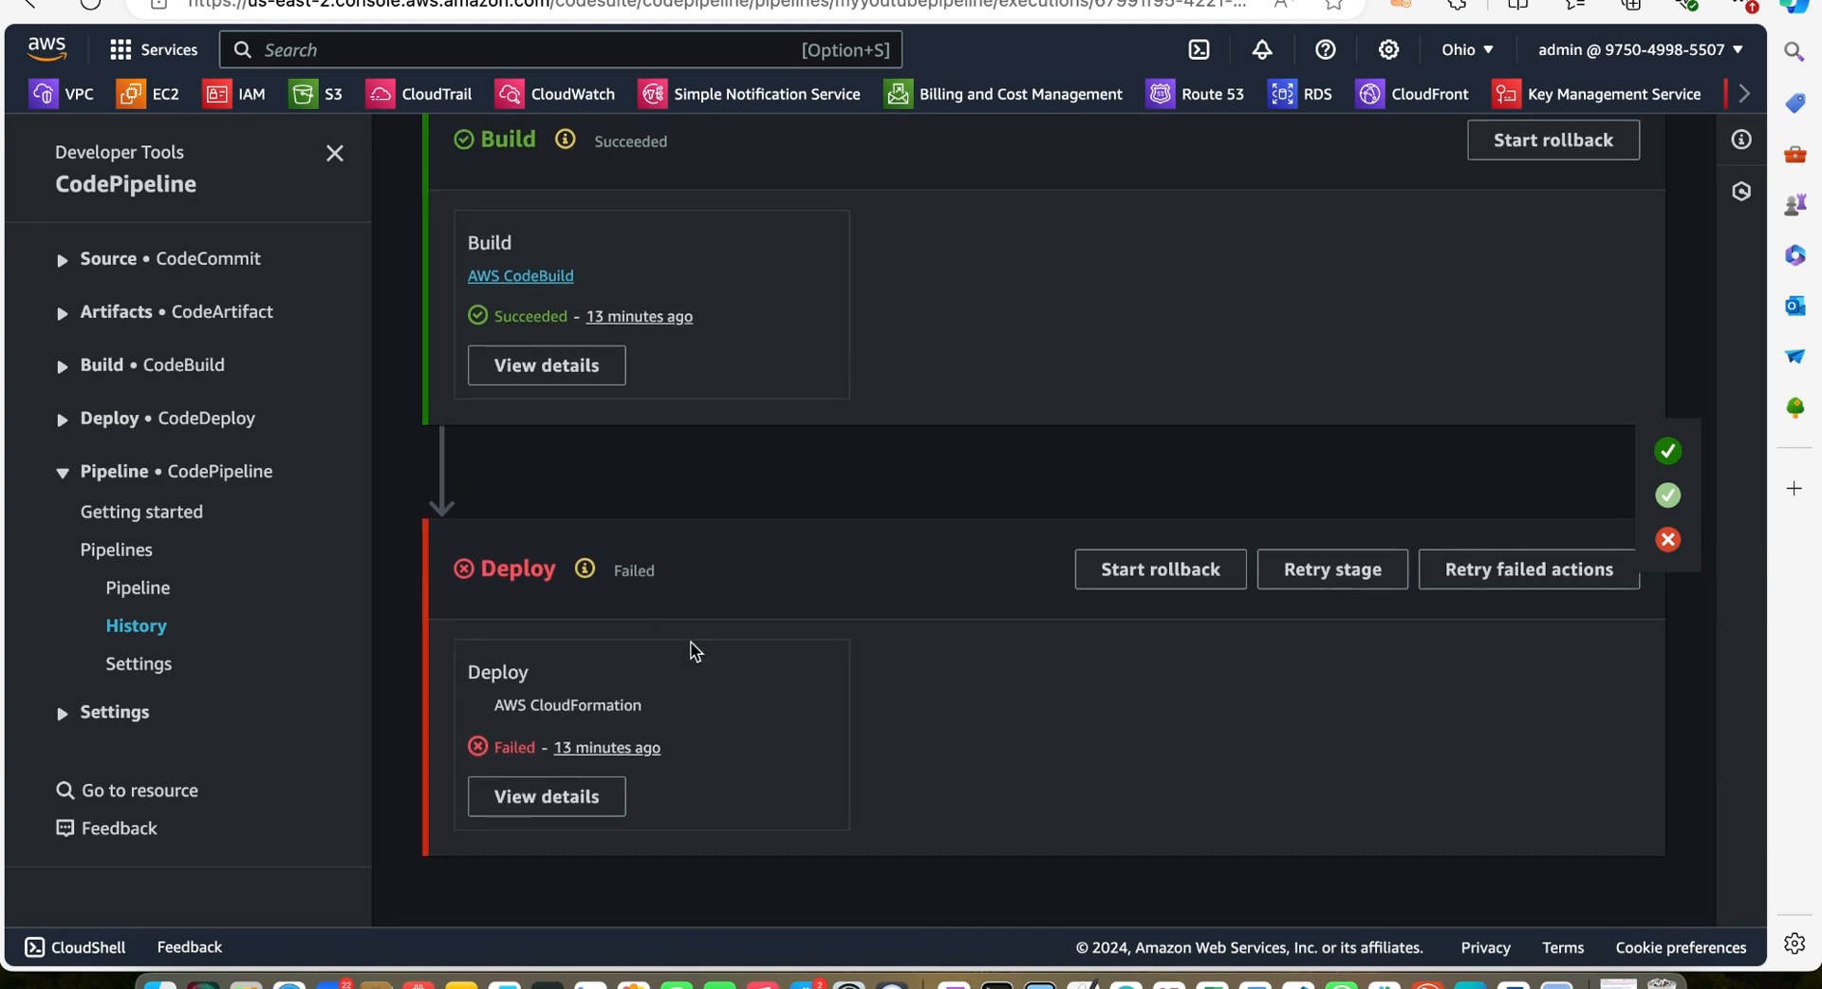
Open the failed Deploy action's details and read the execution error message
{"action": "left_click", "coordinate": [546, 797]}
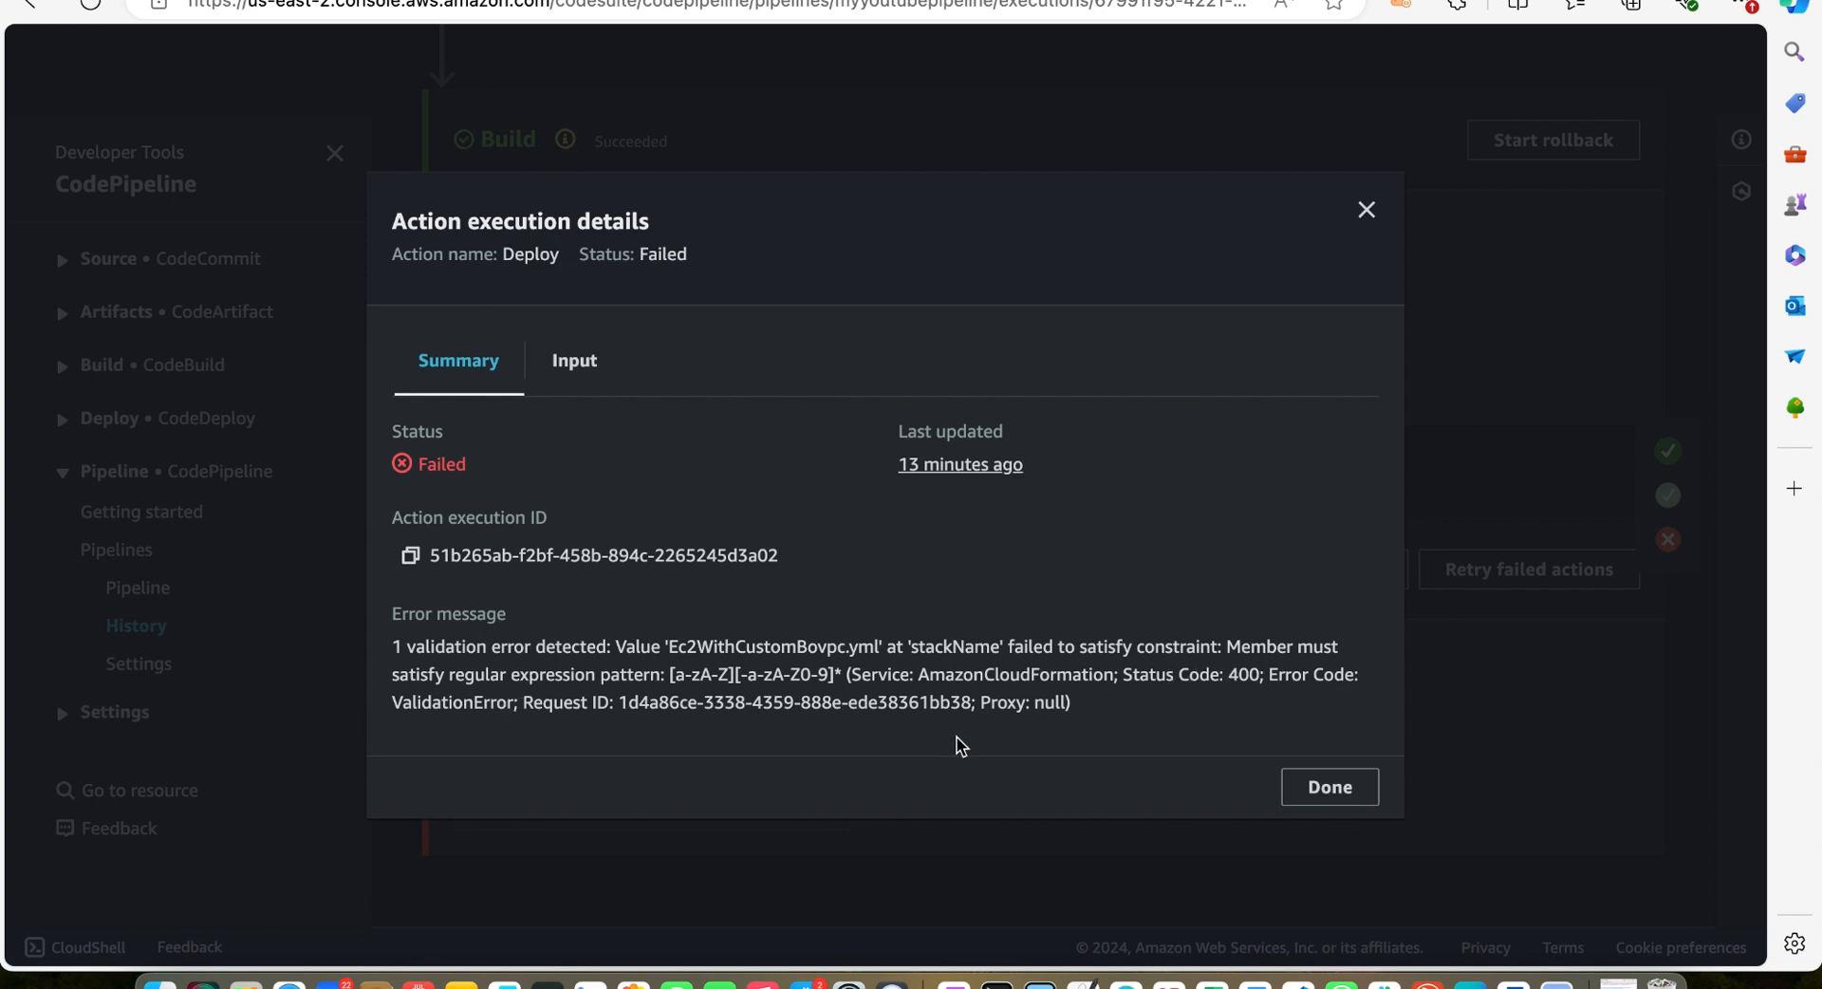
{"action": "left_click", "coordinate": [1329, 787]}
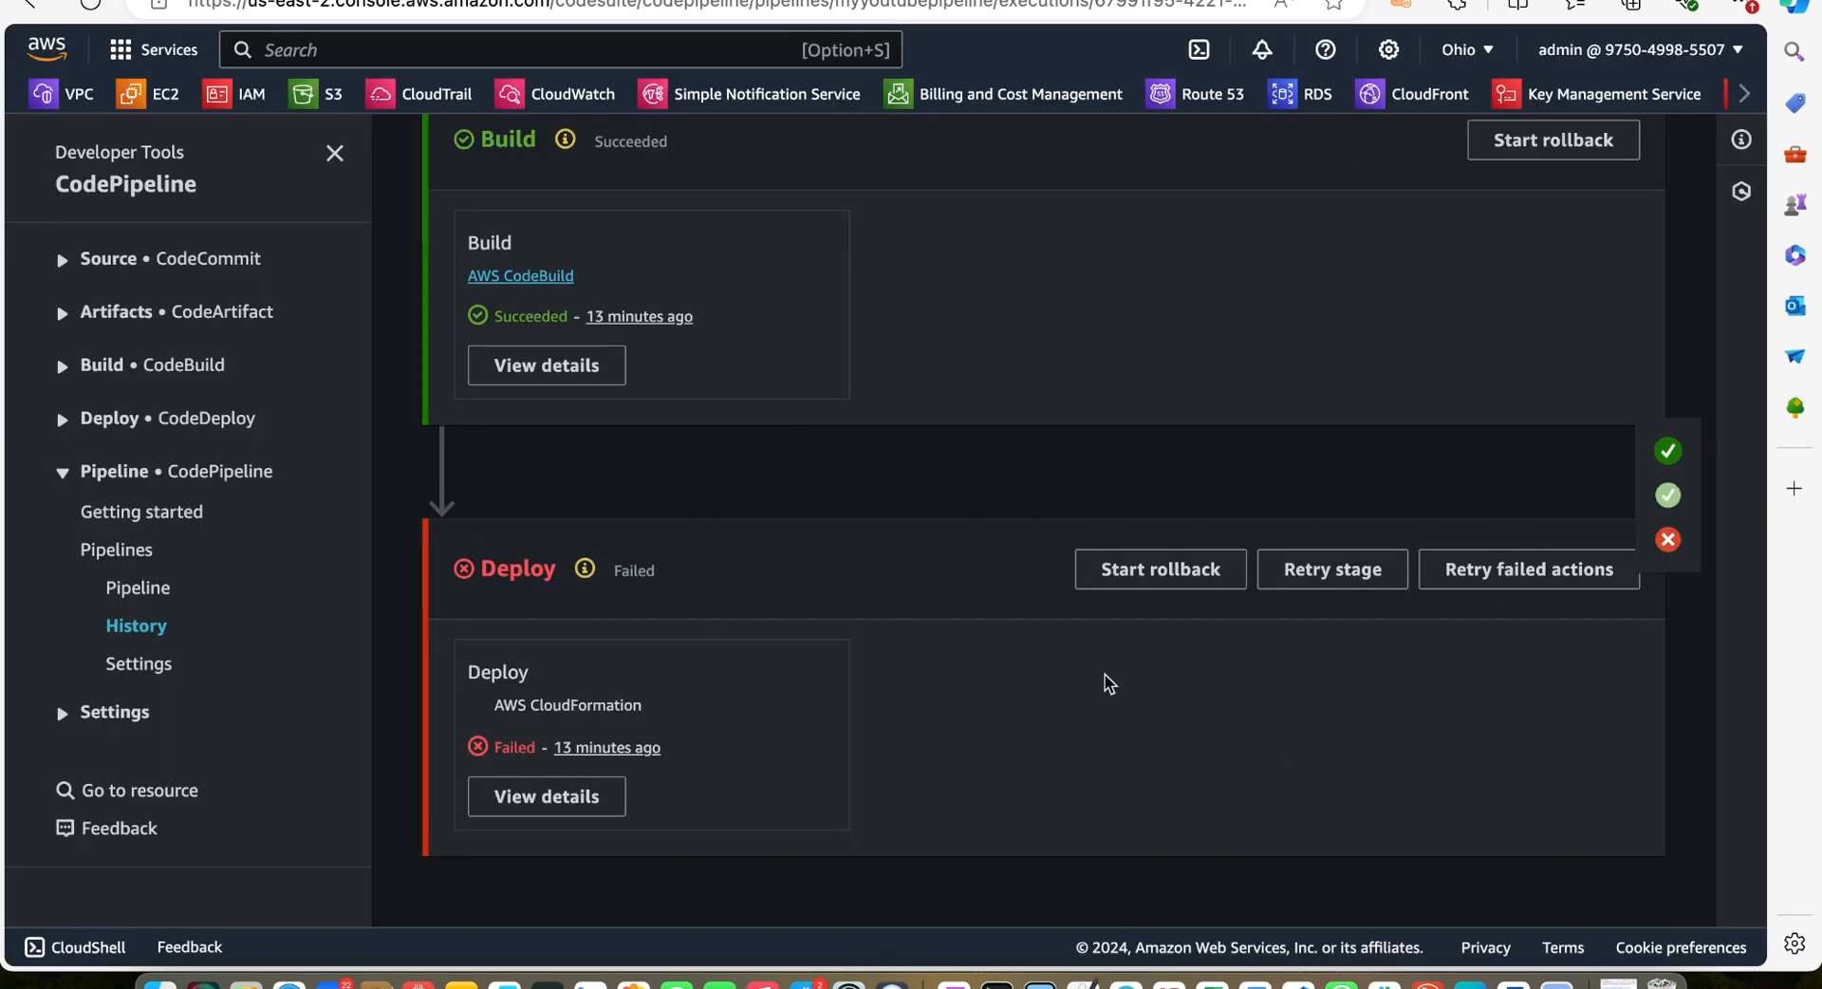
{"action": "scroll", "coordinate": [1177, 670], "scroll_direction": "up", "scroll_amount": 8}
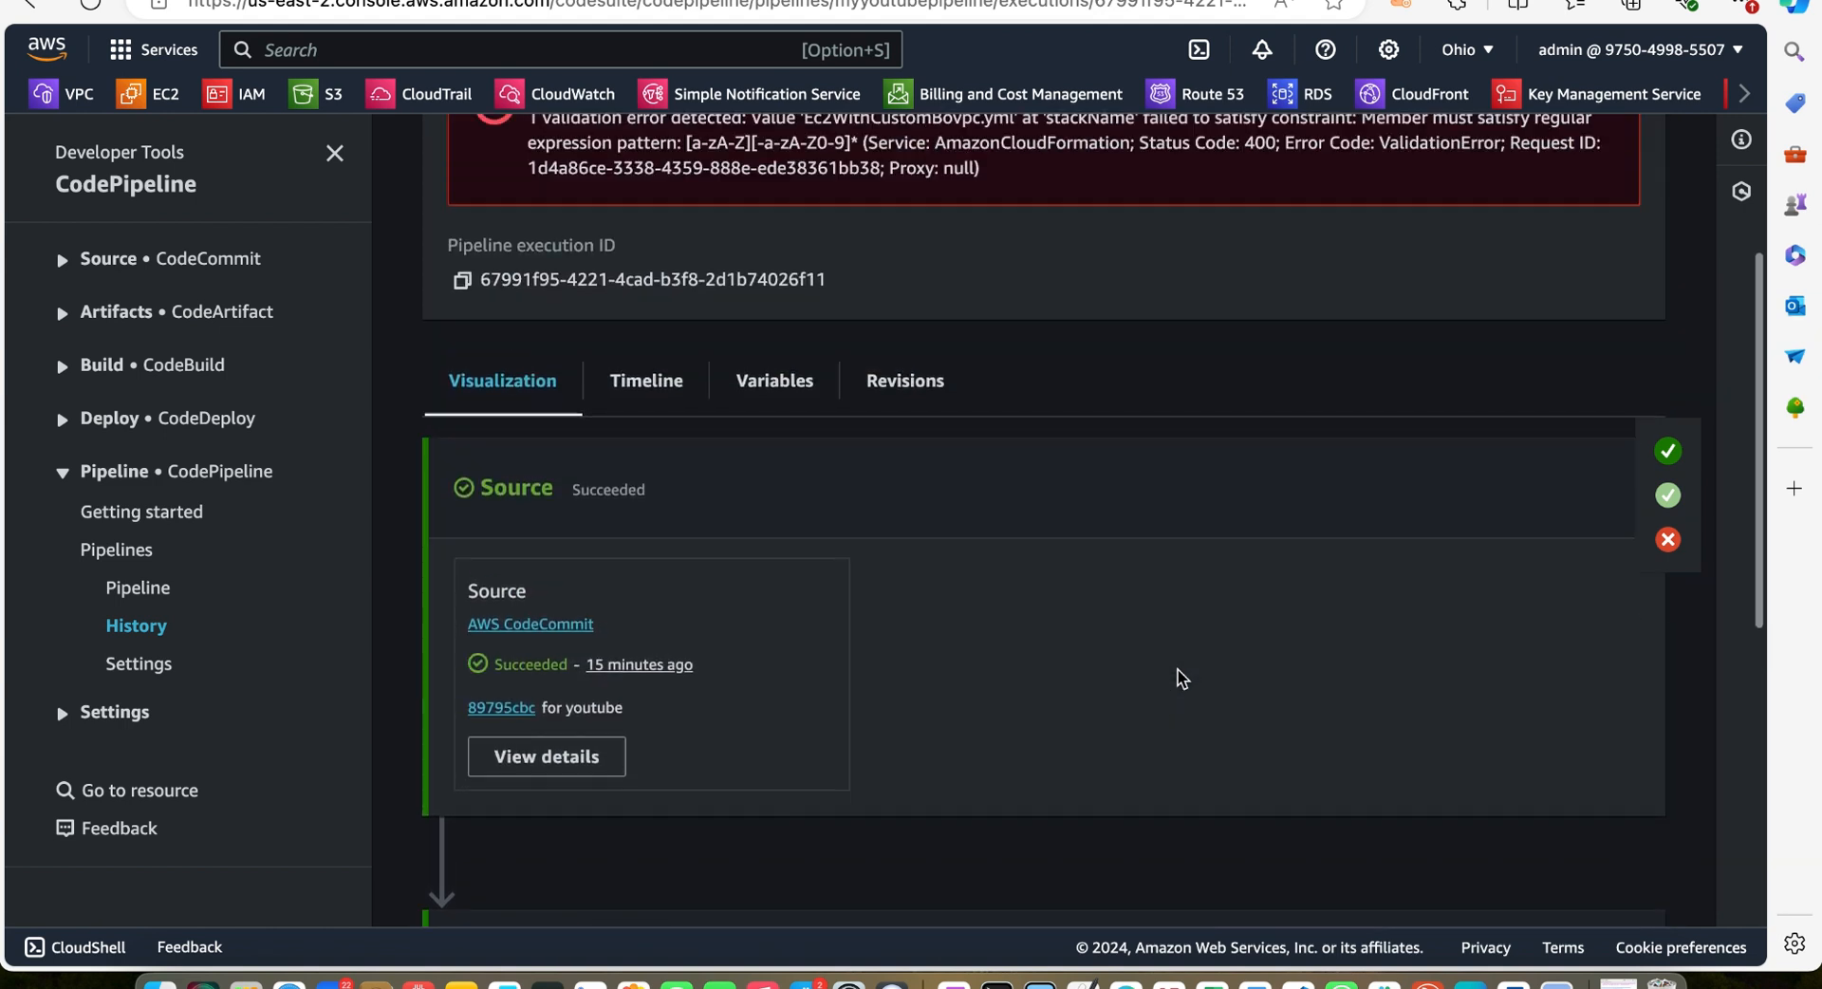
{"action": "scroll", "coordinate": [1177, 670], "scroll_direction": "up", "scroll_amount": 5}
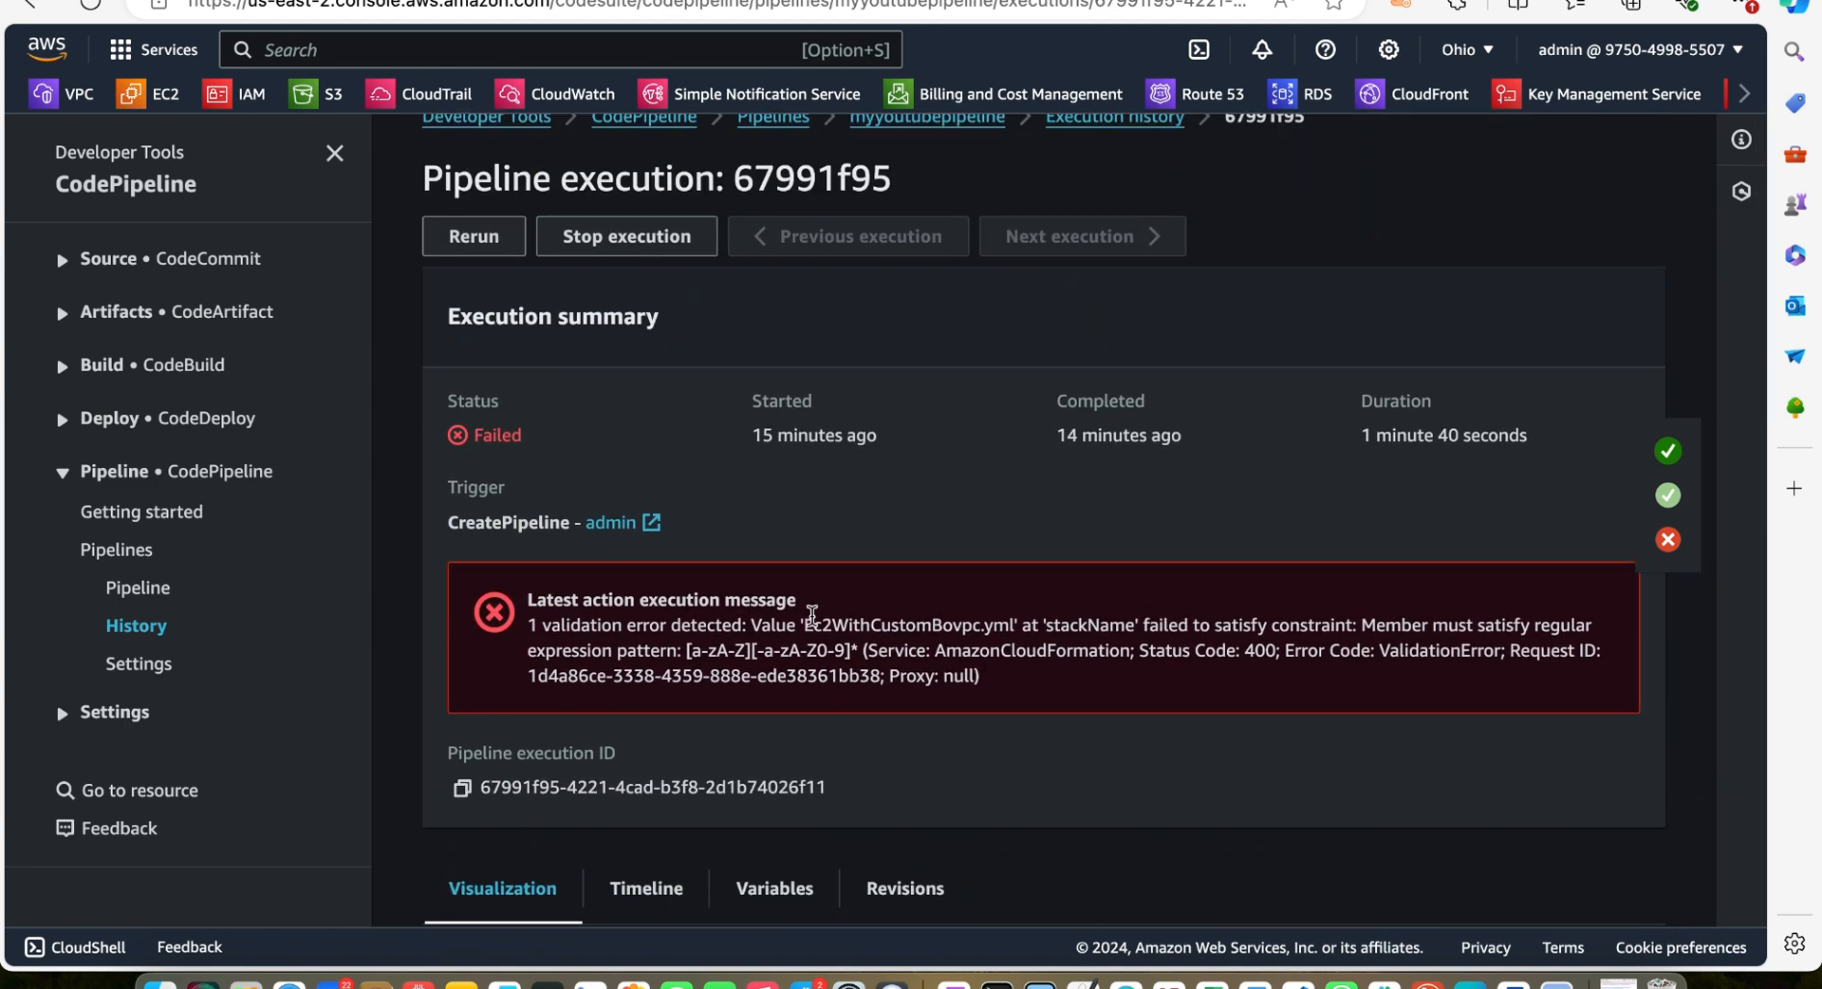
{"action": "scroll", "coordinate": [811, 615], "scroll_direction": "up", "scroll_amount": 1}
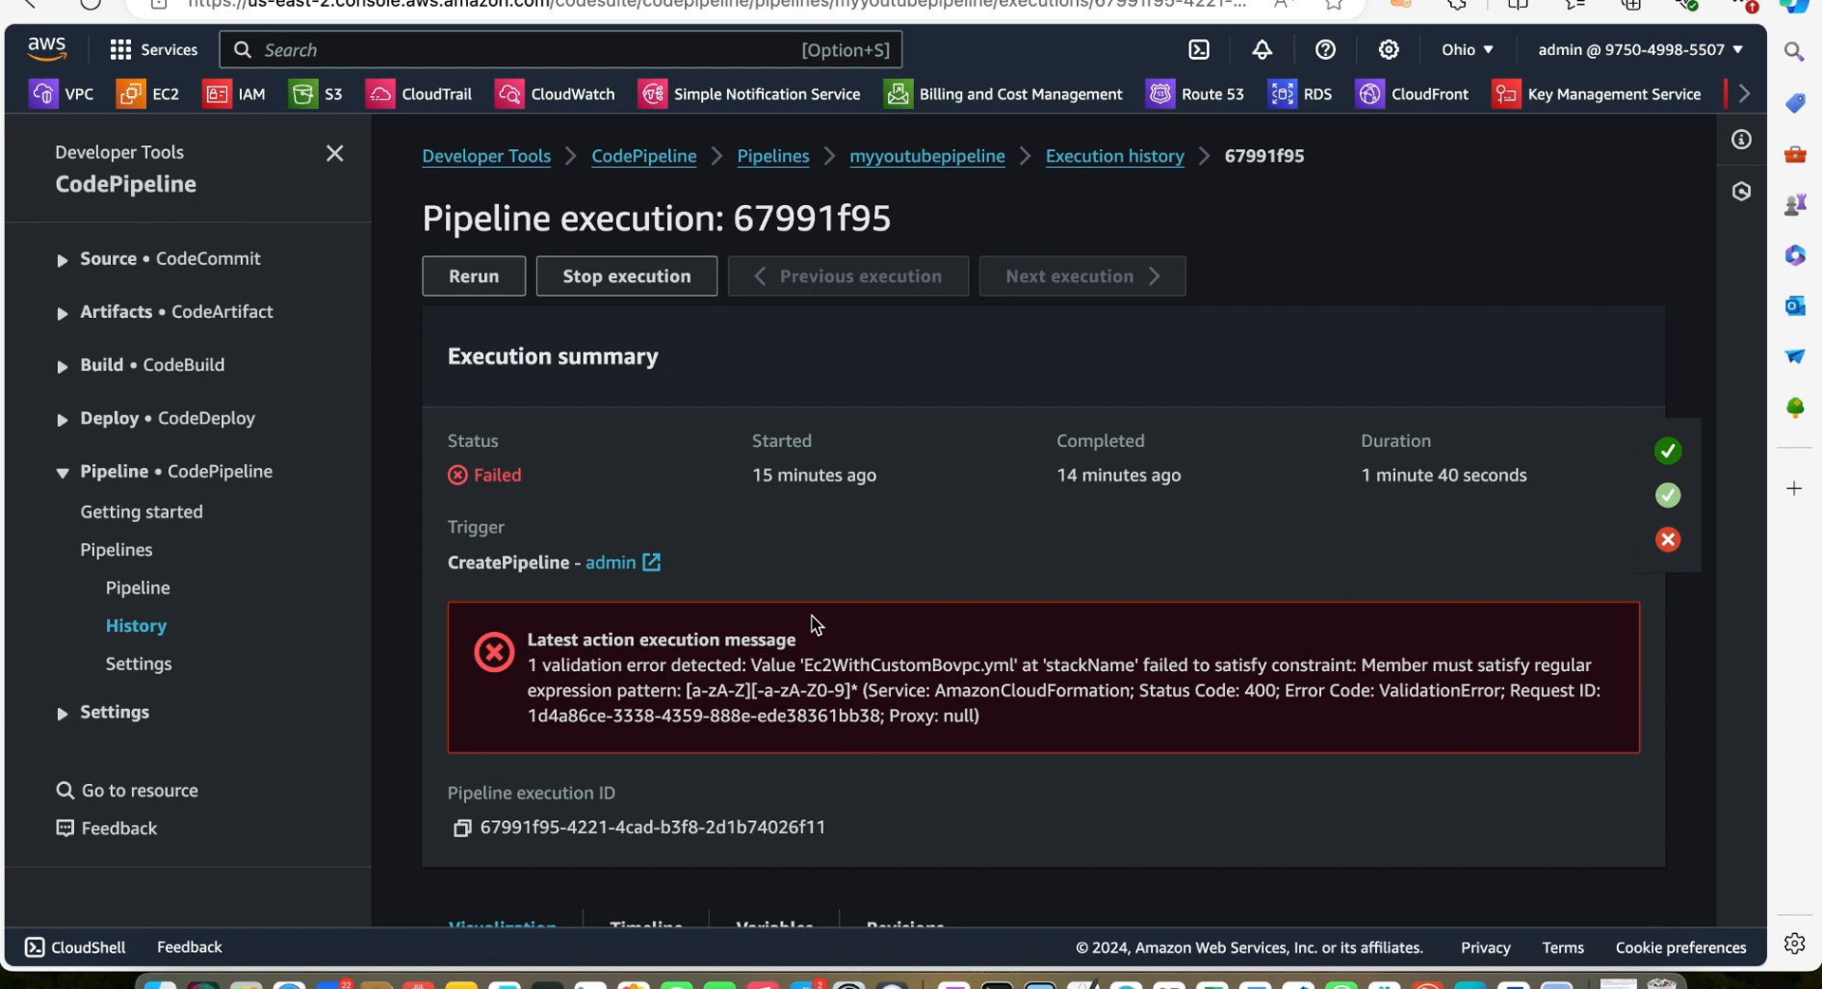
{"action": "scroll", "coordinate": [811, 615], "scroll_direction": "down", "scroll_amount": 7}
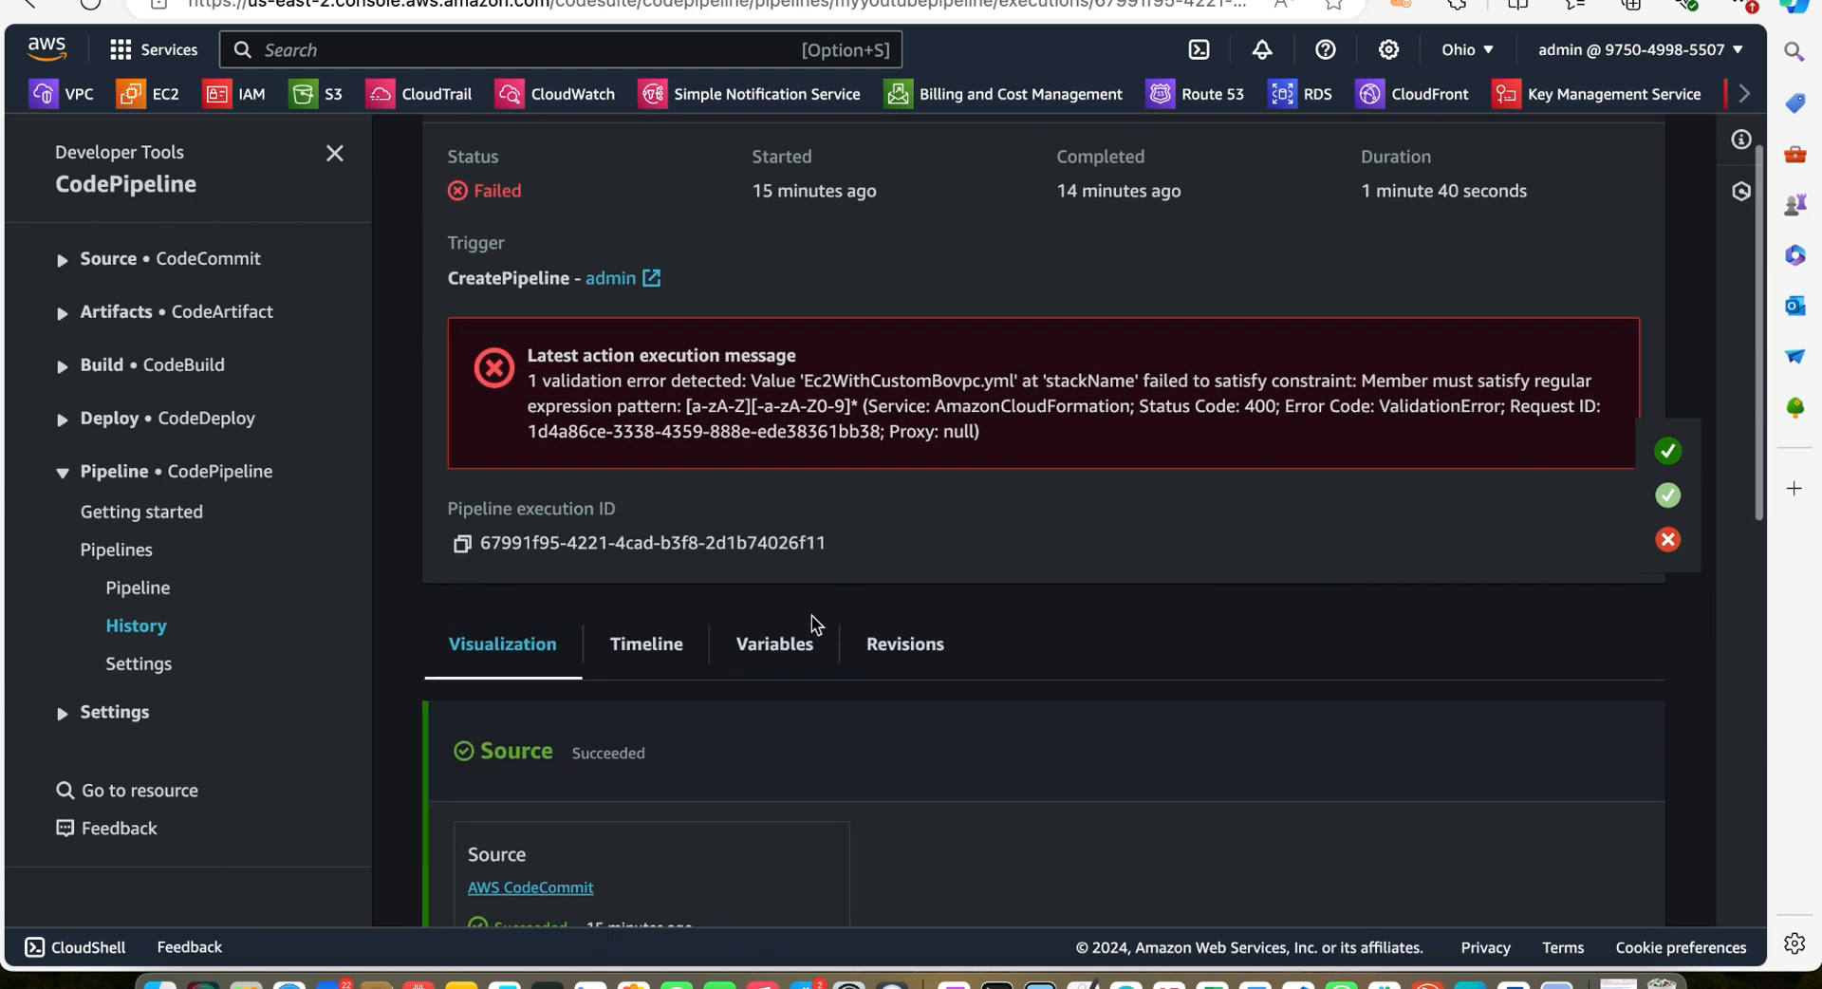
{"action": "scroll", "coordinate": [811, 615], "scroll_direction": "down", "scroll_amount": 8}
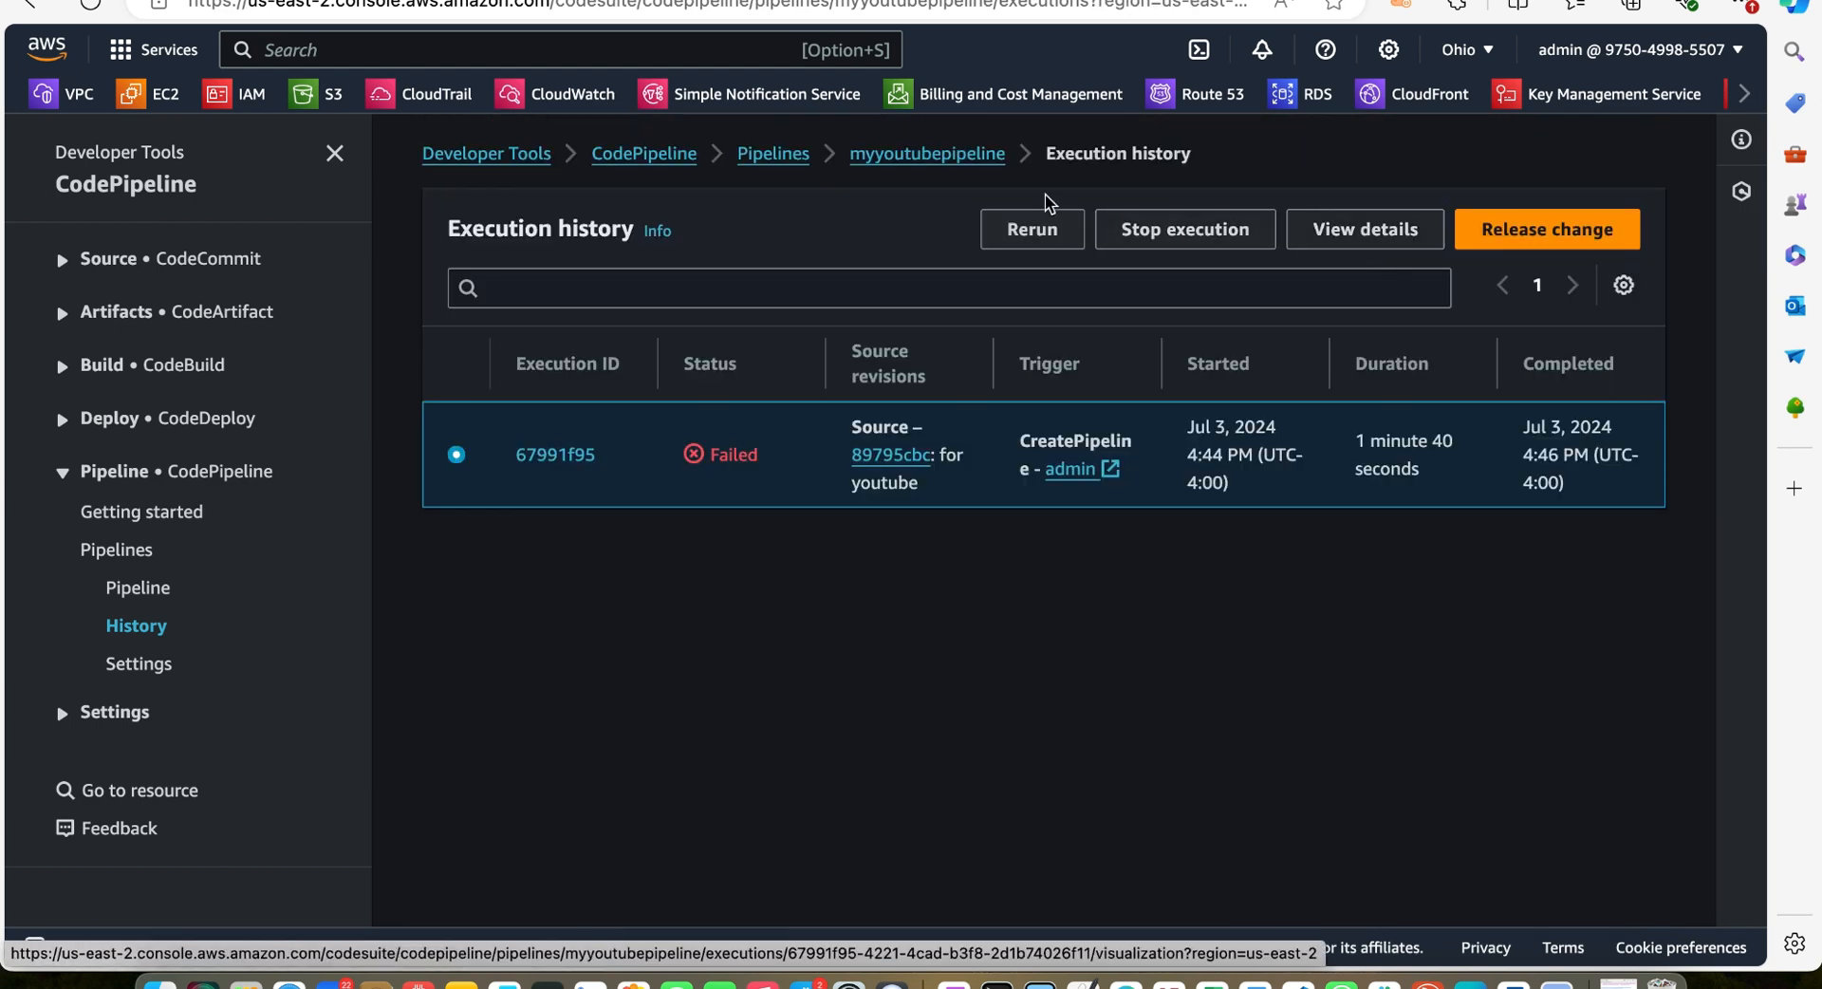
Open the myyoutubepipeline pipeline for editing and review its stages
{"action": "left_click", "coordinate": [952, 154]}
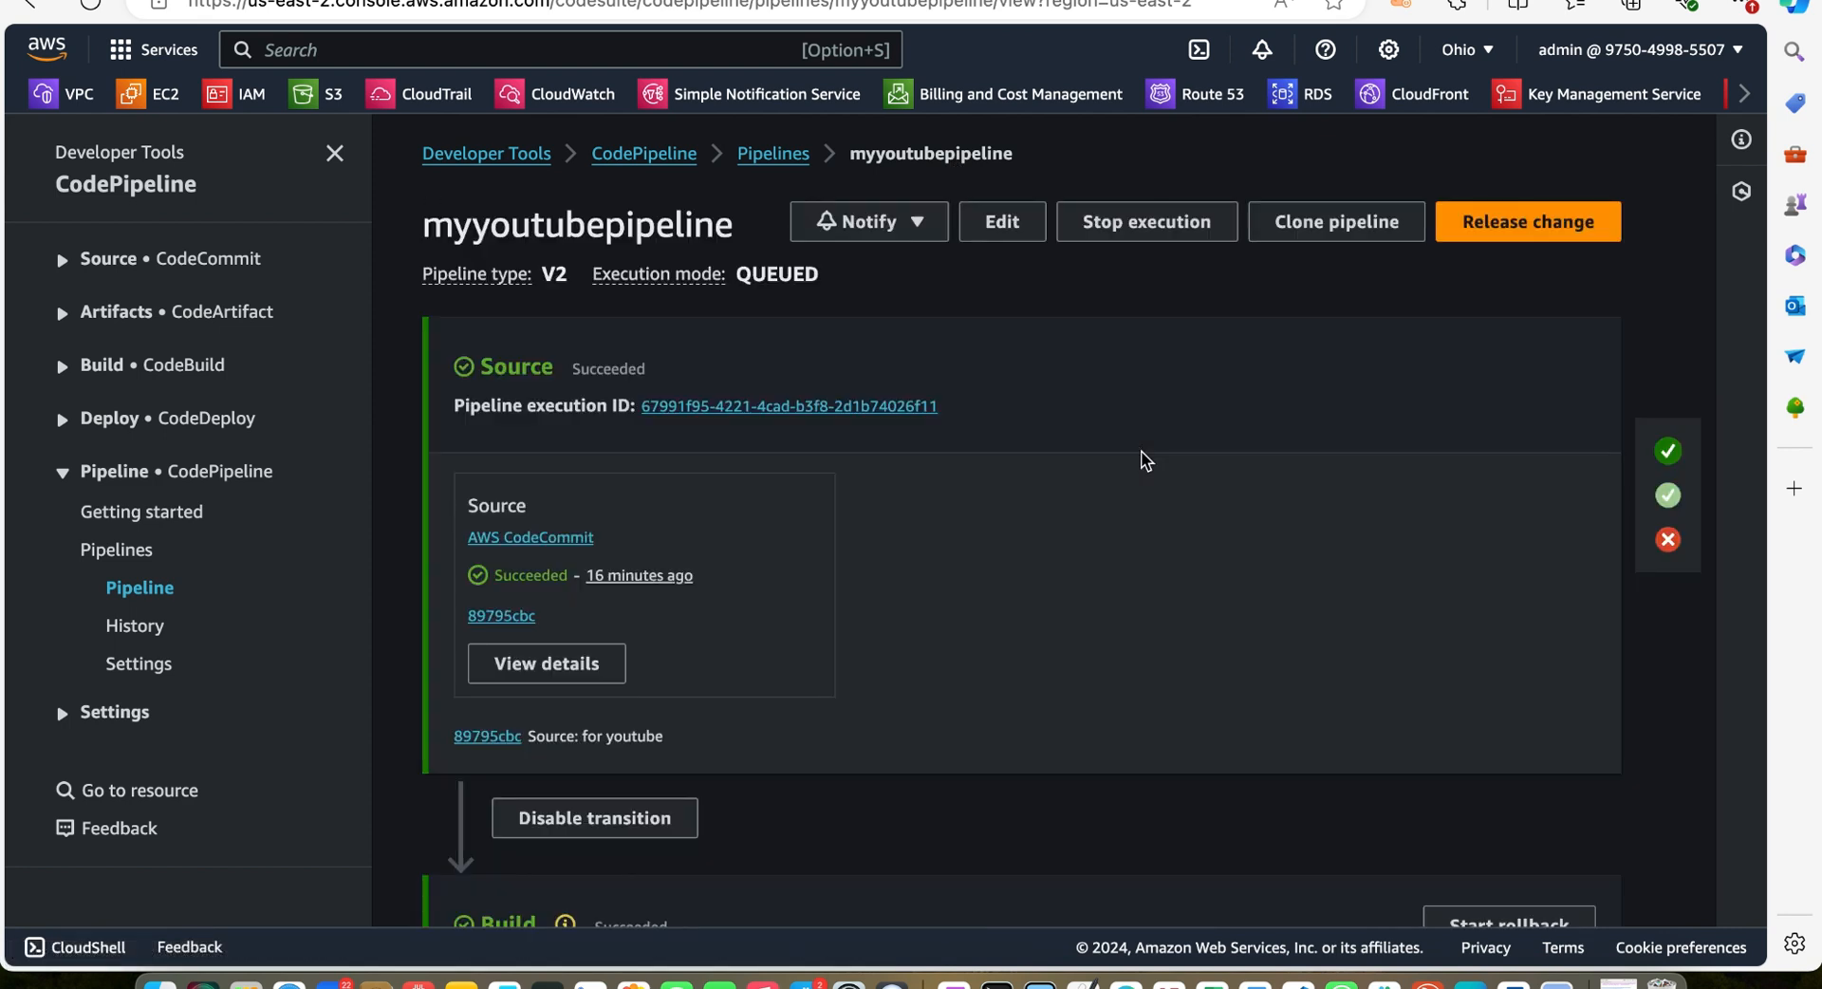
{"action": "left_click", "coordinate": [1004, 224]}
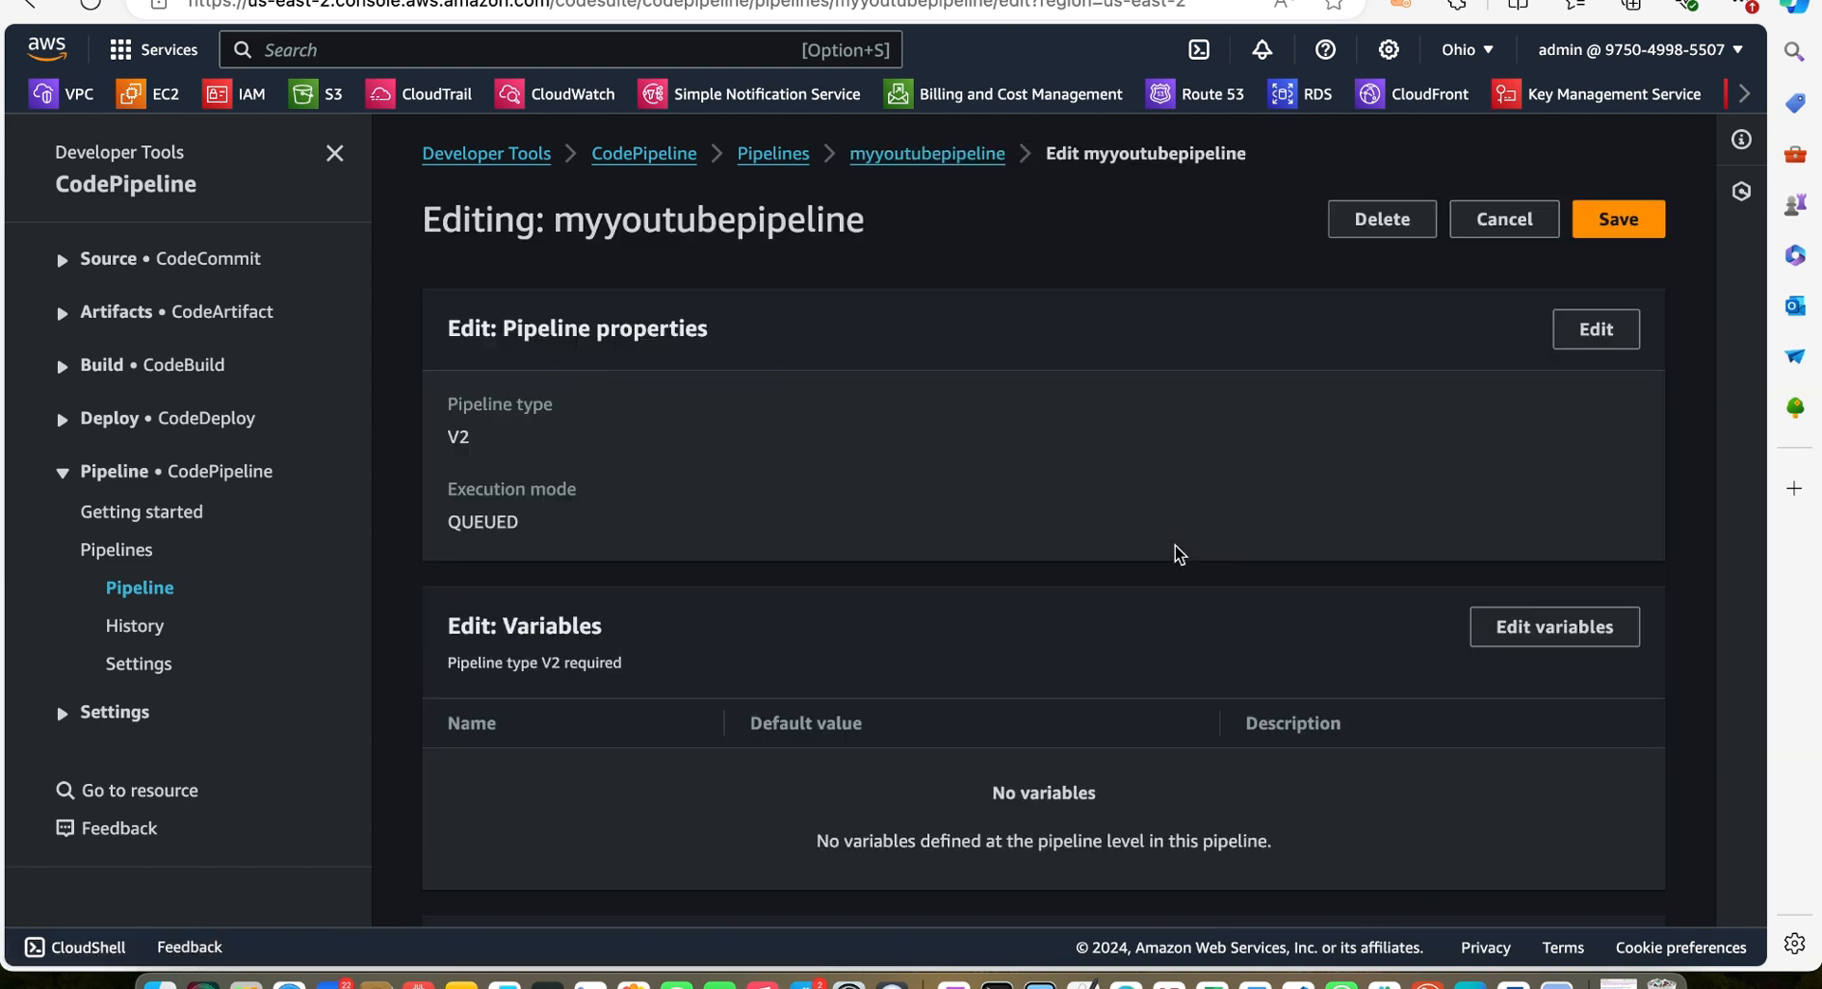
{"action": "scroll", "coordinate": [1175, 545], "scroll_direction": "down", "scroll_amount": 10}
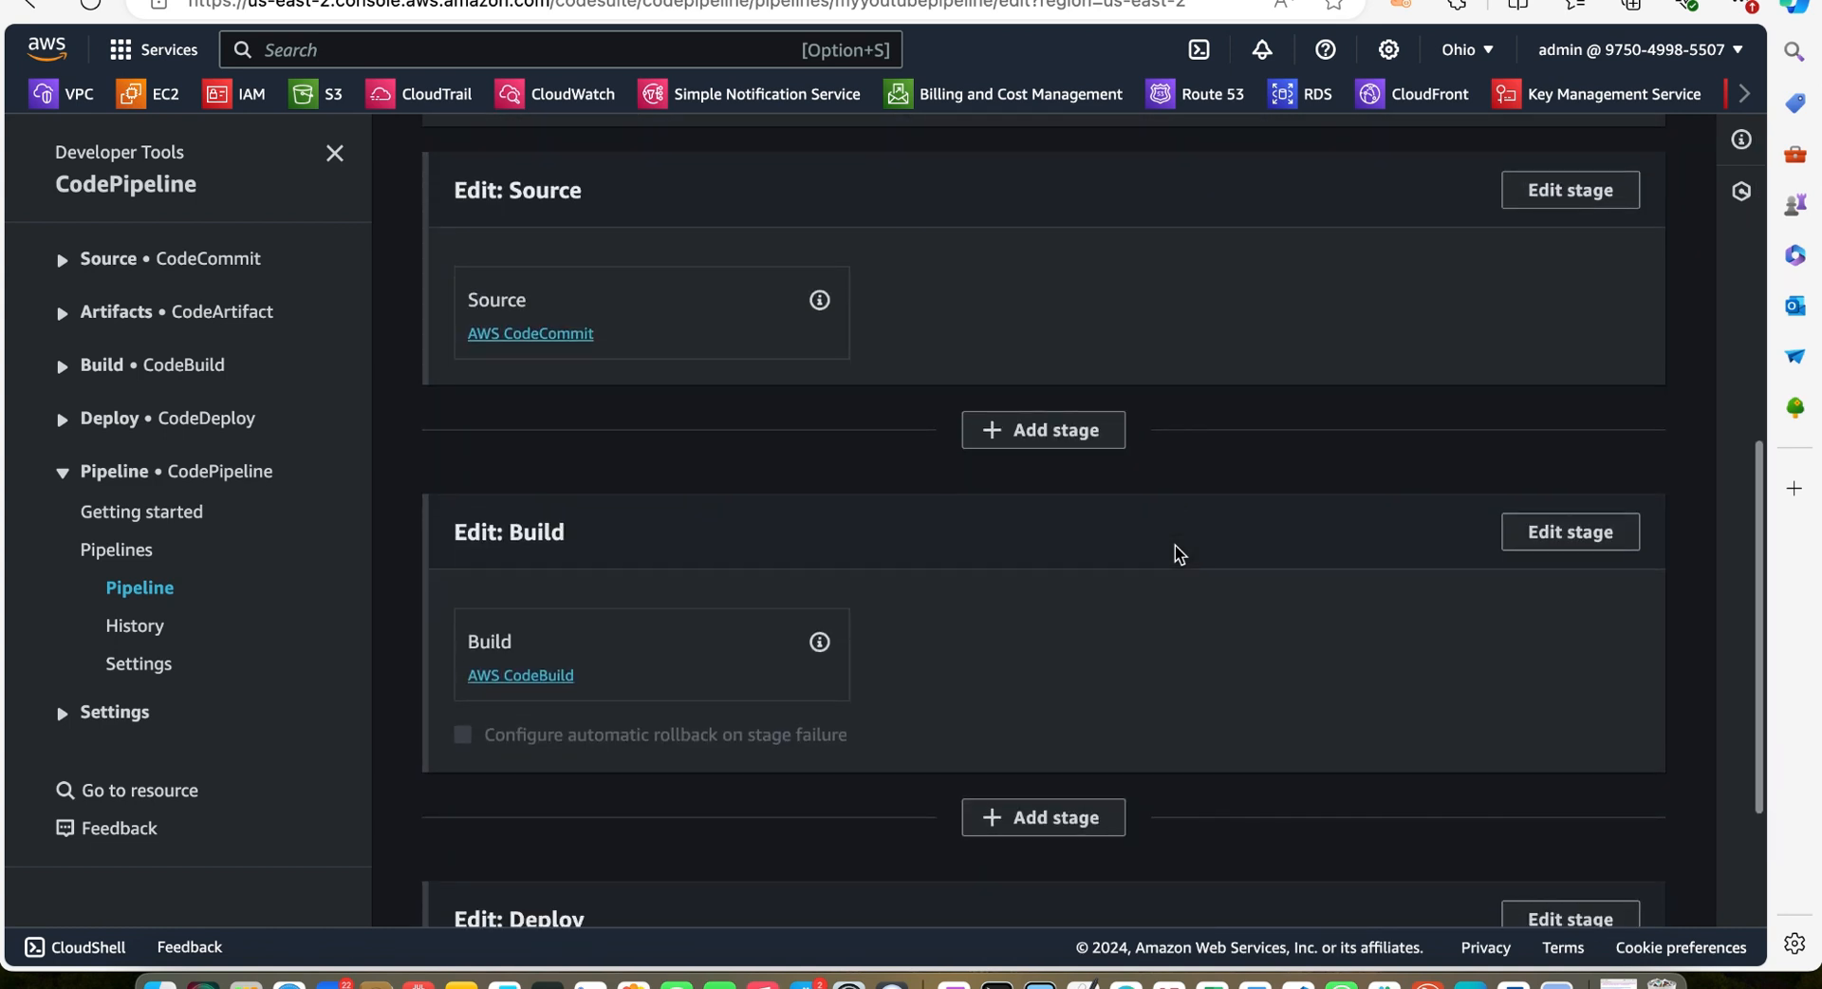
{"action": "scroll", "coordinate": [1175, 545], "scroll_direction": "down", "scroll_amount": 1}
{"action": "scroll", "coordinate": [1174, 545], "scroll_direction": "down", "scroll_amount": 2}
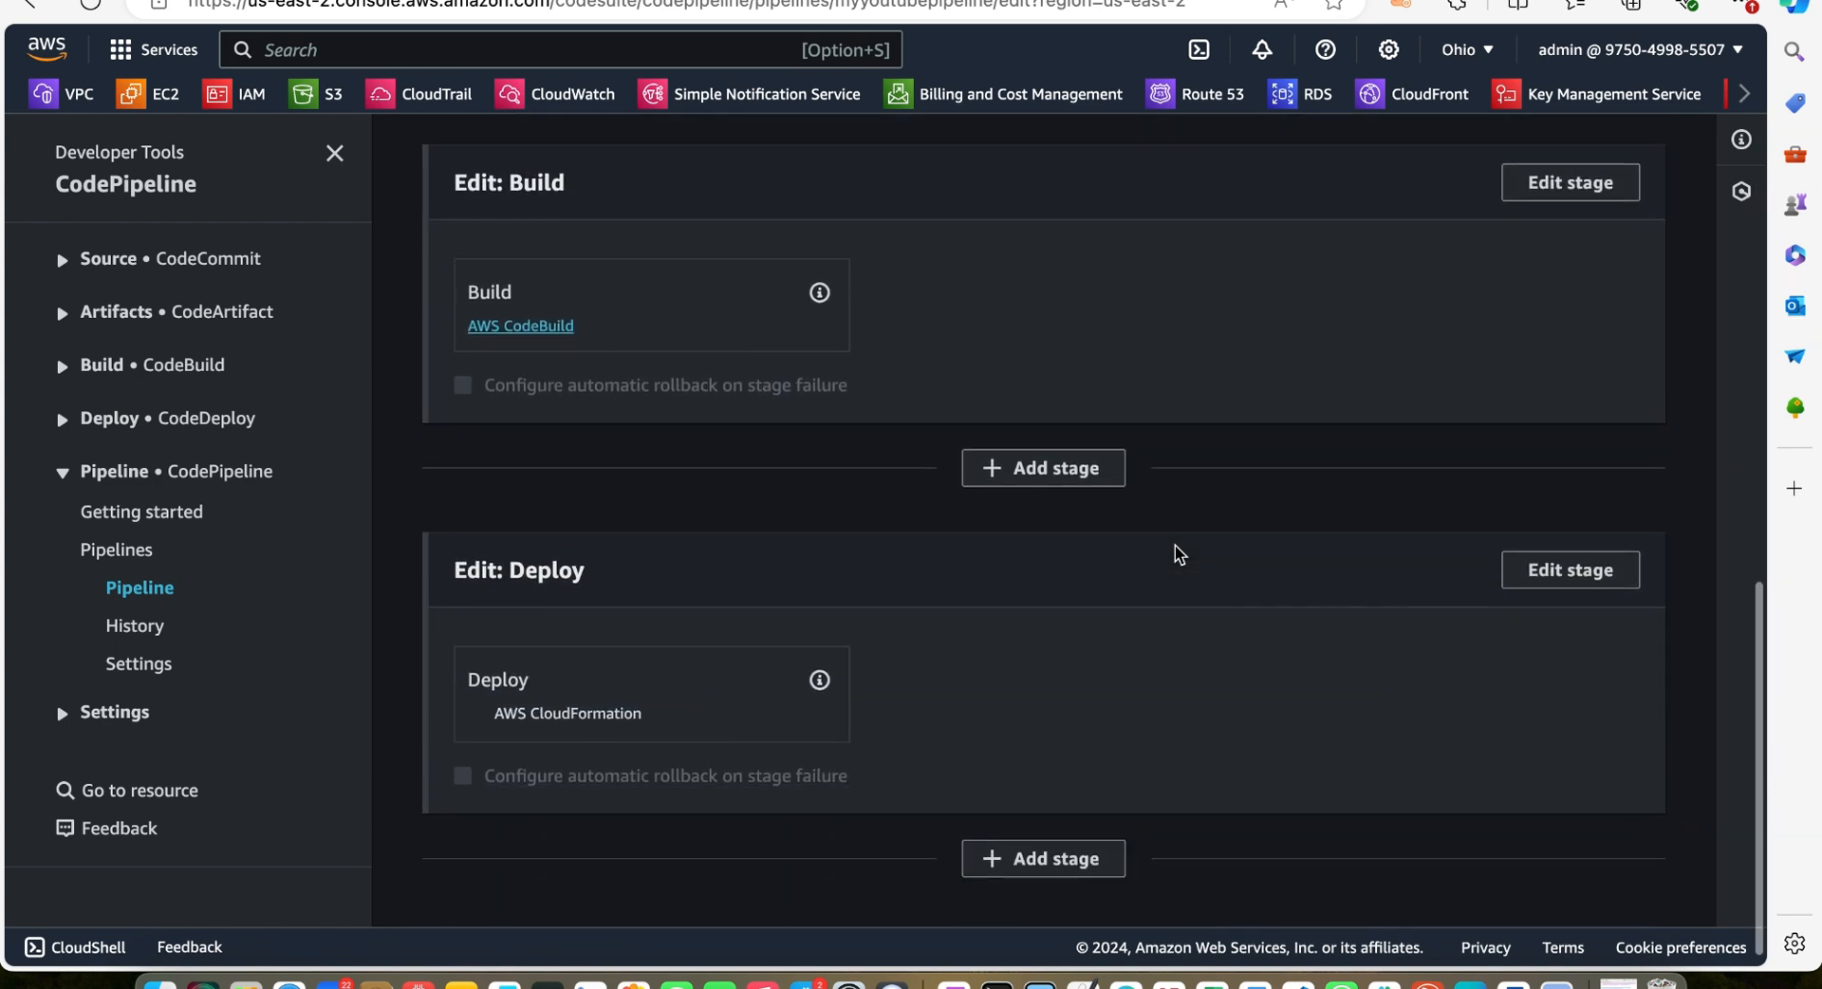
{"action": "scroll", "coordinate": [865, 682], "scroll_direction": "up", "scroll_amount": 2}
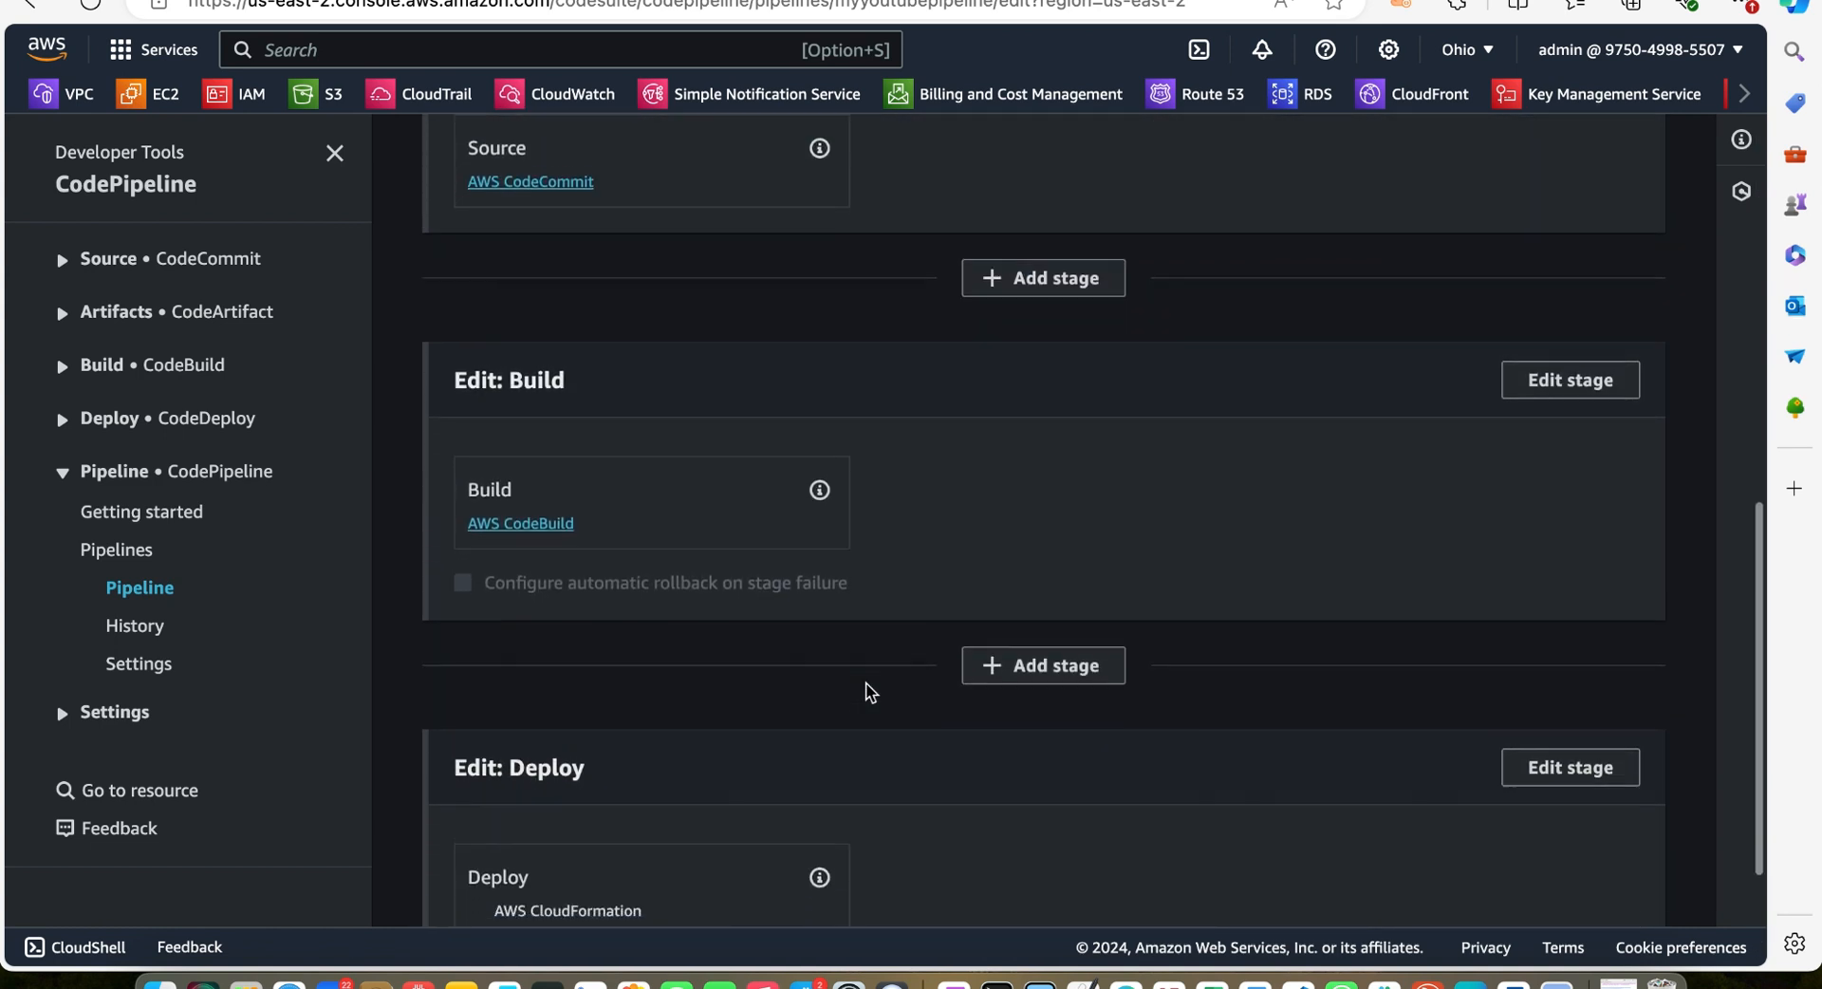
{"action": "scroll", "coordinate": [707, 545], "scroll_direction": "up", "scroll_amount": 2}
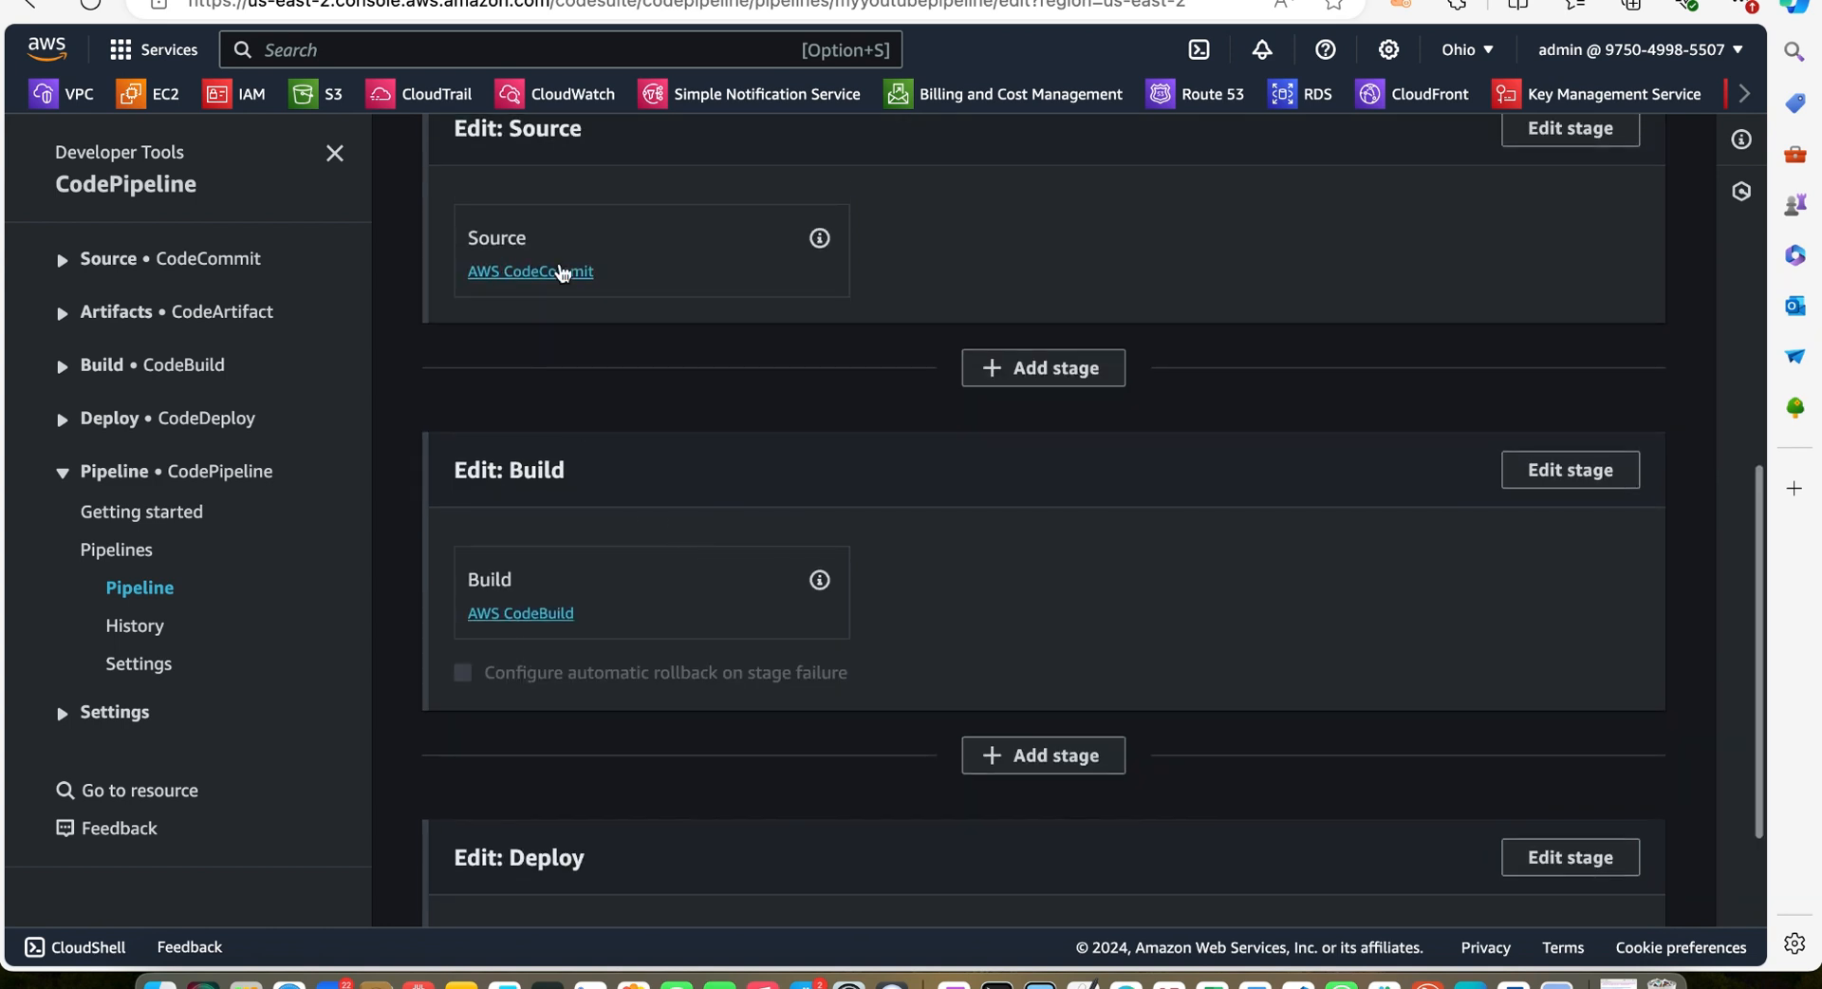
{"action": "scroll", "coordinate": [731, 599], "scroll_direction": "down", "scroll_amount": 3}
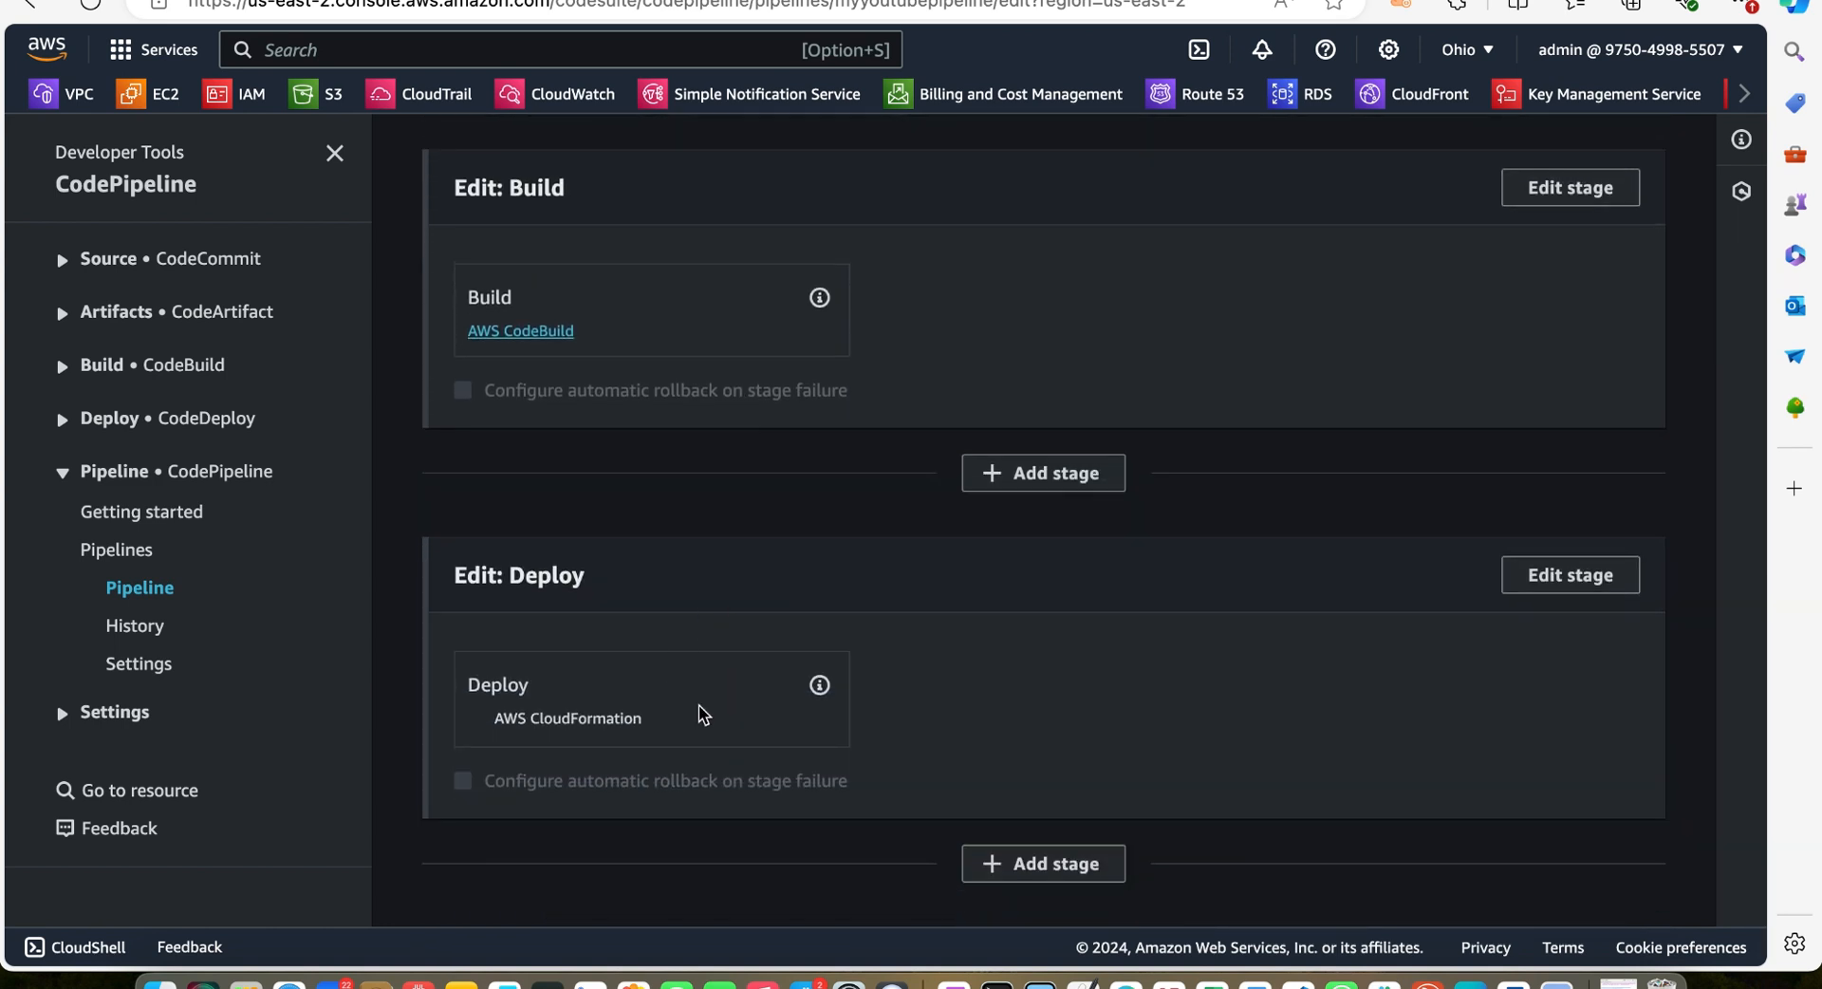
Edit the Deploy stage's CloudFormation action and change the stack name to Ec2WithCustomBovpc, removing the .yml extension
{"action": "left_click", "coordinate": [1578, 574]}
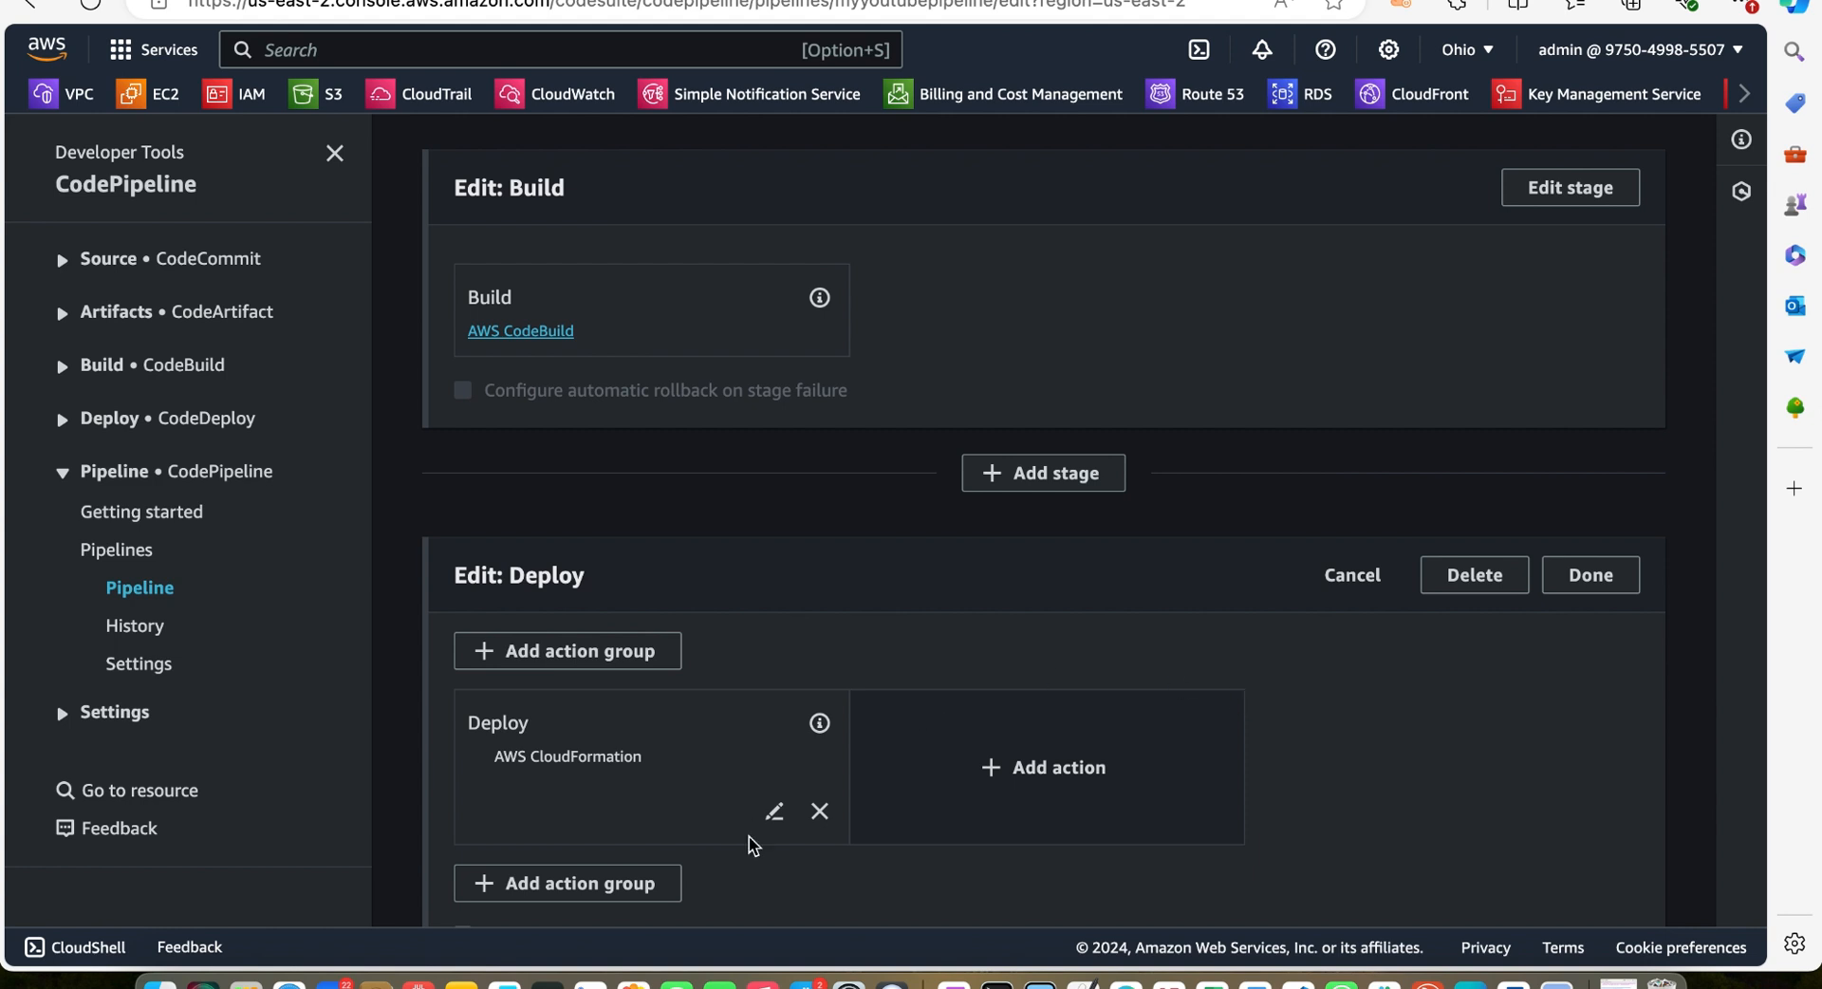
{"action": "left_click", "coordinate": [774, 811]}
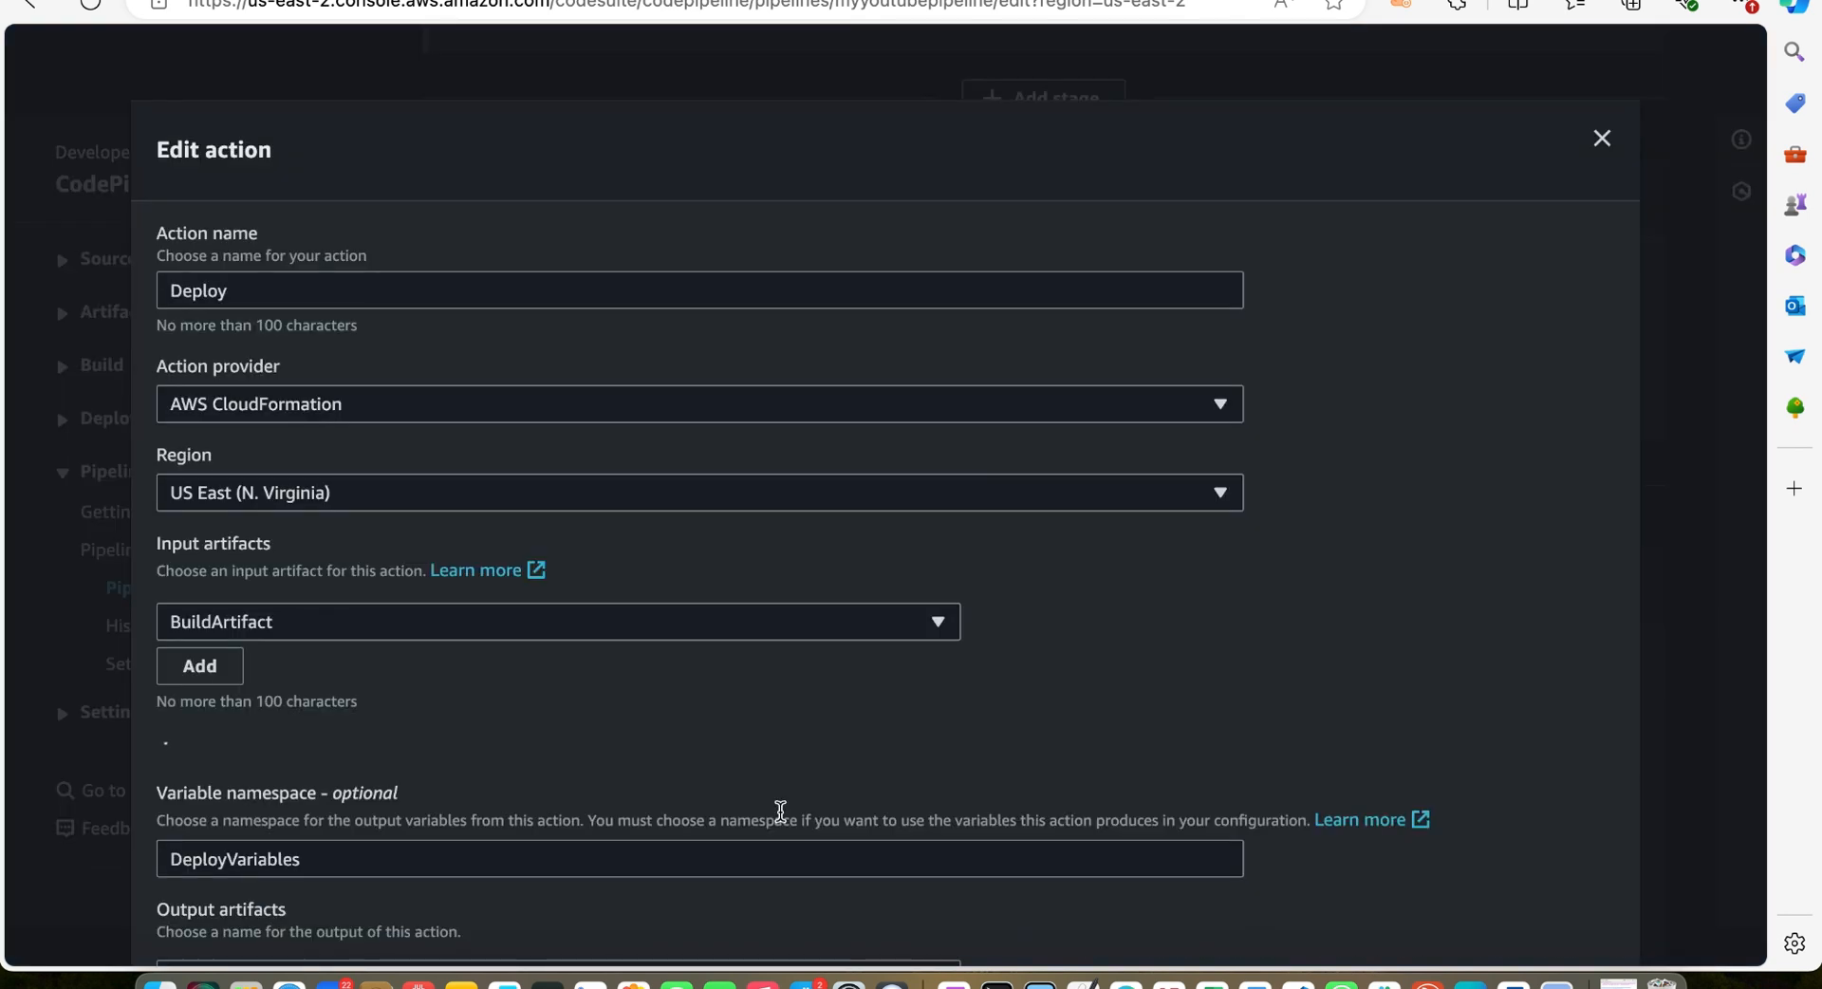
{"action": "scroll", "coordinate": [780, 811], "scroll_direction": "down", "scroll_amount": 3}
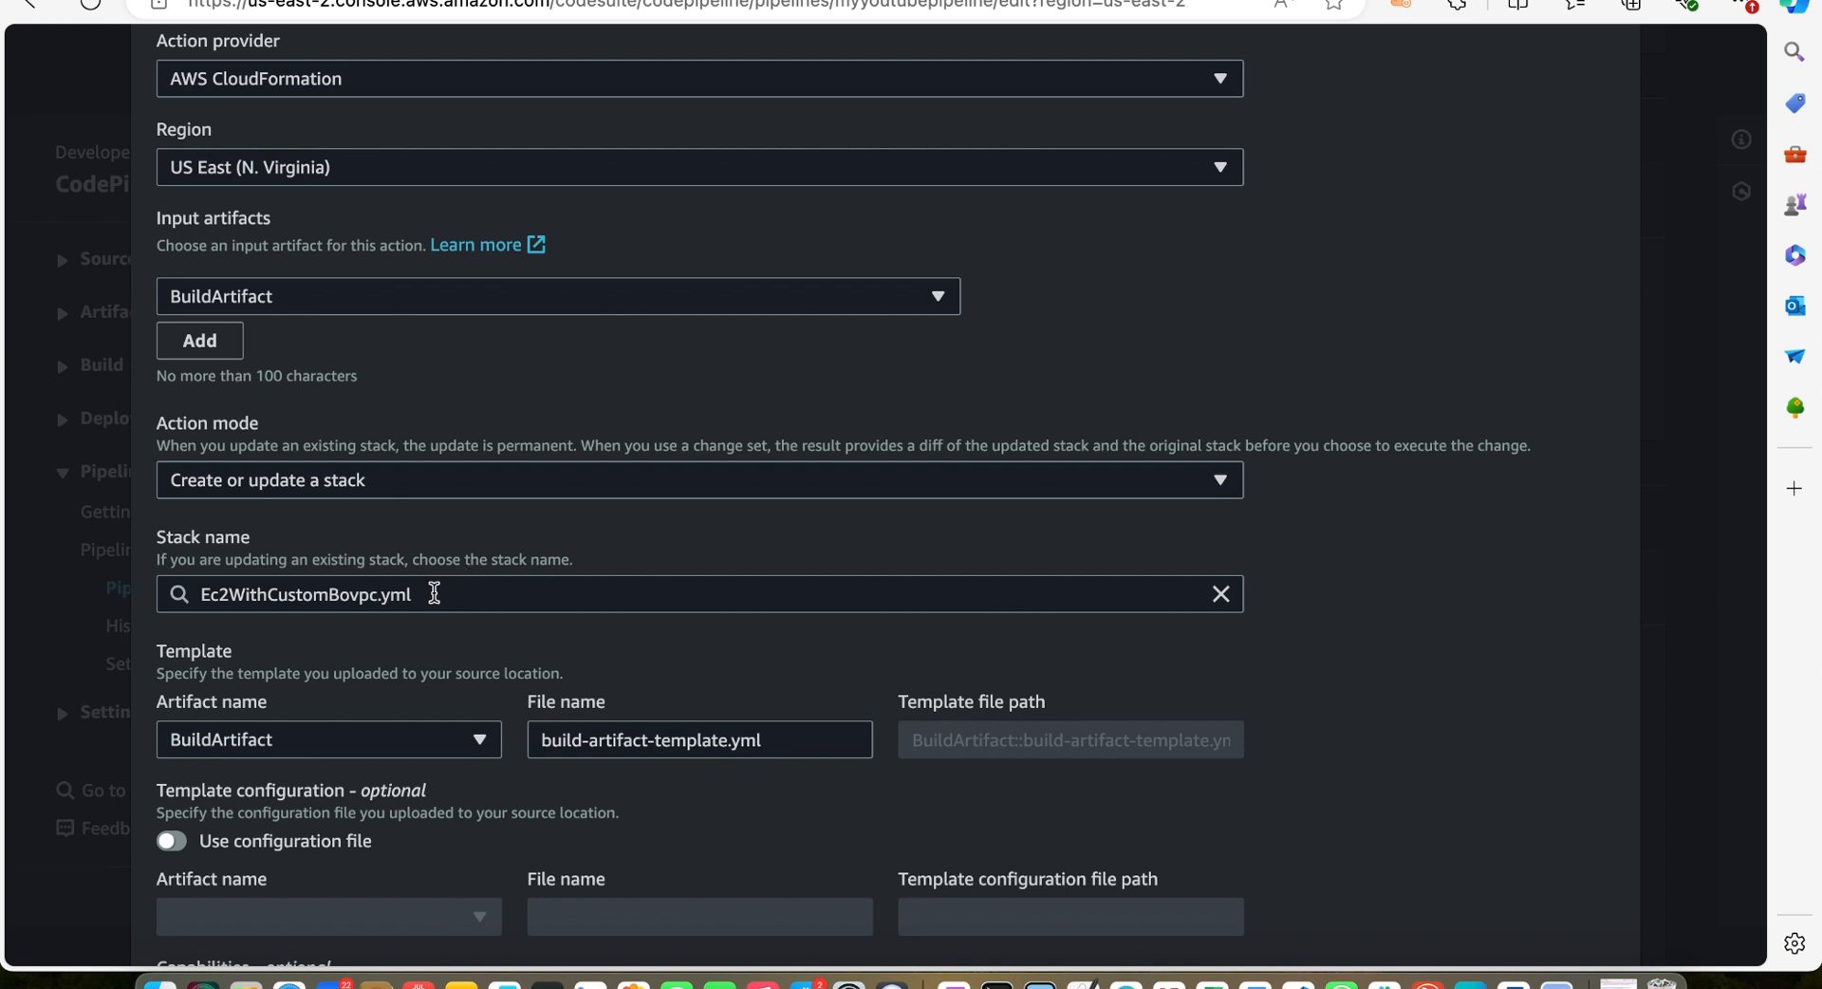
{"action": "left_click", "coordinate": [434, 594]}
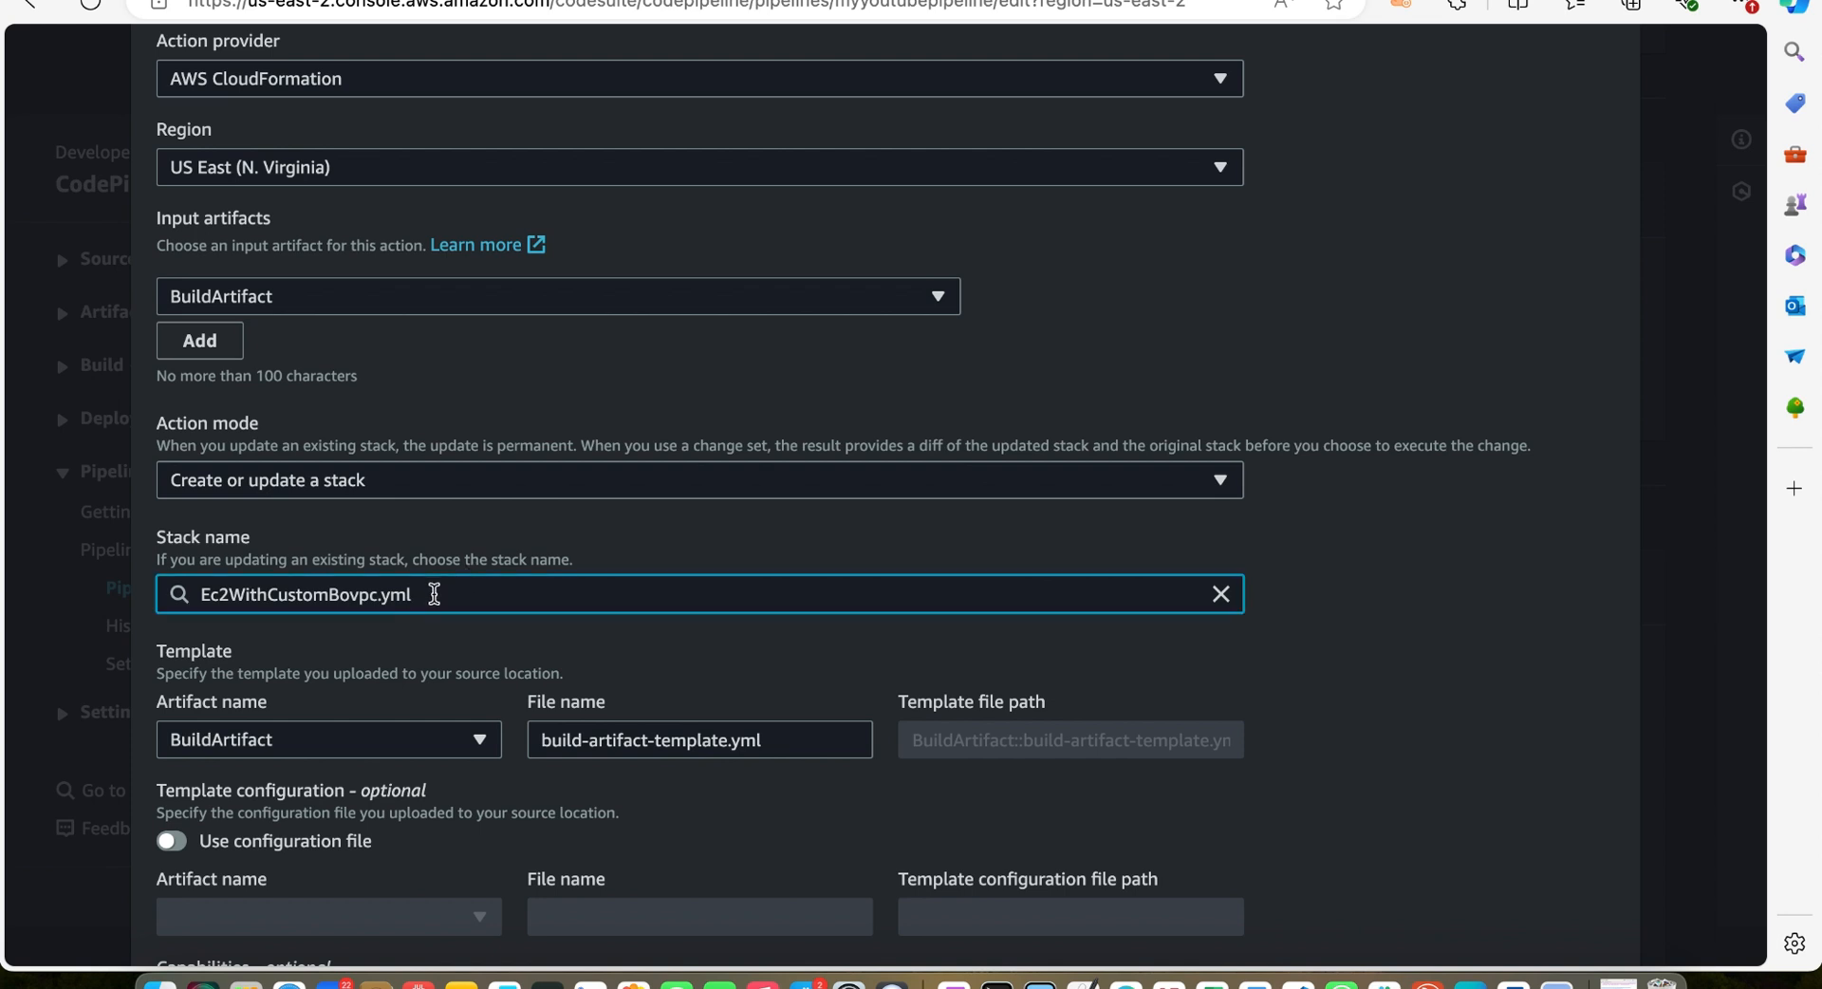
{"action": "key", "text": "BackSpace"}
{"action": "key", "text": "BackSpace"}
{"action": "key", "text": "BackSpace"}
{"action": "key", "text": "BackSpace"}
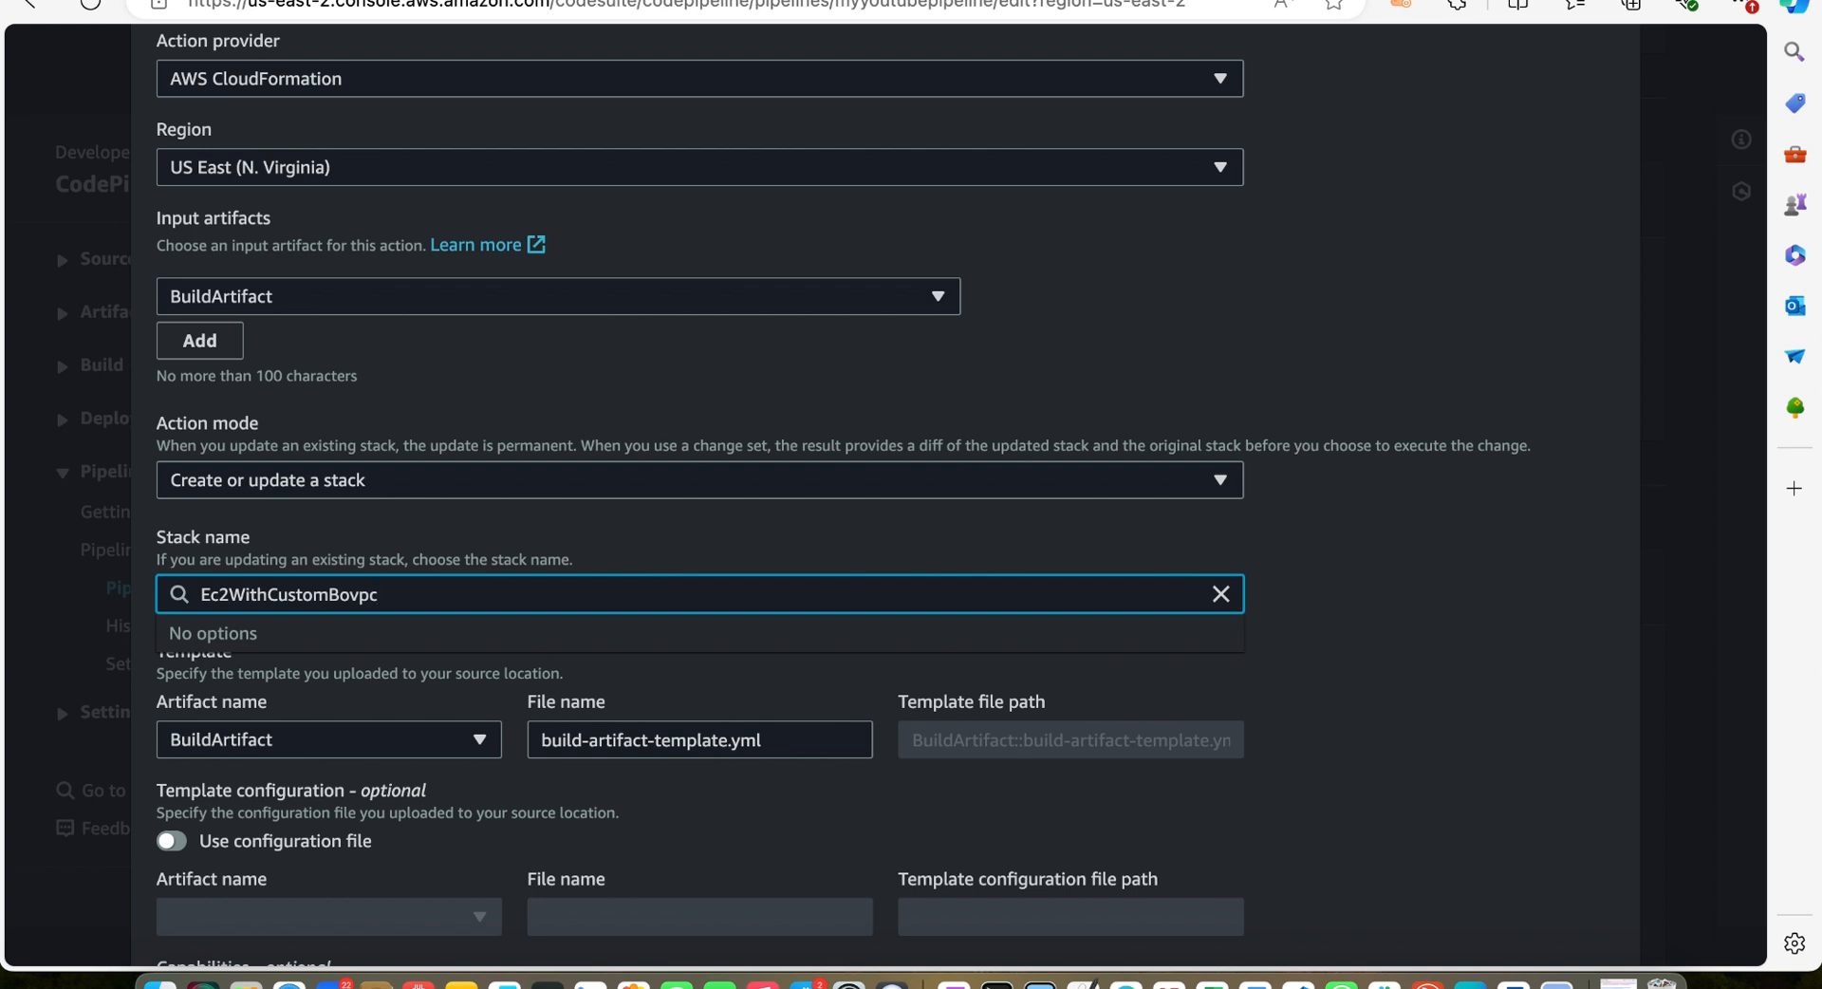
{"action": "key", "text": "BackSpace"}
{"action": "key", "text": "BackSpace"}
{"action": "key", "text": "BackSpace"}
{"action": "key", "text": "BackSpace"}
{"action": "key", "text": "BackSpace"}
{"action": "key", "text": "BackSpace"}
{"action": "key", "text": "BackSpace"}
{"action": "key", "text": "BackSpace"}
{"action": "key", "text": "BackSpace"}
{"action": "key", "text": "BackSpace"}
{"action": "key", "text": "BackSpace"}
{"action": "key", "text": "BackSpace"}
{"action": "key", "text": "BackSpace"}
{"action": "key", "text": "BackSpace"}
{"action": "key", "text": "BackSpace"}
{"action": "key", "text": "BackSpace"}
{"action": "key", "text": "BackSpace"}
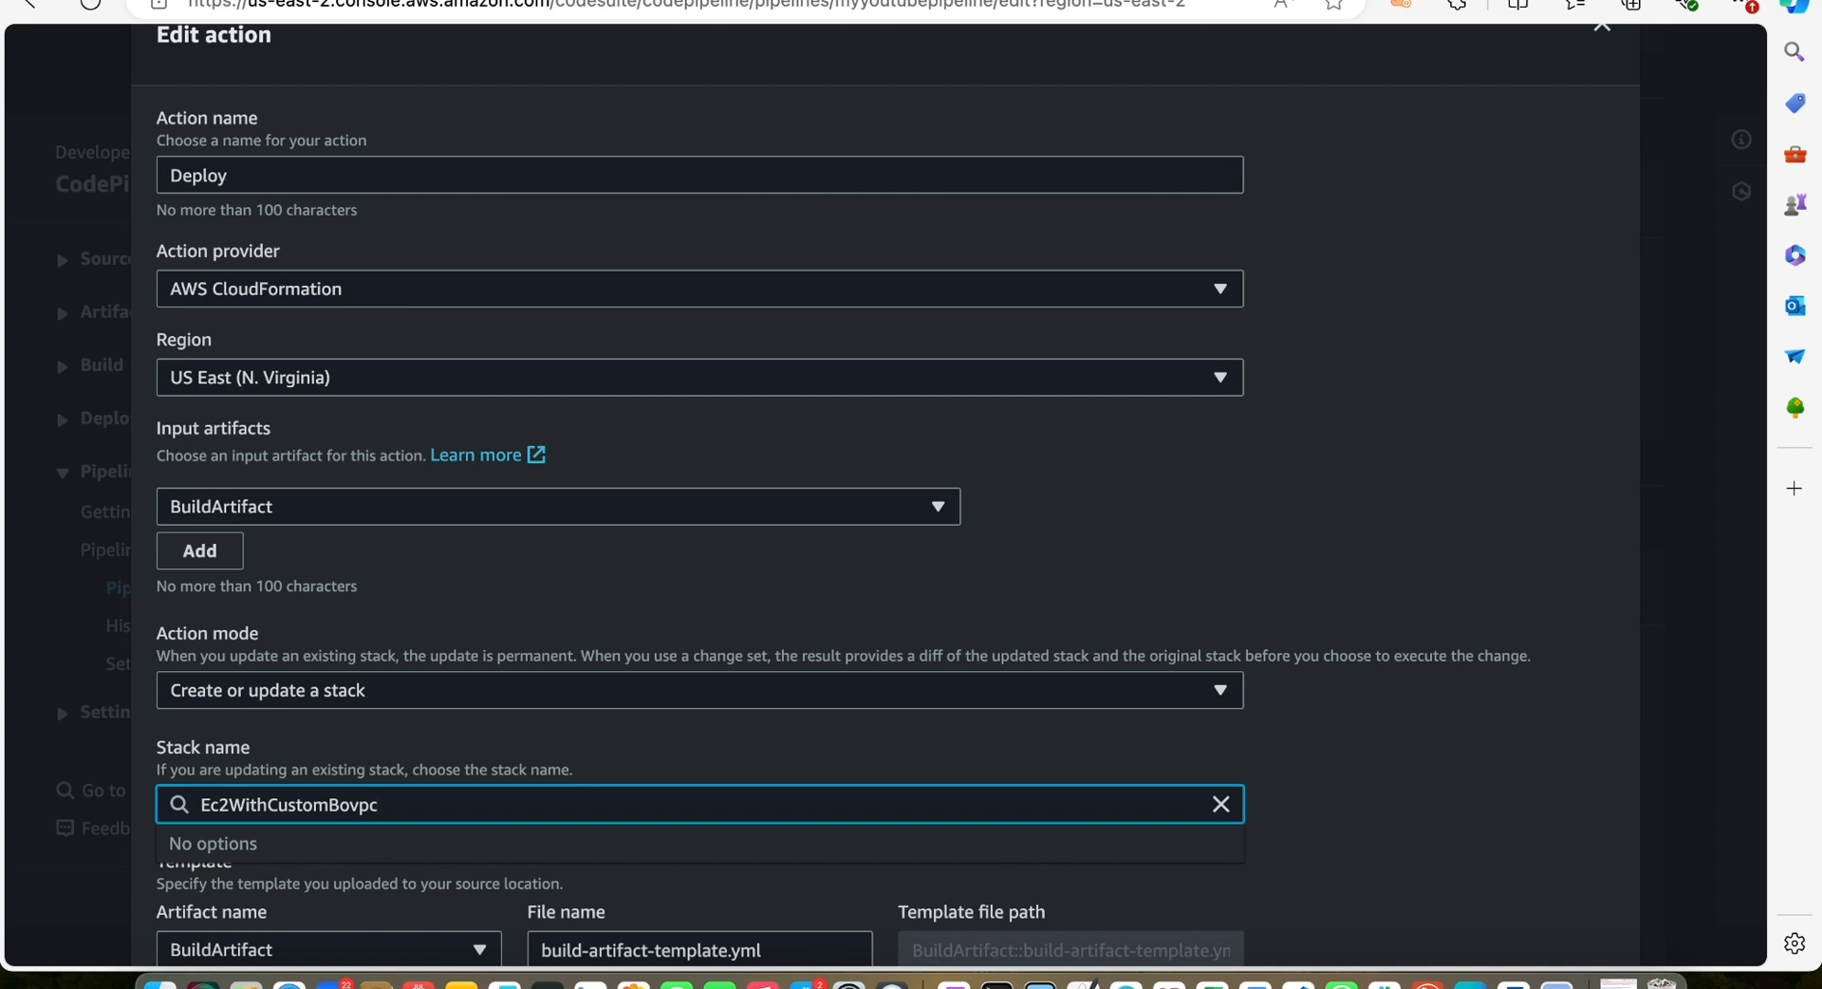
Confirm the edited Deploy action and save the pipeline changes
{"action": "scroll", "coordinate": [504, 732], "scroll_direction": "down", "scroll_amount": 5}
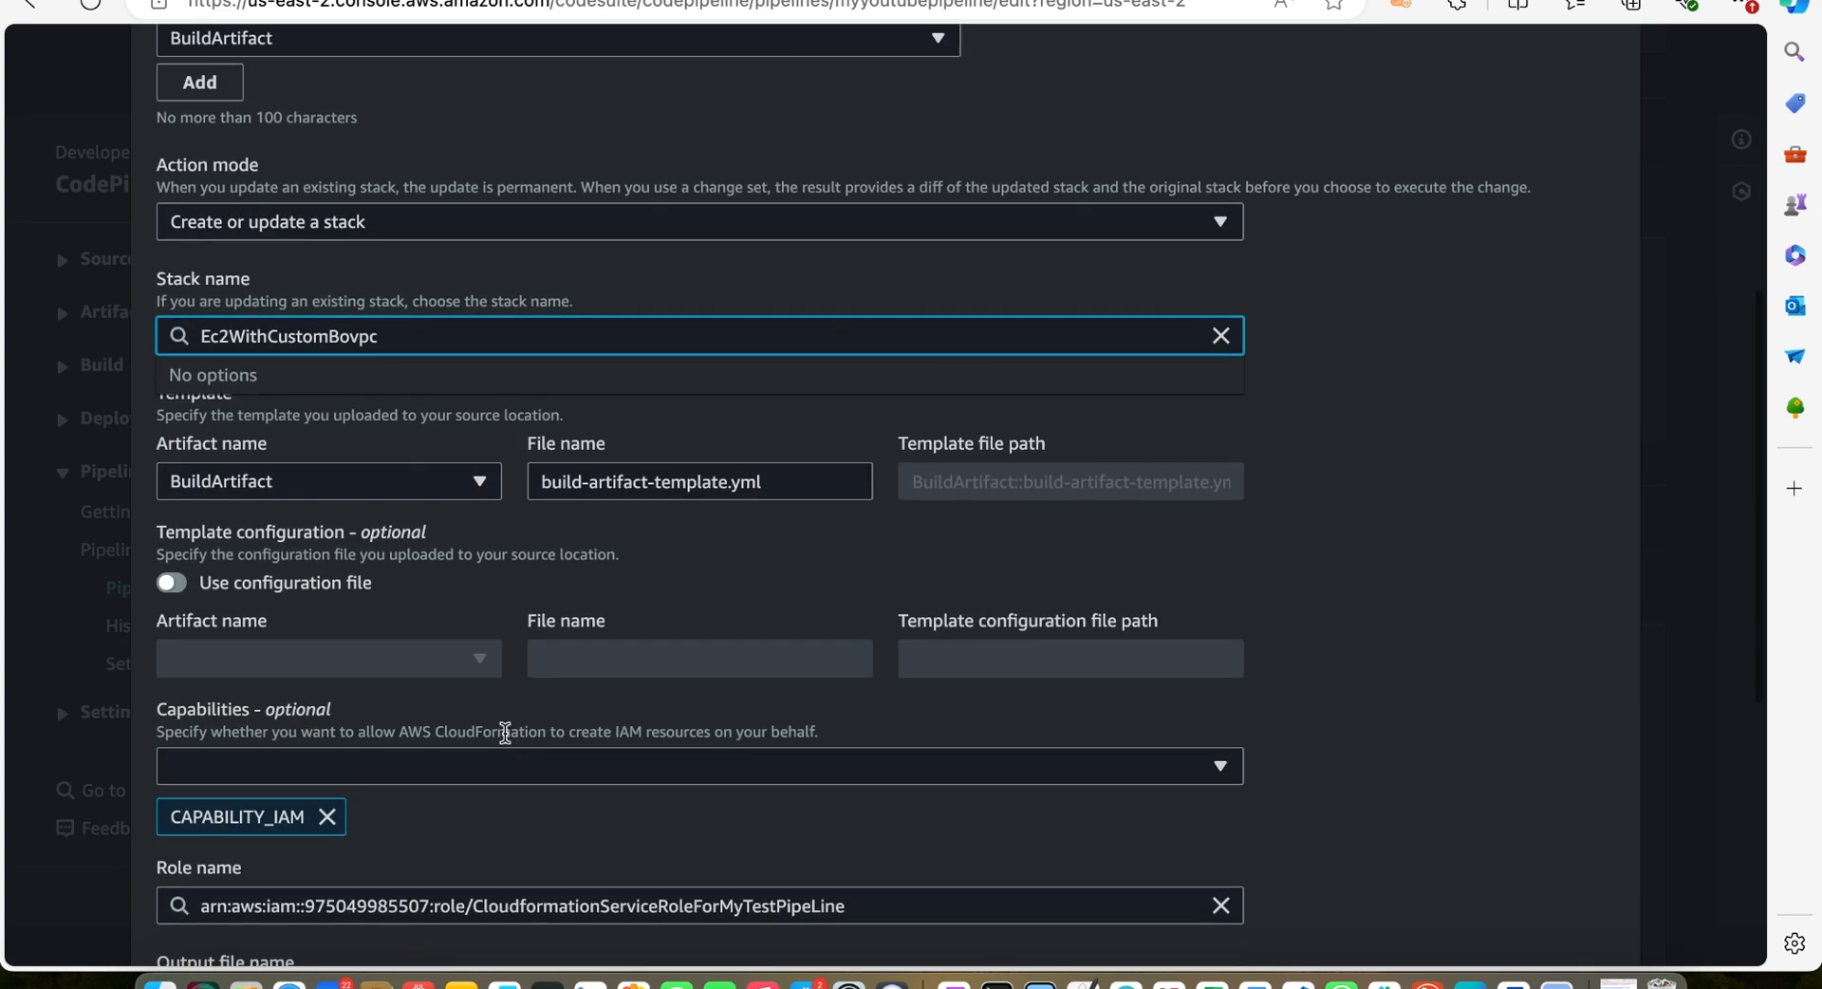
{"action": "scroll", "coordinate": [504, 733], "scroll_direction": "down", "scroll_amount": 4}
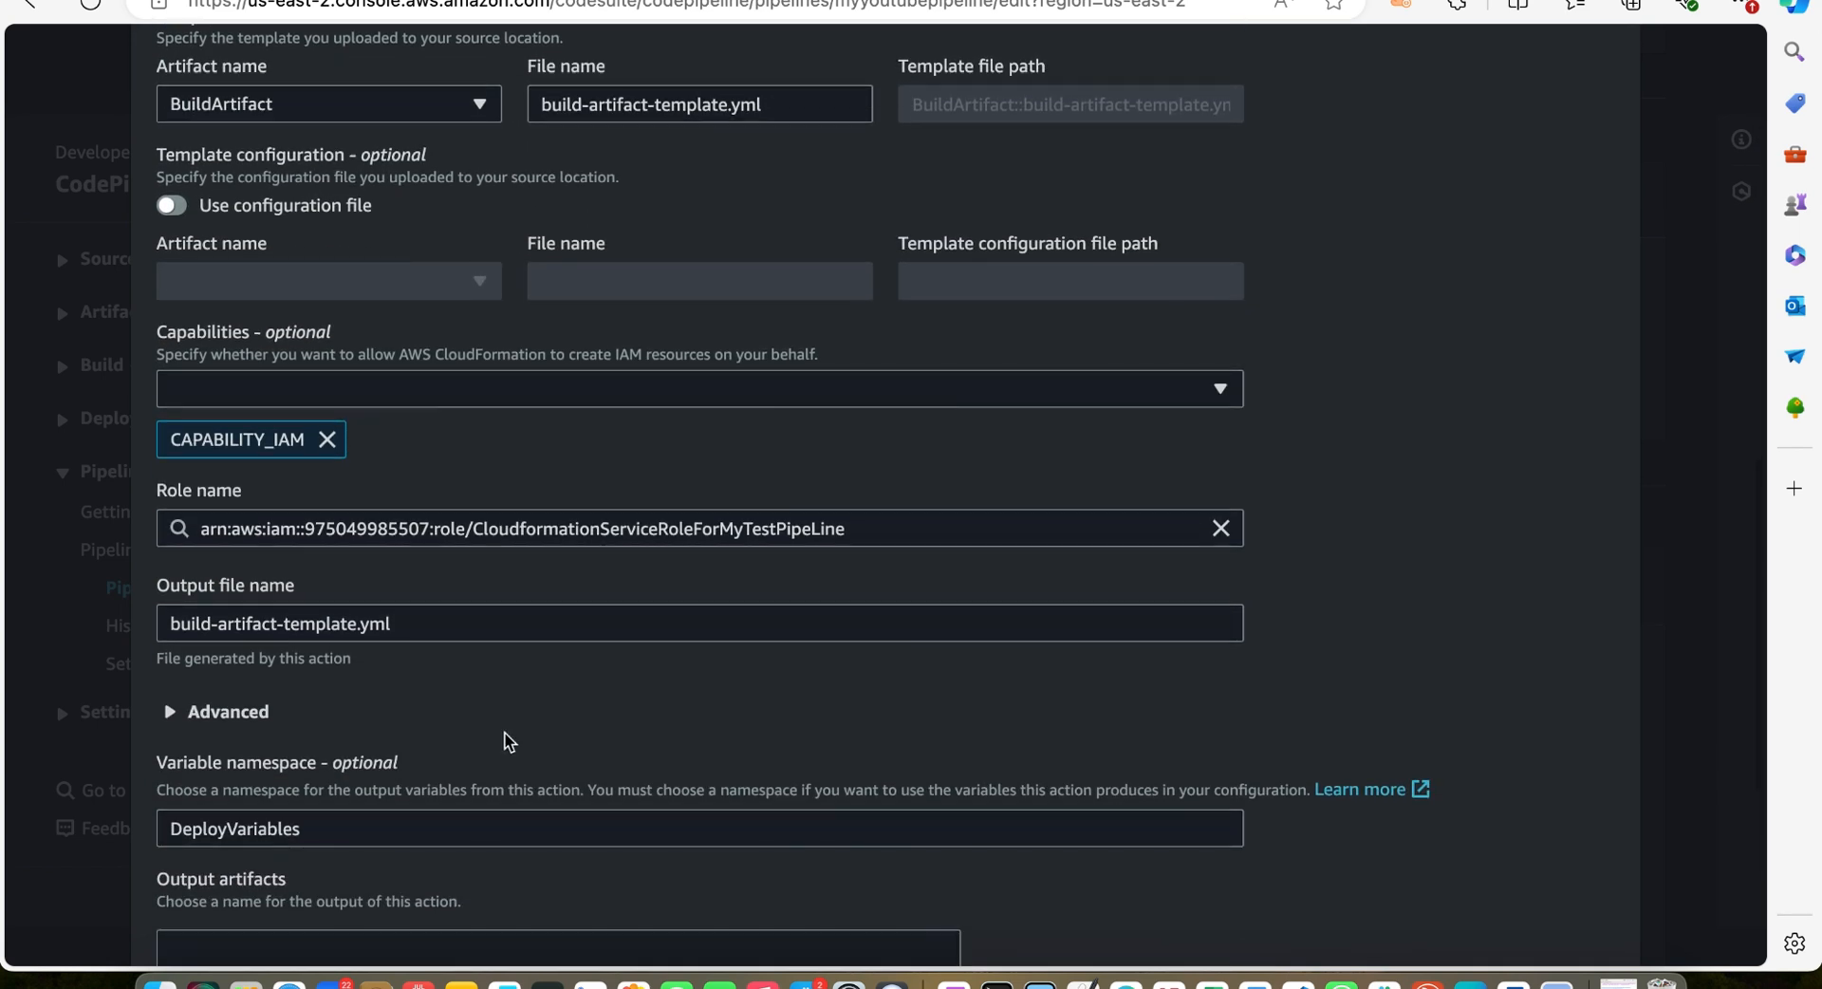
{"action": "scroll", "coordinate": [505, 732], "scroll_direction": "down", "scroll_amount": 2}
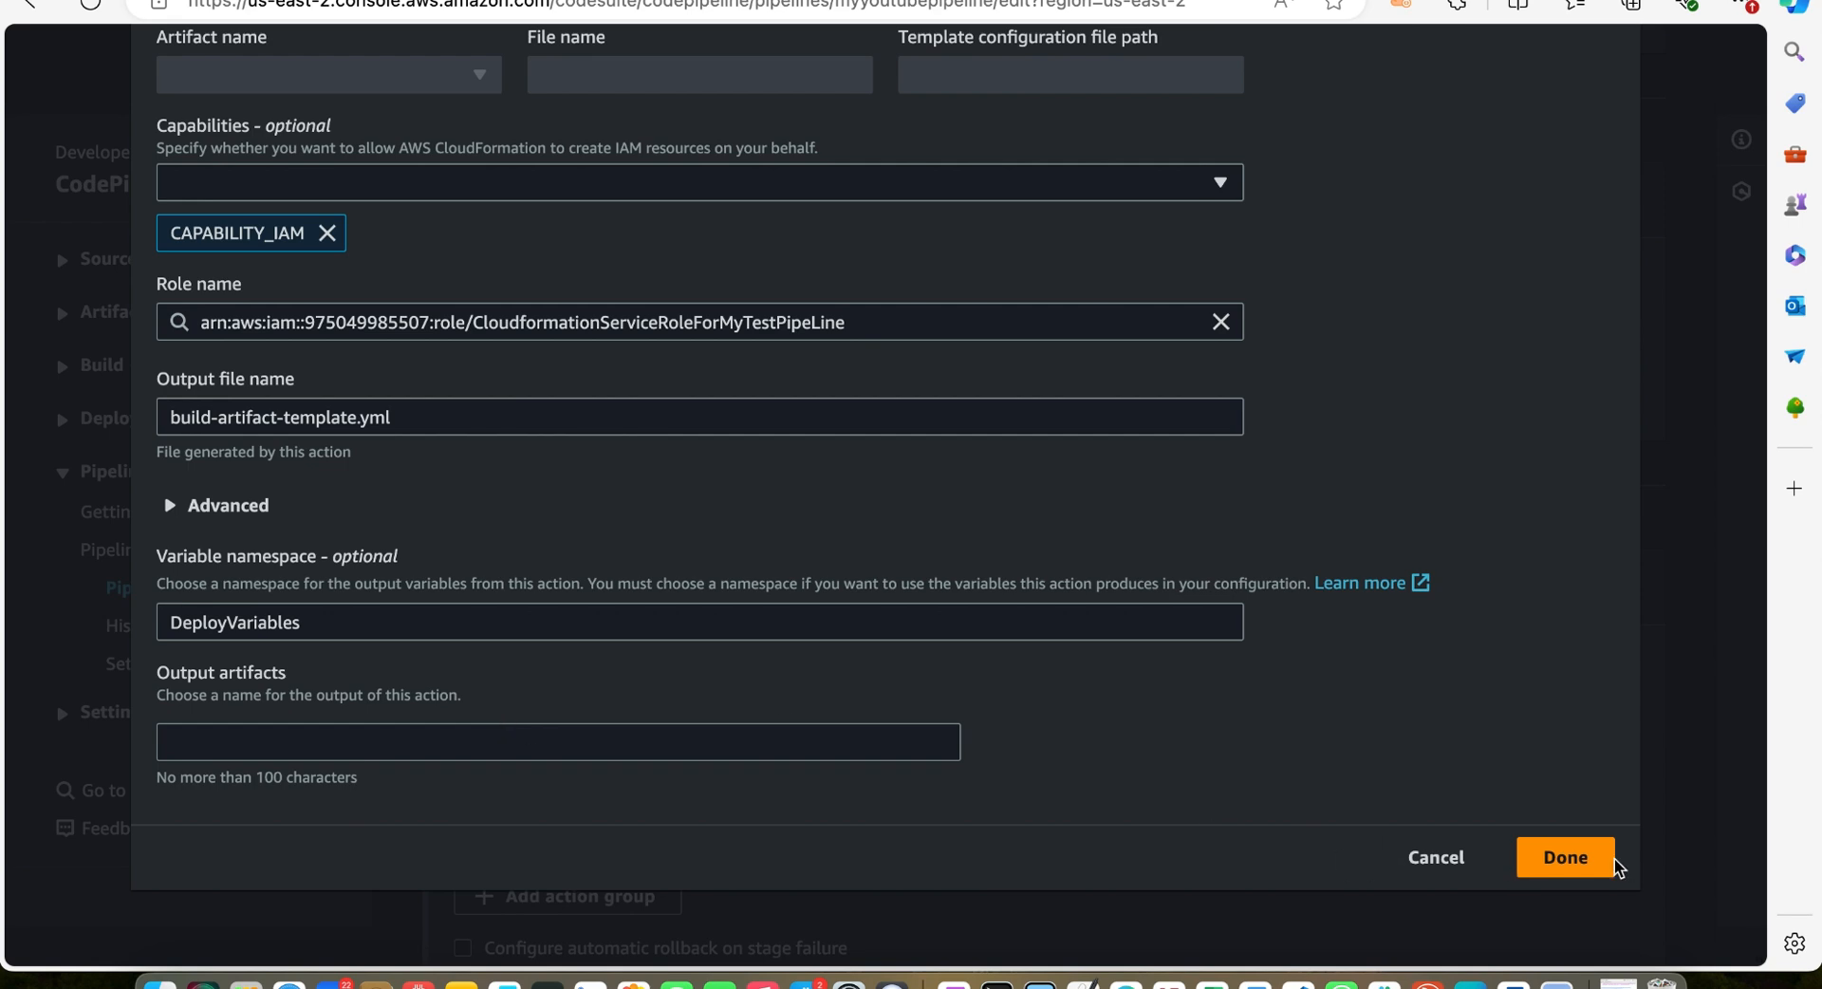
{"action": "left_click", "coordinate": [1612, 862]}
{"action": "scroll", "coordinate": [1355, 799], "scroll_direction": "down", "scroll_amount": 2}
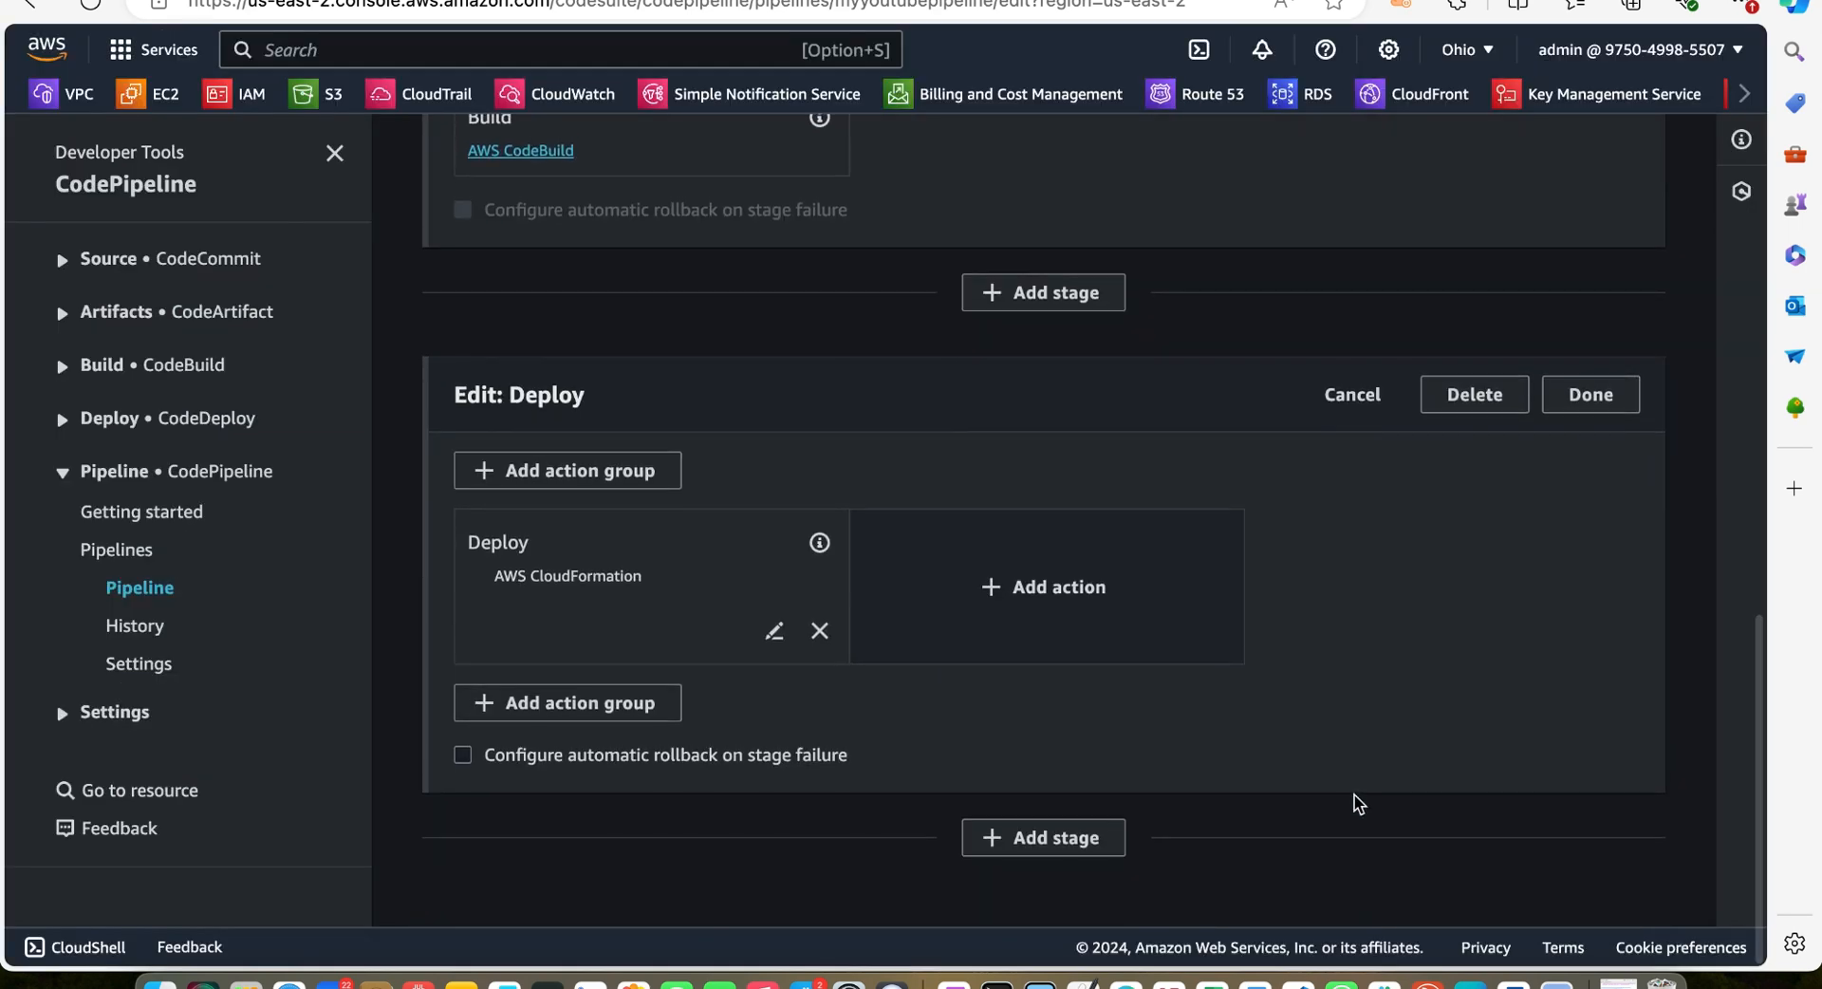
{"action": "scroll", "coordinate": [1355, 801], "scroll_direction": "up", "scroll_amount": 20}
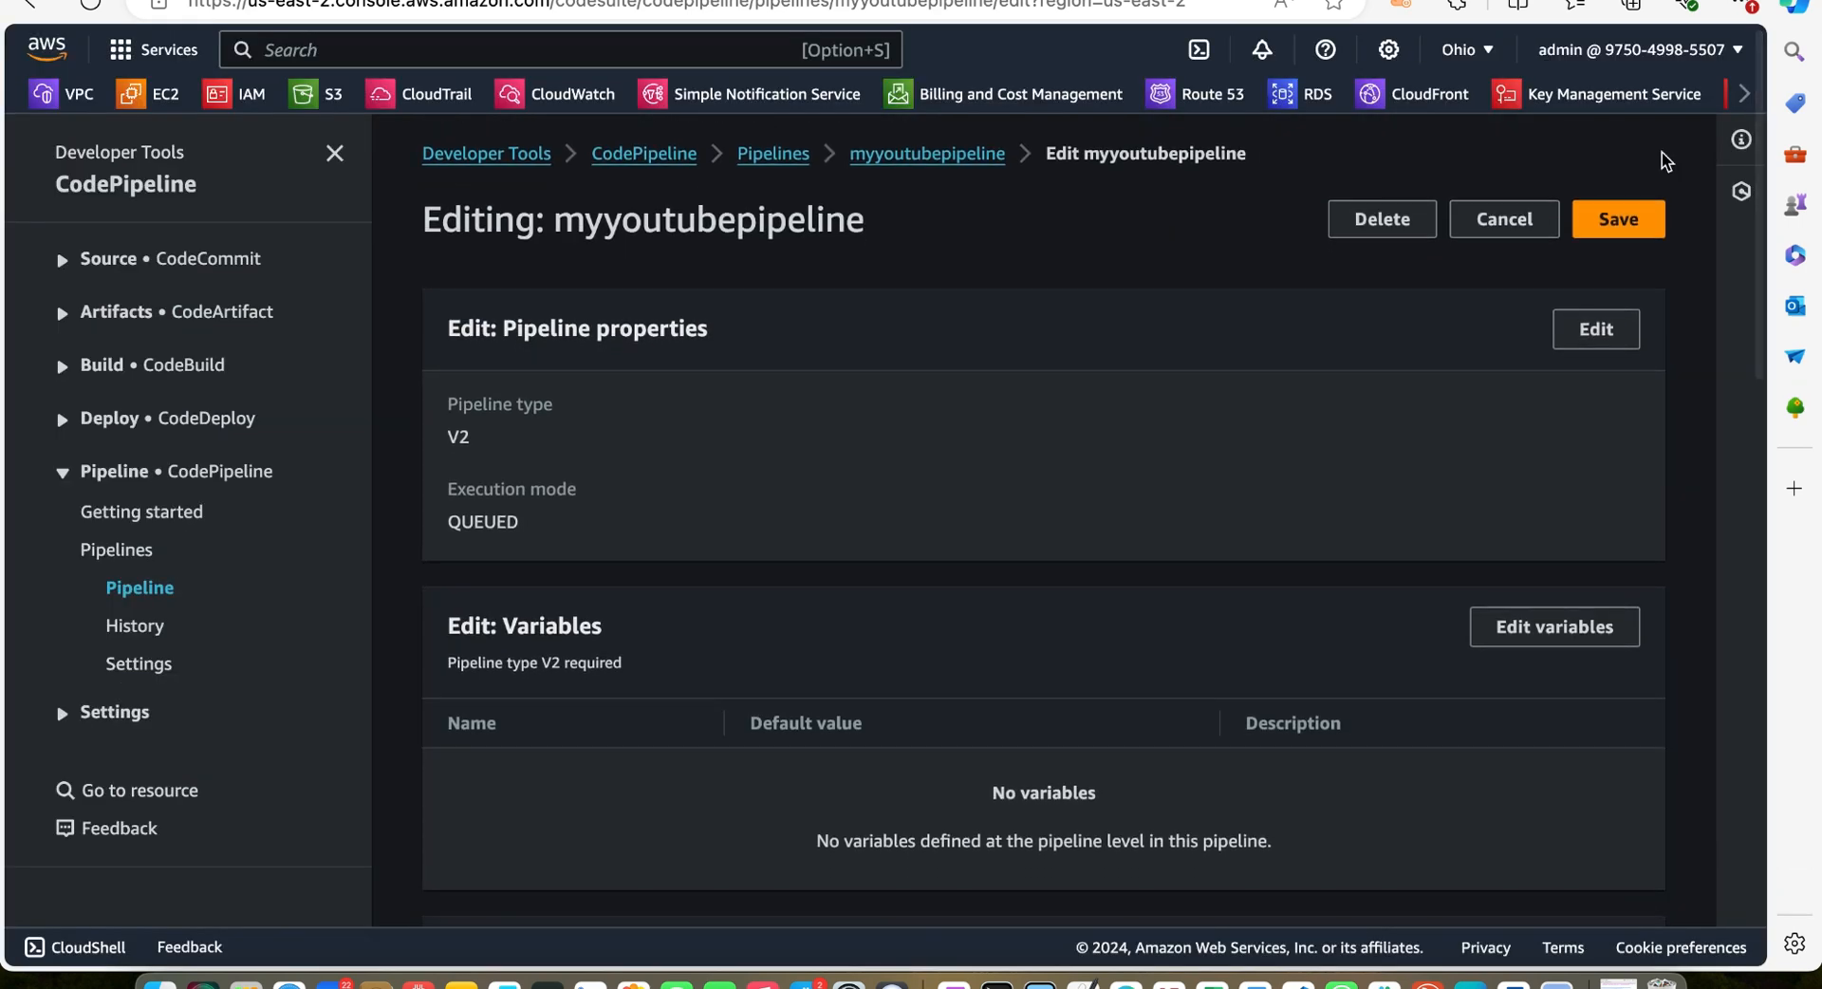
{"action": "left_click", "coordinate": [1608, 220]}
{"action": "left_click", "coordinate": [1218, 588]}
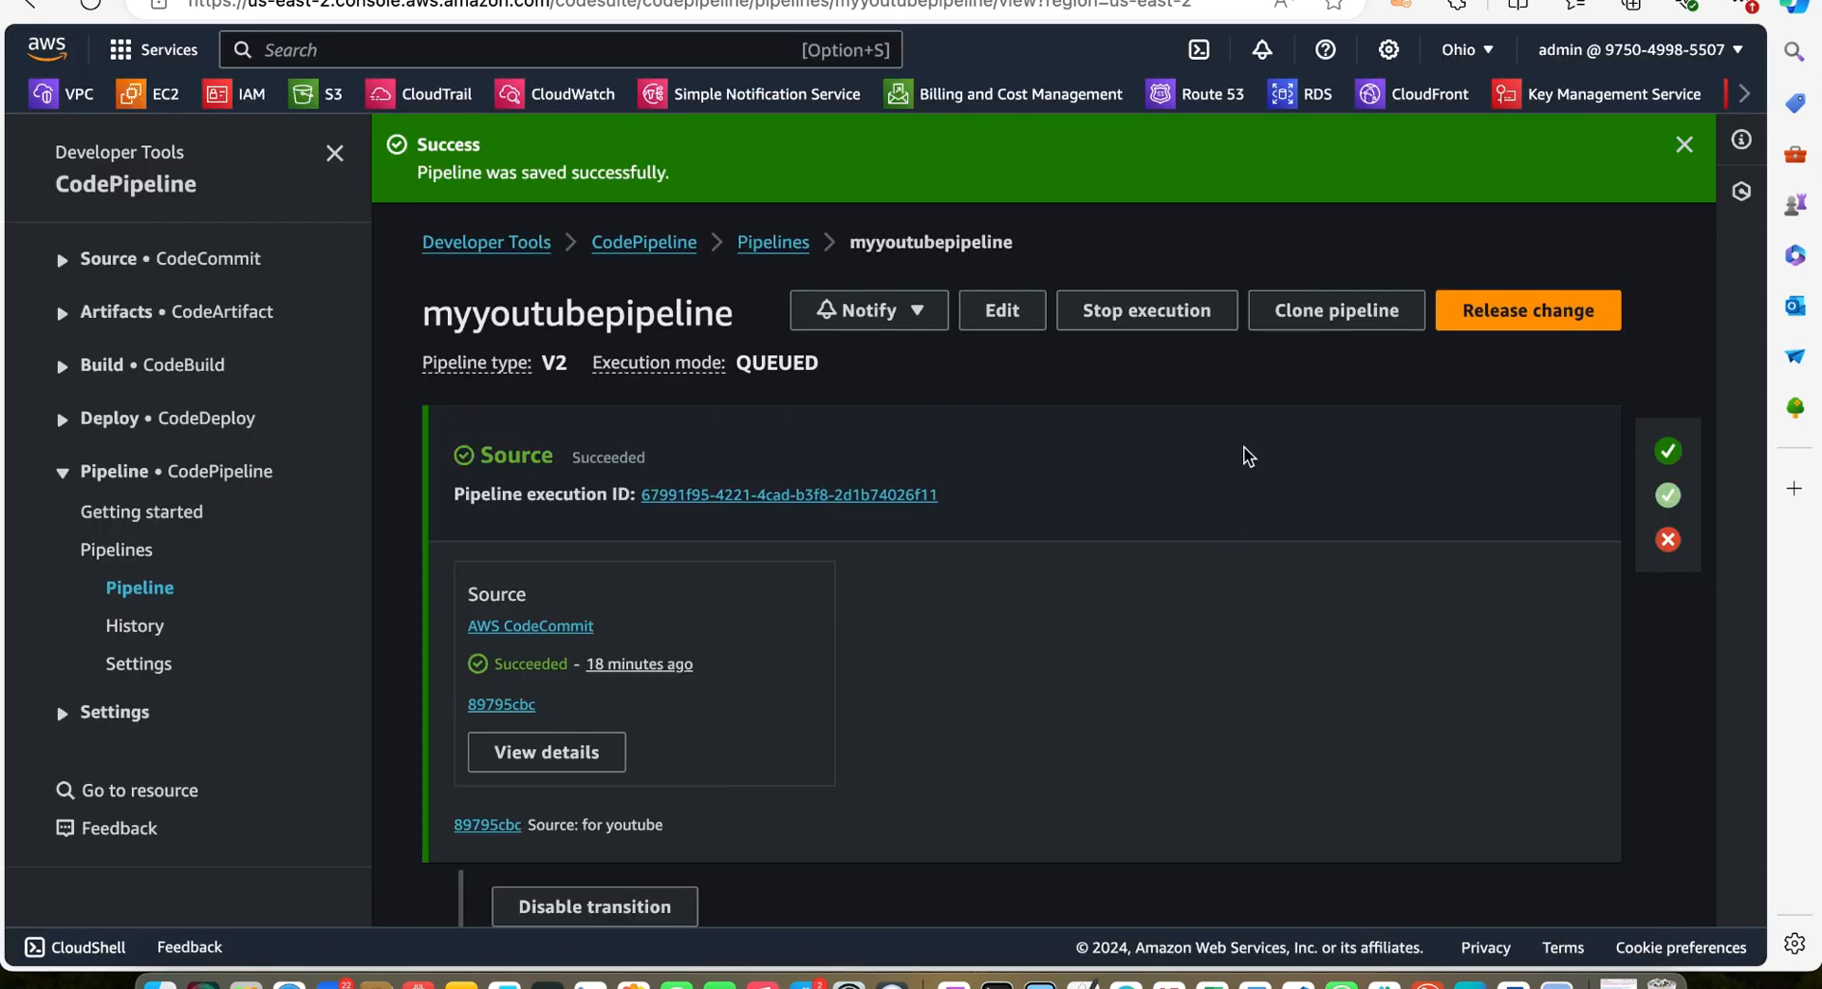
Release the most recent change to re-run the pipeline and dismiss the notifications
{"action": "left_click", "coordinate": [1500, 314]}
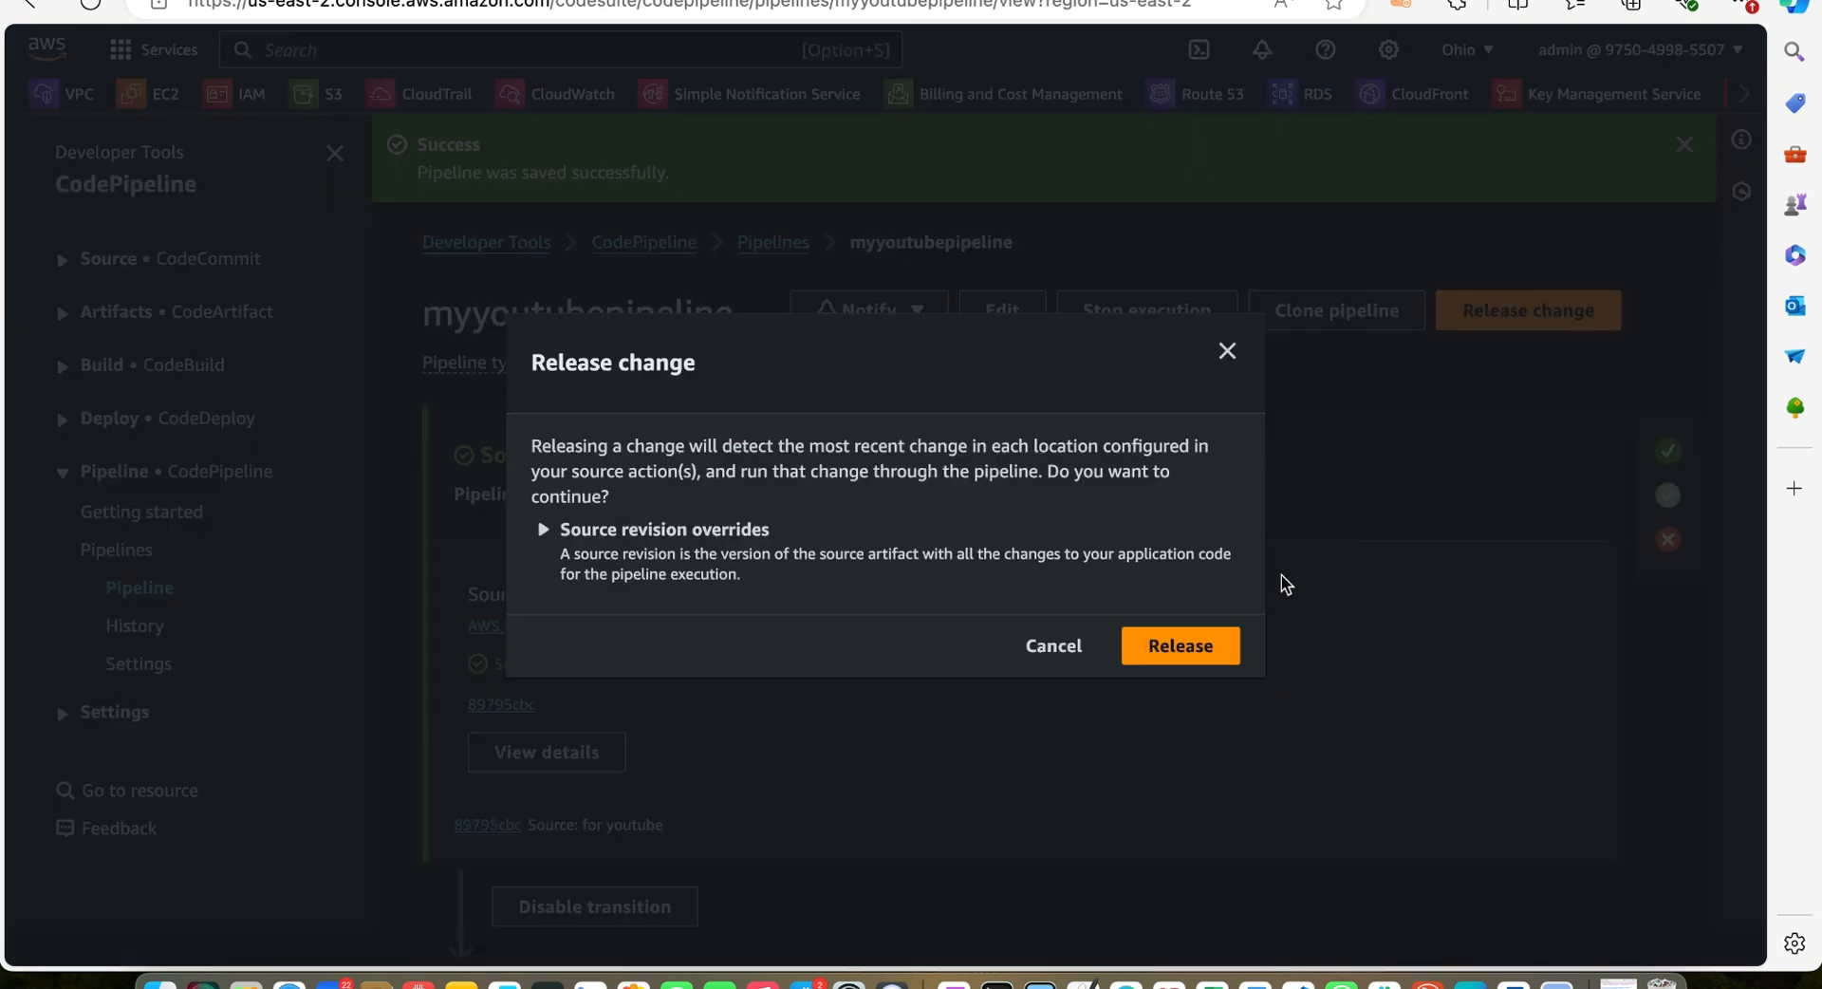
{"action": "left_click", "coordinate": [1186, 644]}
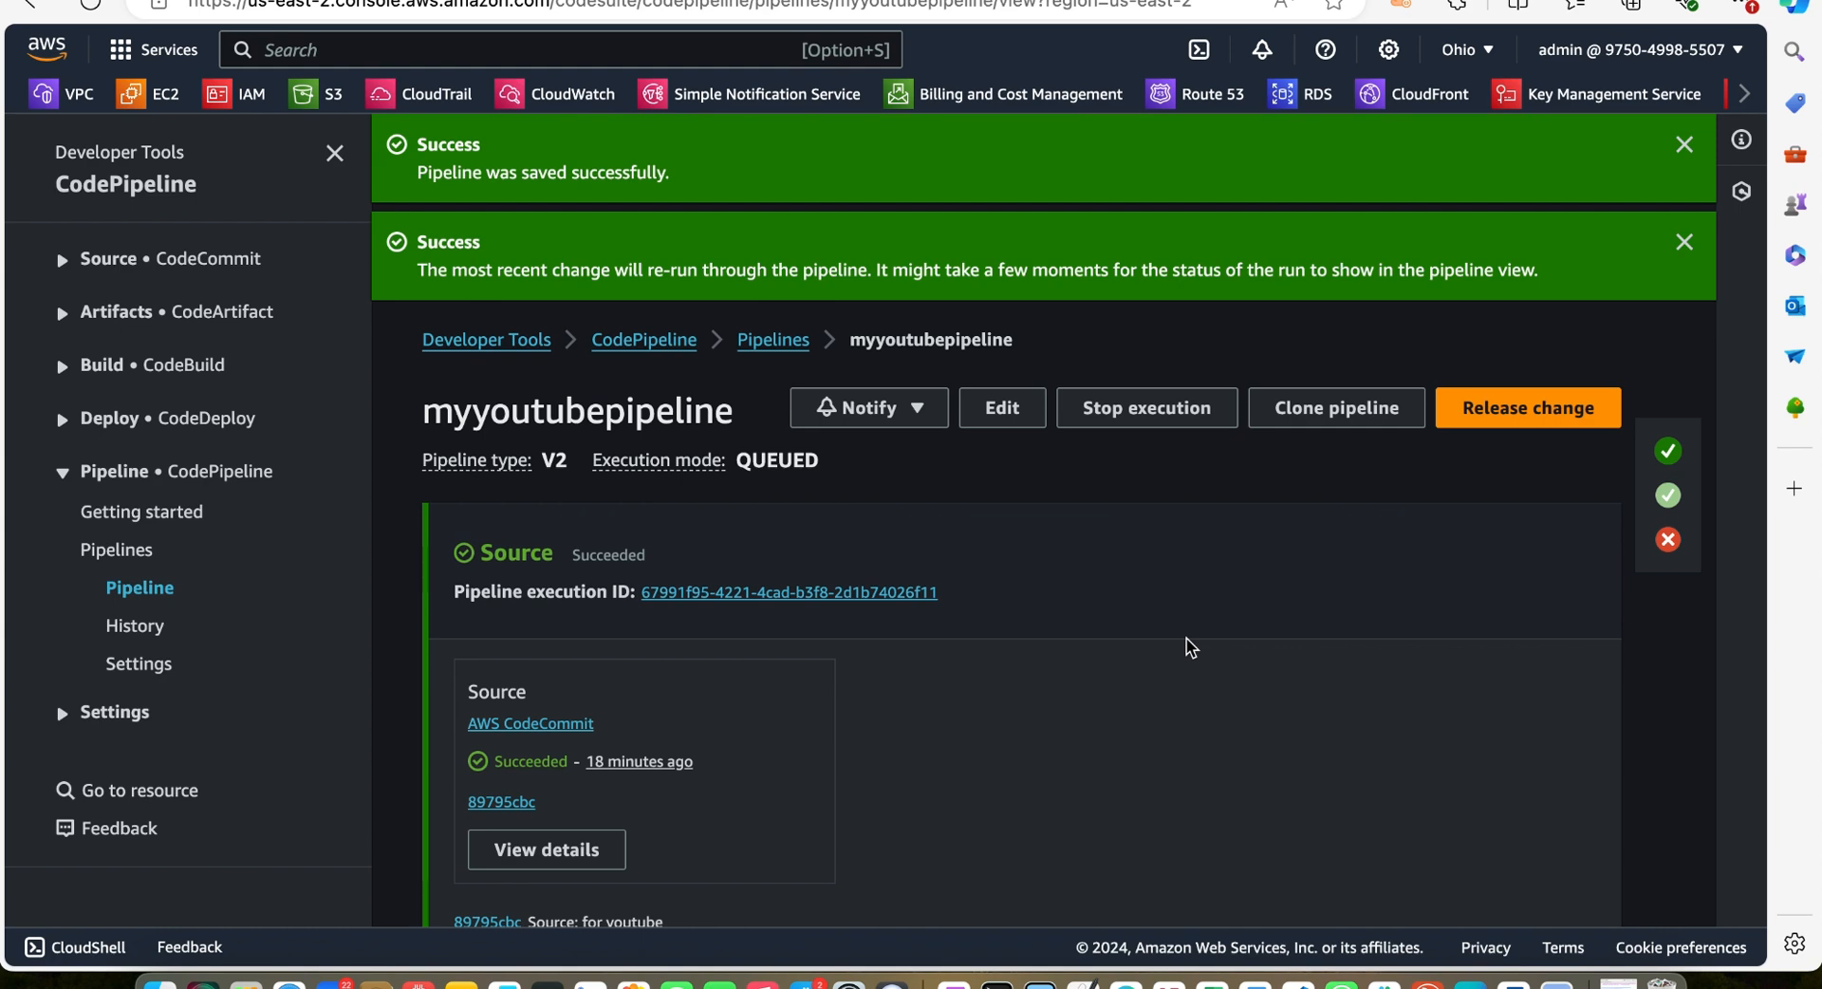
{"action": "left_click", "coordinate": [1684, 243]}
{"action": "left_click", "coordinate": [1684, 145]}
Follow the progress of the Source, Build and Deploy stages in the new pipeline run
{"action": "scroll", "coordinate": [1473, 577], "scroll_direction": "down", "scroll_amount": 3}
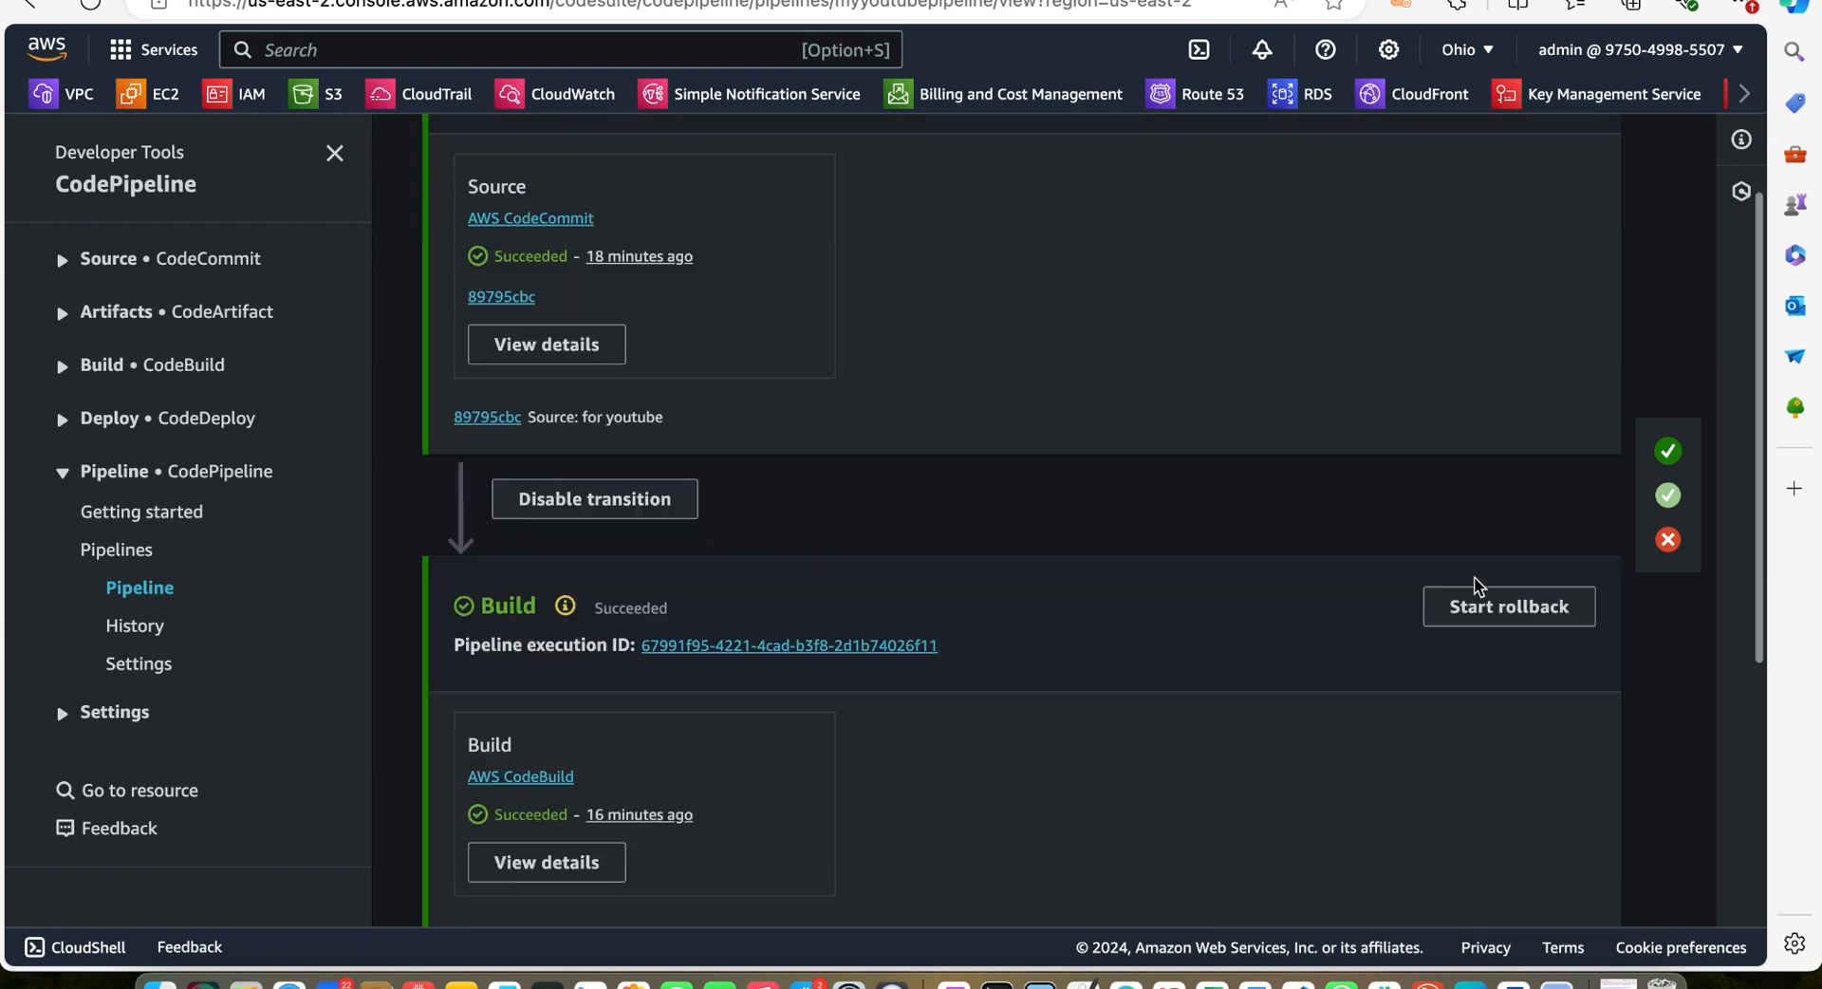
{"action": "scroll", "coordinate": [1473, 577], "scroll_direction": "down", "scroll_amount": 5}
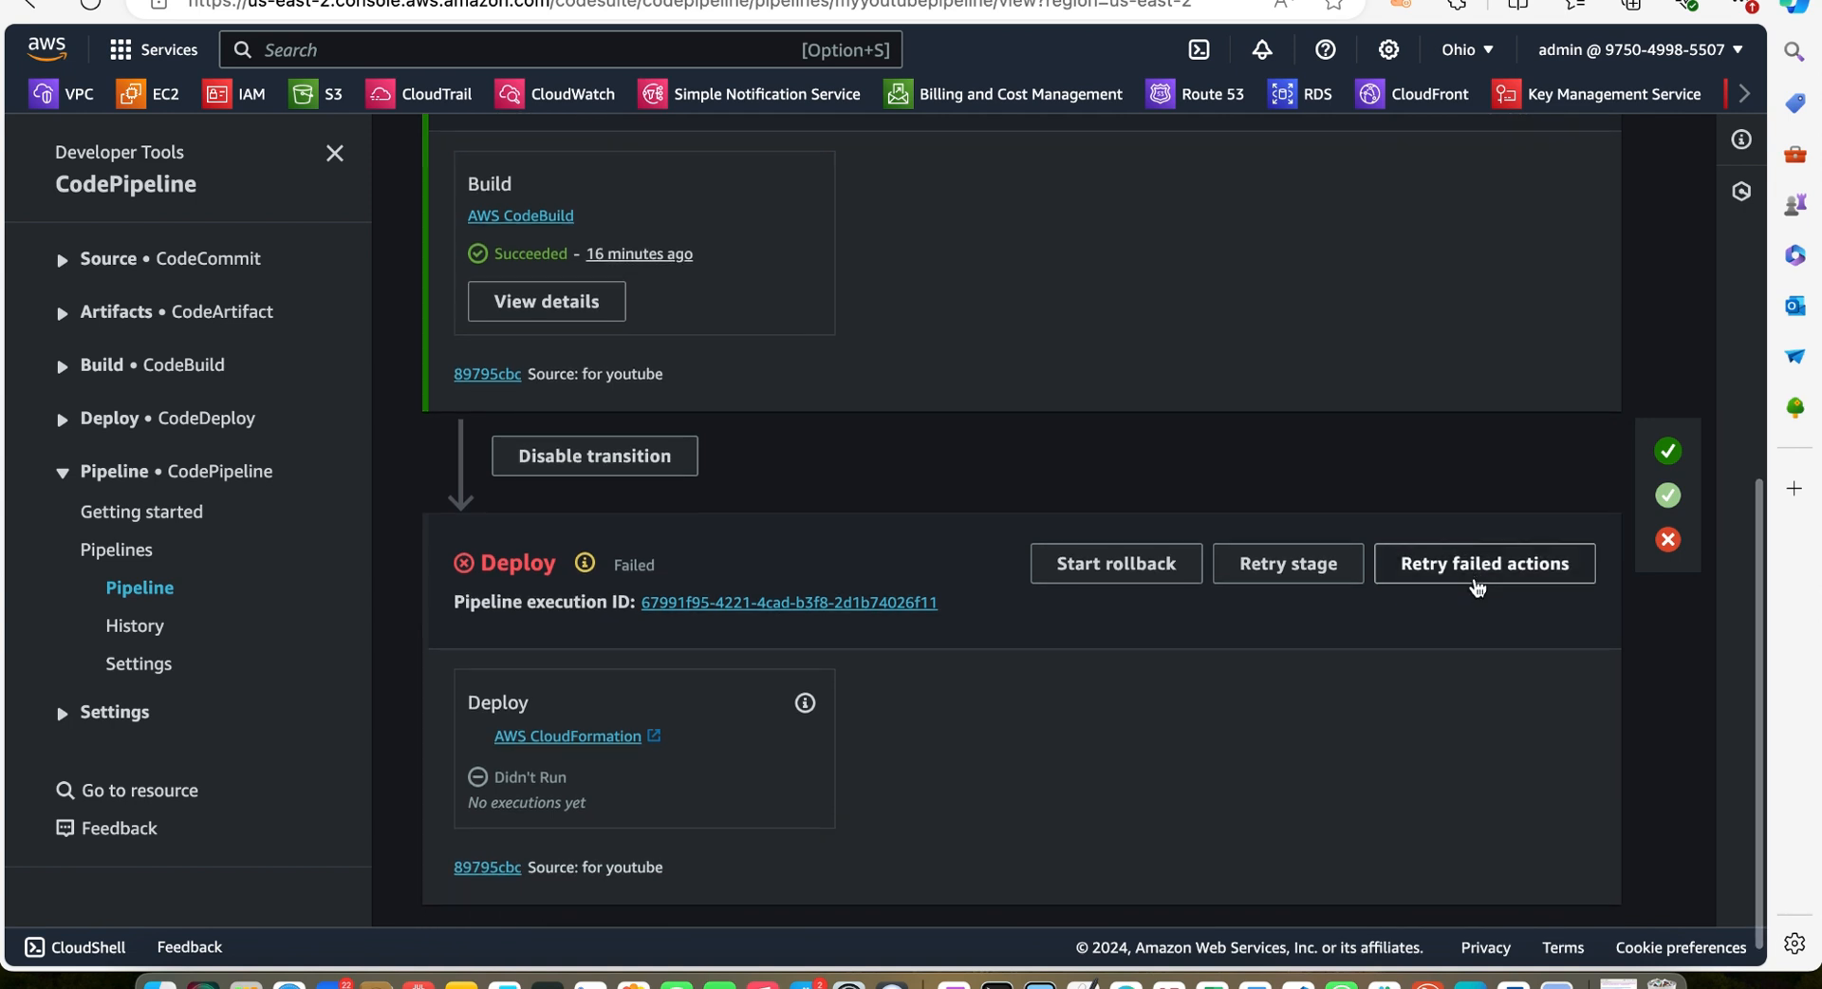
{"action": "scroll", "coordinate": [1476, 584], "scroll_direction": "up", "scroll_amount": 10}
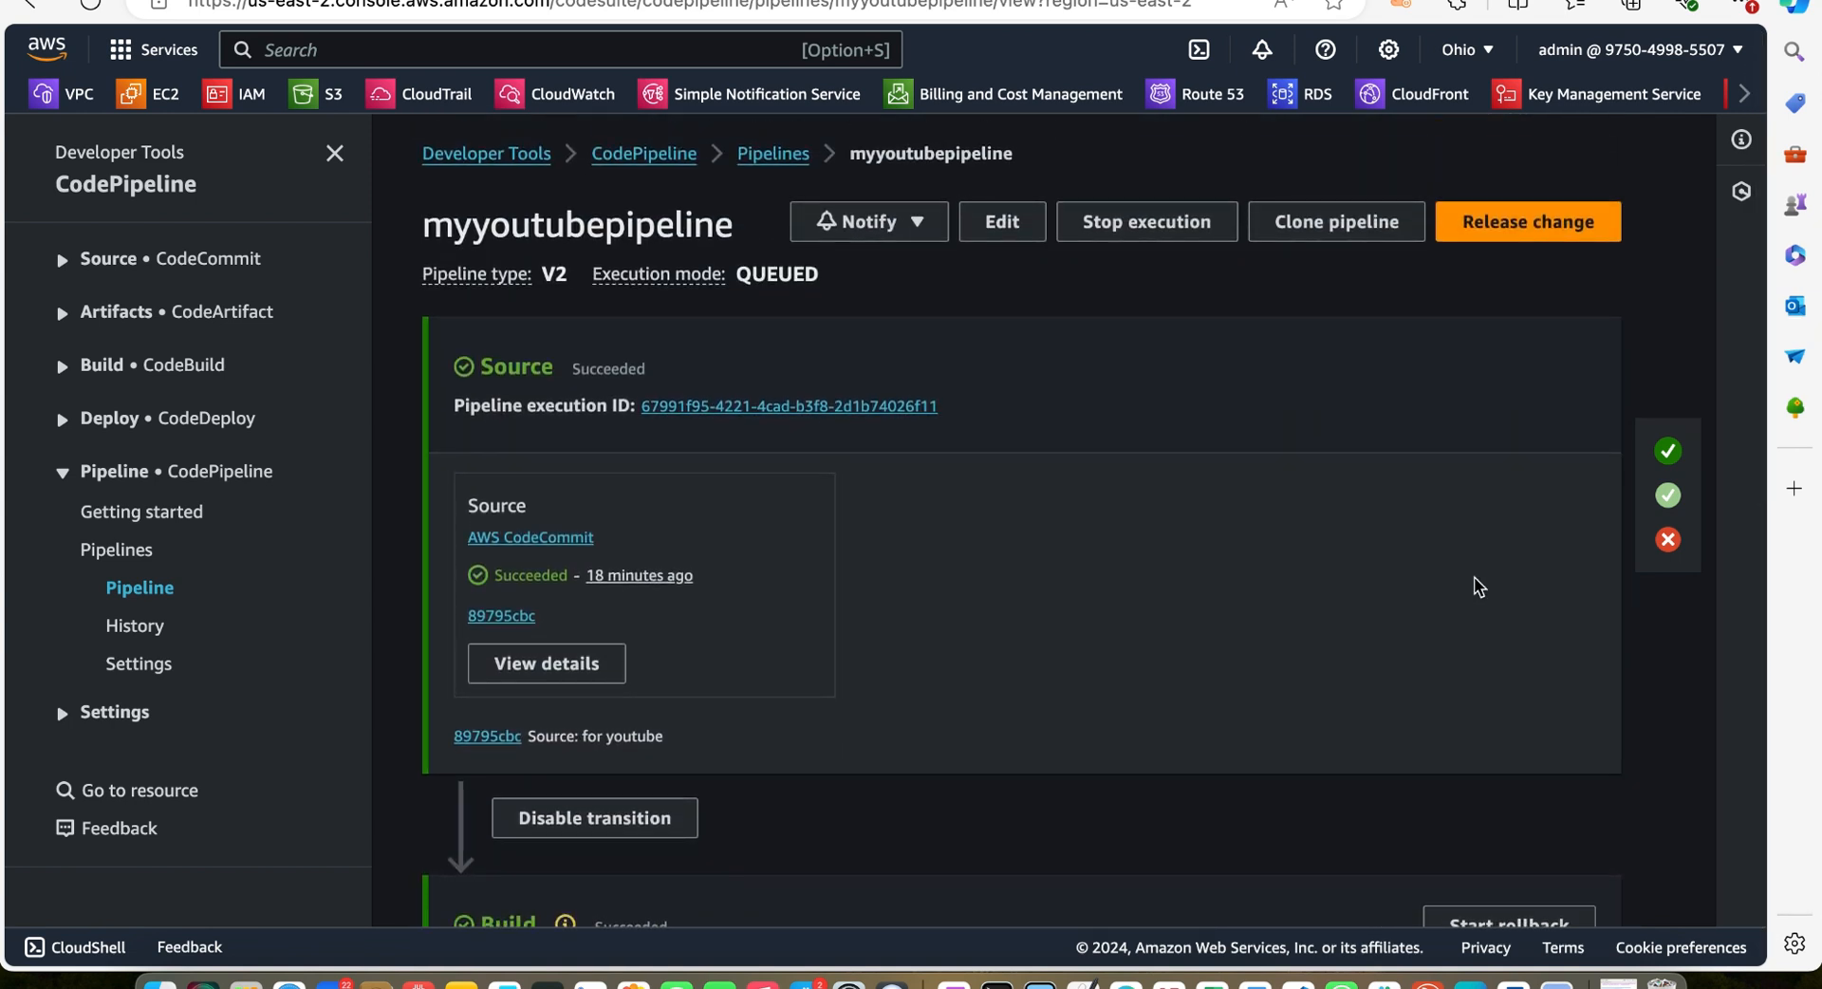
{"action": "scroll", "coordinate": [1473, 585], "scroll_direction": "down", "scroll_amount": 5}
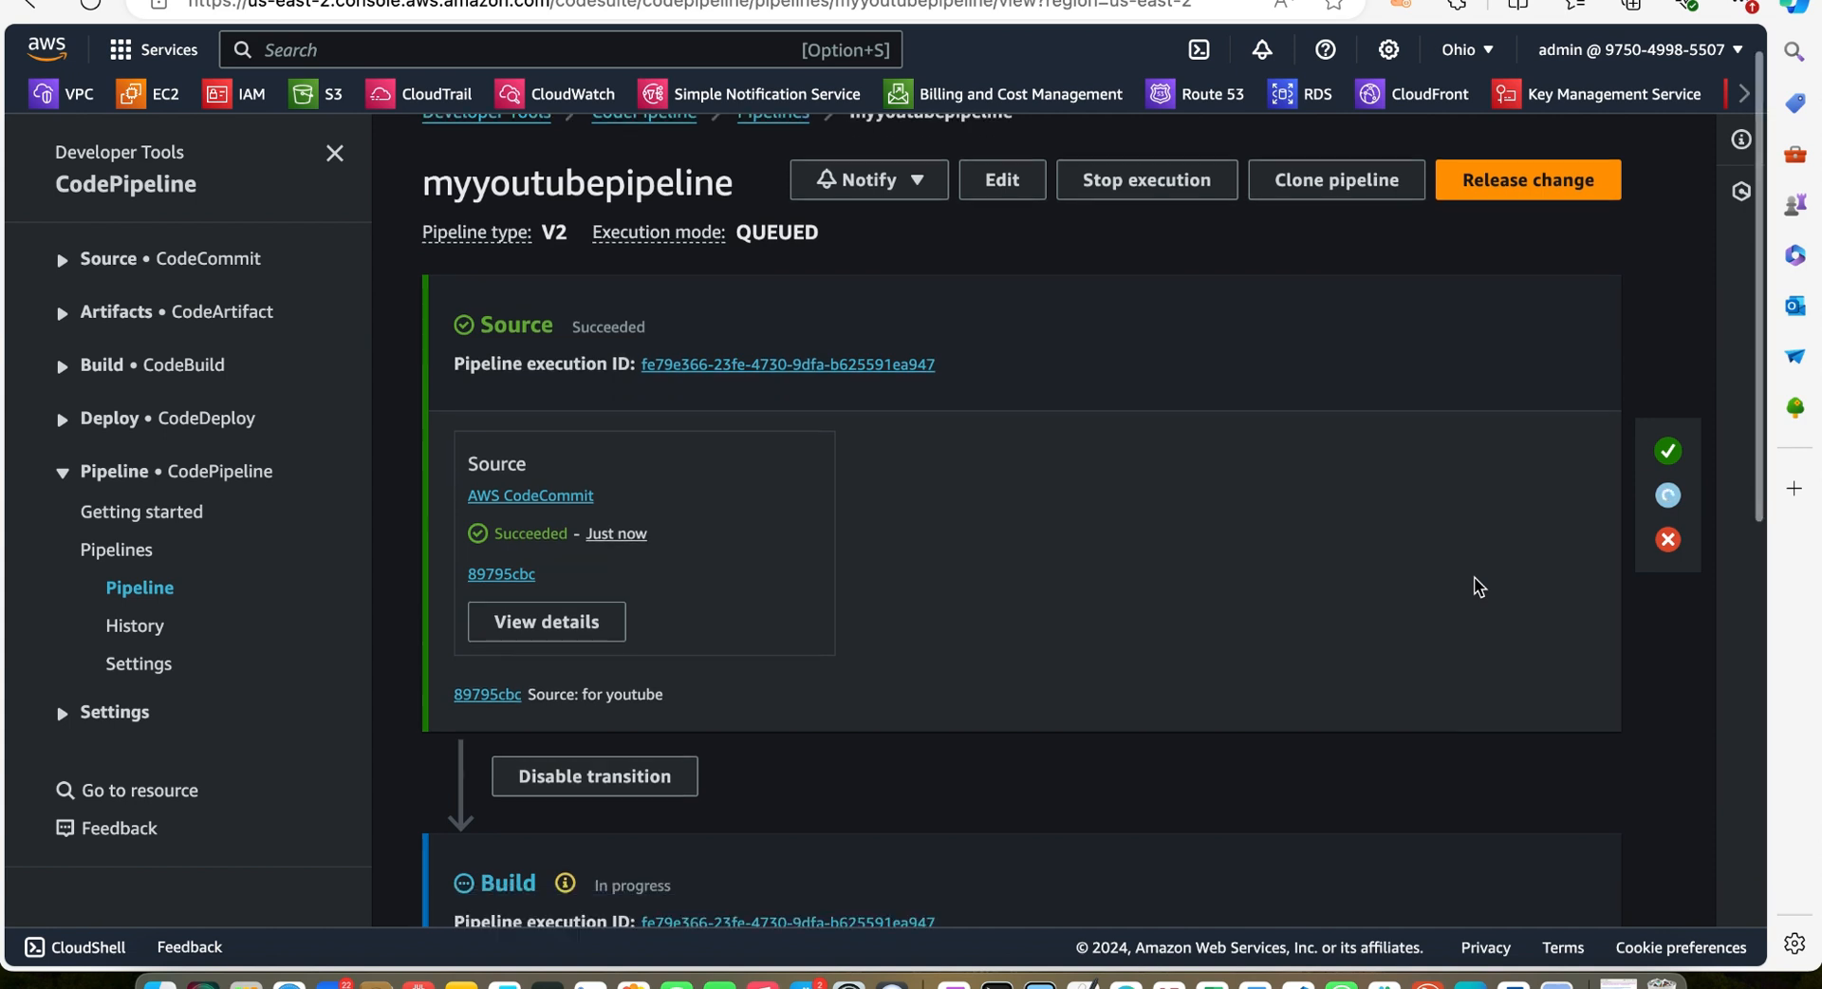
{"action": "scroll", "coordinate": [1474, 577], "scroll_direction": "down", "scroll_amount": 4}
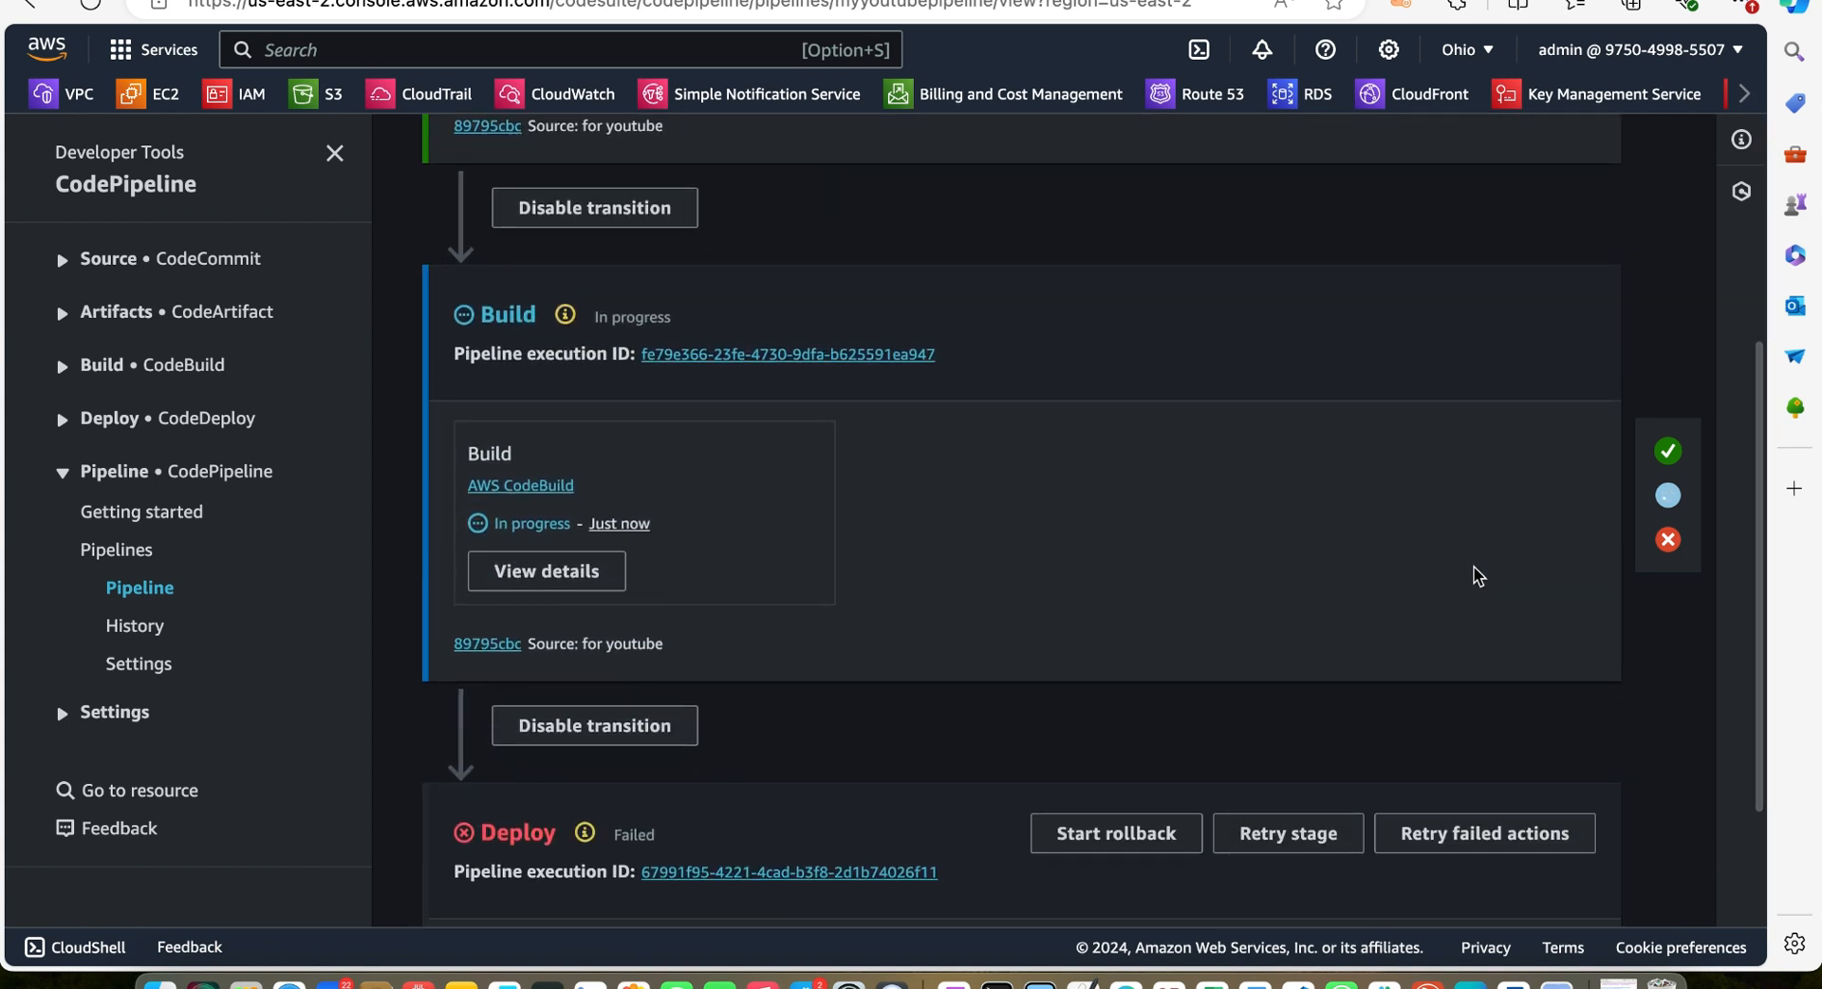
{"action": "scroll", "coordinate": [1474, 576], "scroll_direction": "down", "scroll_amount": 2}
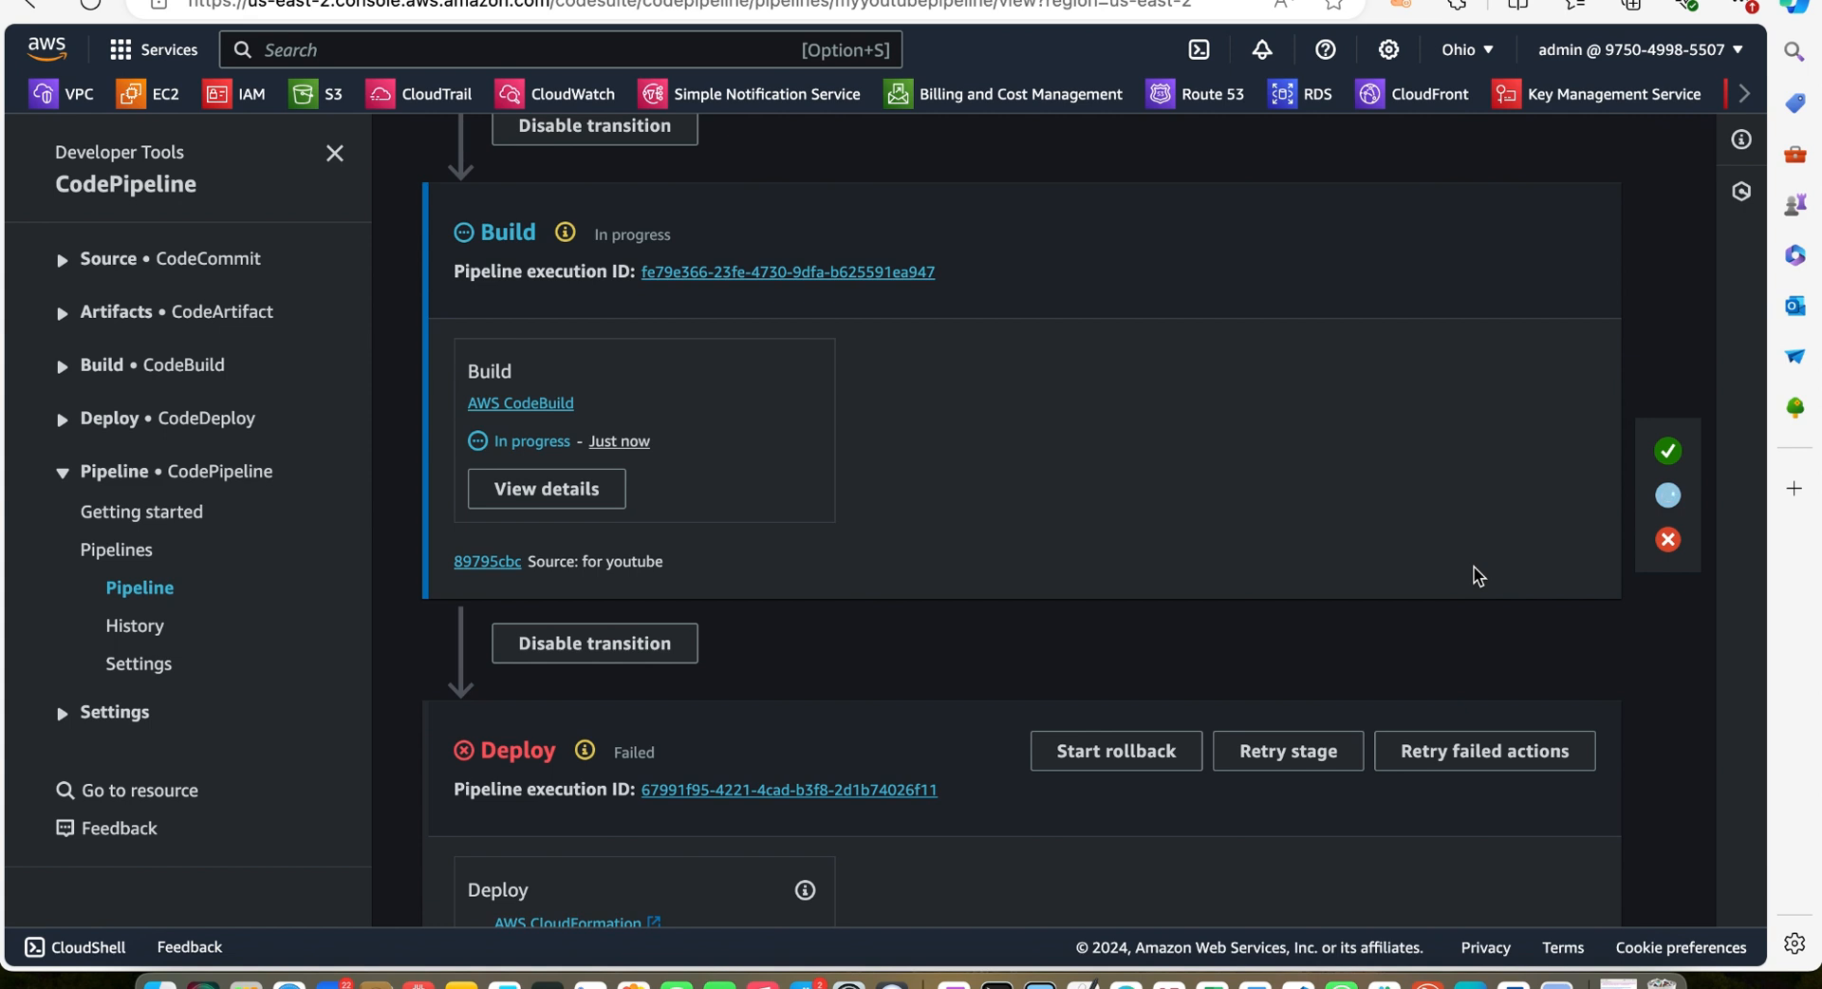
{"action": "scroll", "coordinate": [1474, 577], "scroll_direction": "down", "scroll_amount": 2}
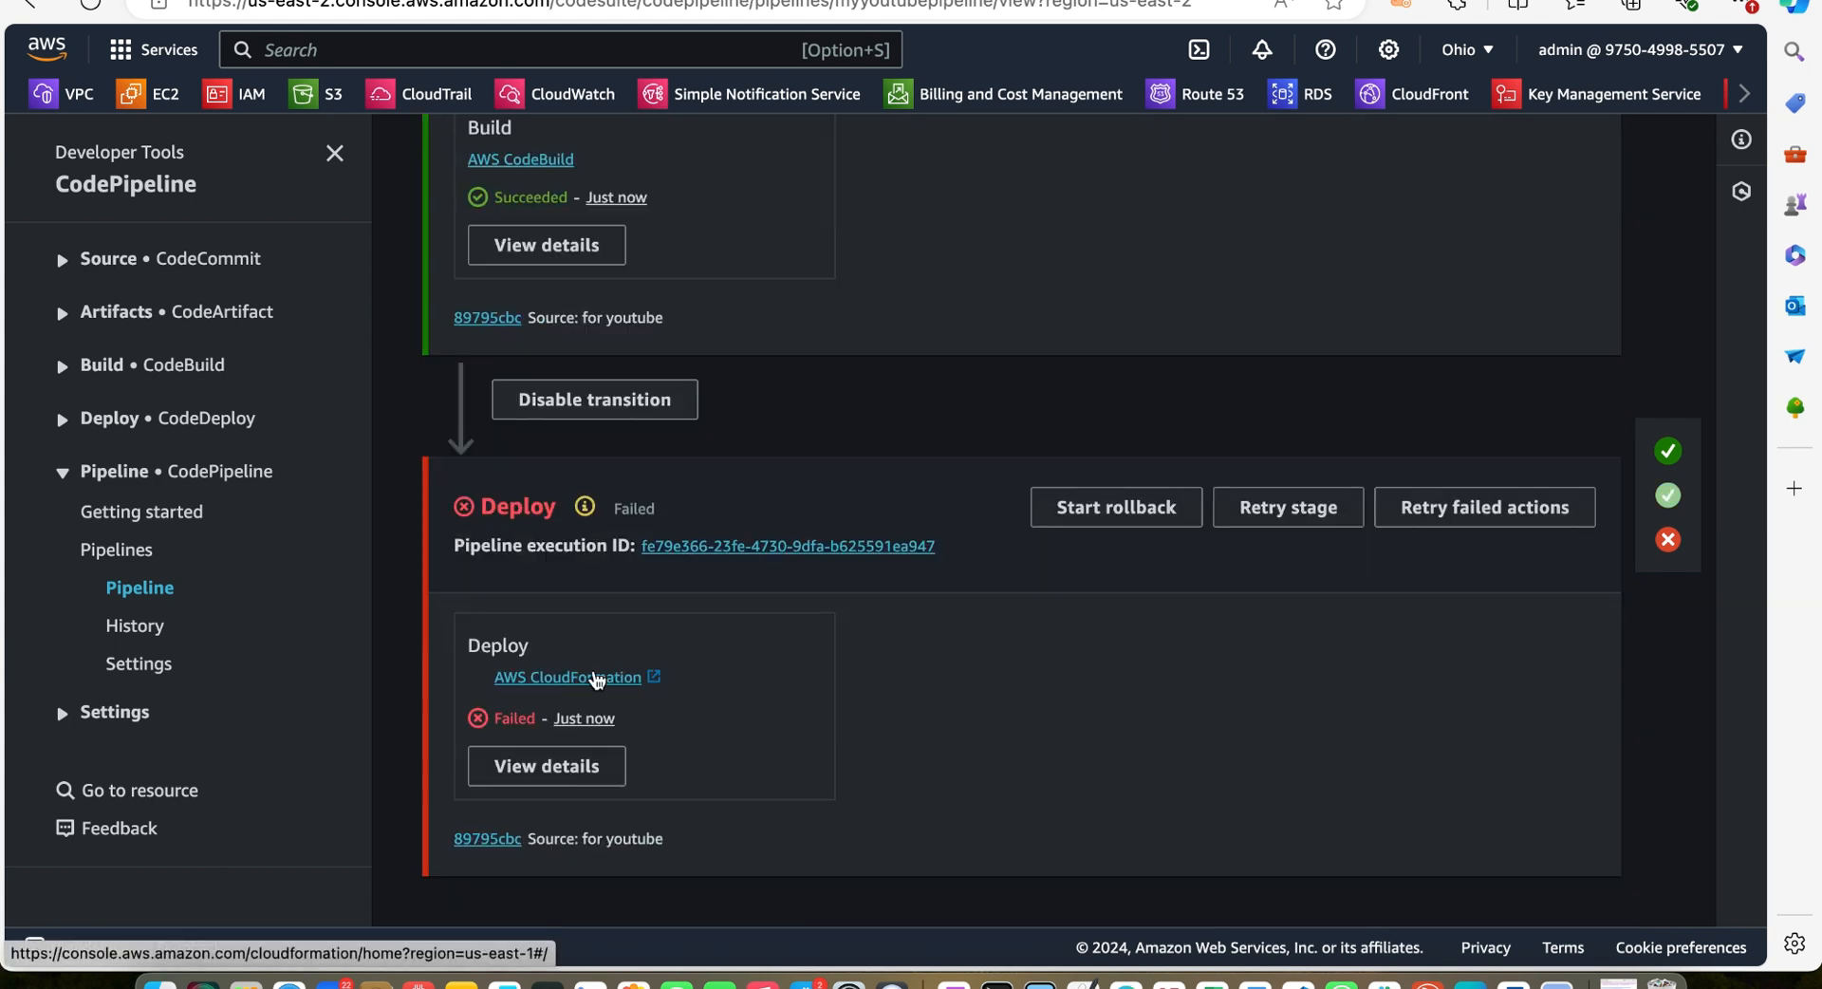
Check the CloudFormation stacks list and read the failed Deploy action's execution error details
{"action": "left_click", "coordinate": [593, 675]}
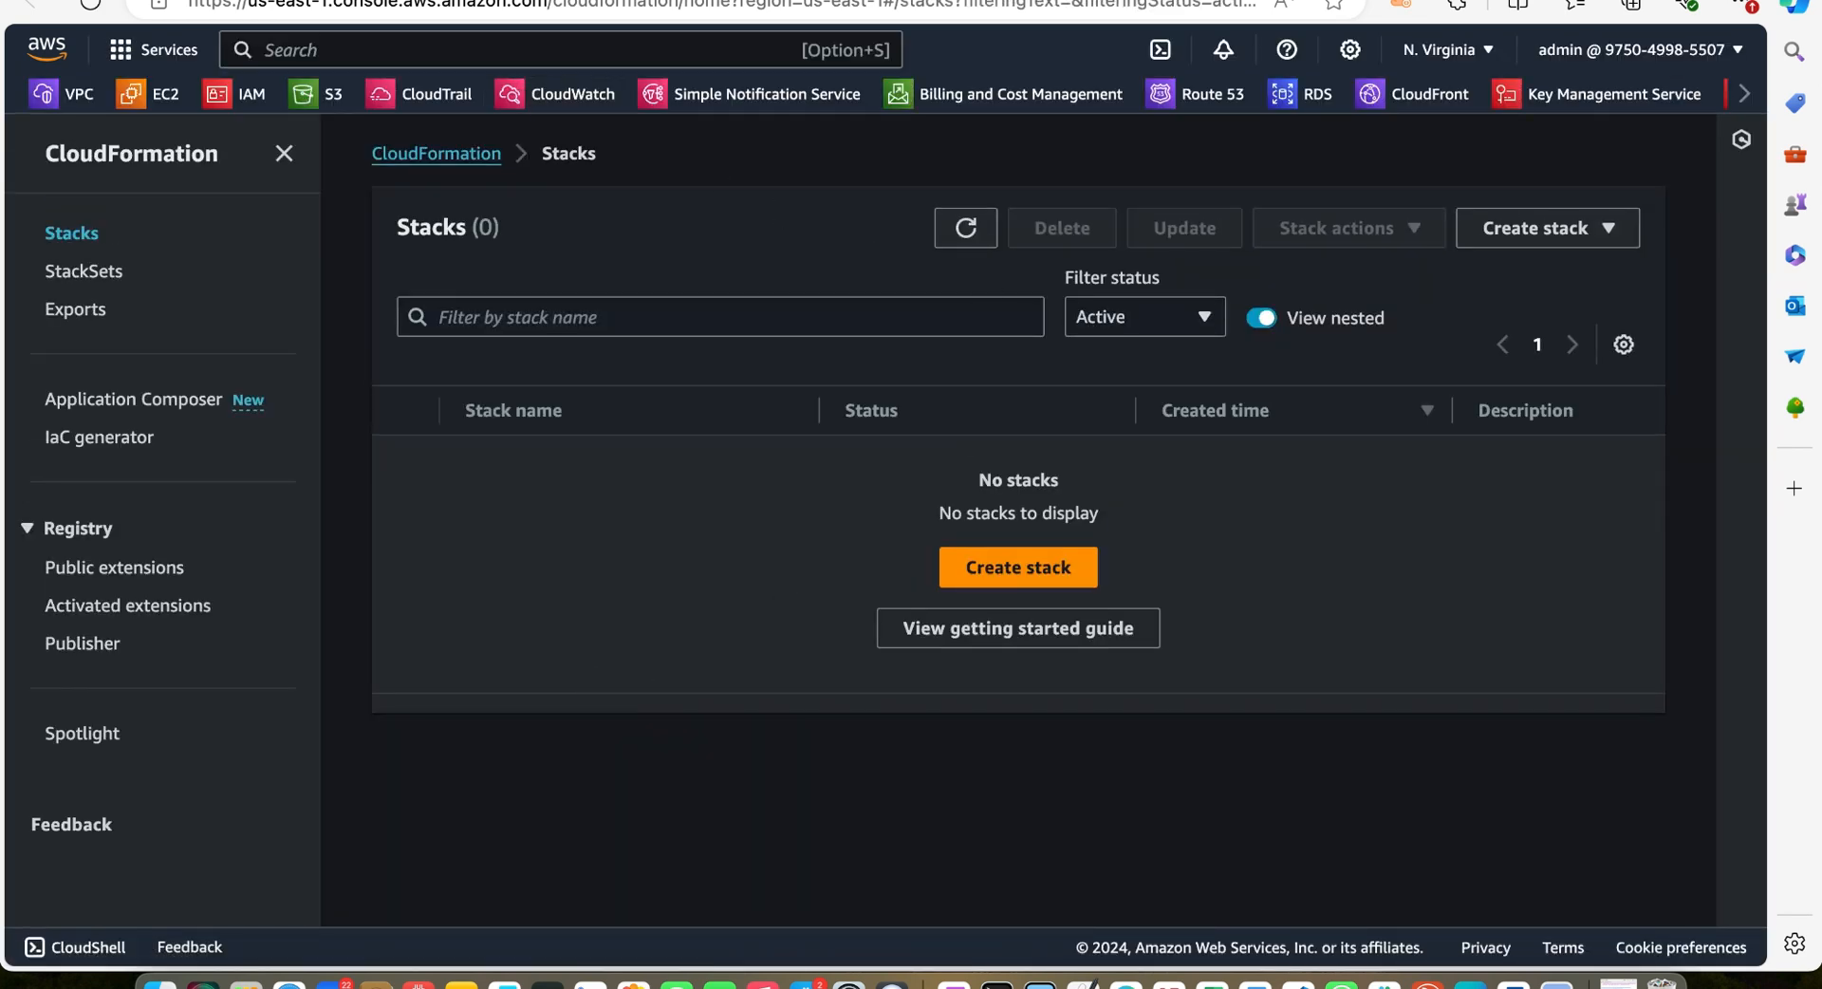
{"action": "left_click", "coordinate": [398, 0]}
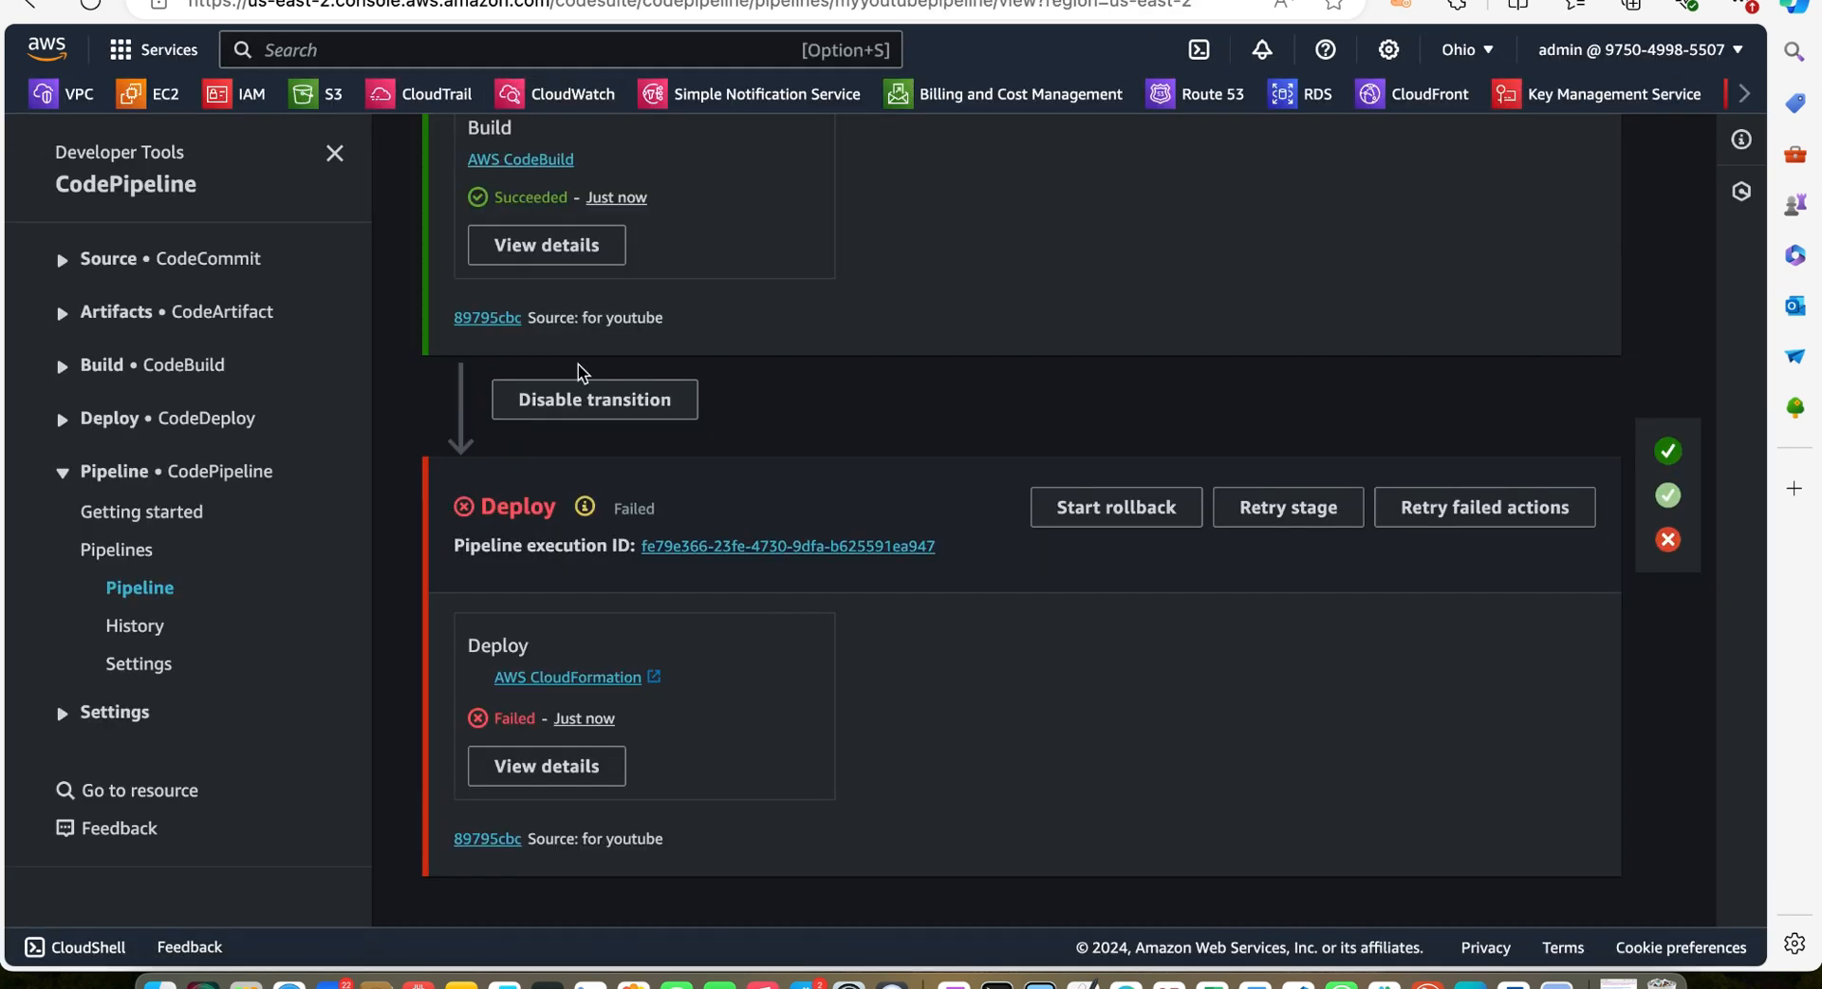
{"action": "left_click", "coordinate": [578, 764]}
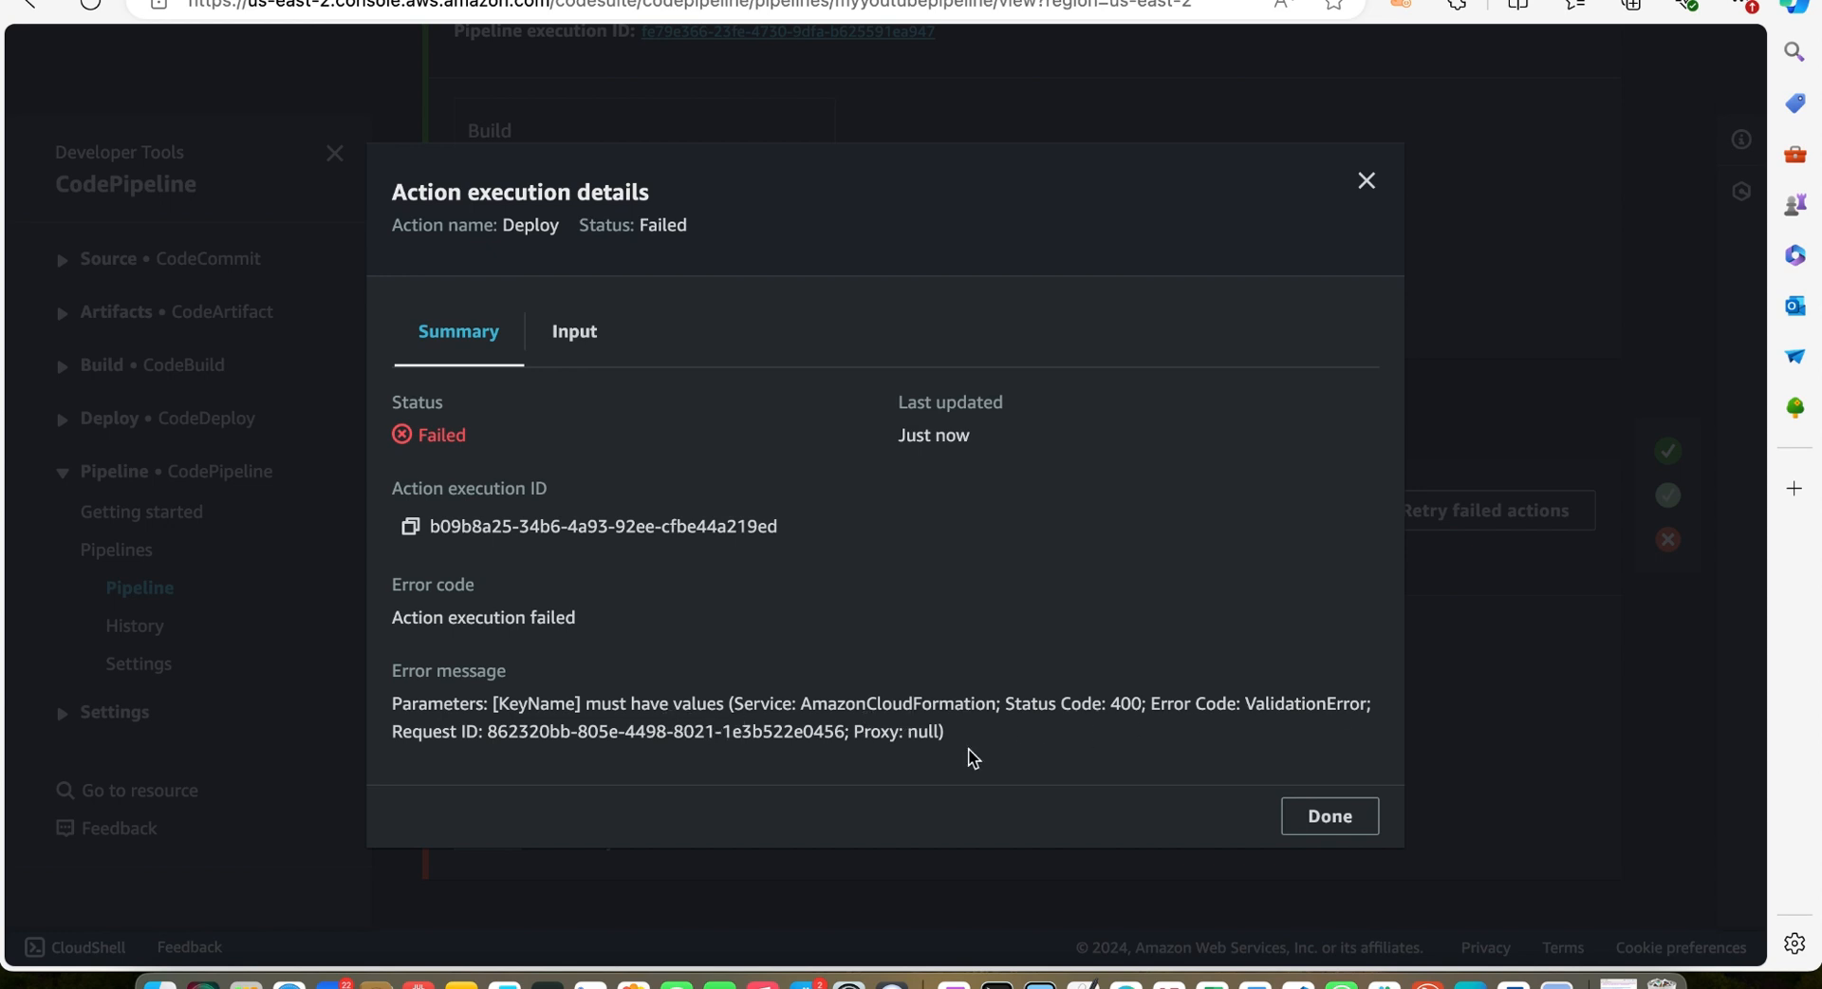
{"action": "key", "text": "Escape"}
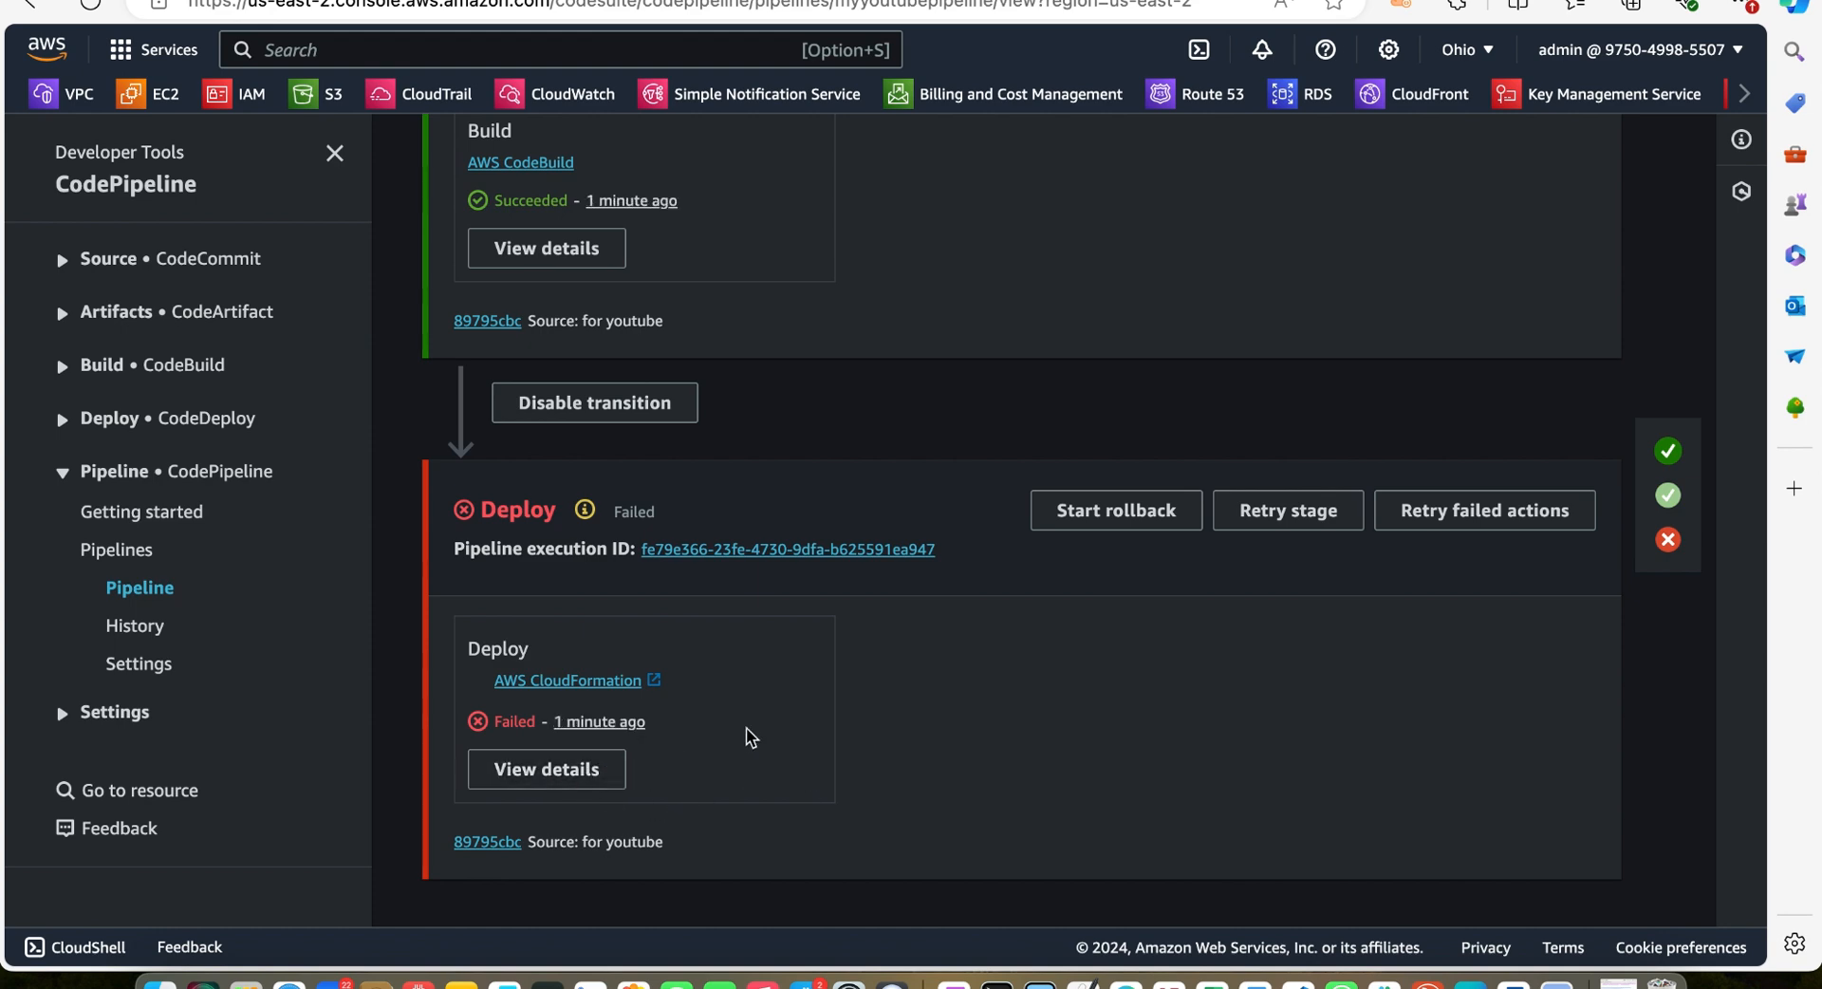
{"action": "left_click", "coordinate": [532, 767]}
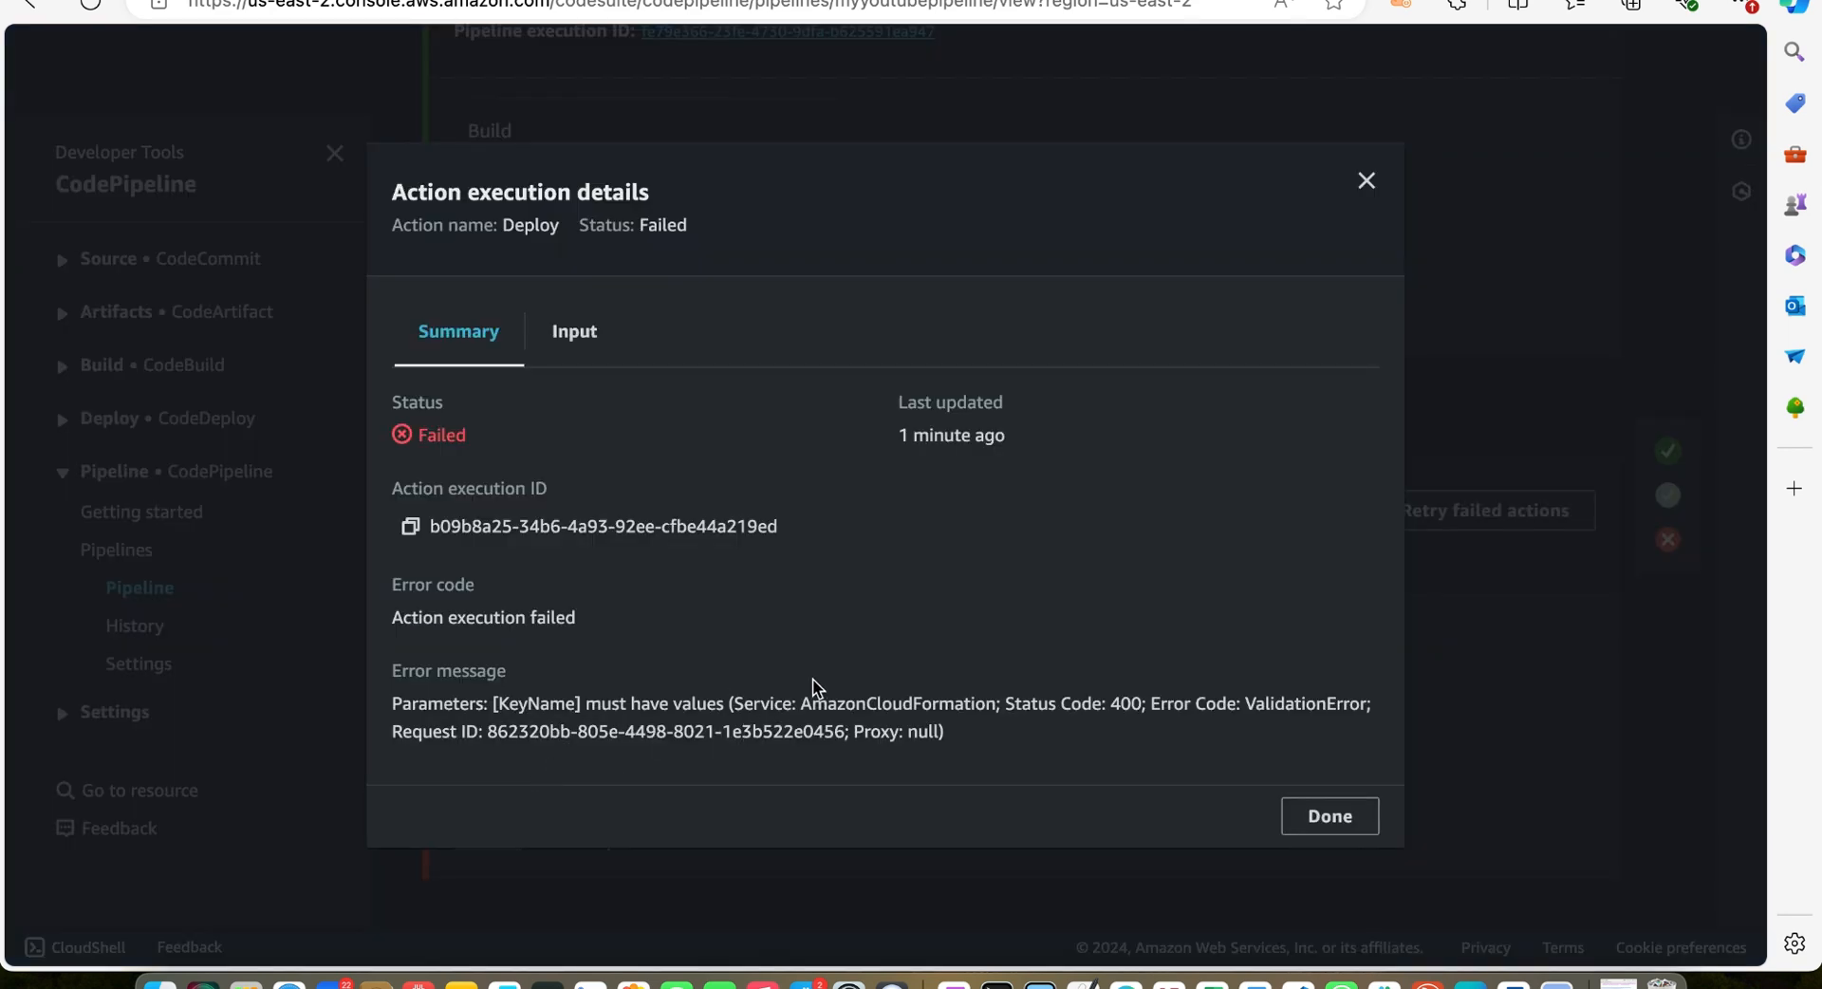
{"action": "left_click", "coordinate": [1373, 179]}
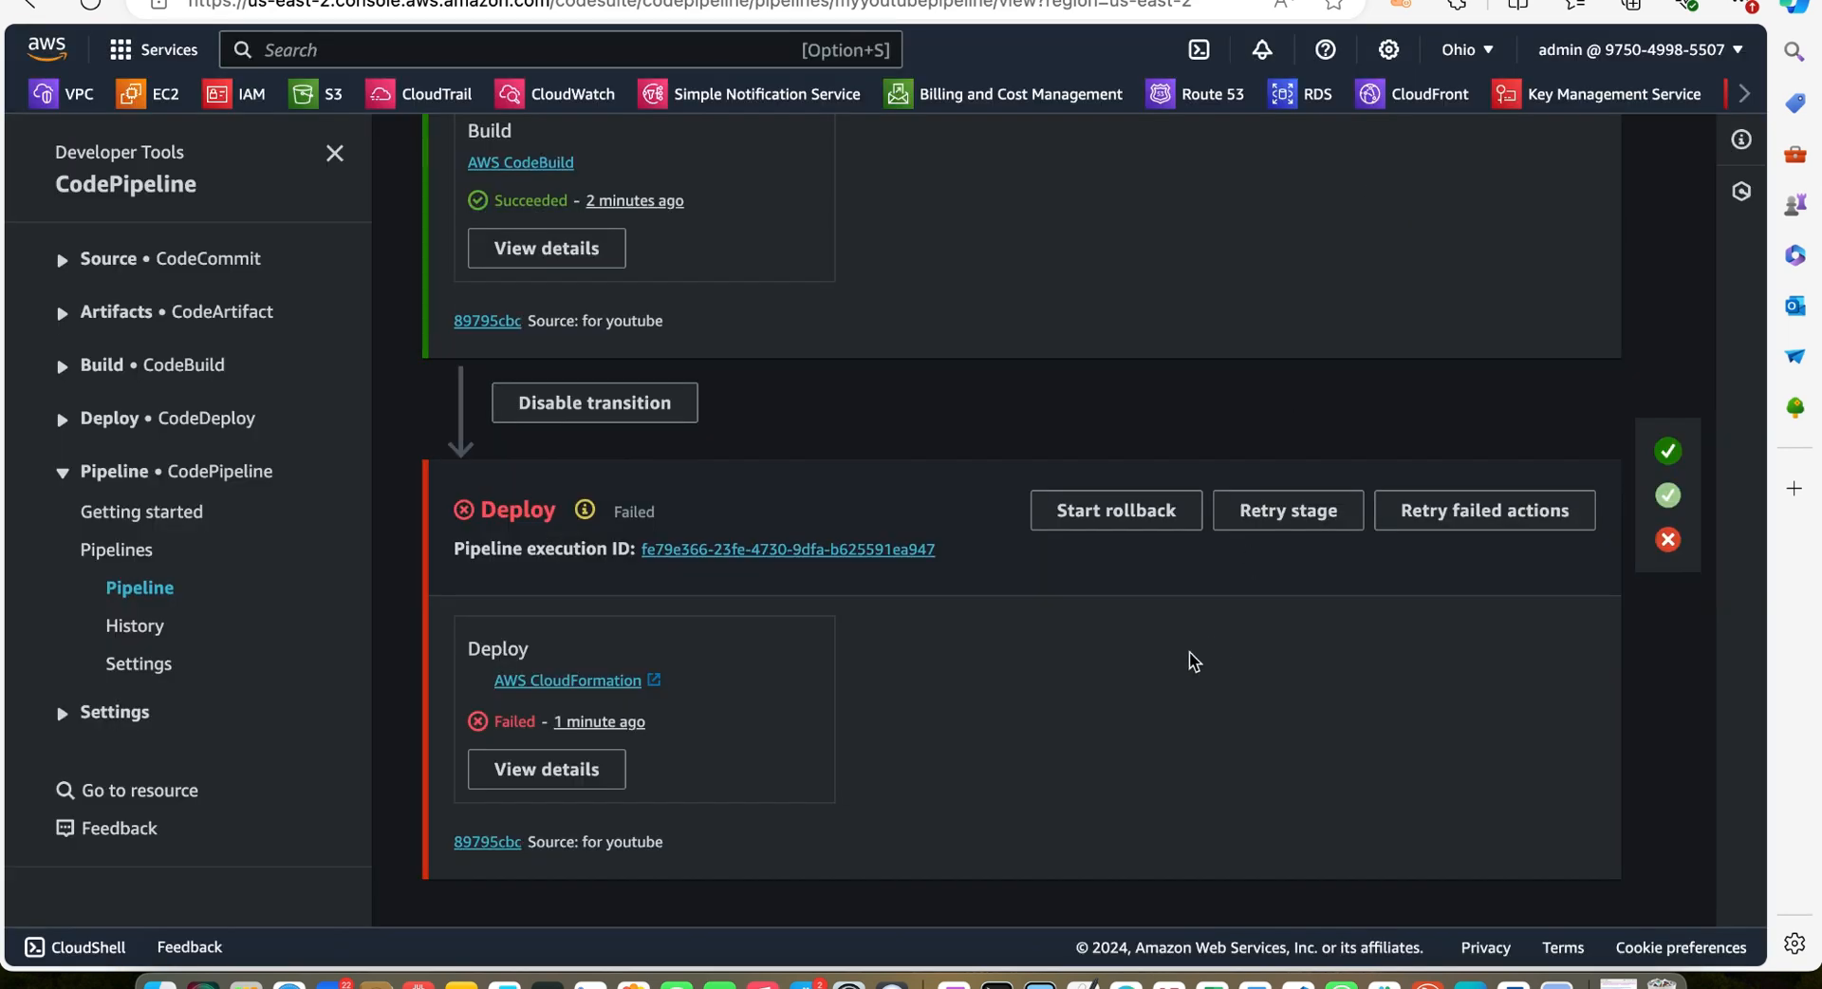
Open the Deploy action for editing and correct its parameter override key to KeyName
{"action": "scroll", "coordinate": [1186, 649], "scroll_direction": "up", "scroll_amount": 2}
{"action": "scroll", "coordinate": [1173, 638], "scroll_direction": "up", "scroll_amount": 10}
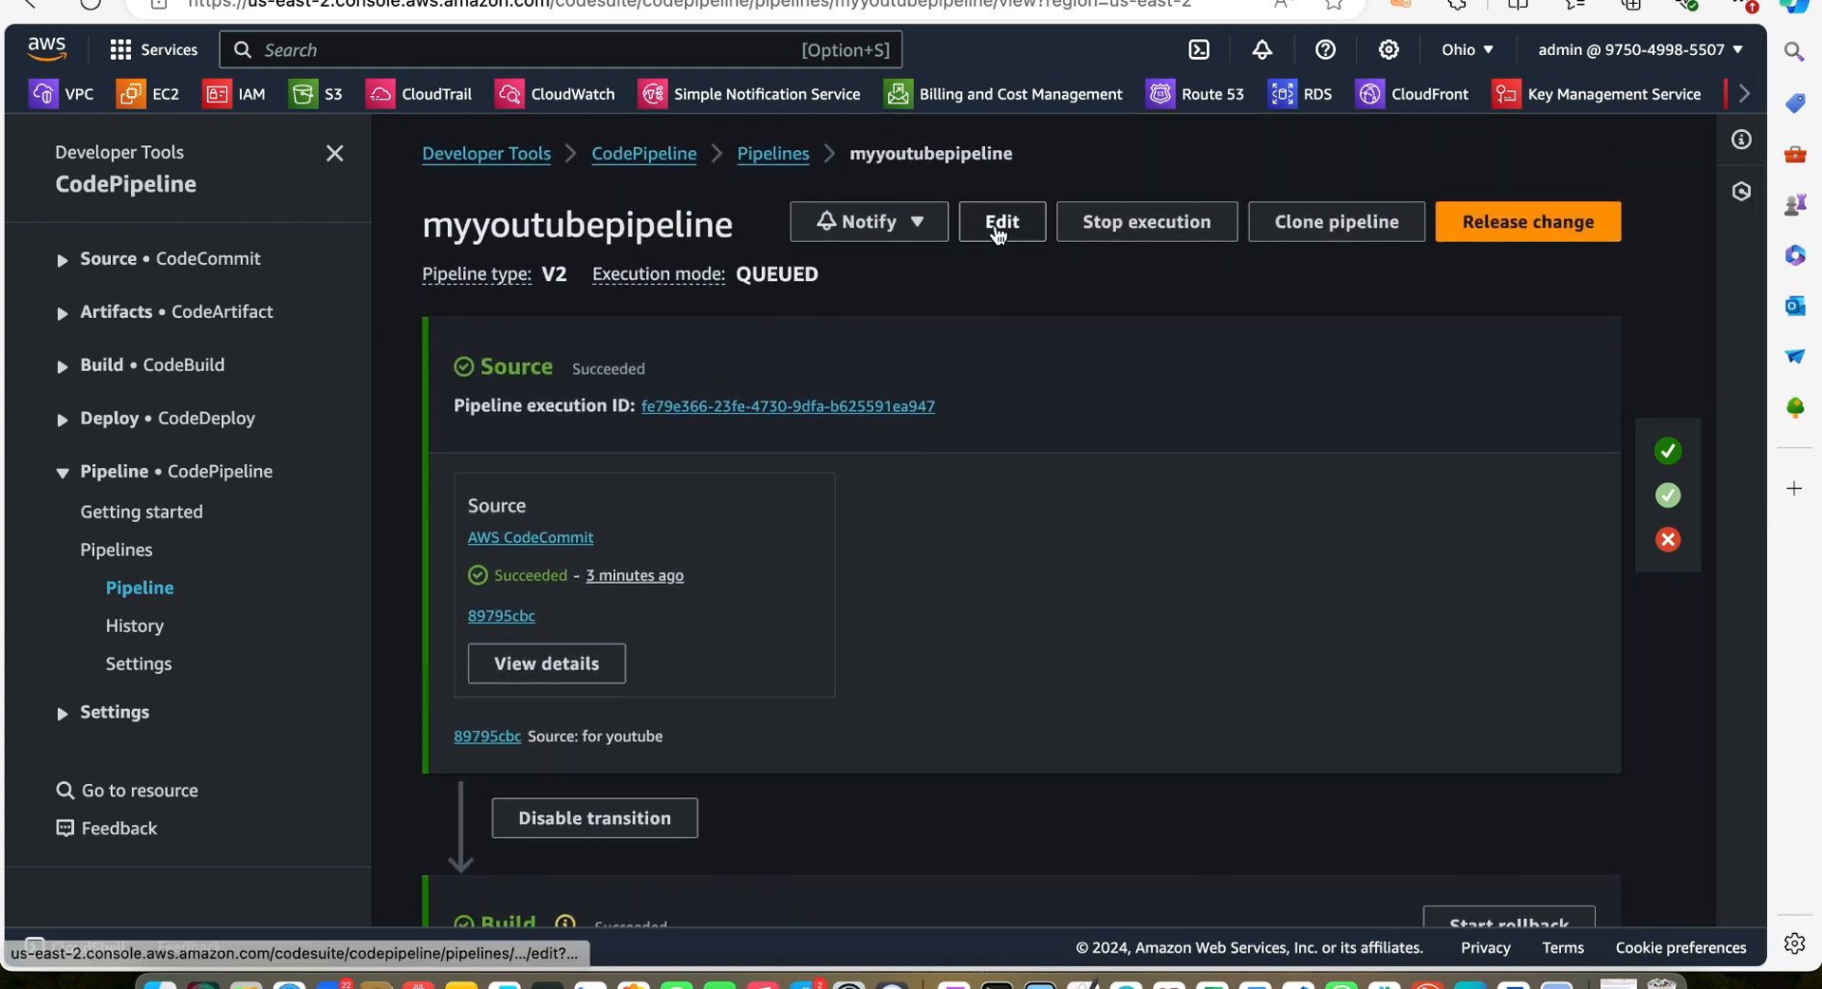
{"action": "left_click", "coordinate": [999, 230]}
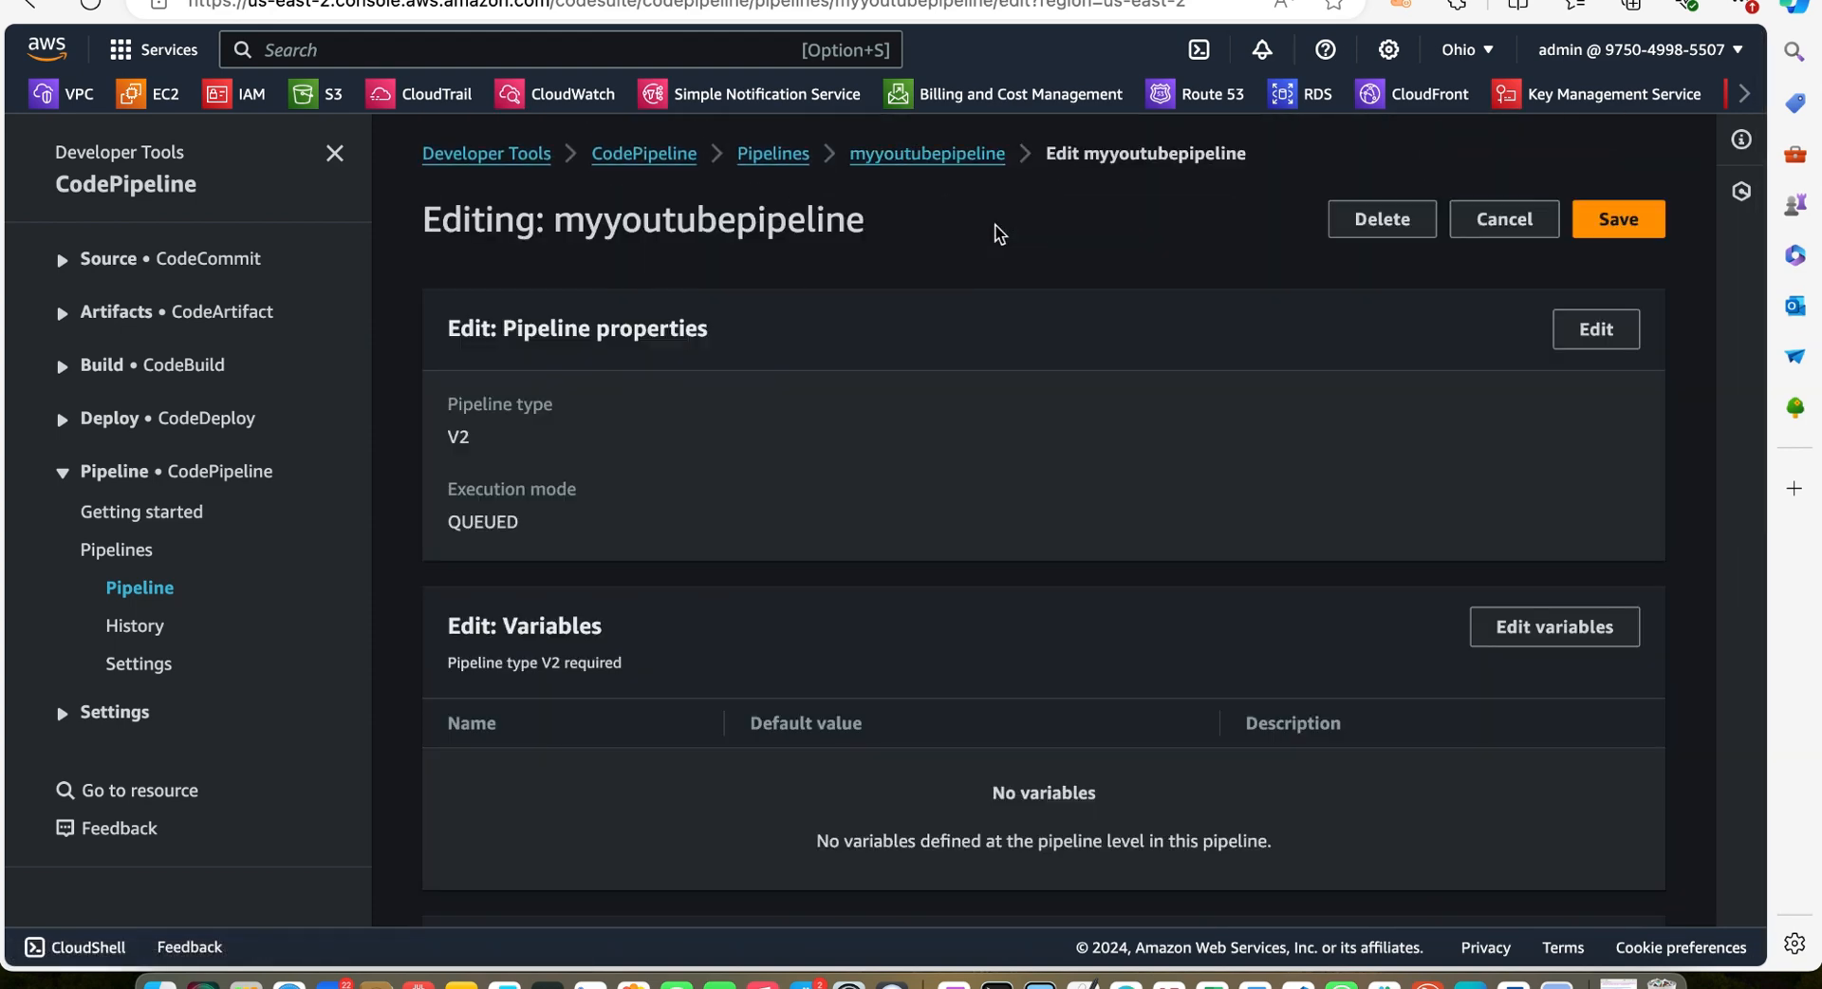
{"action": "scroll", "coordinate": [1051, 534], "scroll_direction": "down", "scroll_amount": 10}
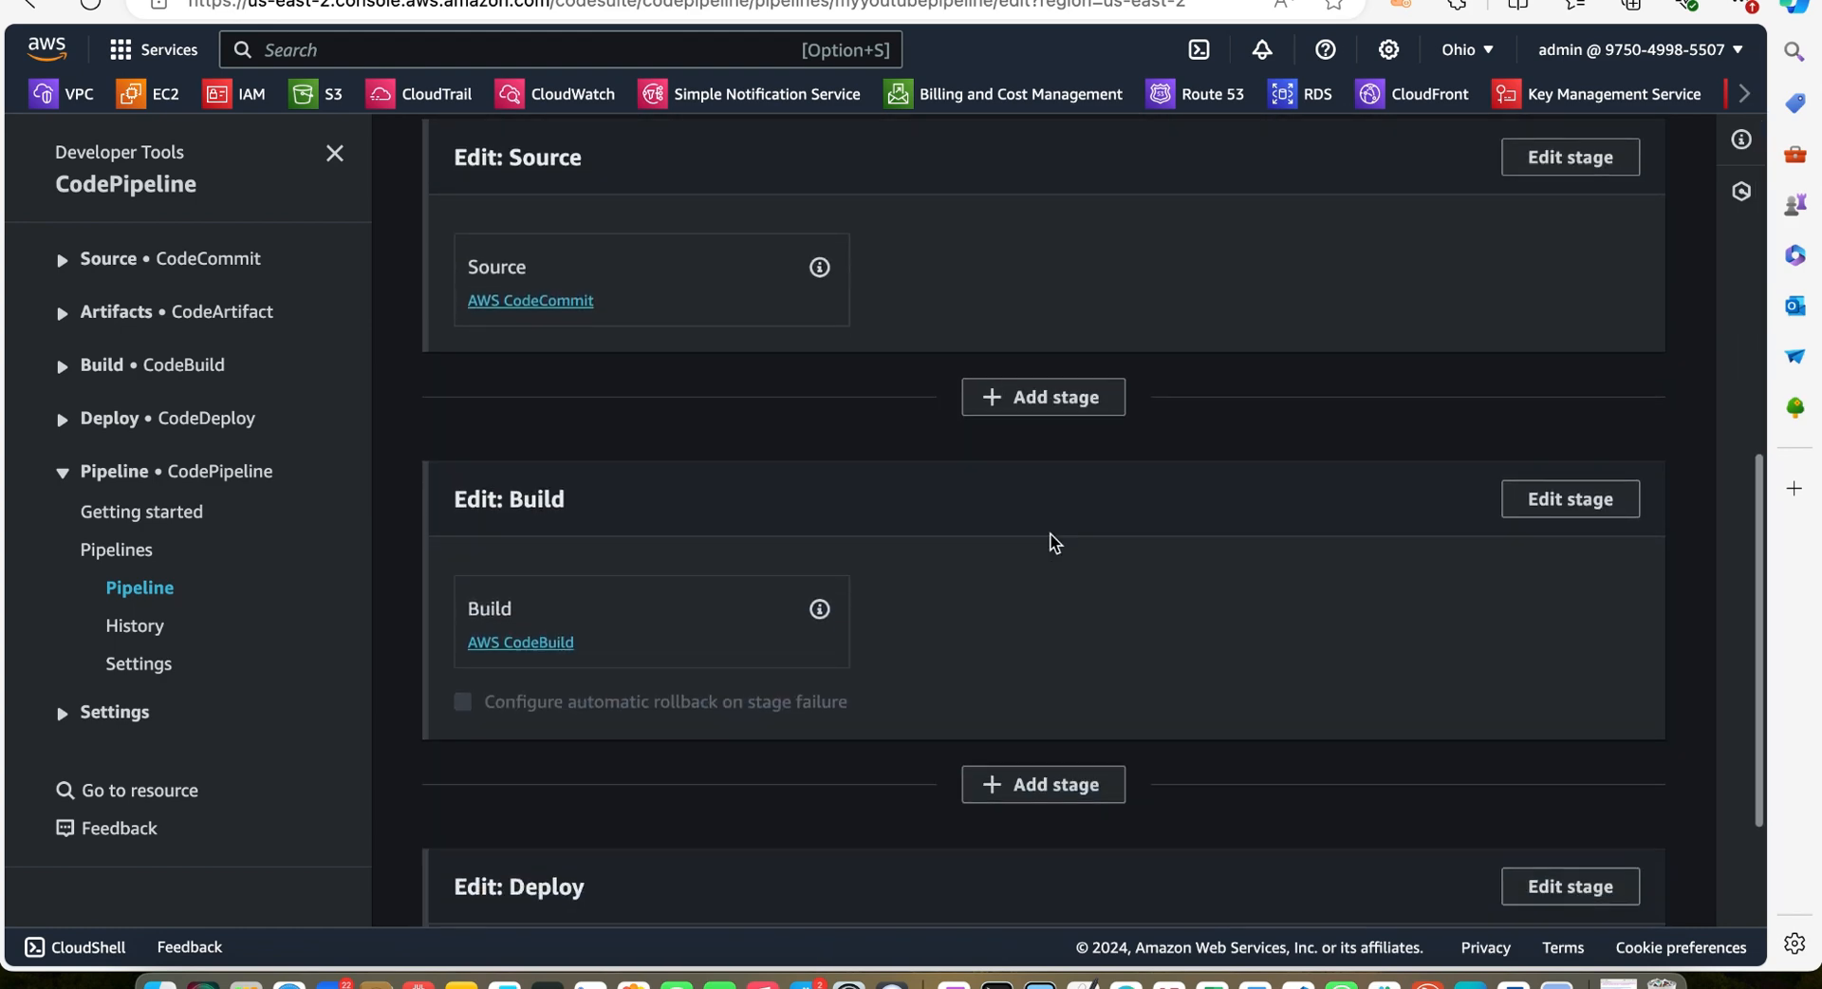
{"action": "scroll", "coordinate": [1050, 533], "scroll_direction": "down", "scroll_amount": 1}
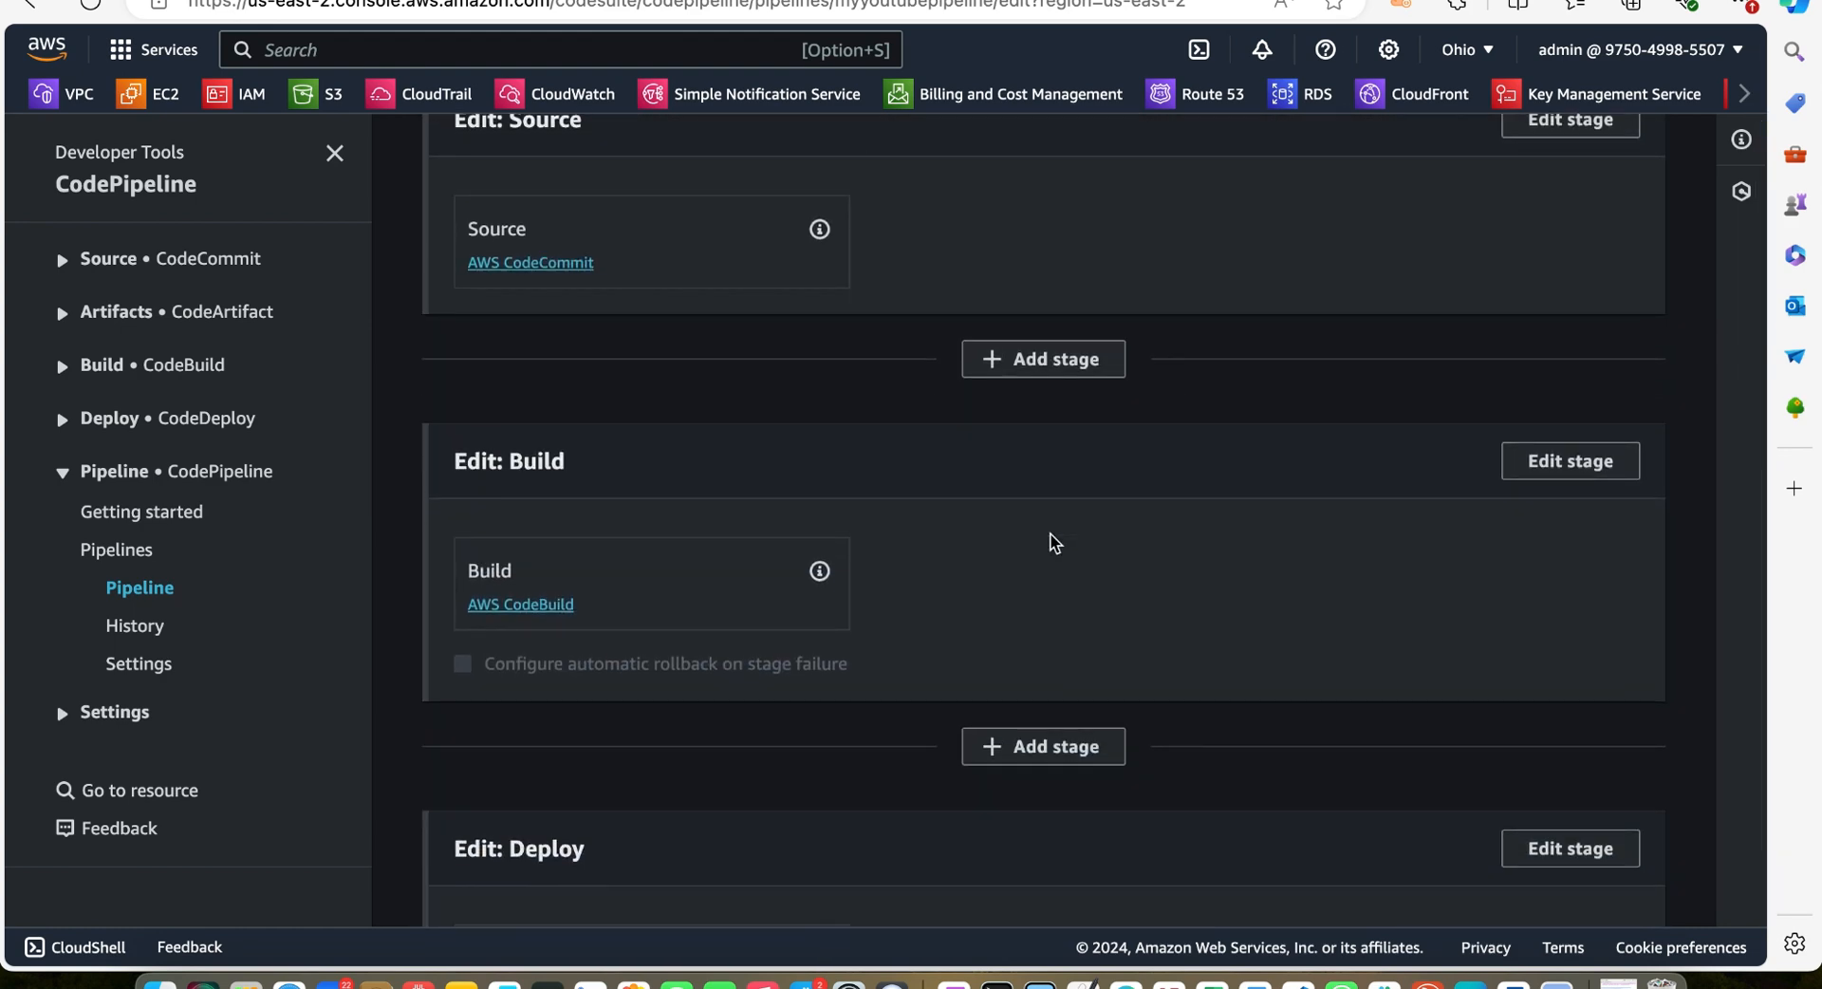
{"action": "scroll", "coordinate": [1050, 533], "scroll_direction": "down", "scroll_amount": 5}
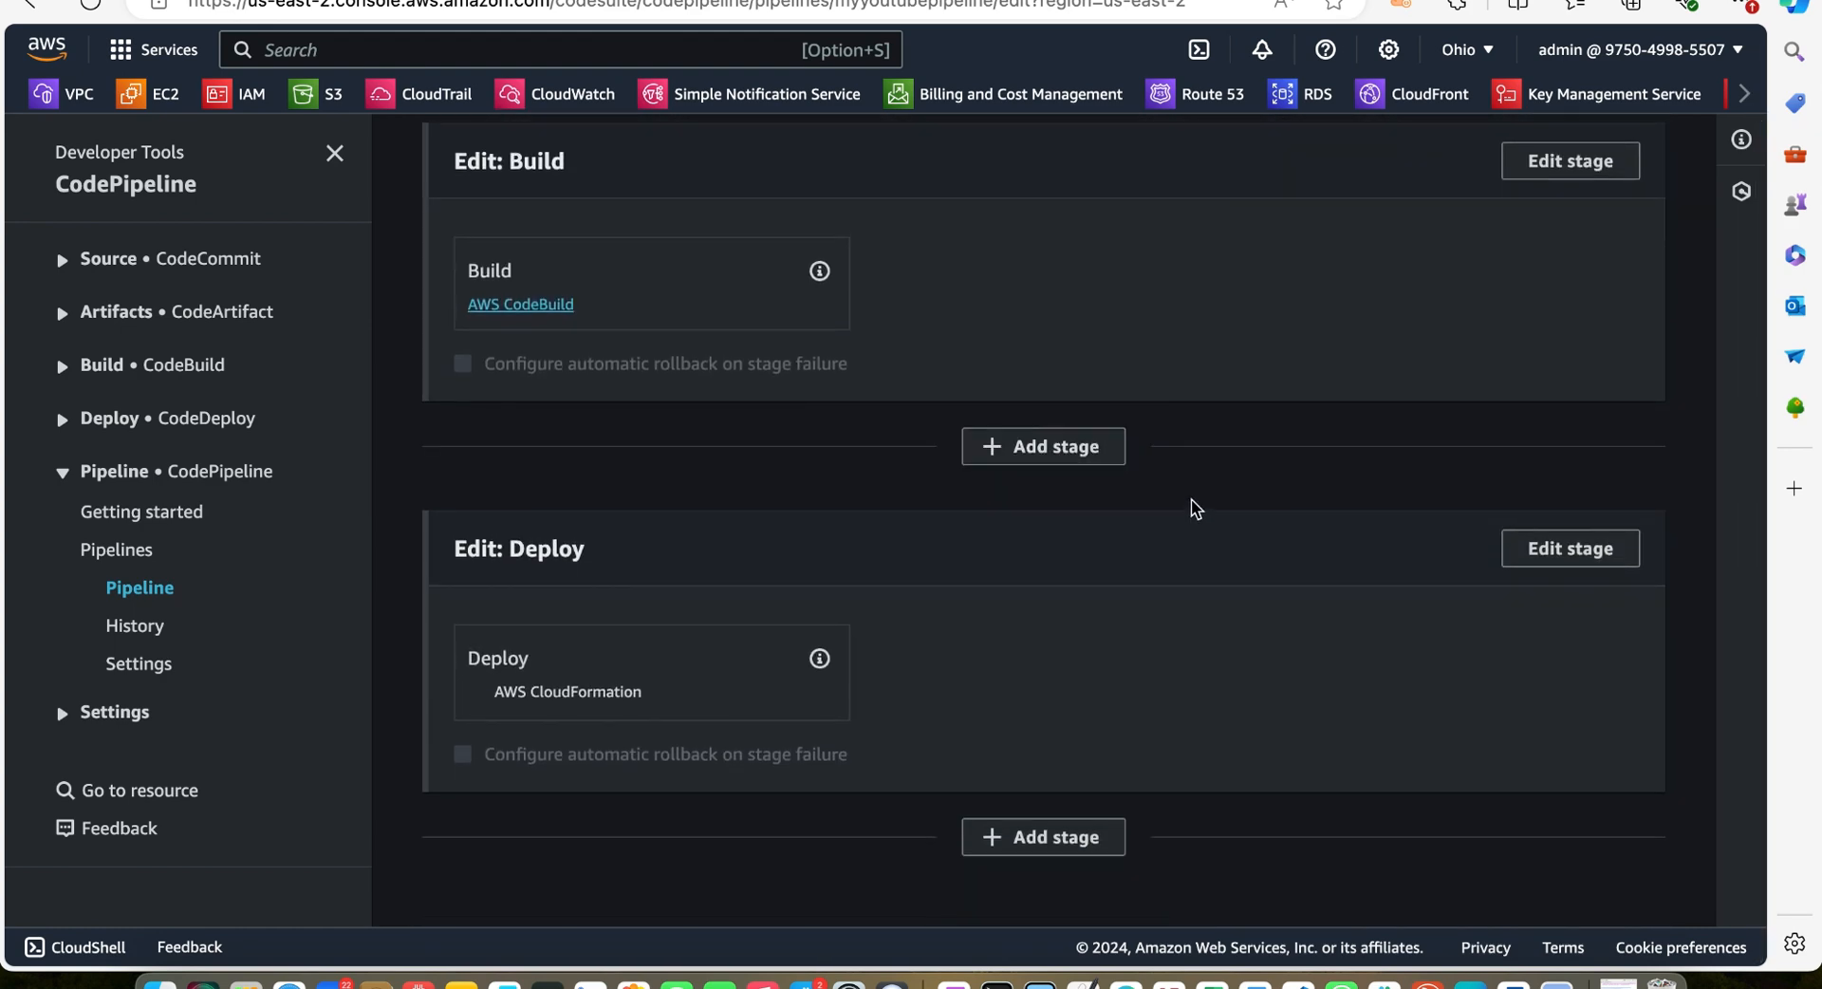
{"action": "left_click", "coordinate": [1571, 551]}
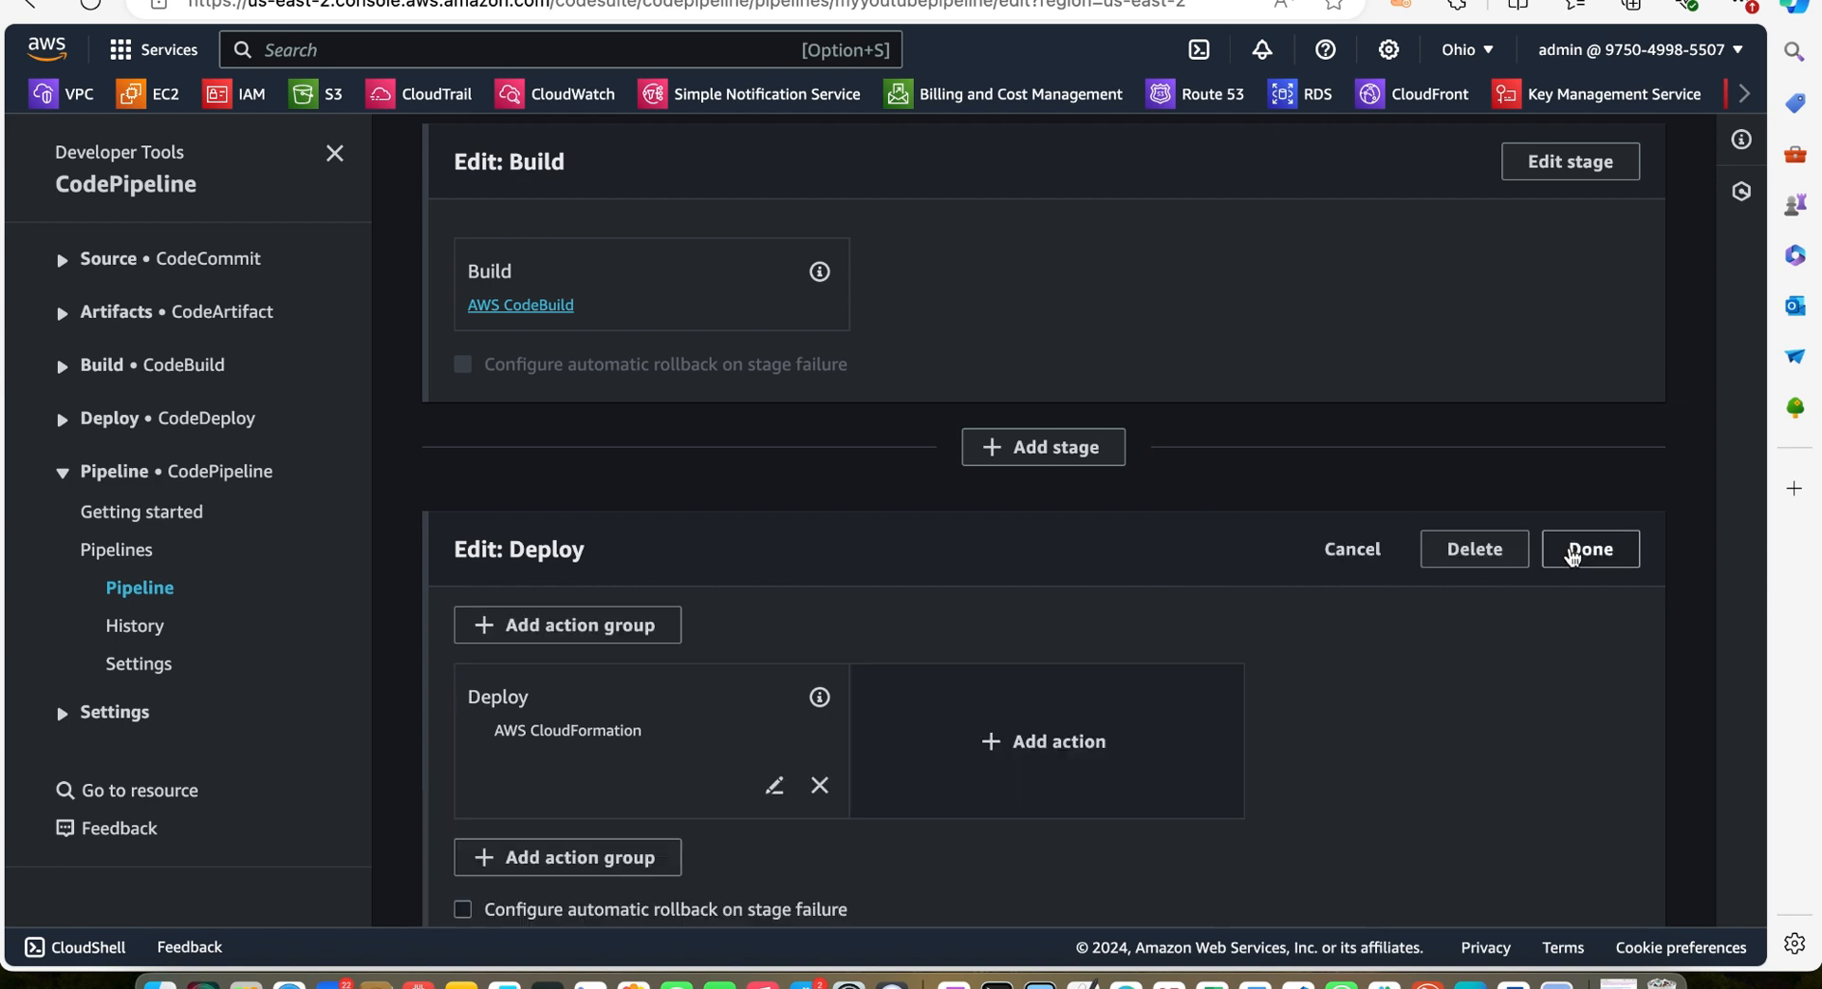
{"action": "scroll", "coordinate": [1089, 656], "scroll_direction": "down", "scroll_amount": 2}
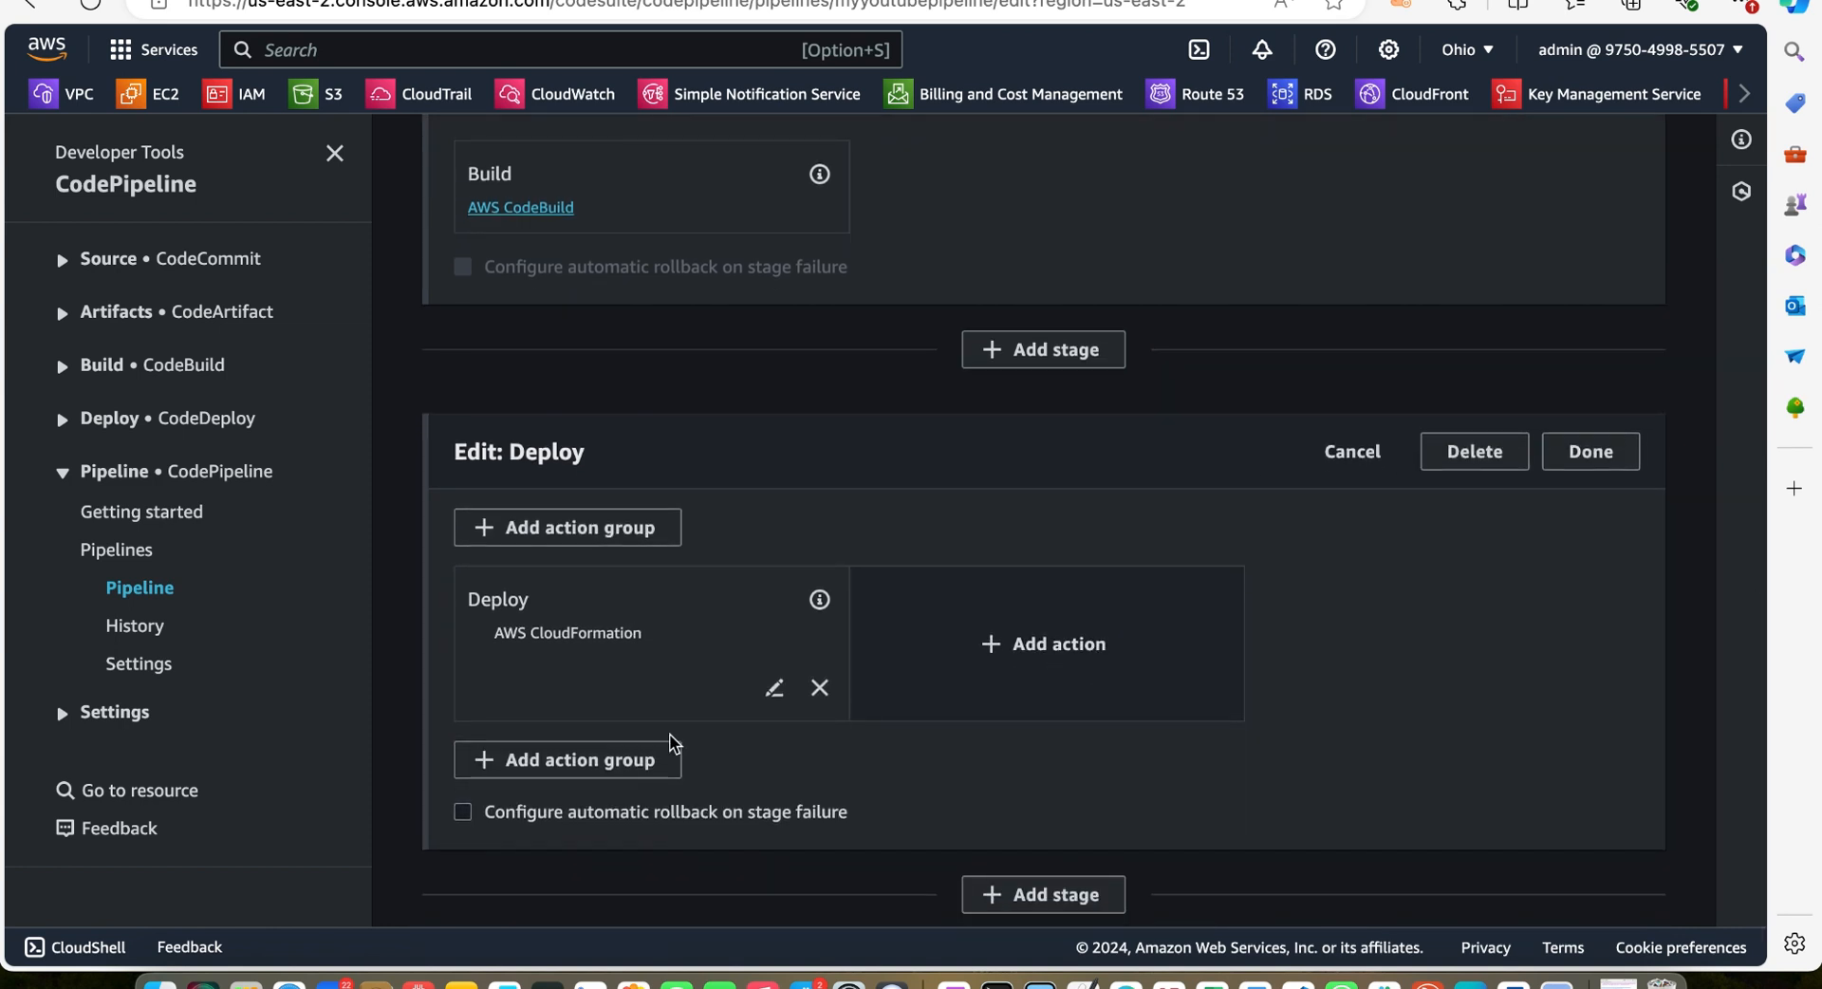
{"action": "left_click", "coordinate": [776, 689]}
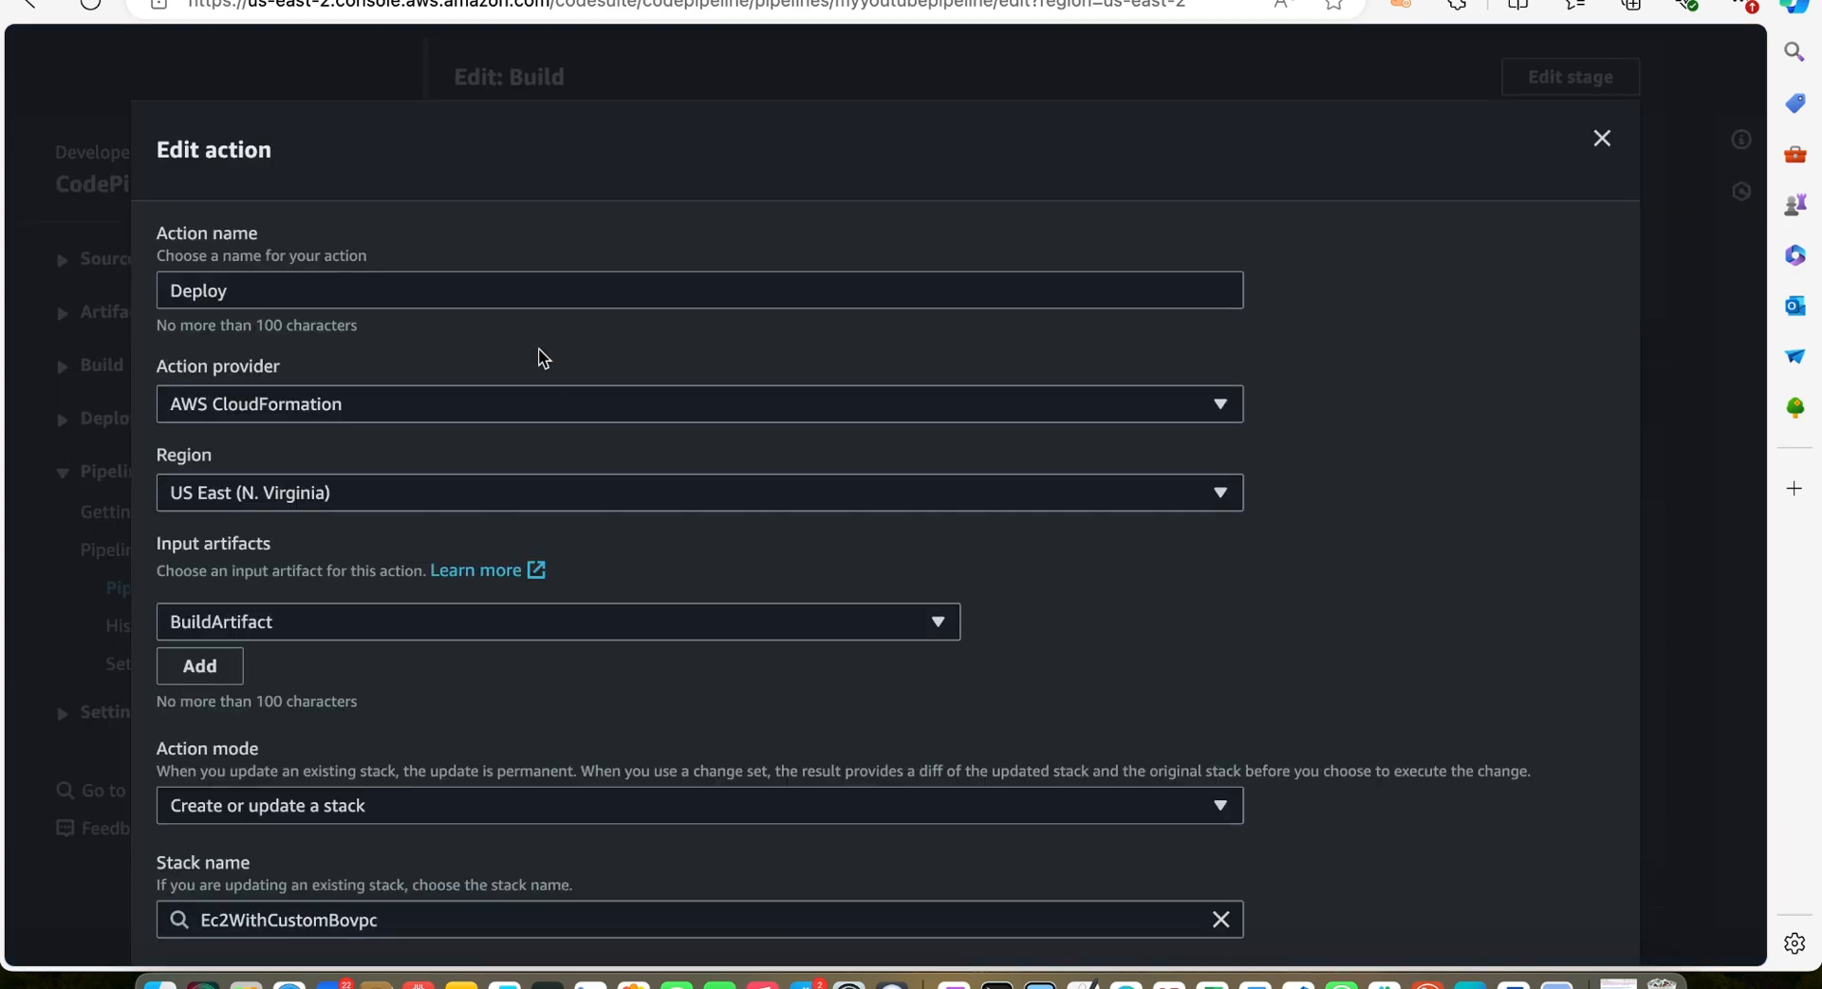
{"action": "scroll", "coordinate": [538, 349], "scroll_direction": "down", "scroll_amount": 6}
{"action": "scroll", "coordinate": [538, 348], "scroll_direction": "down", "scroll_amount": 6}
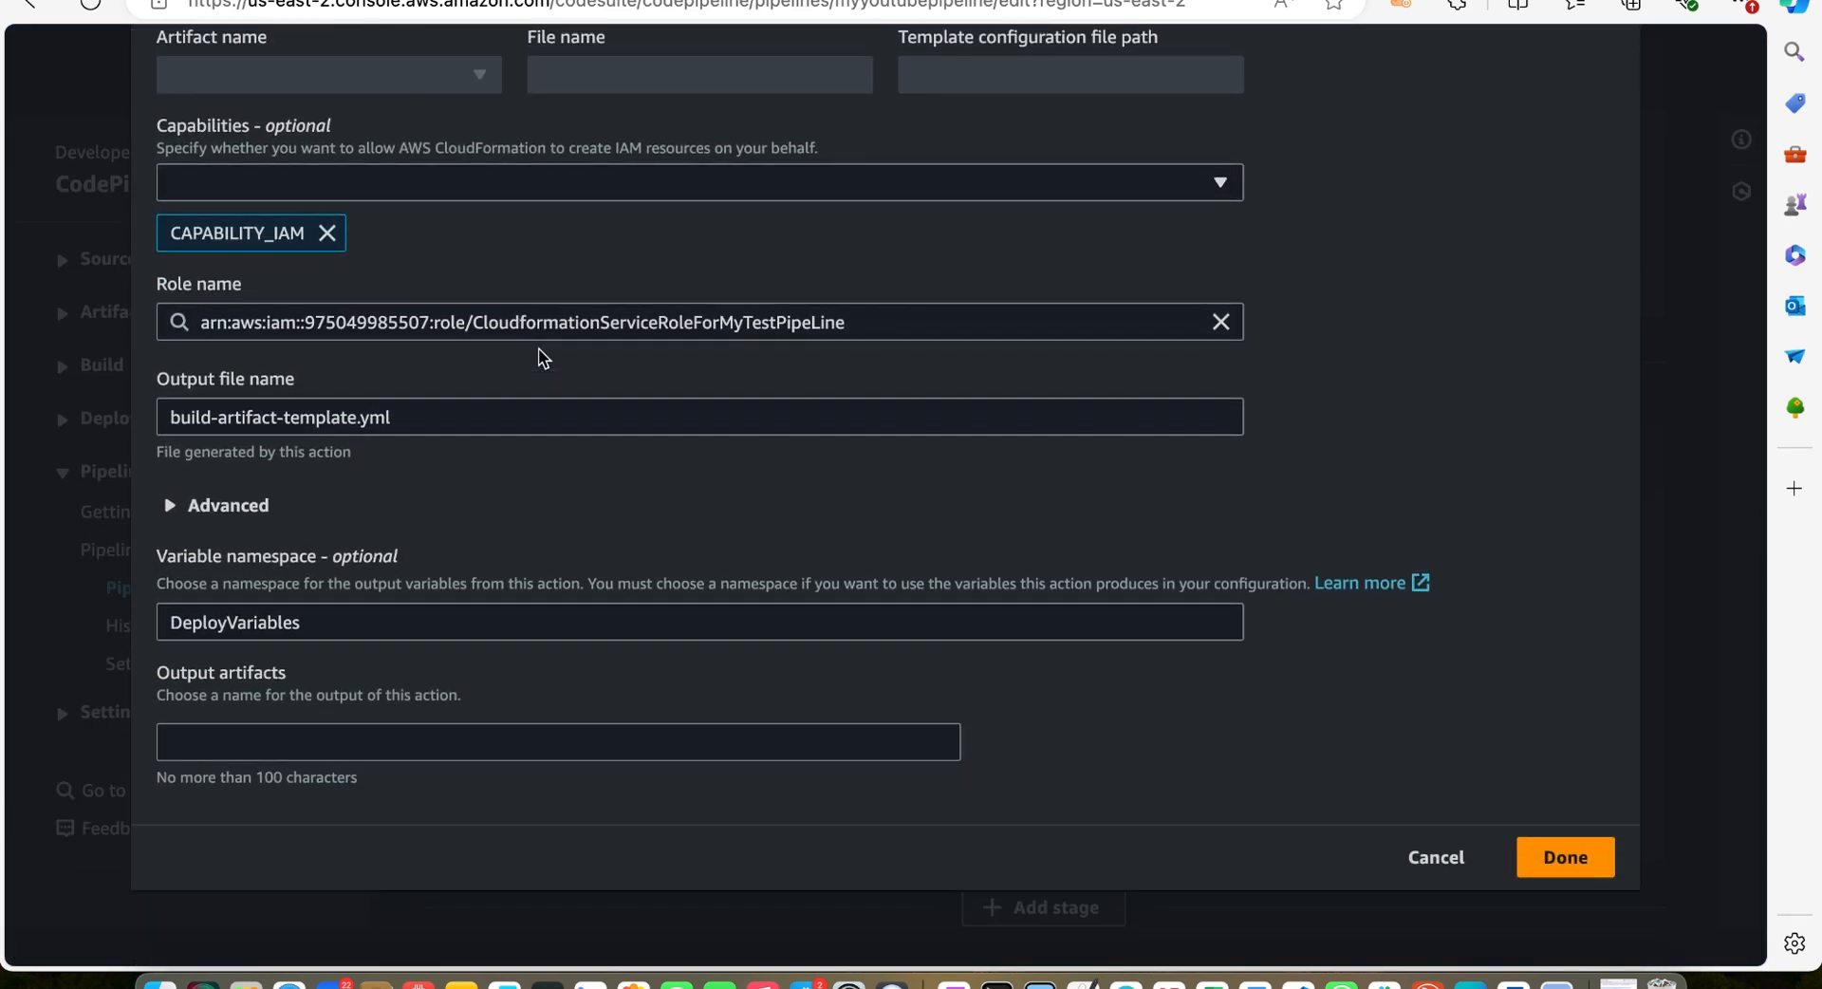
{"action": "left_click", "coordinate": [172, 508]}
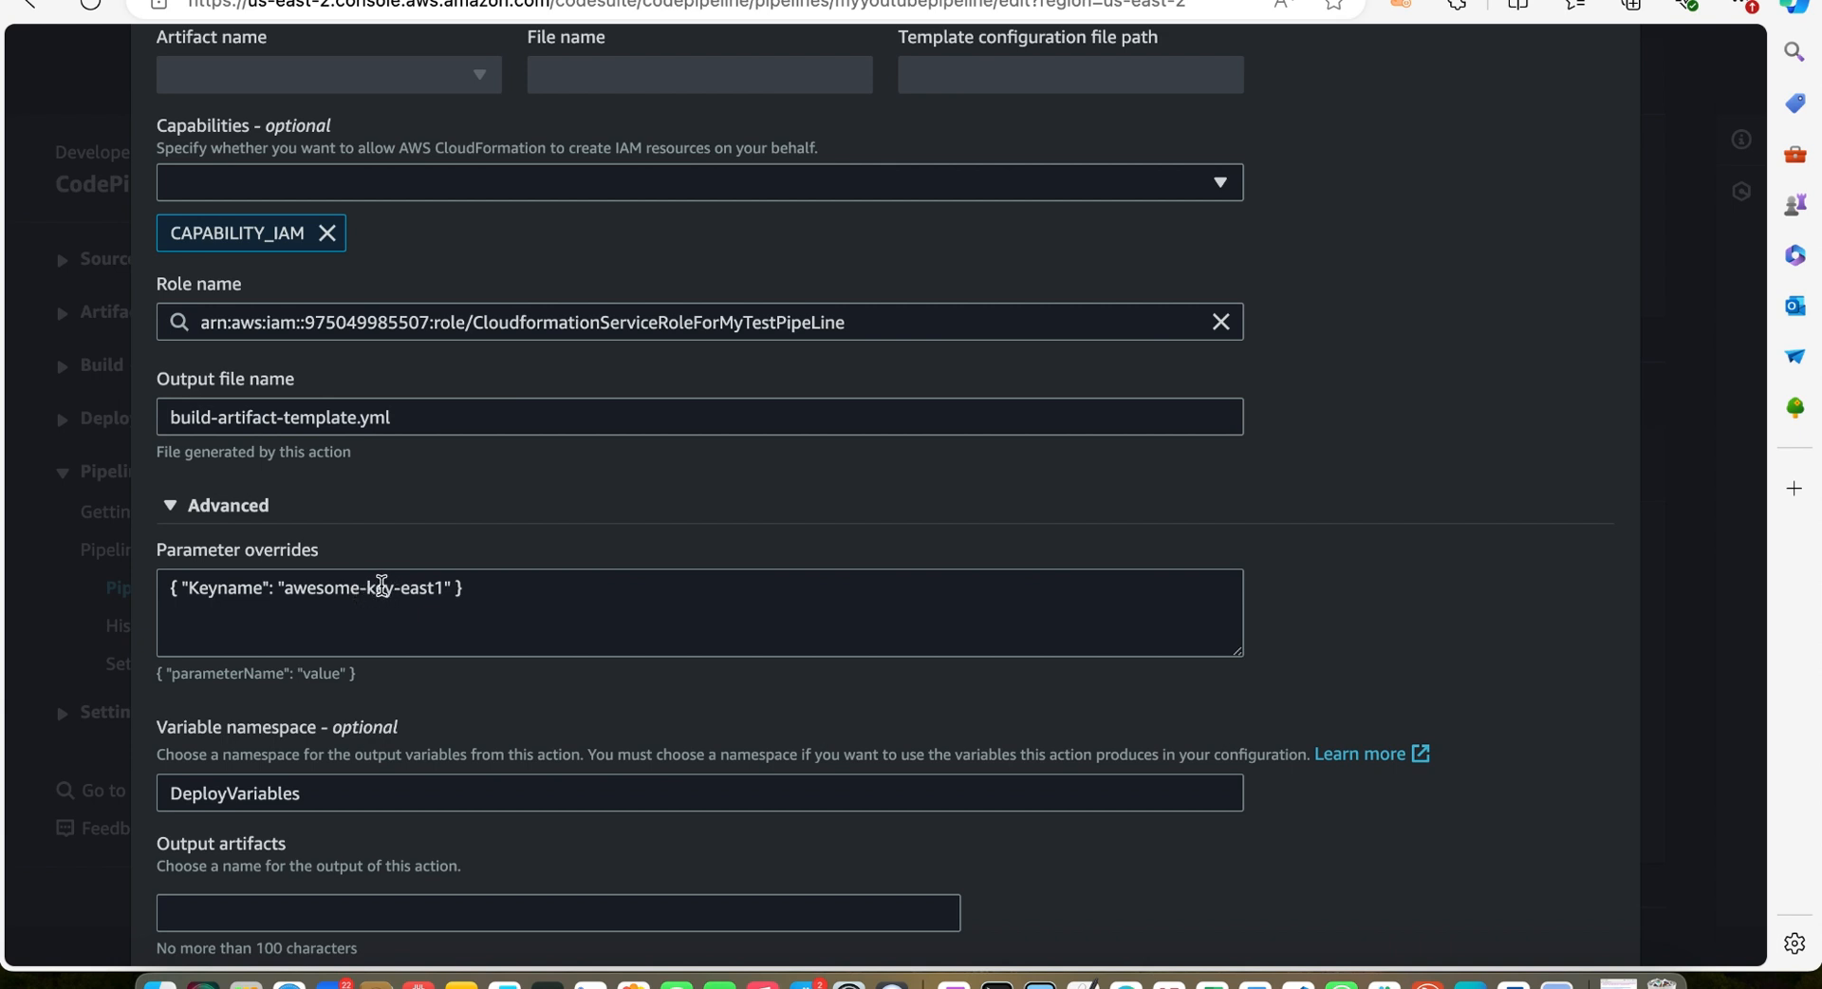
{"action": "left_click", "coordinate": [228, 588]}
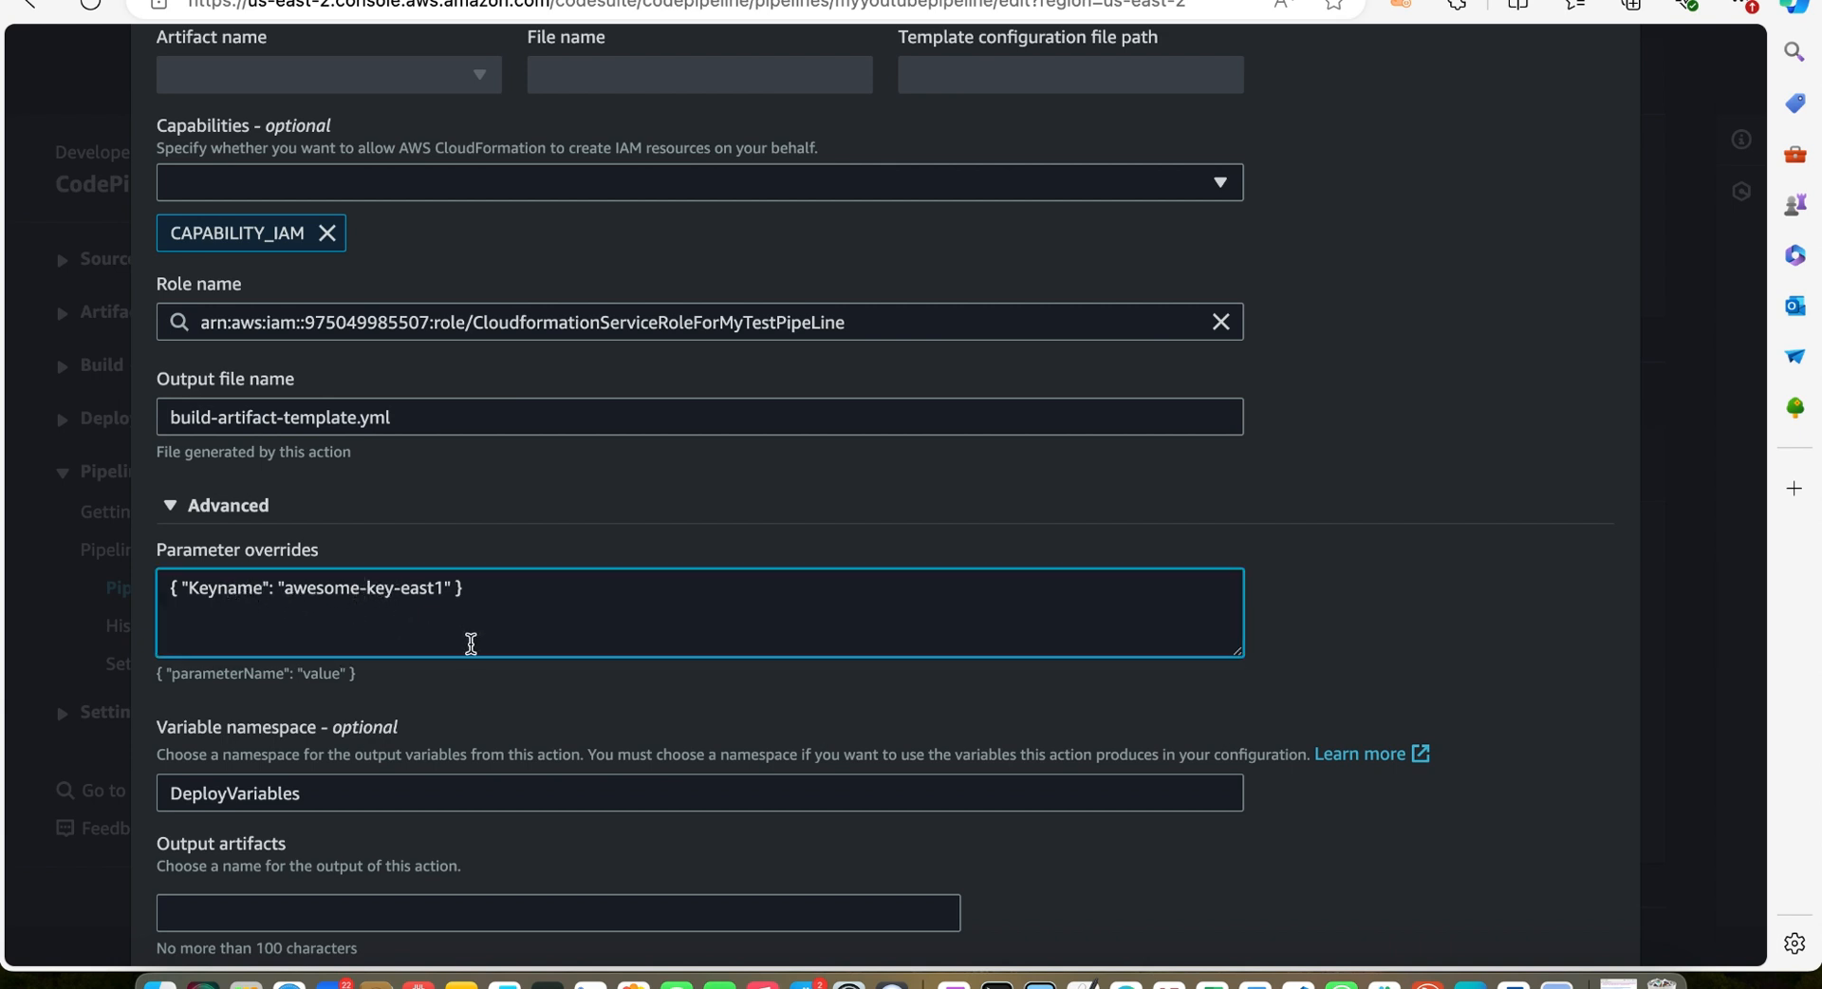
{"action": "key", "text": "BackSpace"}
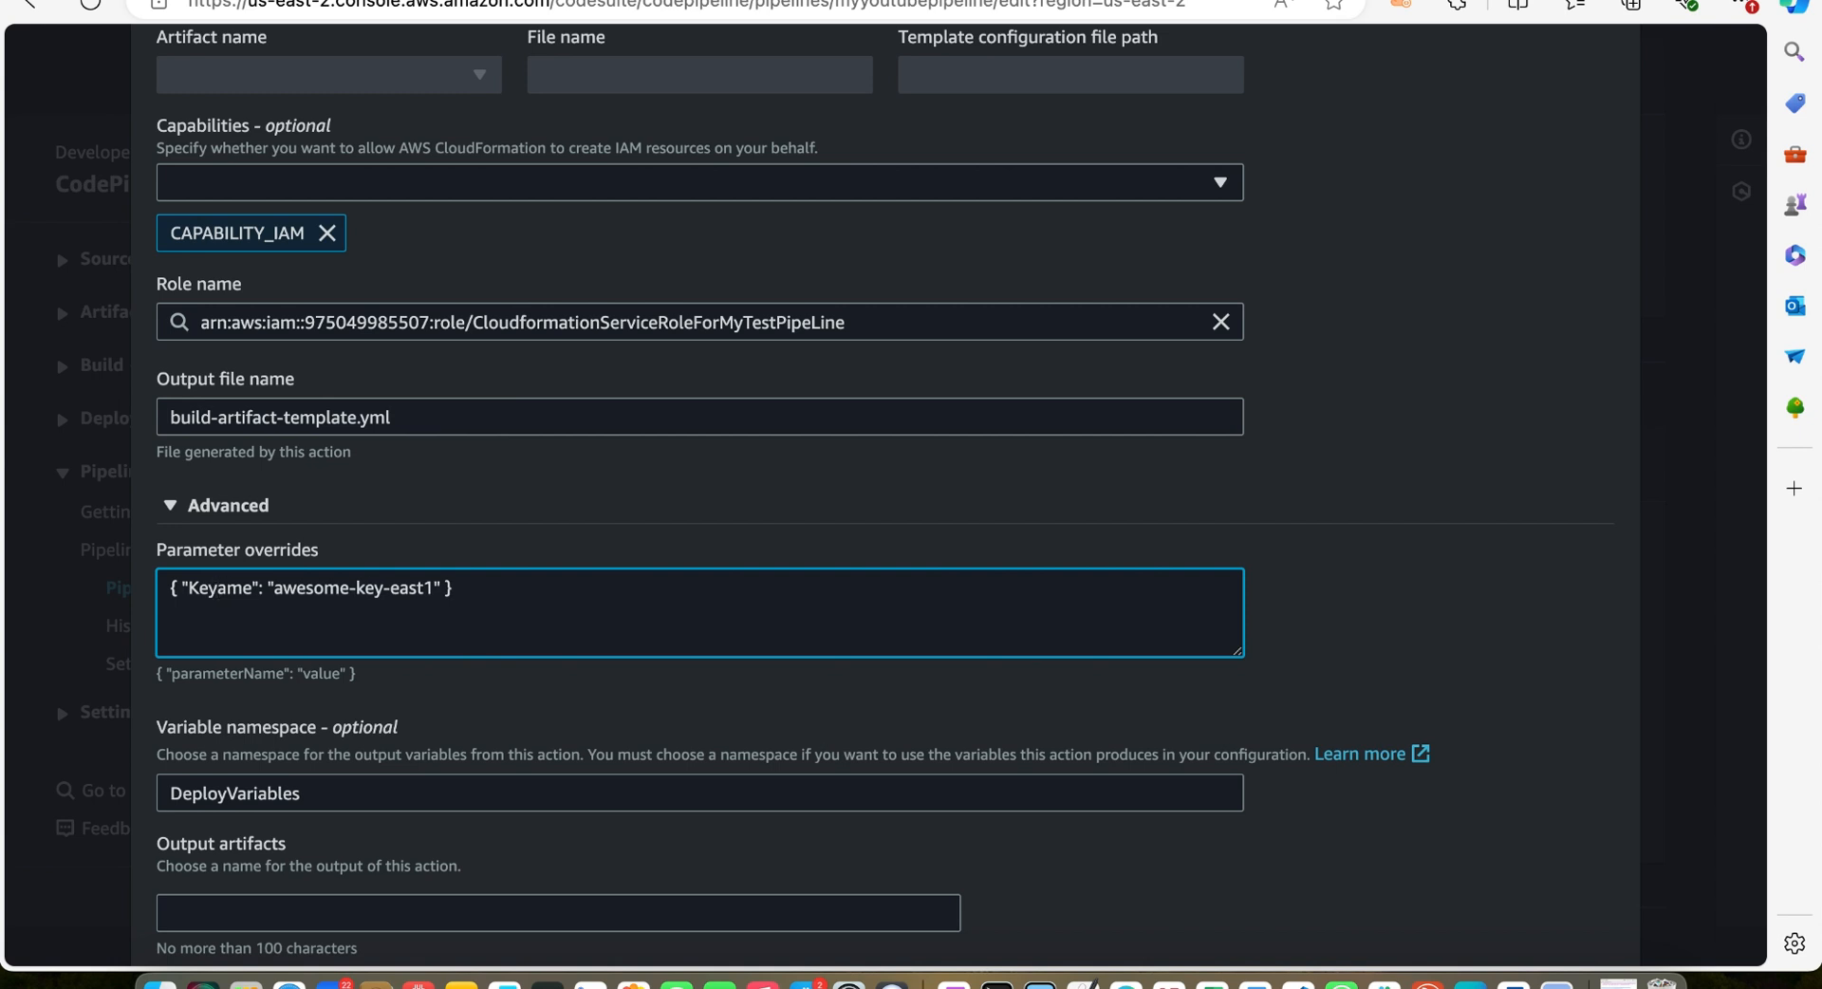
{"action": "type", "text": "N"}
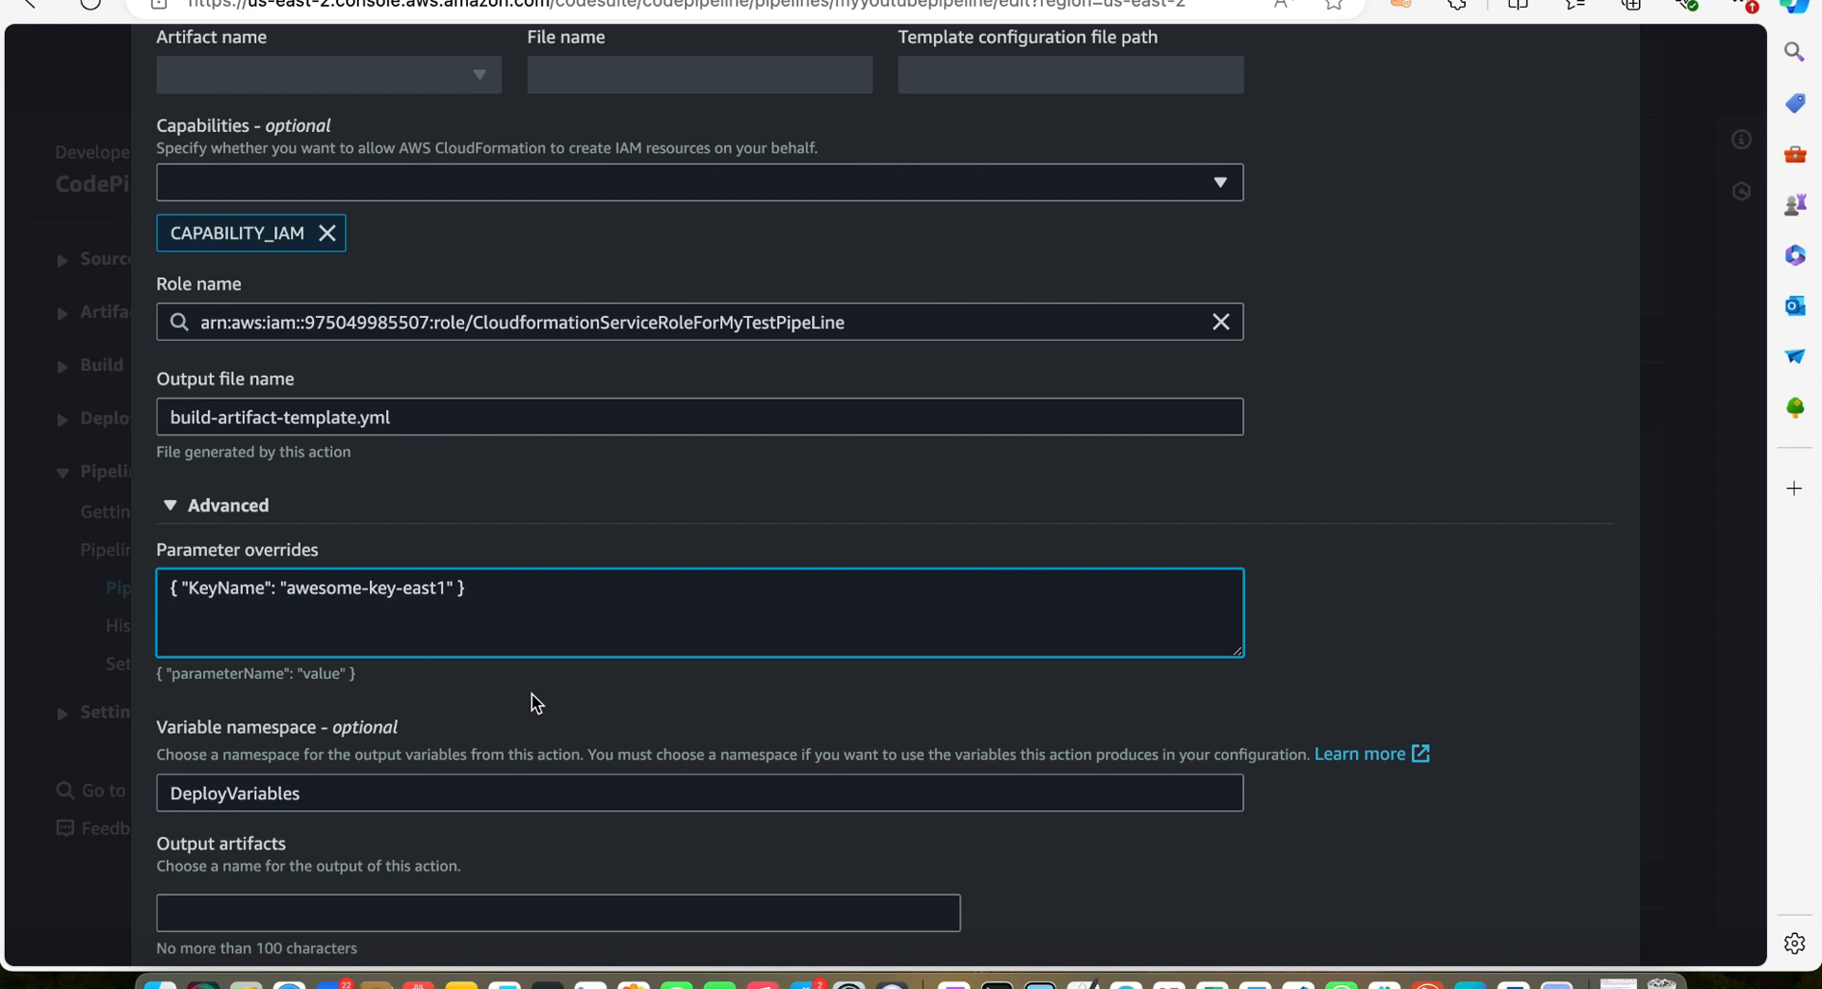
Confirm the edited Deploy action and save the pipeline changes
{"action": "scroll", "coordinate": [532, 693], "scroll_direction": "down", "scroll_amount": 3}
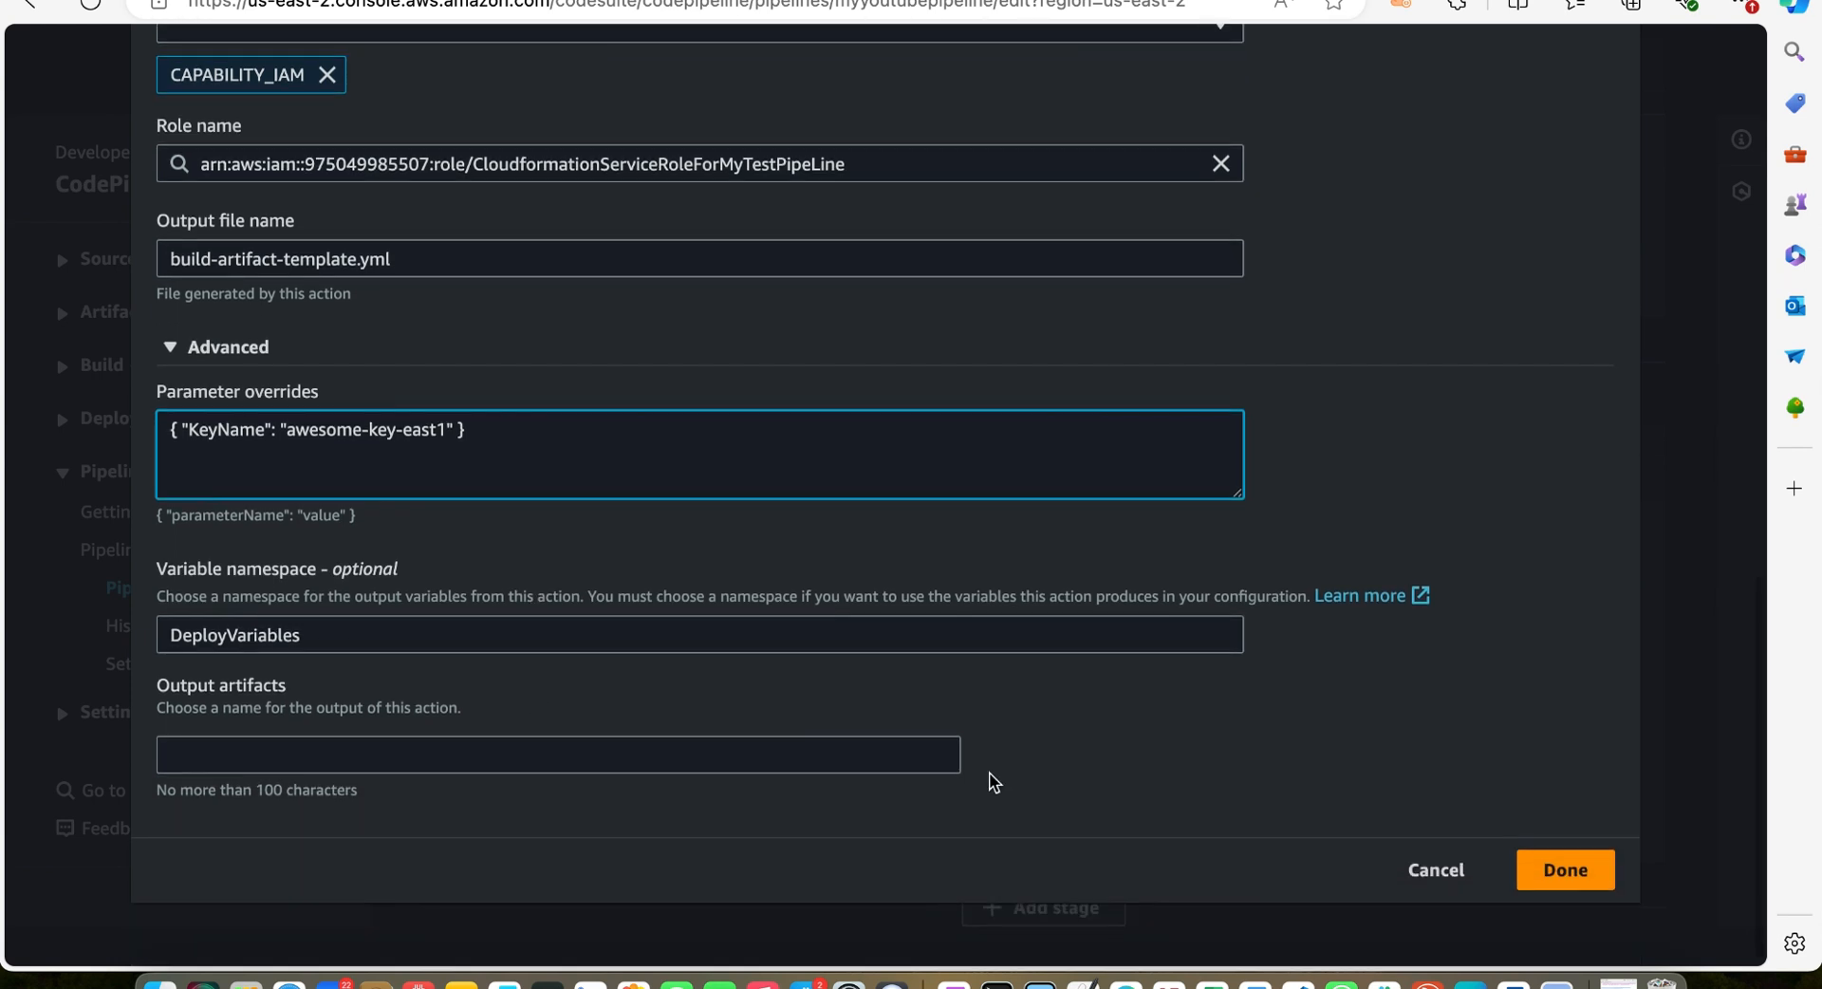
{"action": "left_click", "coordinate": [1594, 869]}
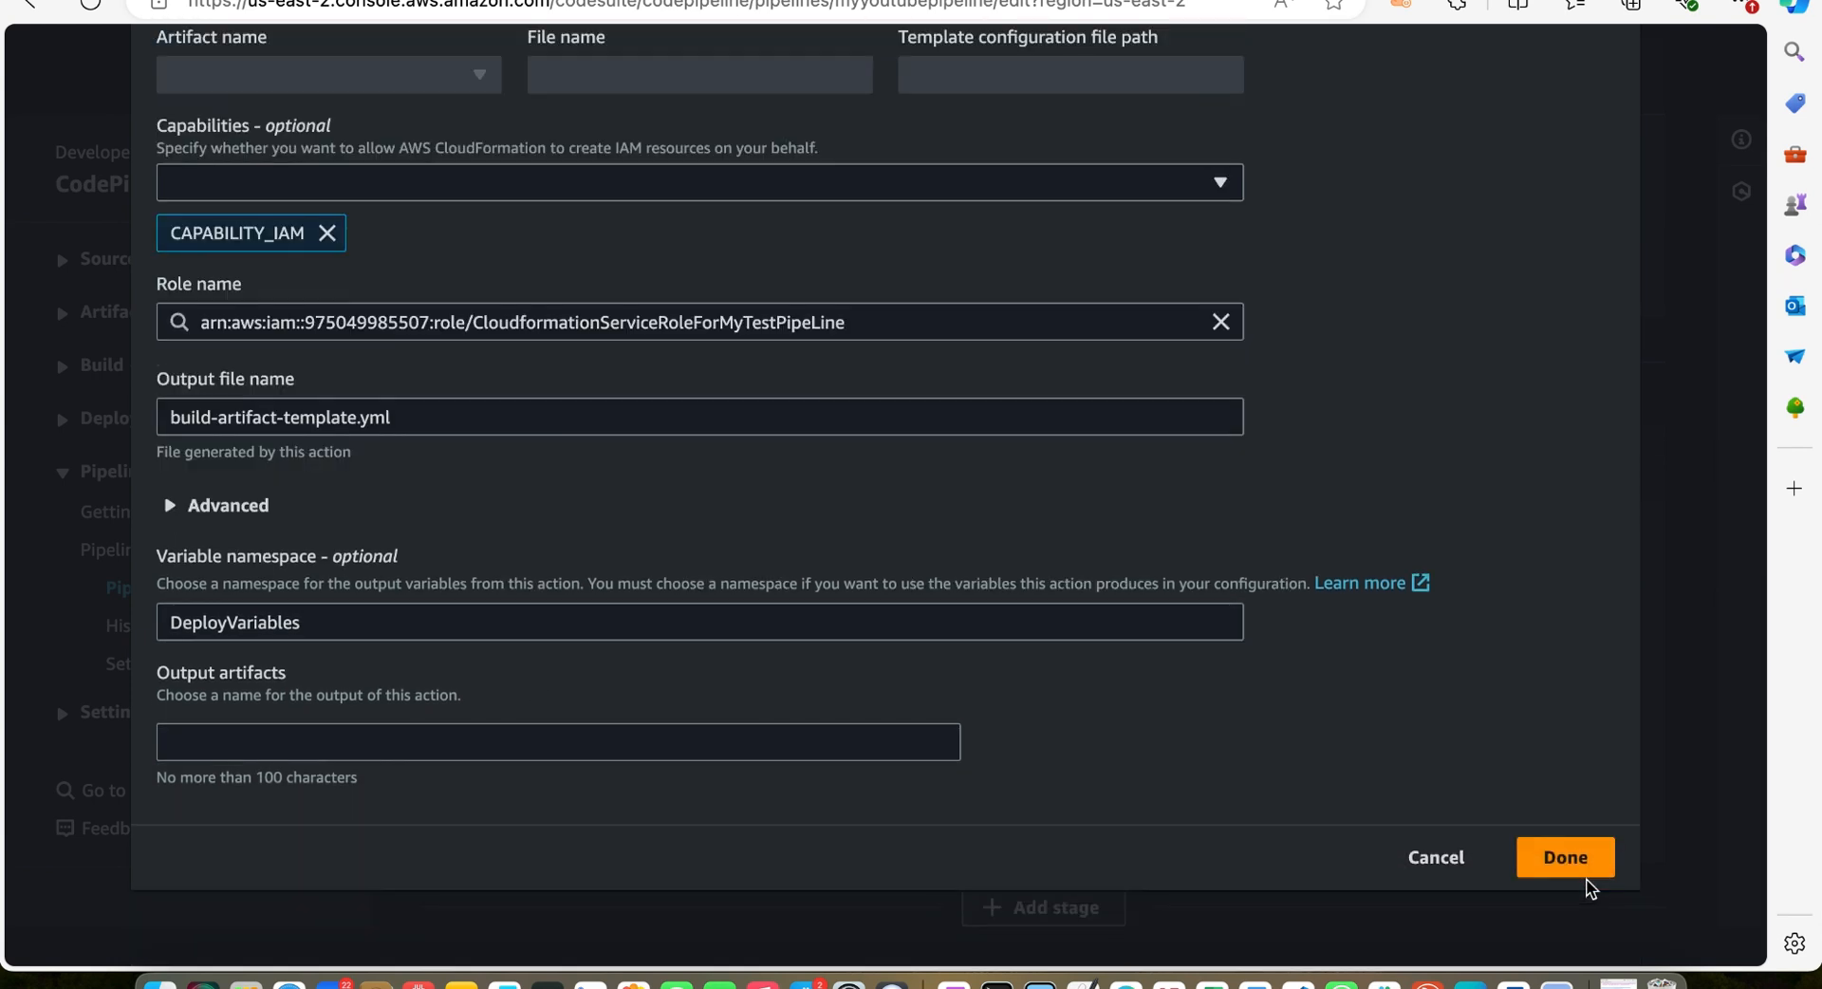
{"action": "left_click", "coordinate": [1570, 860]}
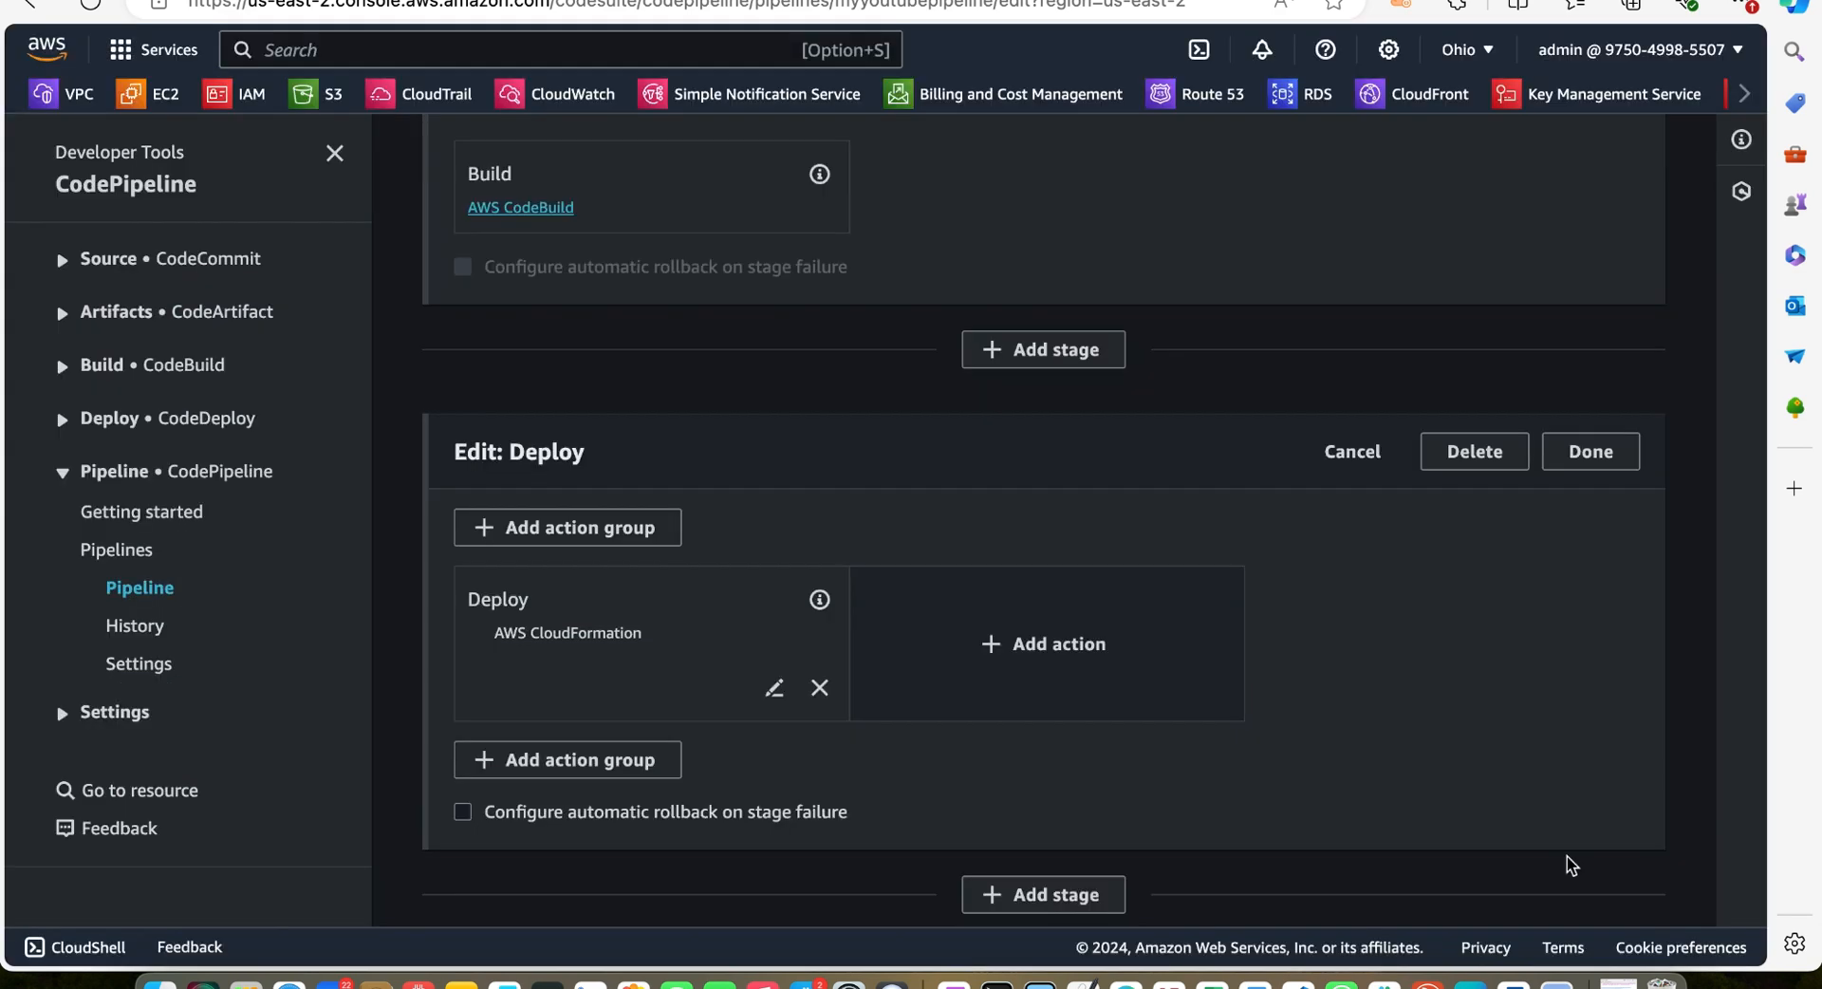
{"action": "scroll", "coordinate": [1568, 856], "scroll_direction": "up", "scroll_amount": 15}
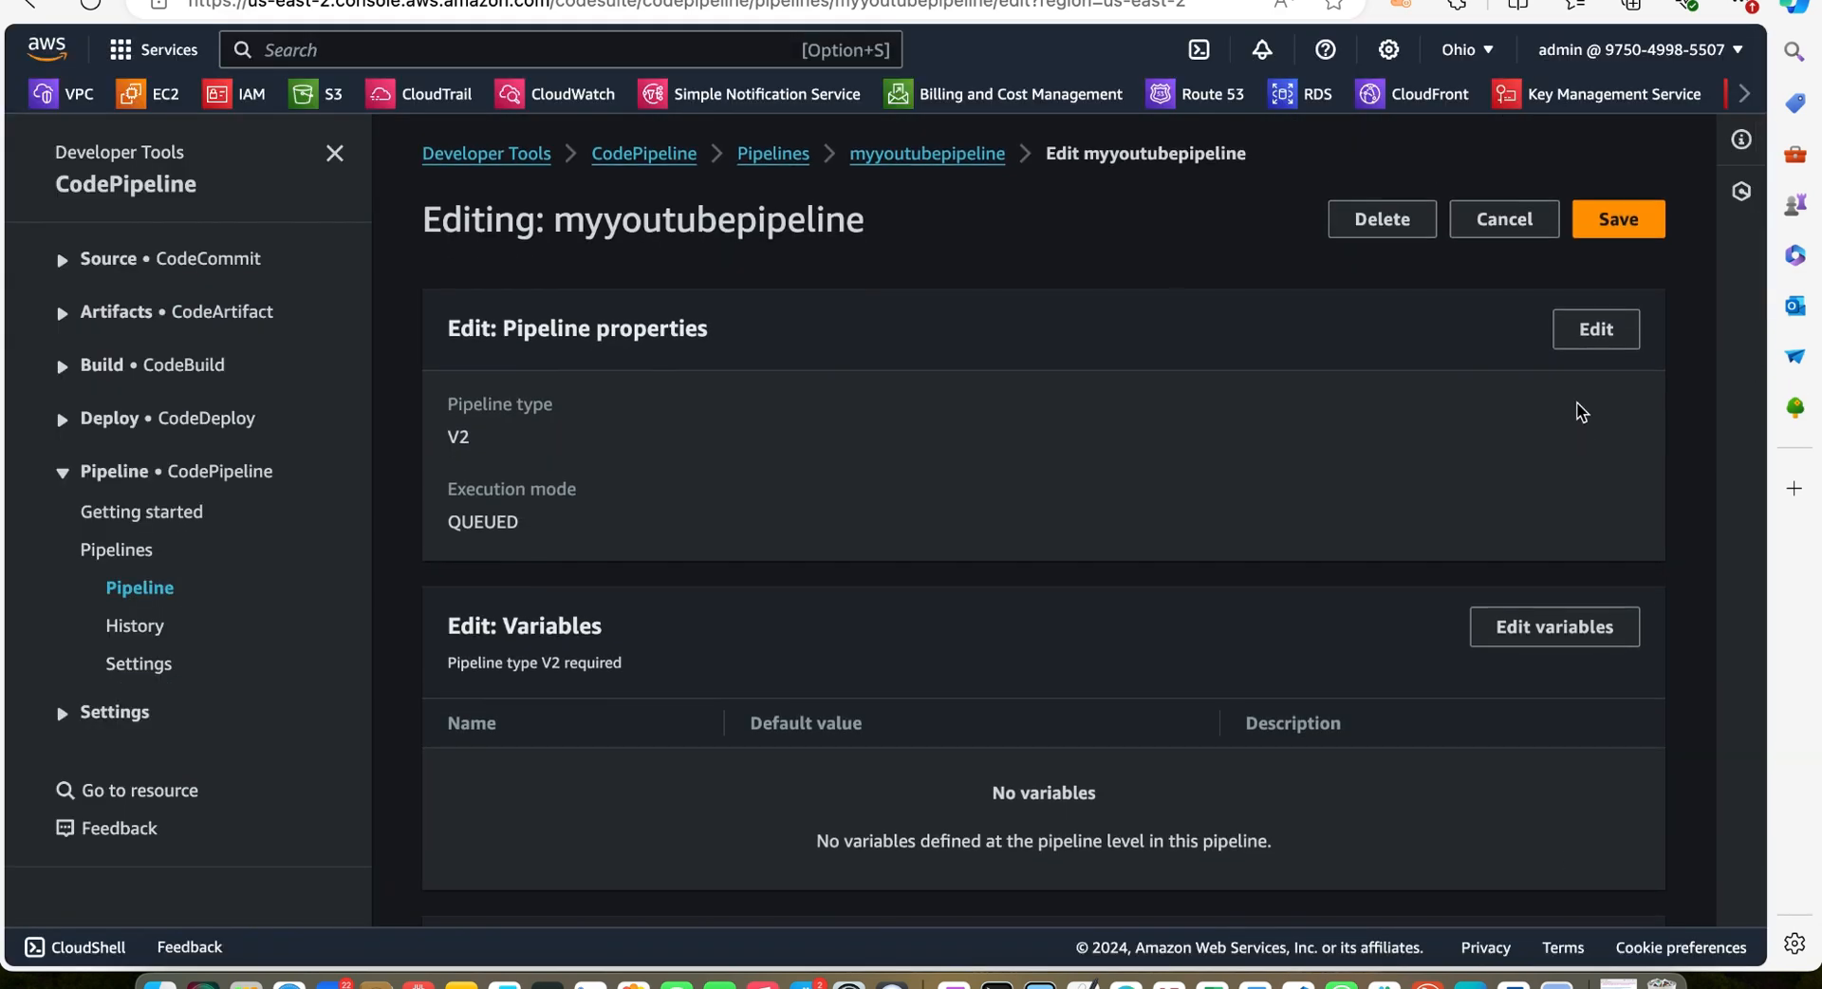
{"action": "left_click", "coordinate": [1610, 228]}
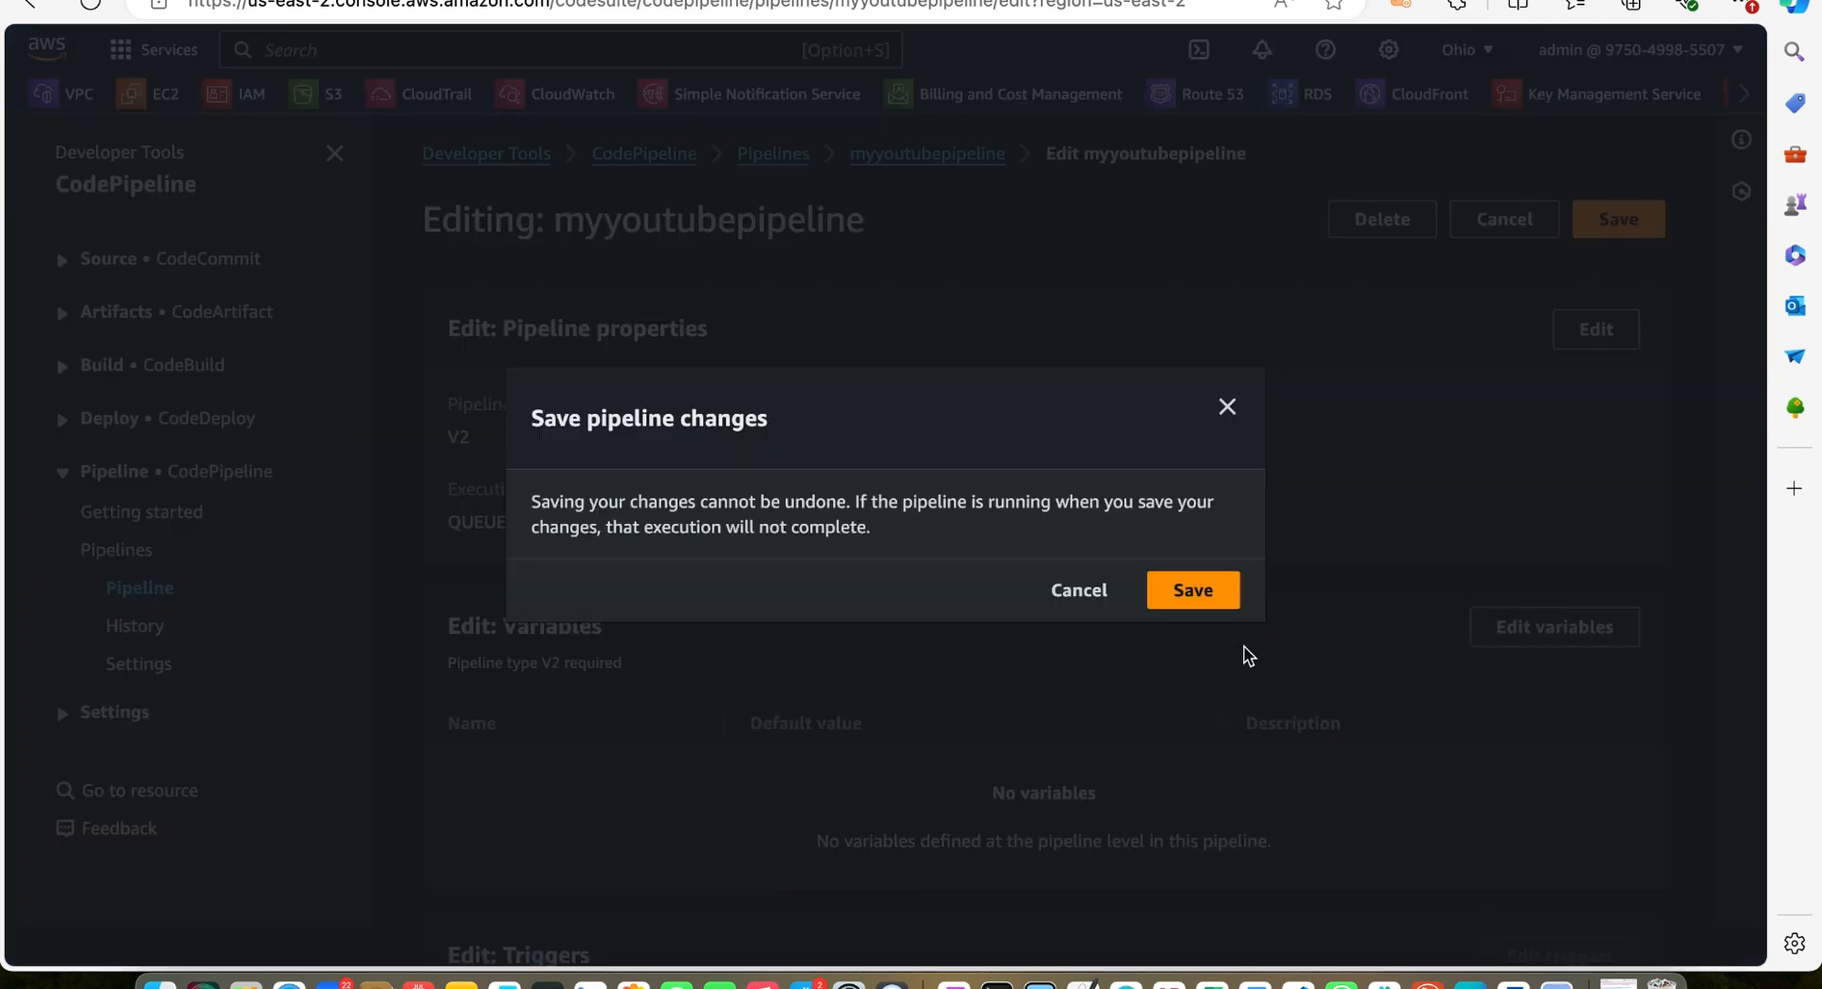
{"action": "left_click", "coordinate": [1191, 590]}
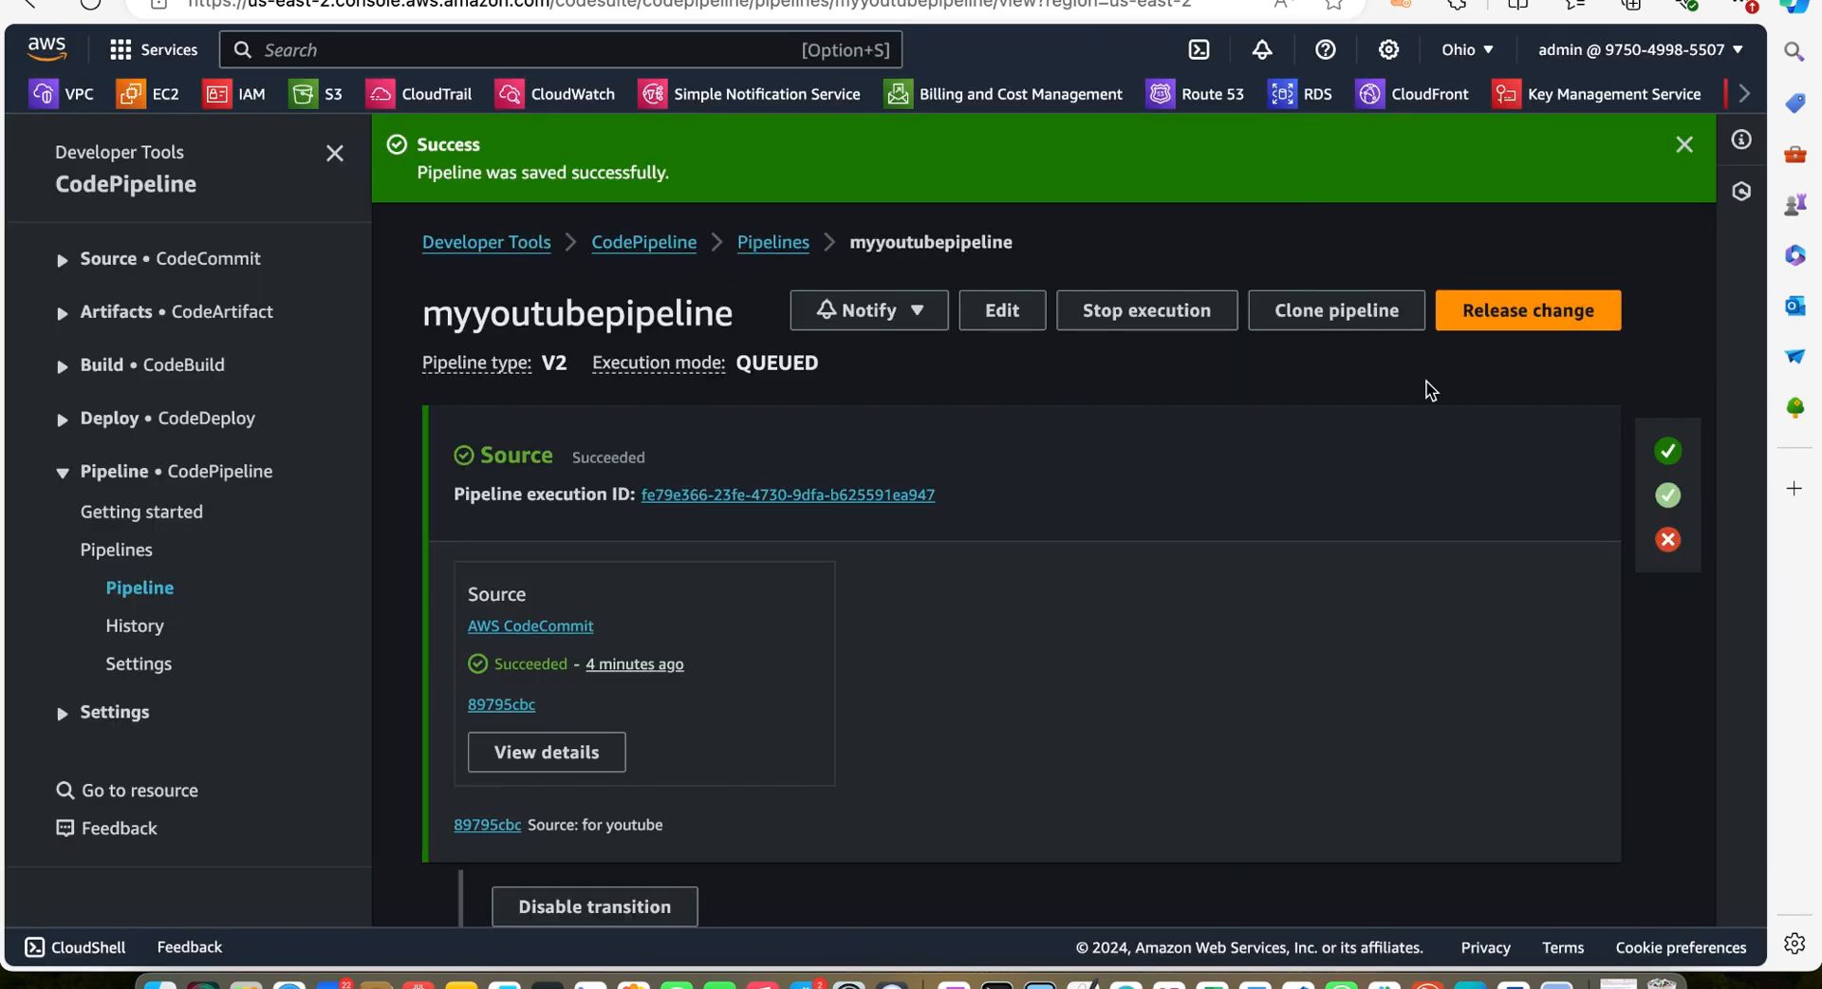
Release the most recent change through the pipeline and dismiss both success notifications
{"action": "left_click", "coordinate": [1533, 311]}
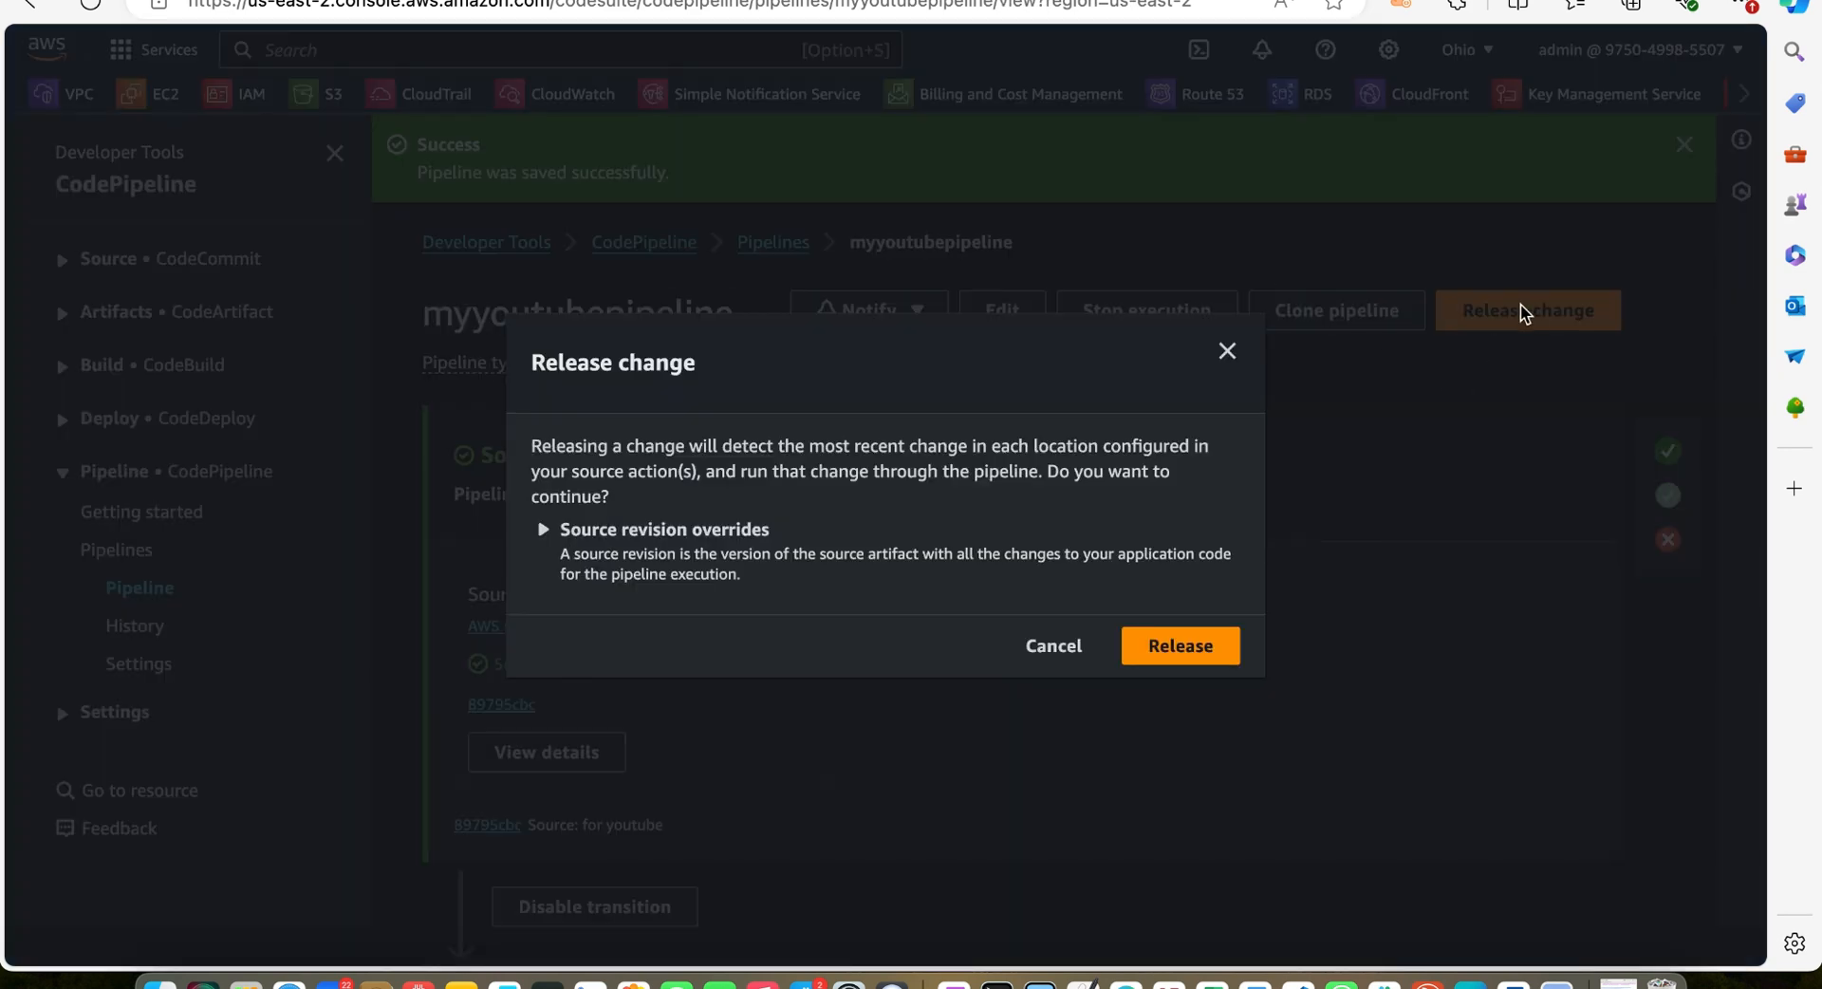
{"action": "left_click", "coordinate": [1184, 644]}
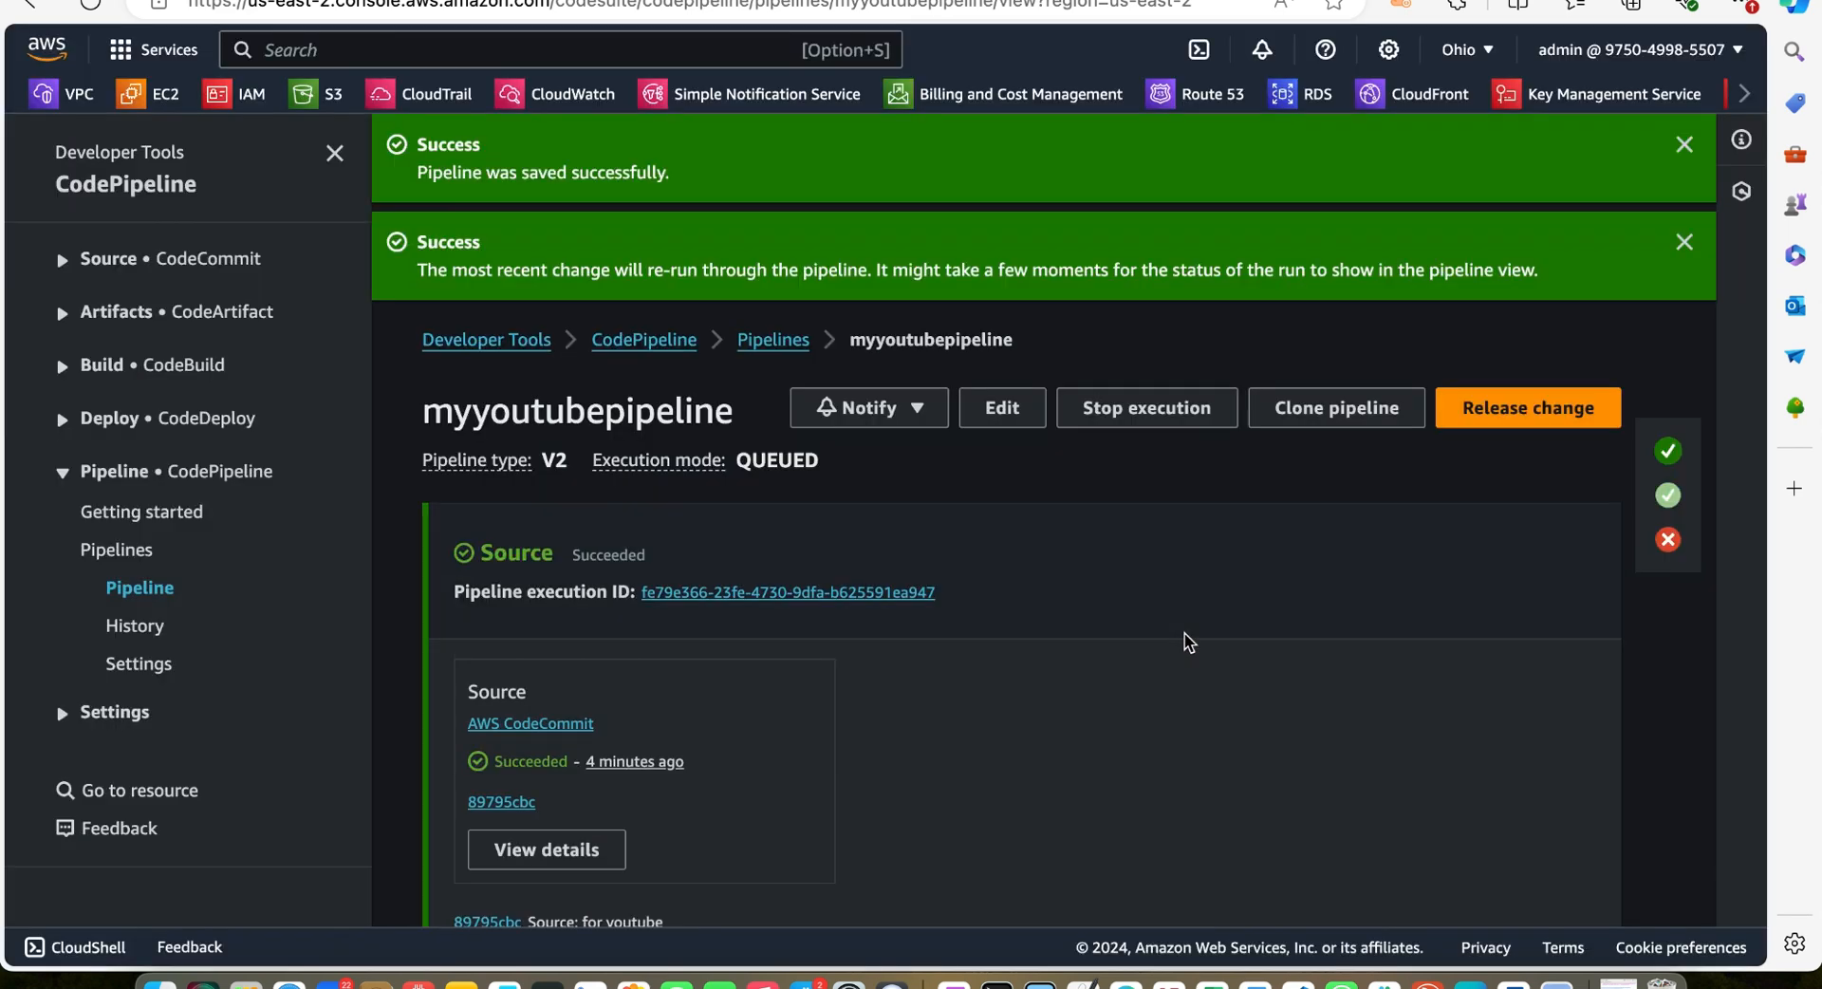
{"action": "left_click", "coordinate": [1685, 247]}
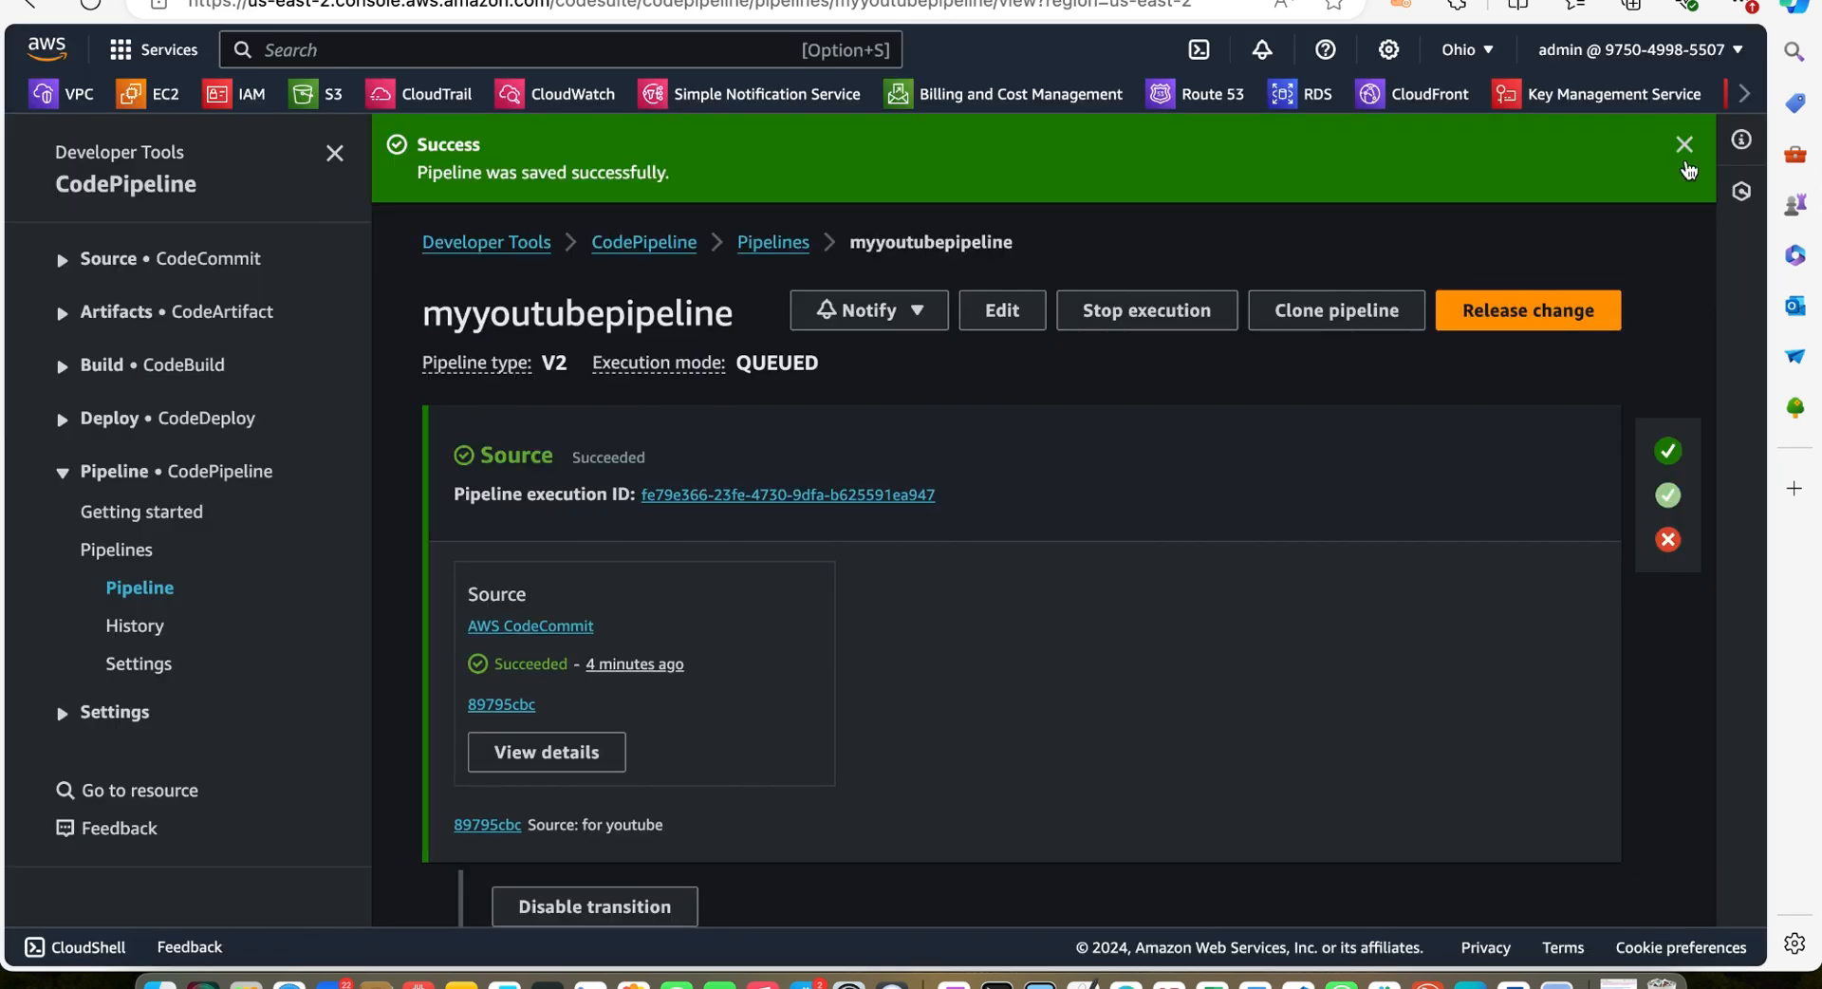
{"action": "left_click", "coordinate": [1684, 144]}
Follow the Source, Build and Deploy stages of the new pipeline run
{"action": "scroll", "coordinate": [1556, 532], "scroll_direction": "down", "scroll_amount": 9}
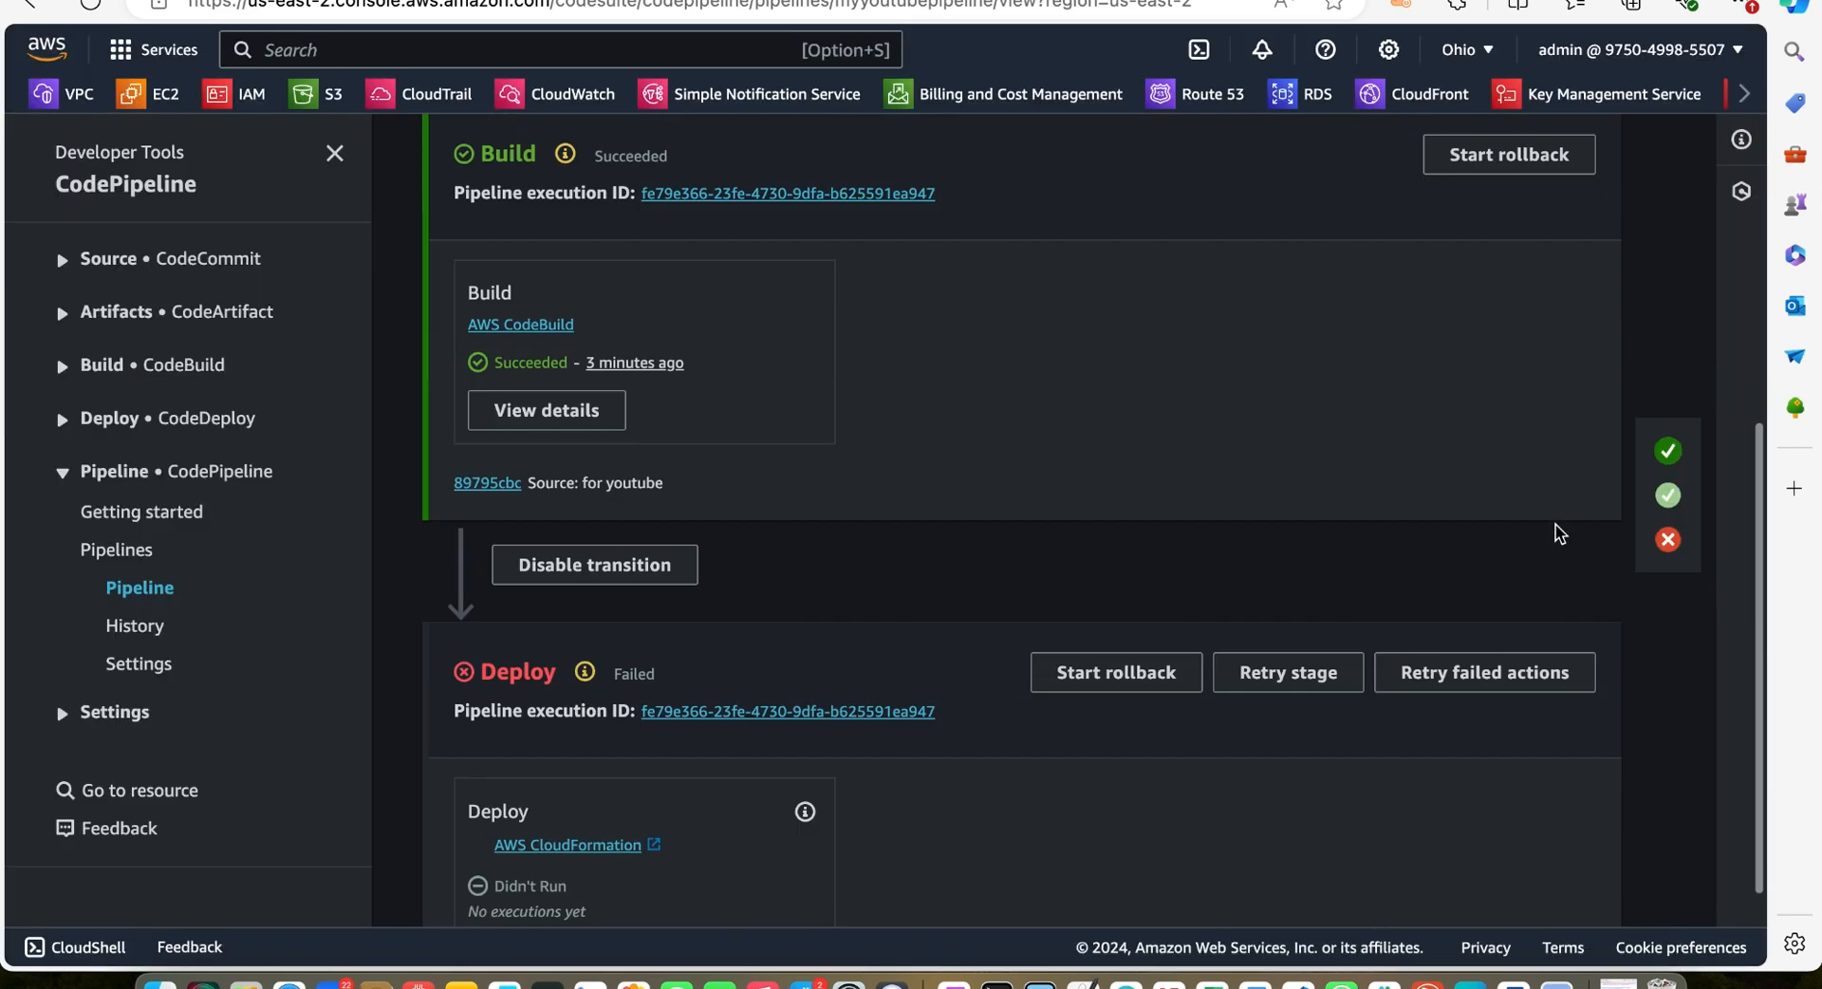
{"action": "scroll", "coordinate": [1556, 532], "scroll_direction": "down", "scroll_amount": 2}
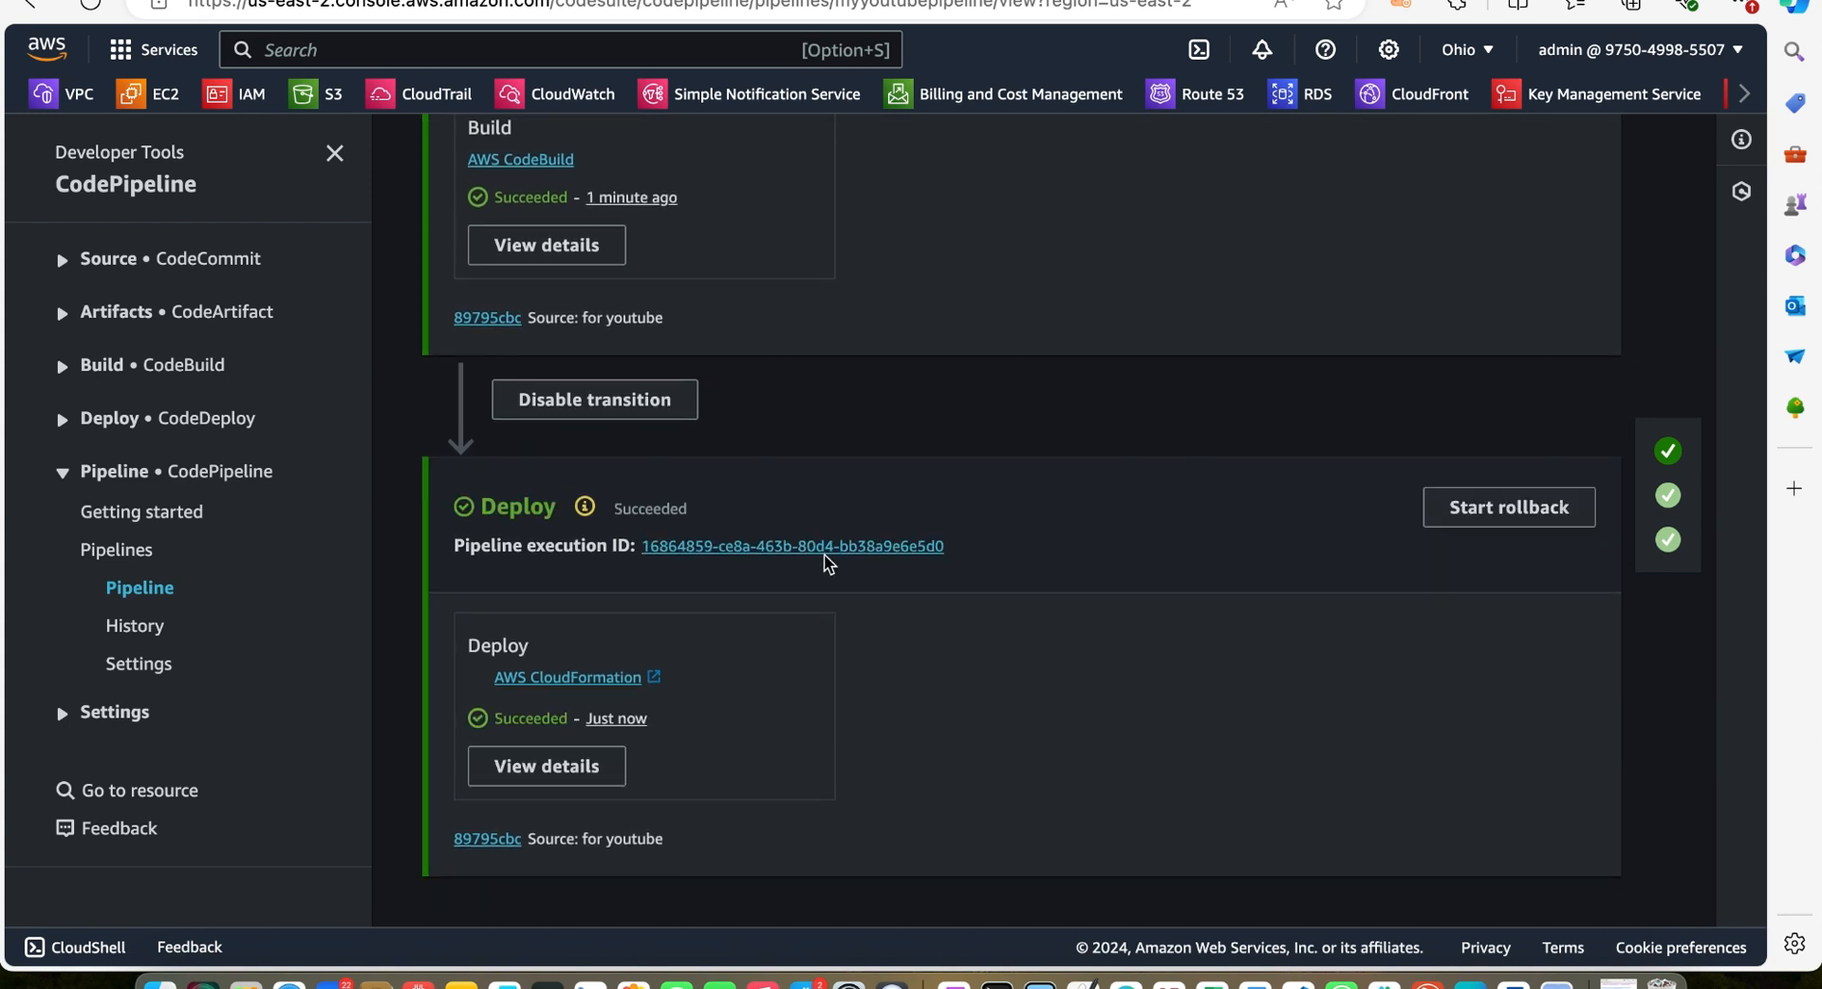
{"action": "scroll", "coordinate": [826, 565], "scroll_direction": "up", "scroll_amount": 4}
{"action": "scroll", "coordinate": [825, 566], "scroll_direction": "down", "scroll_amount": 3}
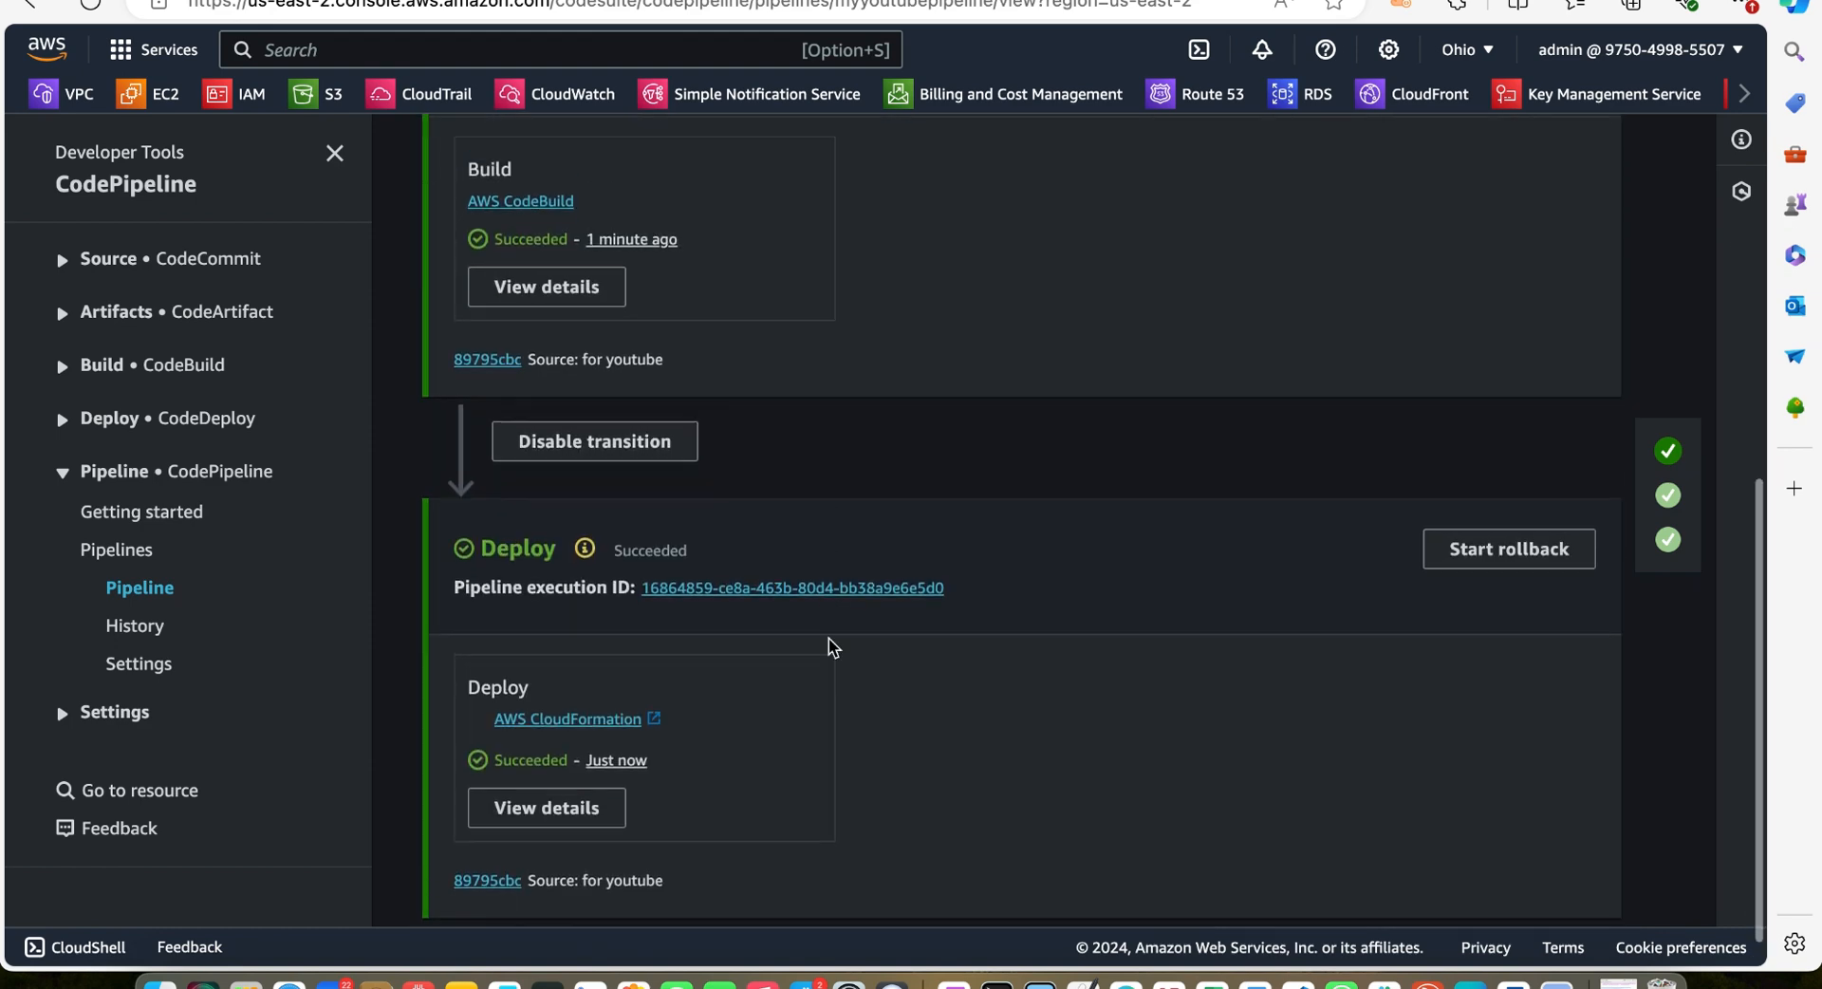
{"action": "scroll", "coordinate": [829, 643], "scroll_direction": "up", "scroll_amount": 2}
{"action": "scroll", "coordinate": [831, 646], "scroll_direction": "down", "scroll_amount": 2}
{"action": "scroll", "coordinate": [831, 655], "scroll_direction": "up", "scroll_amount": 8}
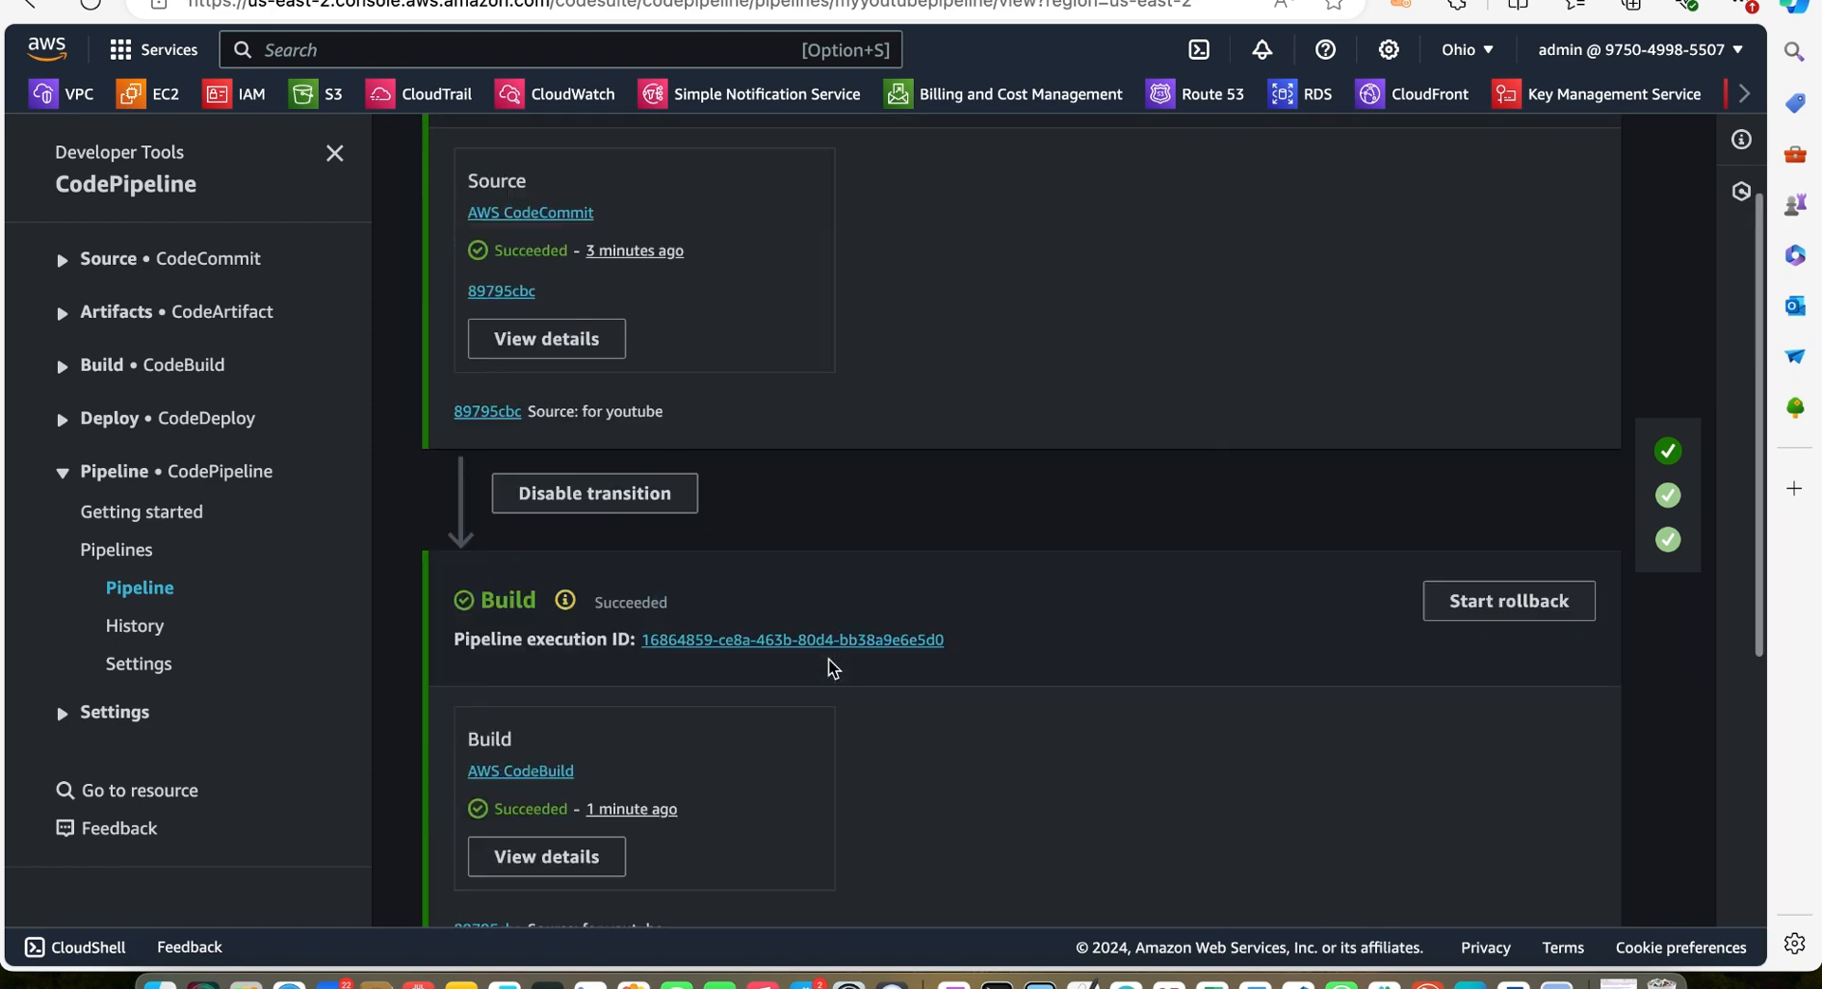
{"action": "scroll", "coordinate": [830, 667], "scroll_direction": "down", "scroll_amount": 10}
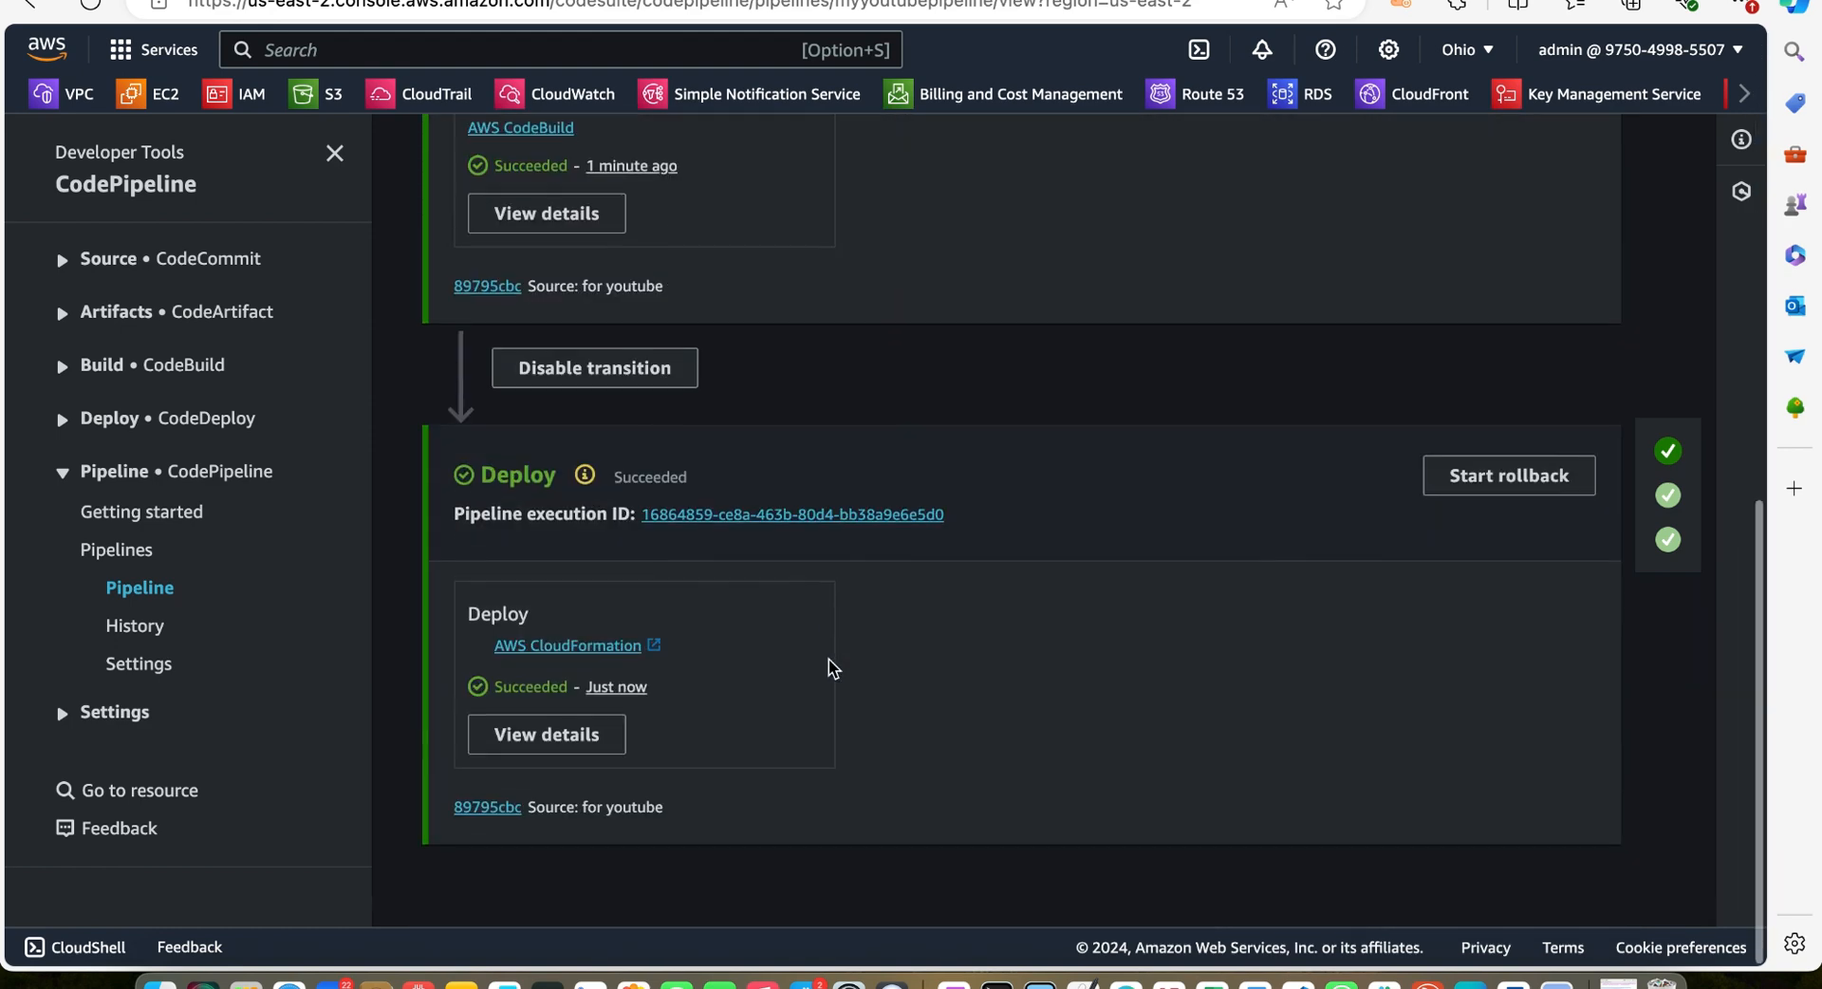
{"action": "scroll", "coordinate": [831, 667], "scroll_direction": "up", "scroll_amount": 9}
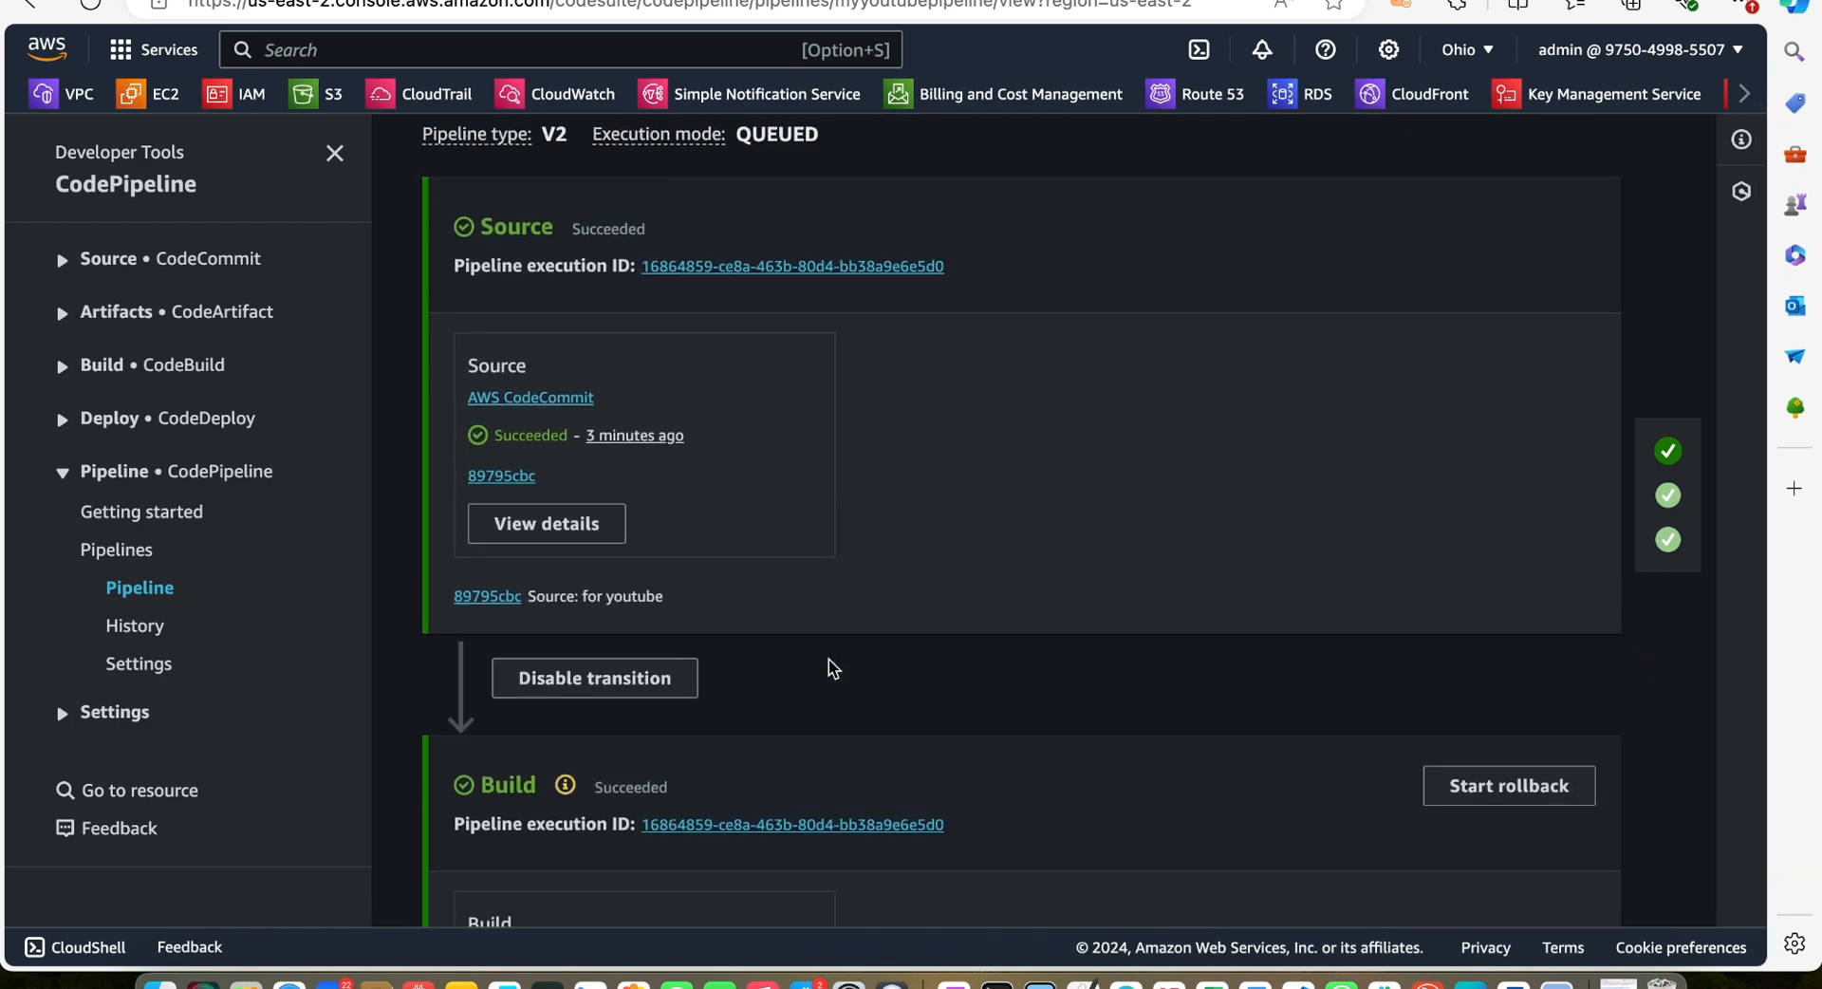
{"action": "scroll", "coordinate": [831, 667], "scroll_direction": "down", "scroll_amount": 1}
{"action": "scroll", "coordinate": [928, 669], "scroll_direction": "down", "scroll_amount": 8}
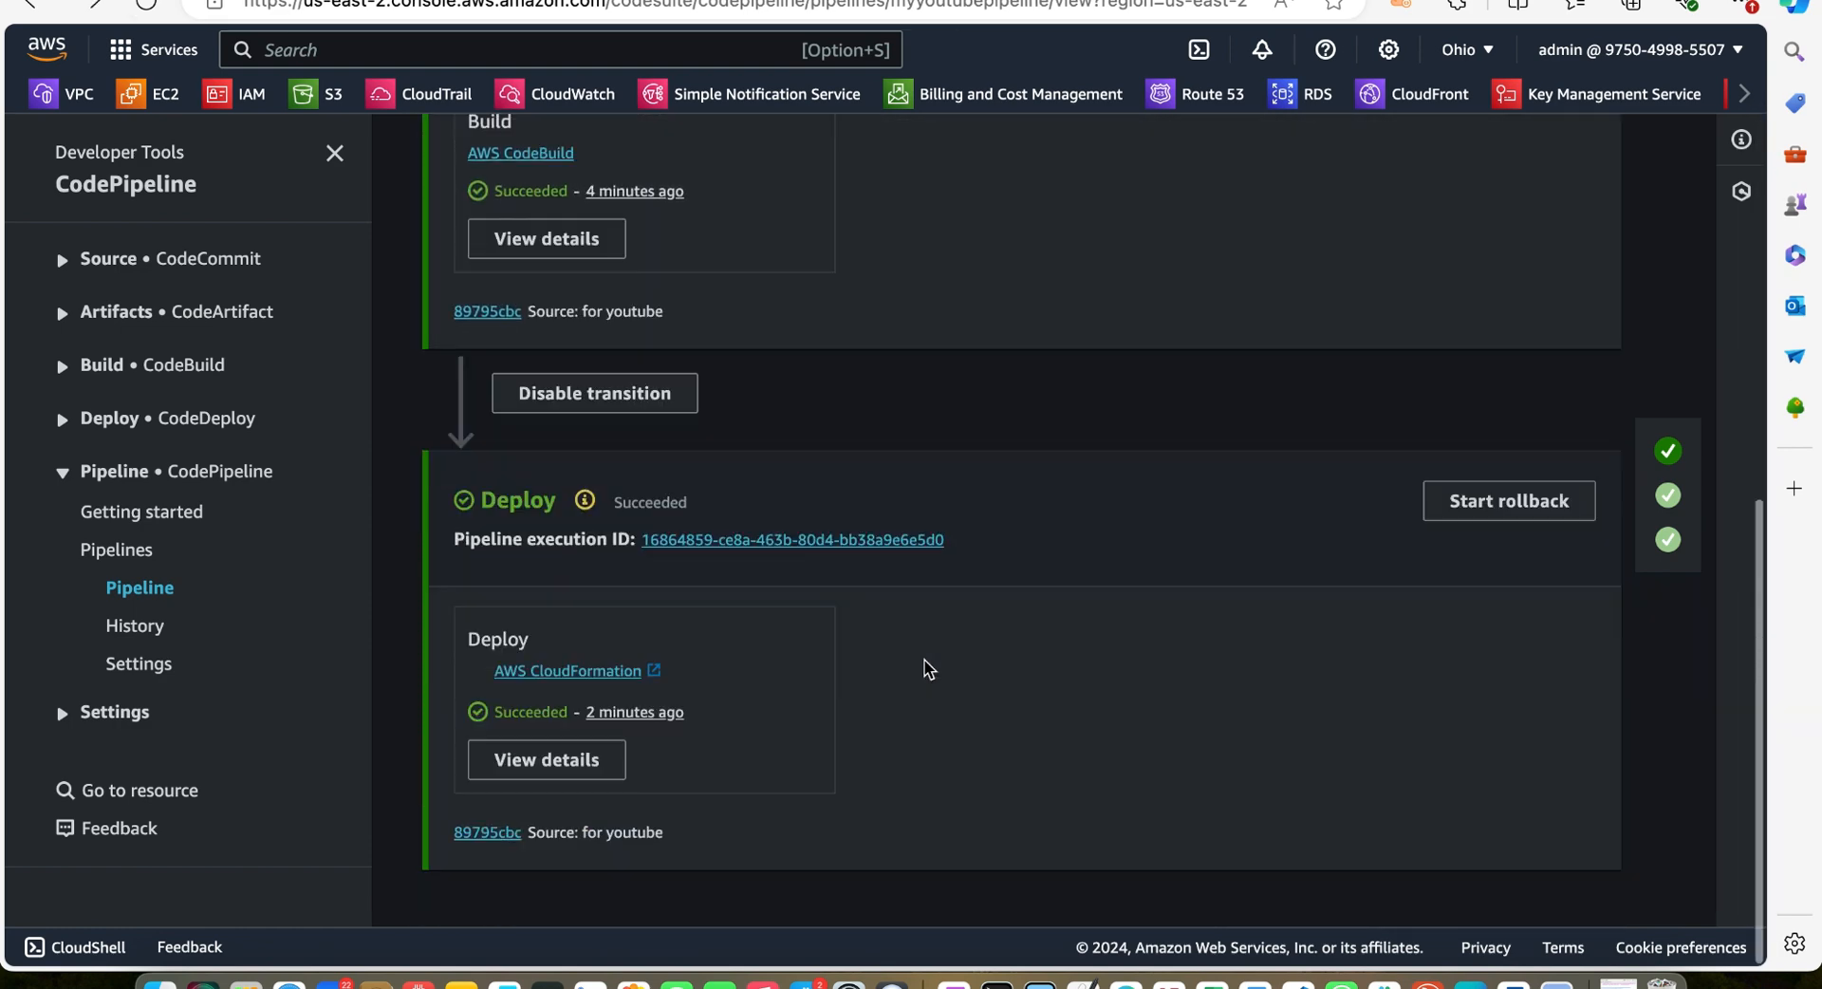
{"action": "scroll", "coordinate": [928, 669], "scroll_direction": "up", "scroll_amount": 1}
{"action": "scroll", "coordinate": [928, 669], "scroll_direction": "down", "scroll_amount": 1}
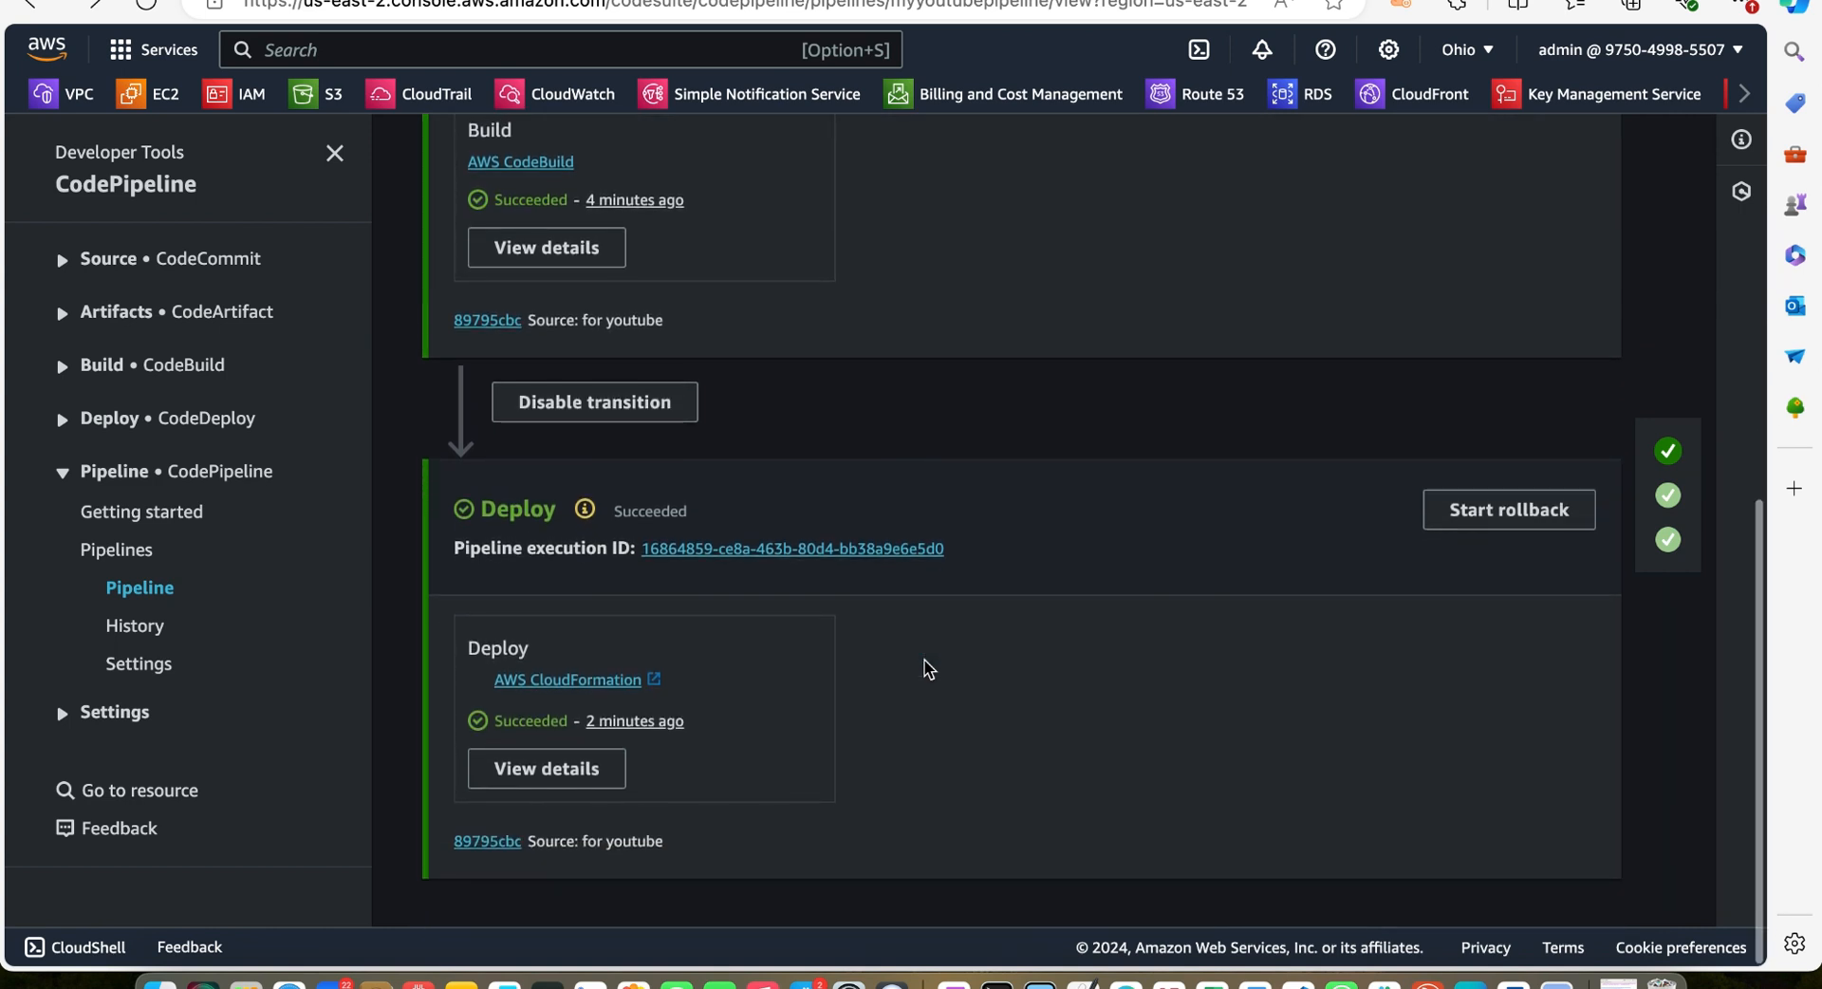
{"action": "scroll", "coordinate": [928, 669], "scroll_direction": "up", "scroll_amount": 6}
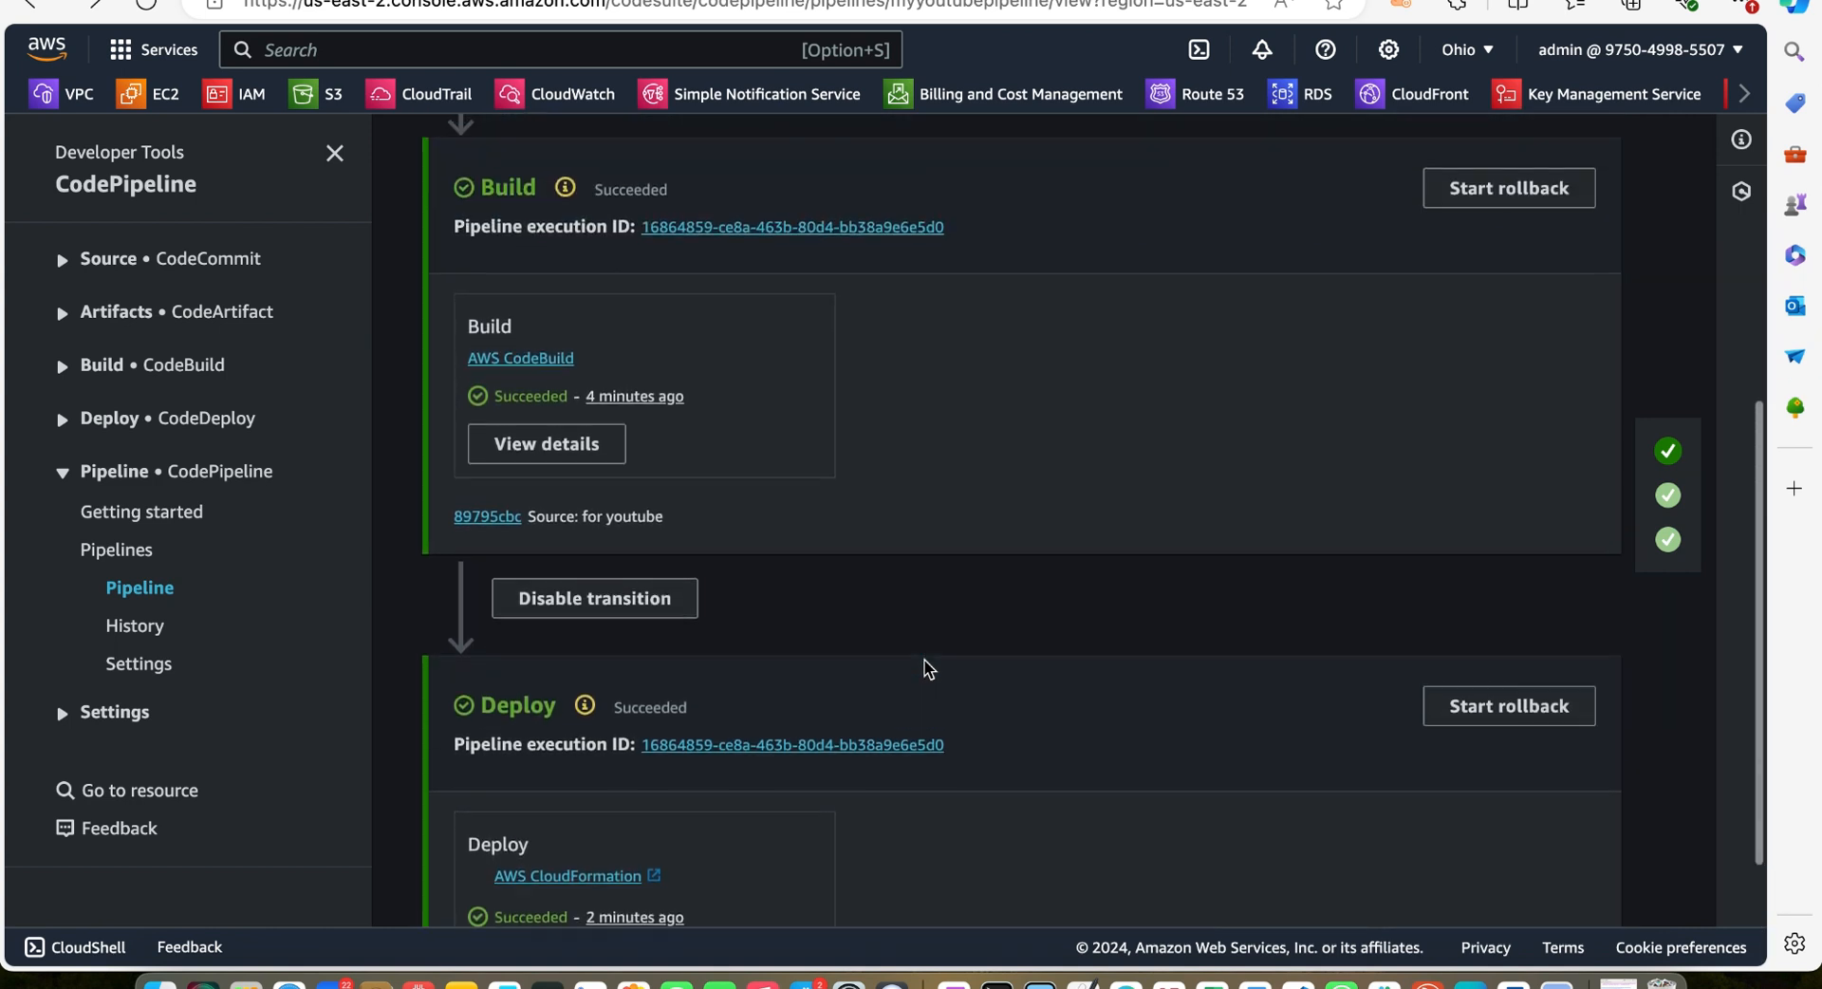
{"action": "scroll", "coordinate": [928, 669], "scroll_direction": "up", "scroll_amount": 4}
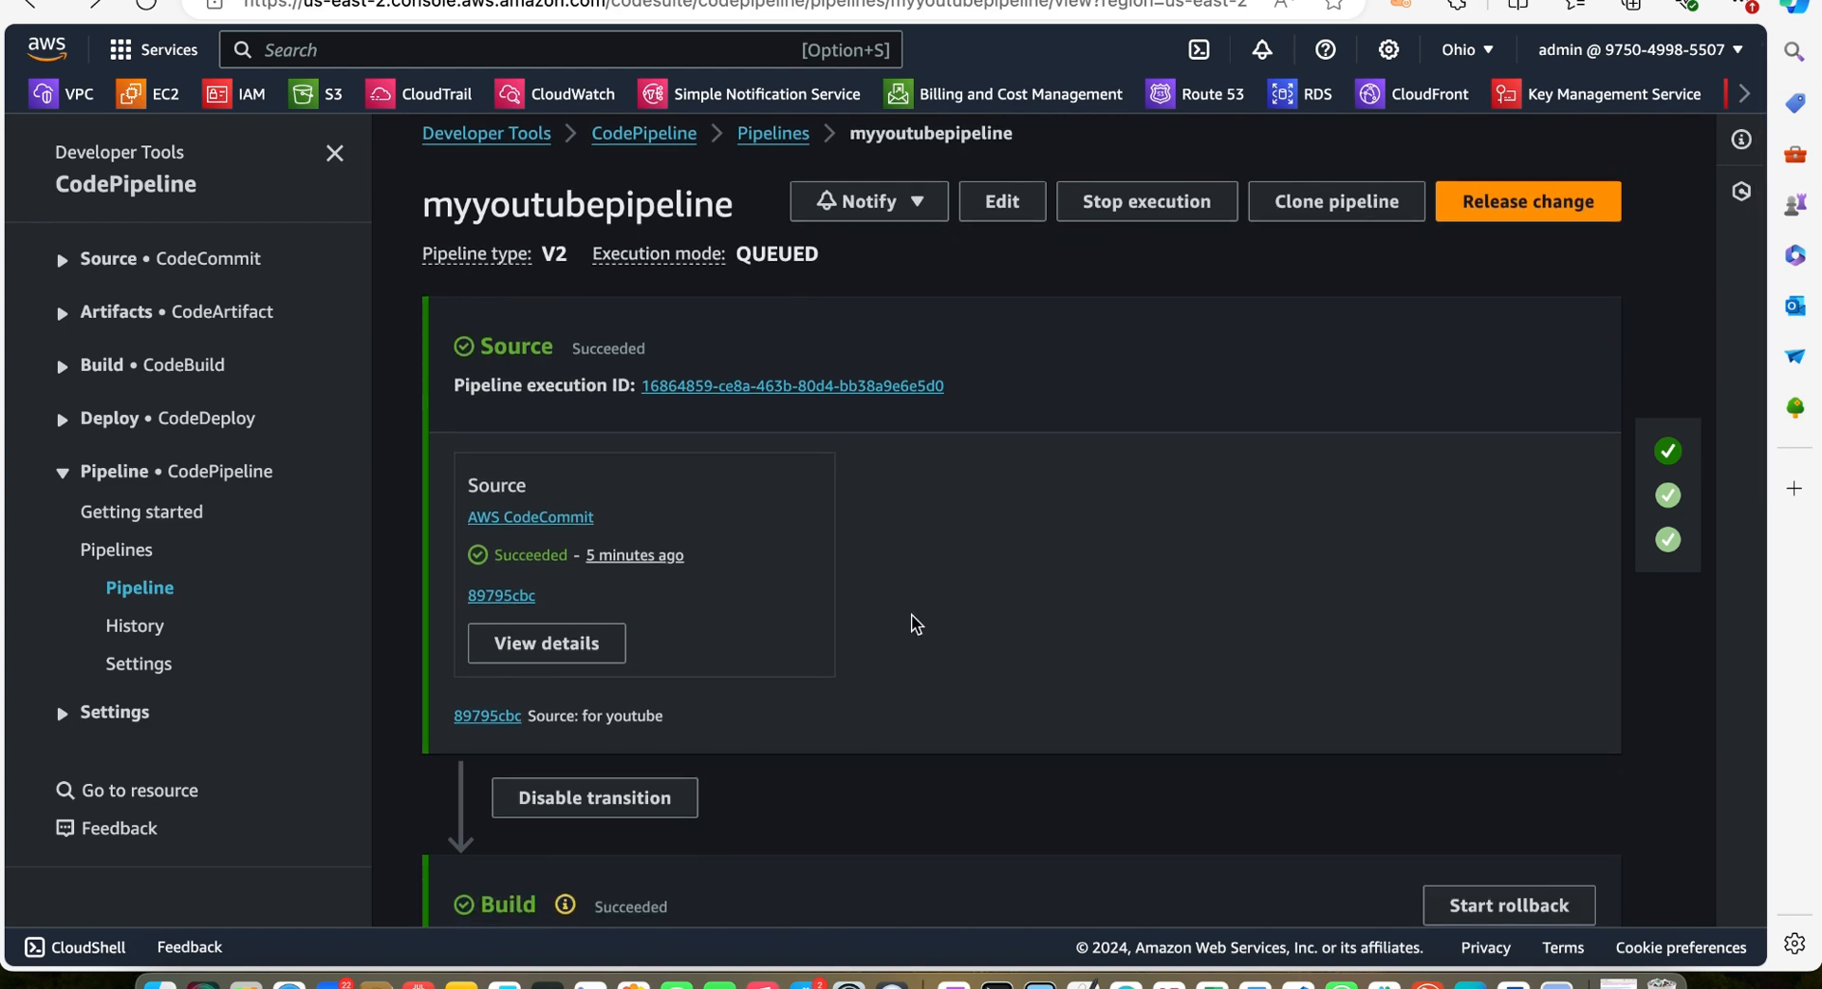
{"action": "scroll", "coordinate": [911, 623], "scroll_direction": "down", "scroll_amount": 1}
{"action": "scroll", "coordinate": [912, 623], "scroll_direction": "up", "scroll_amount": 1}
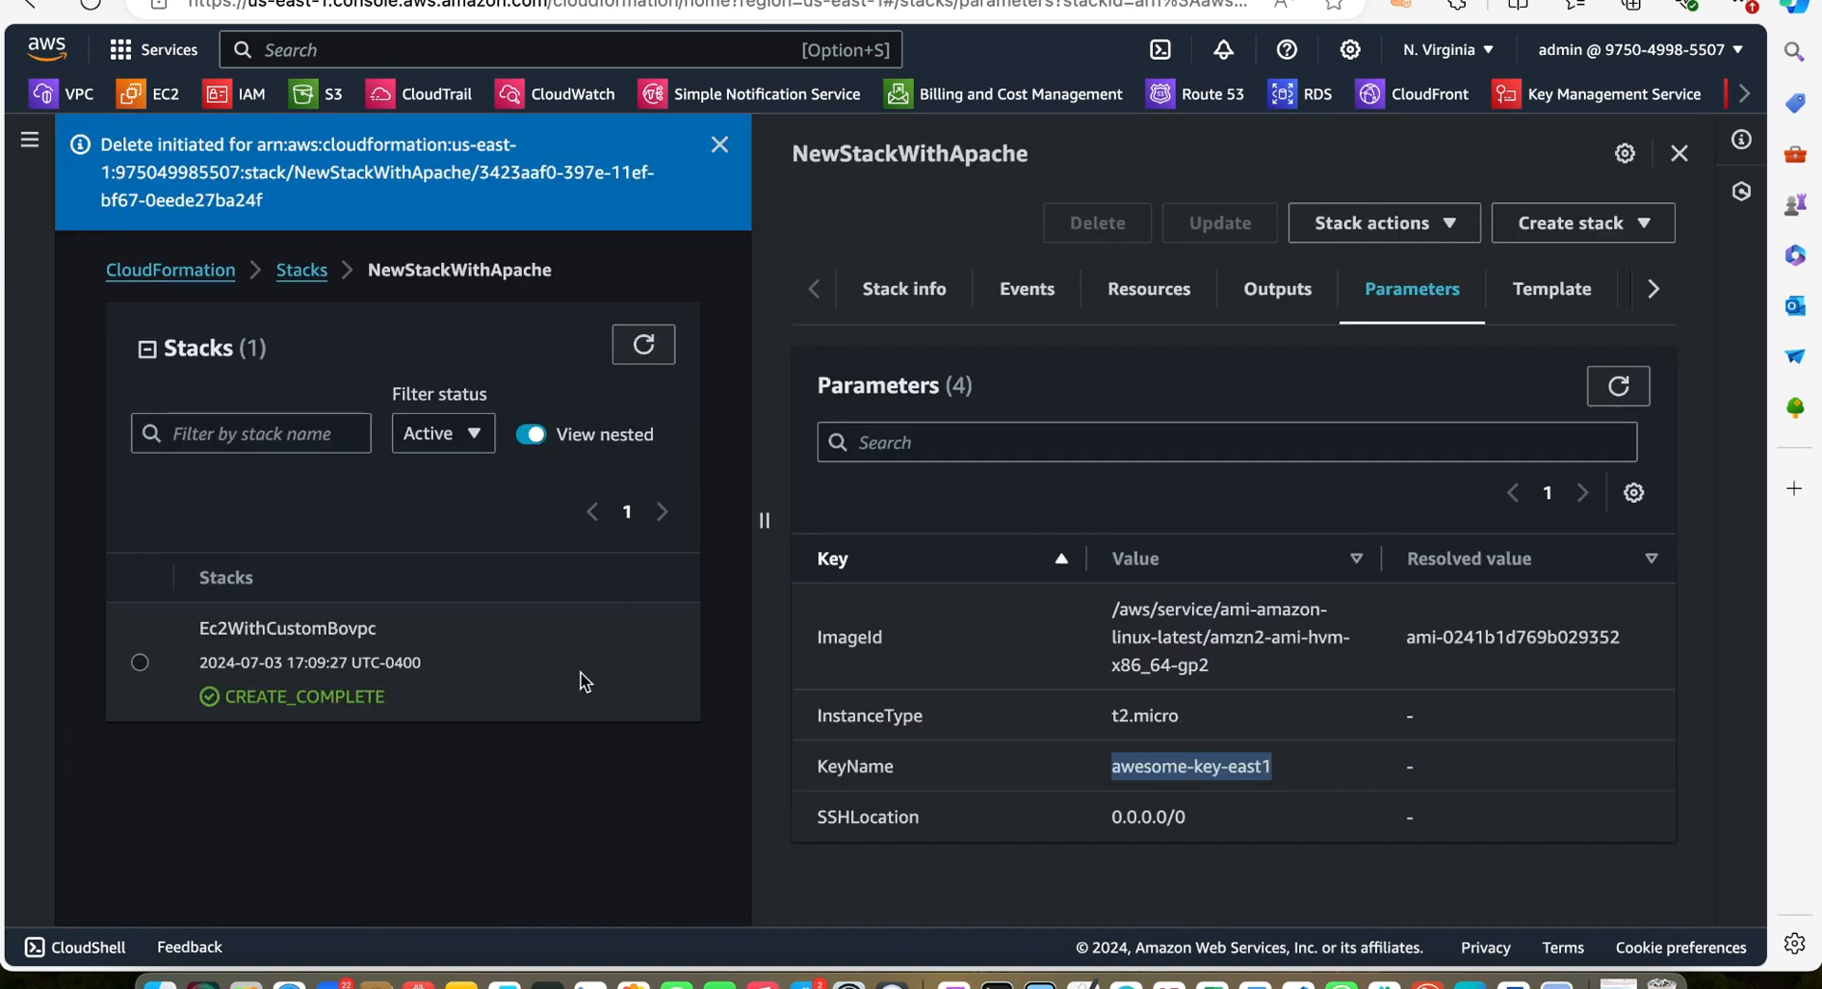
Select the Ec2WithCustomBovpc stack in CloudFormation and return to the full stacks list
{"action": "left_click", "coordinate": [599, 716]}
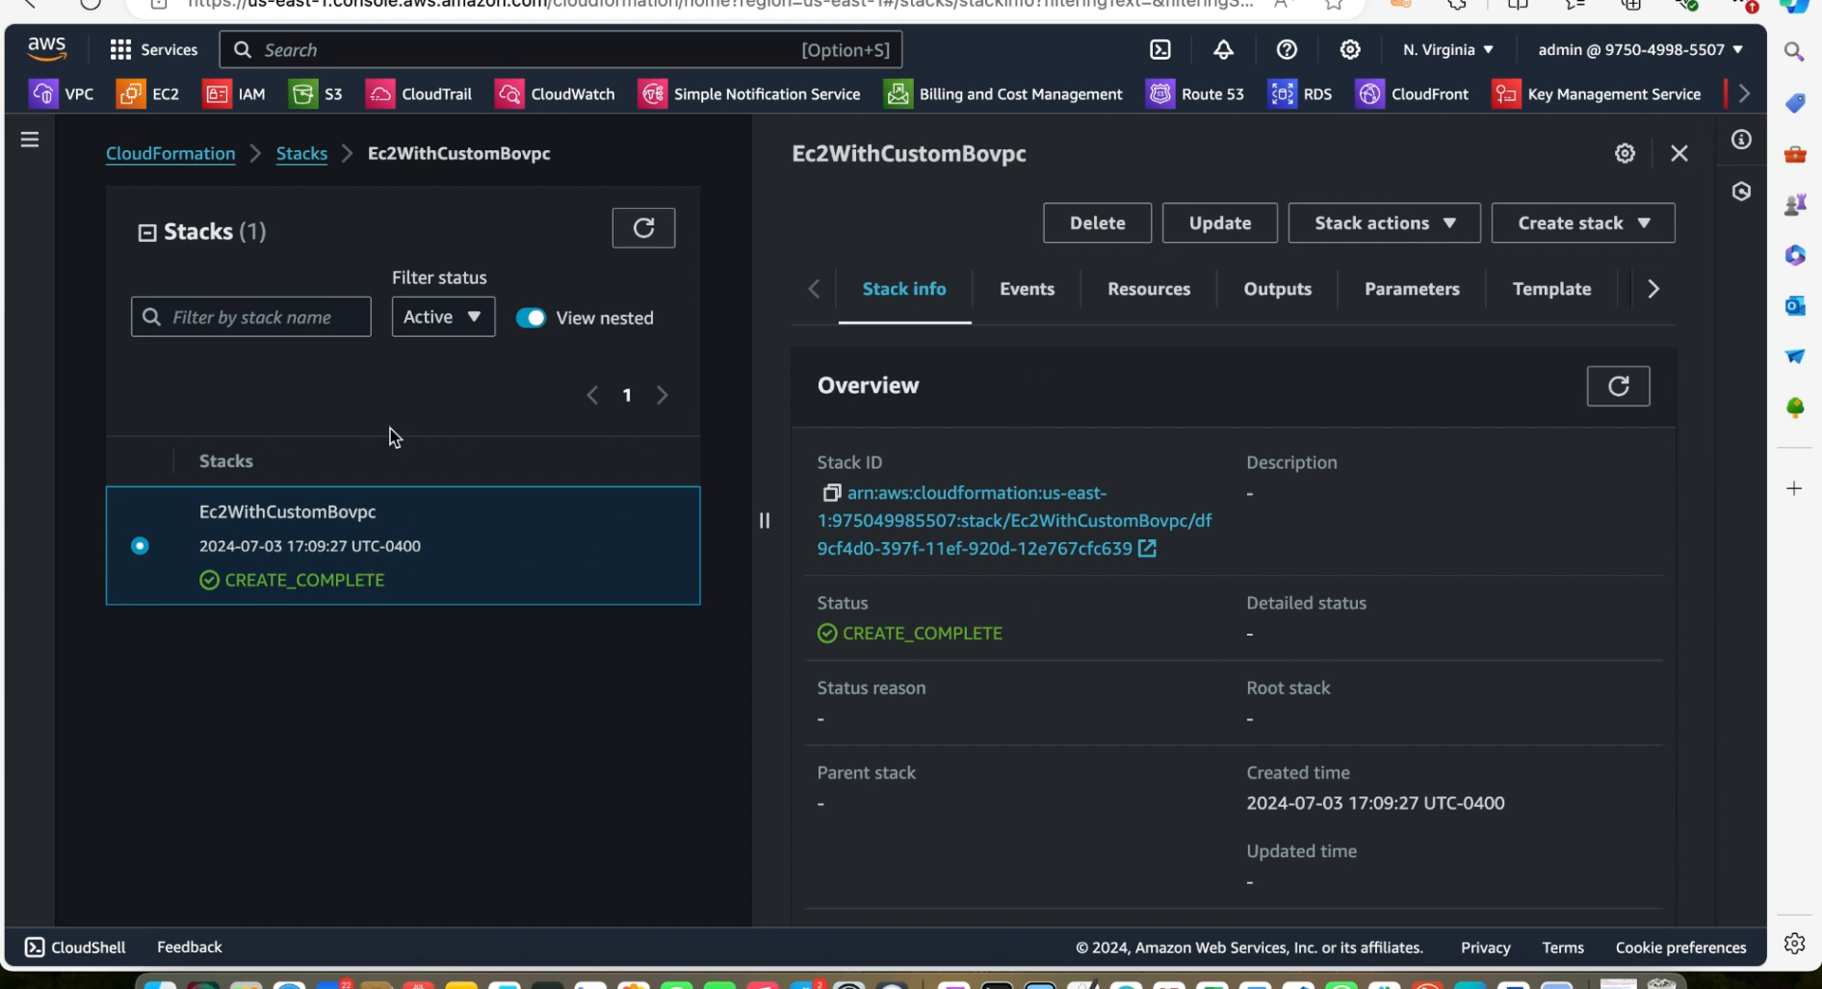
{"action": "left_click", "coordinate": [296, 158]}
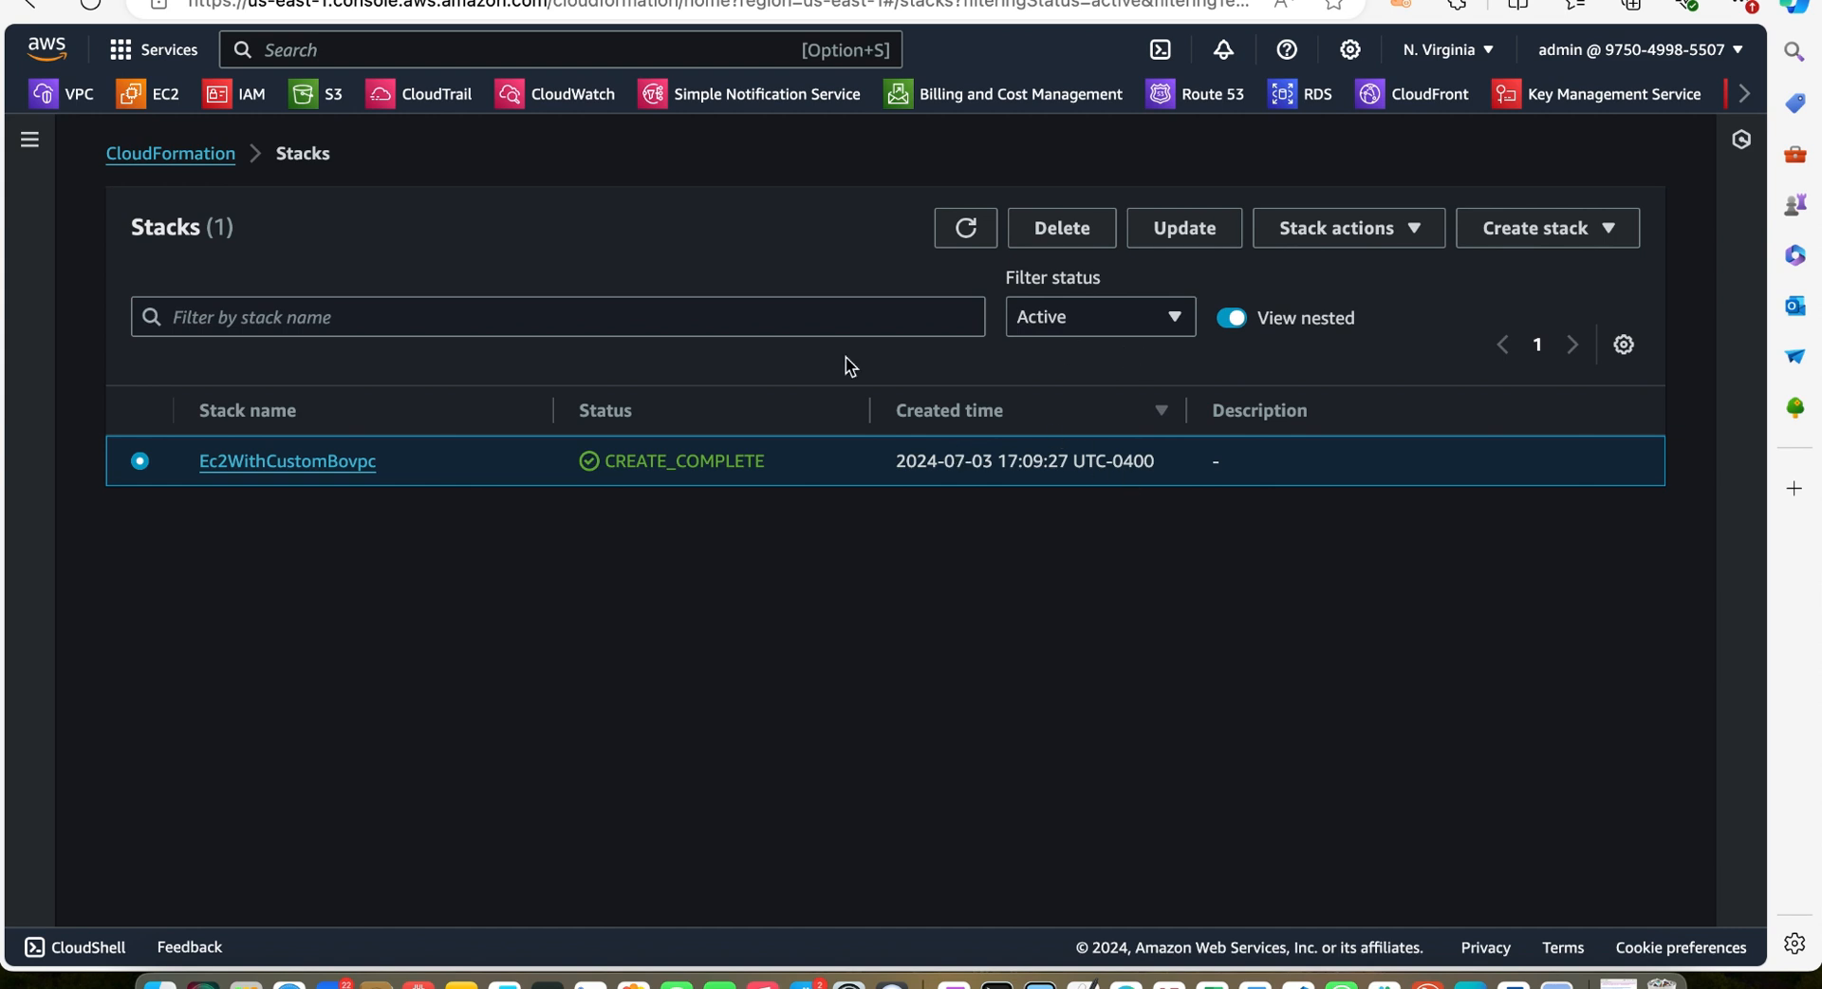
Open the Ec2WithCustomBovpc stack's details, widen the details panel and review its events
{"action": "left_click", "coordinate": [322, 465]}
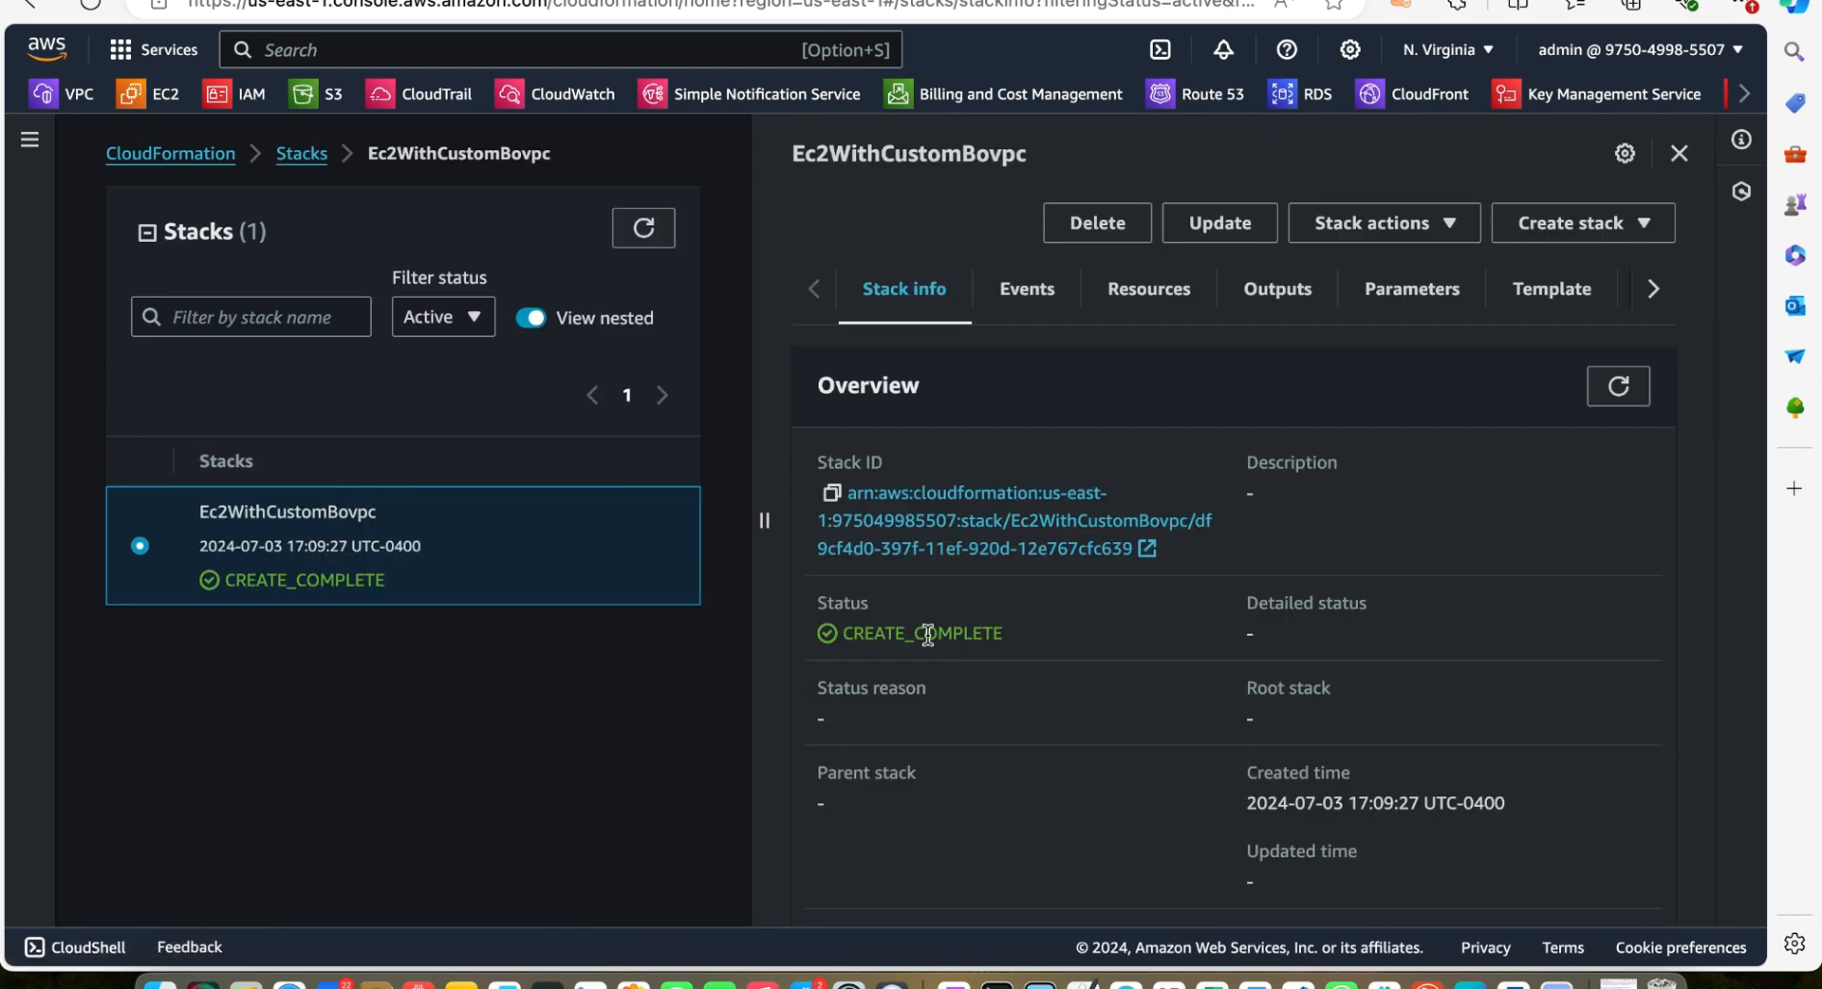
{"action": "left_click_drag", "start_coordinate": [766, 523], "coordinate": [524, 526]}
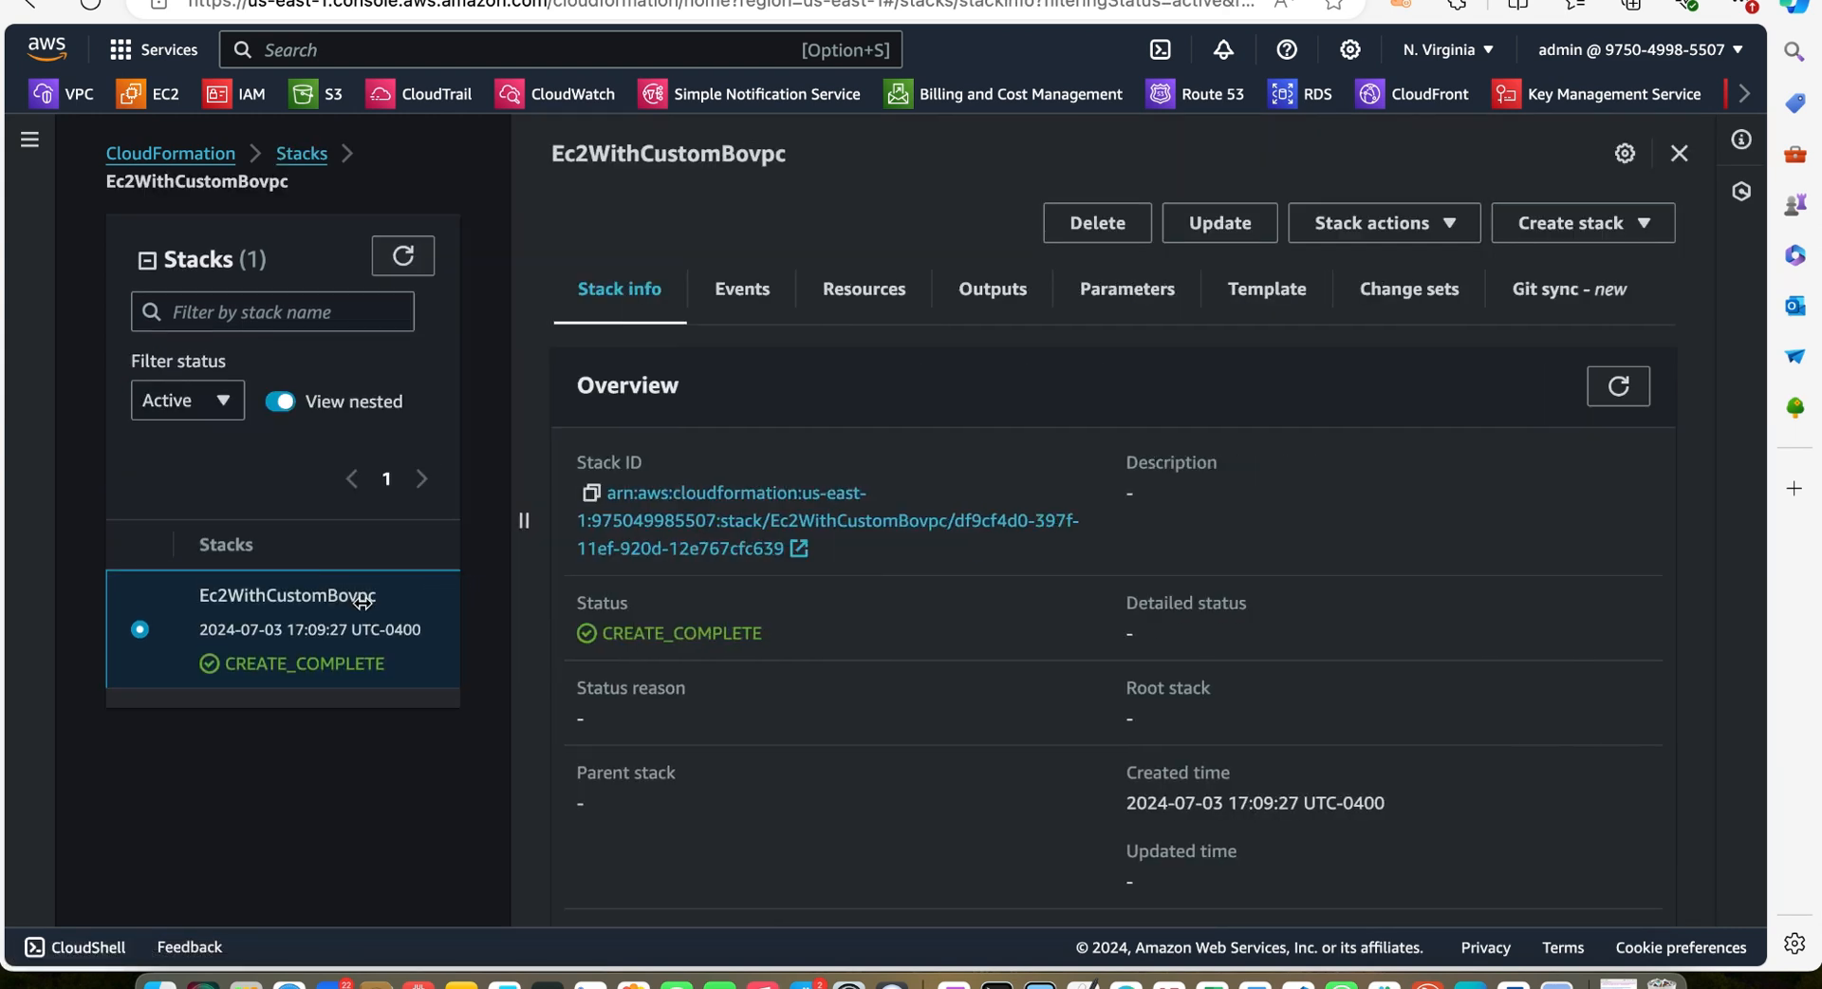
{"action": "left_click", "coordinate": [742, 290]}
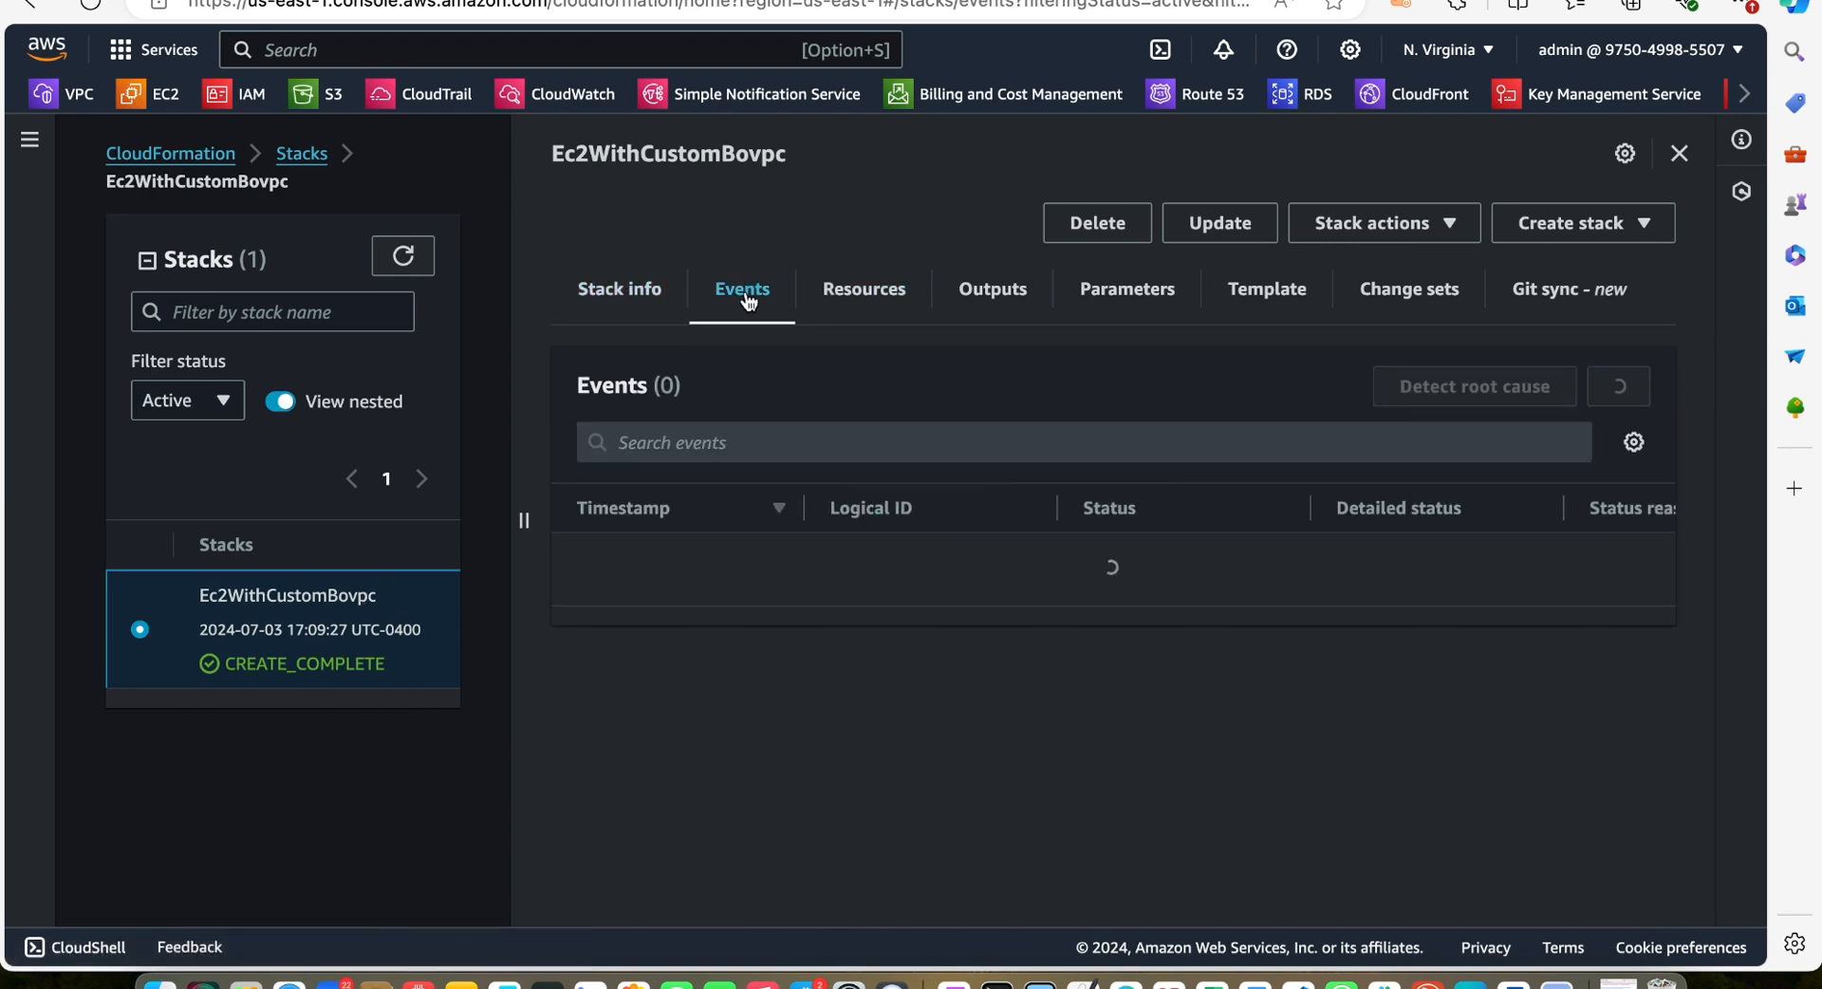
{"action": "scroll", "coordinate": [928, 641], "scroll_direction": "down", "scroll_amount": 5}
{"action": "scroll", "coordinate": [928, 646], "scroll_direction": "down", "scroll_amount": 2}
{"action": "scroll", "coordinate": [927, 643], "scroll_direction": "up", "scroll_amount": 10}
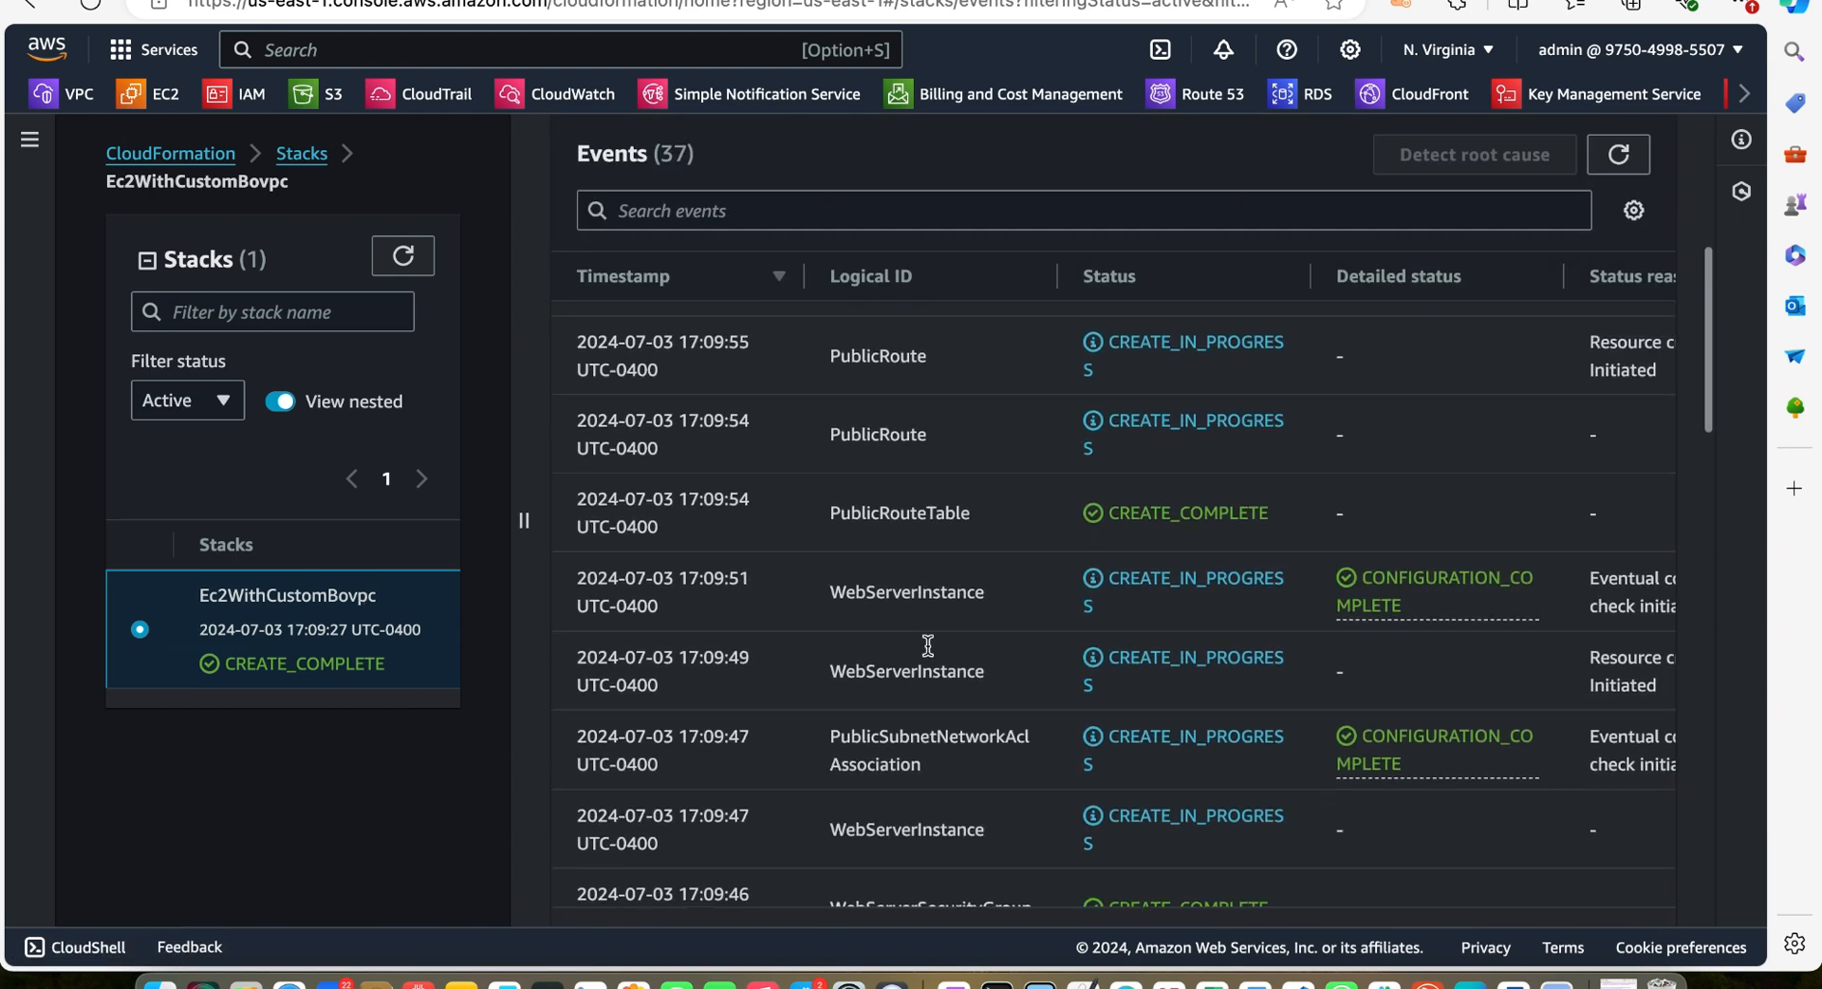
Review the stack's resources, outputs and parameters
{"action": "left_click", "coordinate": [877, 290]}
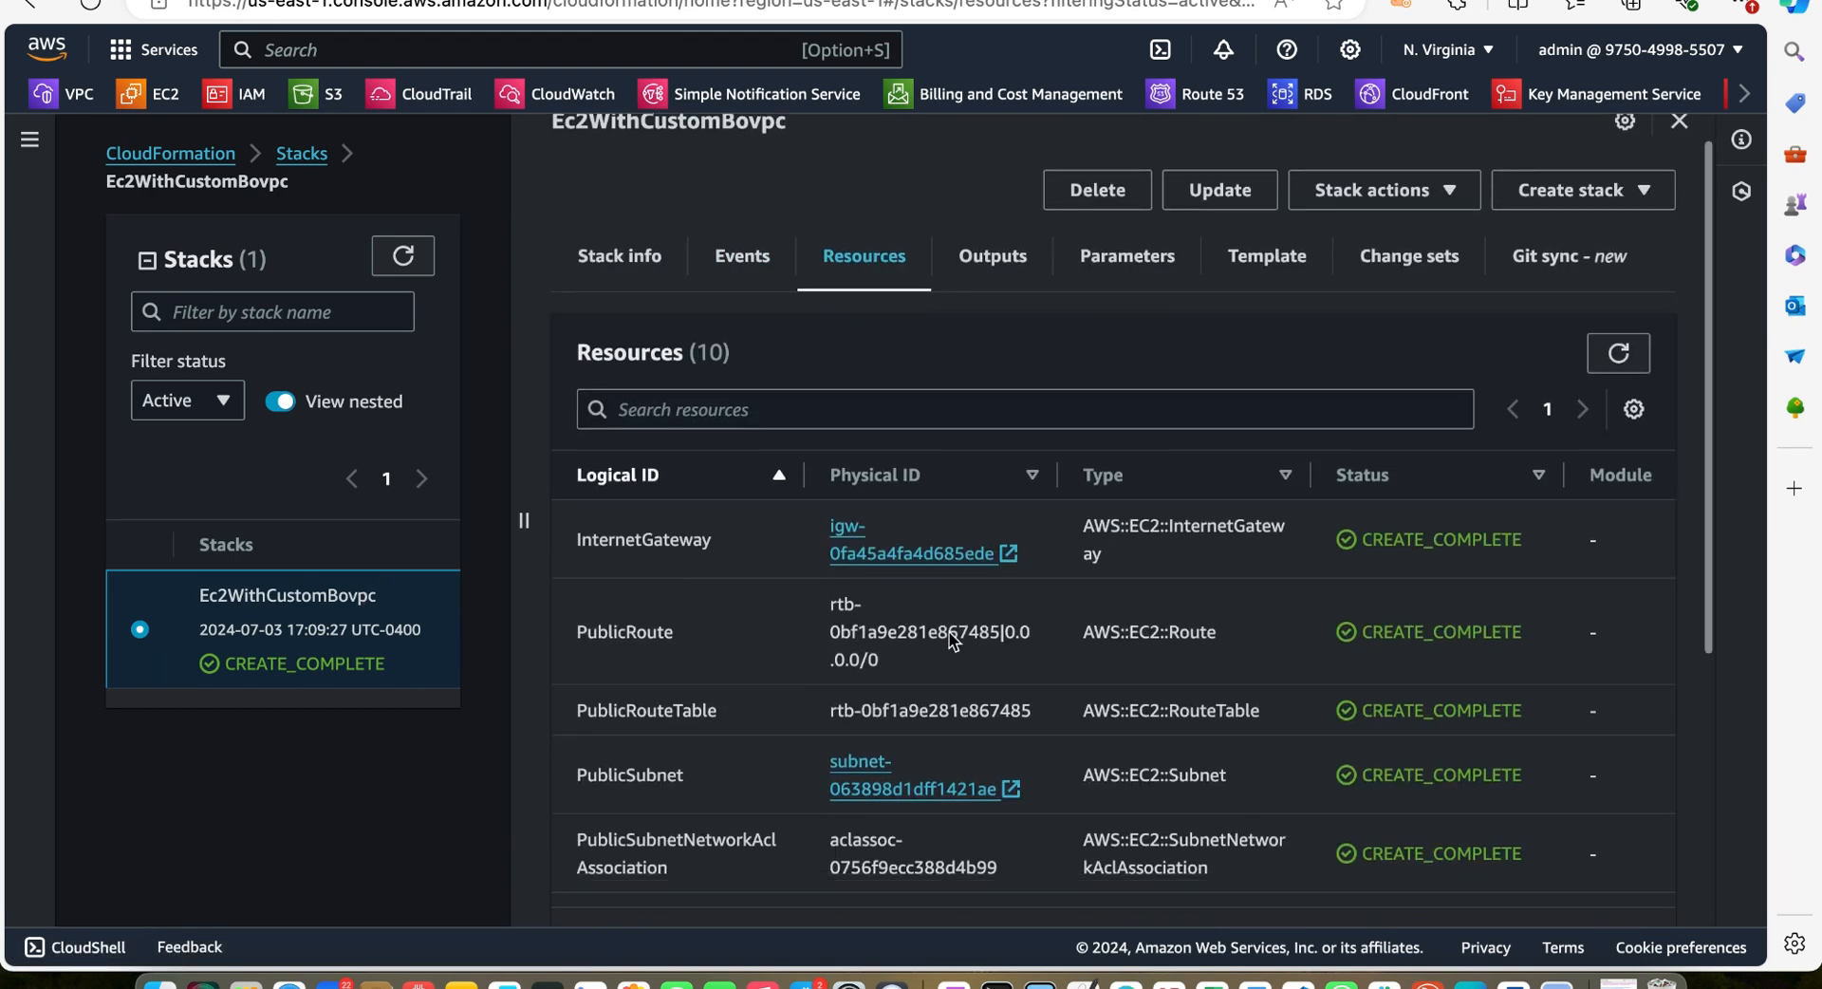
{"action": "scroll", "coordinate": [782, 474], "scroll_direction": "down", "scroll_amount": 3}
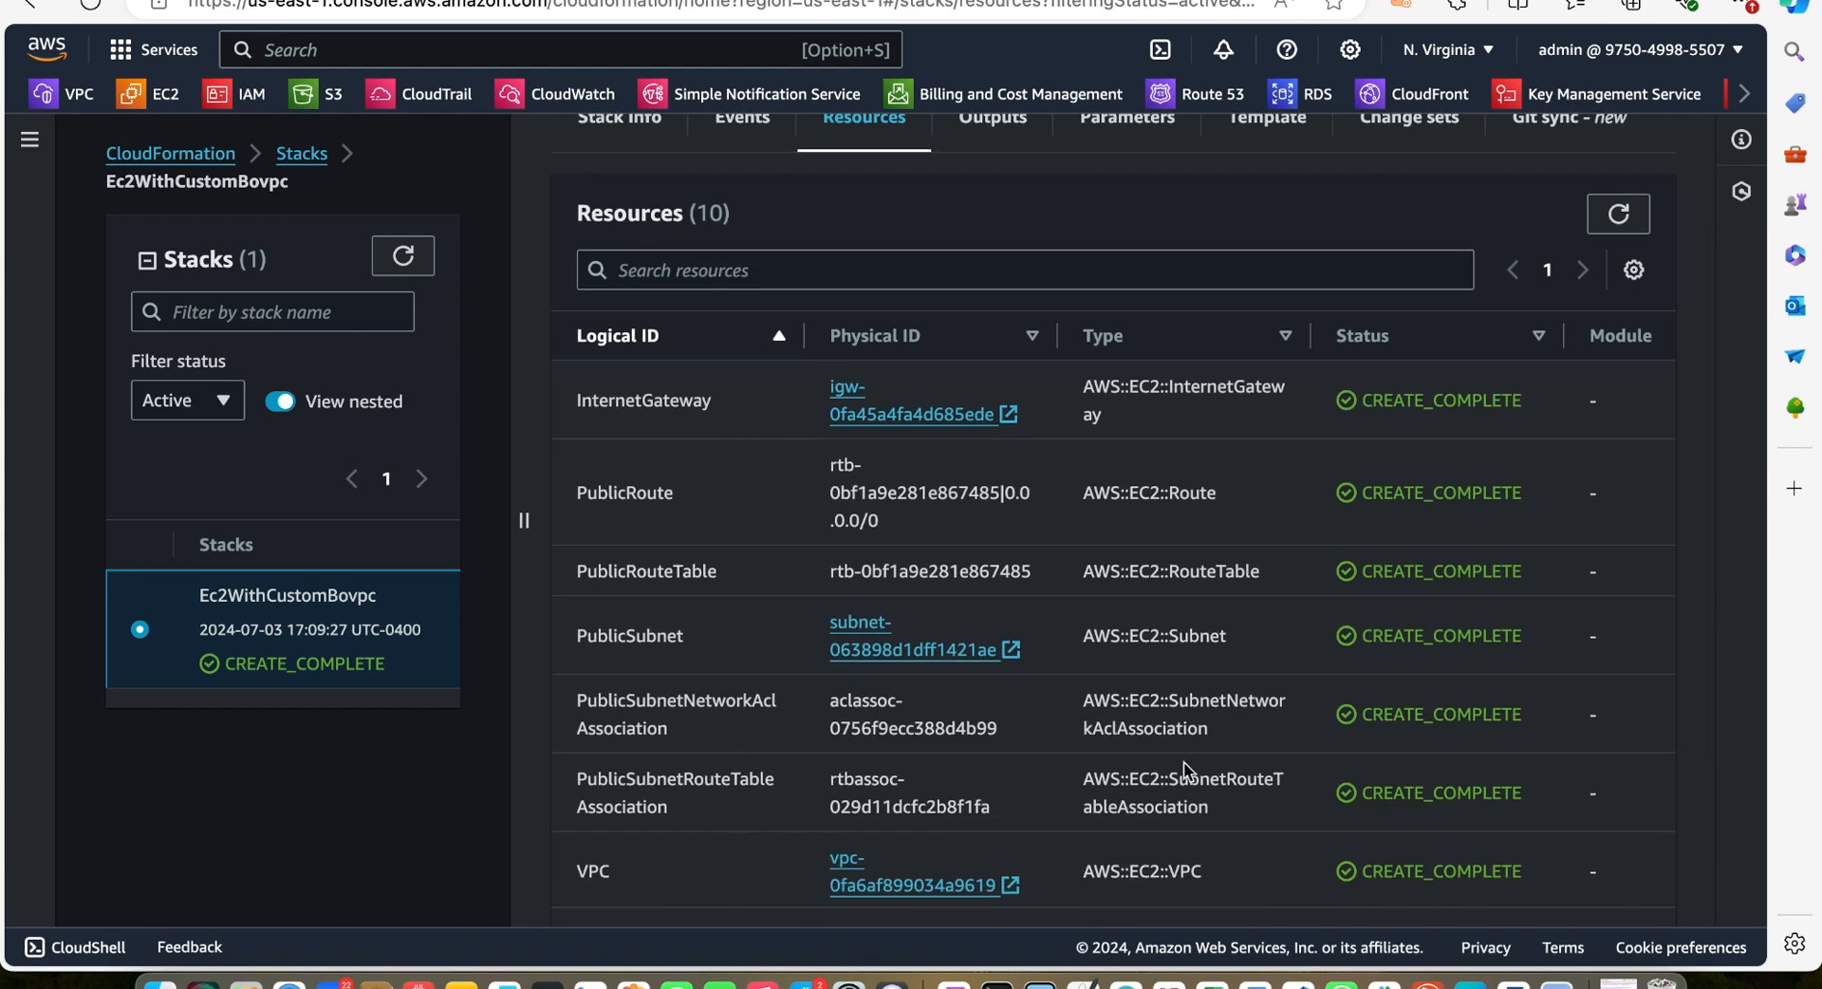
{"action": "scroll", "coordinate": [1138, 769], "scroll_direction": "down", "scroll_amount": 5}
{"action": "scroll", "coordinate": [1179, 759], "scroll_direction": "up", "scroll_amount": 8}
{"action": "left_click", "coordinate": [989, 292]}
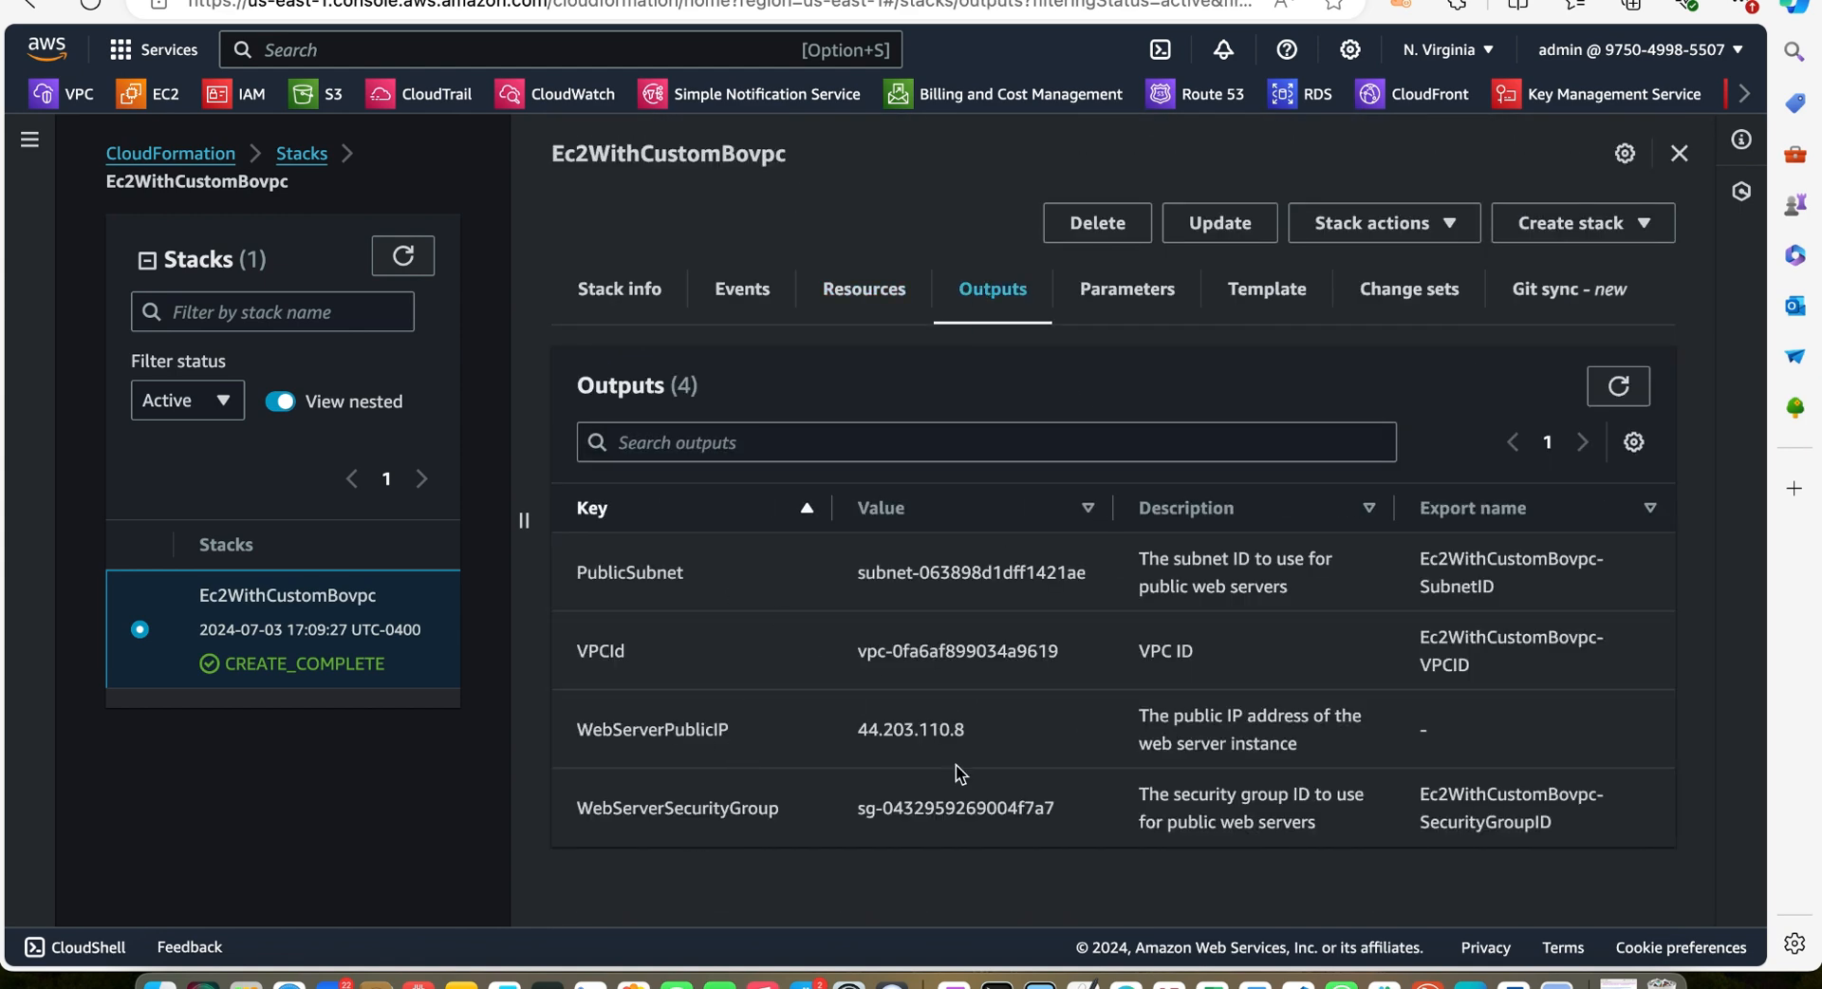
{"action": "left_click", "coordinate": [1136, 298]}
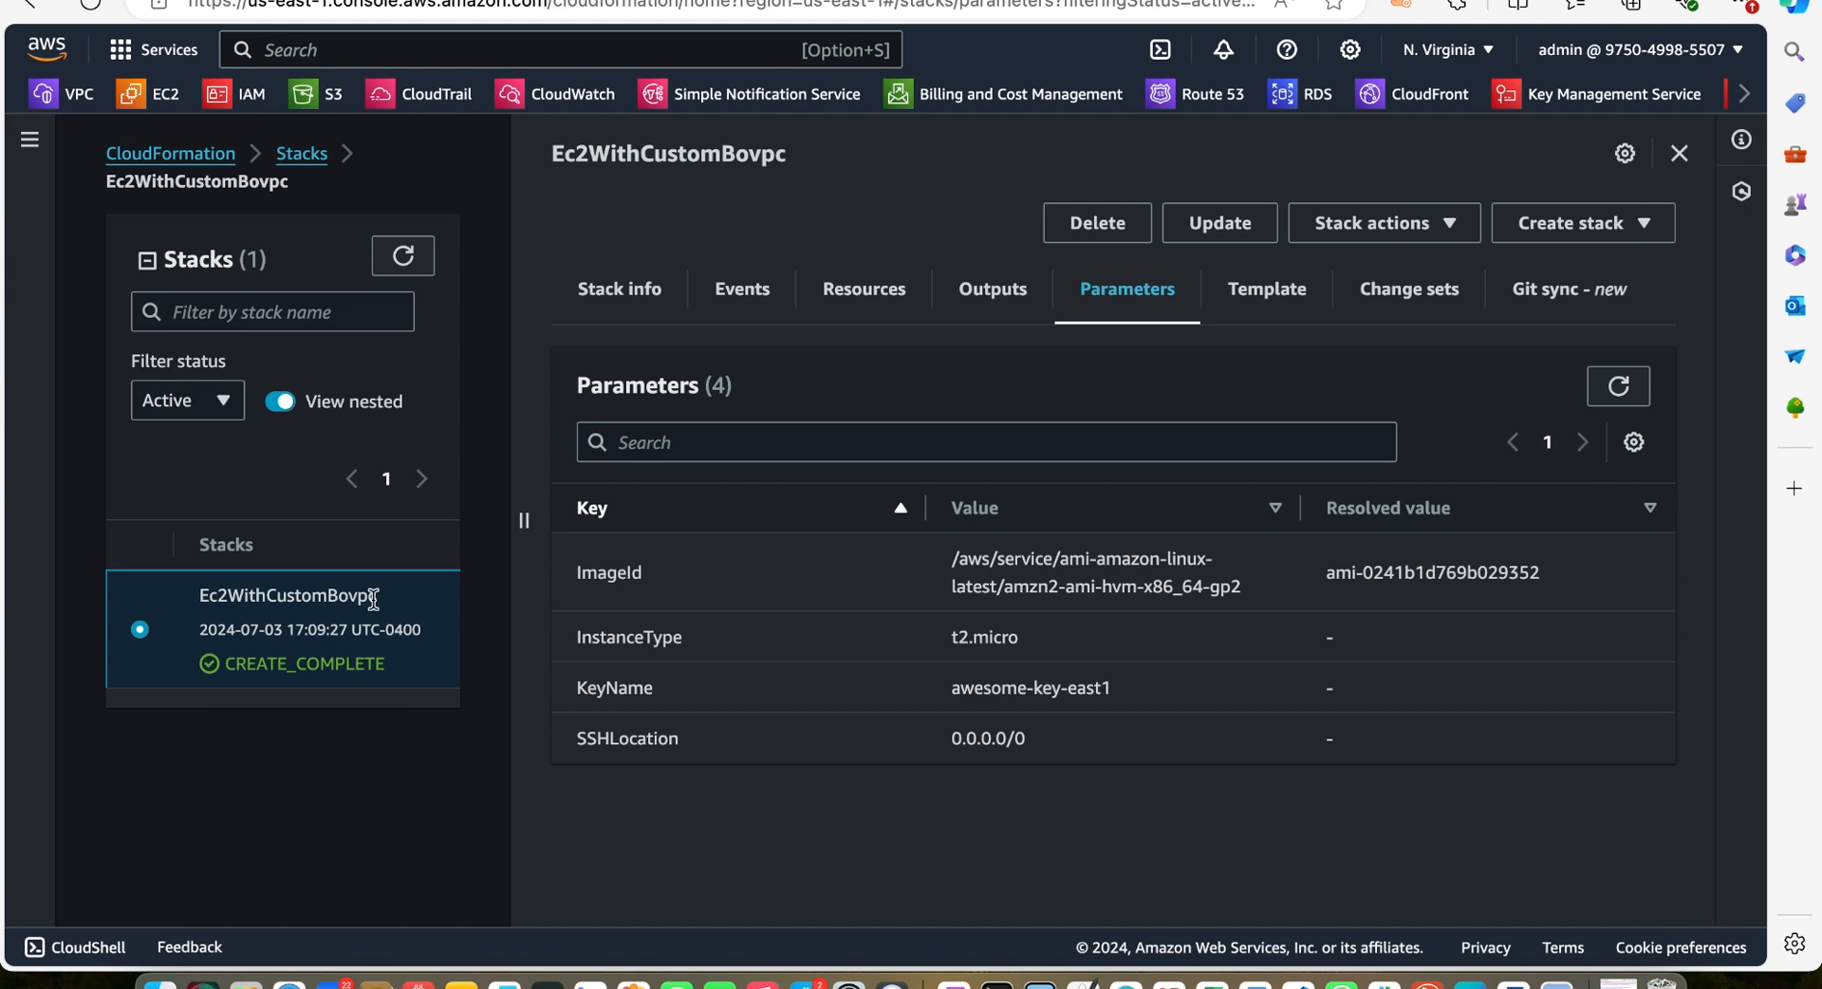
Read through the stack's template and check its change sets
{"action": "left_click", "coordinate": [1267, 315]}
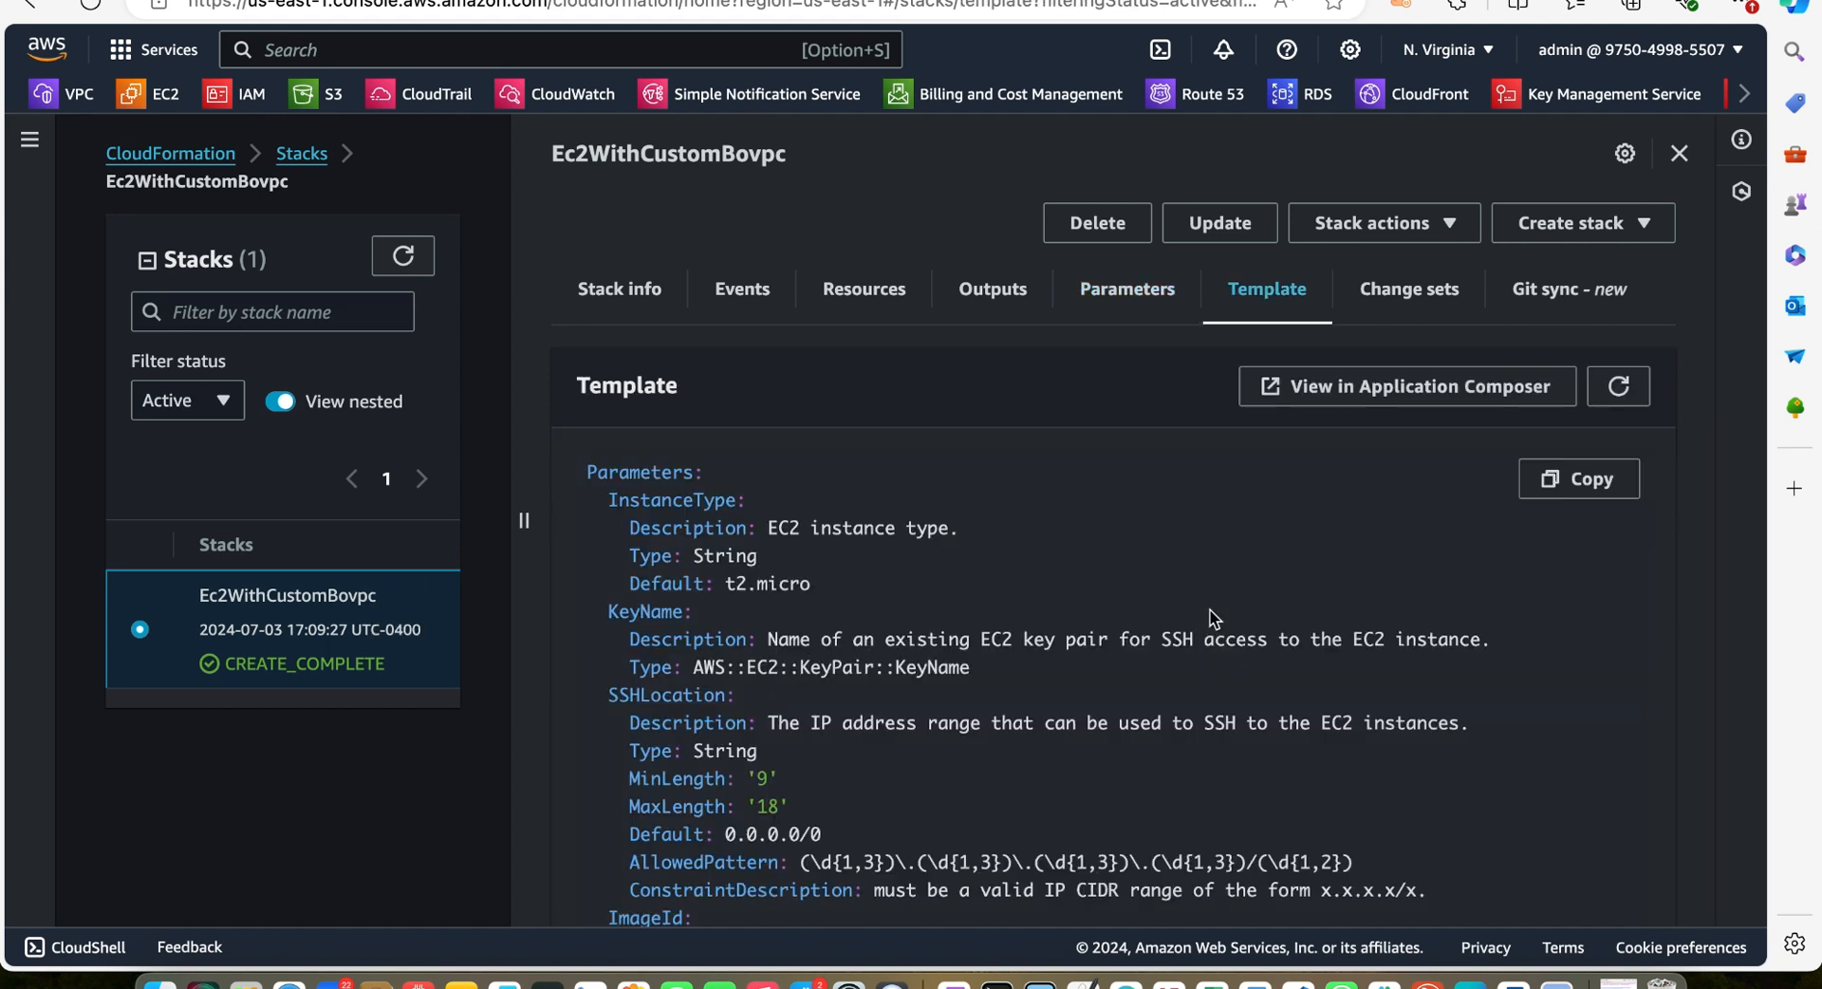
{"action": "scroll", "coordinate": [1215, 645], "scroll_direction": "down", "scroll_amount": 8}
{"action": "scroll", "coordinate": [1222, 664], "scroll_direction": "down", "scroll_amount": 4}
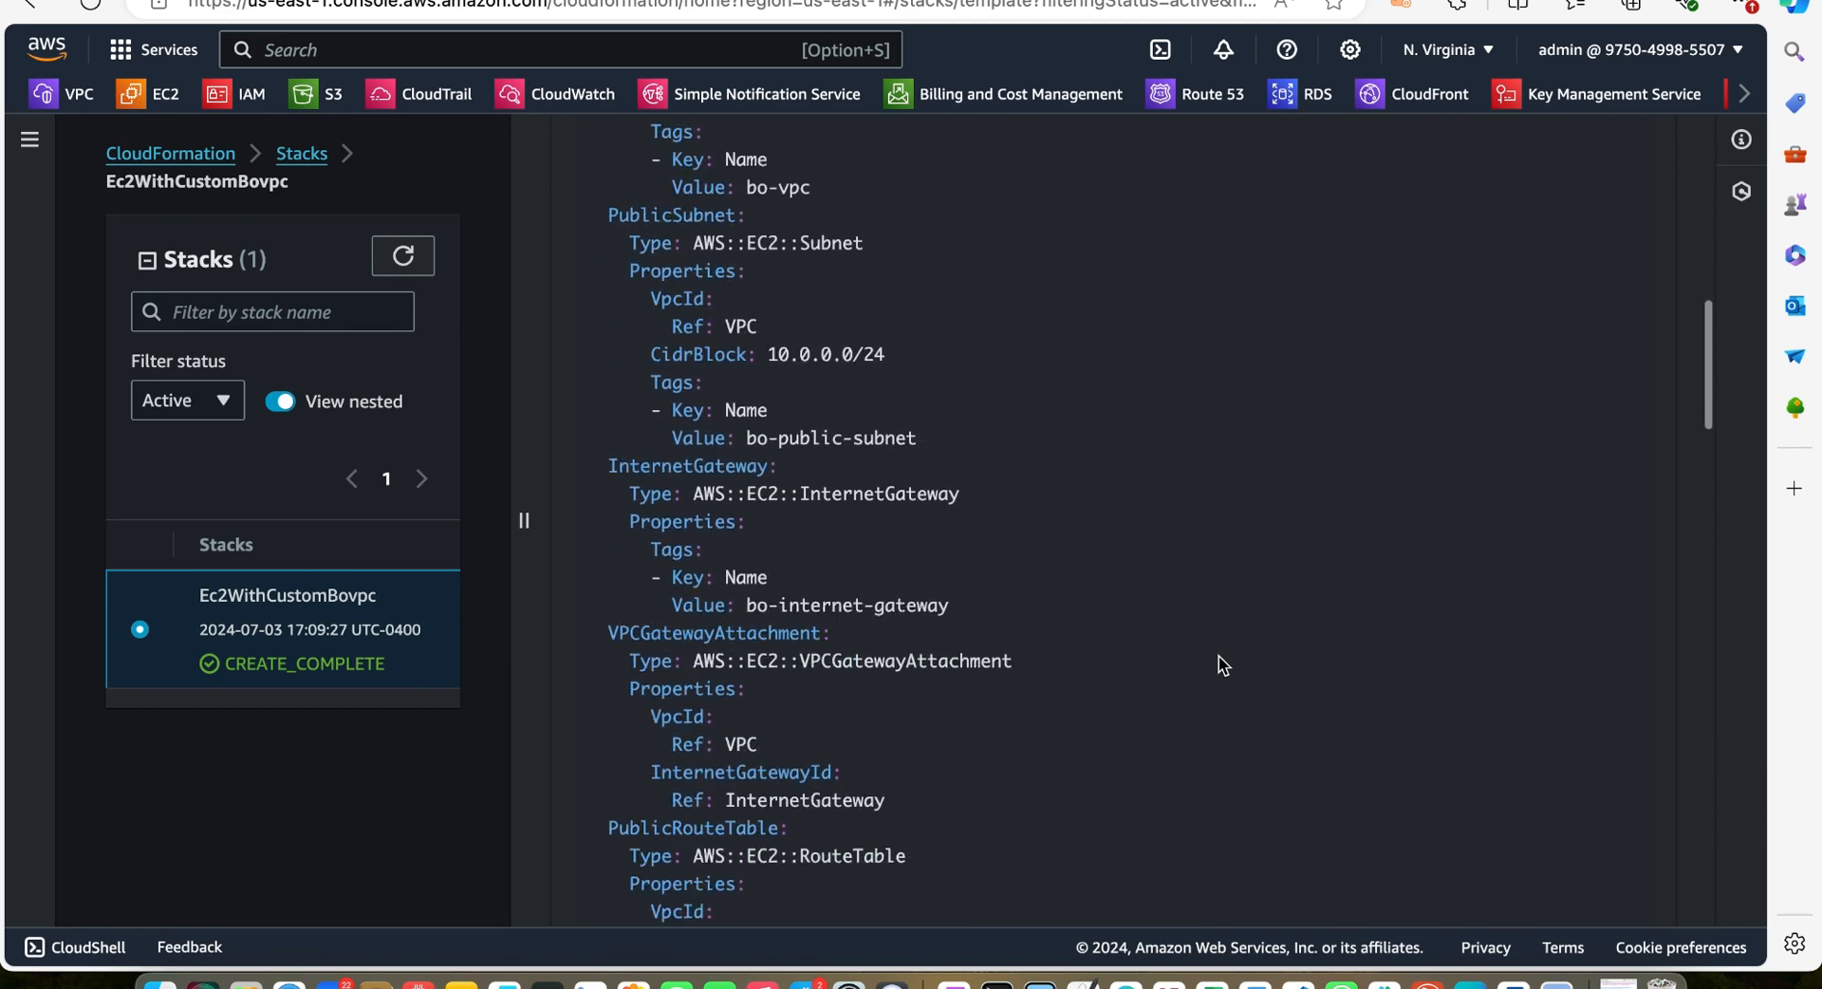
{"action": "scroll", "coordinate": [1222, 664], "scroll_direction": "up", "scroll_amount": 15}
{"action": "left_click", "coordinate": [1404, 293]}
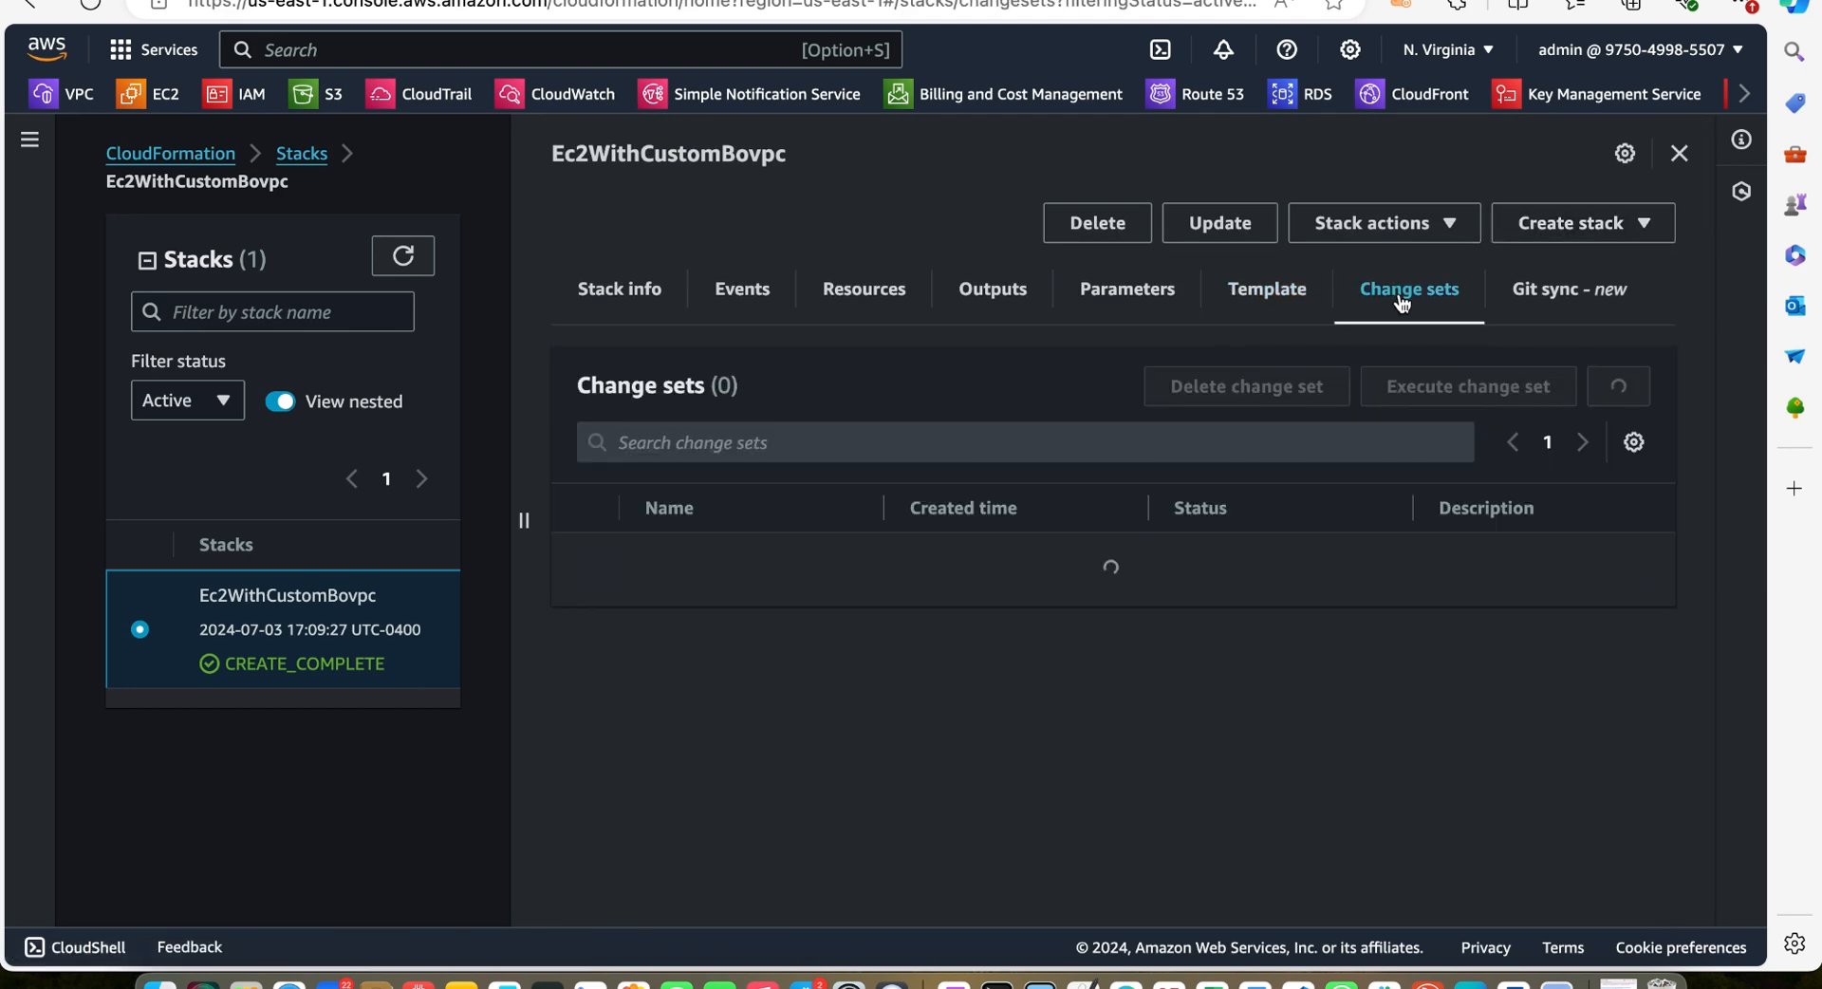
{"action": "left_click", "coordinate": [1287, 291]}
{"action": "scroll", "coordinate": [1288, 633], "scroll_direction": "down", "scroll_amount": 1}
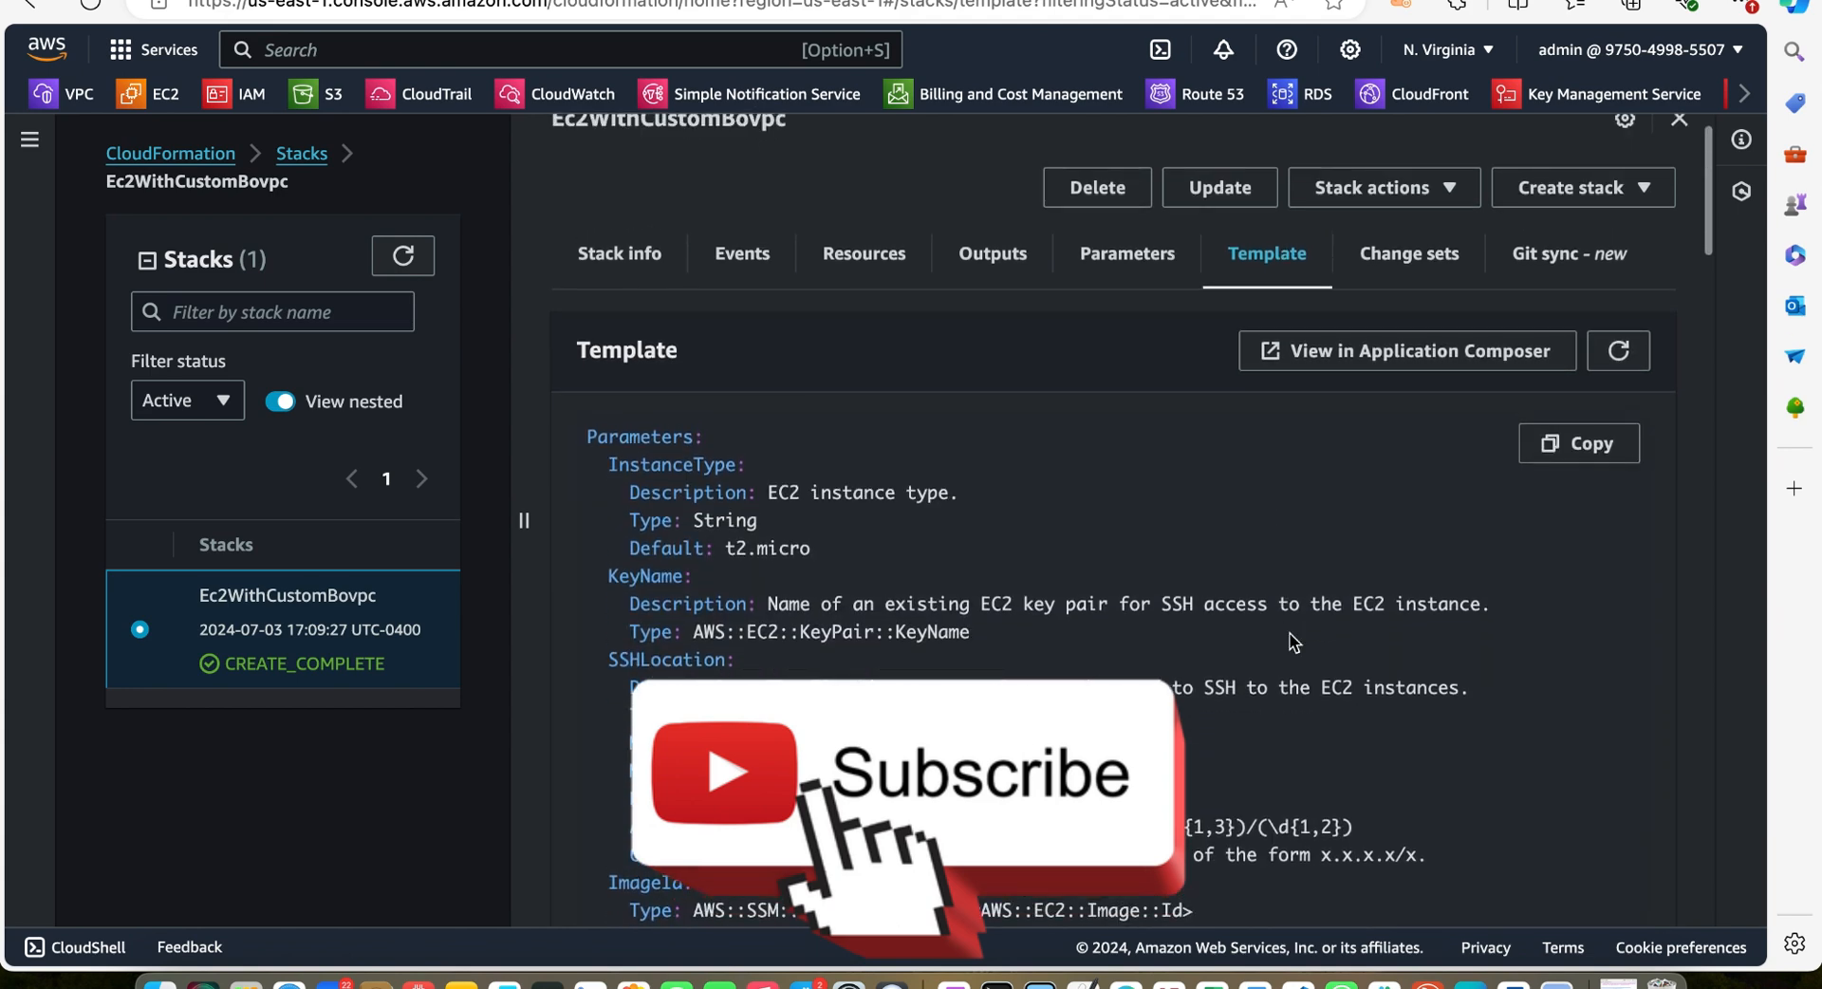
Open the EC2 console and inspect the running instances launched by the stack
{"action": "right_click", "coordinate": [161, 98]}
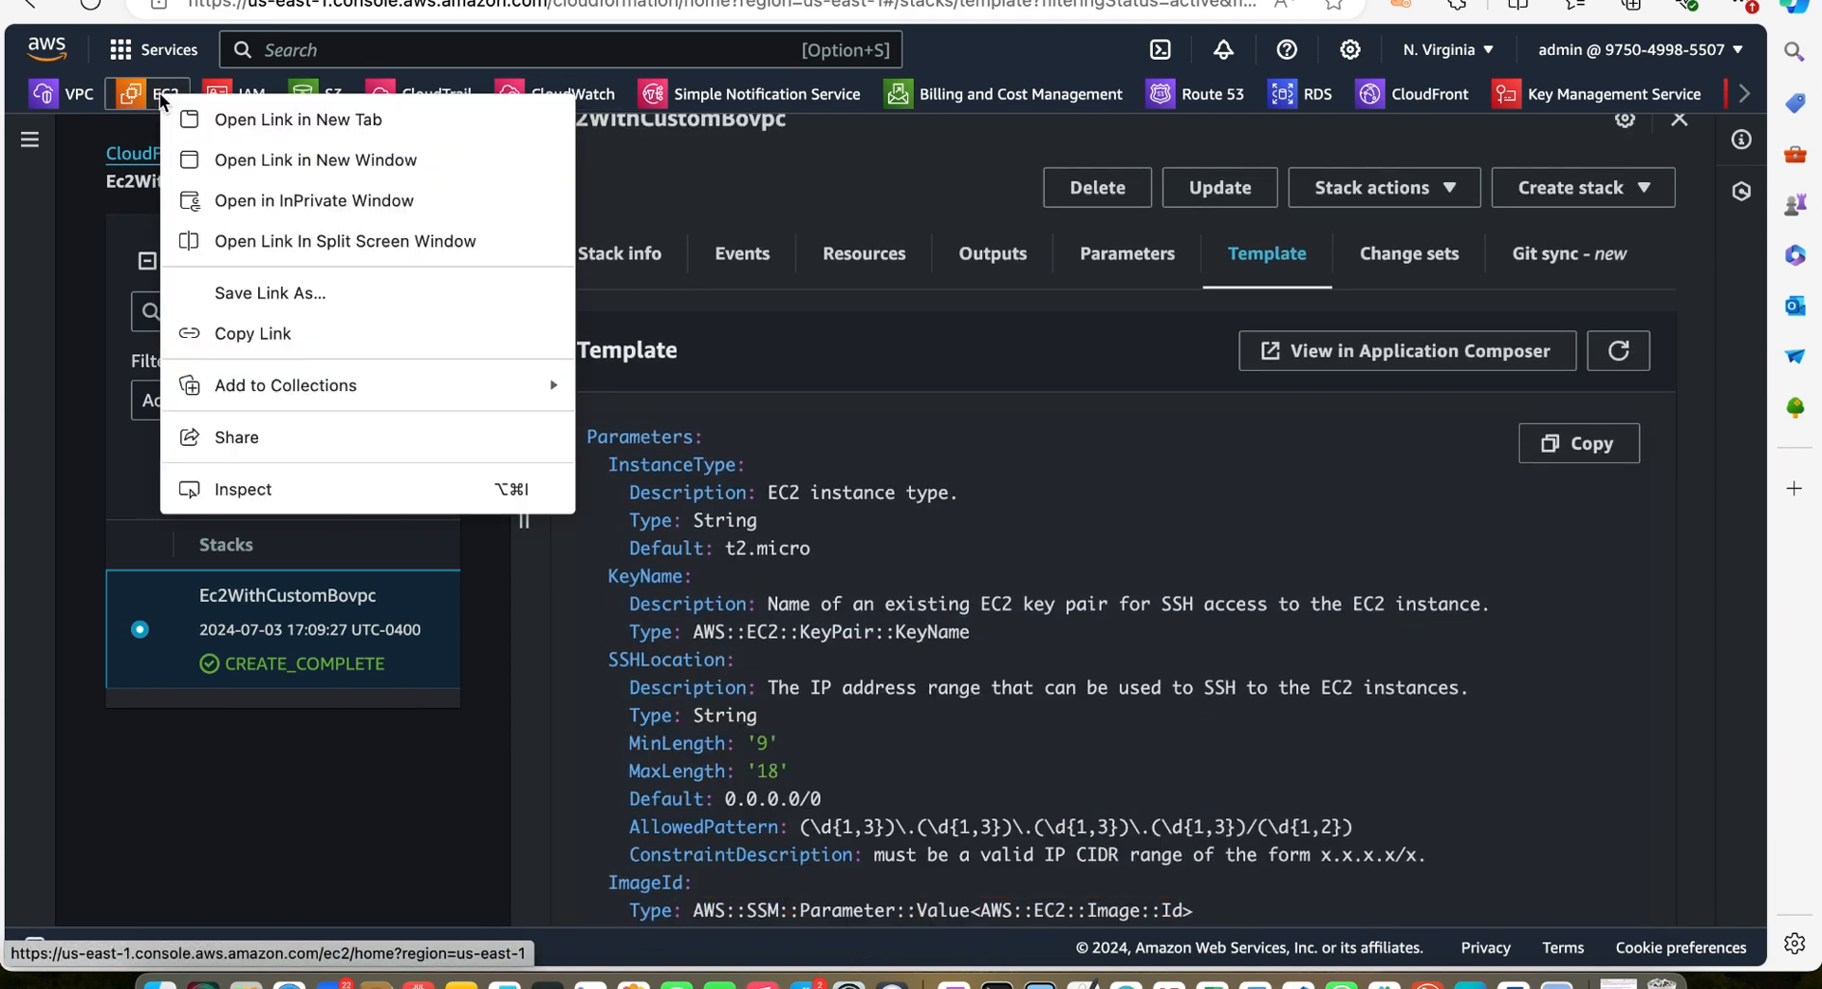
{"action": "left_click", "coordinate": [139, 95]}
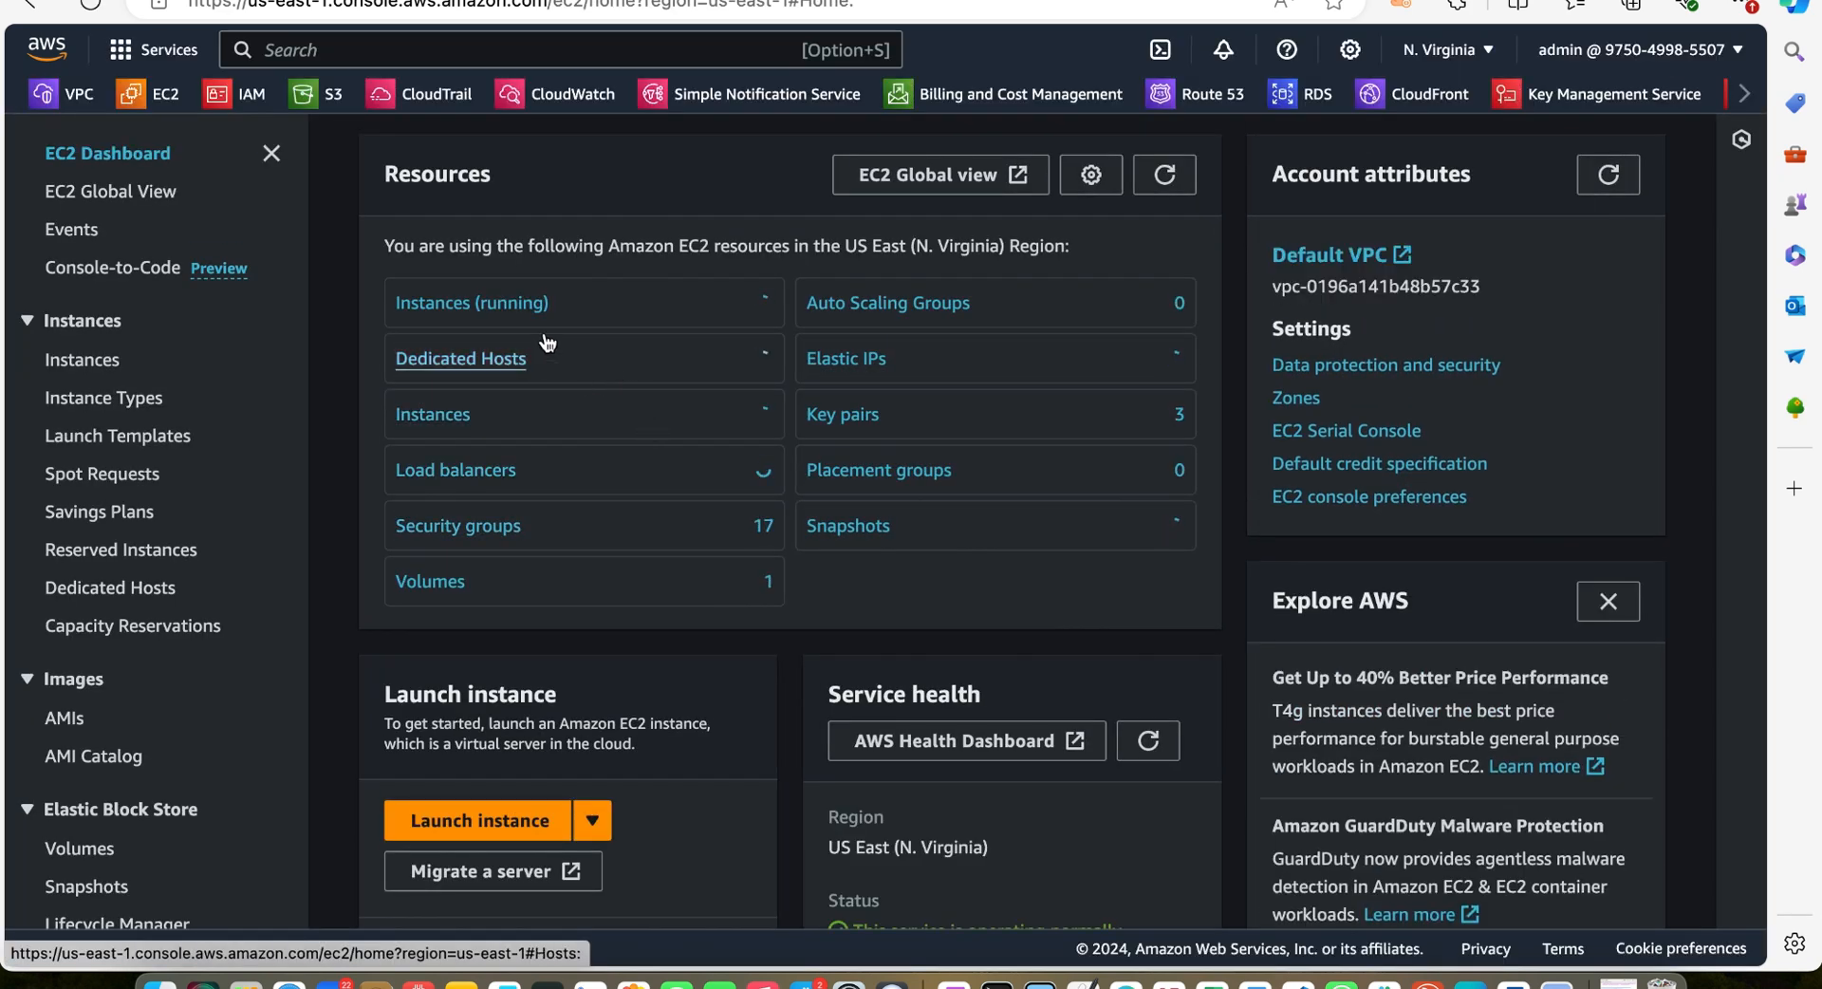
{"action": "left_click", "coordinate": [498, 305]}
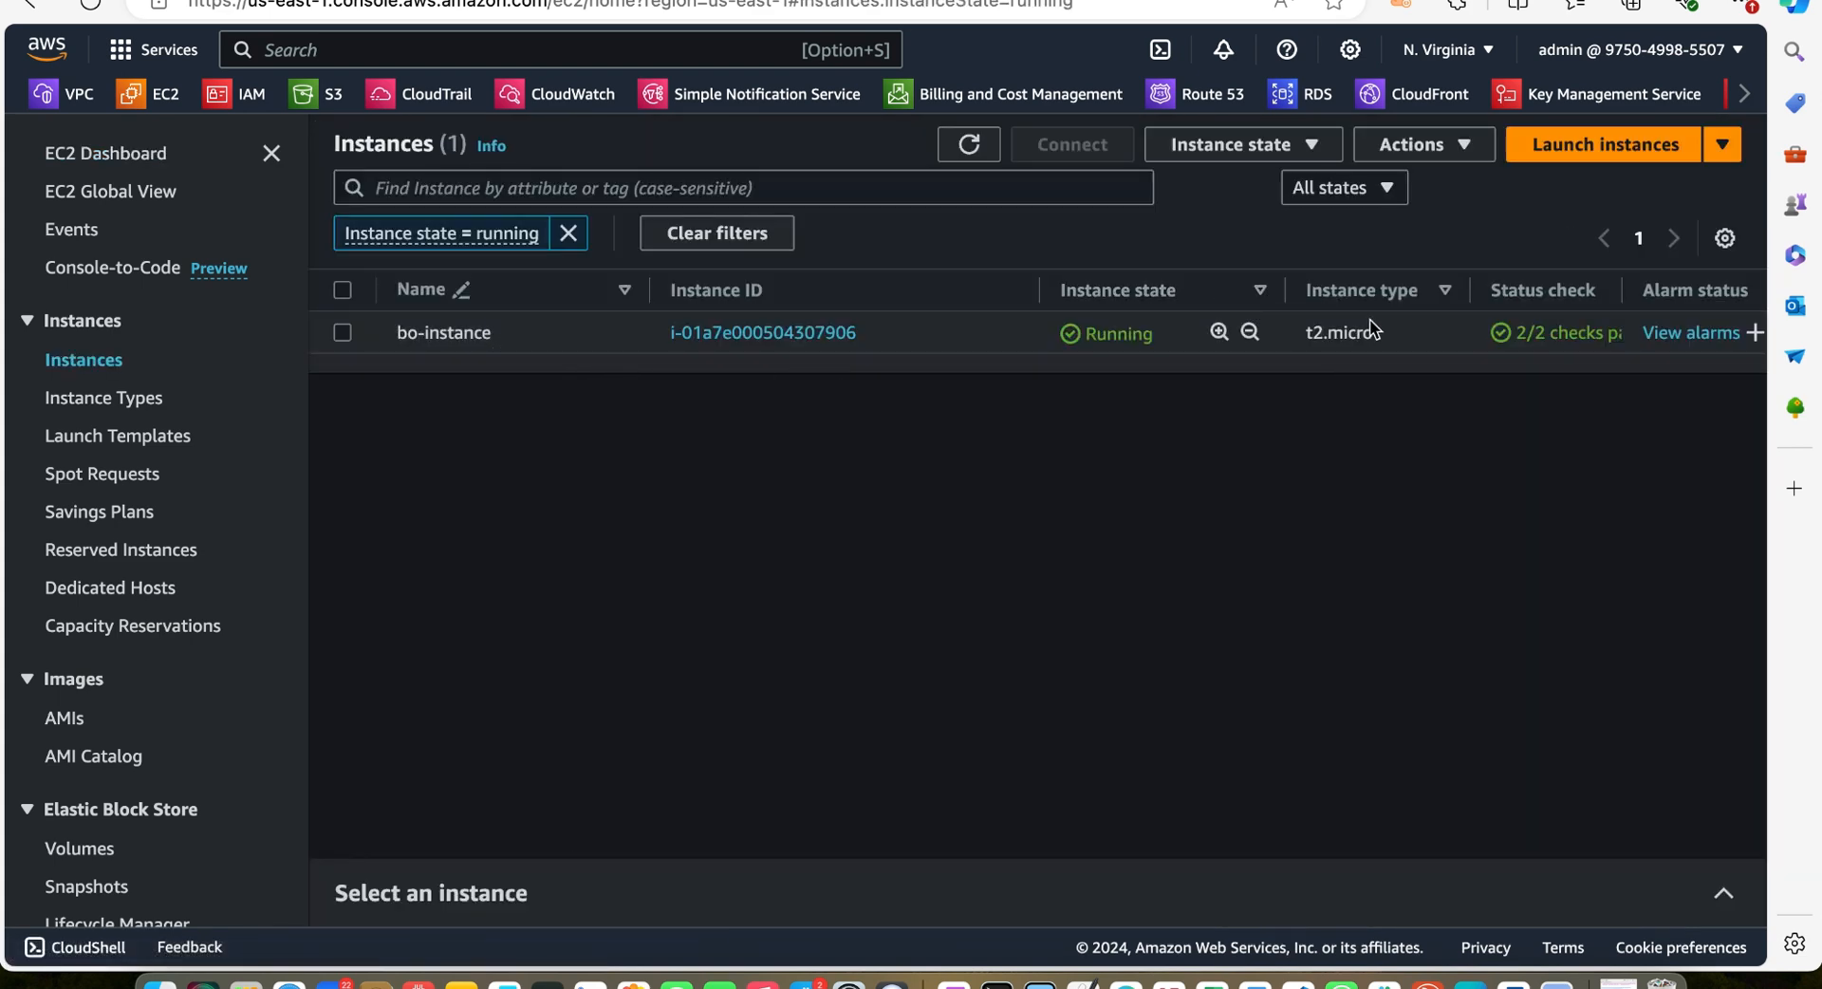
{"action": "scroll", "coordinate": [1369, 319], "scroll_direction": "right", "scroll_amount": 10}
{"action": "scroll", "coordinate": [1369, 319], "scroll_direction": "left", "scroll_amount": 10}
Open the VPC console, dismiss the new-console notice, and examine the VPCs and network resources in US East
{"action": "left_click", "coordinate": [64, 95]}
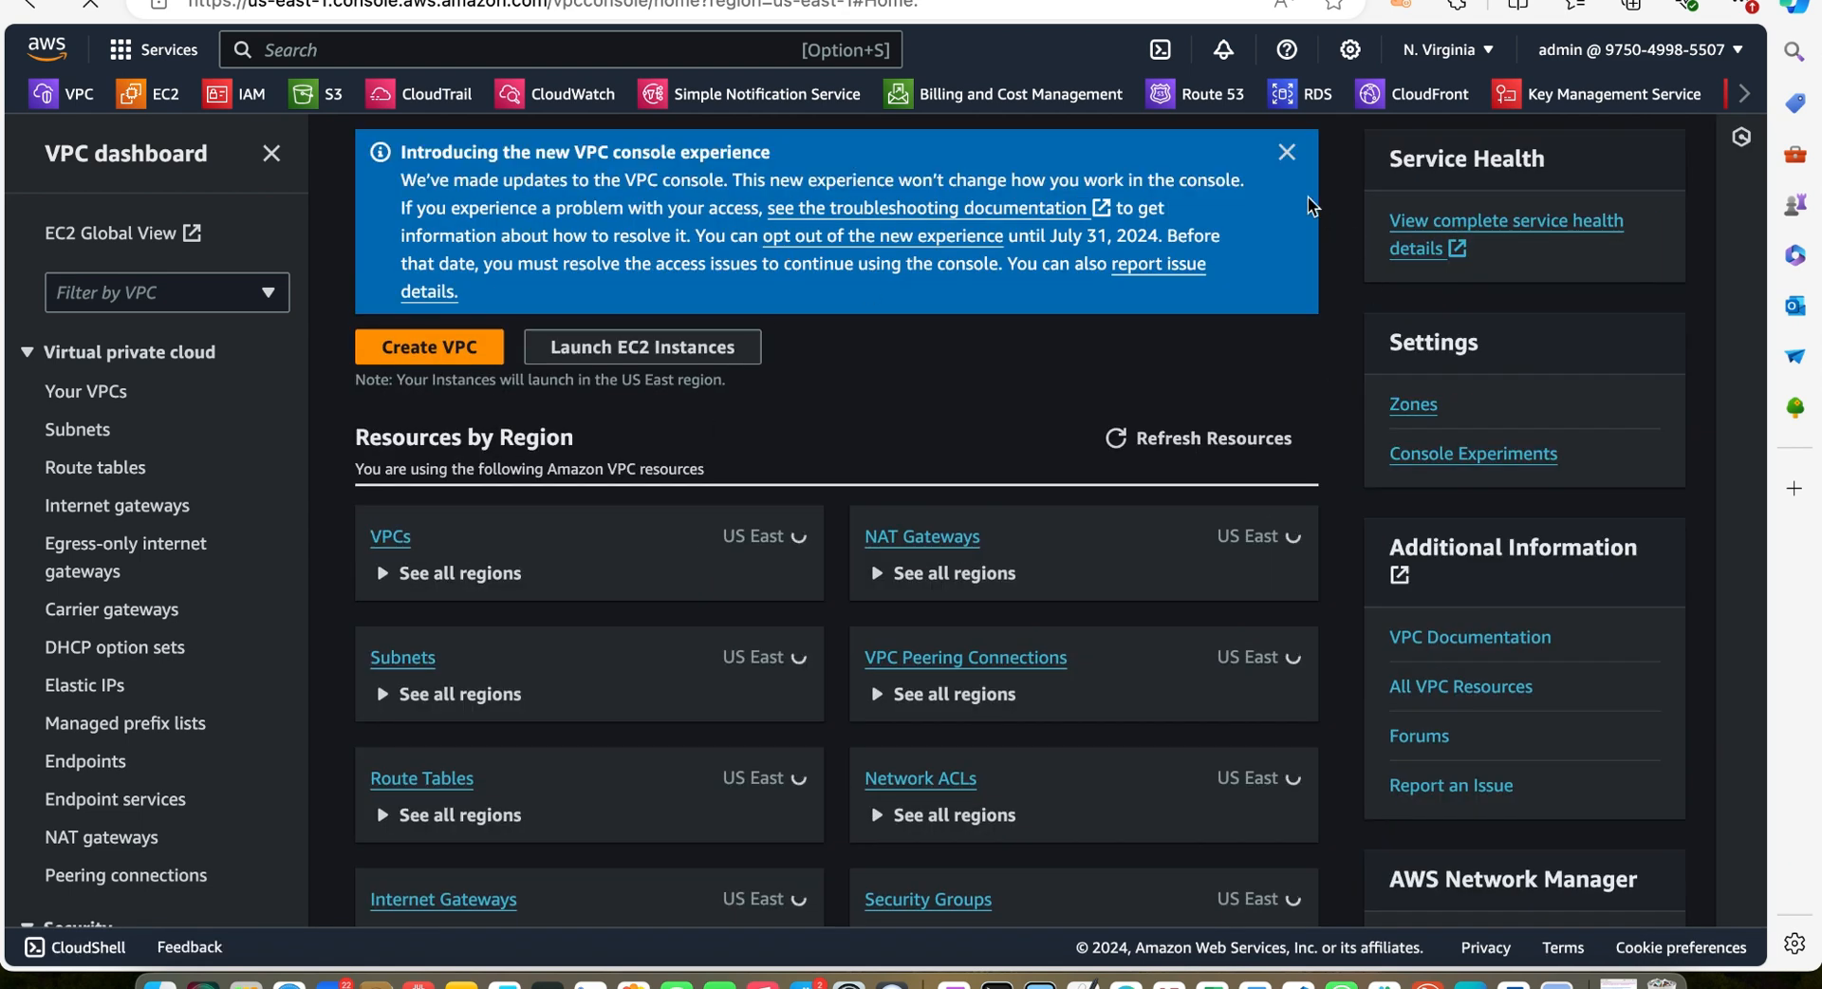
{"action": "left_click", "coordinate": [1287, 153]}
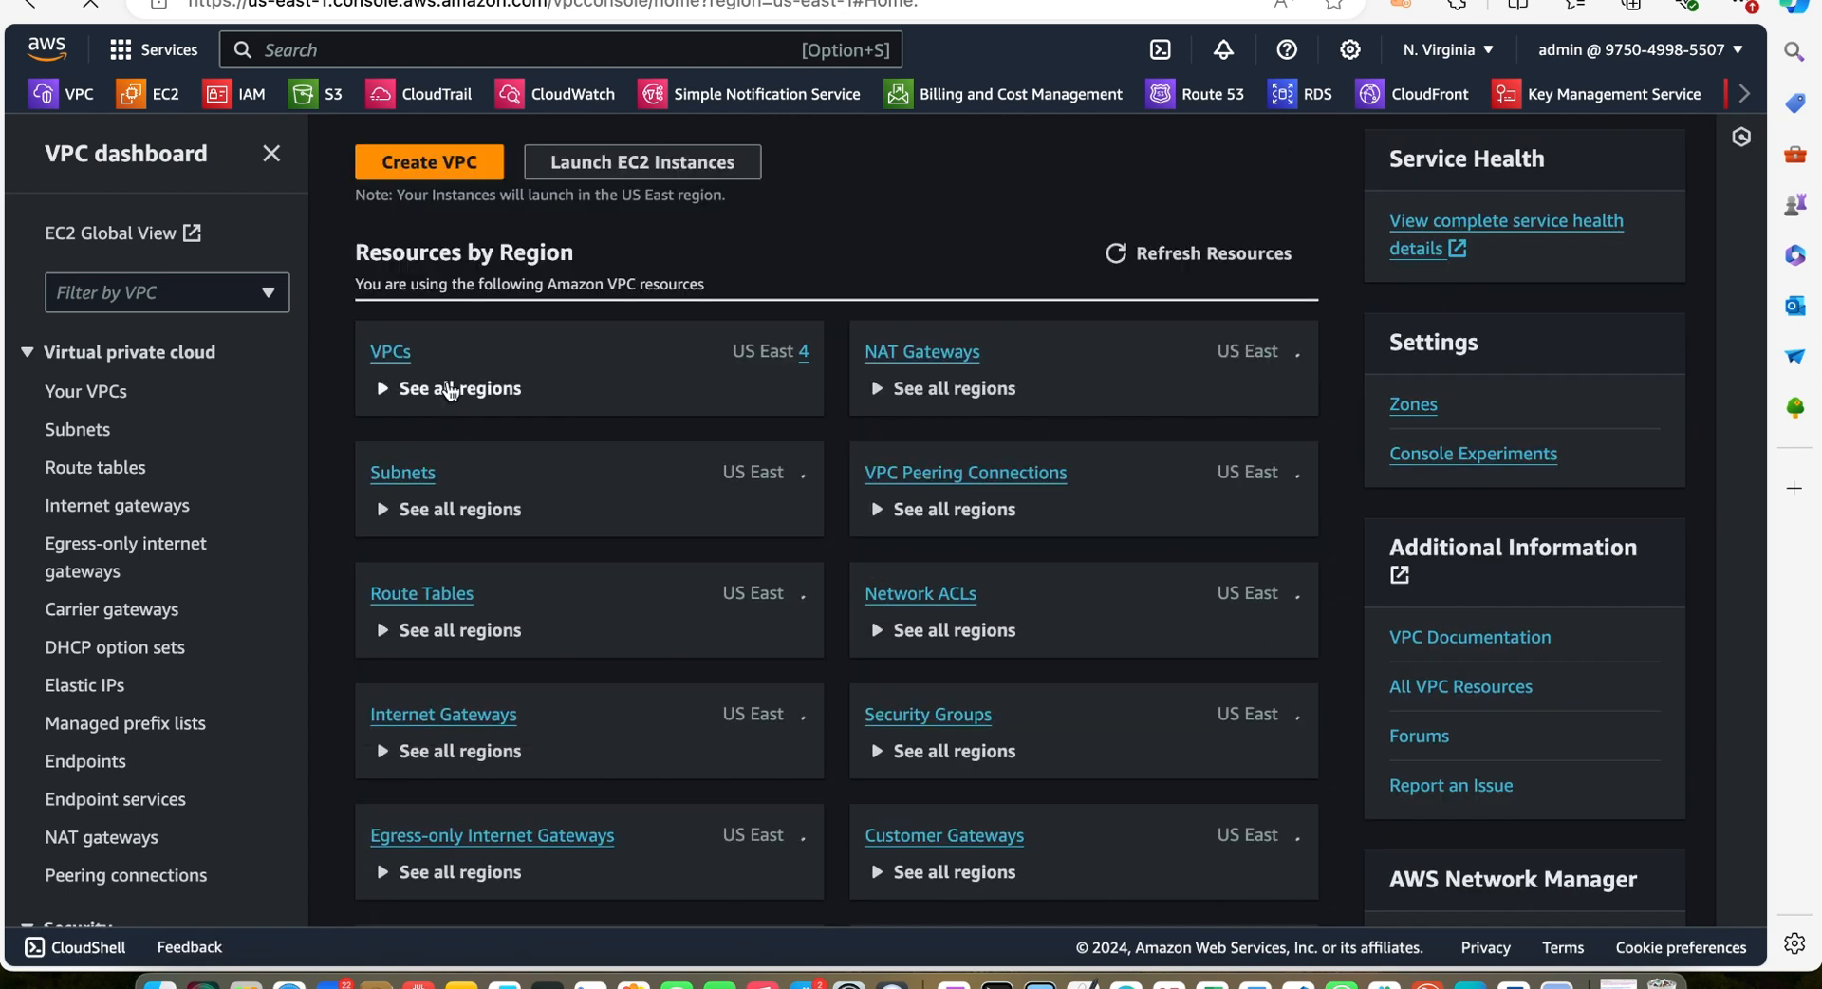
{"action": "left_click", "coordinate": [390, 358]}
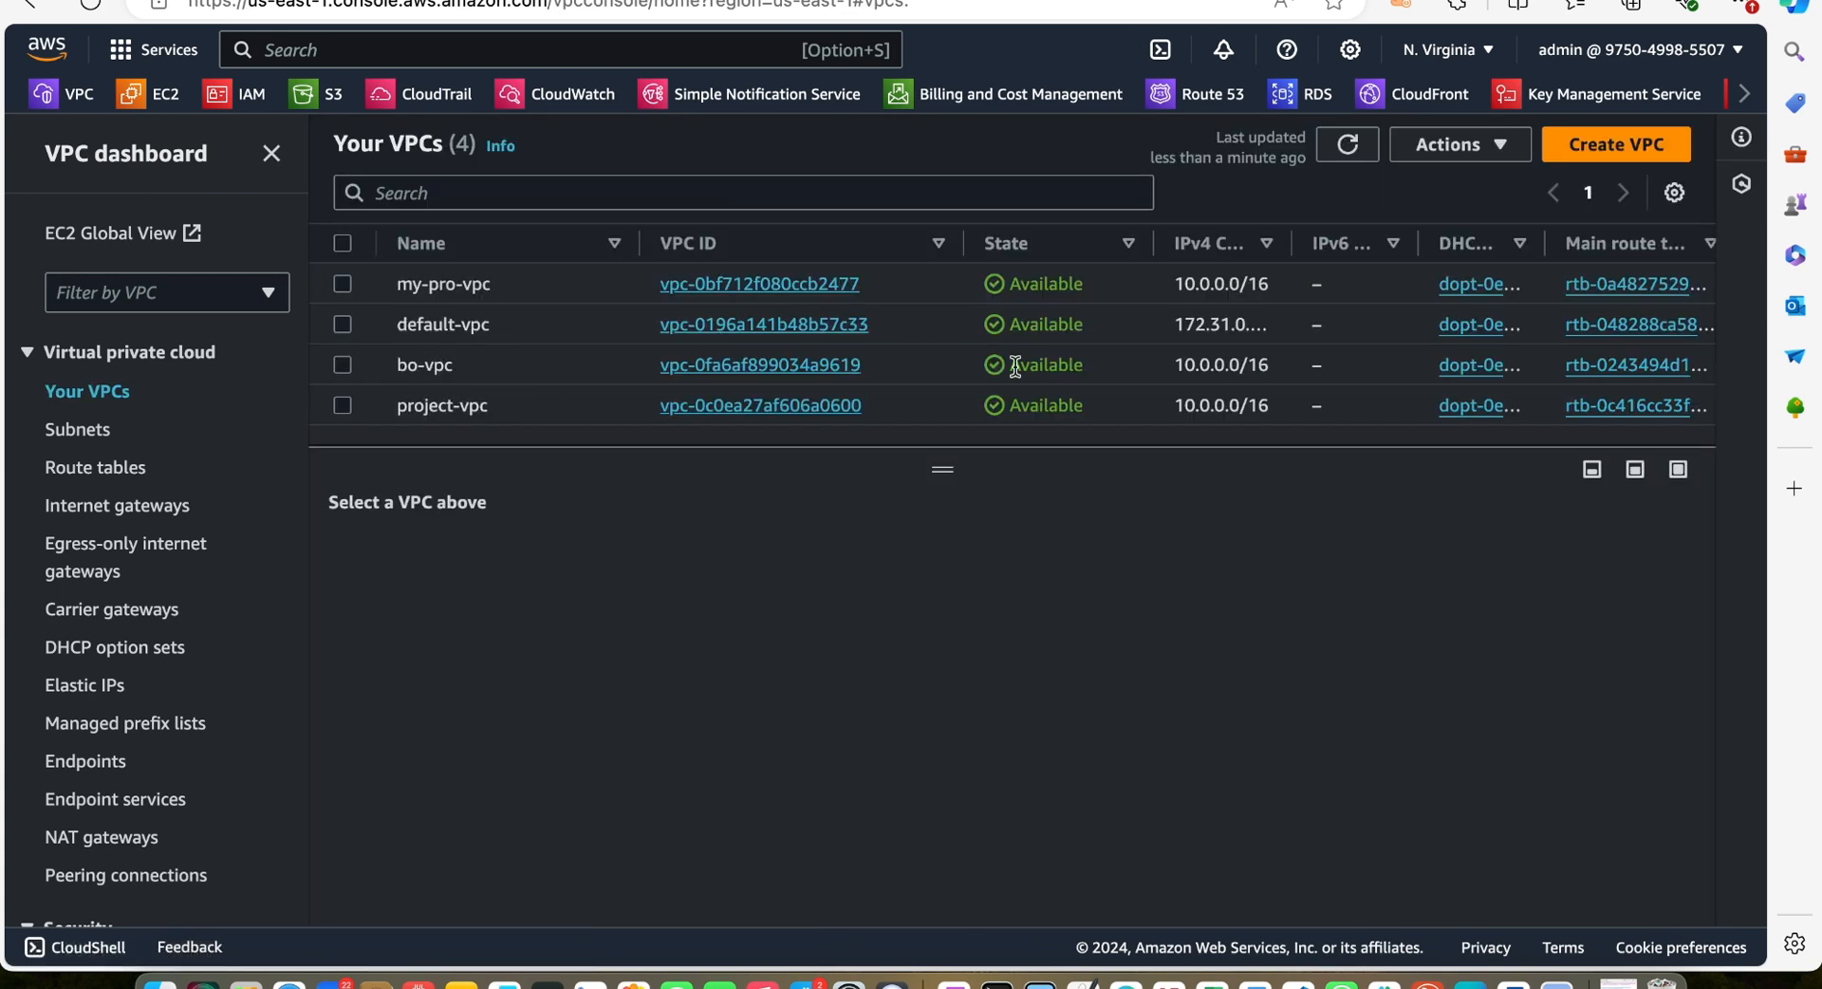
{"action": "scroll", "coordinate": [1613, 360], "scroll_direction": "right", "scroll_amount": 5}
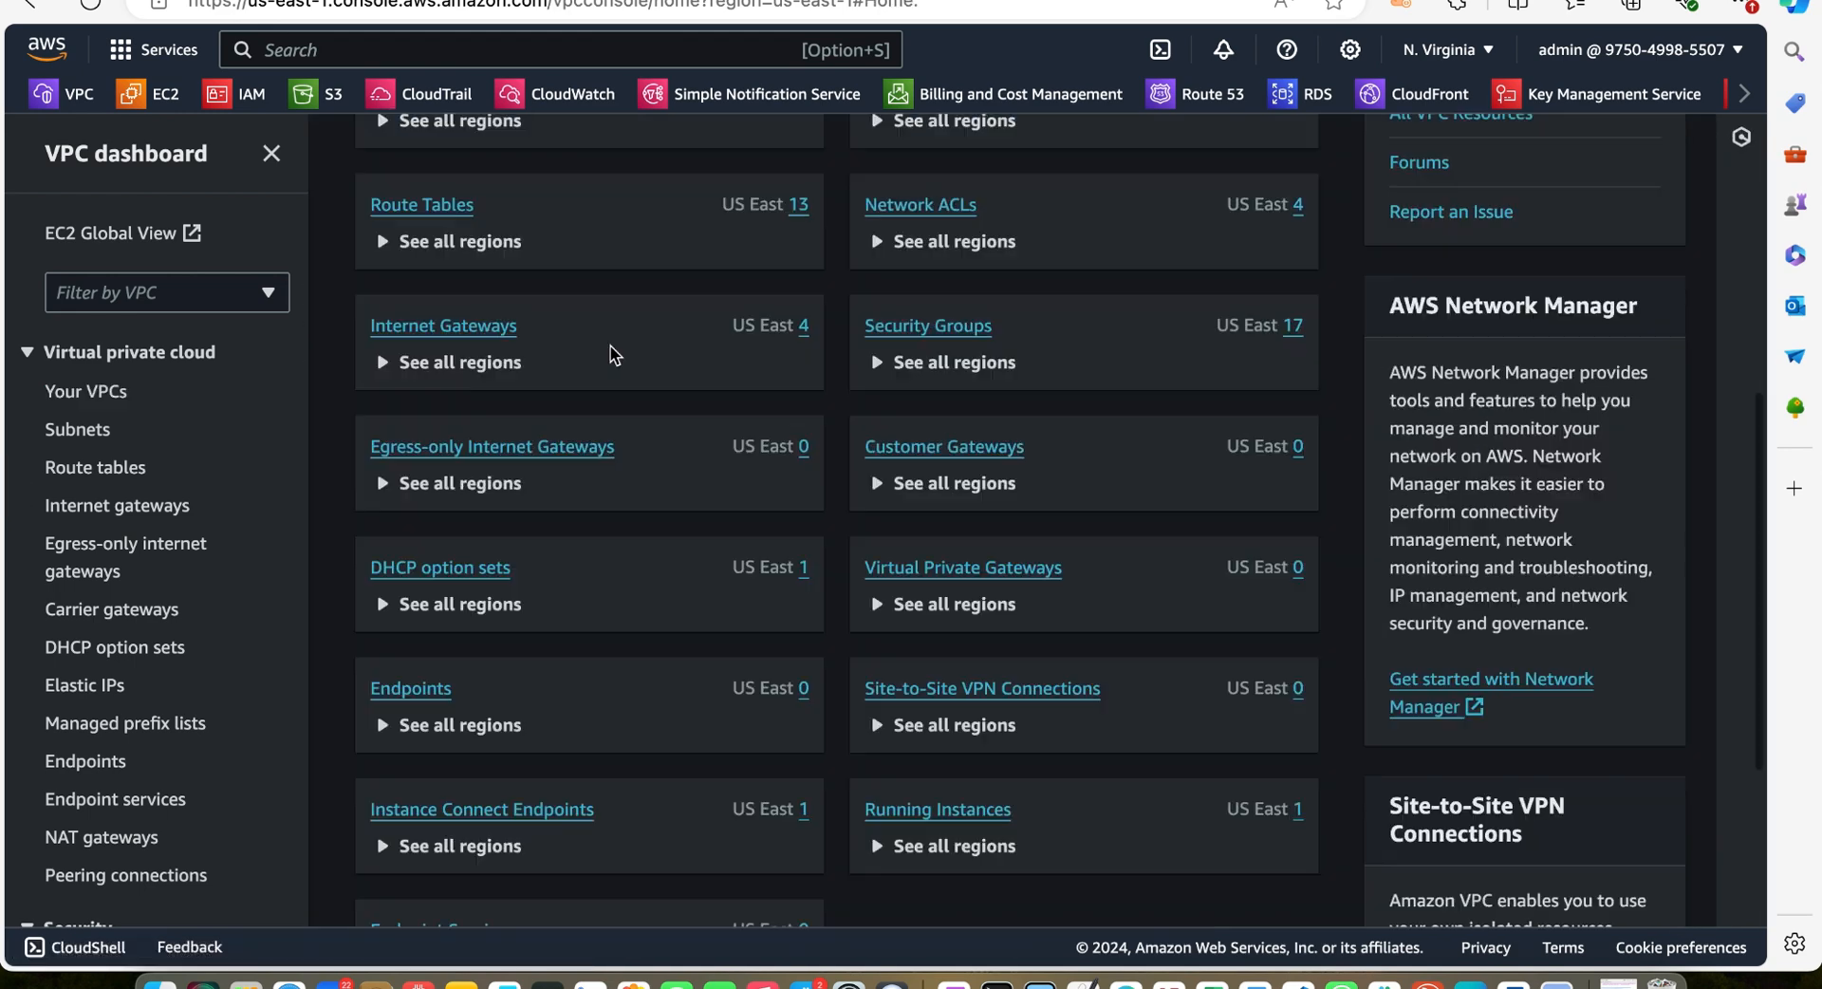
{"action": "scroll", "coordinate": [615, 355], "scroll_direction": "down", "scroll_amount": 2}
{"action": "scroll", "coordinate": [615, 355], "scroll_direction": "up", "scroll_amount": 8}
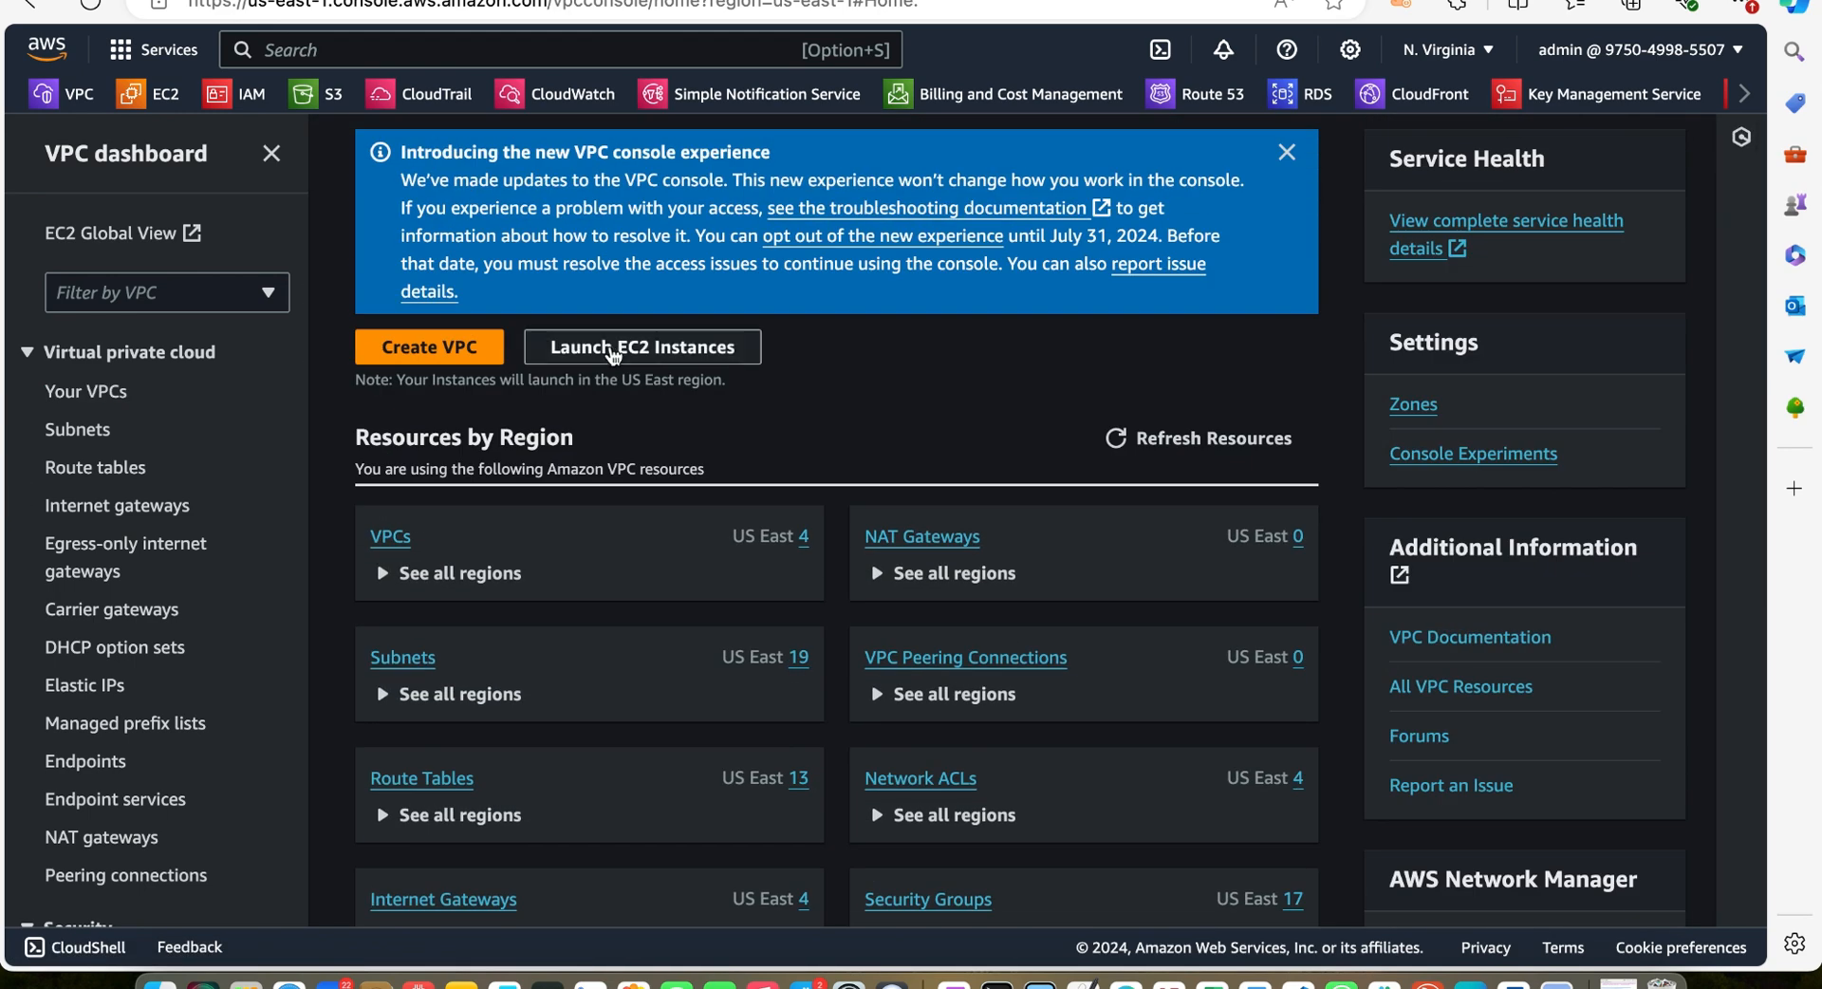
{"action": "left_click", "coordinate": [1288, 153]}
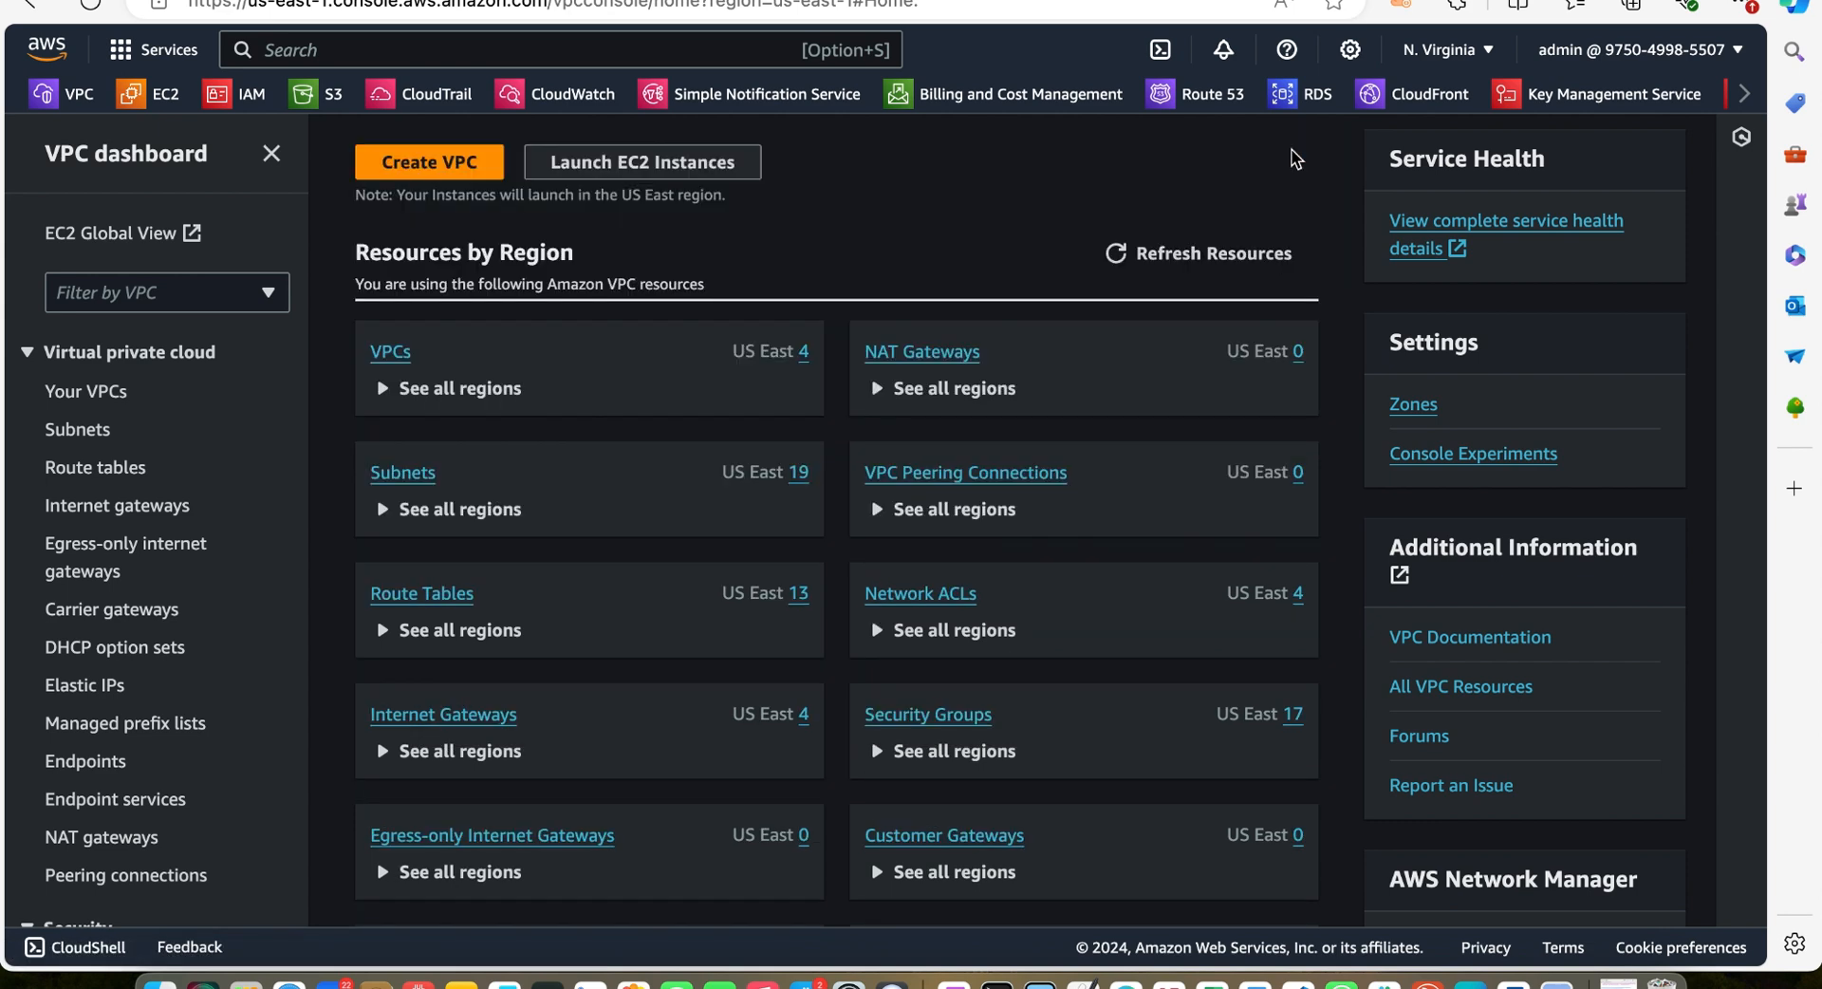